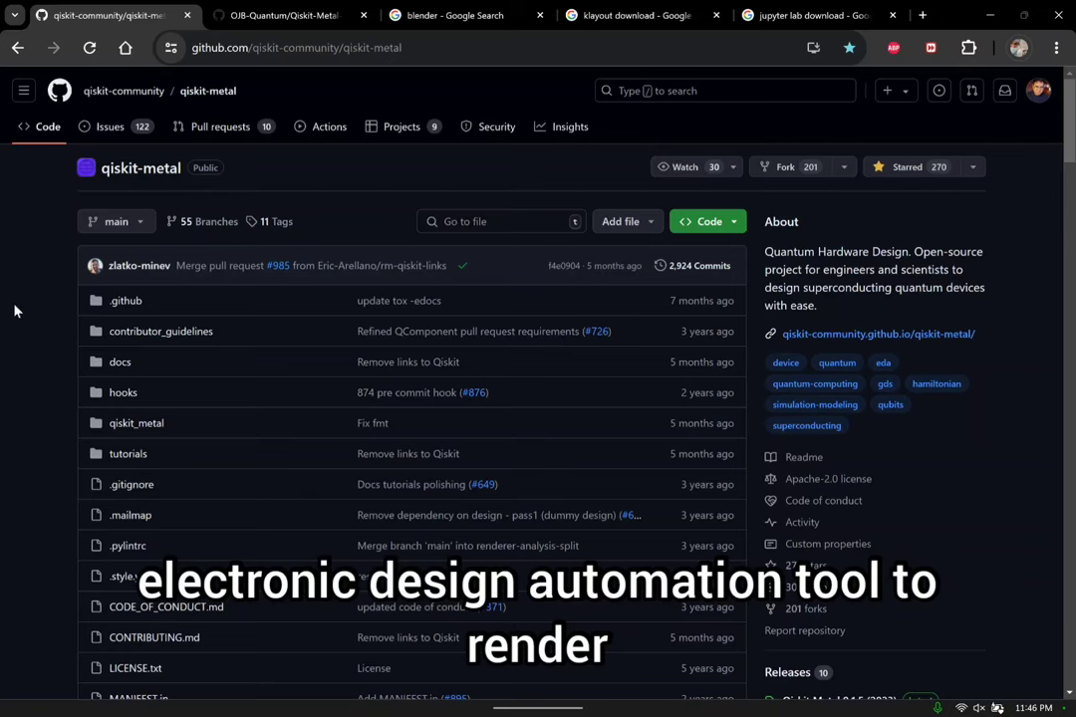
Look over the qiskit-metal repository page and its web address.
mouse_move(586, 709)
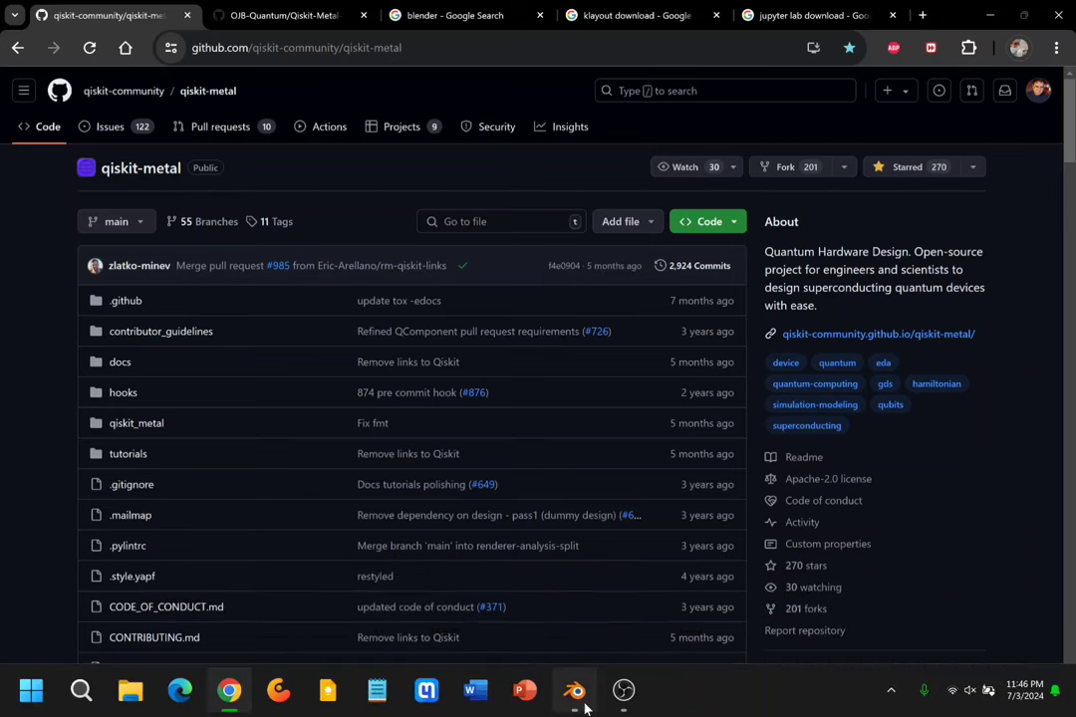
mouse_move(572, 617)
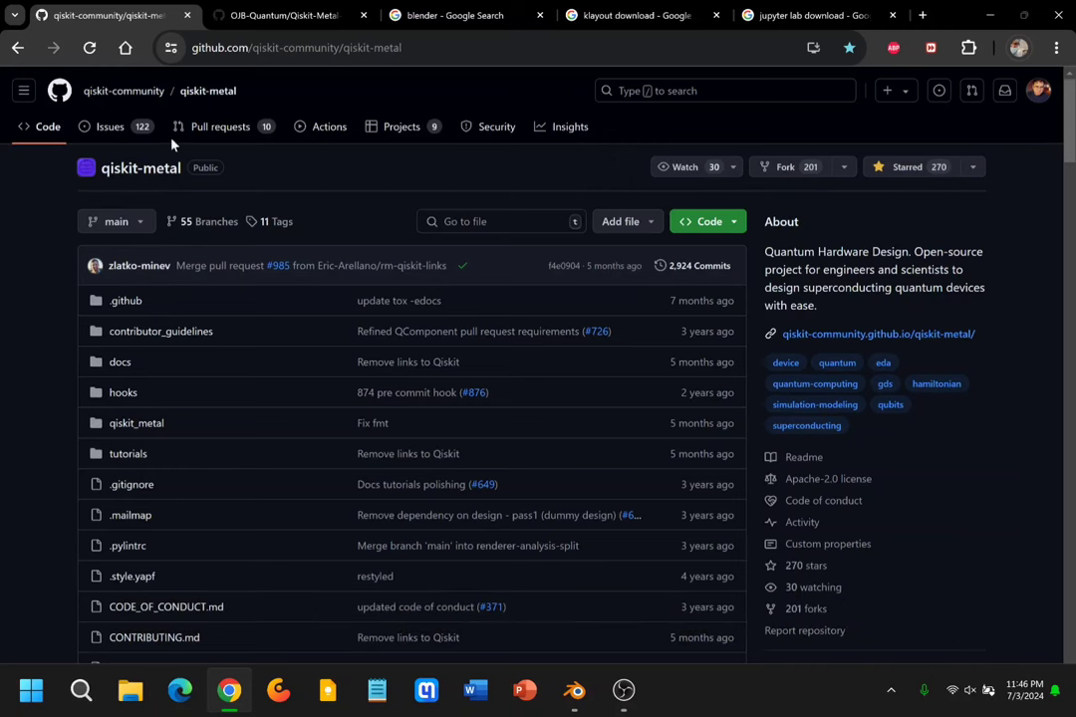
click(333, 48)
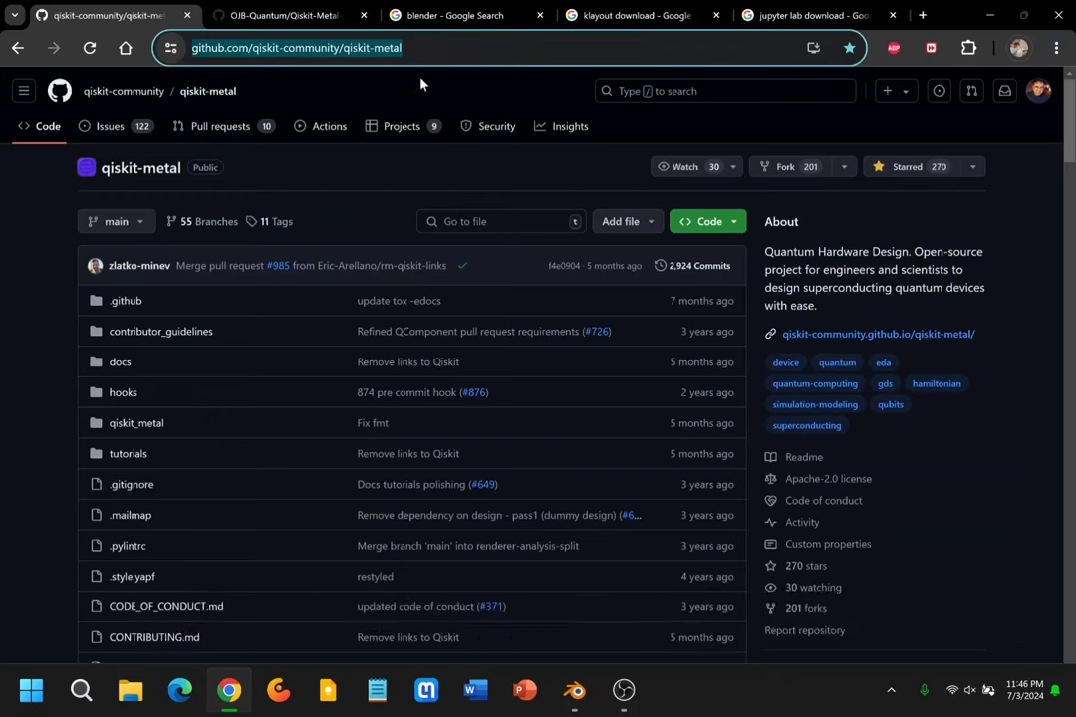
click(3, 250)
Scroll through the qiskit-metal README, then switch to the Qiskit-Metal-to-Litho repository tab.
scroll(14, 309, down, 7)
scroll(14, 307, down, 6)
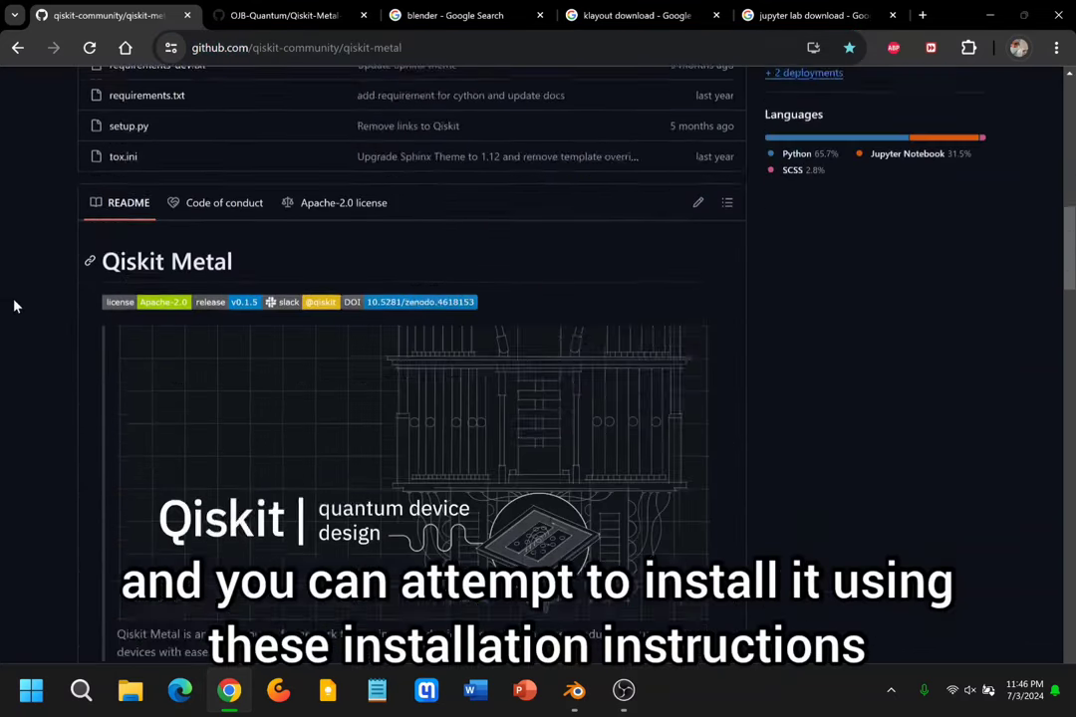
scroll(121, 396, down, 3)
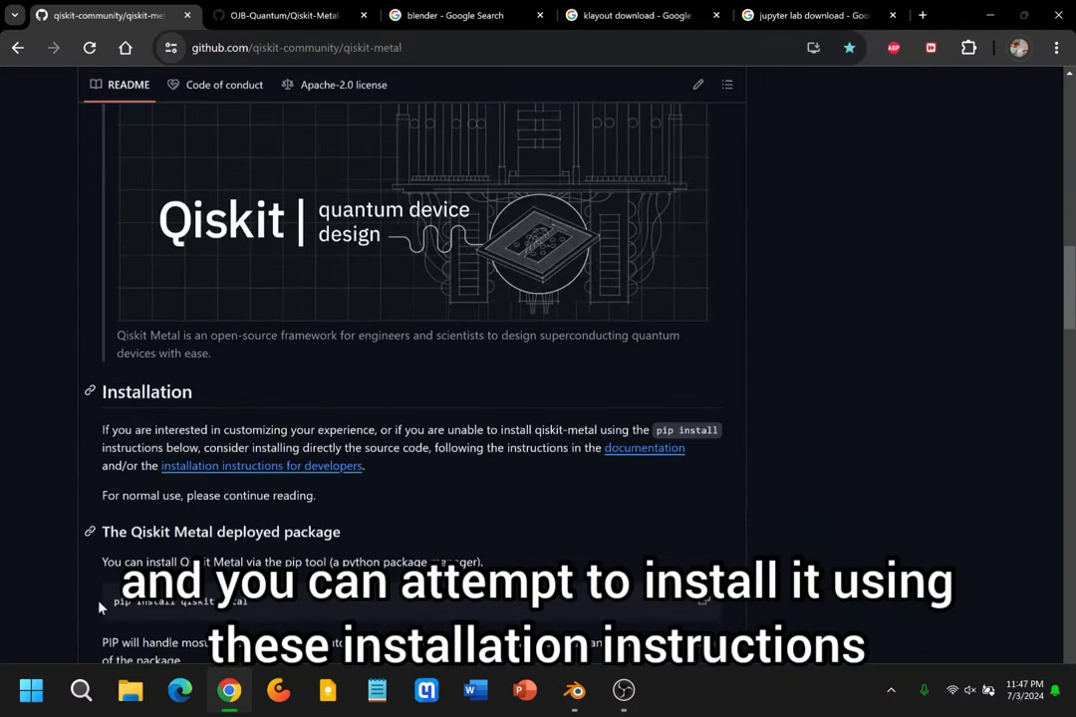
scroll(495, 472, up, 2)
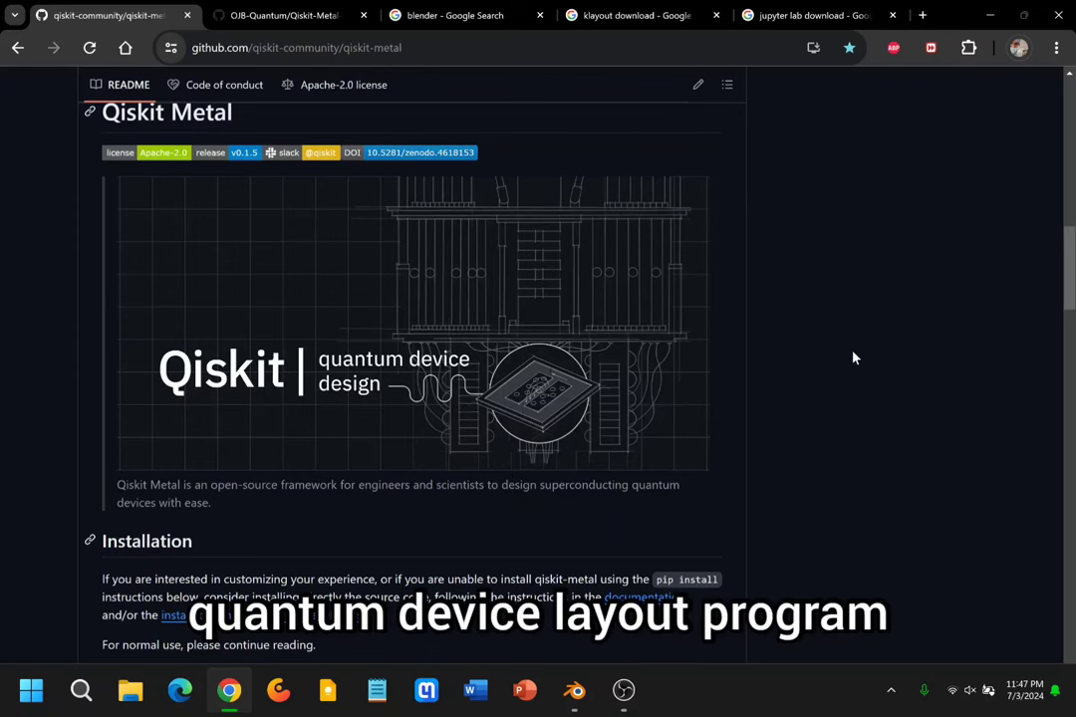
scroll(851, 356, up, 5)
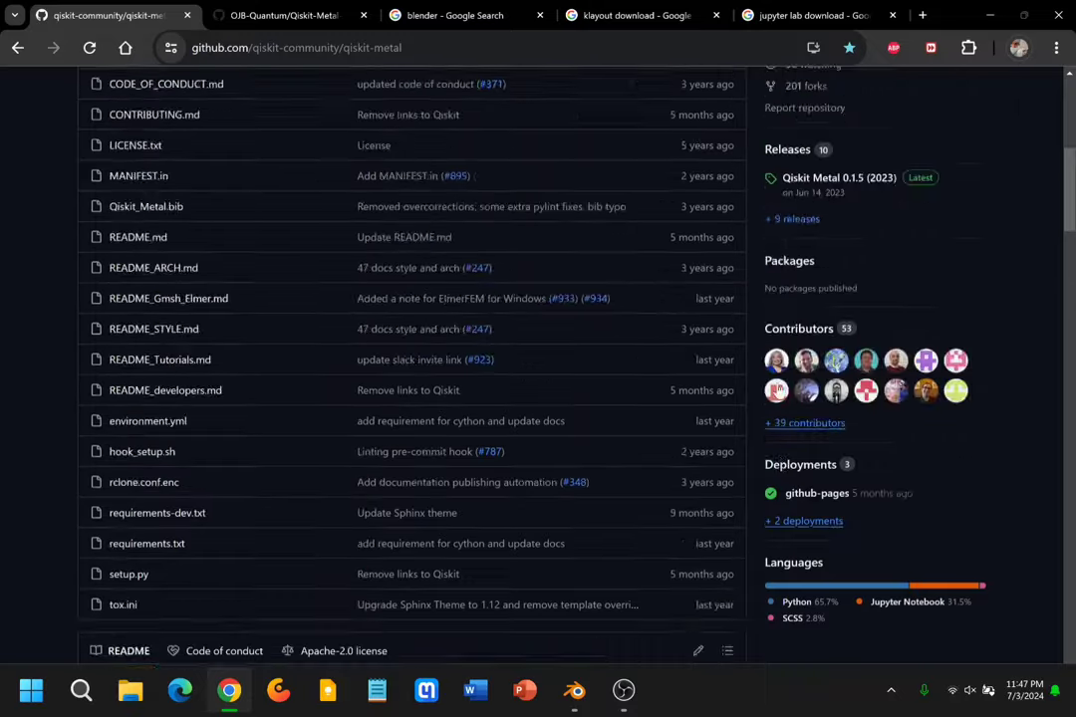
scroll(633, 335, up, 4)
click(295, 16)
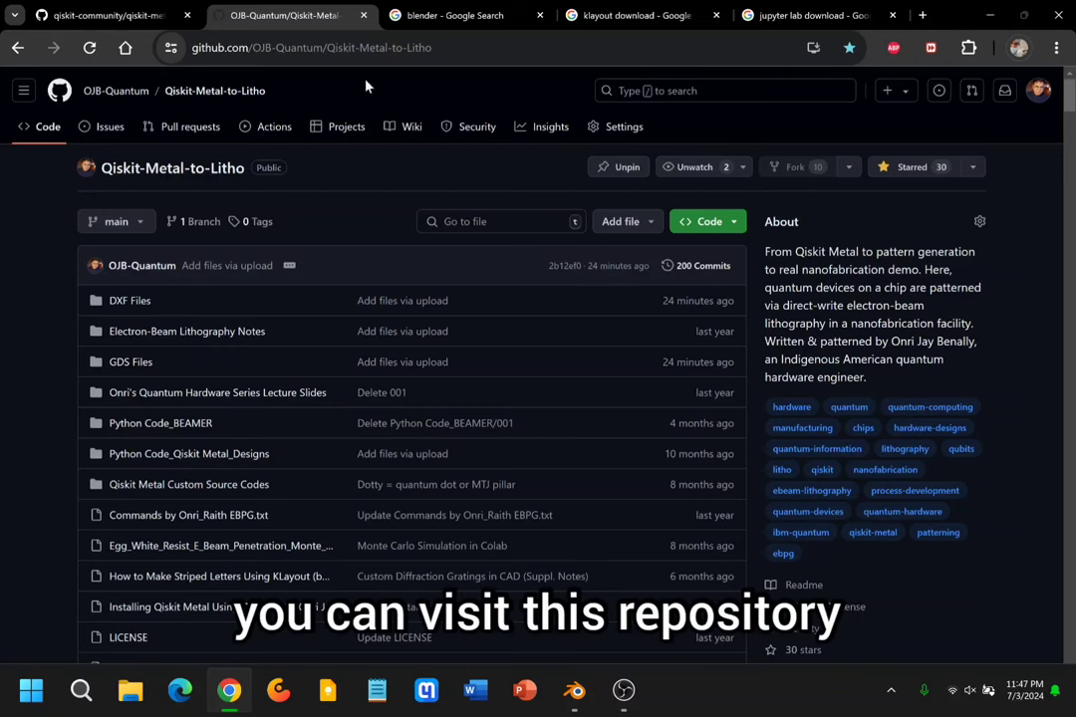
Highlight the owner name and Qiskit-Metal-to-Litho in the repository's web address.
click(299, 48)
click(279, 50)
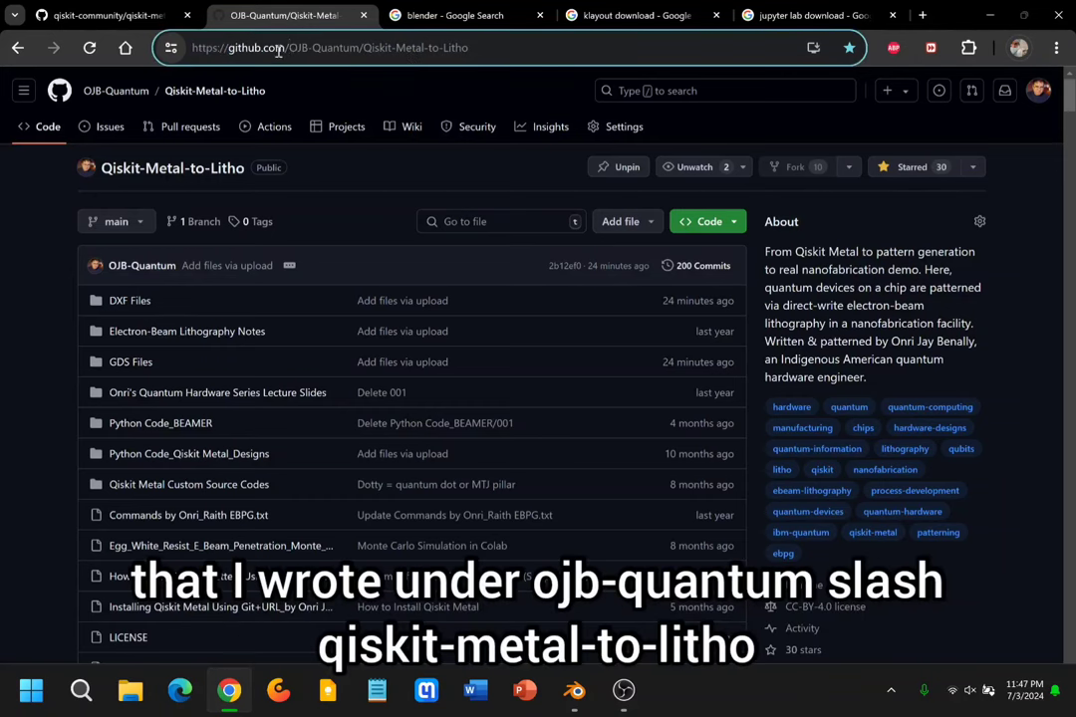
drag(289, 47, 480, 58)
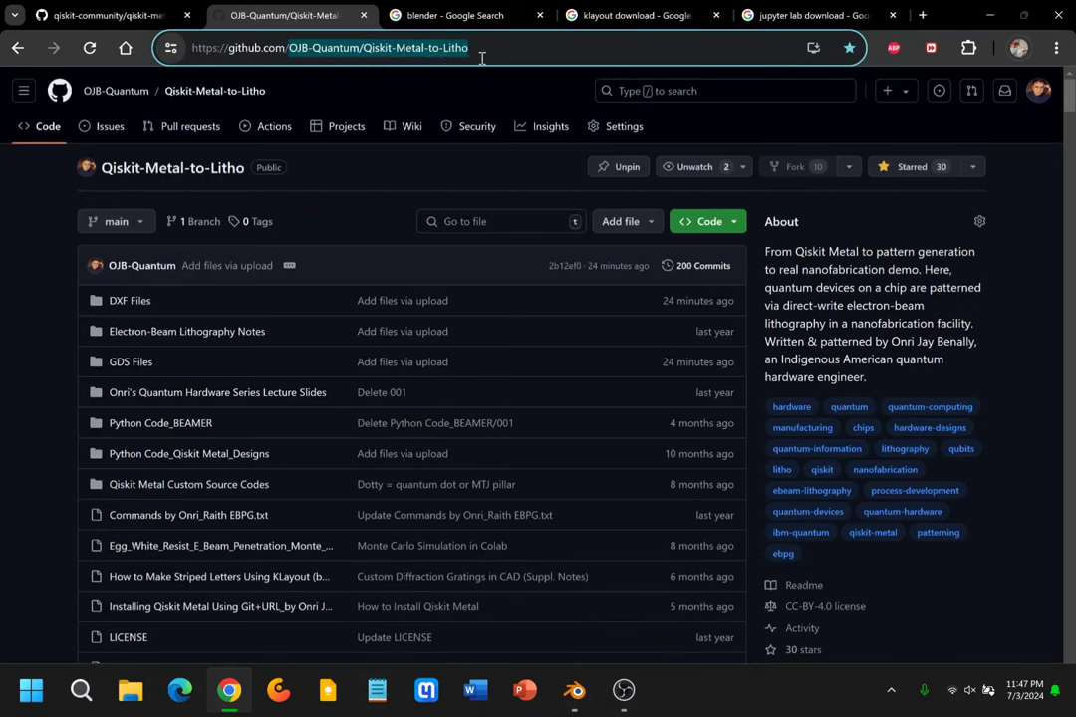
click(387, 55)
drag(364, 47, 482, 44)
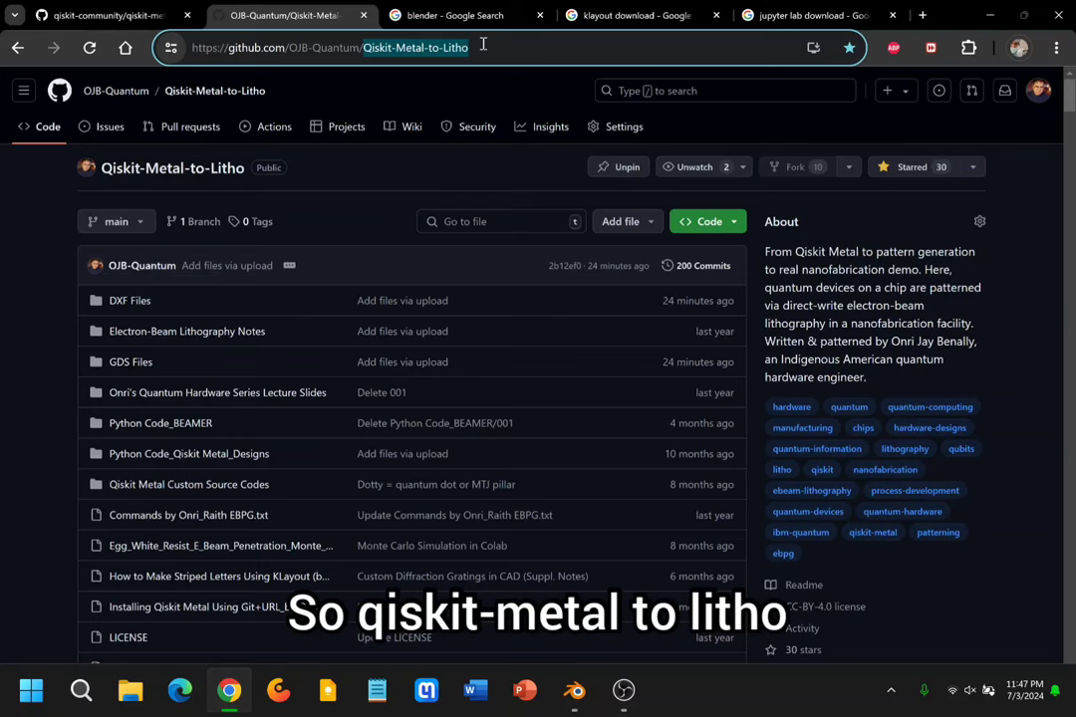
click(359, 180)
Scroll the README down to the pip setup heading and highlight the word pip.
scroll(49, 257, down, 8)
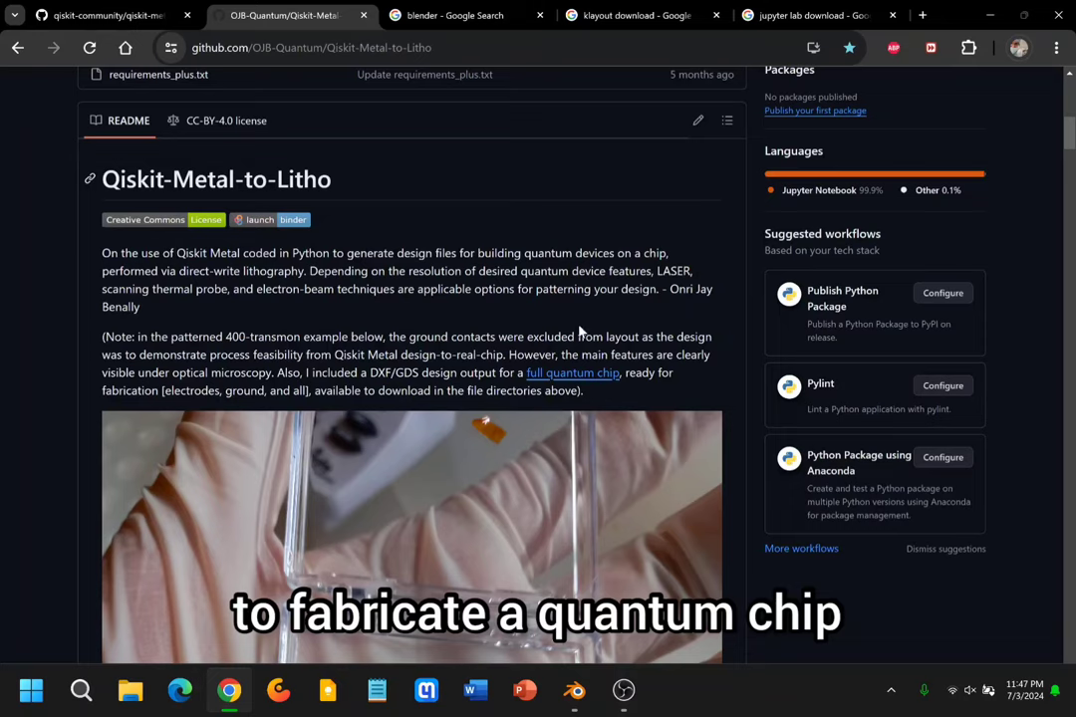
scroll(580, 332, down, 3)
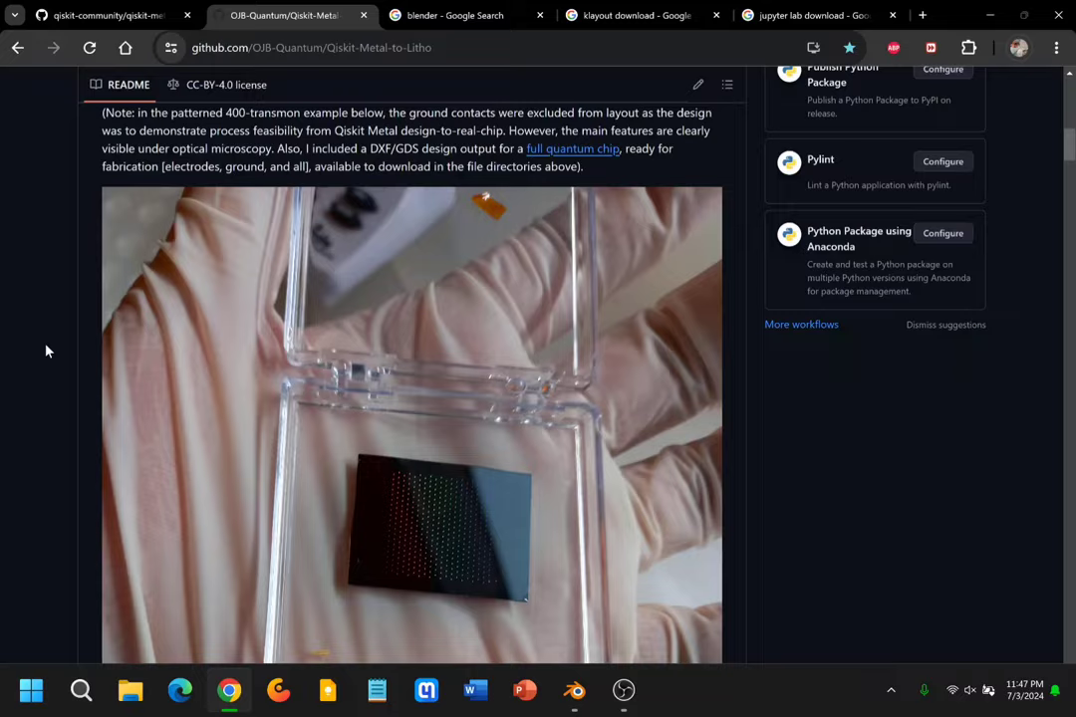
scroll(46, 350, down, 10)
scroll(140, 322, down, 2)
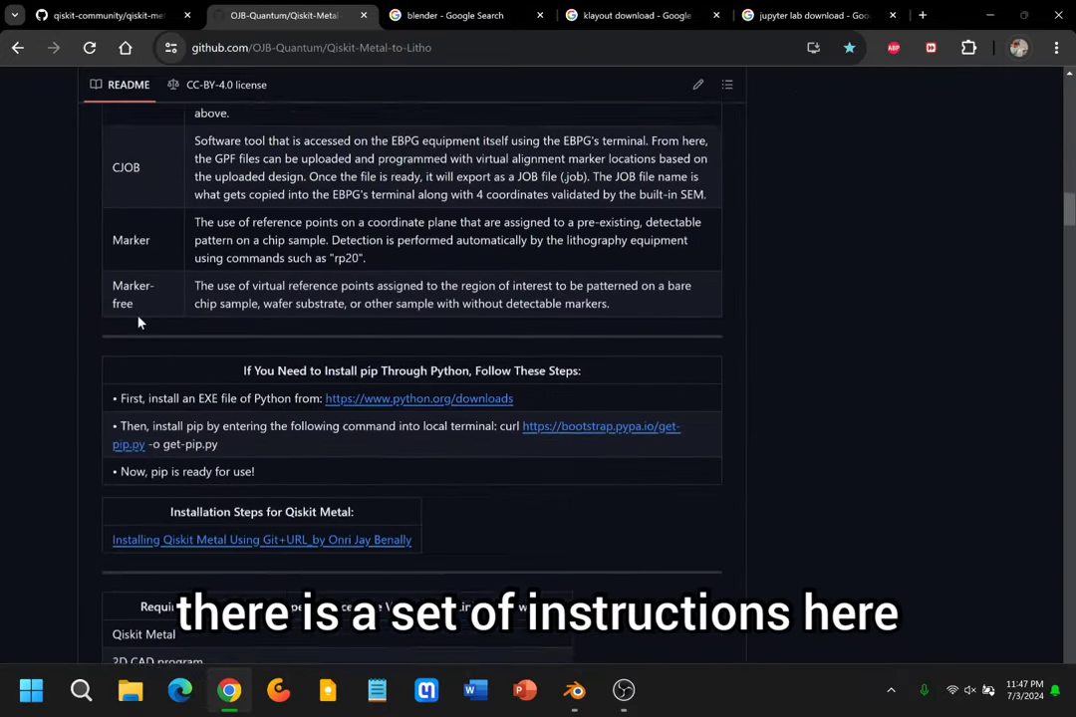
scroll(139, 322, down, 1)
drag(242, 296, 595, 293)
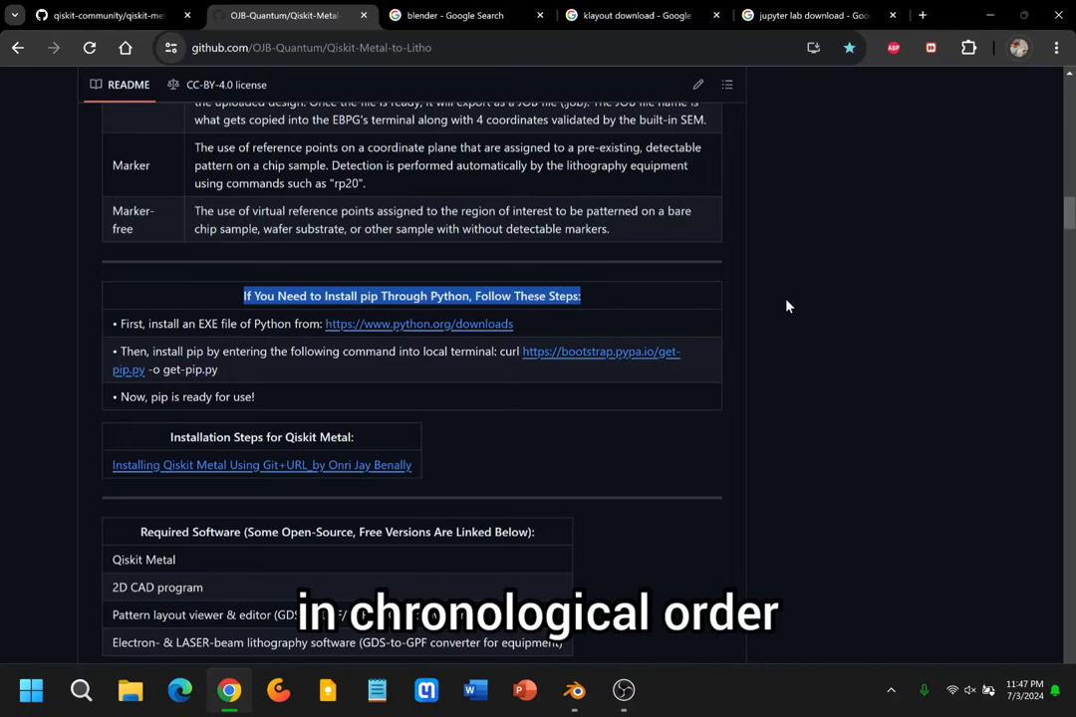
click(266, 296)
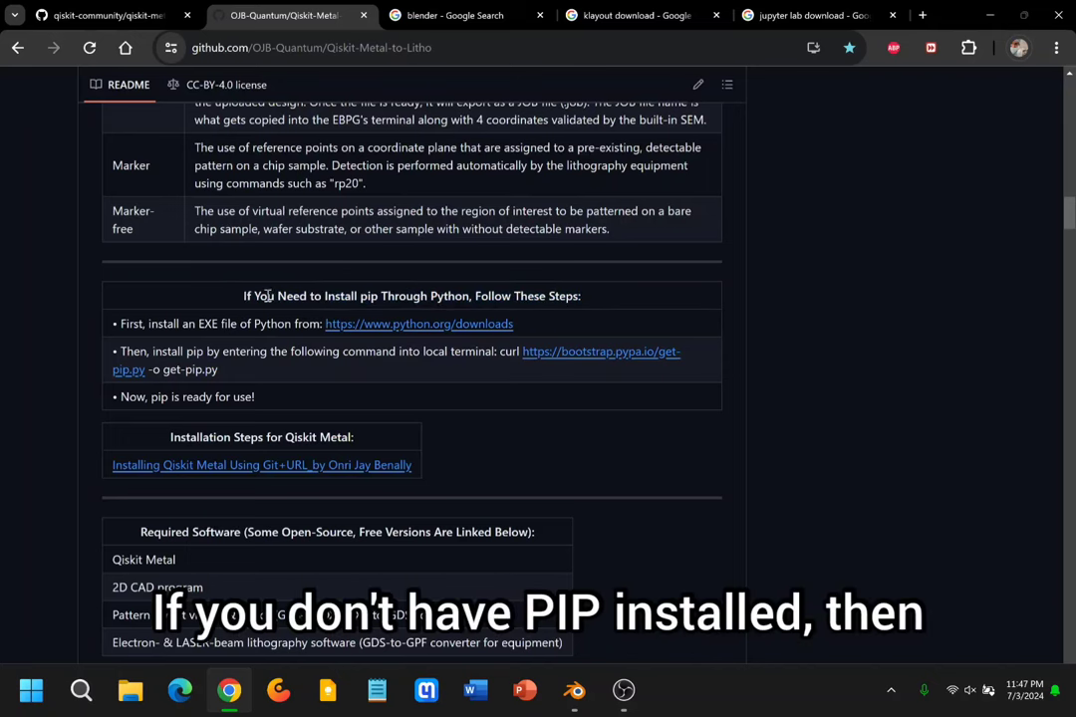
double_click(365, 295)
Highlight the pip steps and the Installation Steps for Qiskit Metal heading.
scroll(199, 328, down, 1)
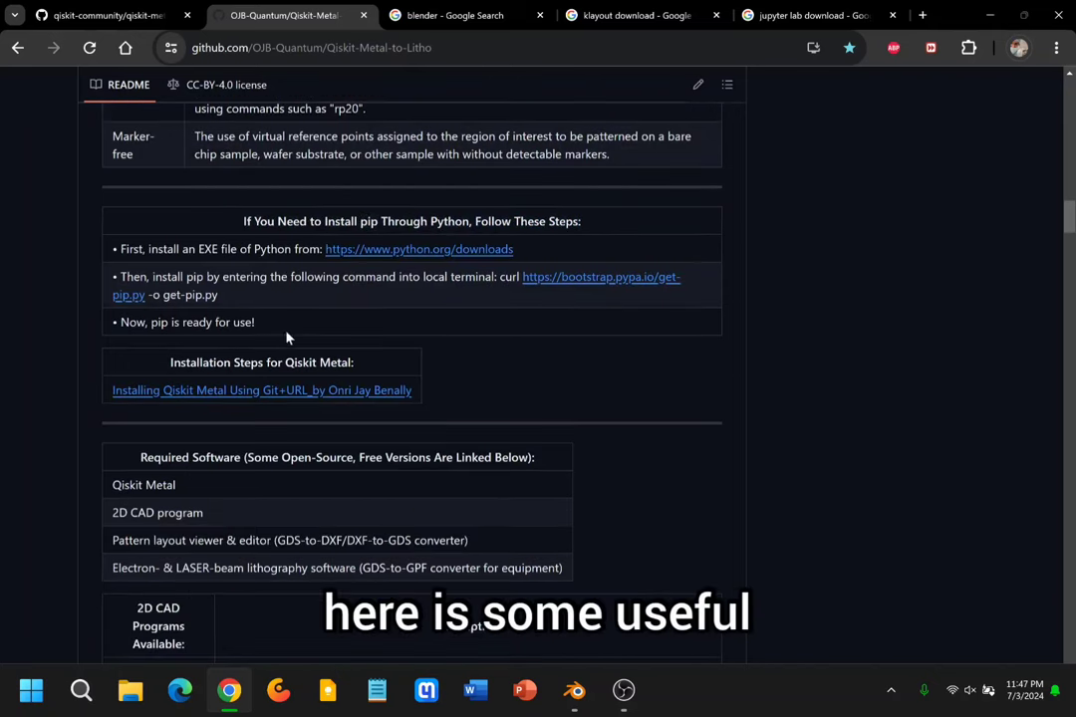
drag(256, 322, 108, 249)
click(51, 264)
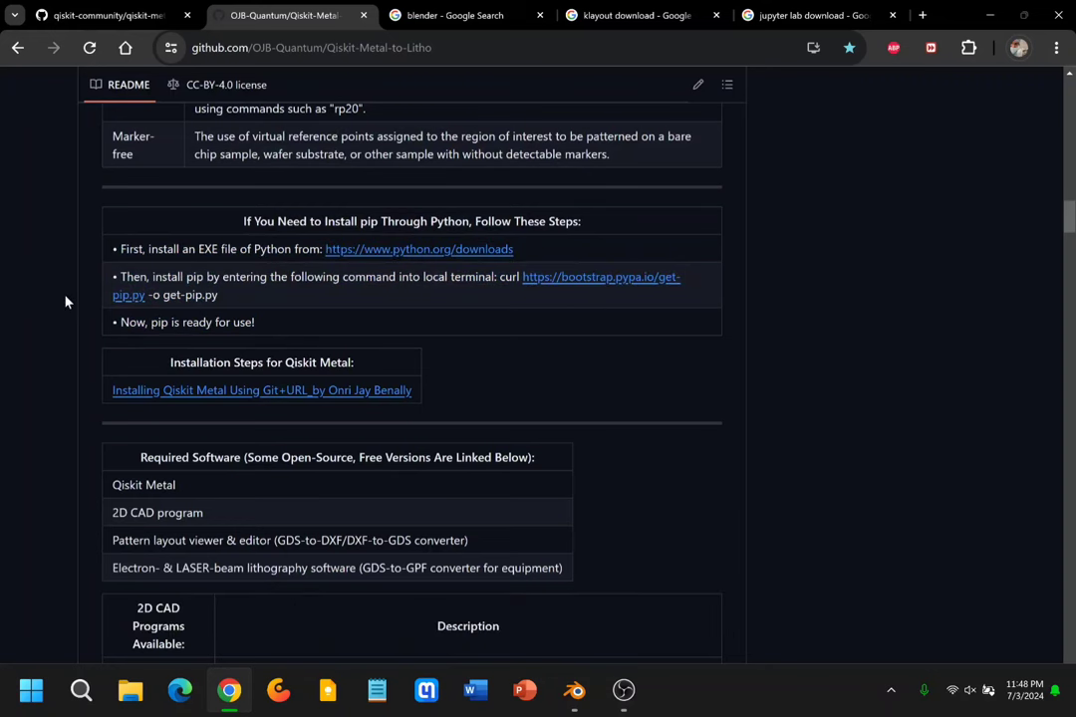
drag(167, 364, 355, 363)
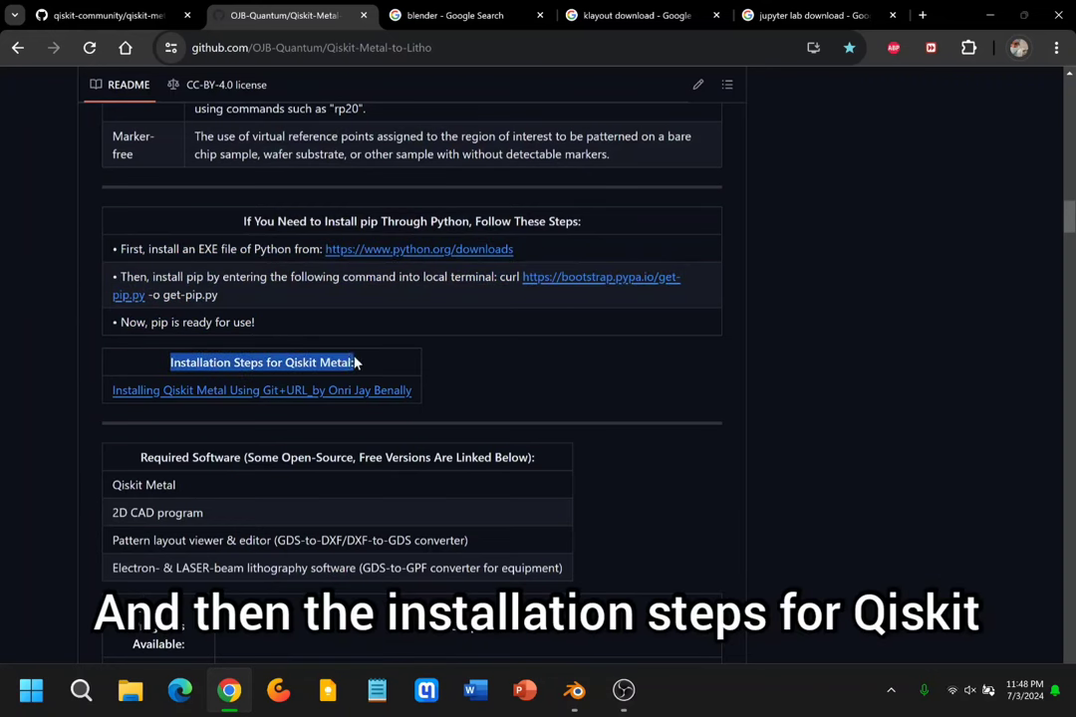
Read through the Installing Qiskit Metal Using Git+URL PDF, then return to the Qiskit-Metal-to-Litho file list.
click(286, 394)
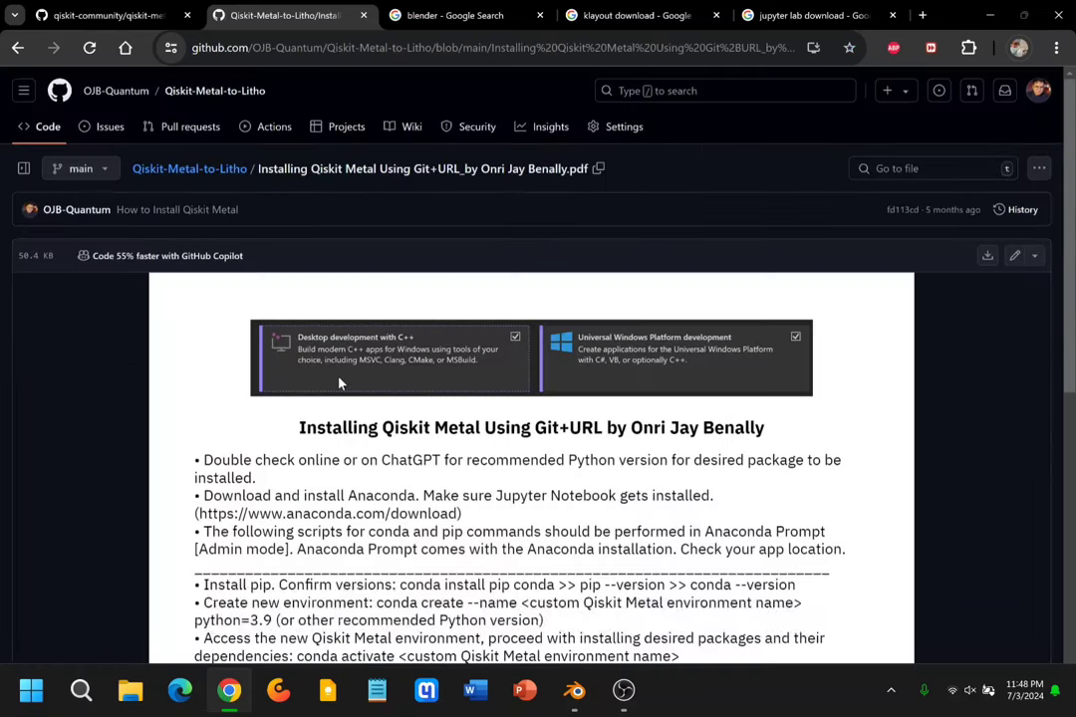
scroll(563, 330, down, 2)
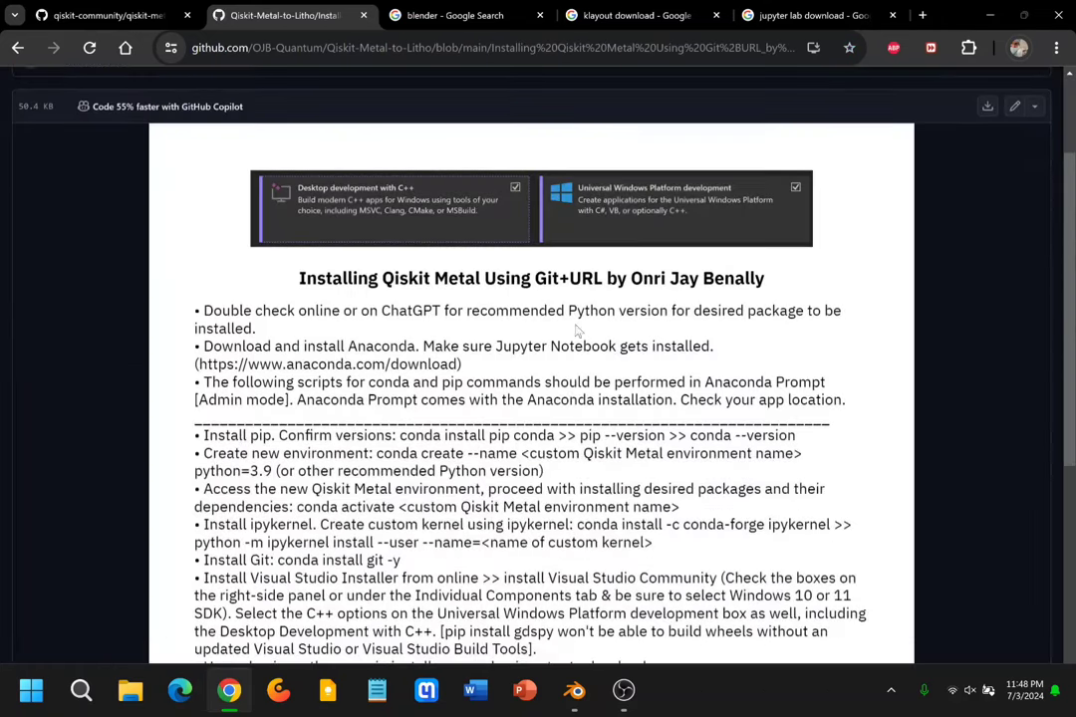
scroll(281, 261, down, 1)
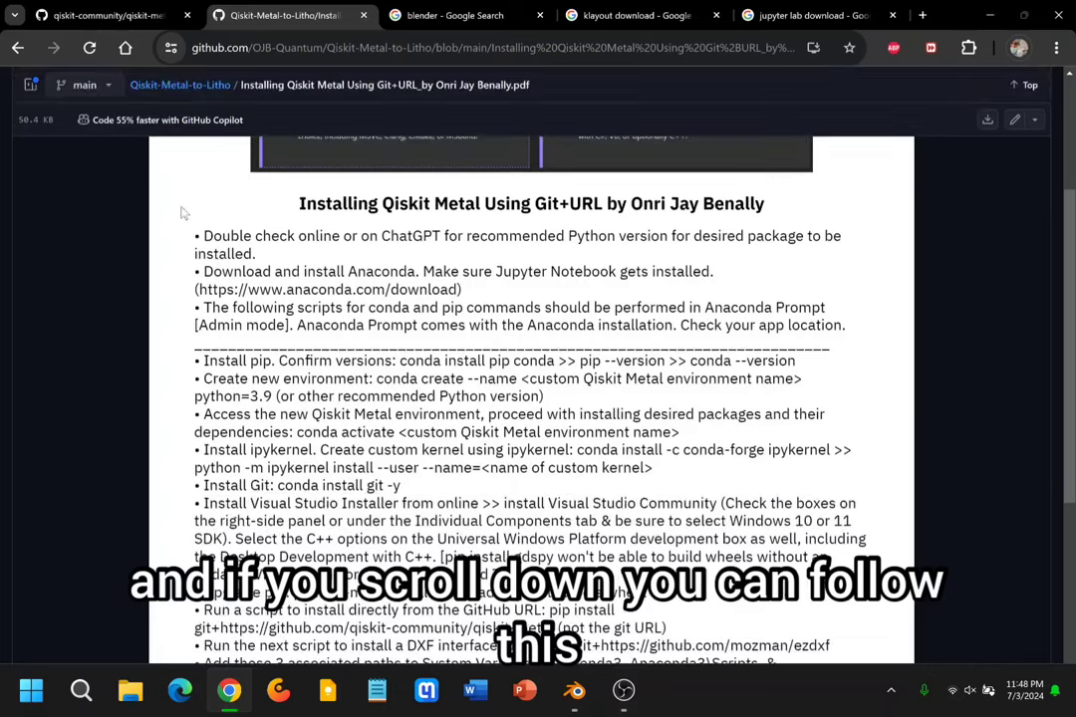
scroll(261, 339, down, 1)
scroll(261, 338, down, 2)
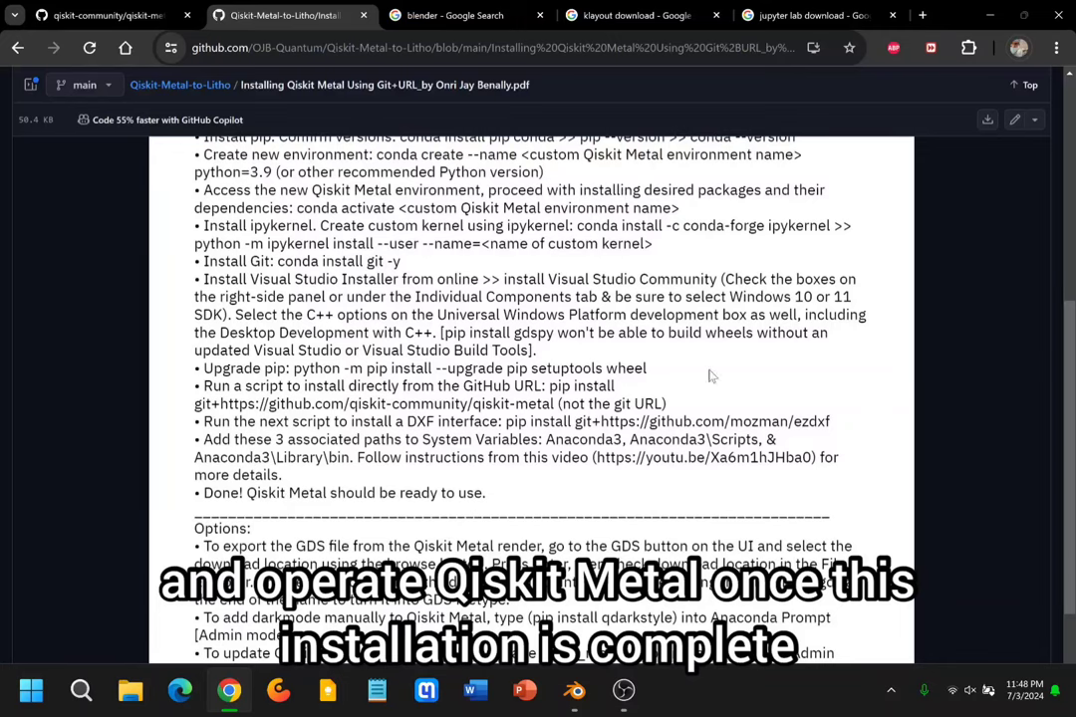
scroll(947, 372, up, 5)
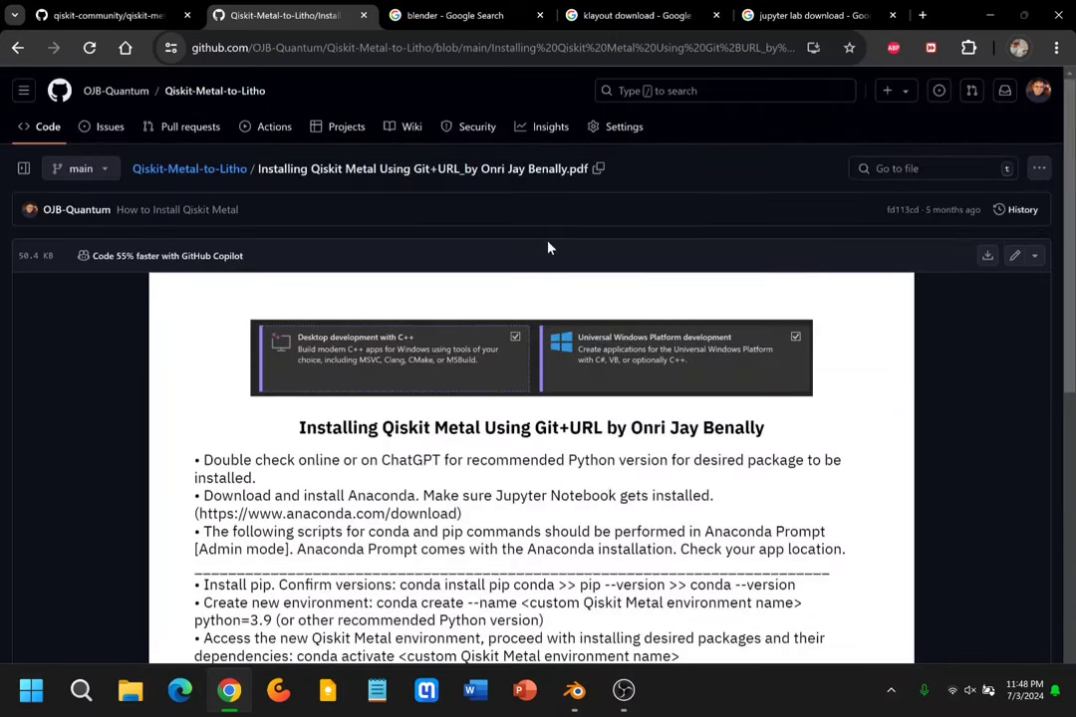
click(190, 168)
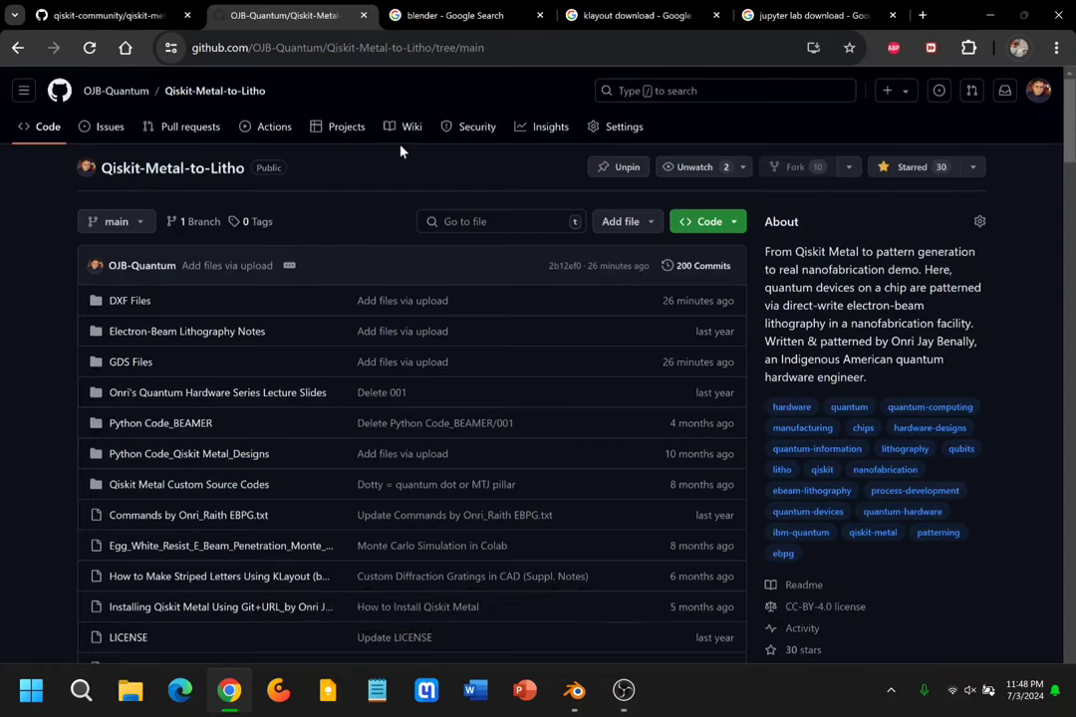
Check the blender search results, then show the klayout download results and highlight the query.
click(433, 20)
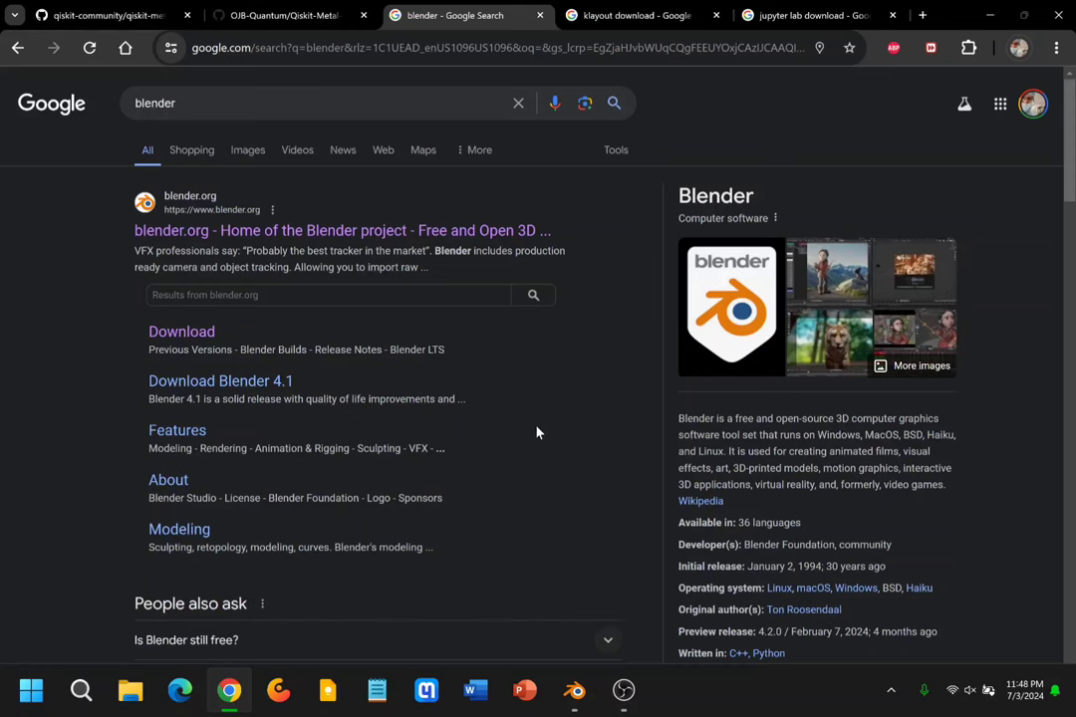
click(623, 10)
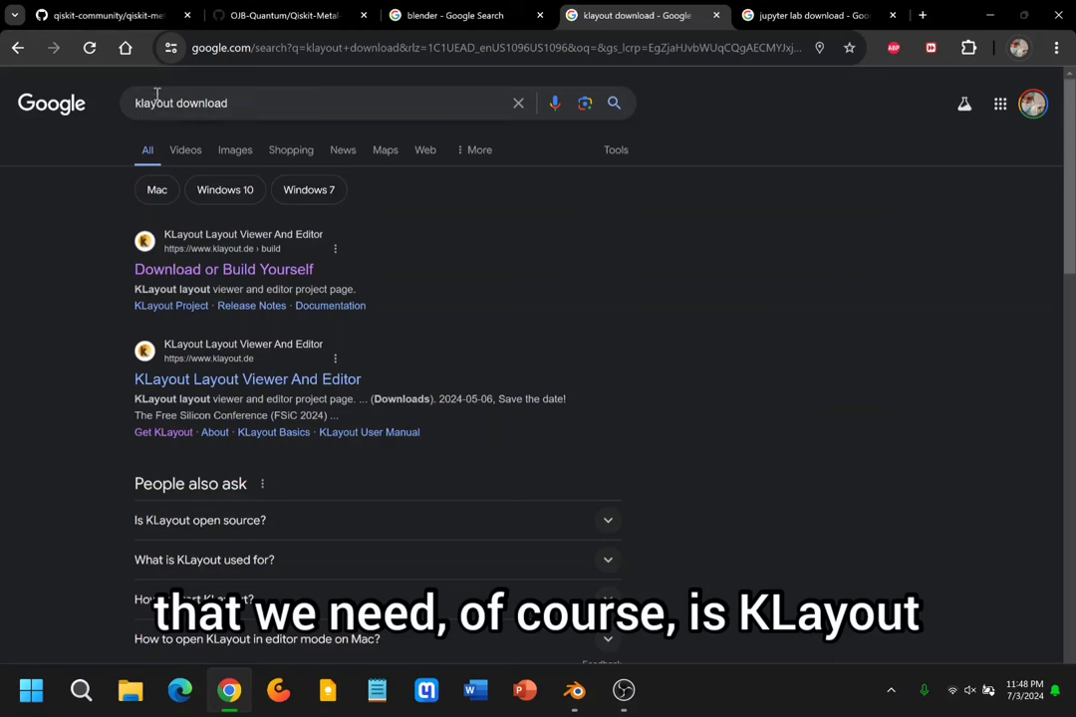
drag(257, 101, 126, 105)
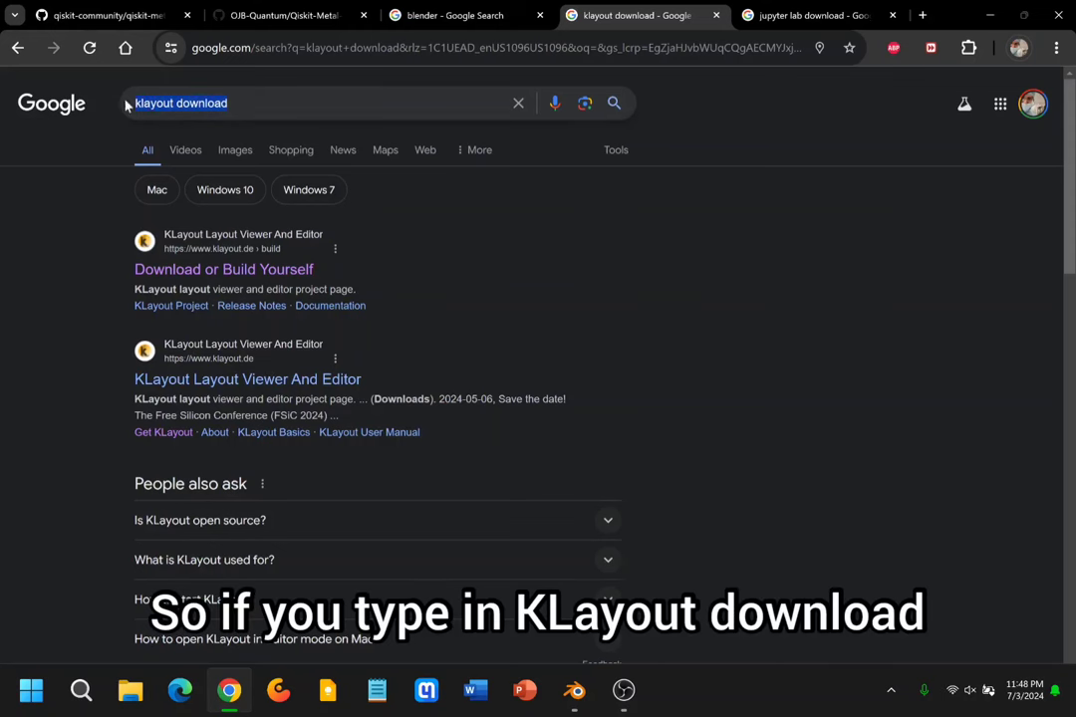
click(86, 229)
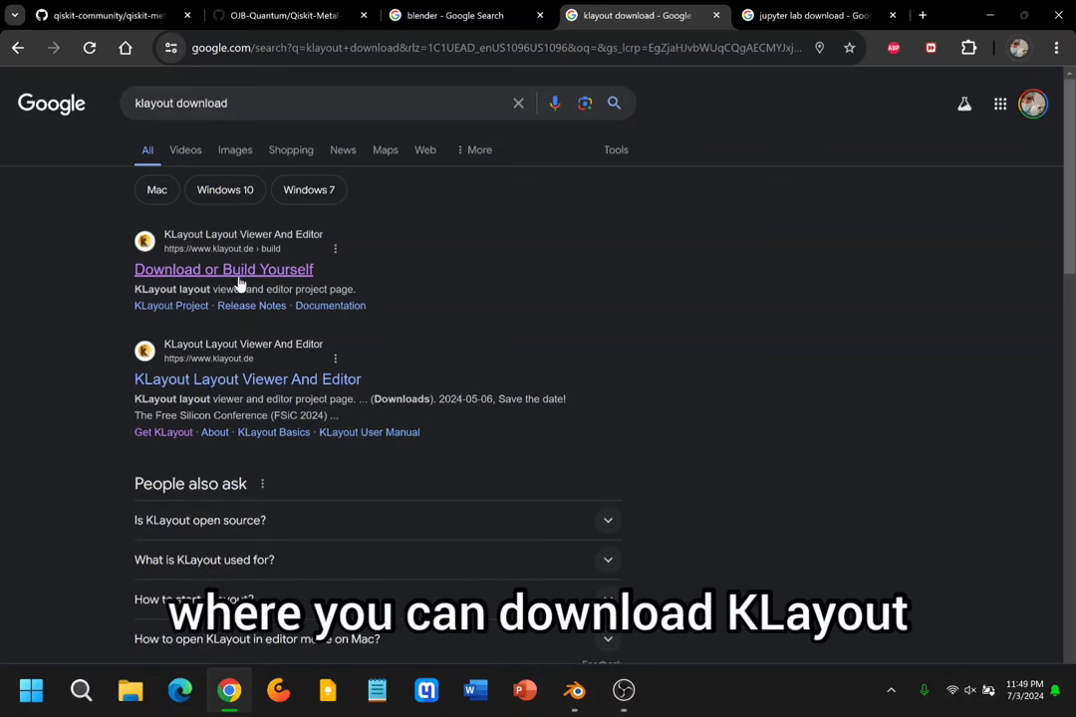
Open KLayout's Download or Build Yourself page and scroll through the platform list.
click(164, 273)
scroll(558, 289, down, 2)
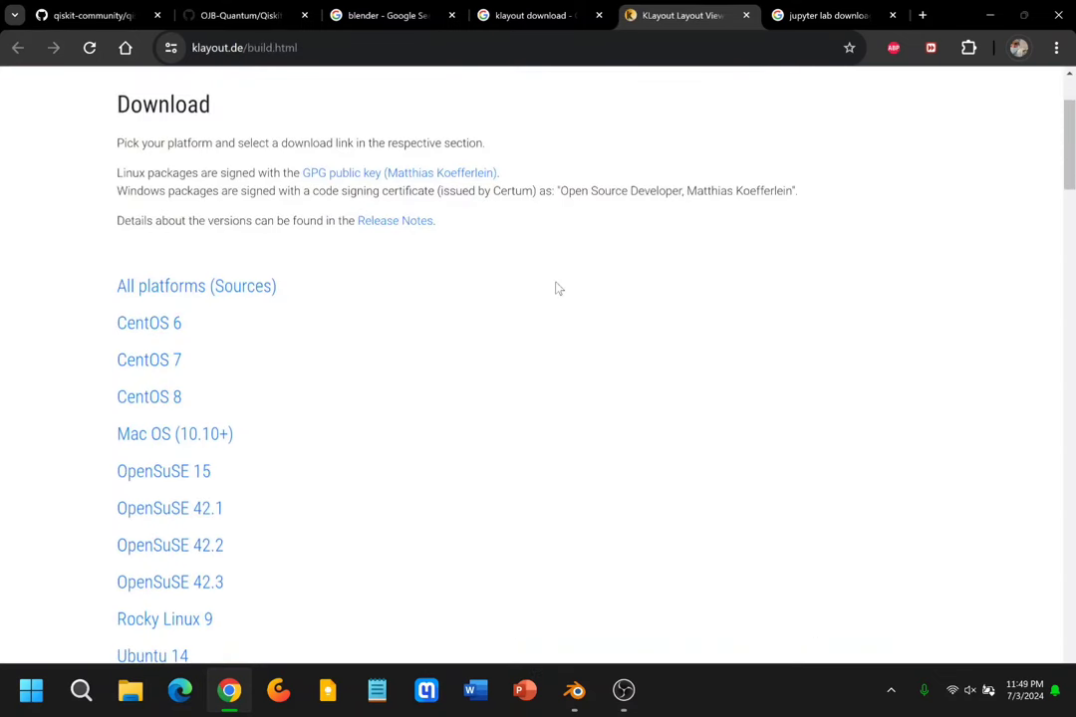
scroll(173, 222, up, 2)
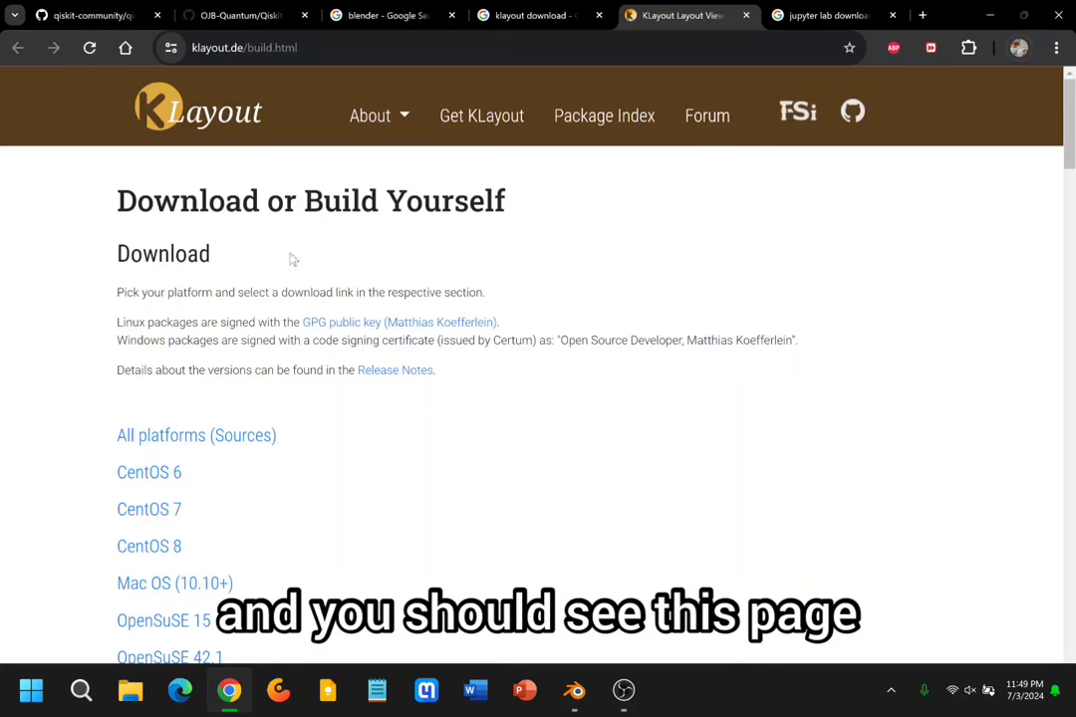
scroll(292, 259, down, 2)
scroll(230, 233, down, 3)
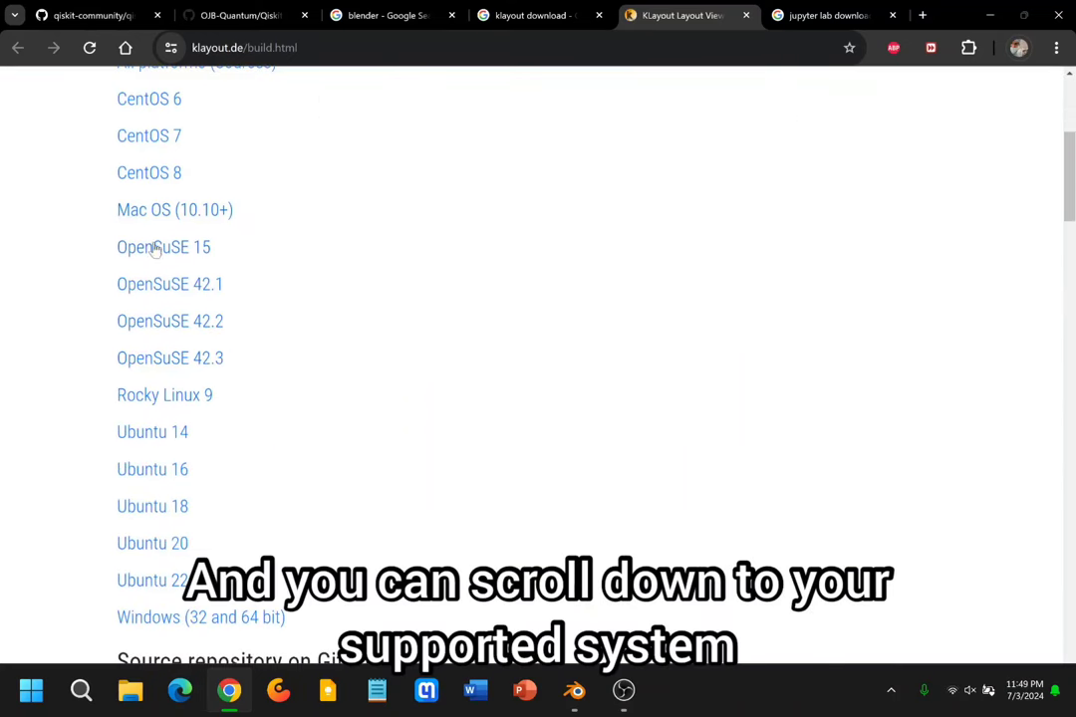
scroll(155, 398, down, 1)
scroll(158, 407, down, 2)
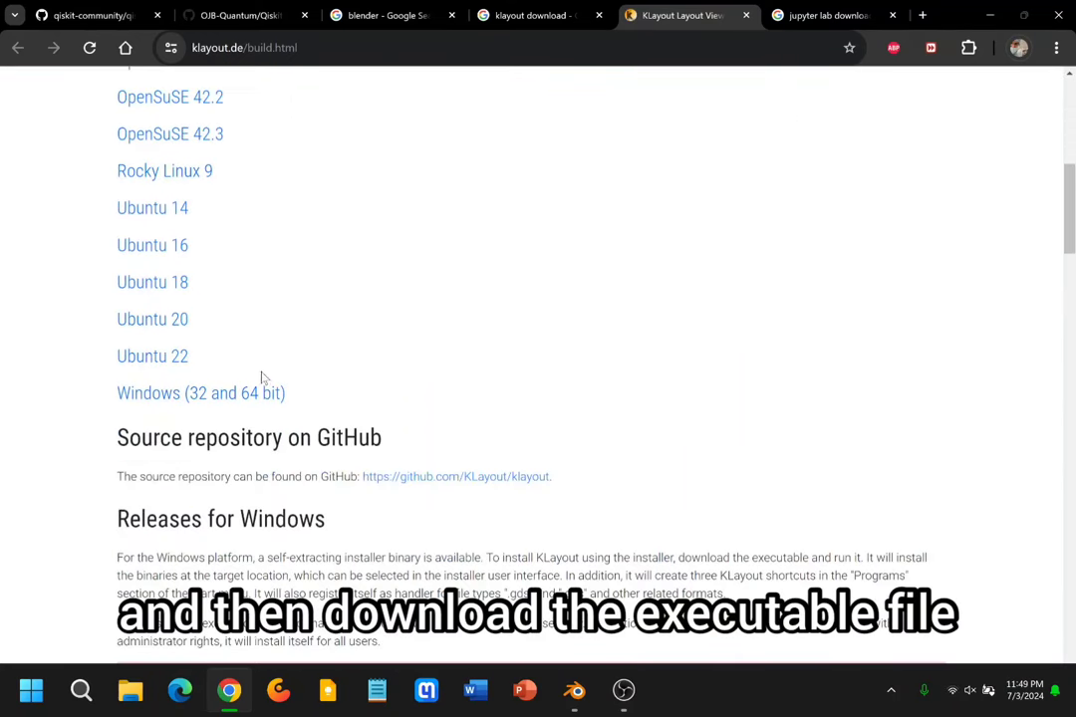
Expand the Windows (32 and 64 bit) 0.29.2 installers and highlight the signing certificate name.
click(239, 393)
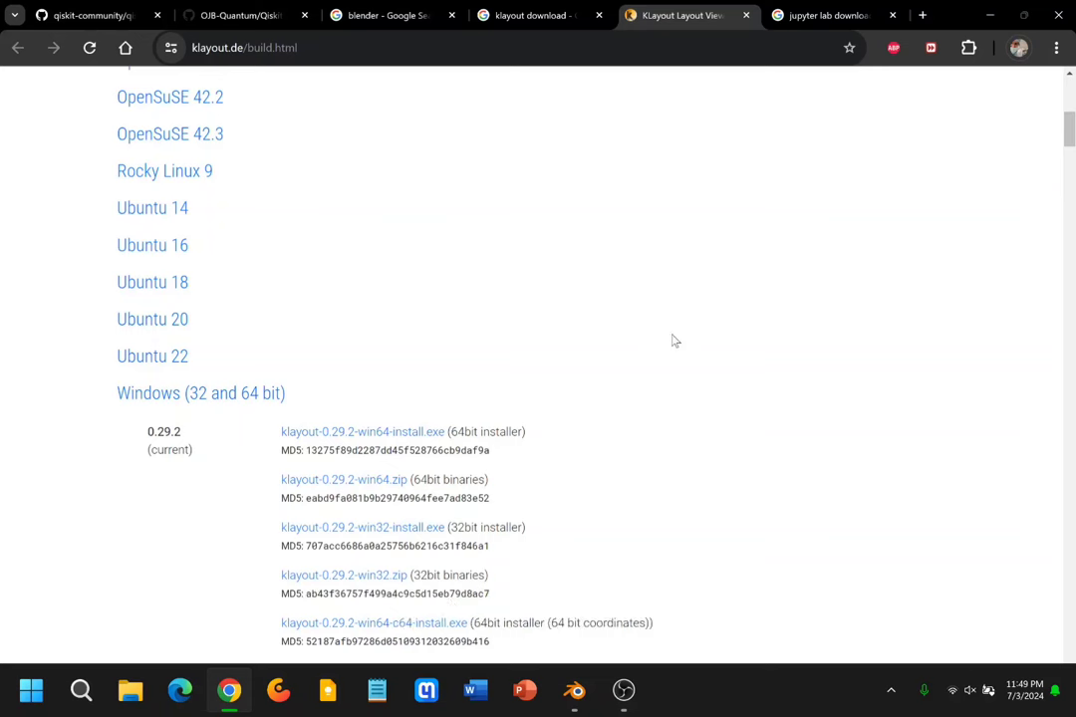
scroll(628, 359, up, 10)
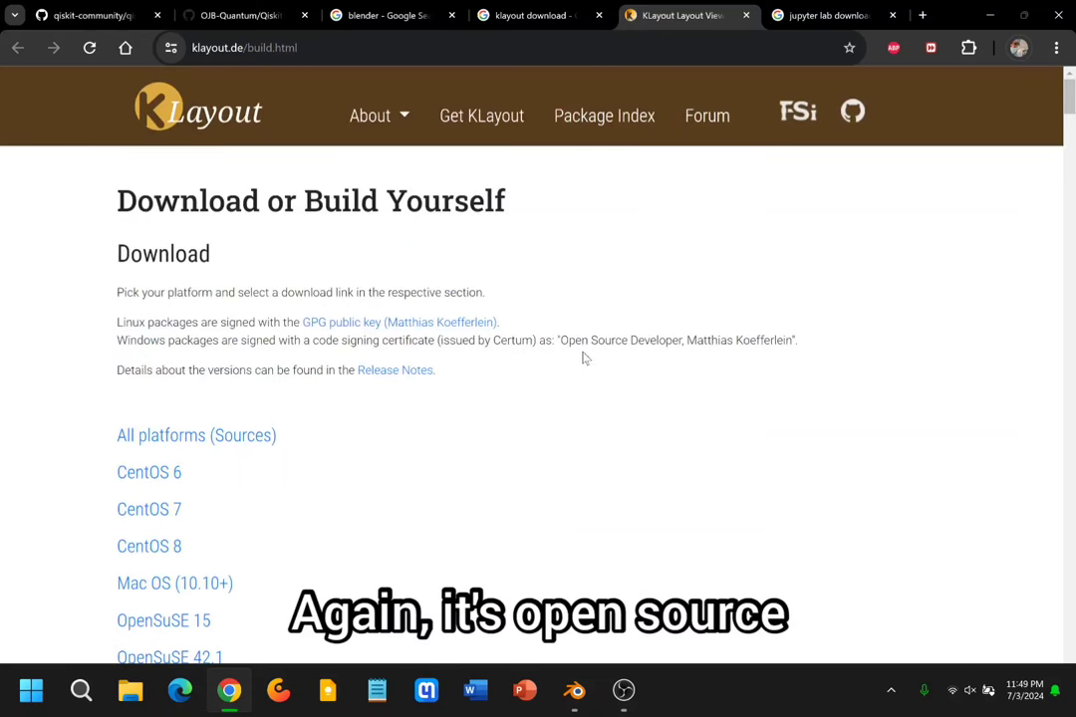
drag(557, 339, 626, 344)
click(624, 365)
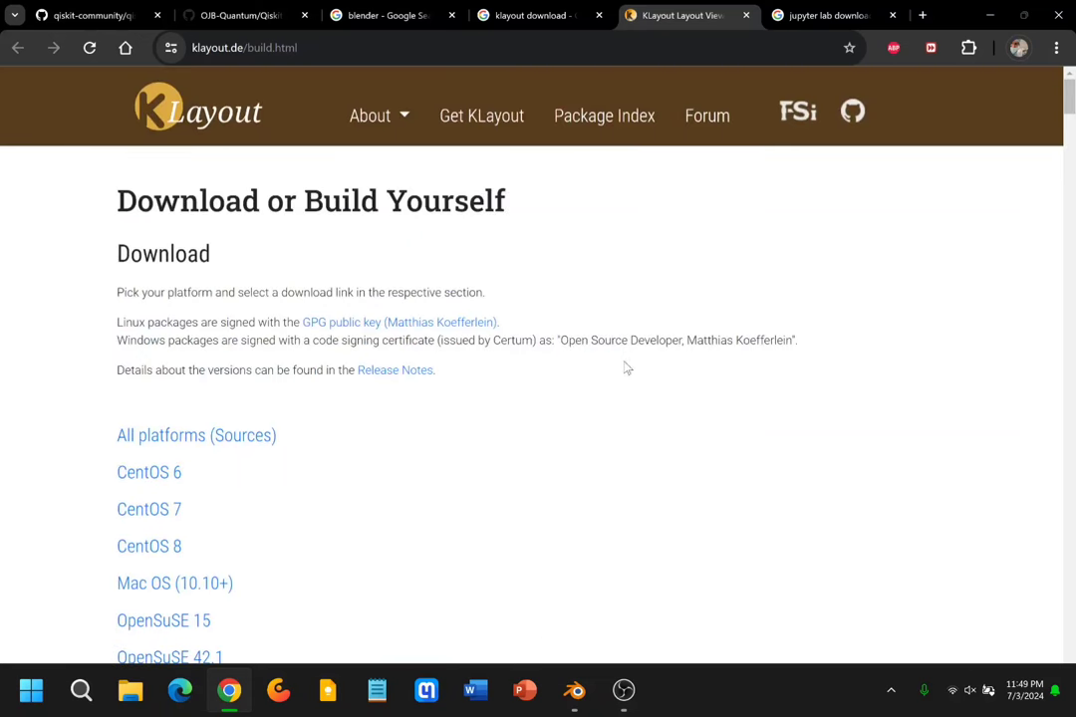
Close the KLayout page and highlight the query in the jupyter lab download results.
click(747, 17)
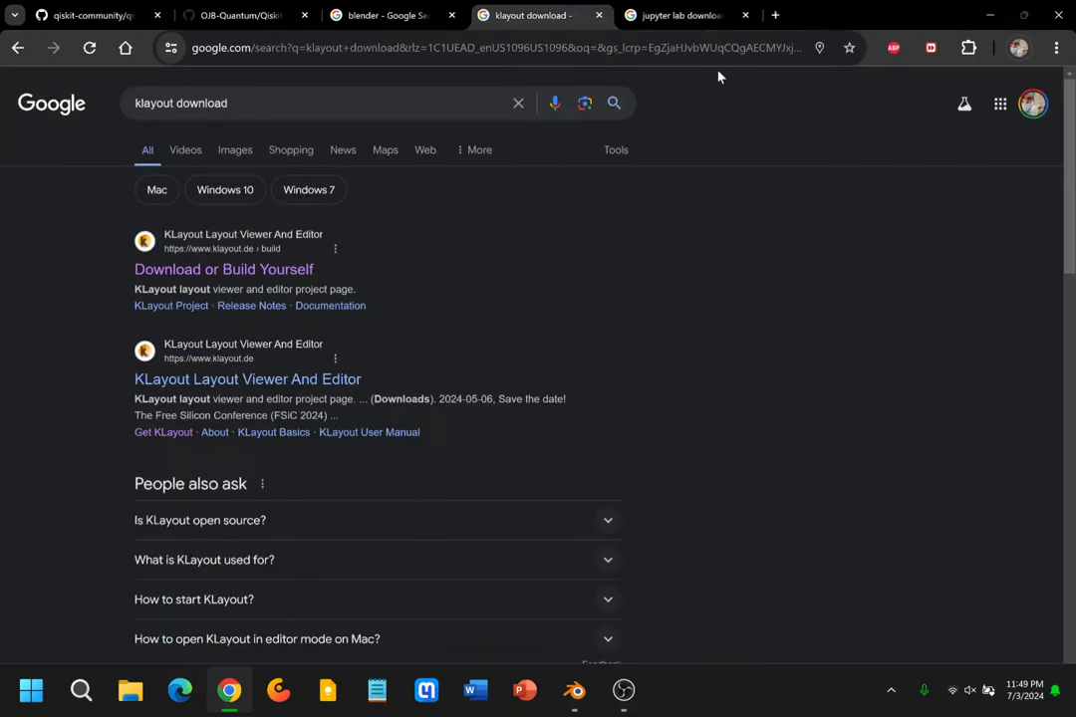
click(773, 20)
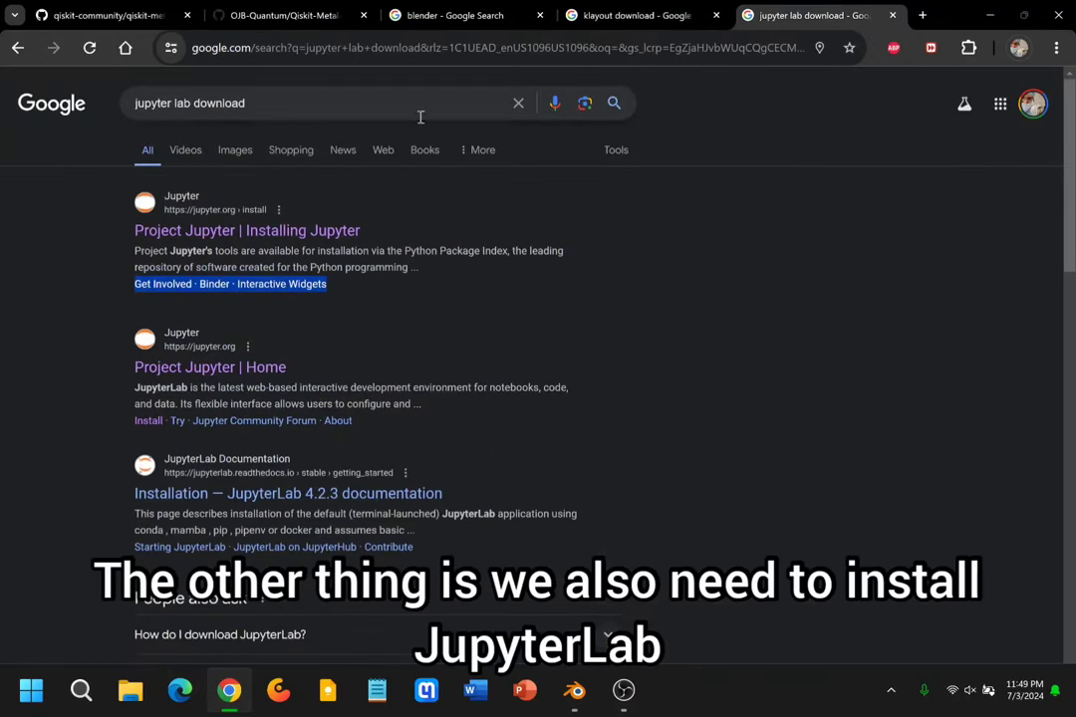
click(137, 105)
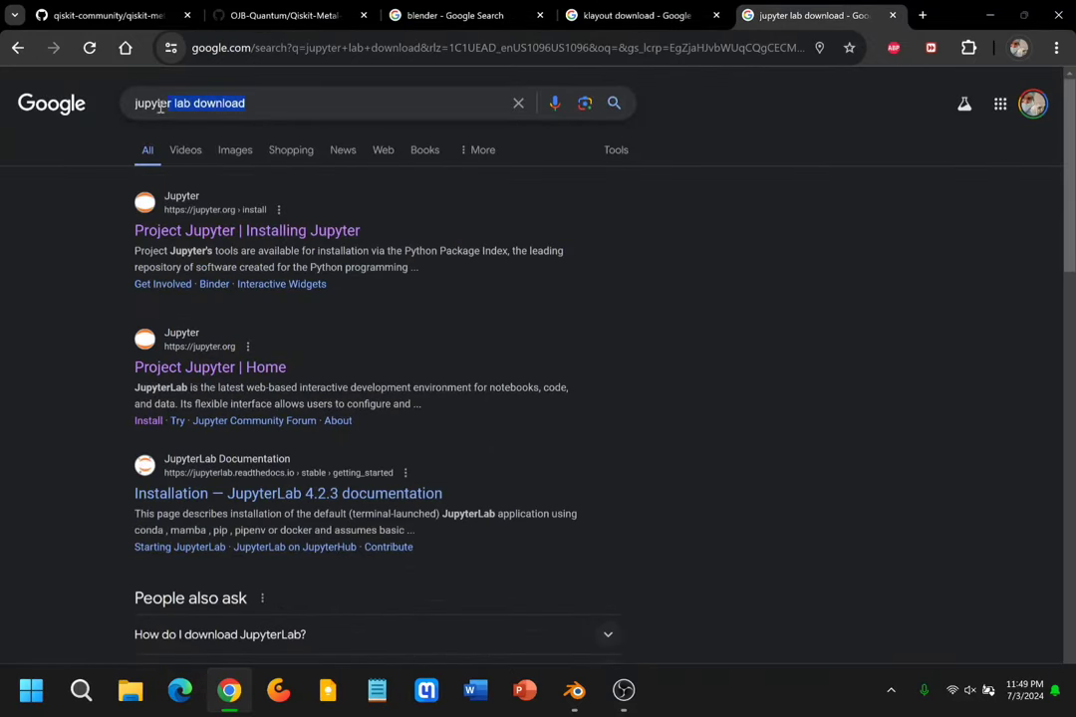
click(35, 173)
drag(274, 104, 118, 109)
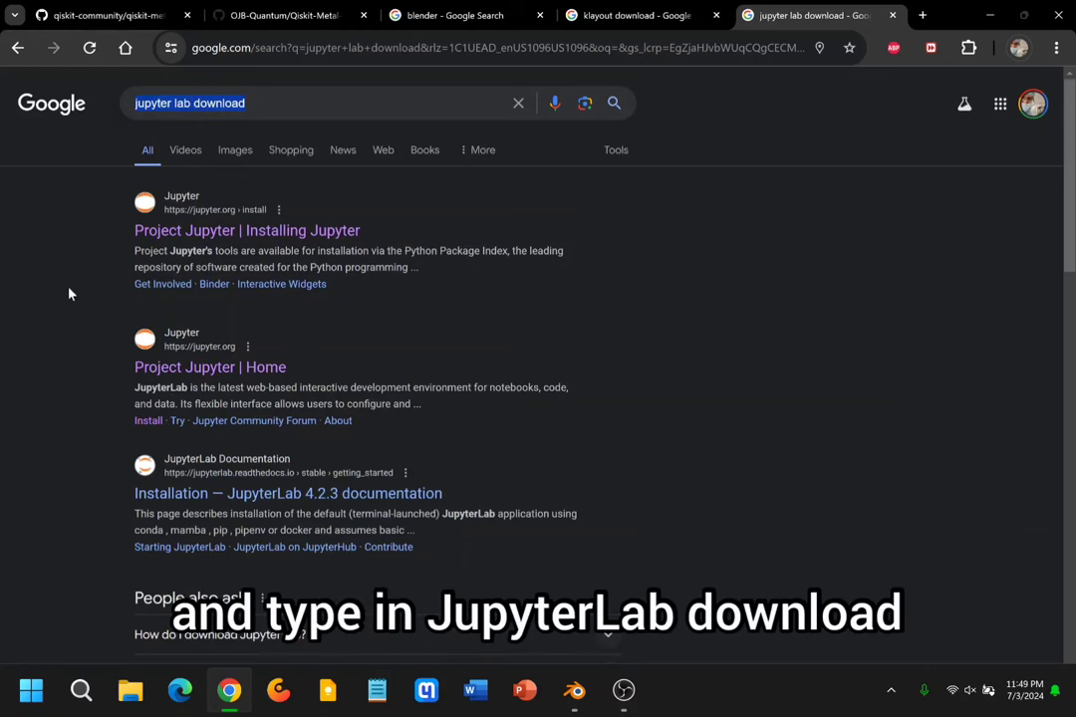
Open Installing Jupyter on jupyter.org and highlight its JupyterLab and Jupyter Notebook headings.
click(254, 231)
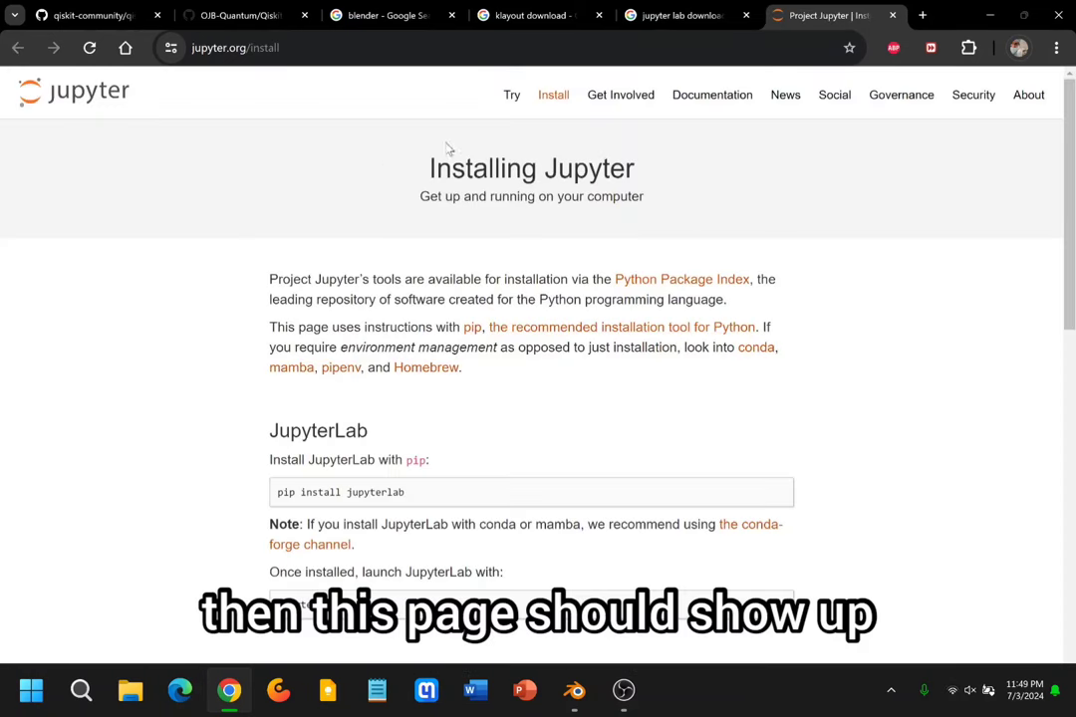
drag(439, 164, 636, 167)
click(177, 299)
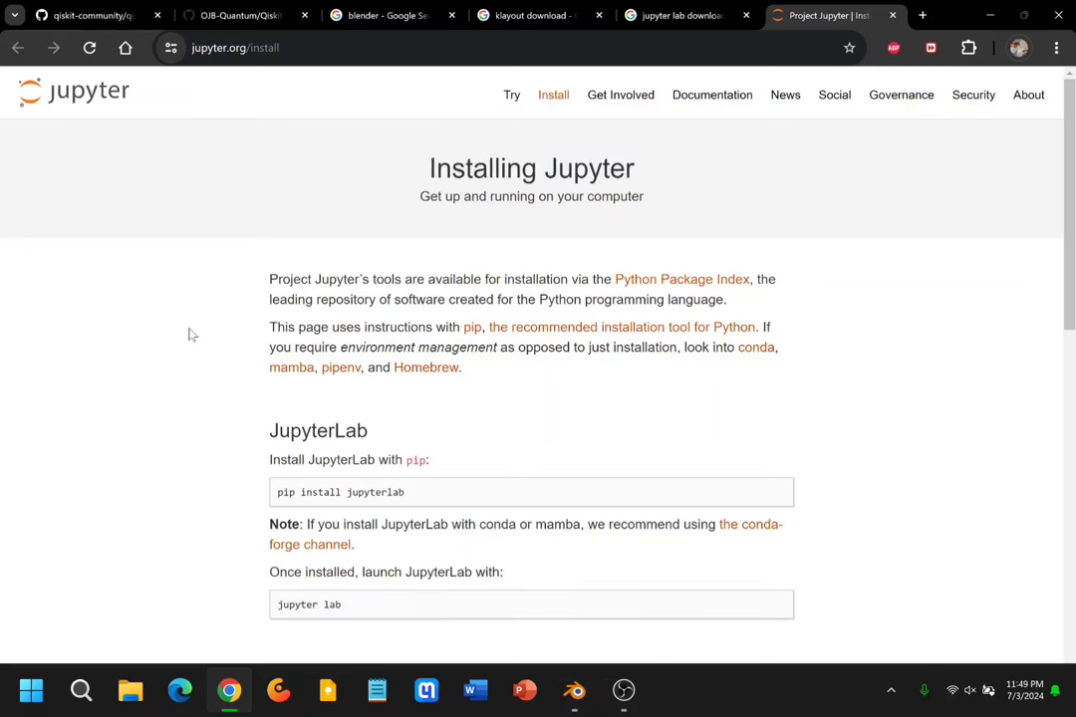
scroll(189, 333, down, 2)
drag(271, 282, 368, 293)
drag(271, 523, 428, 528)
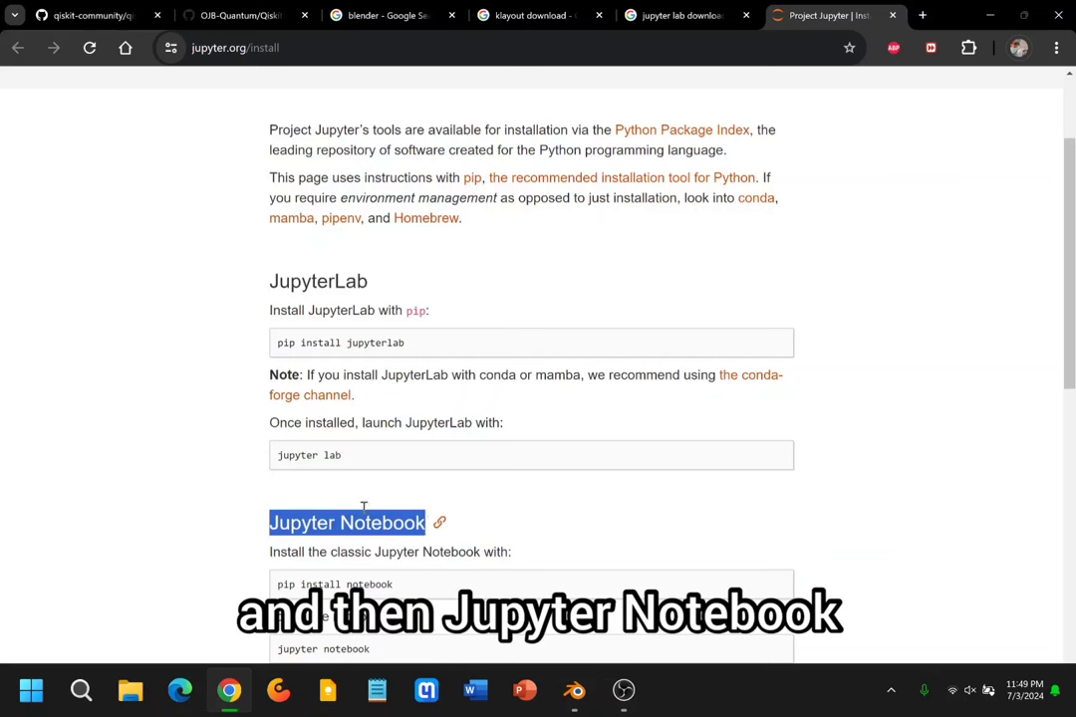
click(211, 399)
Highlight the pip install jupyterlab, pip install notebook and jupyter lab launch commands.
scroll(201, 607, down, 1)
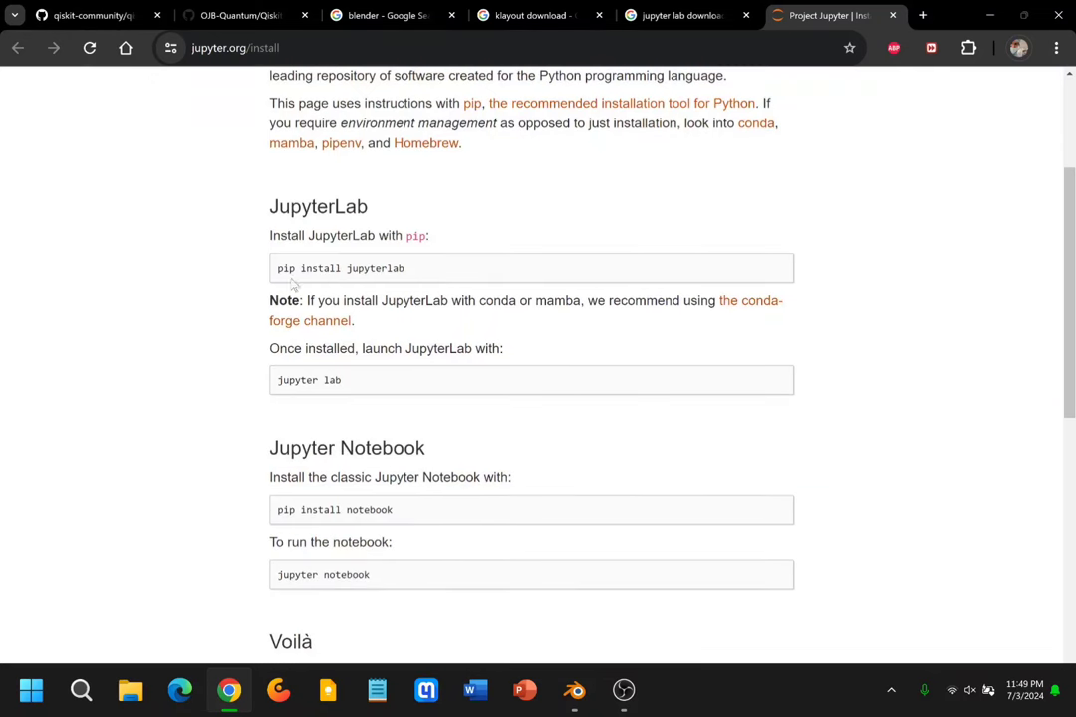
drag(276, 268, 424, 277)
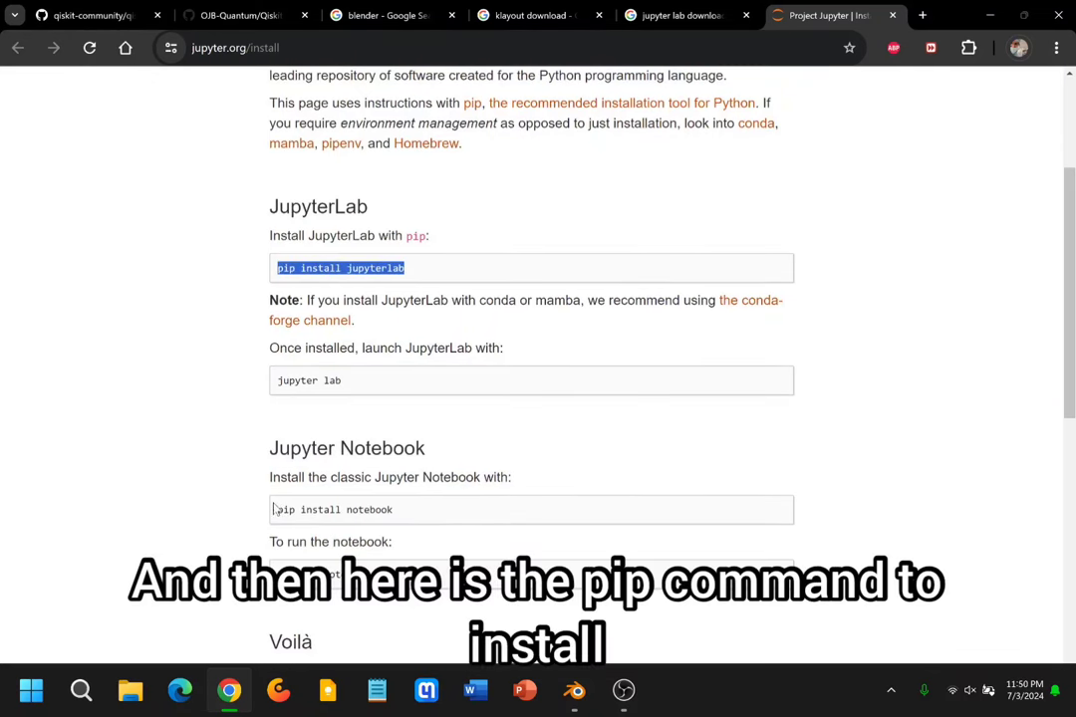
drag(278, 511, 389, 511)
click(401, 518)
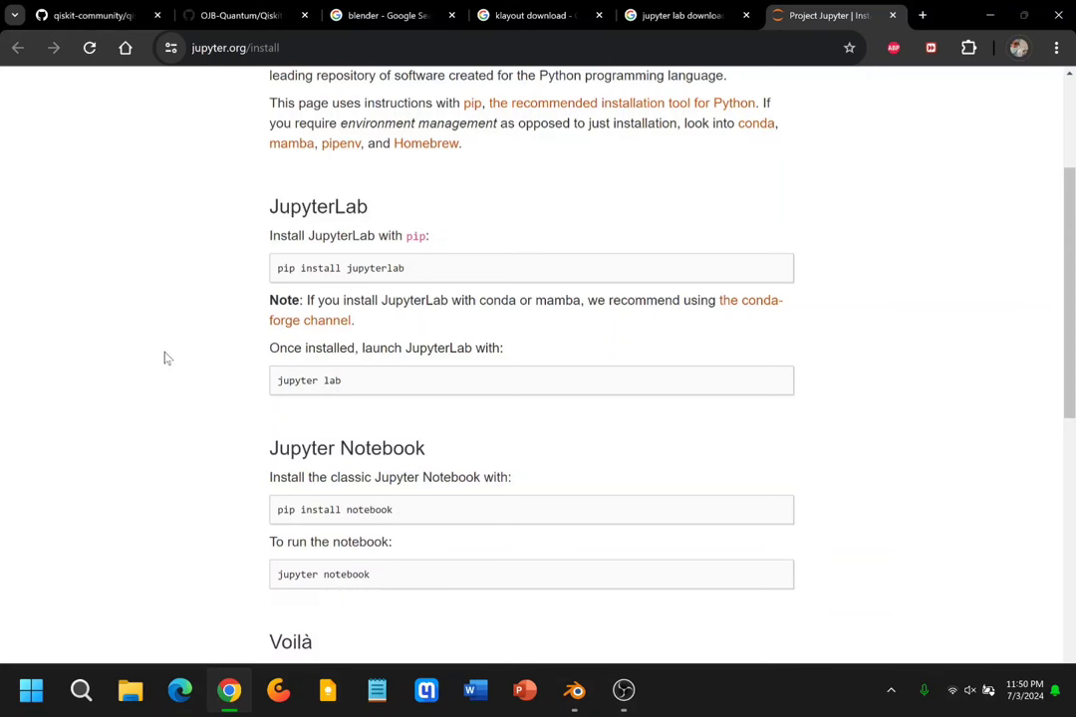
drag(377, 389, 284, 382)
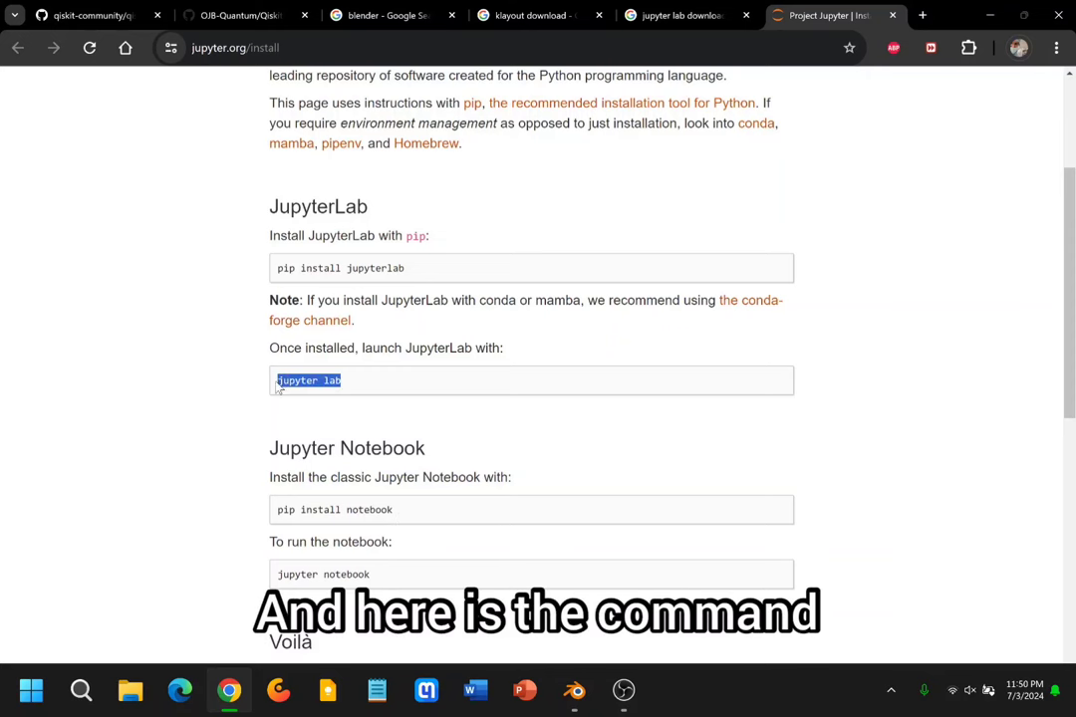
click(221, 410)
drag(356, 389, 264, 383)
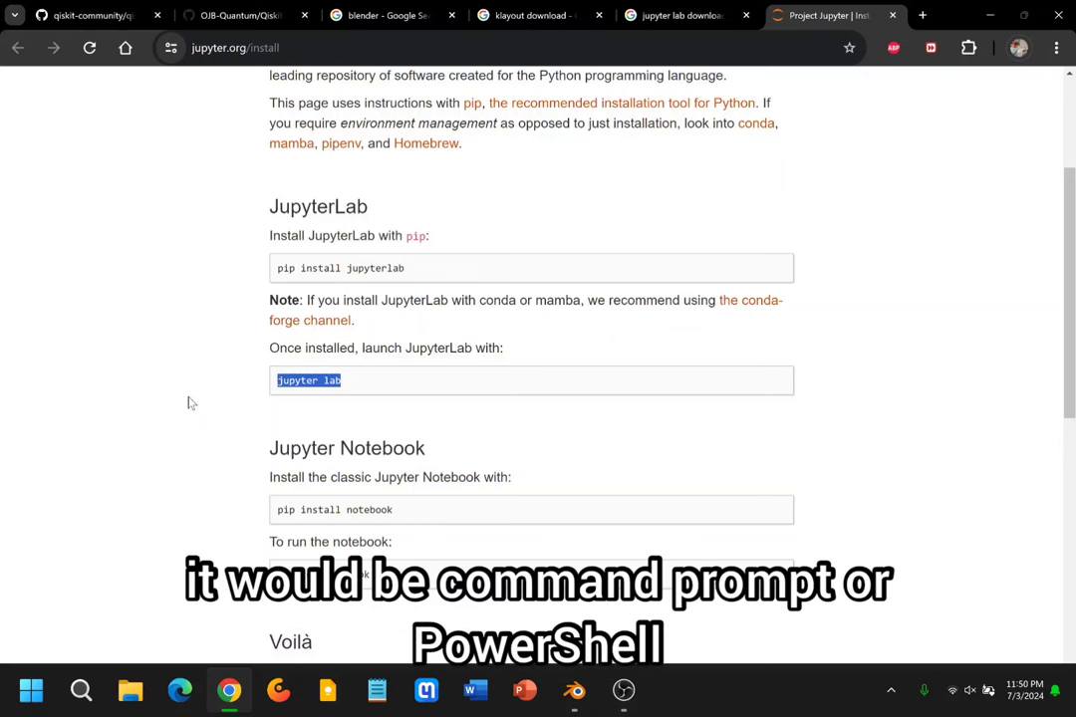
Launch Command Prompt by searching 'comm' in the Start menu.
click(19, 687)
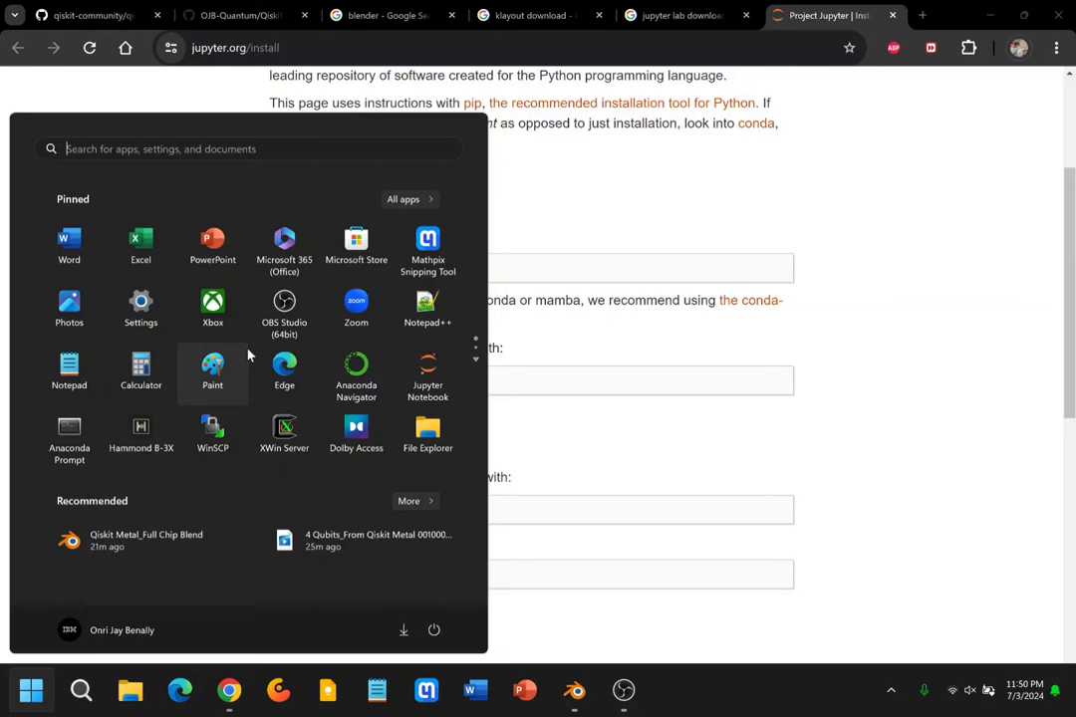
click(241, 148)
text(cm)
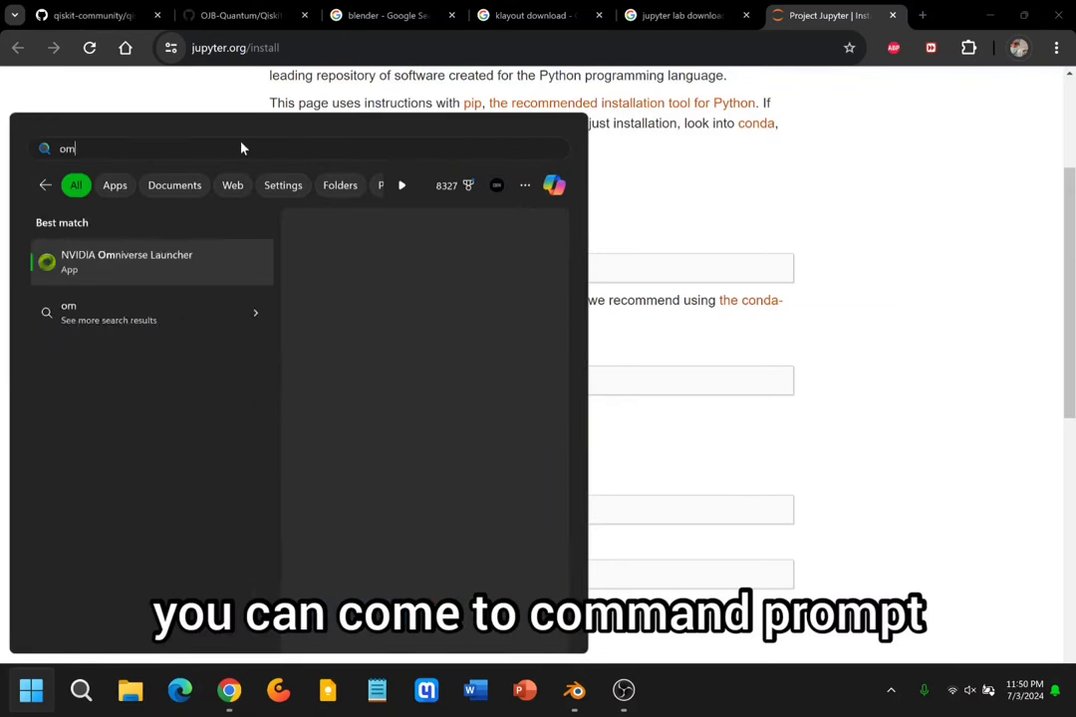
key(BackSpace)
text(omm)
key(Return)
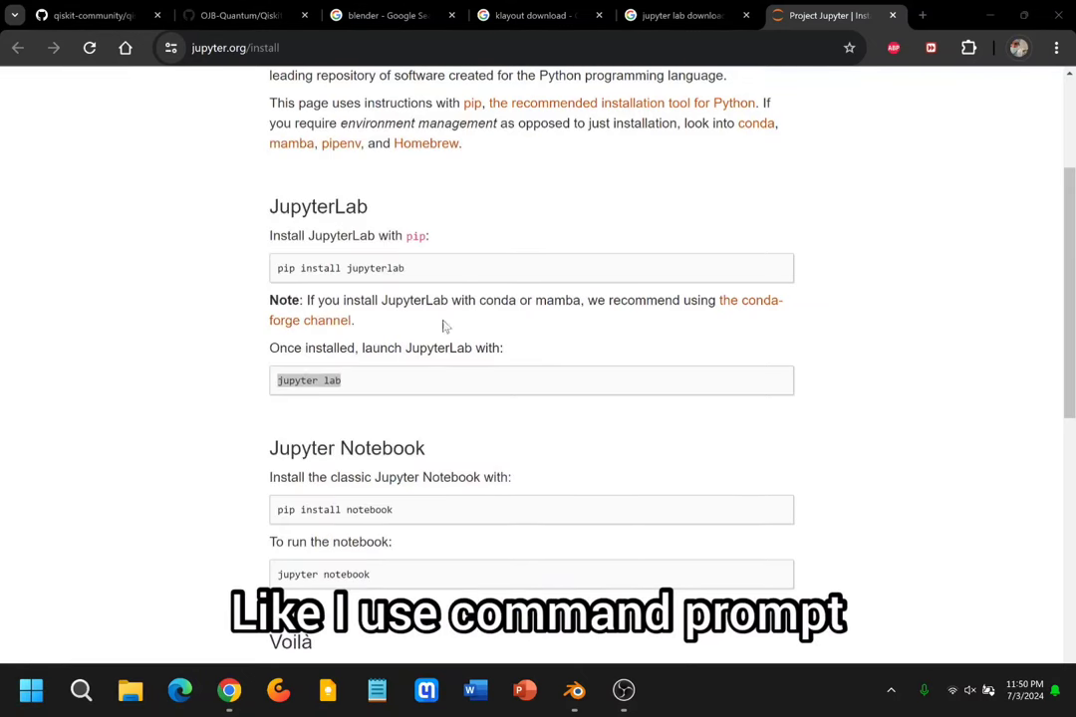
Start JupyterLab with the jupyter lab command and close the Jupyter install page.
text(jupyt)
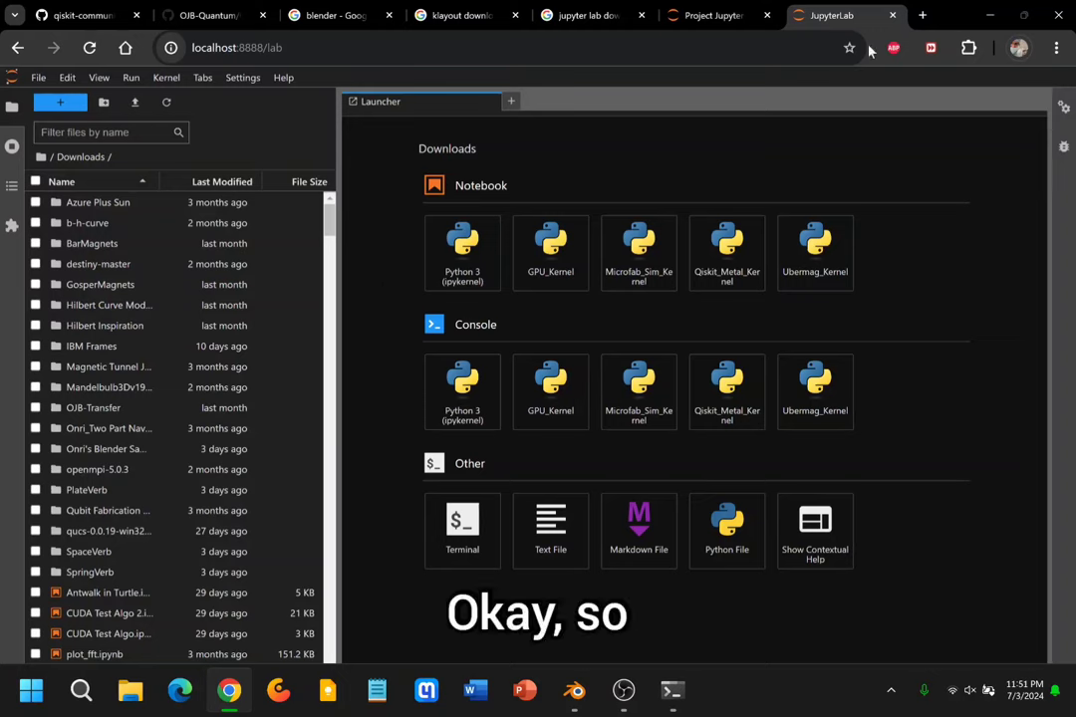
click(747, 14)
click(766, 16)
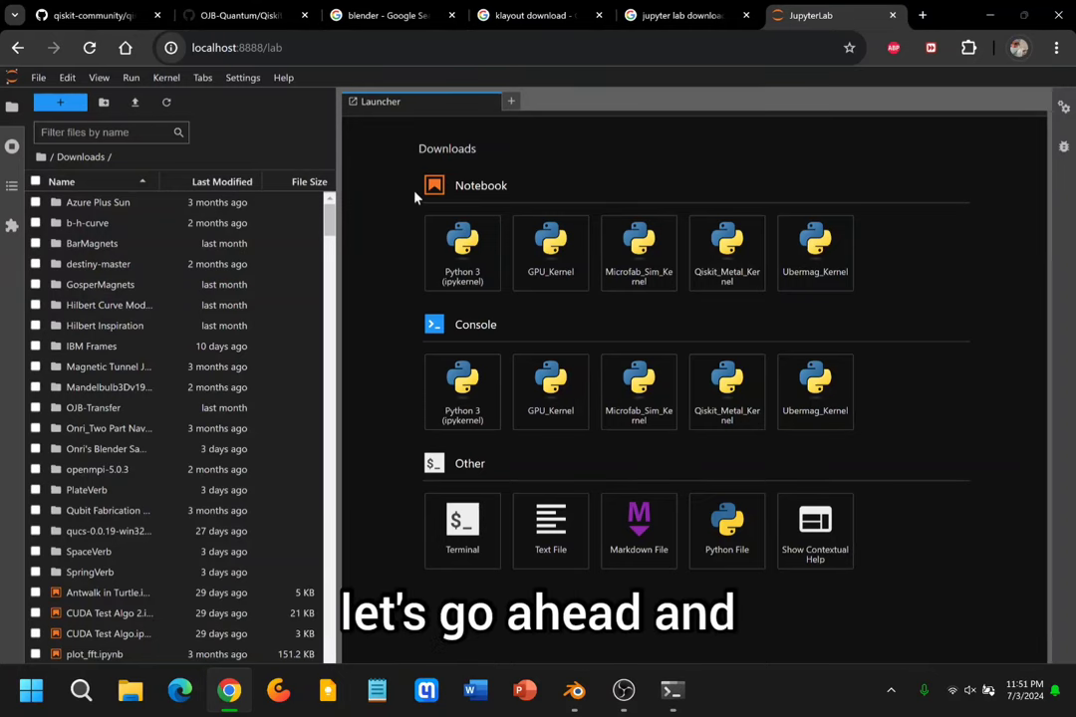
Return to the qiskit-metal repository and look at its name, address and clone options.
click(95, 15)
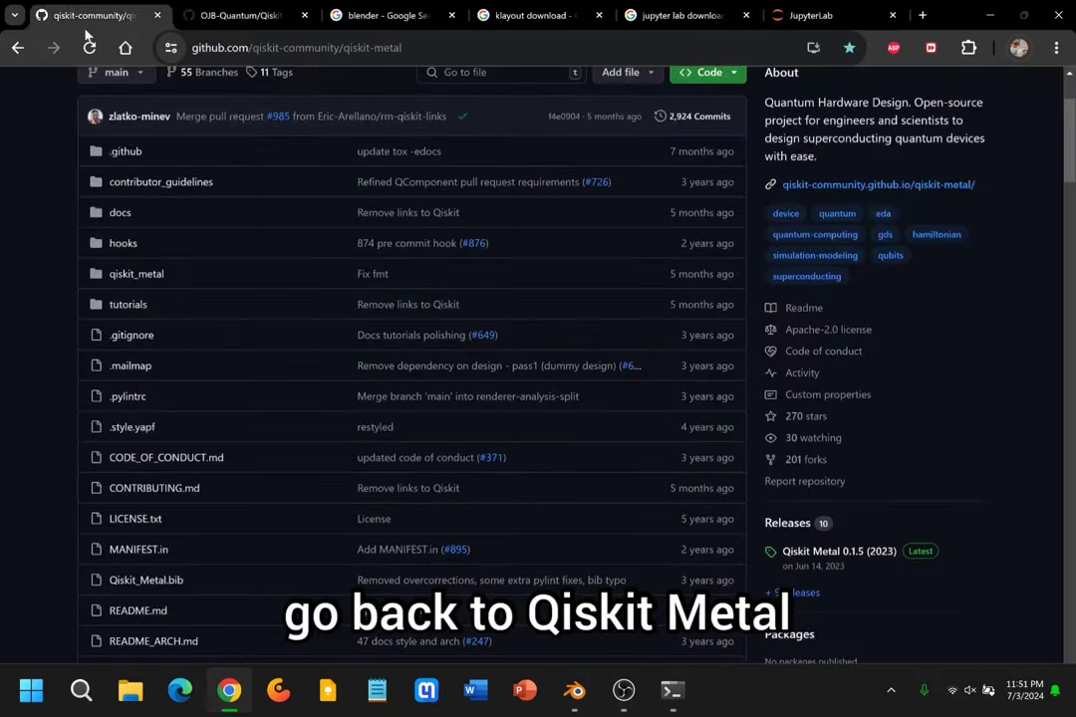
drag(239, 90, 179, 91)
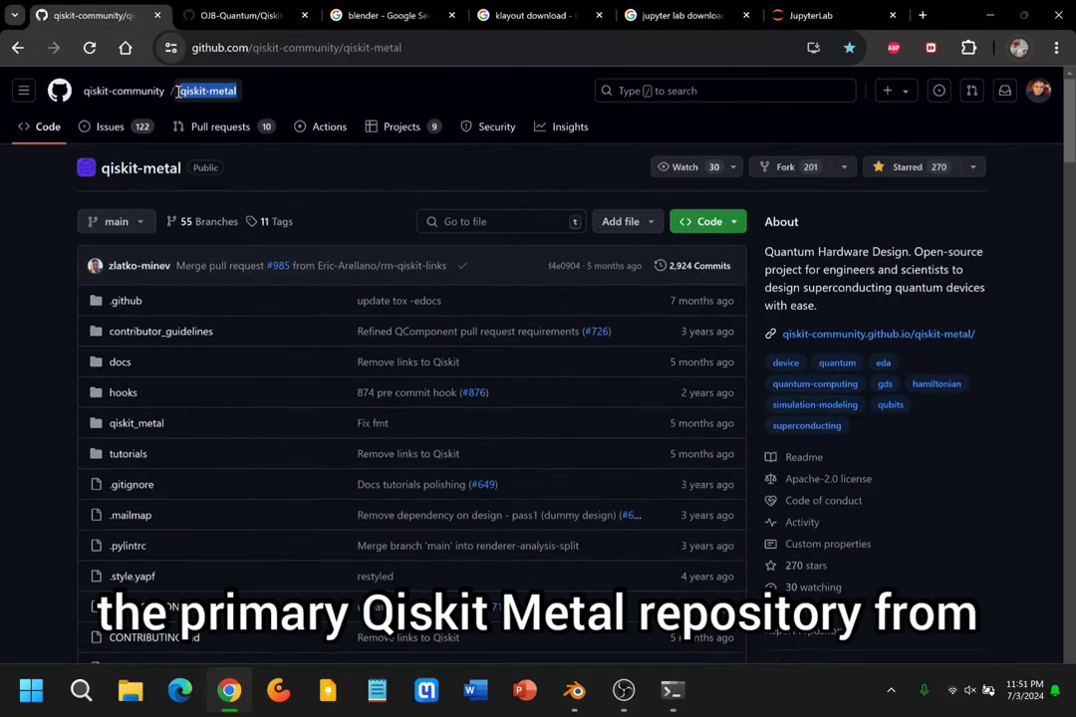
click(490, 43)
click(440, 88)
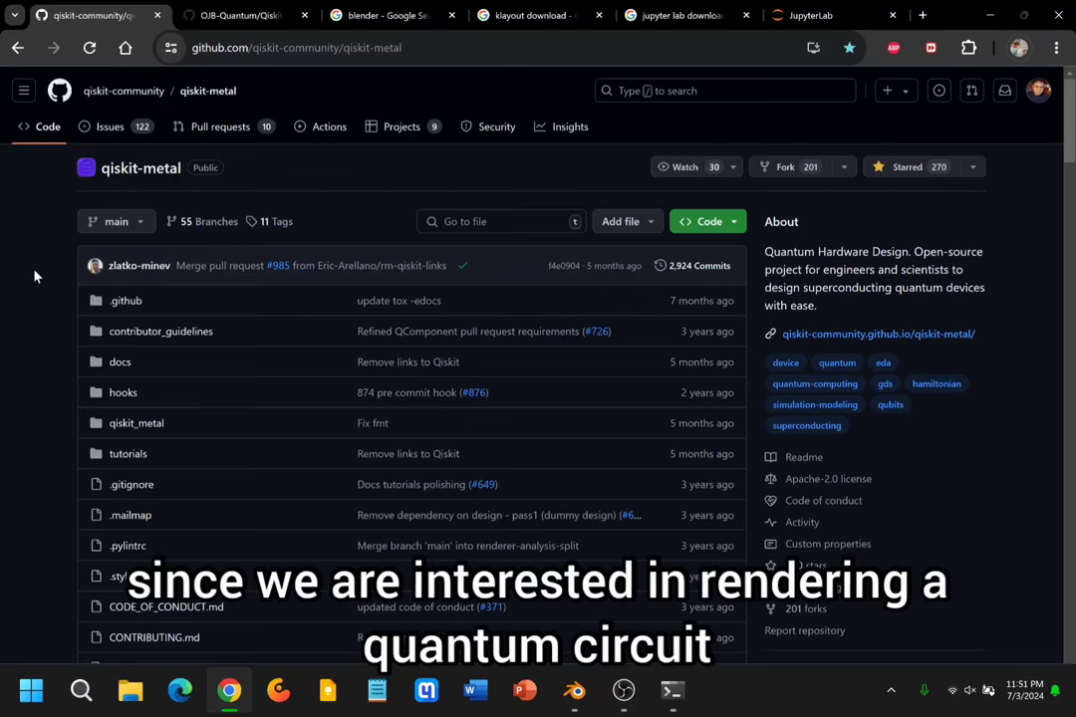
scroll(33, 274, down, 2)
scroll(141, 296, up, 2)
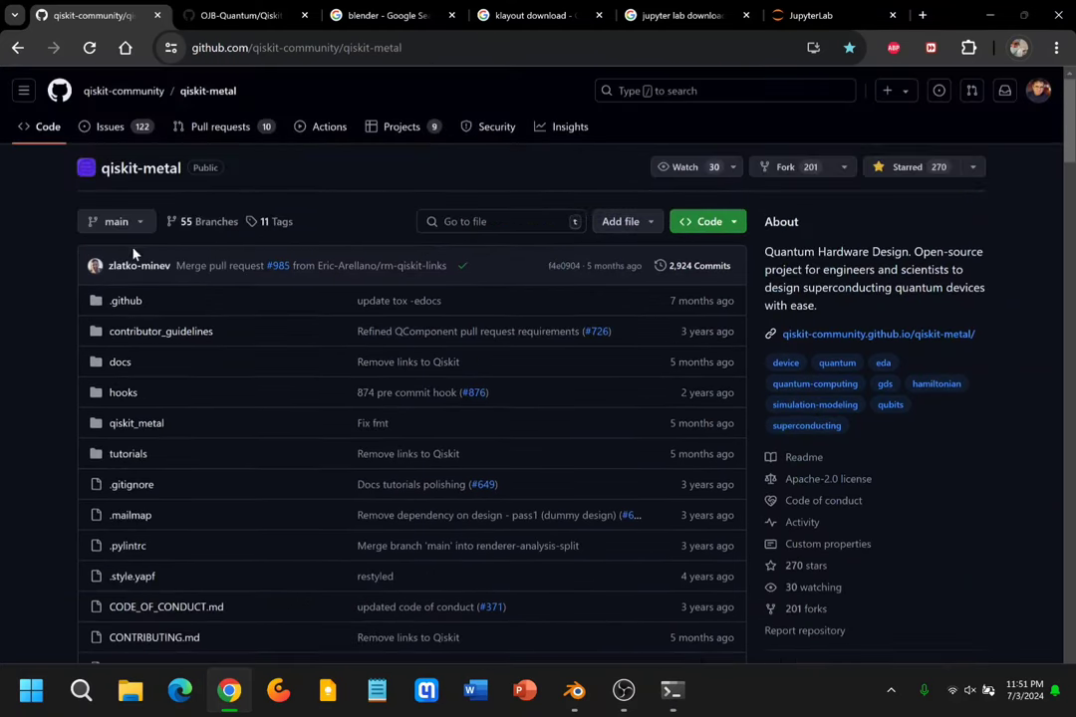
click(702, 221)
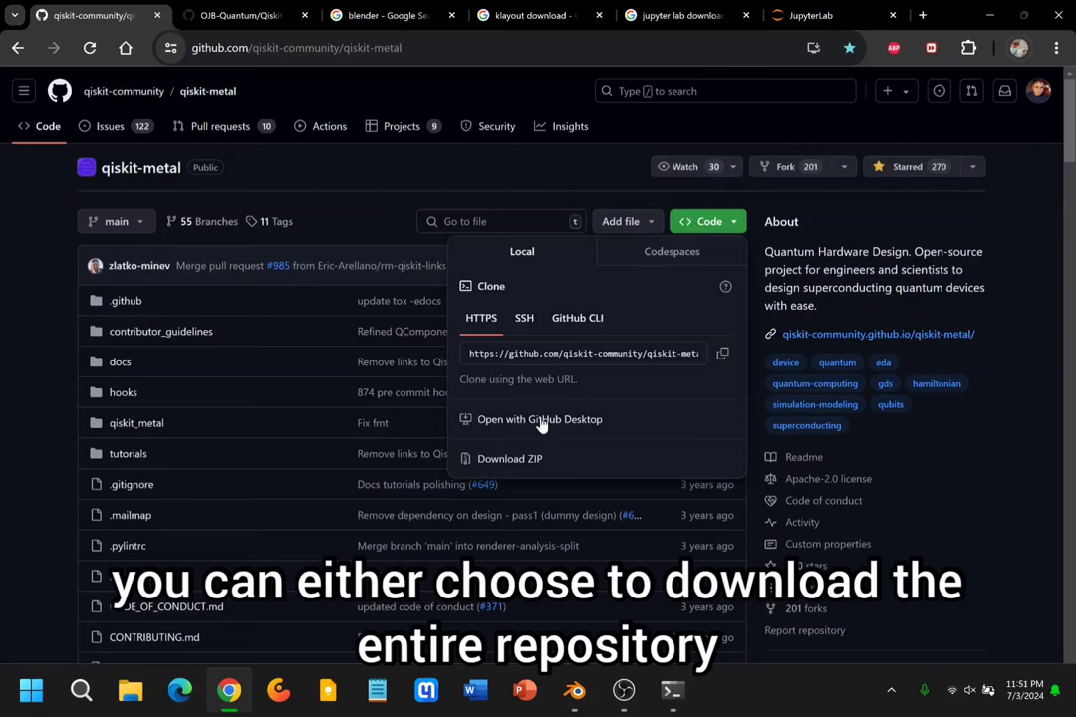
click(12, 297)
Browse tutorials > Appendix C Circuit examples > Small-quantum-chips and preview 51-Four_qubit_chip.ipynb.
scroll(23, 278, down, 1)
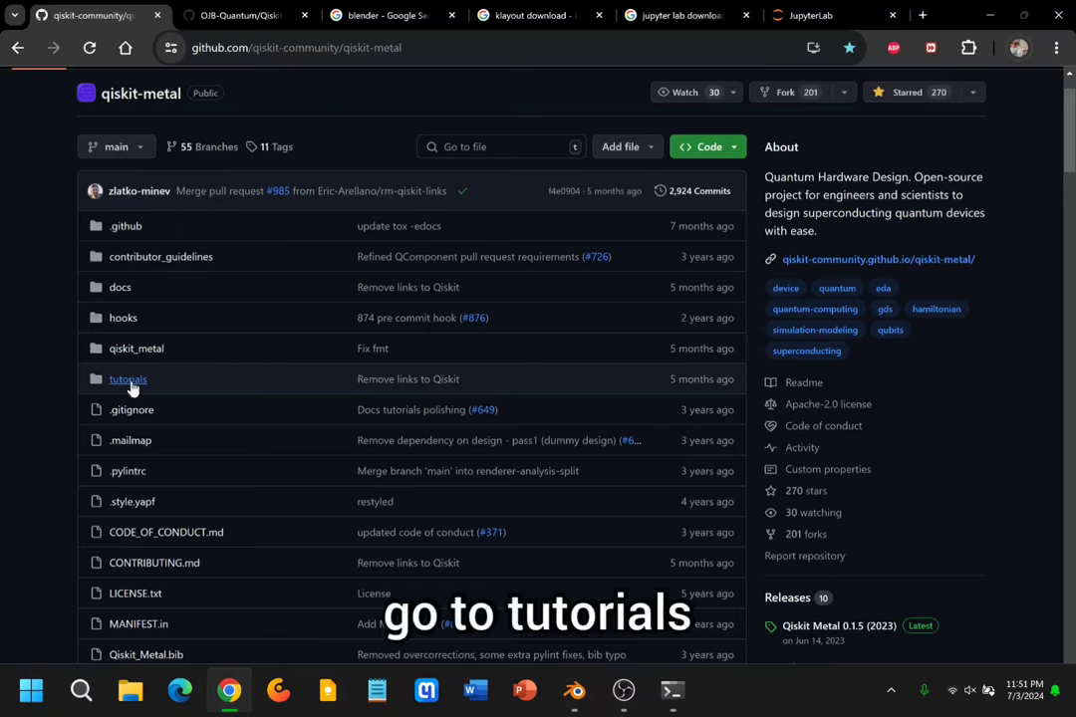
click(132, 380)
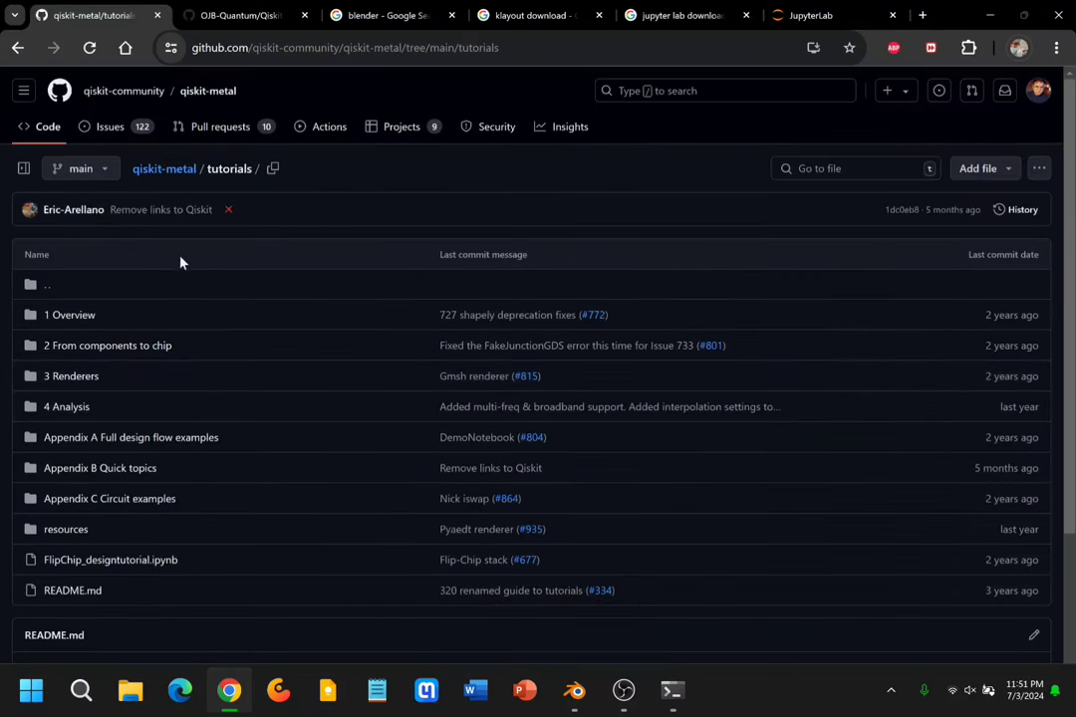
scroll(202, 300, down, 1)
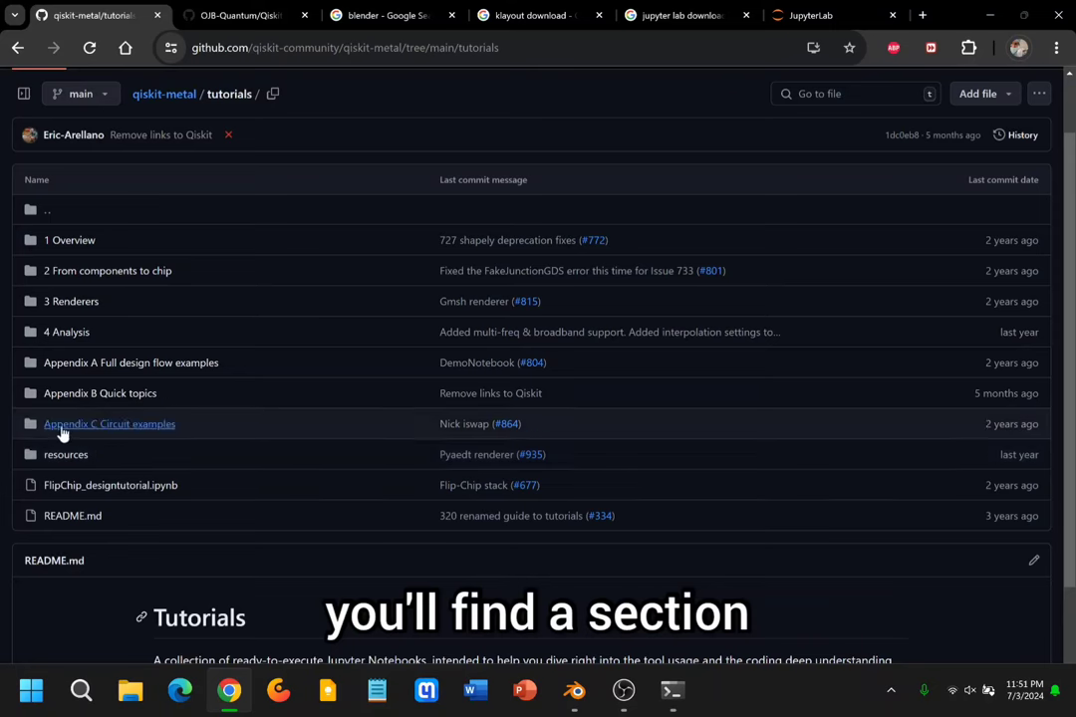
click(143, 427)
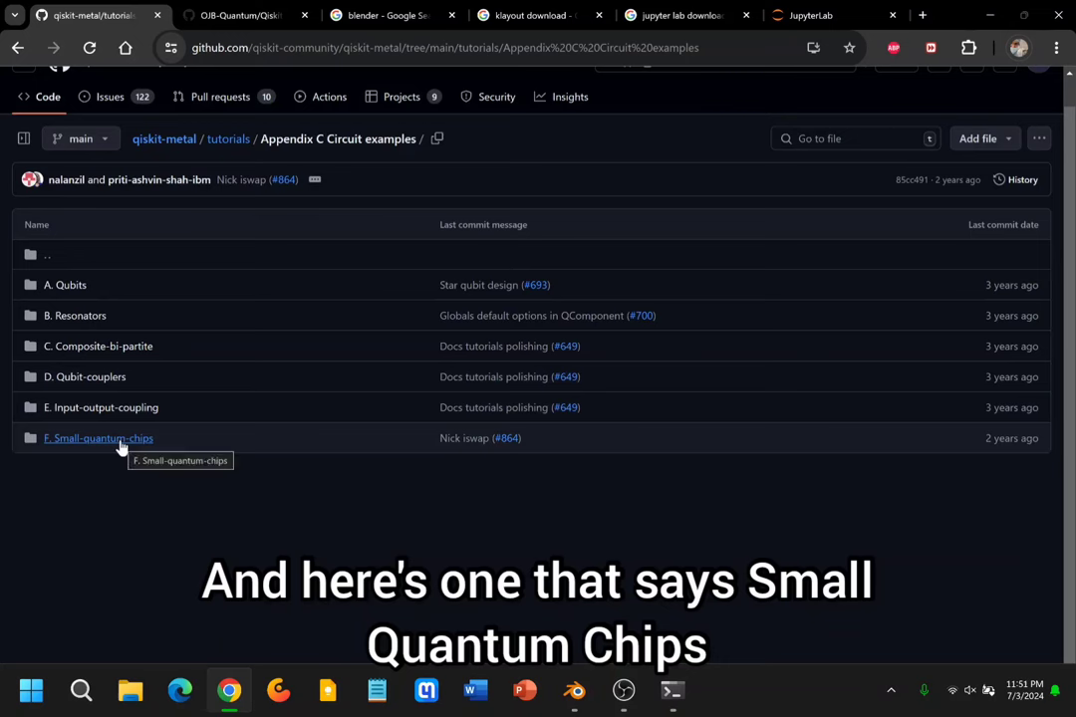
click(119, 440)
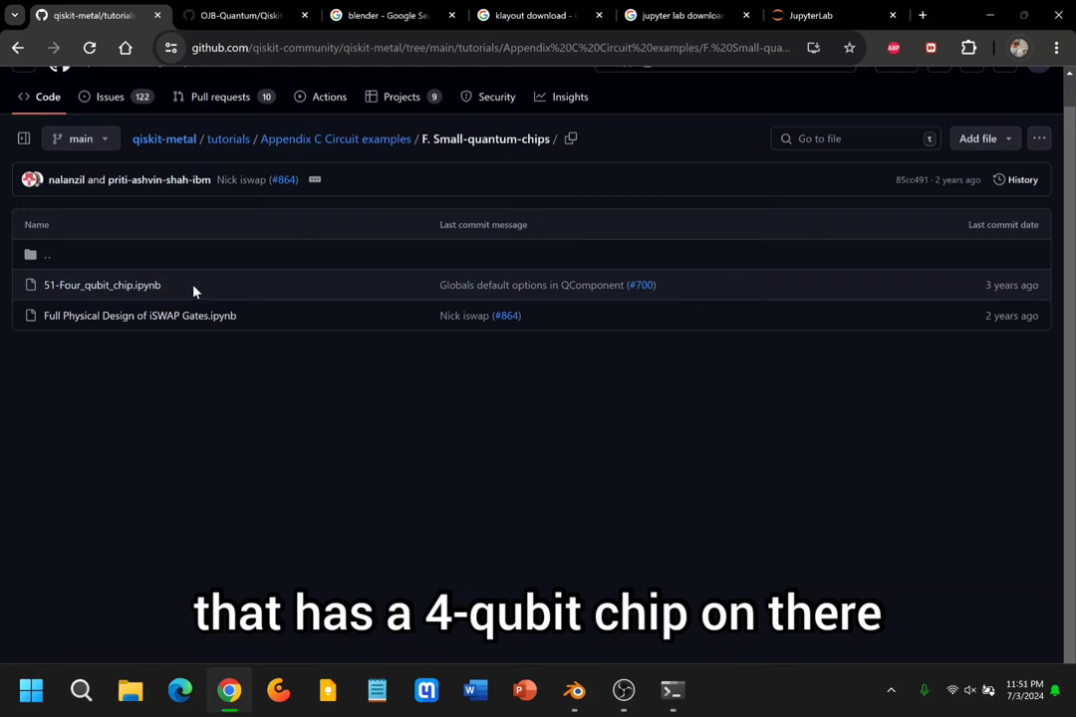
click(134, 292)
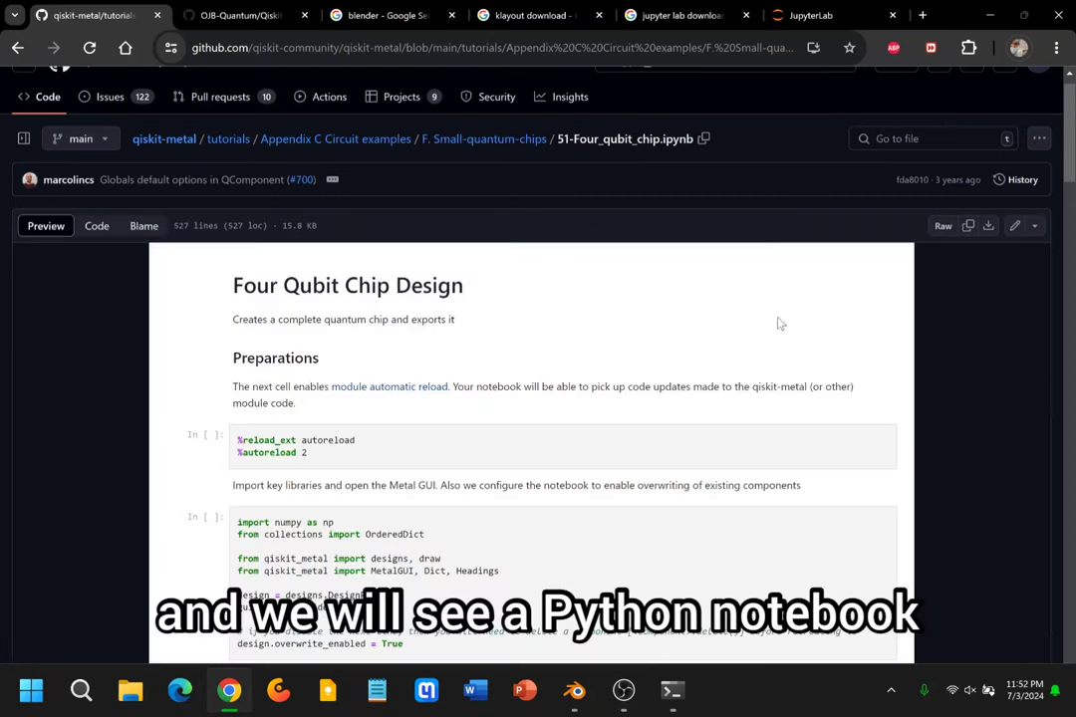
Save the raw 51-Four_qubit_chip.ipynb file into the Downloads folder.
scroll(857, 329, down, 12)
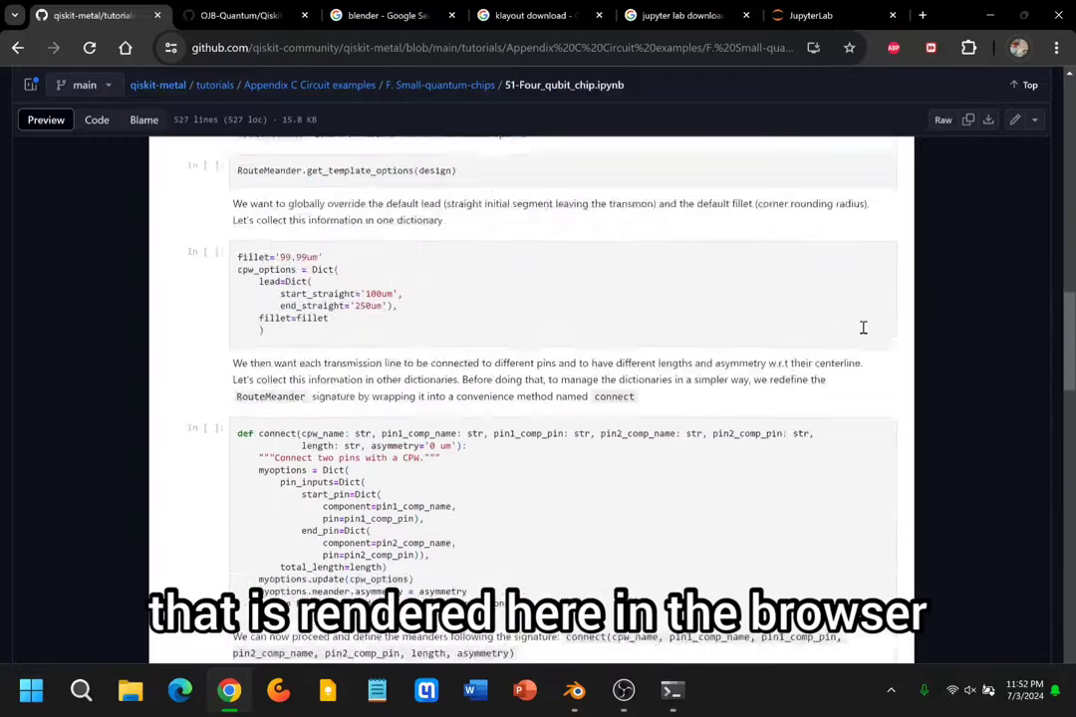
scroll(863, 328, down, 15)
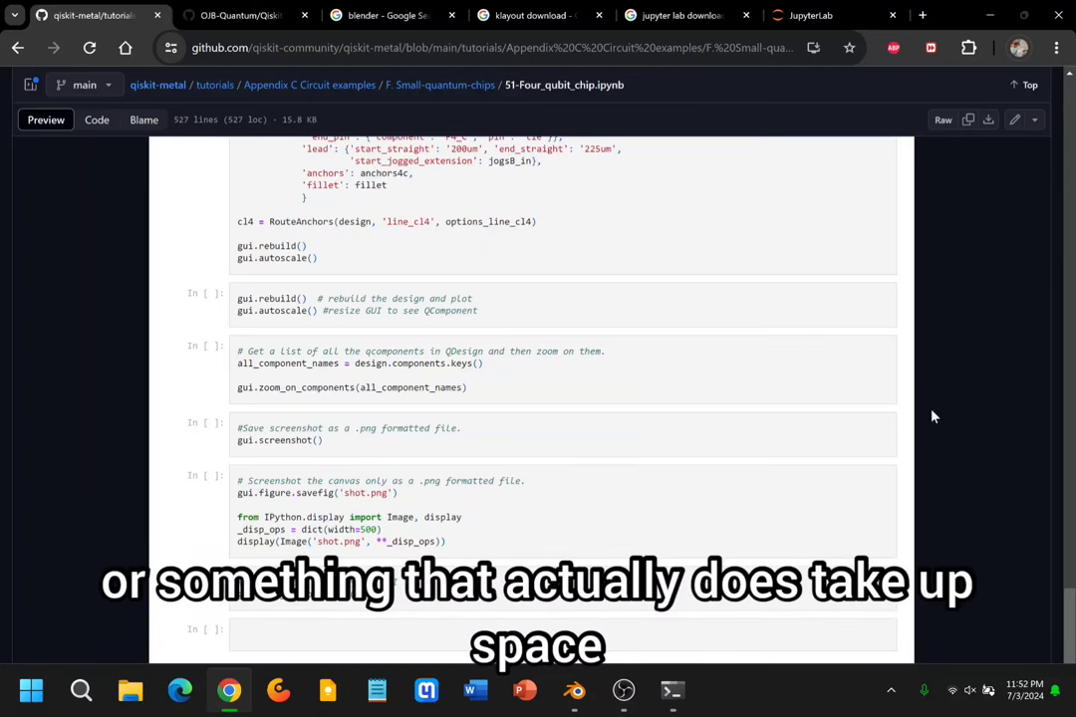
scroll(970, 418, up, 15)
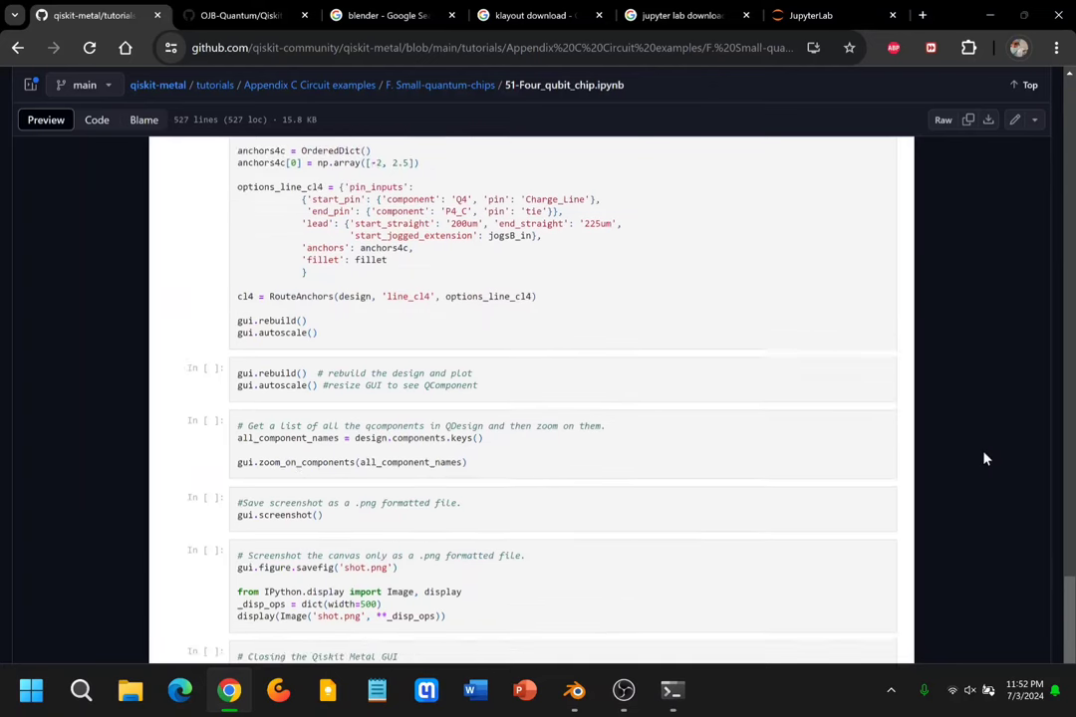
scroll(837, 446, up, 5)
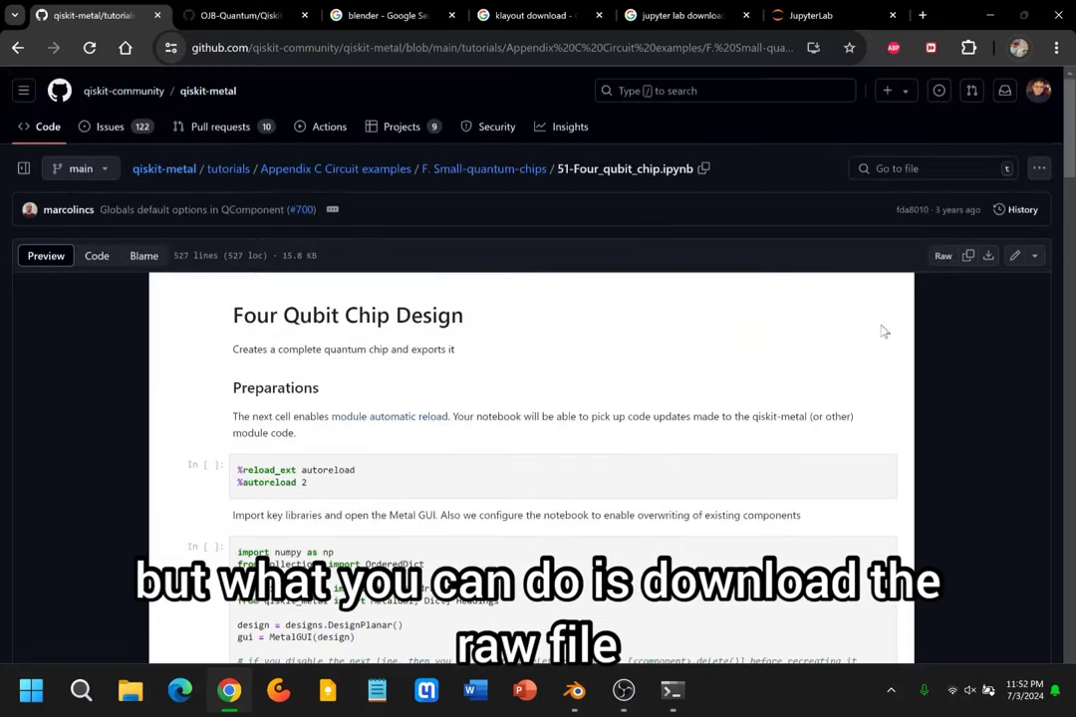
click(989, 258)
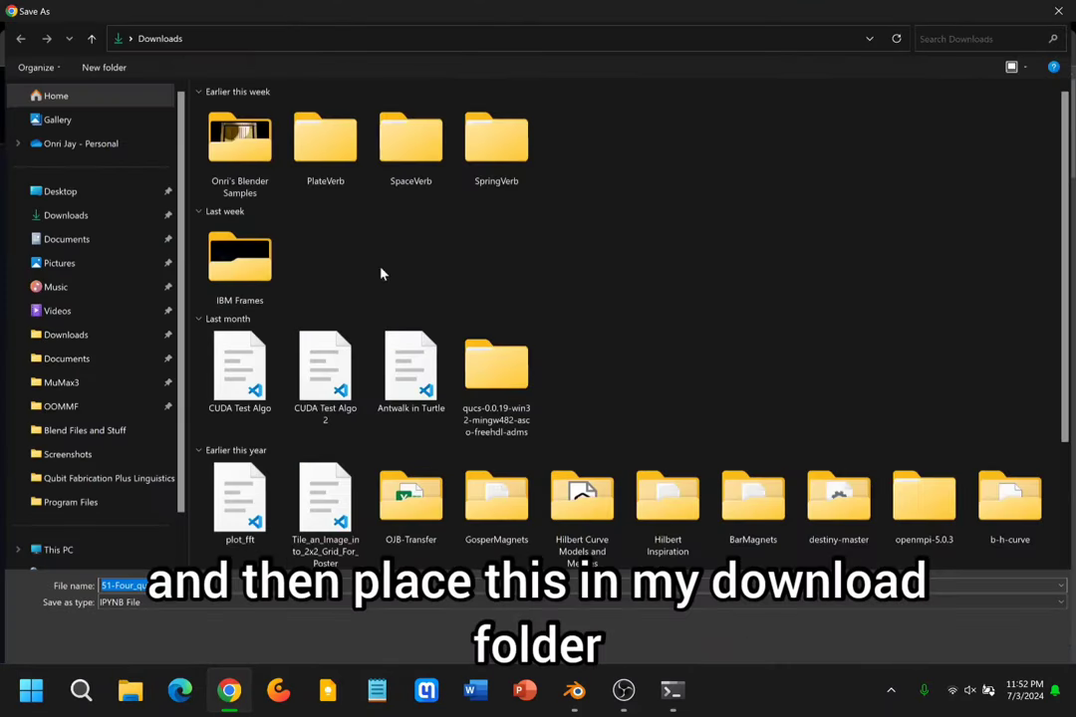
click(160, 216)
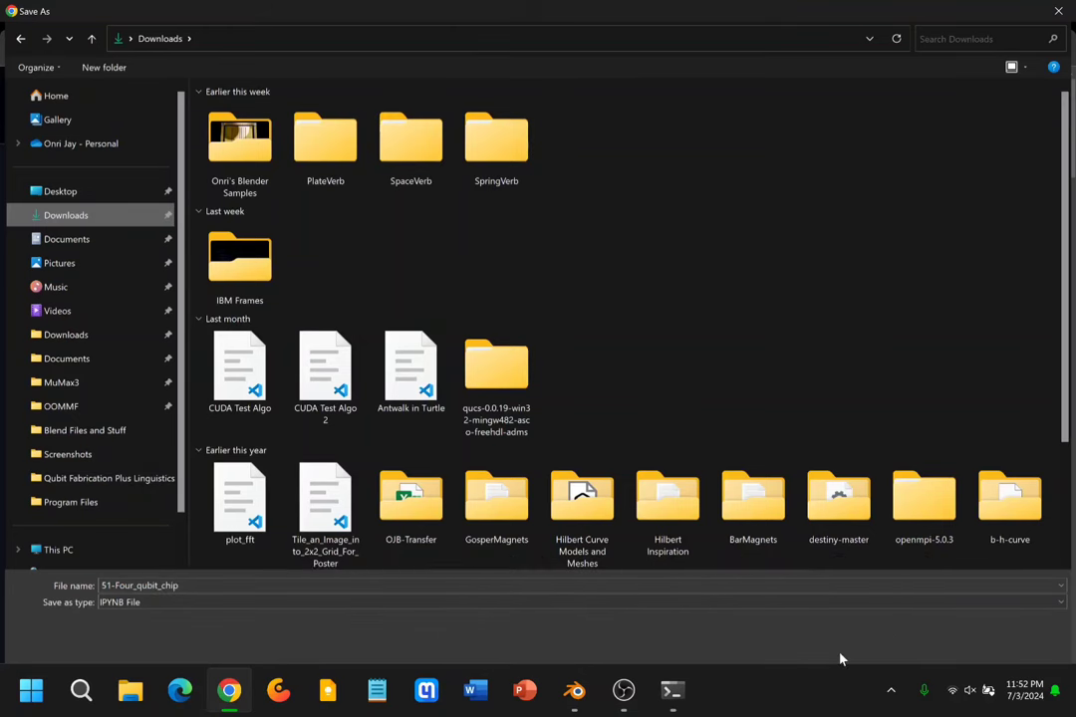
key(Return)
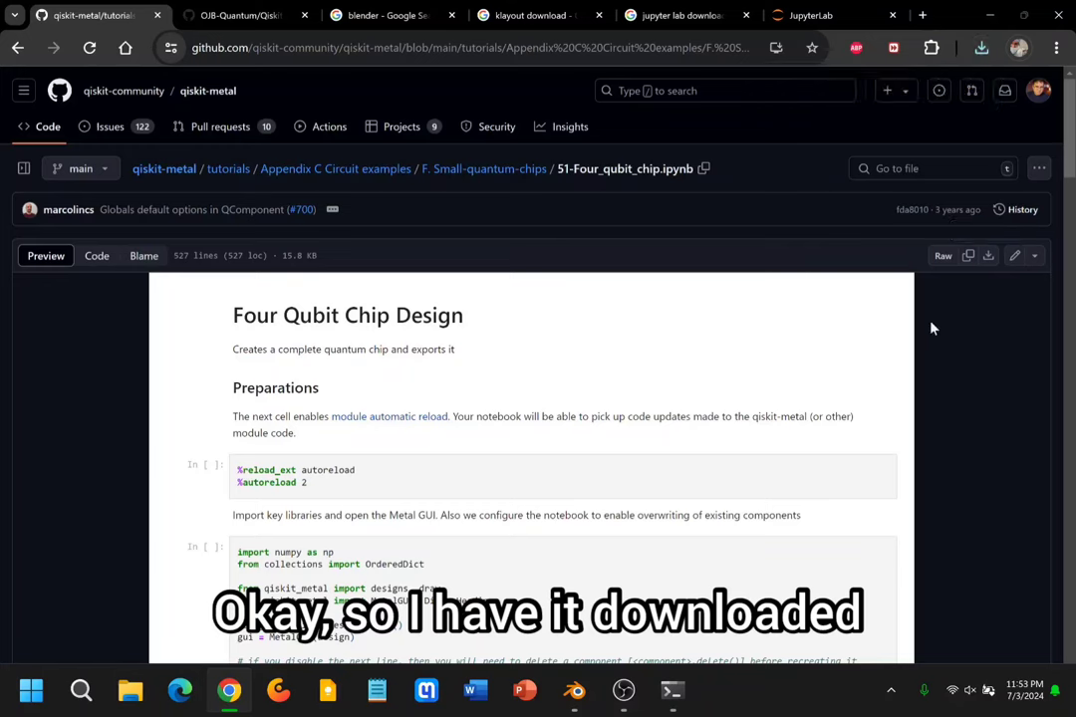
Close the notebook, repository, blender, klayout and jupyter lab browser tabs.
scroll(914, 372, down, 1)
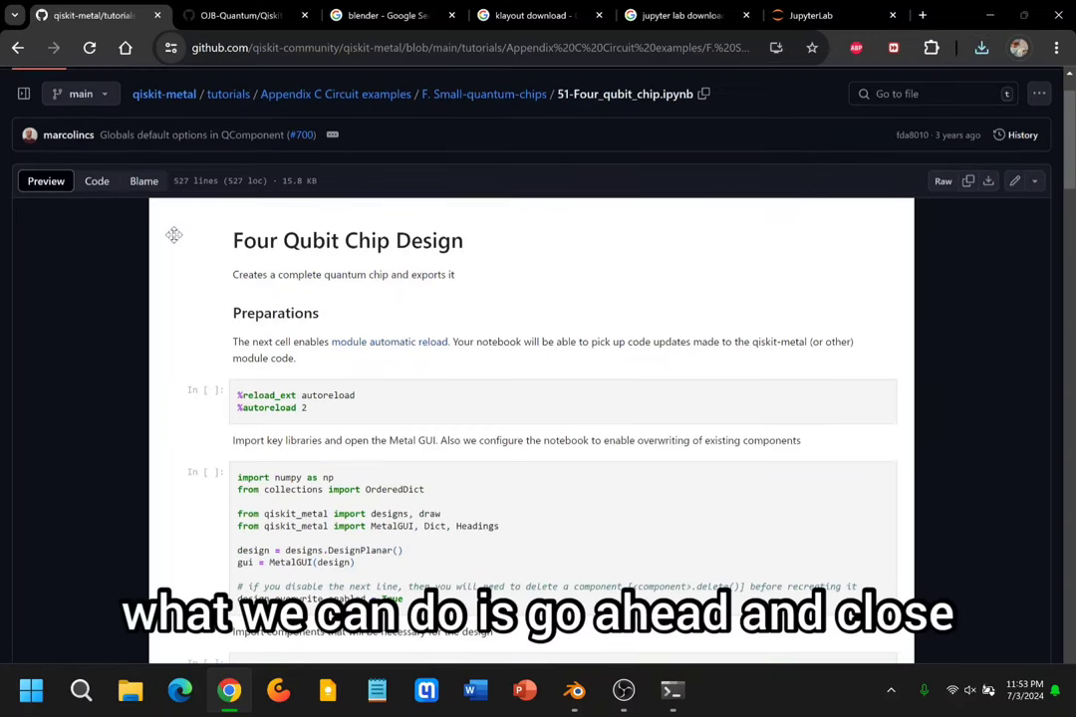
click(158, 15)
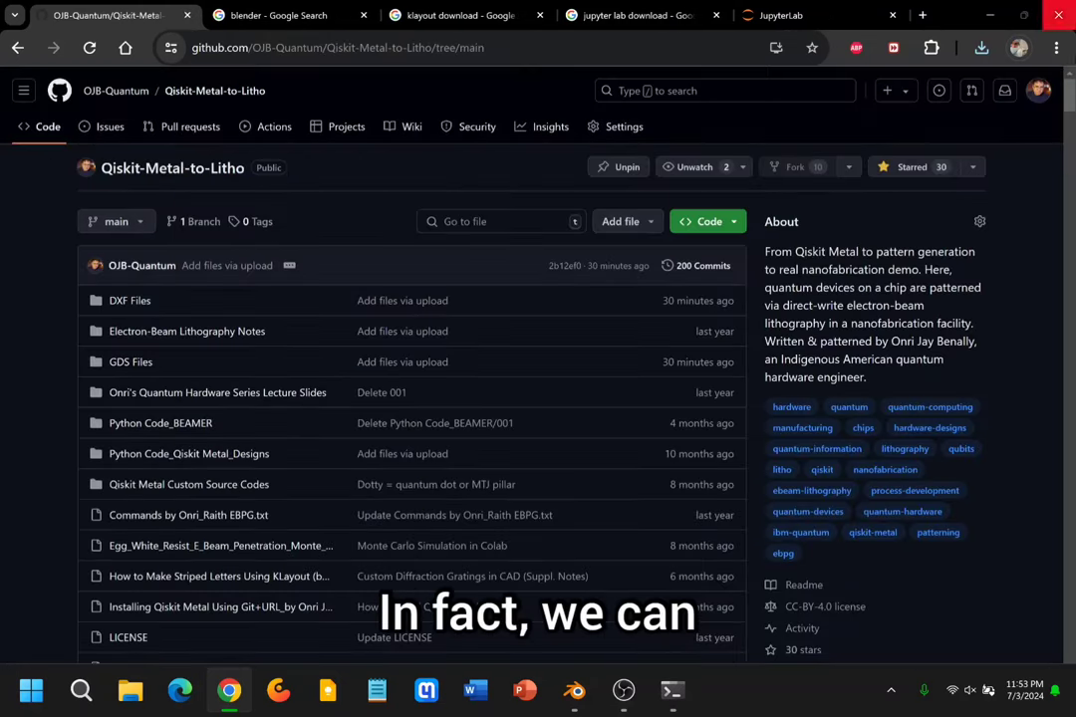
click(187, 16)
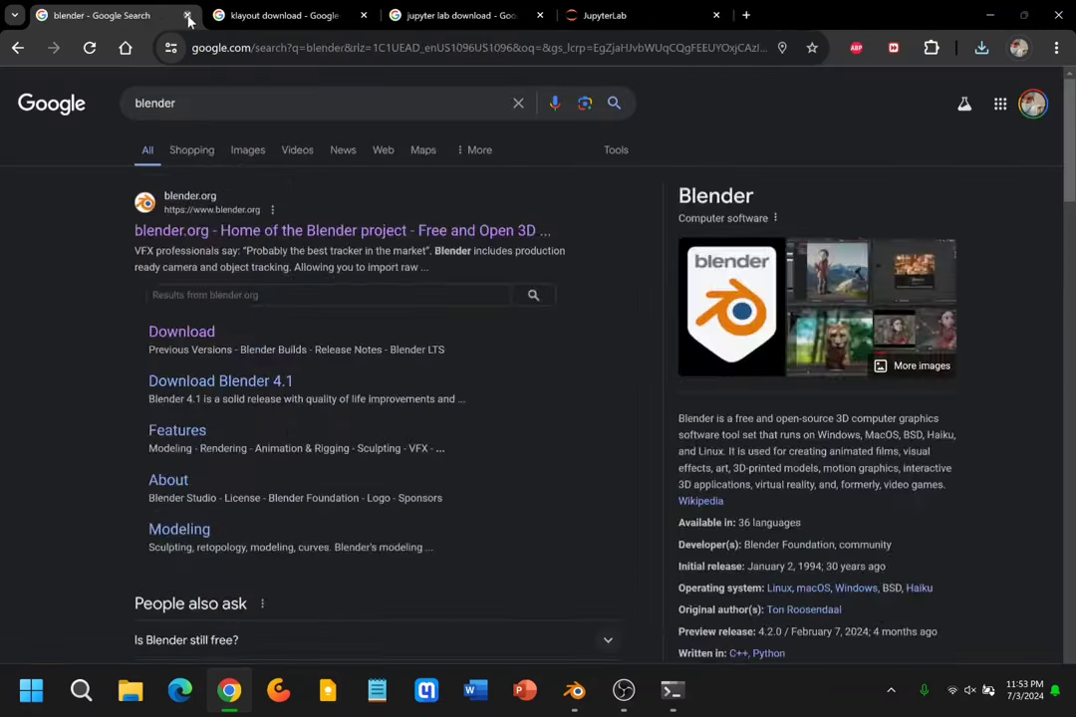
click(188, 16)
click(187, 16)
click(187, 16)
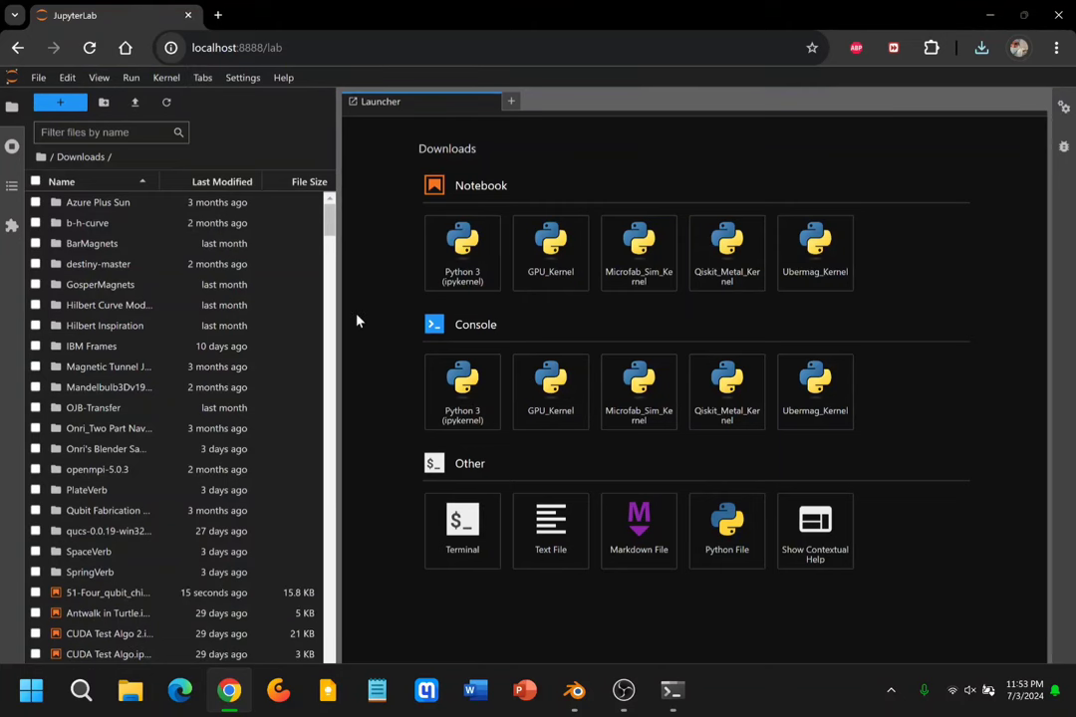
Open 51-Four_qubit_chip.ipynb from the Downloads folder in the JupyterLab file browser.
scroll(200, 394, down, 4)
scroll(197, 401, up, 4)
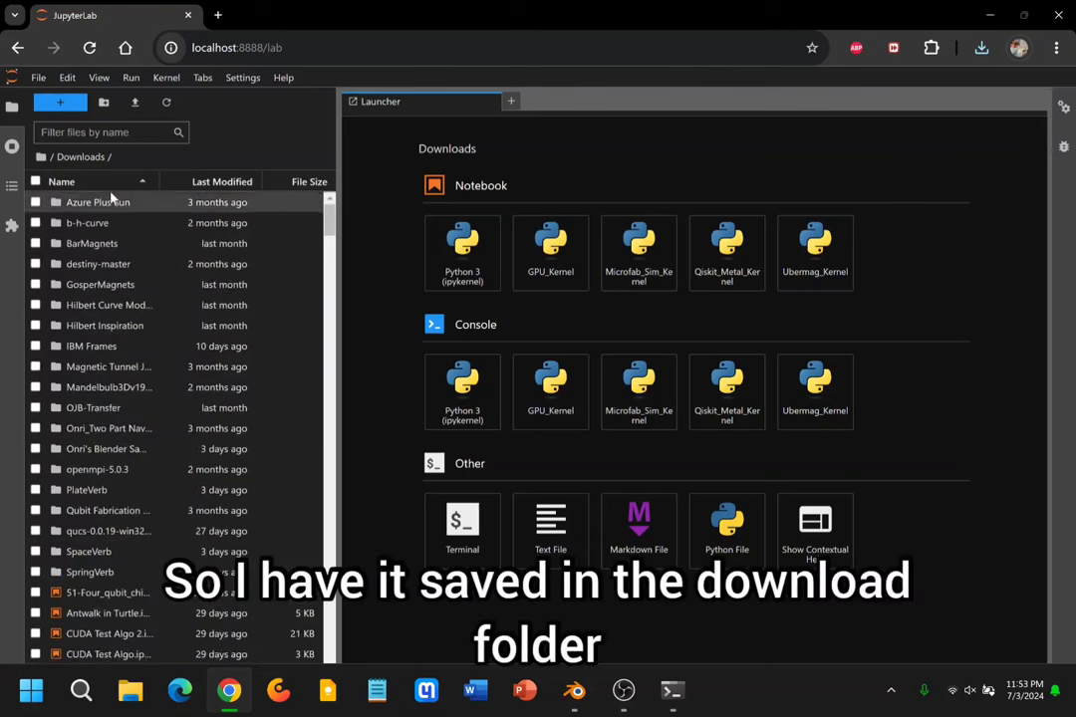
scroll(124, 307, down, 3)
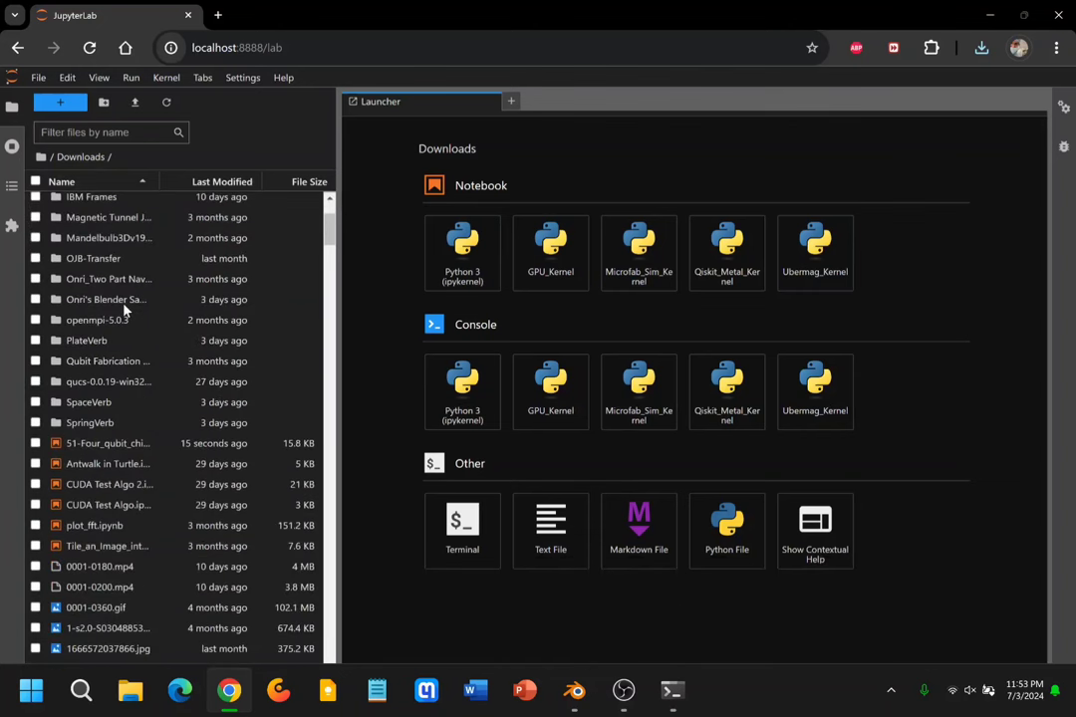
click(108, 444)
double_click(177, 448)
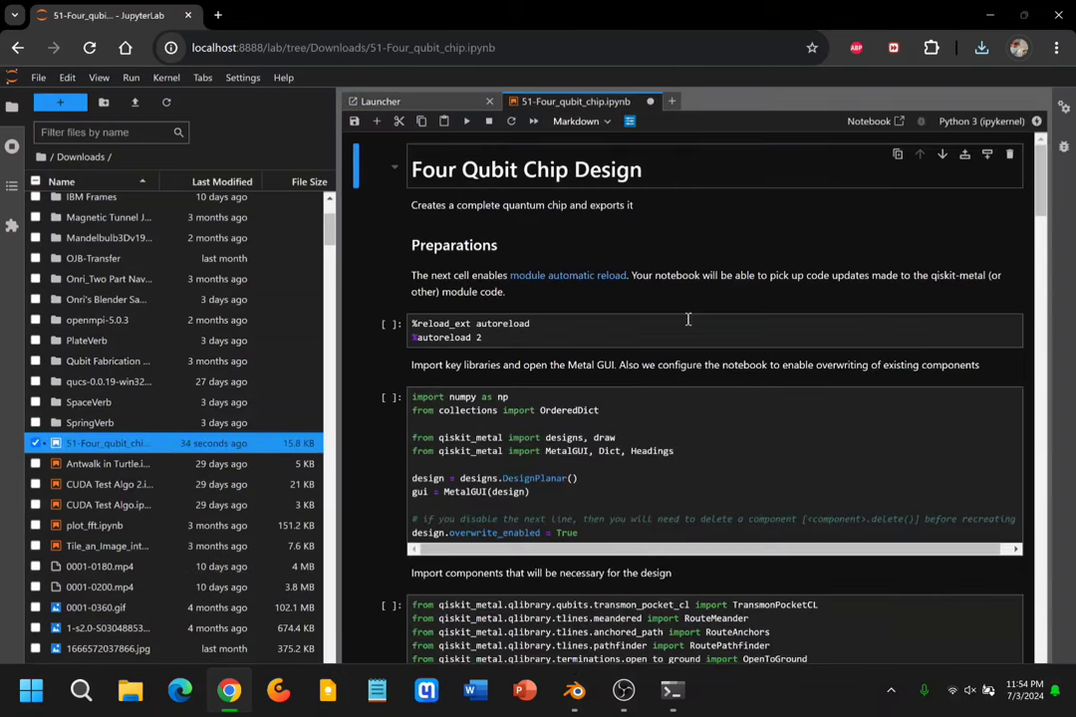
scroll(689, 320, down, 20)
scroll(719, 402, up, 15)
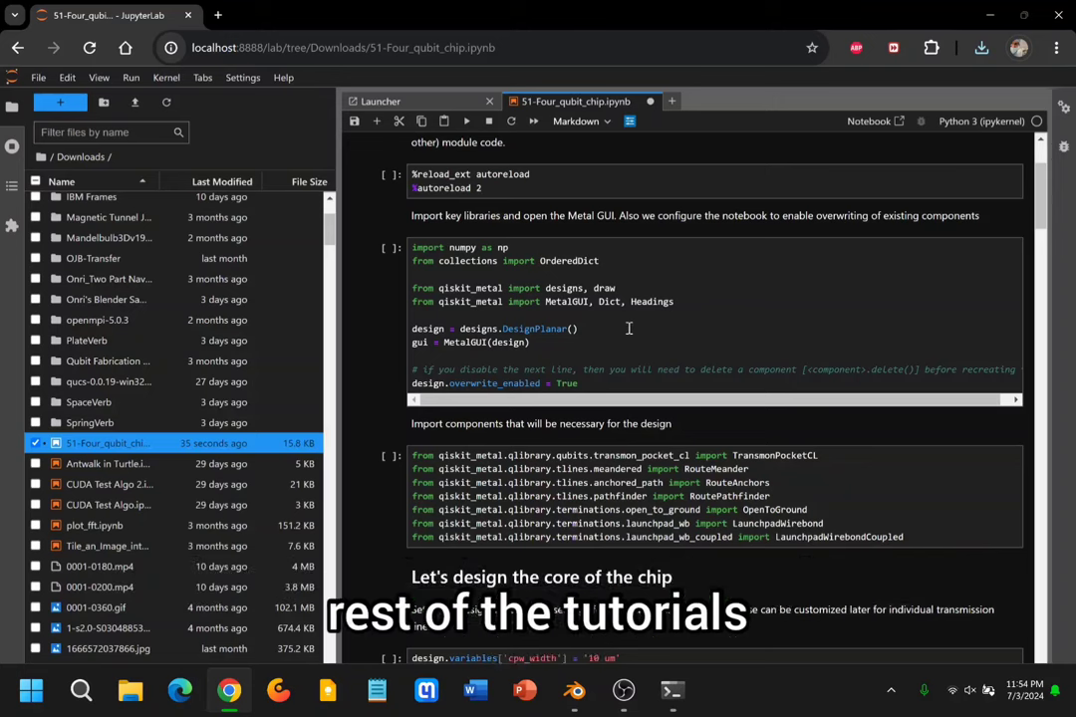
scroll(630, 327, up, 3)
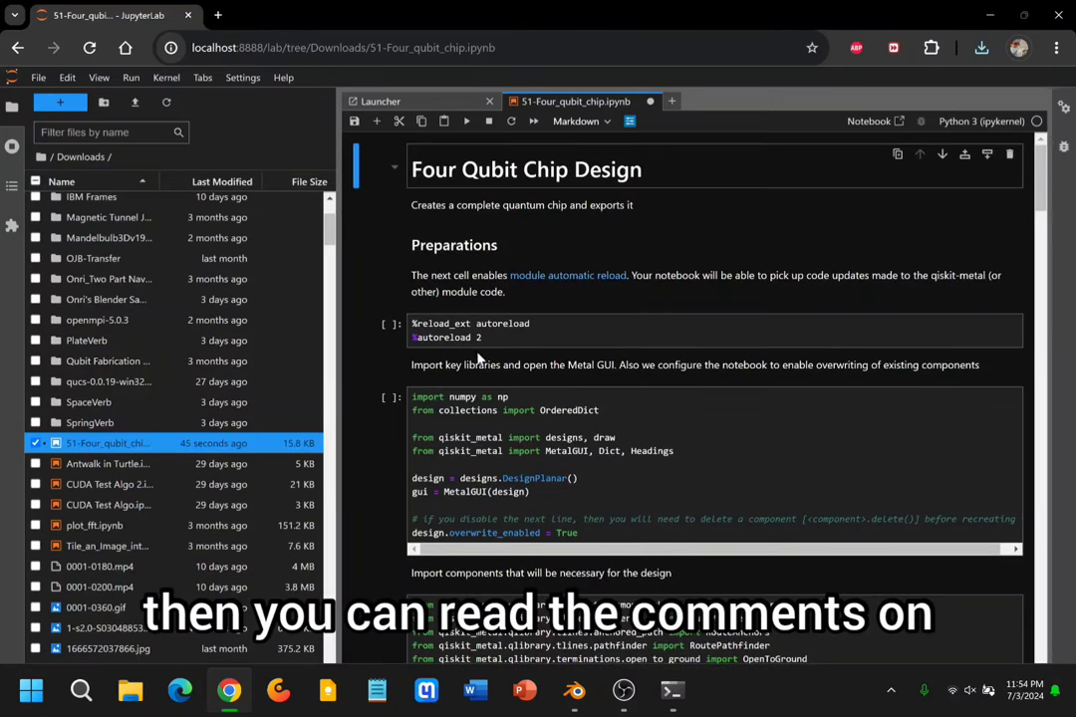
click(602, 479)
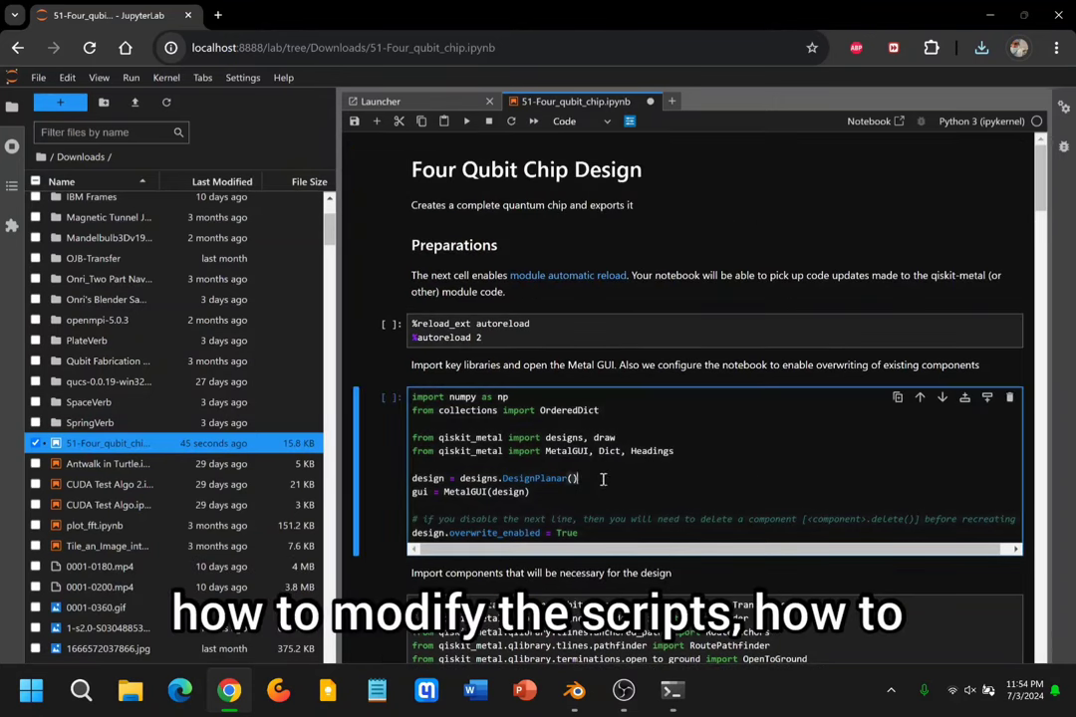
scroll(555, 505, down, 1)
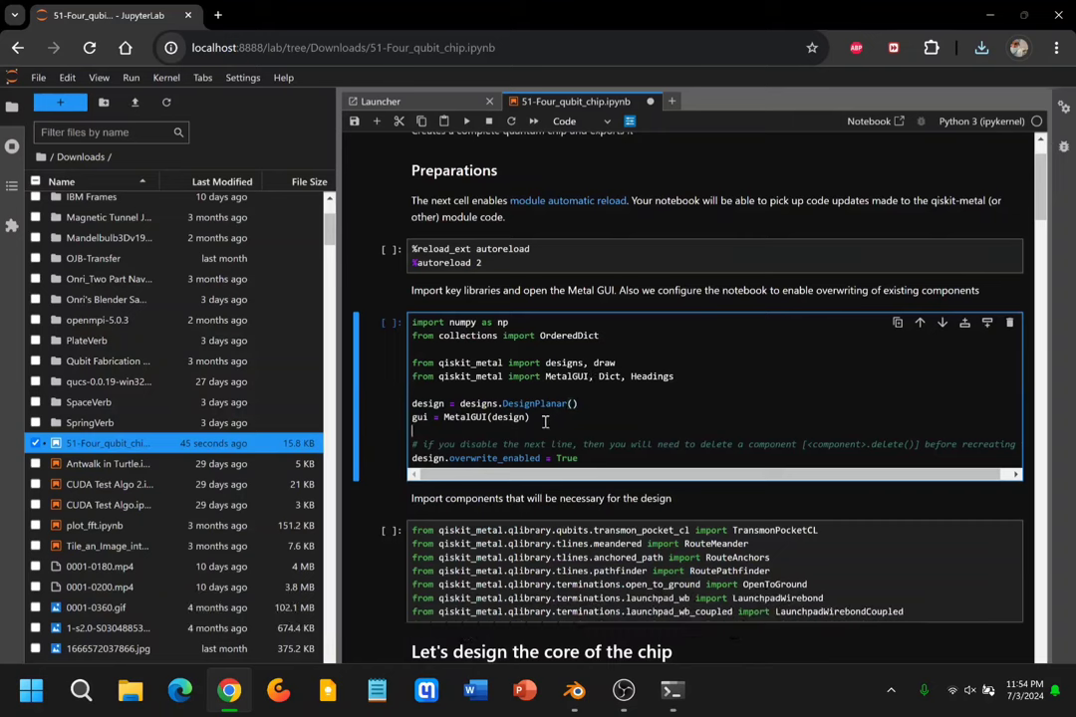
scroll(593, 380, down, 4)
scroll(808, 334, up, 1)
click(807, 333)
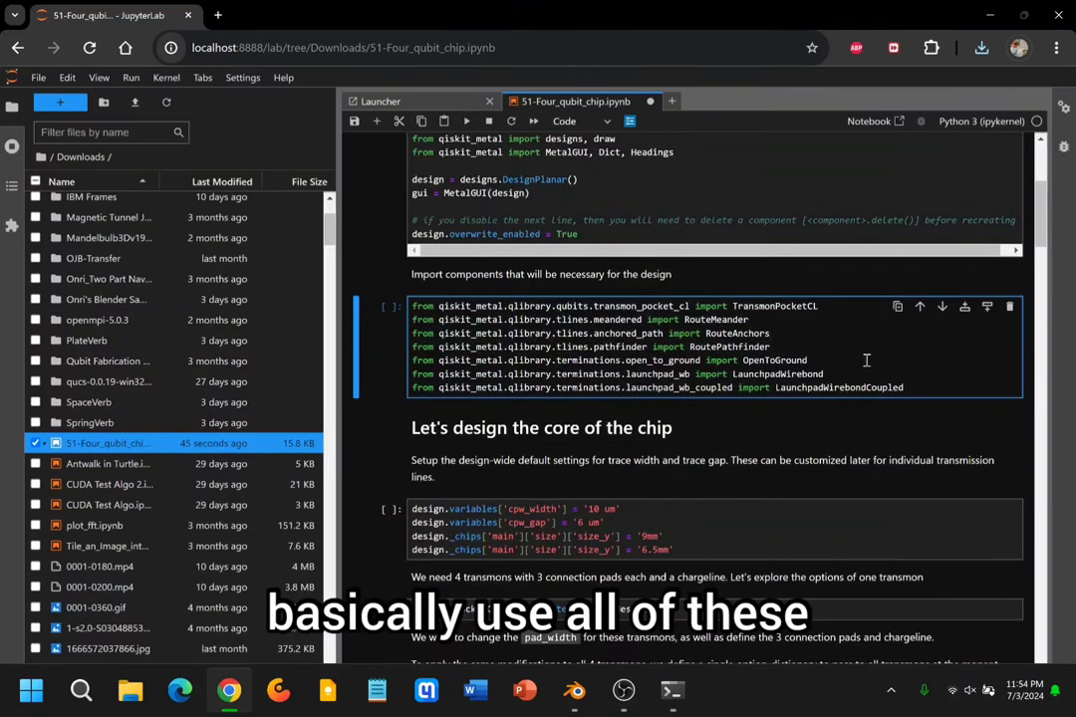
scroll(668, 417, down, 1)
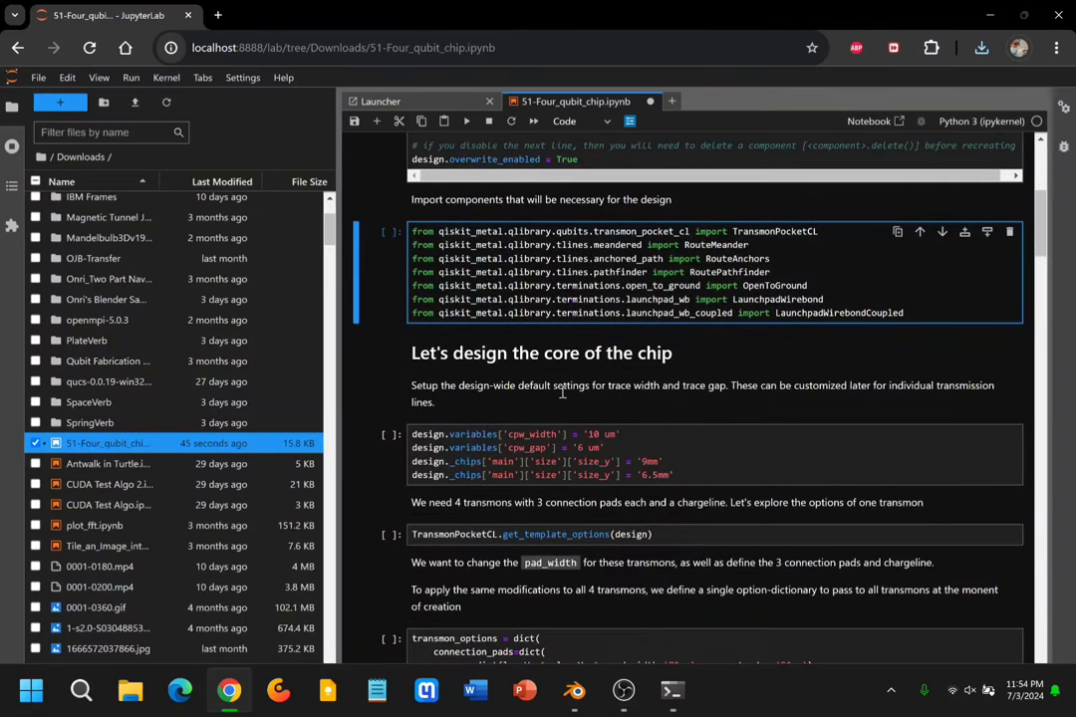
click(688, 460)
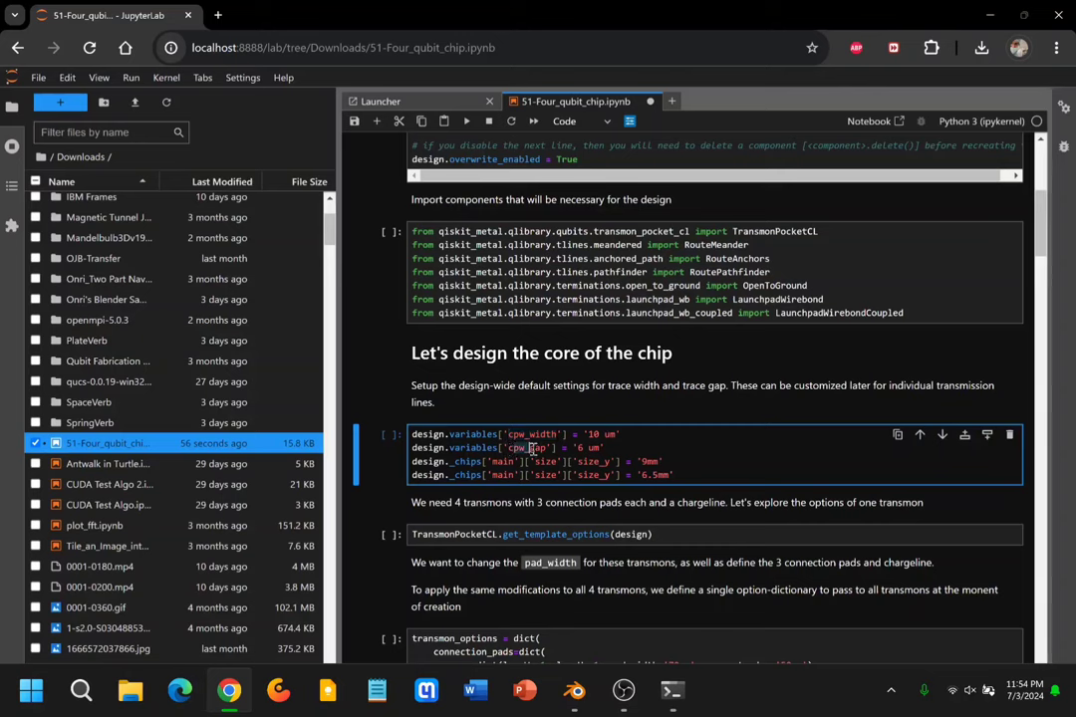
click(671, 444)
scroll(702, 466, down, 3)
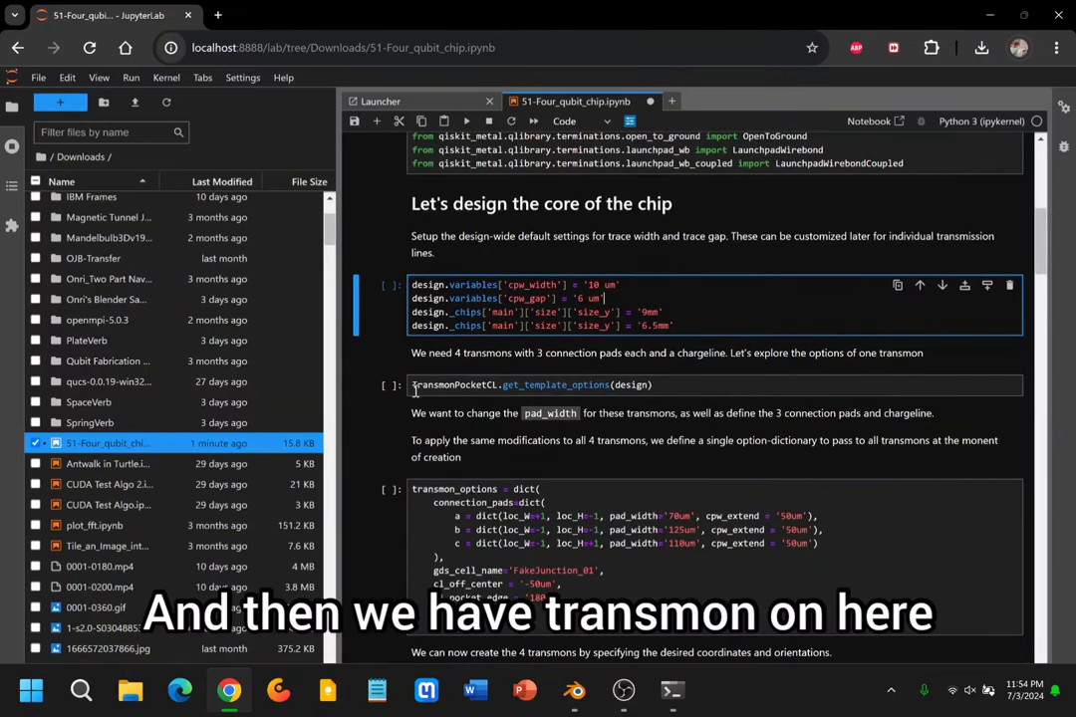
click(491, 384)
key(End)
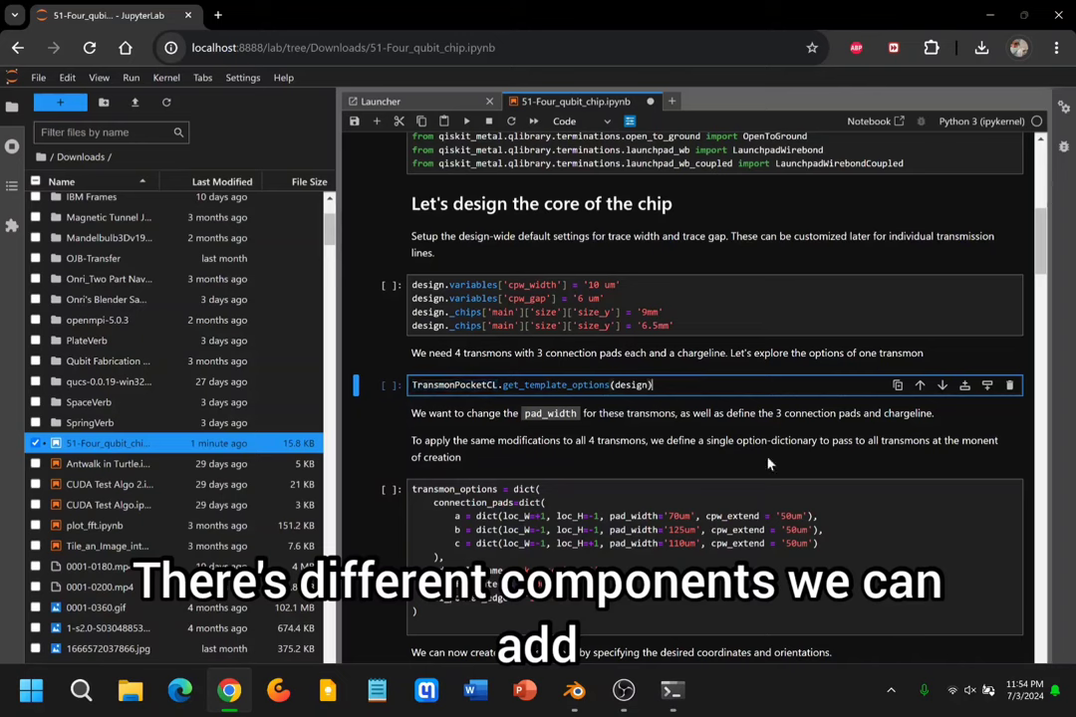
scroll(705, 460, down, 8)
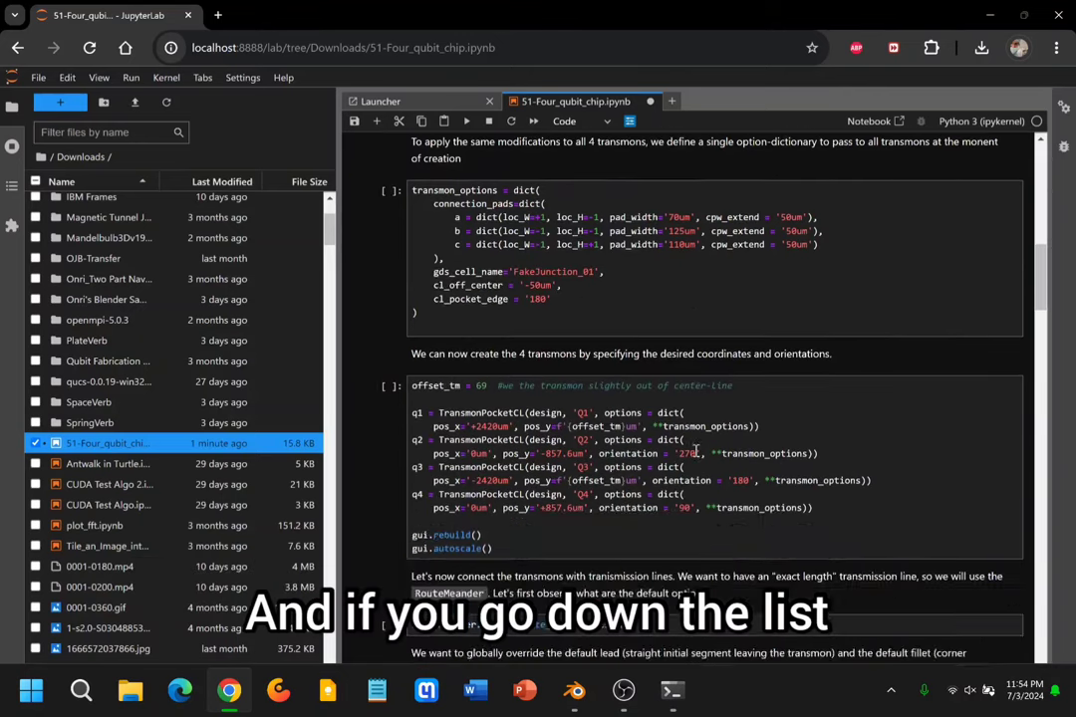
scroll(658, 411, down, 5)
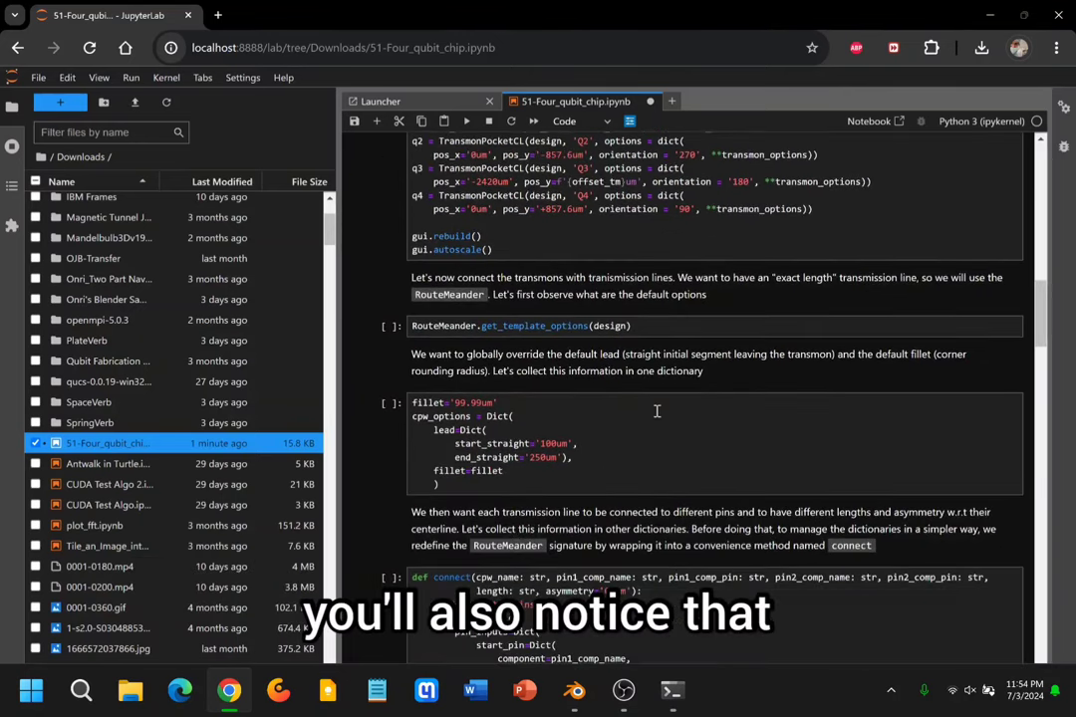
scroll(657, 418, down, 5)
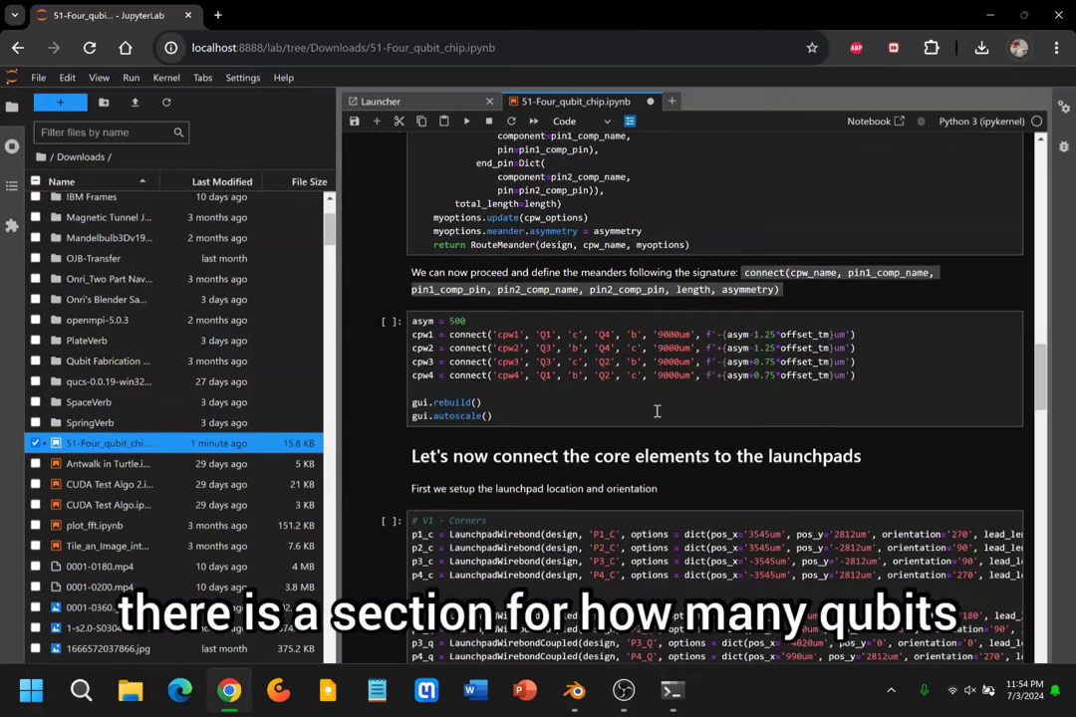
scroll(658, 410, down, 5)
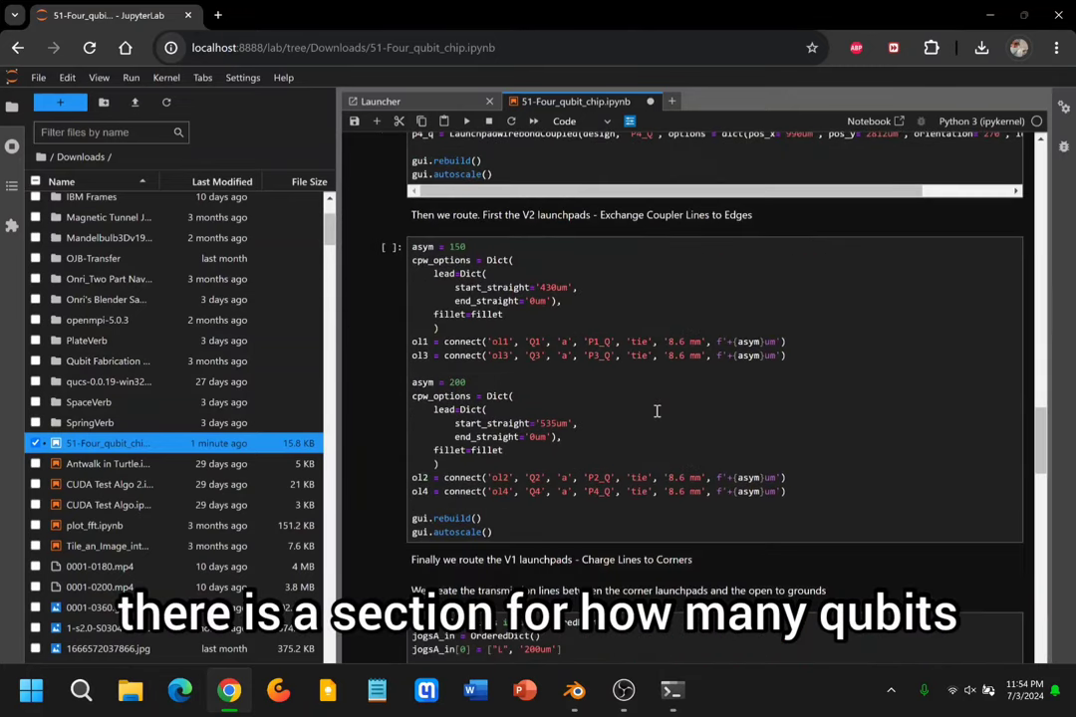
scroll(657, 410, down, 3)
scroll(656, 410, down, 5)
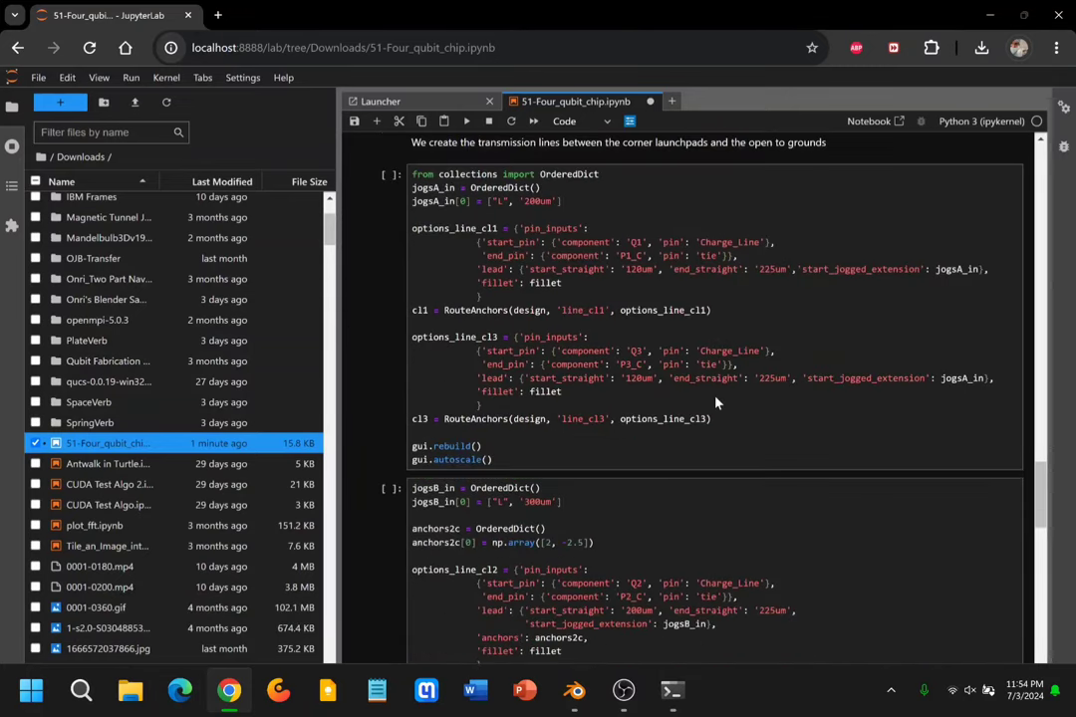
scroll(715, 392, down, 5)
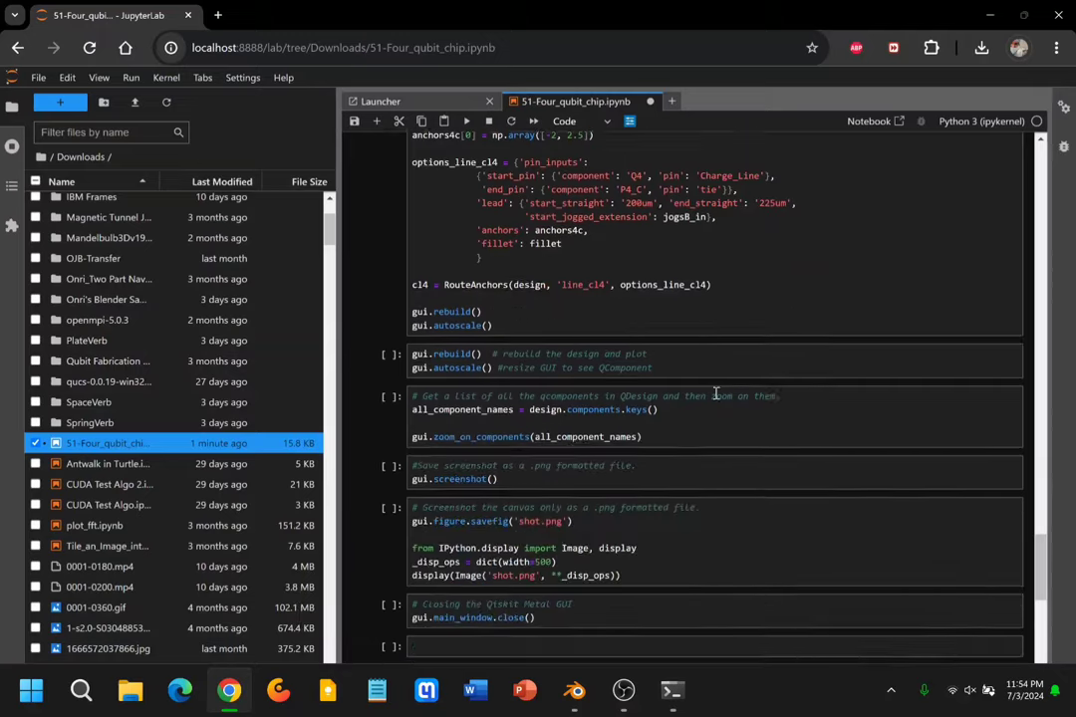
scroll(715, 393, up, 8)
scroll(715, 392, up, 2)
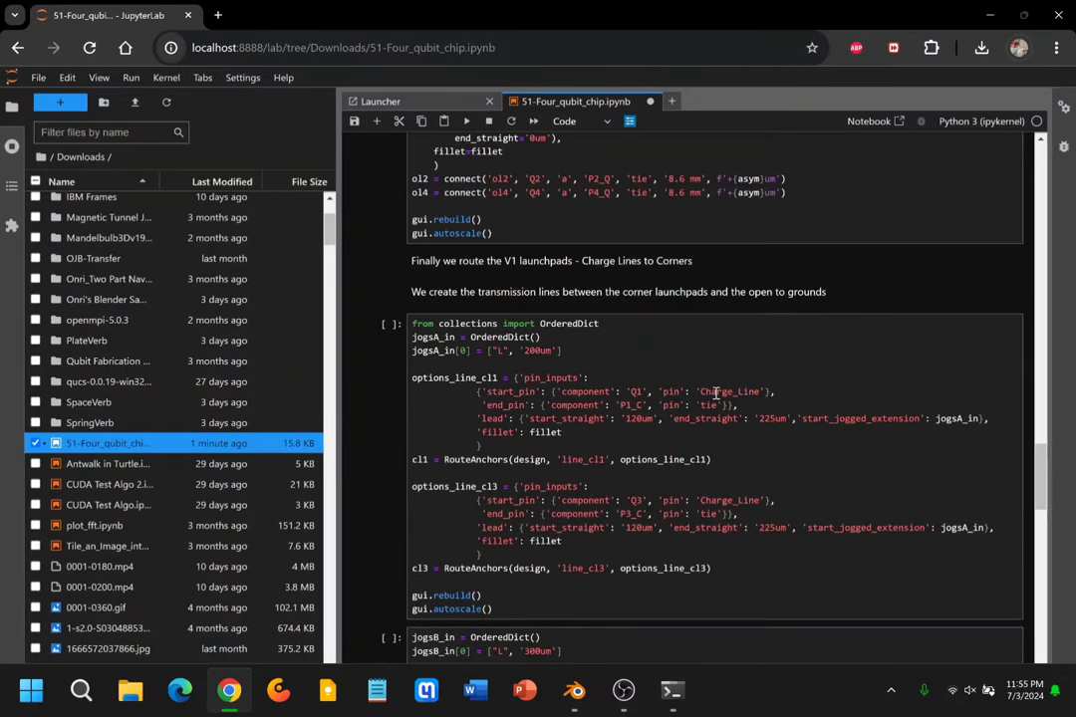
scroll(715, 392, up, 4)
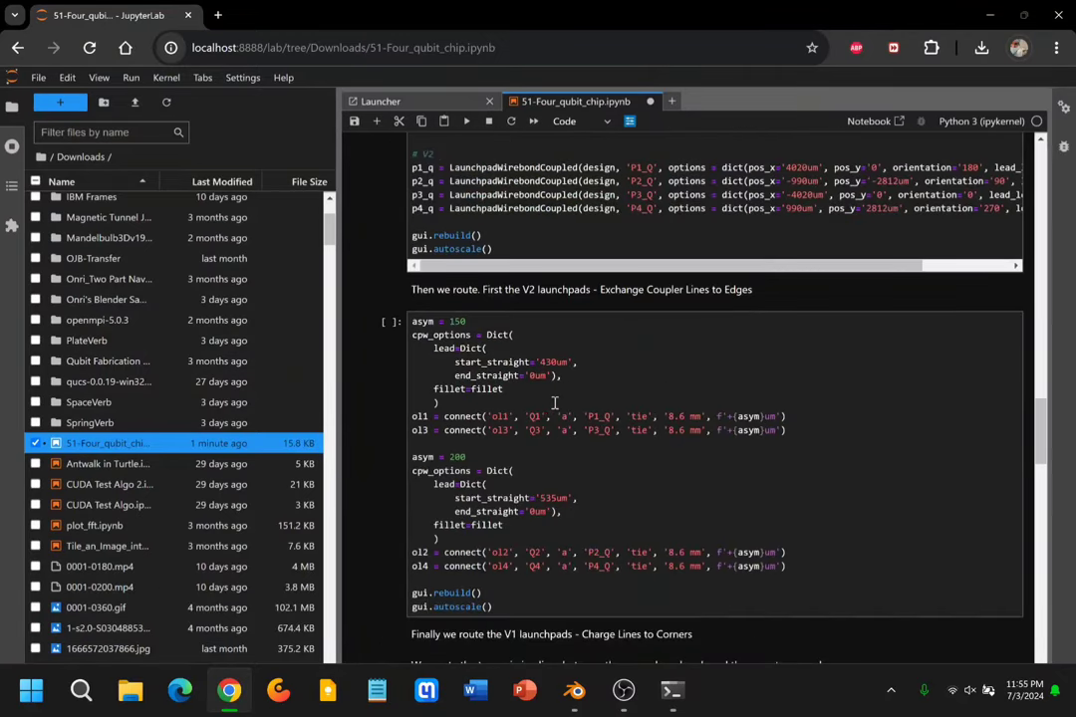
scroll(583, 513, up, 8)
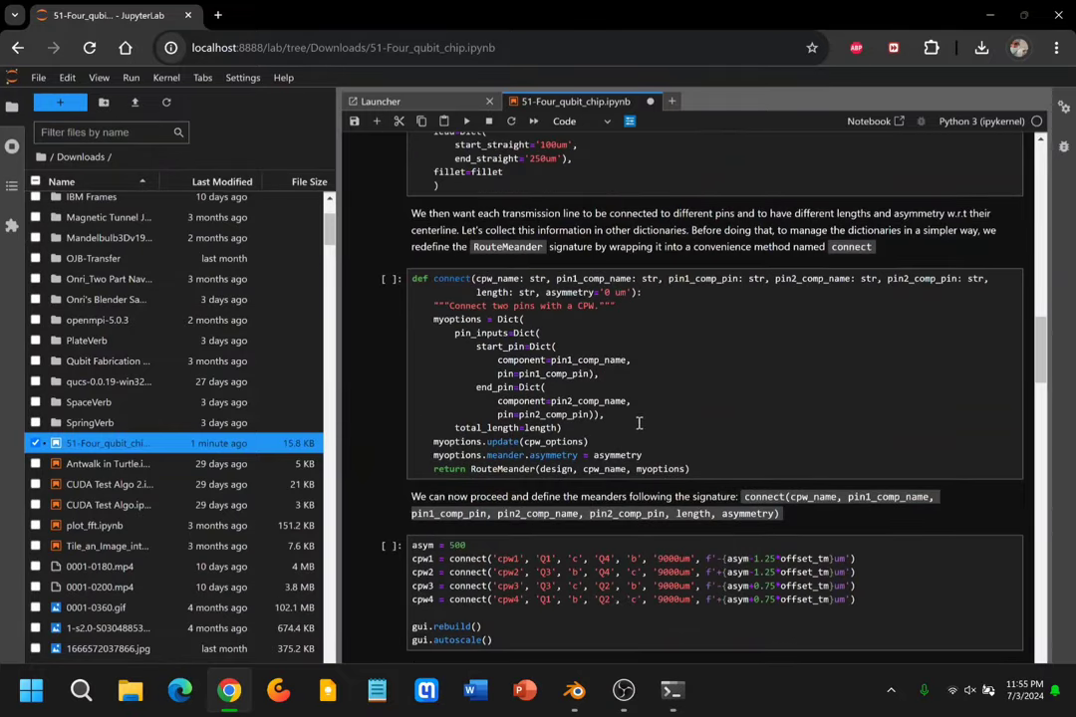
click(639, 423)
scroll(639, 426, up, 2)
scroll(634, 436, up, 2)
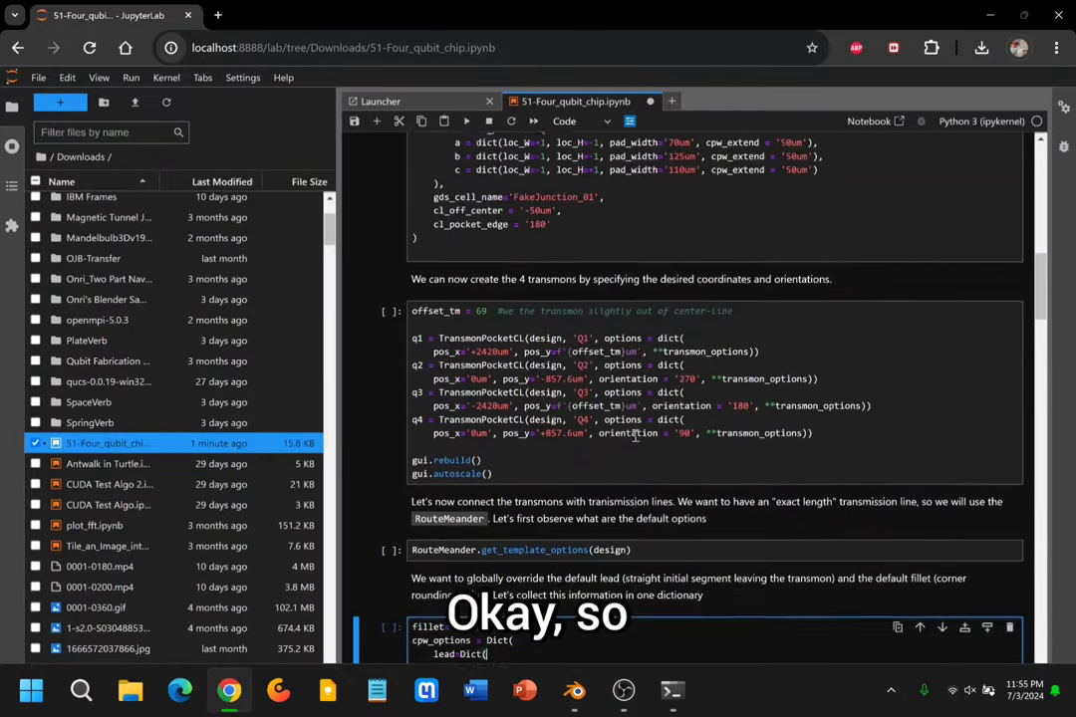
scroll(634, 436, up, 1)
scroll(635, 436, down, 1)
click(586, 324)
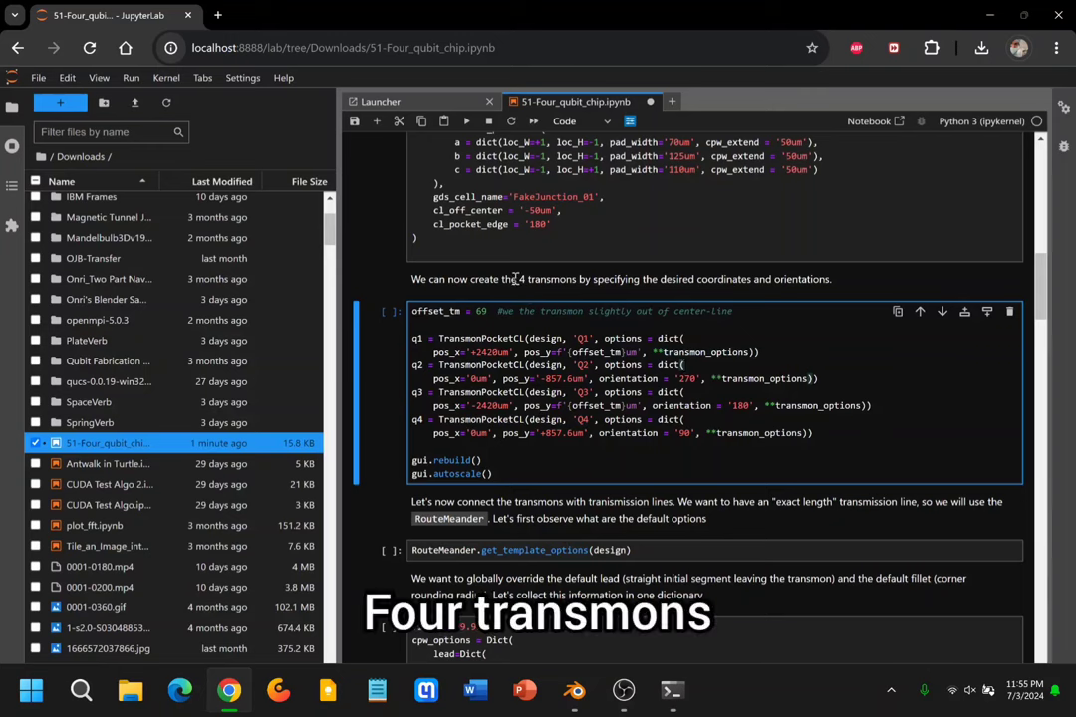
drag(518, 278, 573, 280)
click(694, 311)
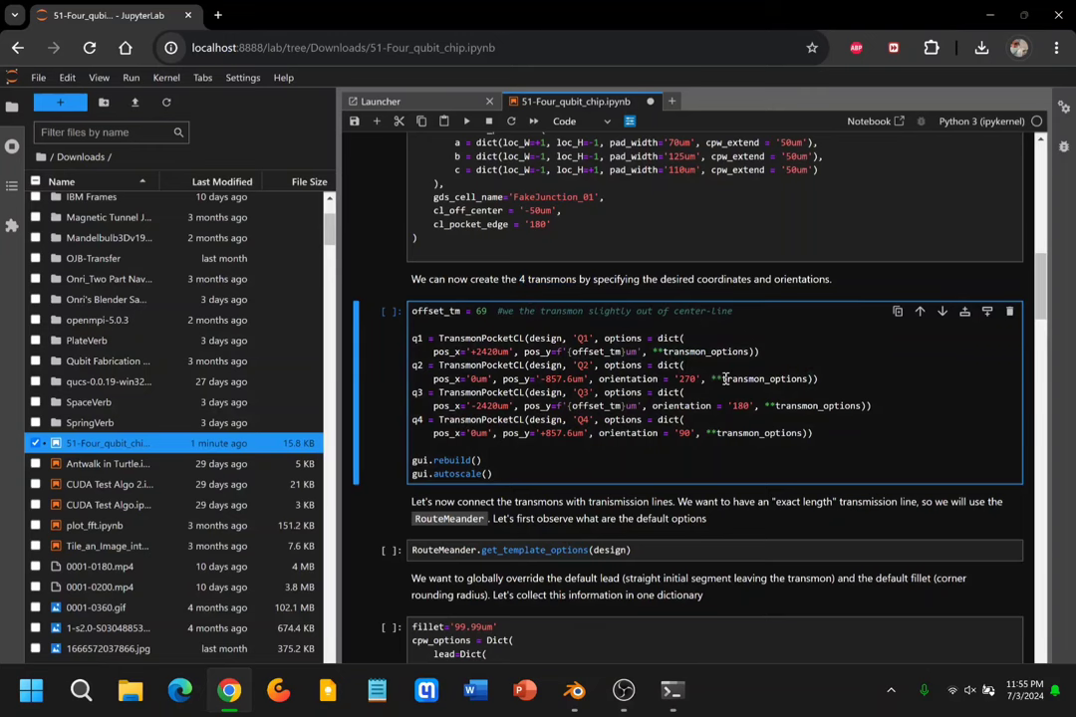
scroll(722, 371, up, 3)
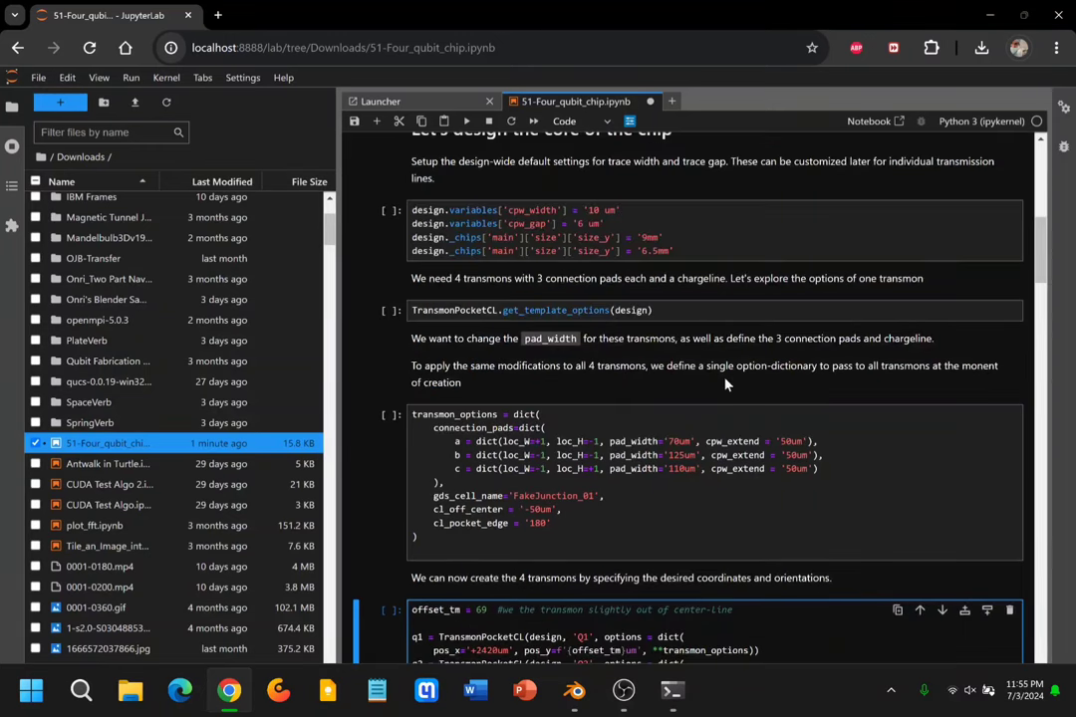
scroll(725, 381, down, 2)
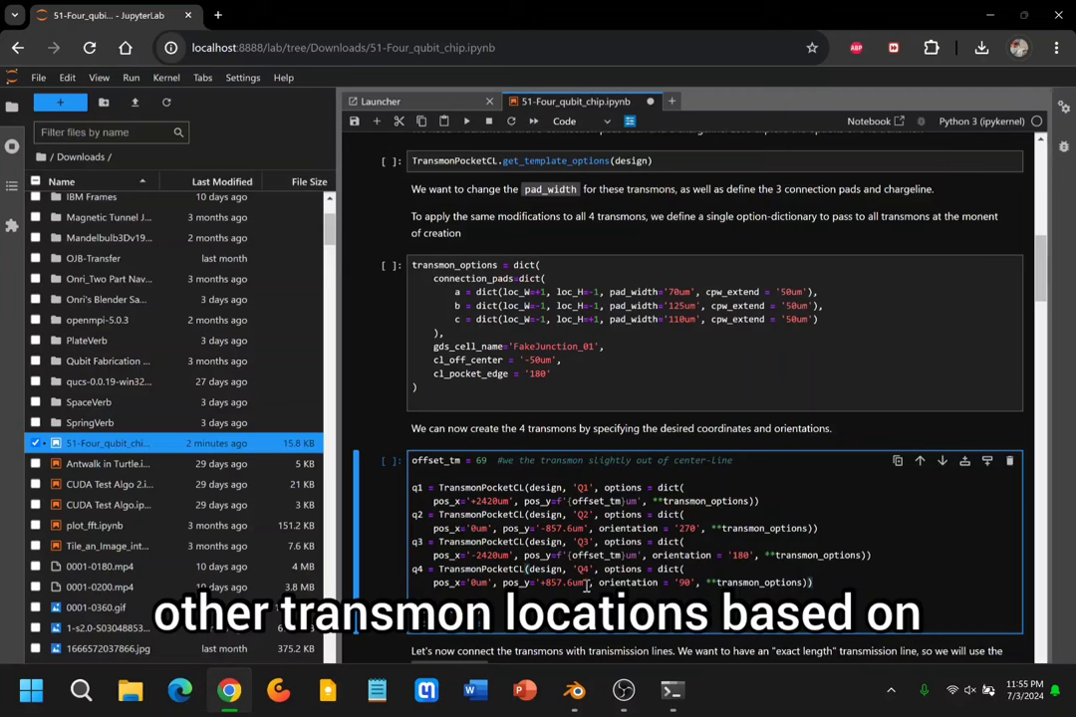
drag(540, 582, 573, 584)
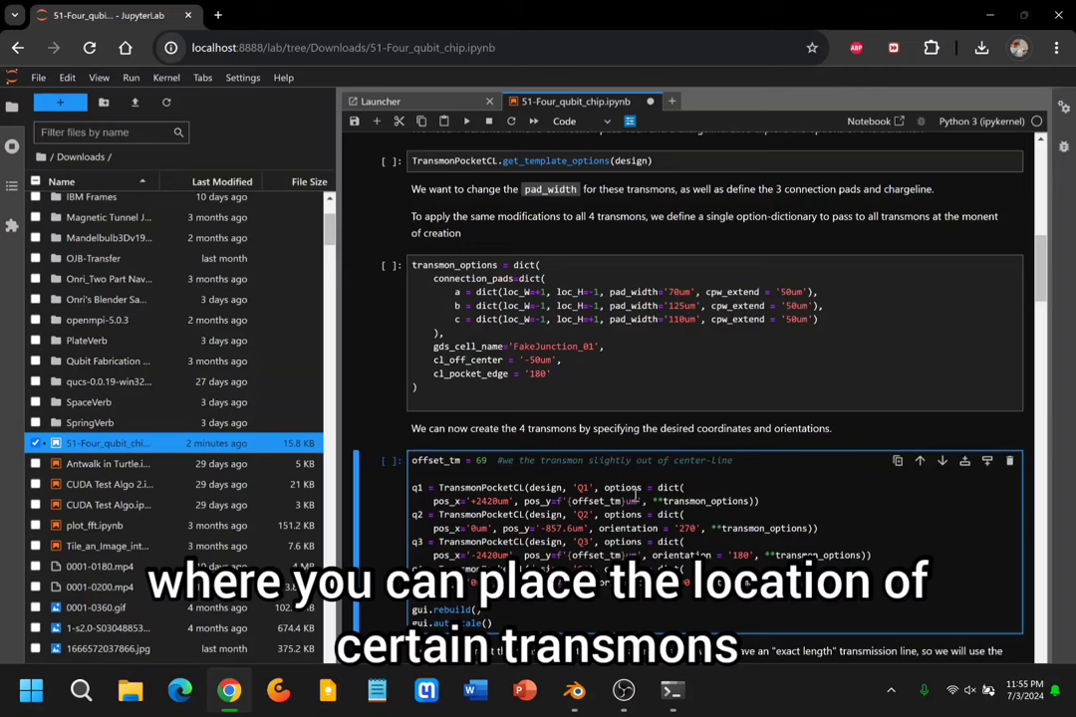
scroll(531, 531, down, 1)
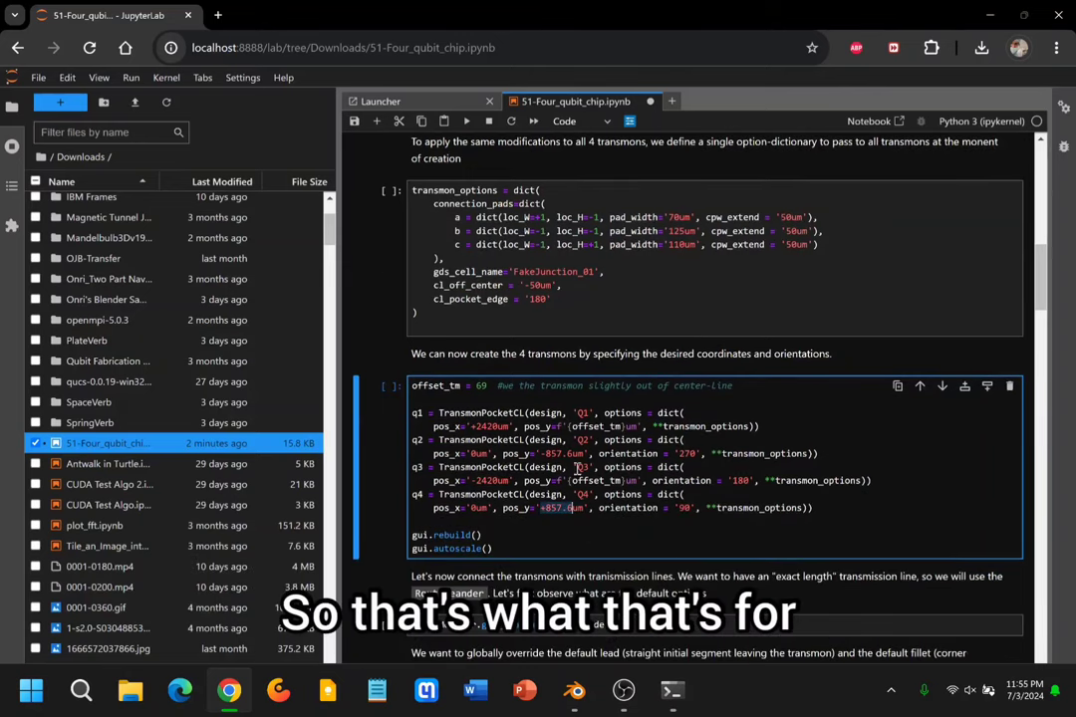
scroll(787, 473, down, 2)
scroll(797, 488, up, 15)
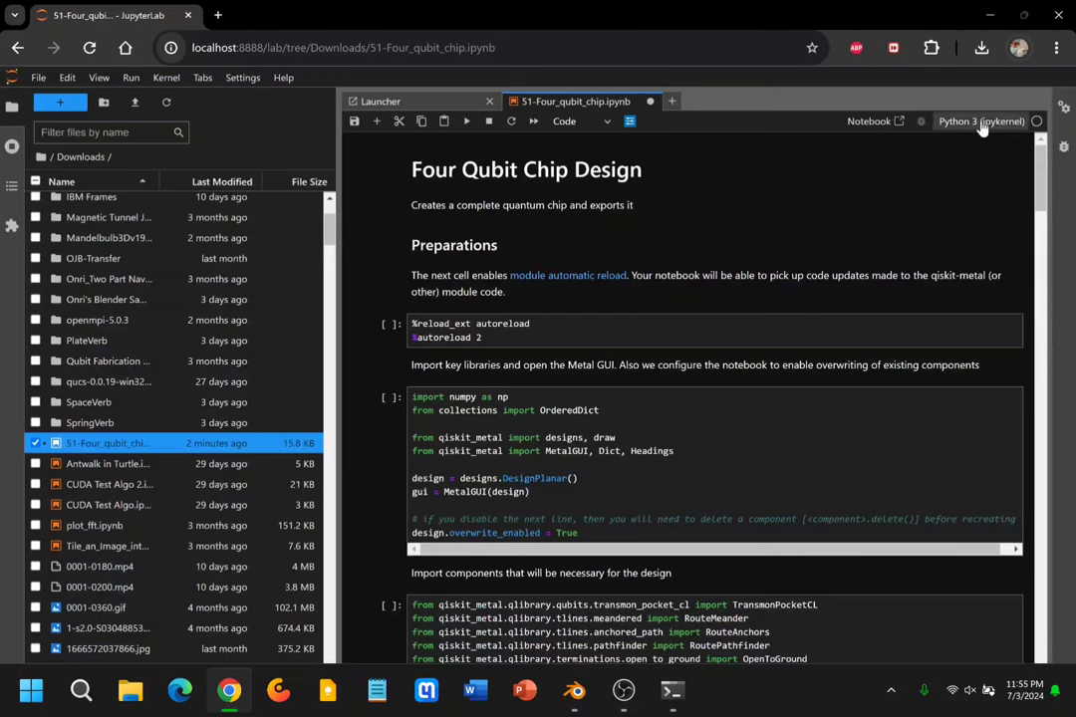
Switch the 51-Four_qubit_chip notebook's kernel from Python 3 to Qiskit_Metal_Kernel.
click(981, 121)
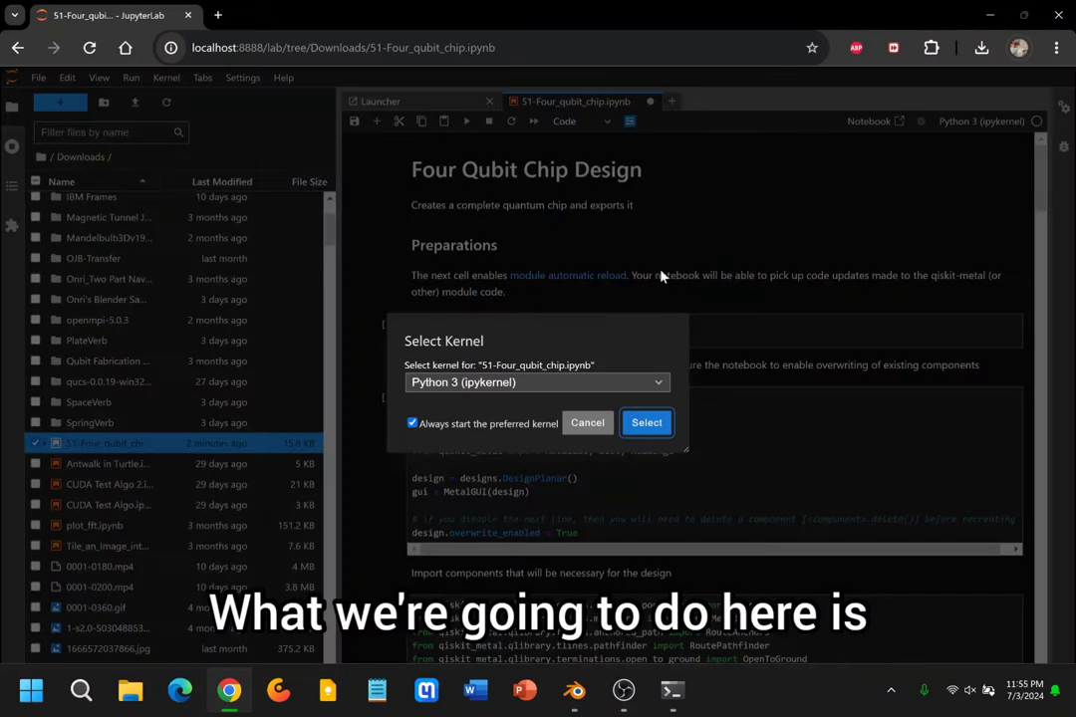
click(574, 385)
click(598, 456)
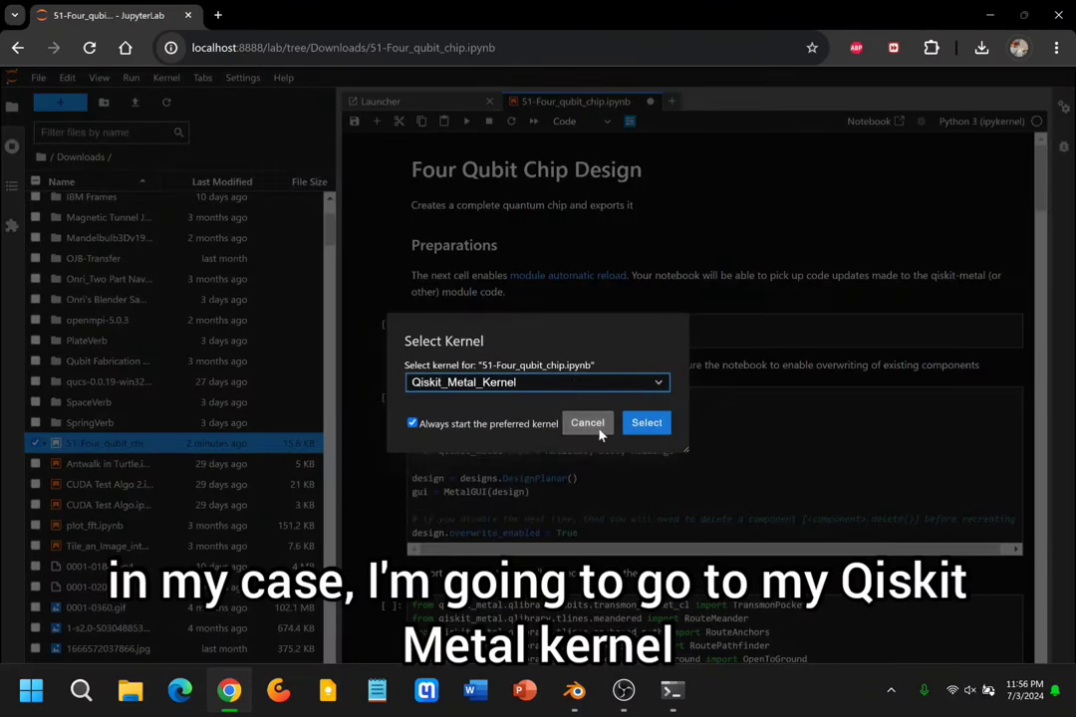
click(647, 422)
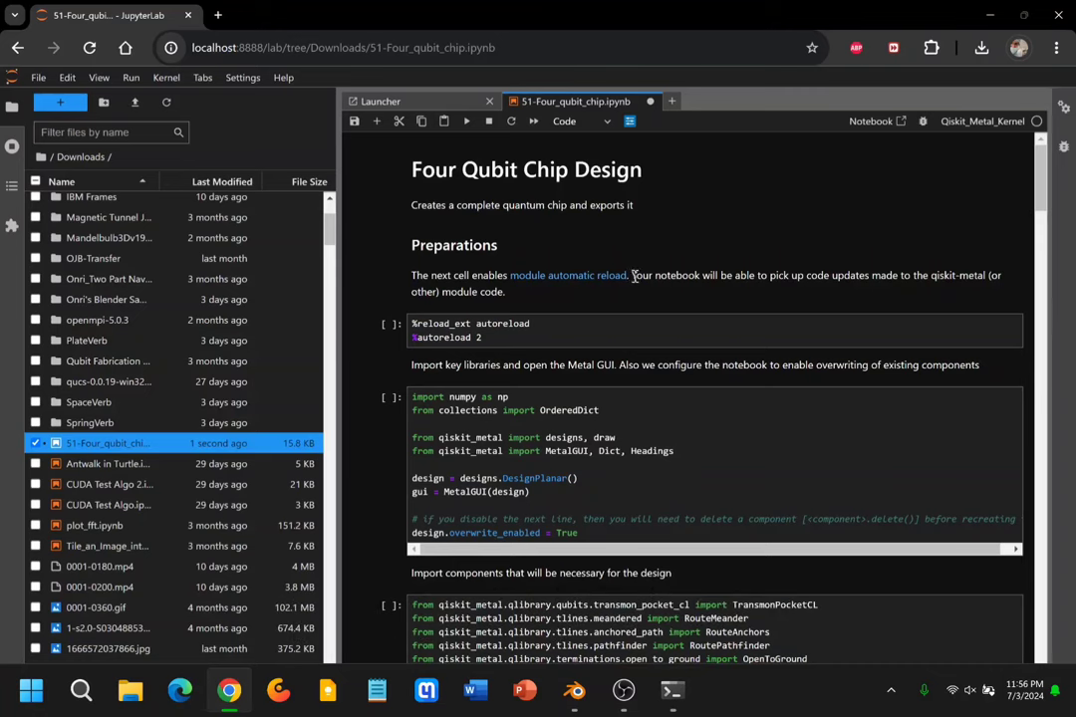
Reopen the kernel list to confirm Qiskit_Metal_Kernel is the selected kernel.
click(947, 120)
click(501, 384)
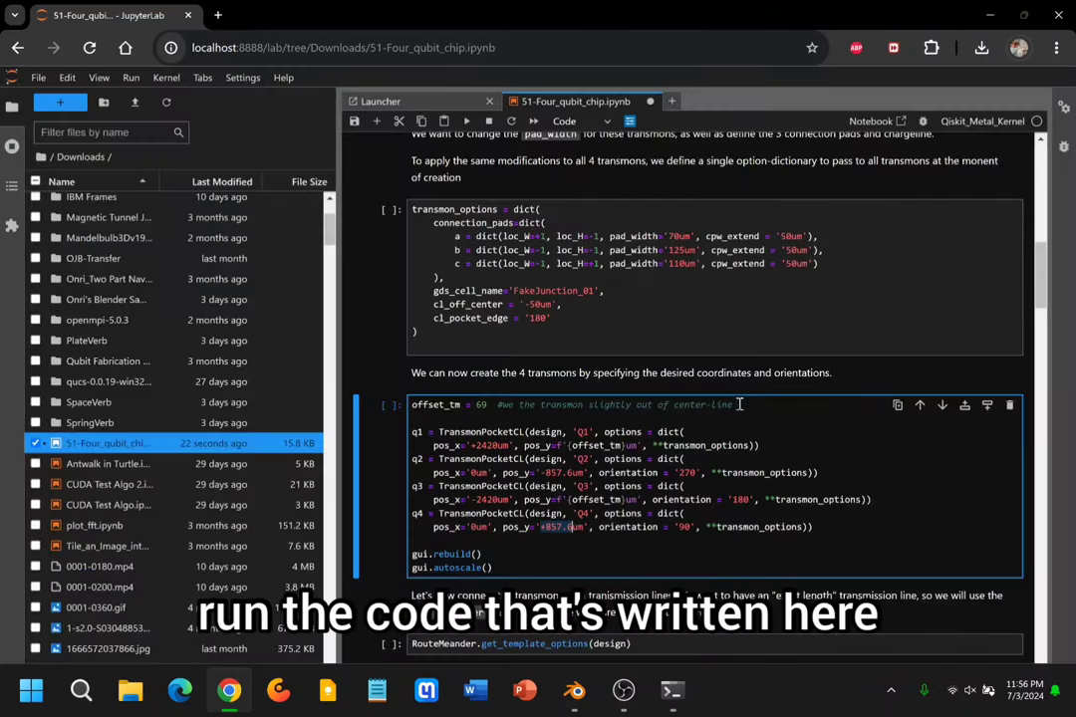
scroll(670, 427, up, 10)
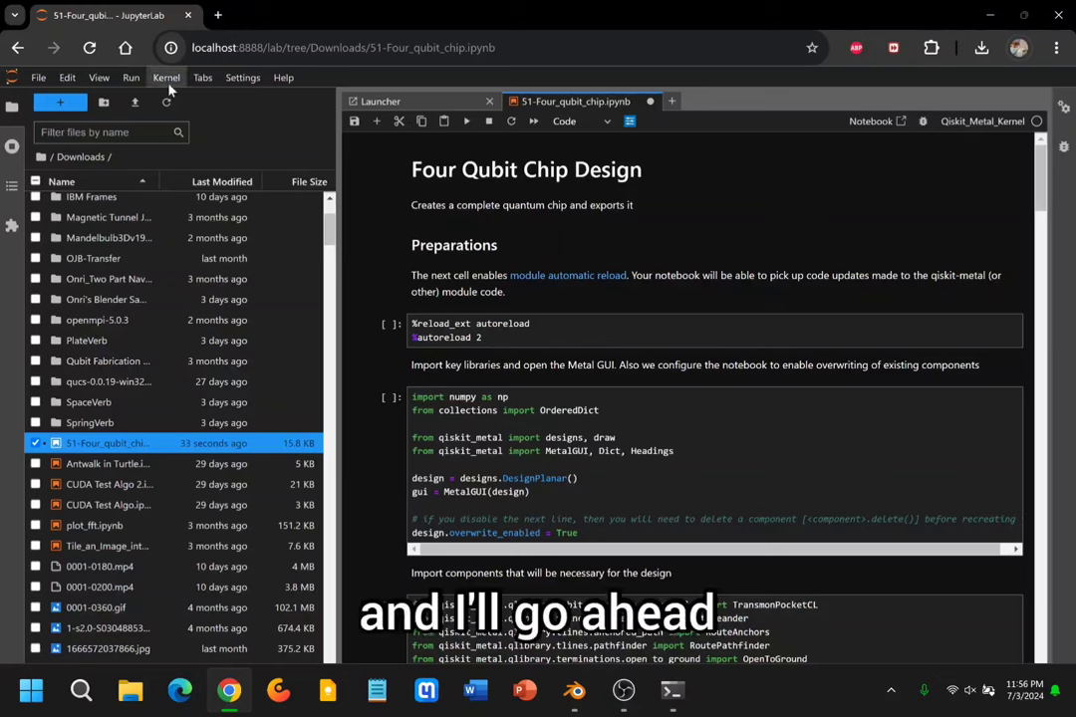
Run All Cells in the four-qubit notebook and scroll through the TransmonPocketCL option output.
click(131, 78)
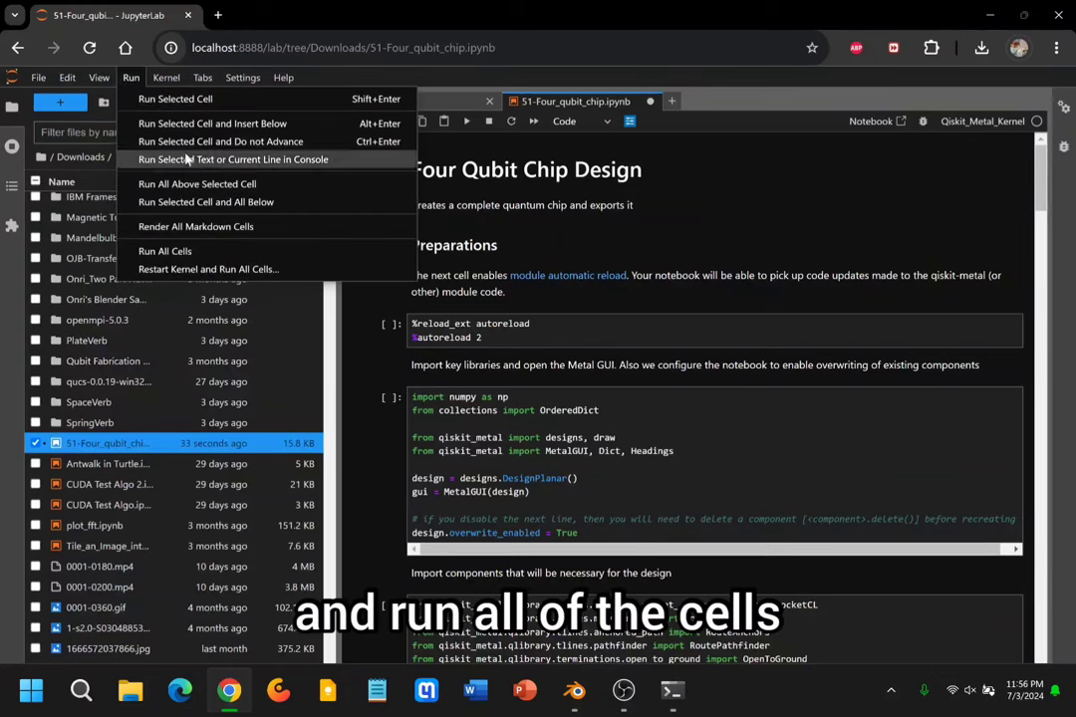
click(165, 251)
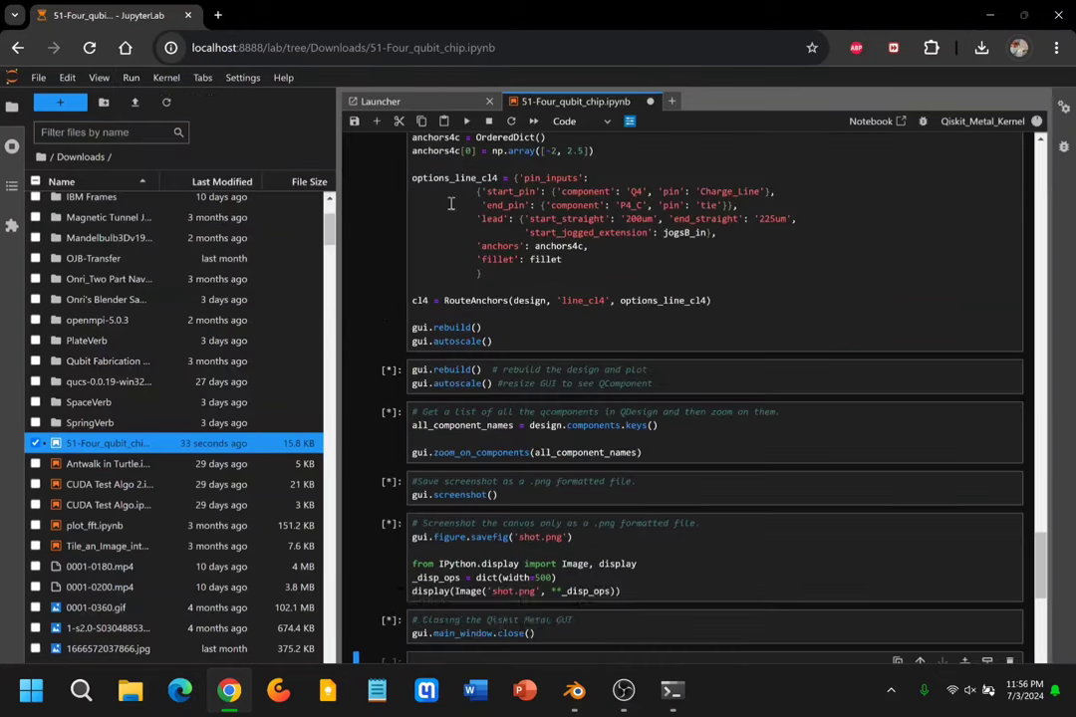
scroll(377, 325, up, 15)
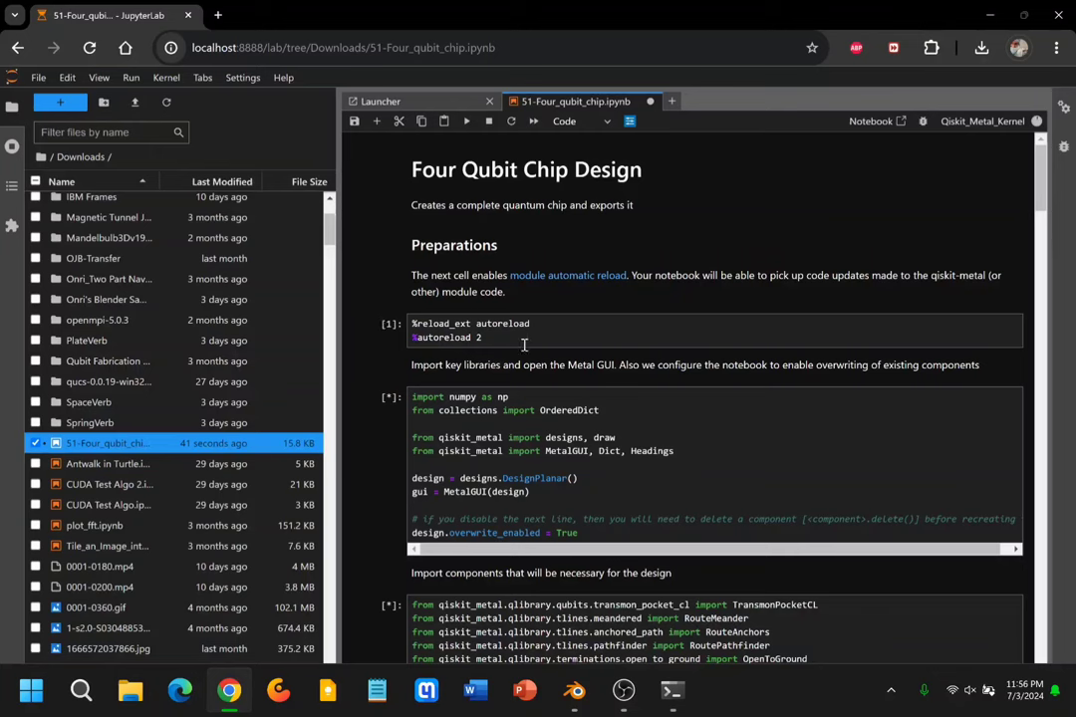
scroll(559, 368, down, 3)
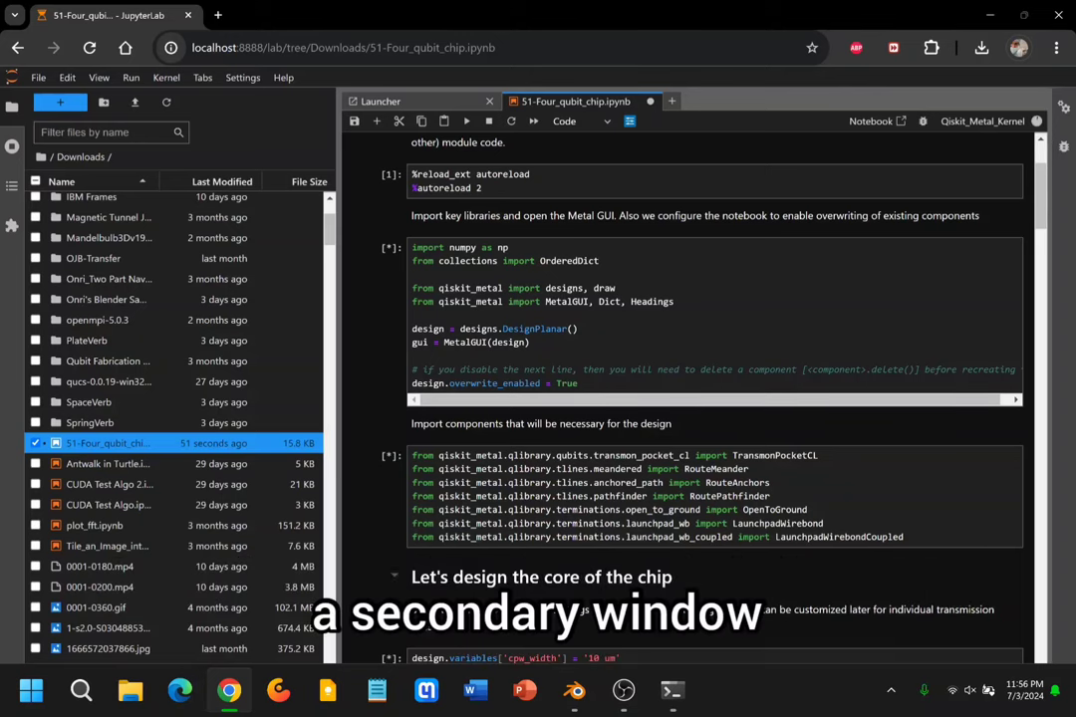
scroll(389, 408, down, 5)
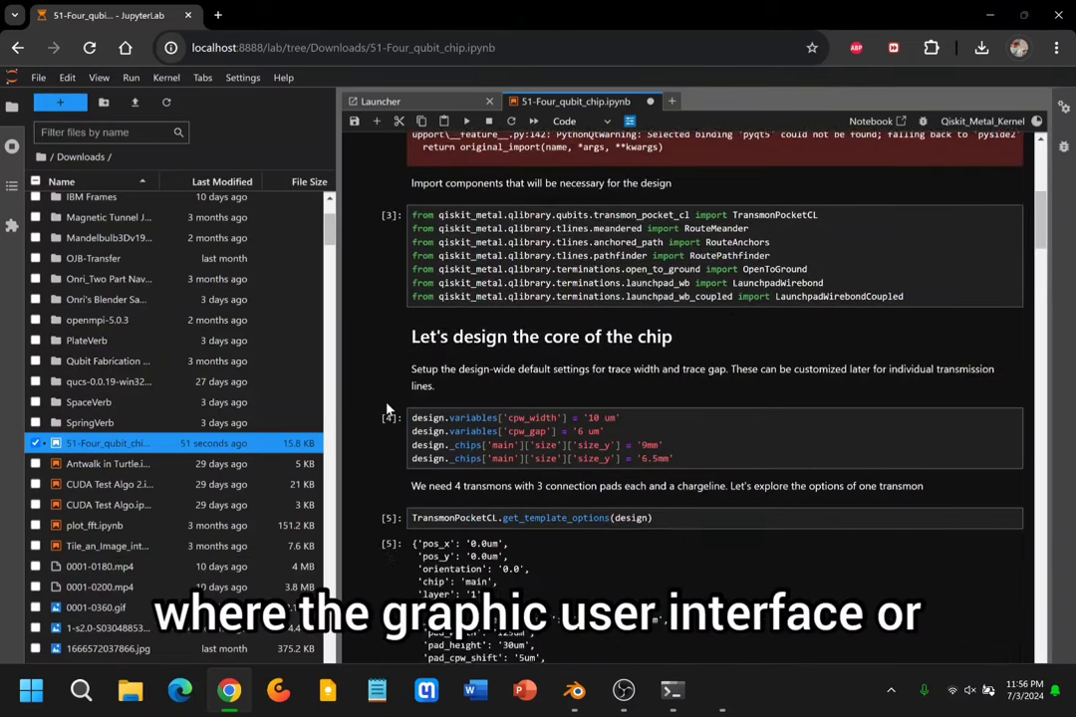
scroll(388, 408, down, 1)
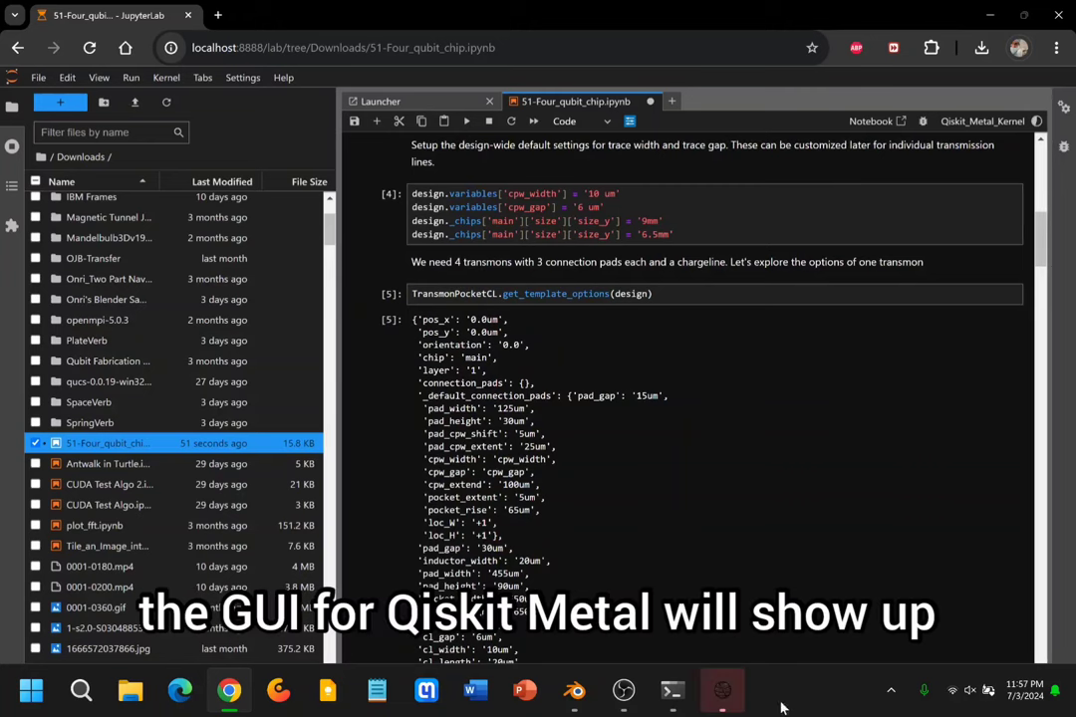
mouse_move(733, 698)
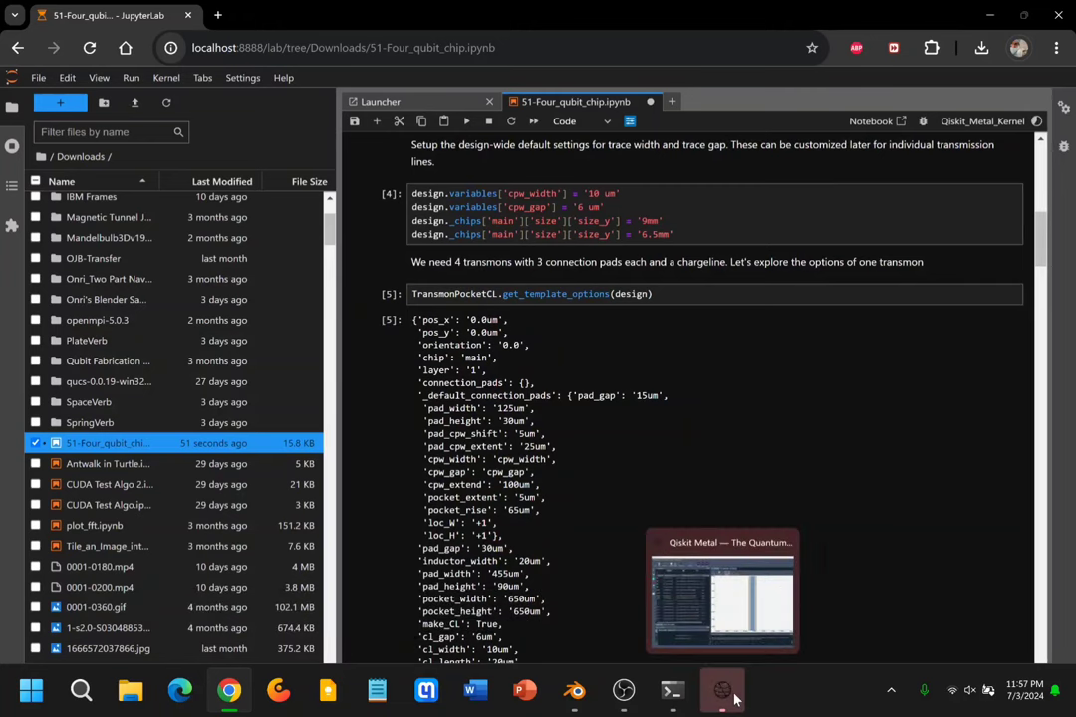
Bring Qiskit Metal forward, dismiss its save-changes prompt, and open the GDS Renderer dialog.
click(725, 700)
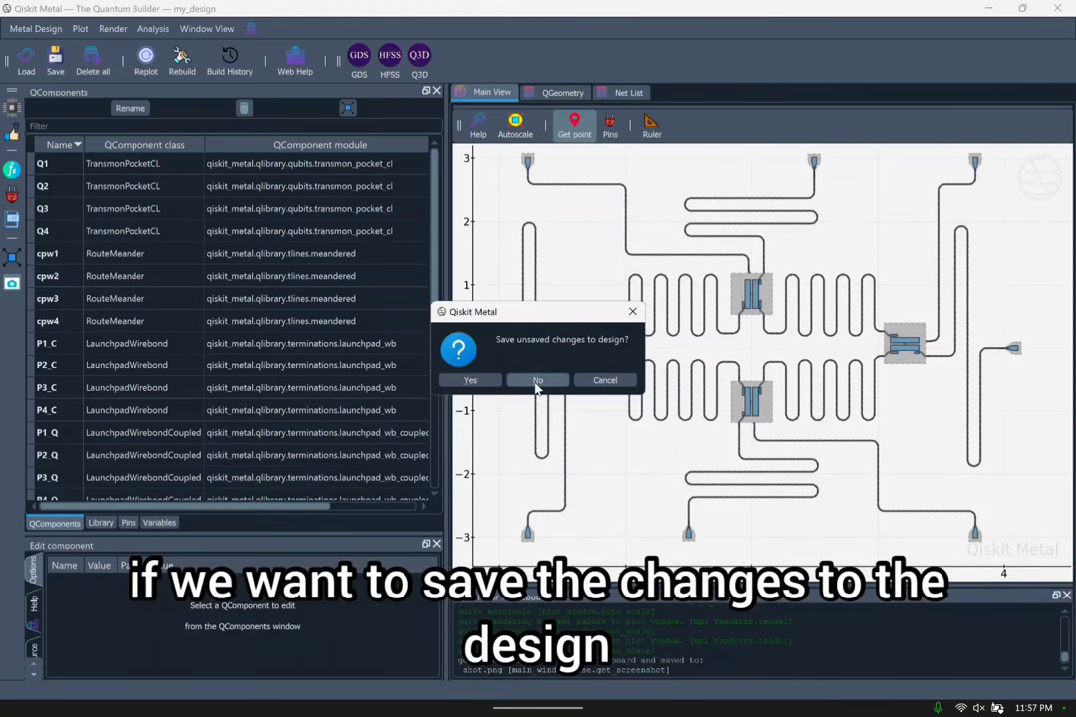
click(630, 313)
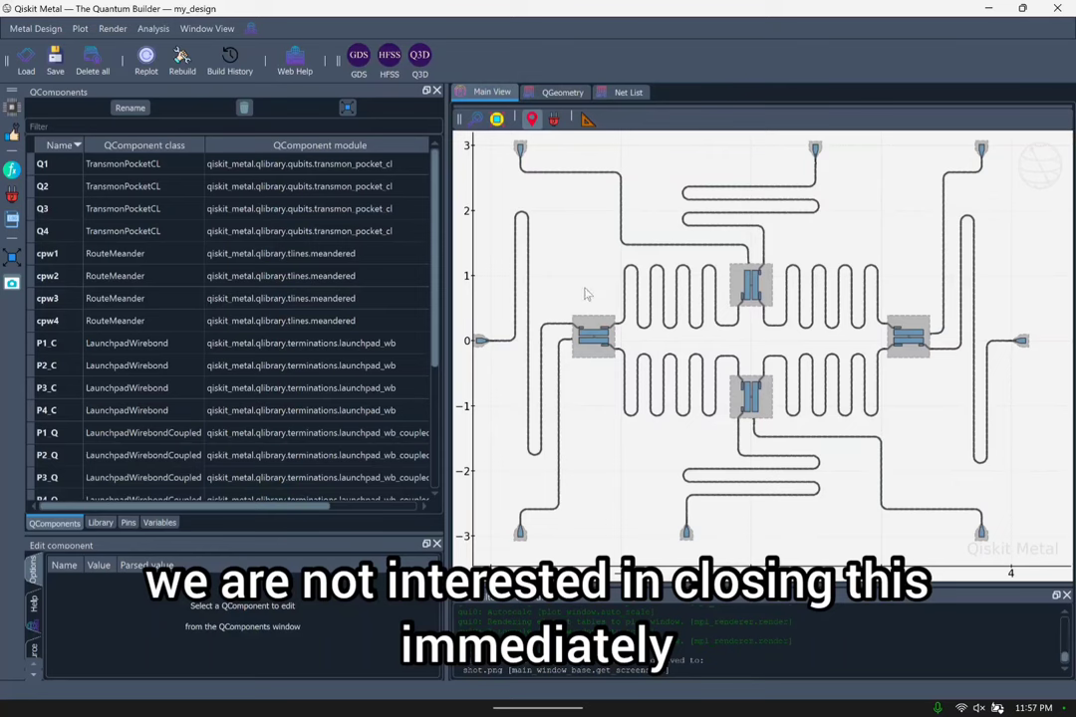
click(359, 57)
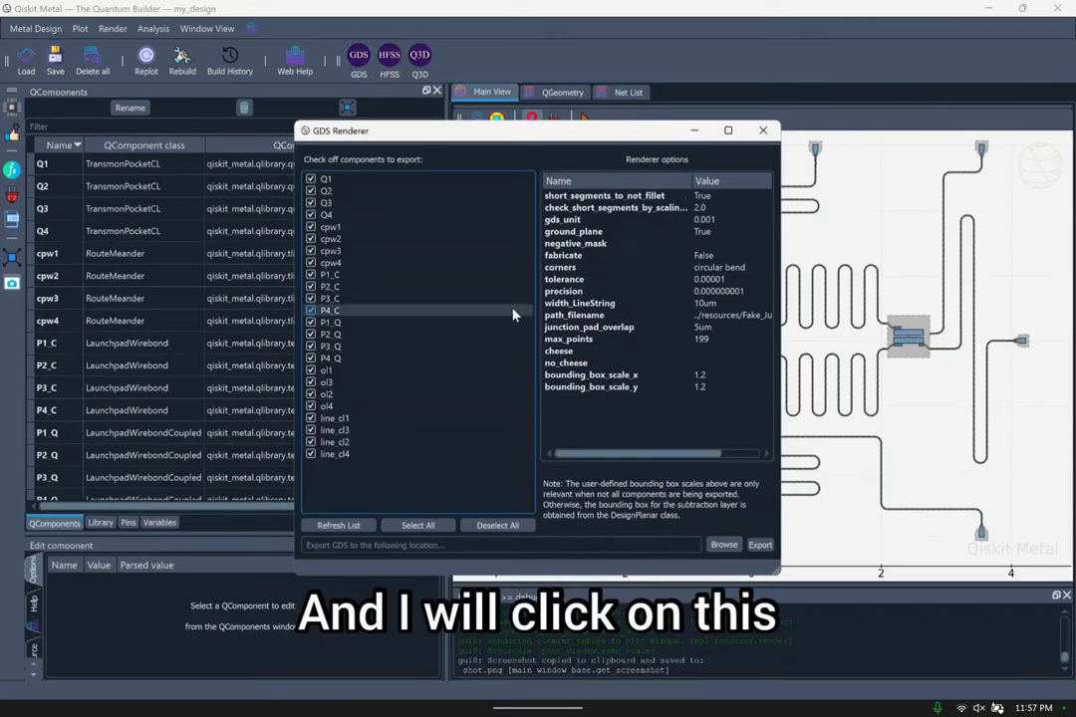
Export the GDS as 'Qiskit Metal_4 Qubits' into the Downloads folder.
click(723, 544)
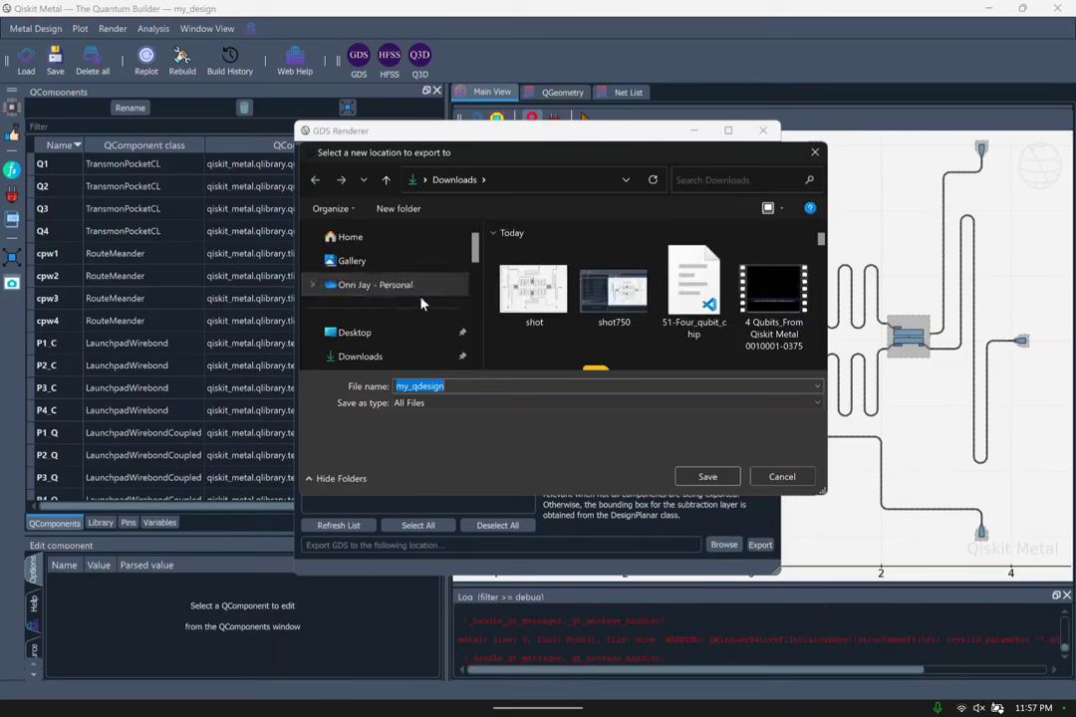
scroll(393, 353, down, 1)
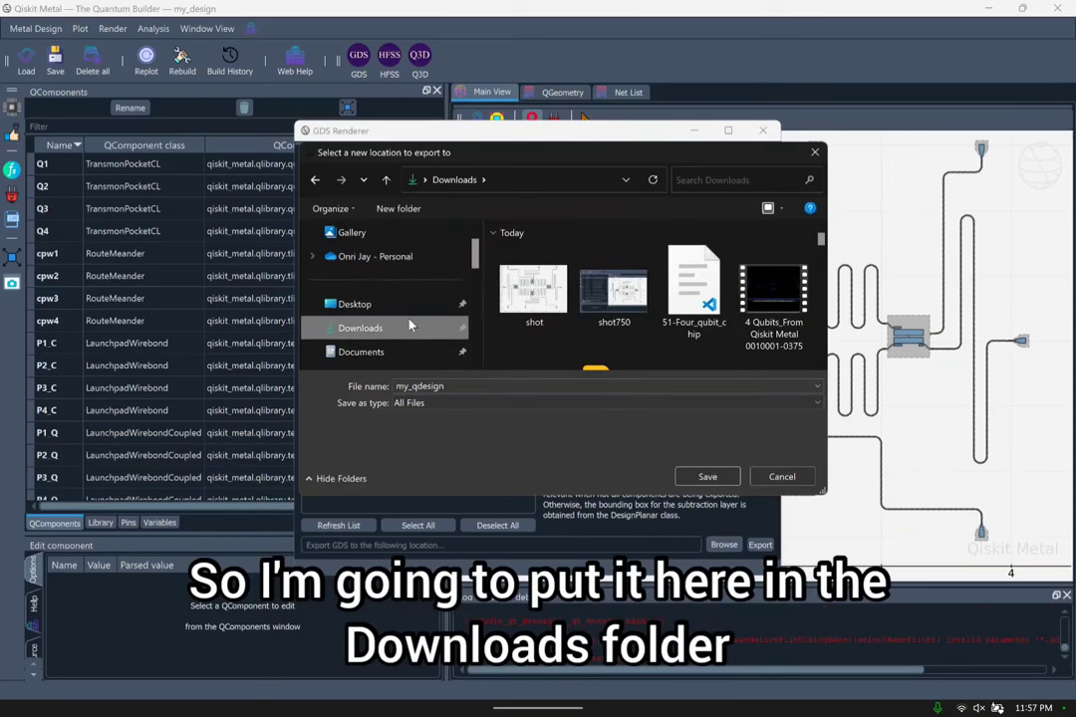
double_click(495, 384)
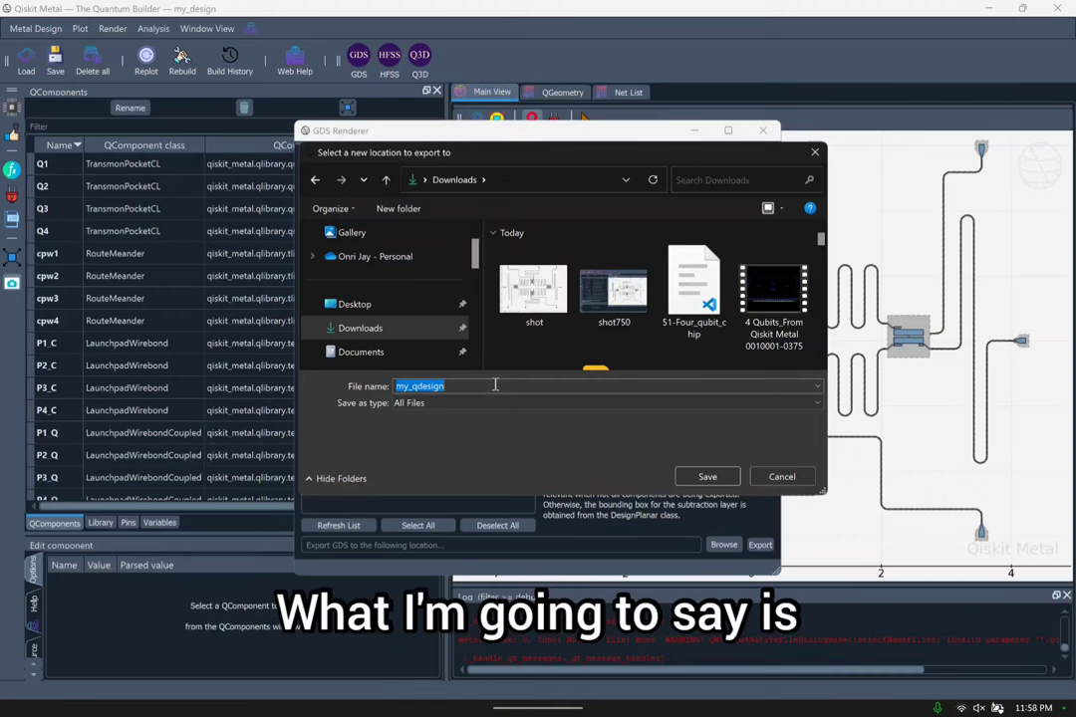
text(Qiskit M)
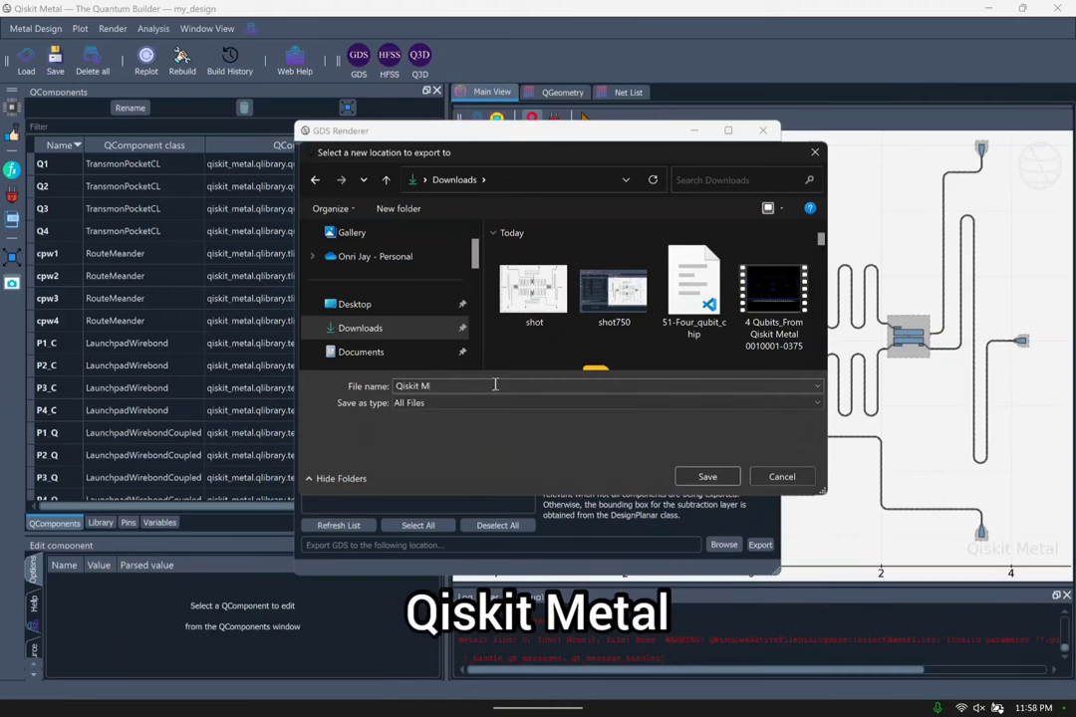
text(etal_)
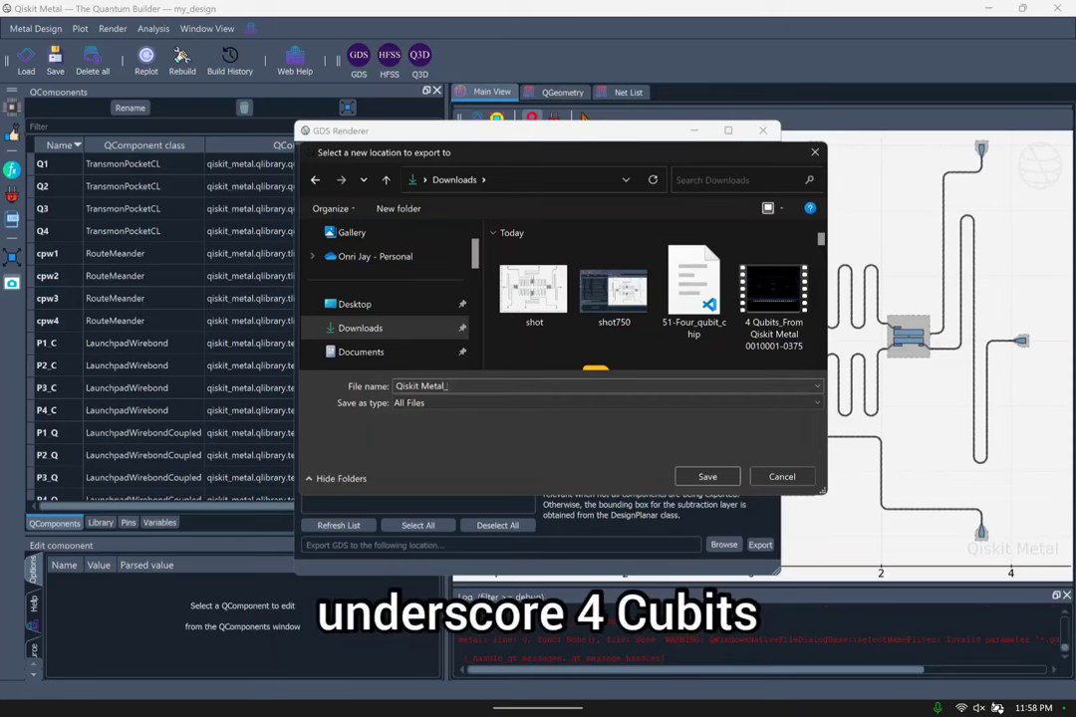
text(4 Qubits)
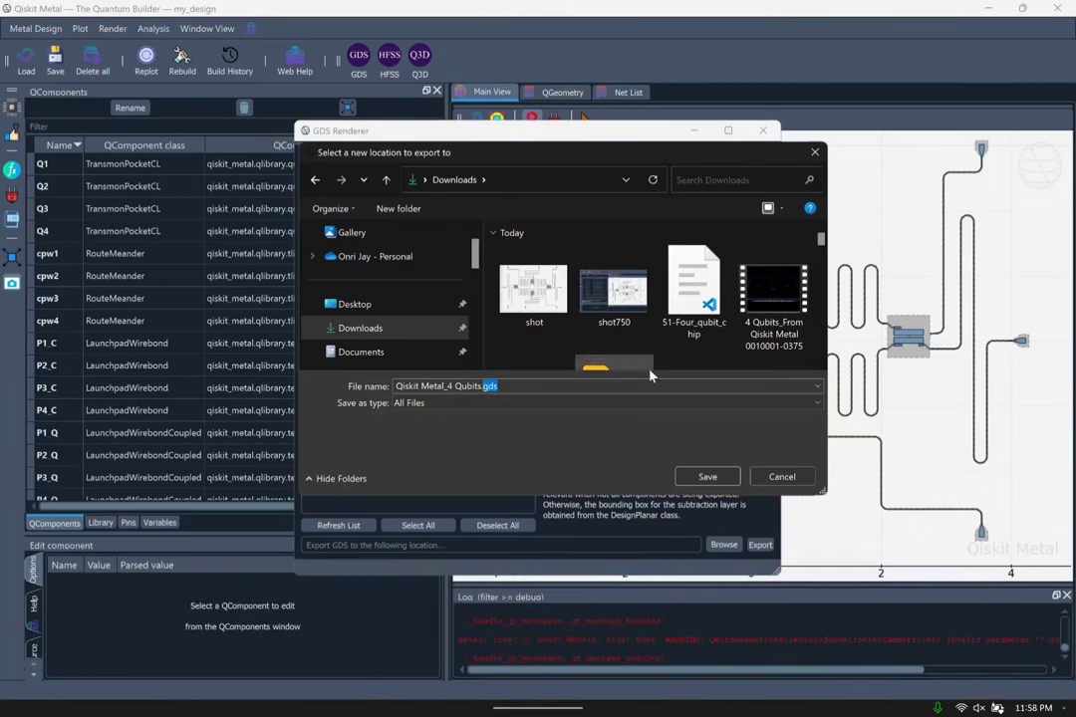
click(656, 391)
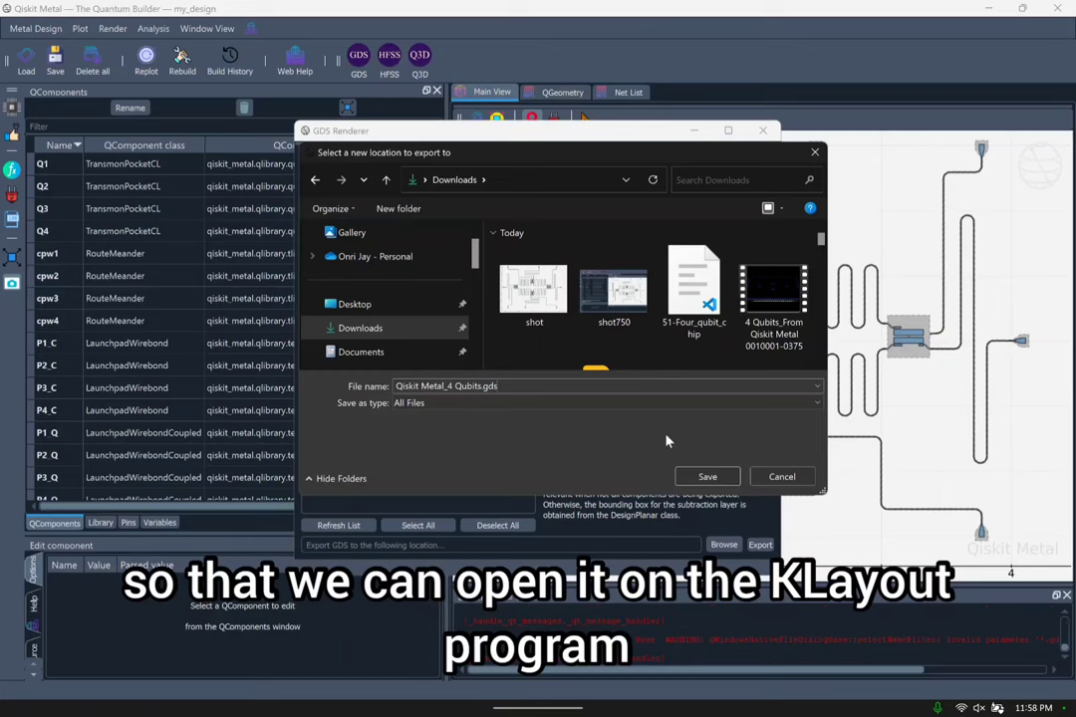
click(705, 477)
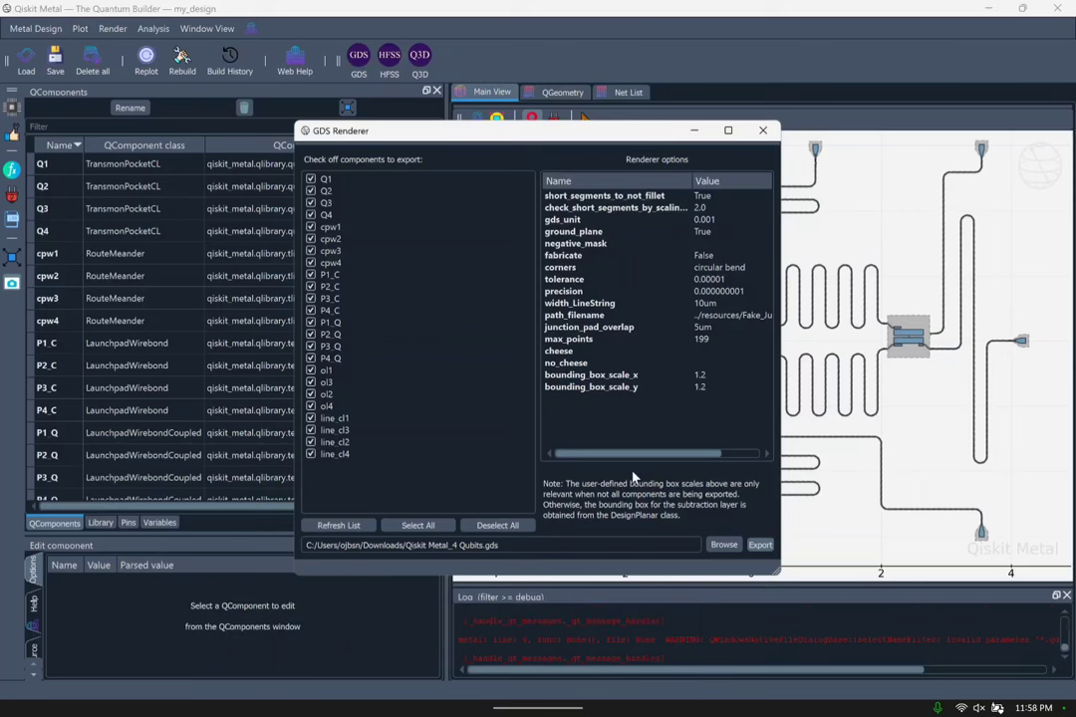
Close the GDS Renderer, quit Qiskit Metal without saving, and save the notebook with Ctrl+S.
click(762, 131)
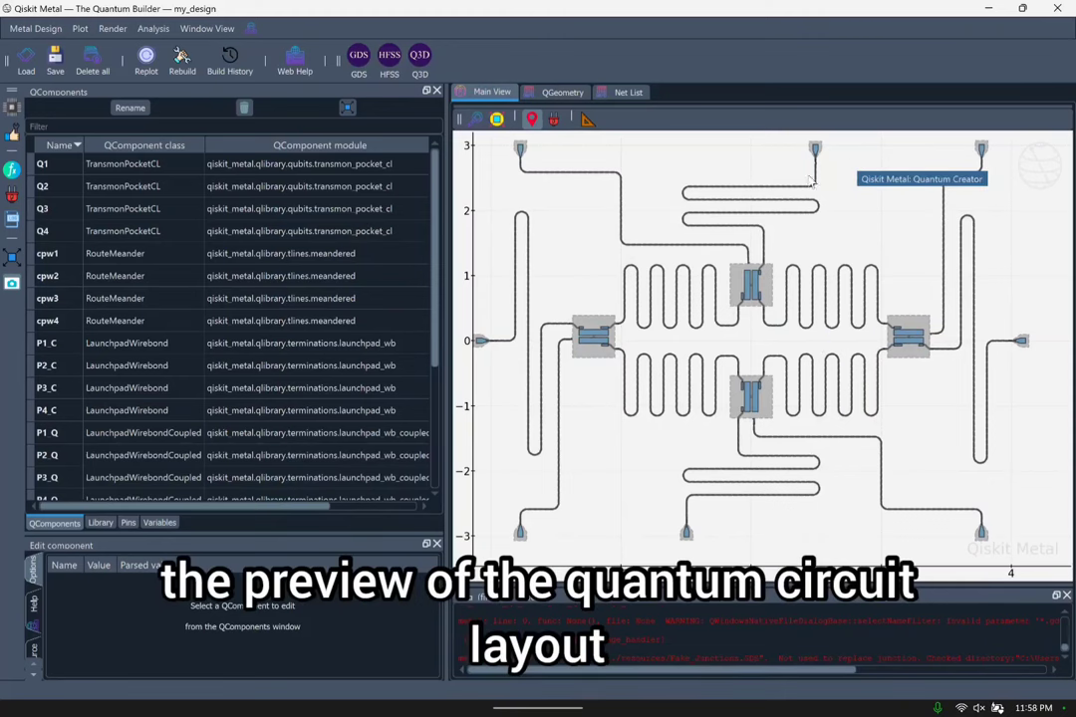
click(1057, 10)
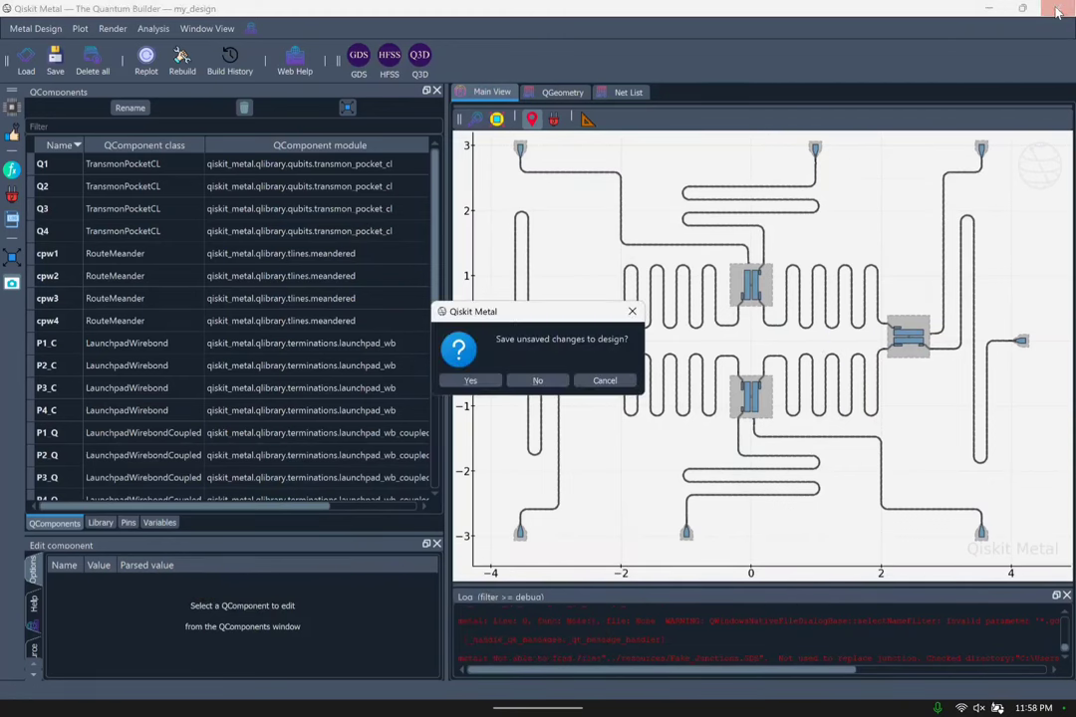
click(547, 378)
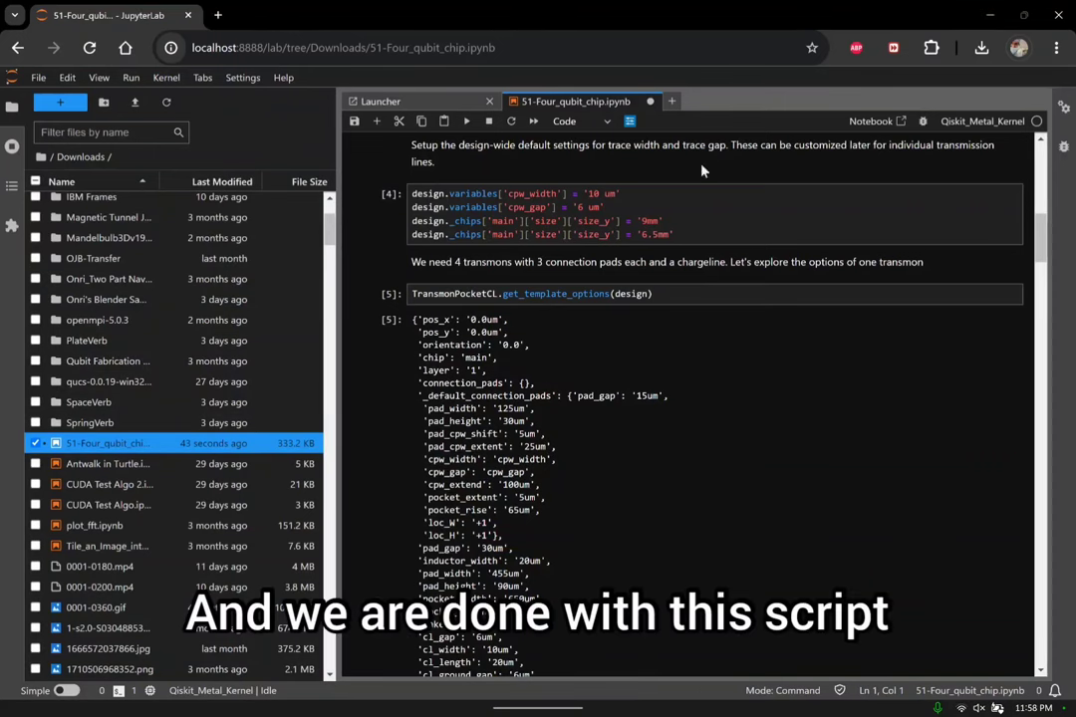
key(ctrl+s)
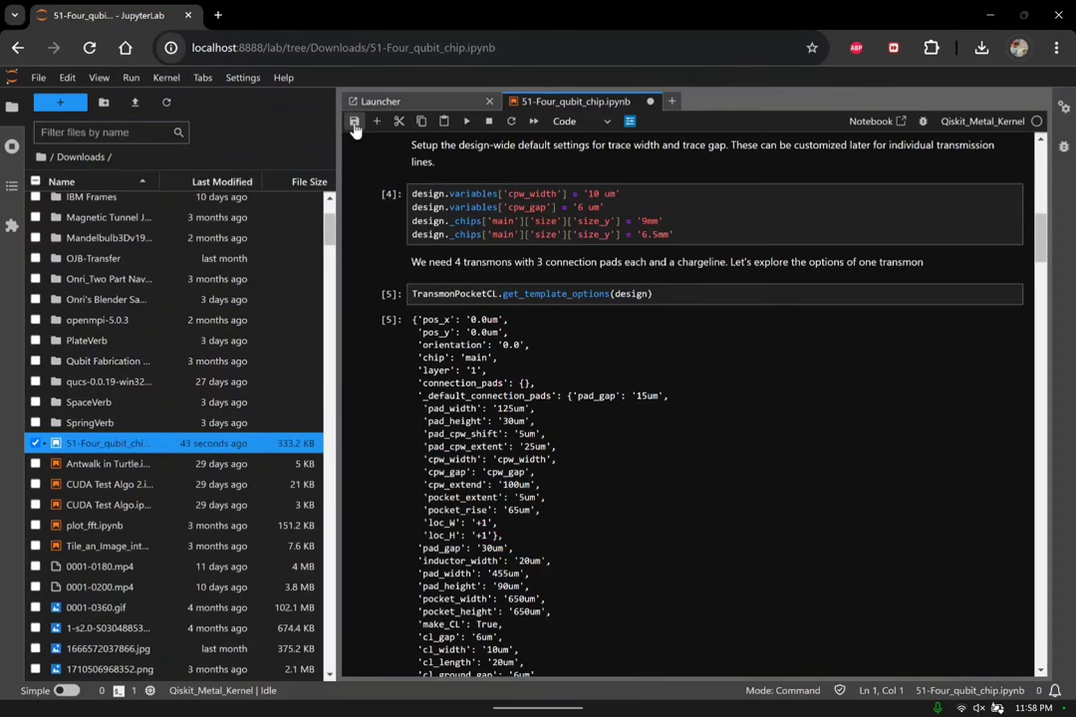
Close the notebook and Jupyter console, minimize OBS, and launch KLayout Editor from Start.
click(649, 101)
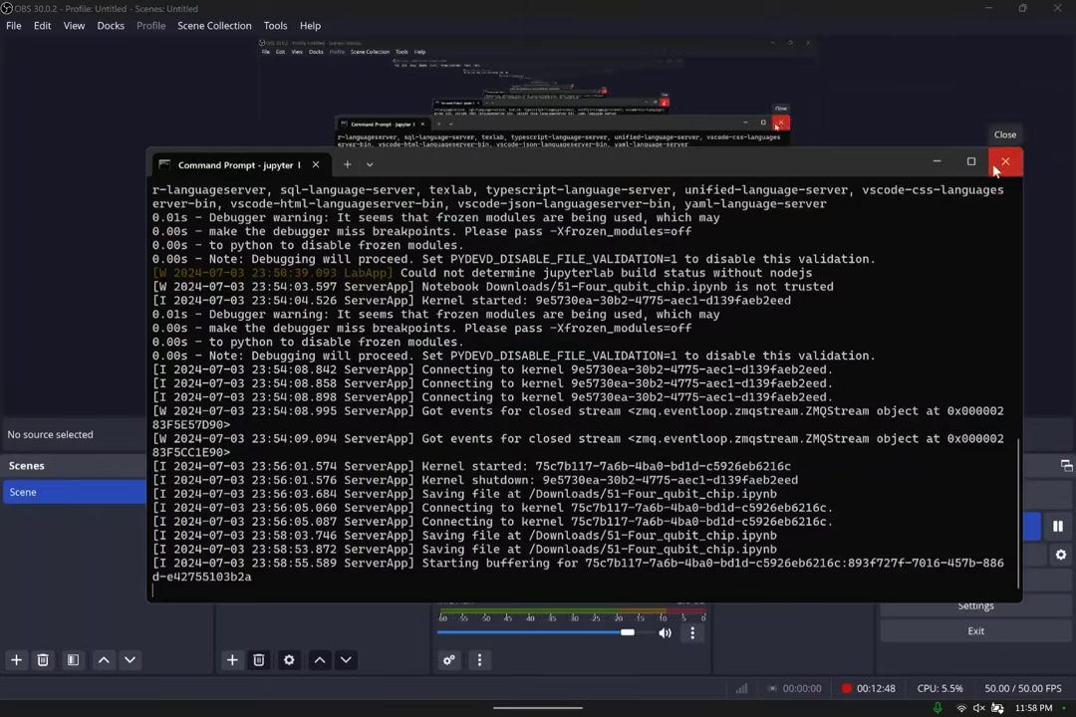
click(937, 161)
click(986, 8)
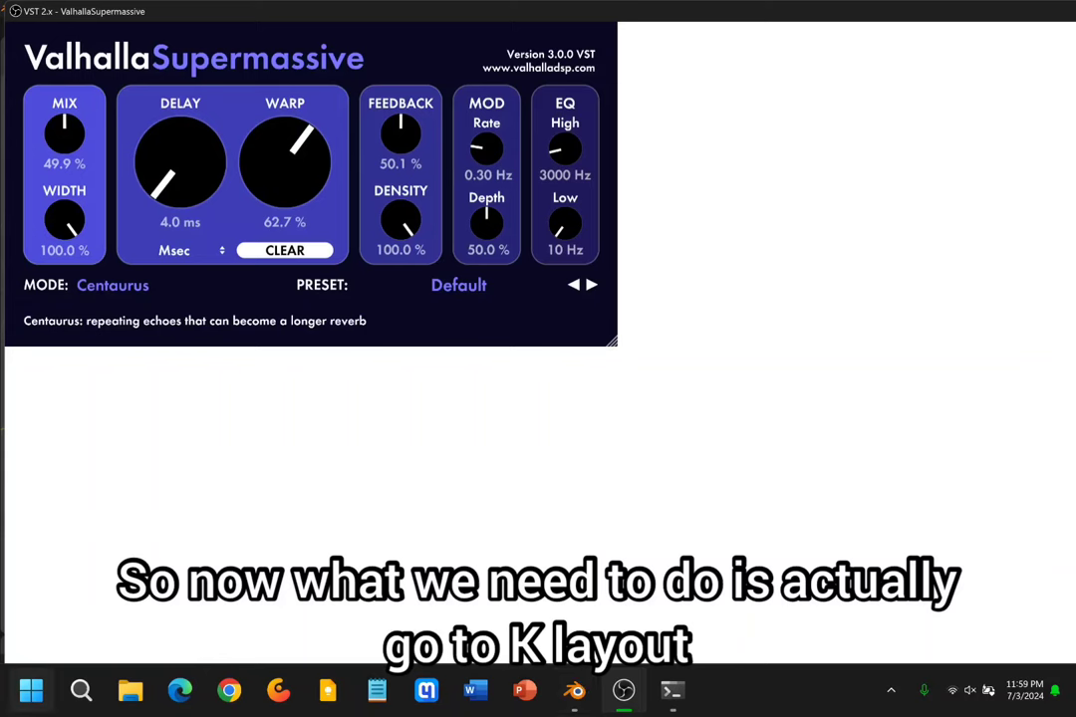
click(30, 690)
scroll(293, 339, down, 1)
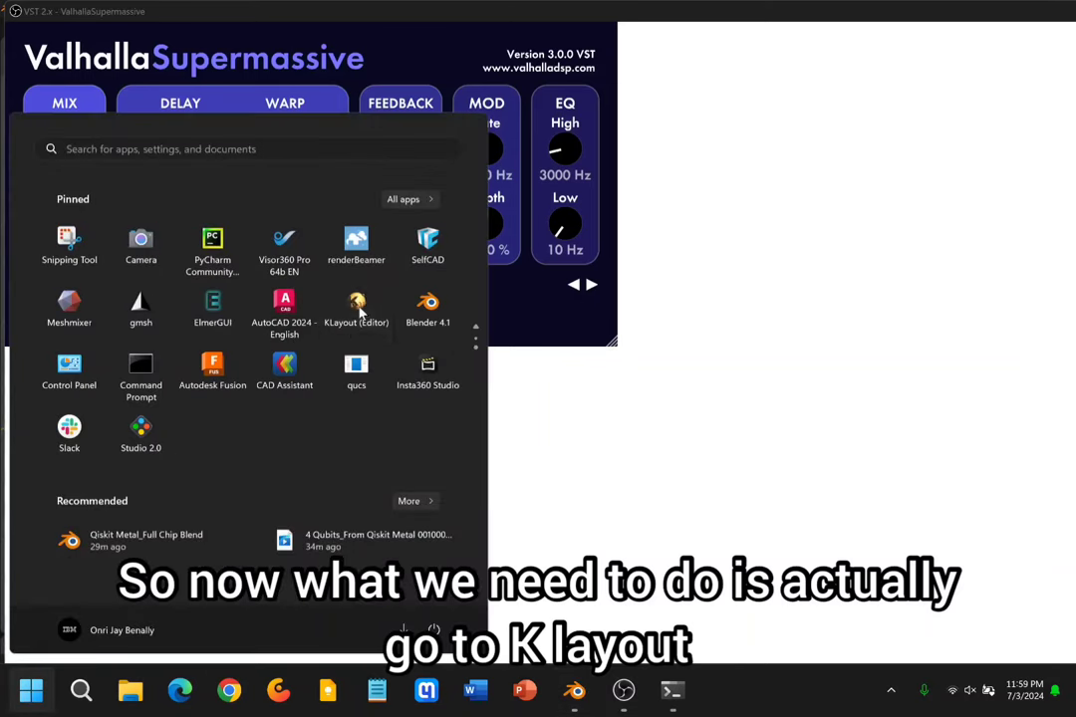
click(359, 309)
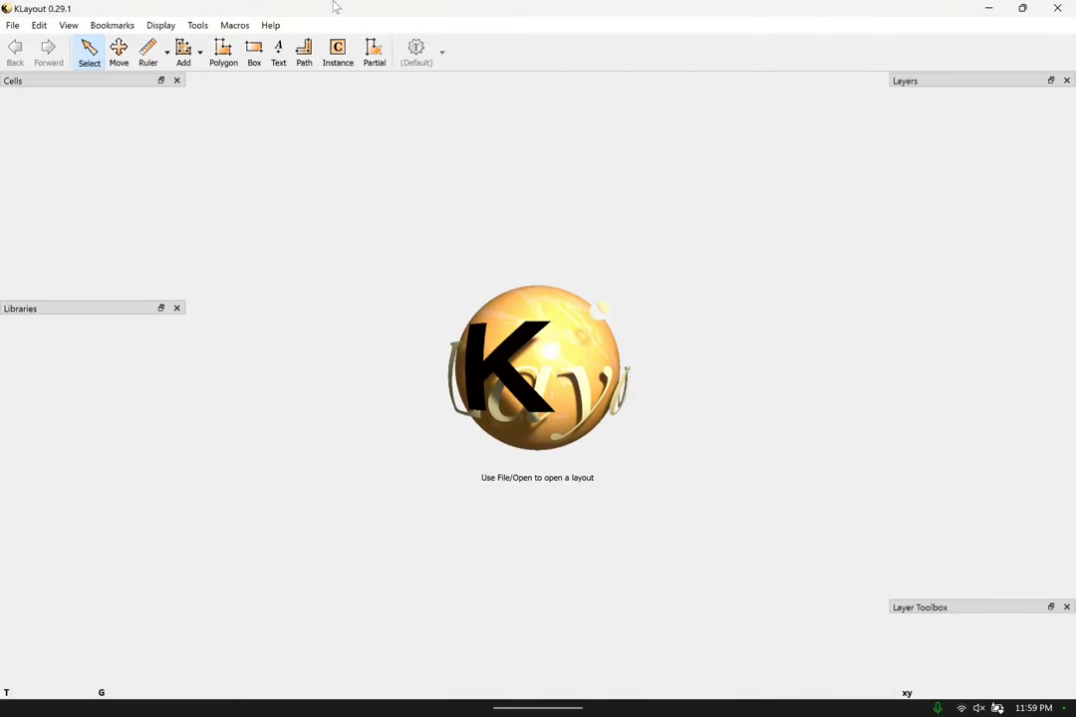
Check KLayout's launch options in the All apps list, then return to the empty KLayout window.
key(super)
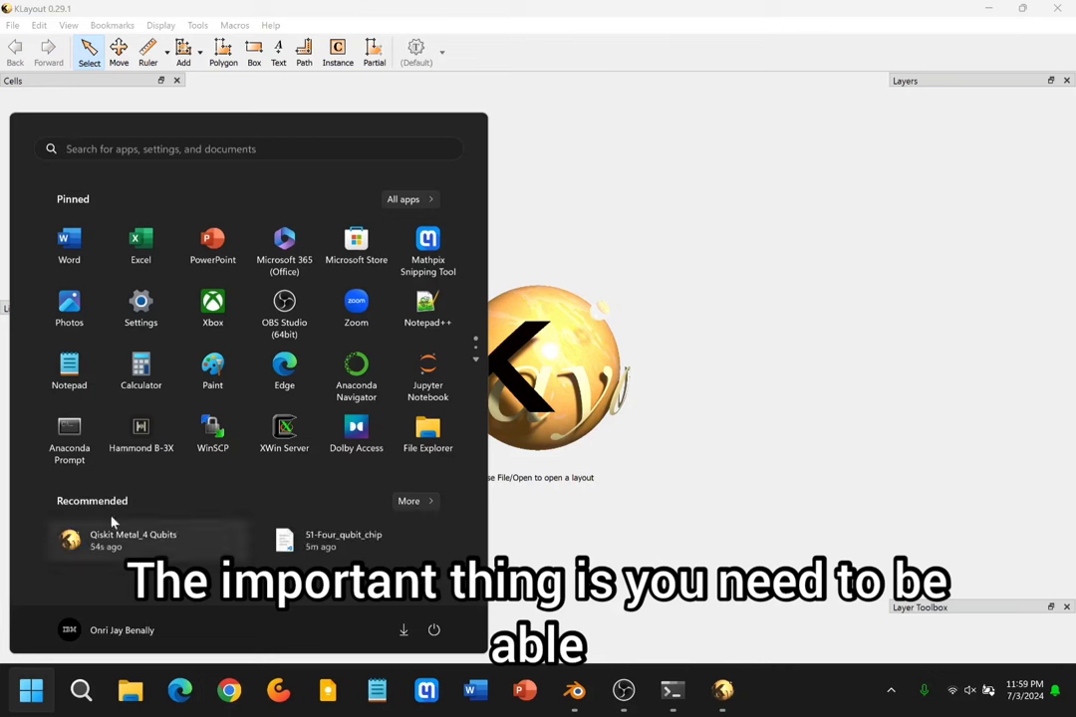
scroll(389, 289, down, 1)
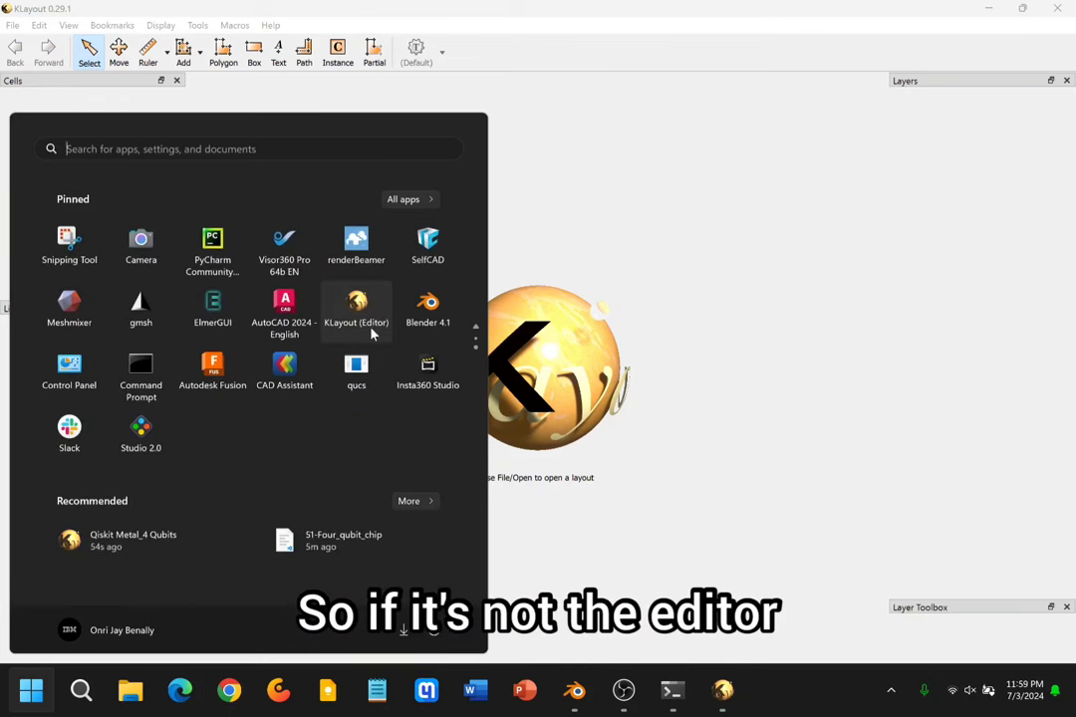
click(405, 199)
scroll(182, 316, down, 6)
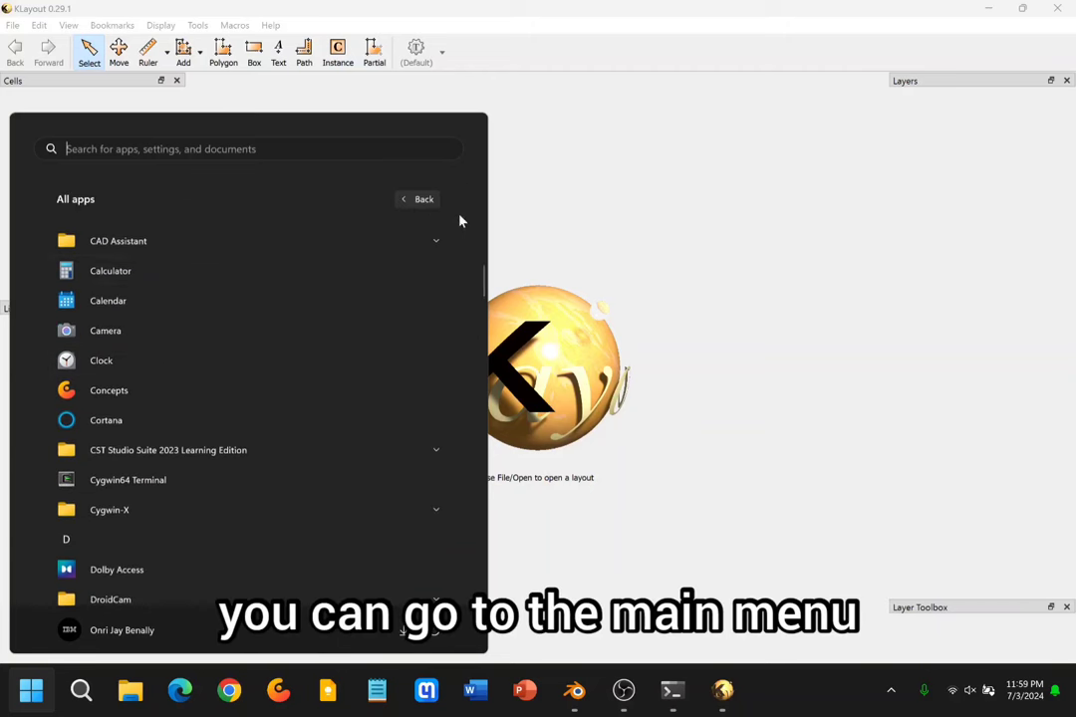
scroll(235, 370, down, 5)
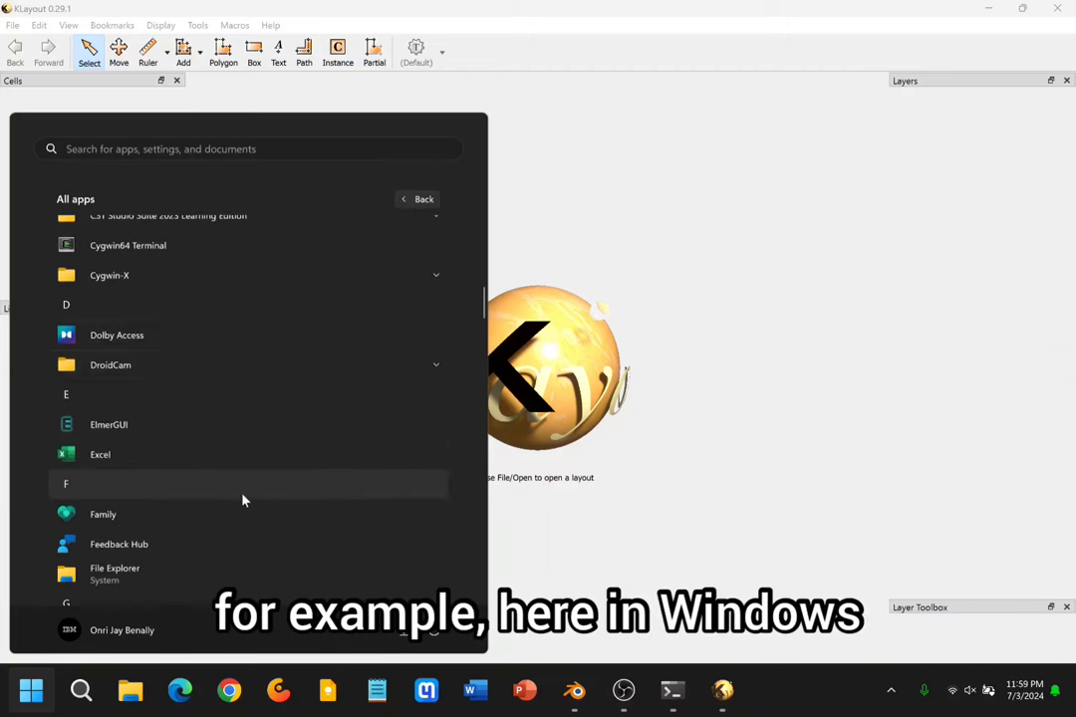
scroll(196, 401, down, 5)
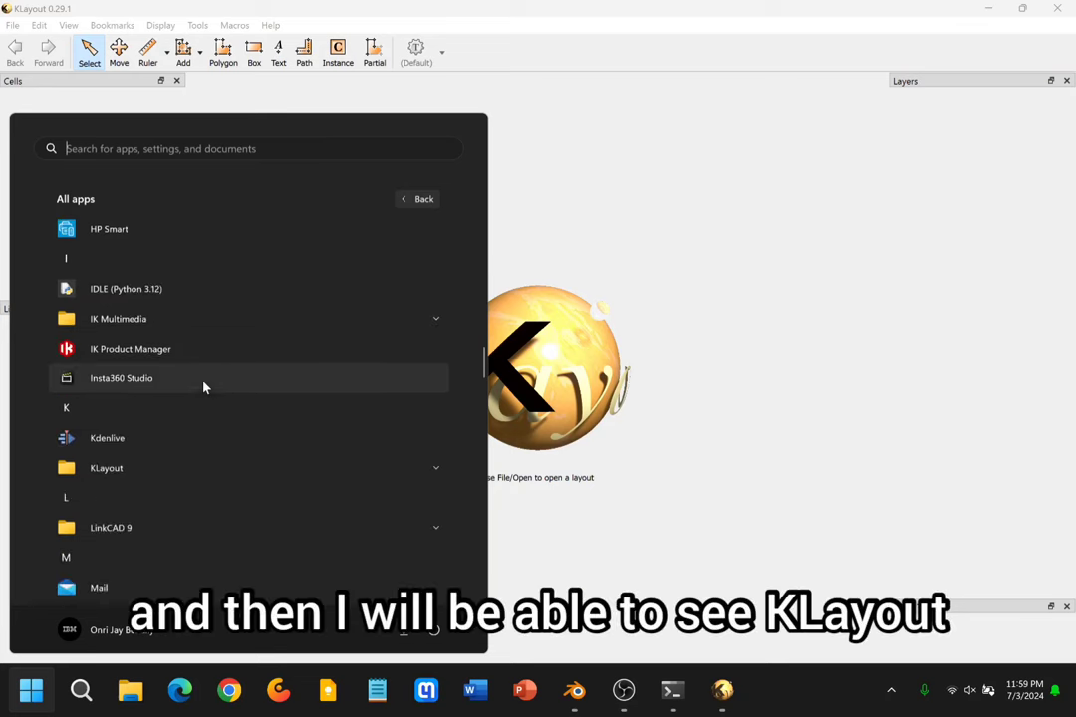
click(179, 358)
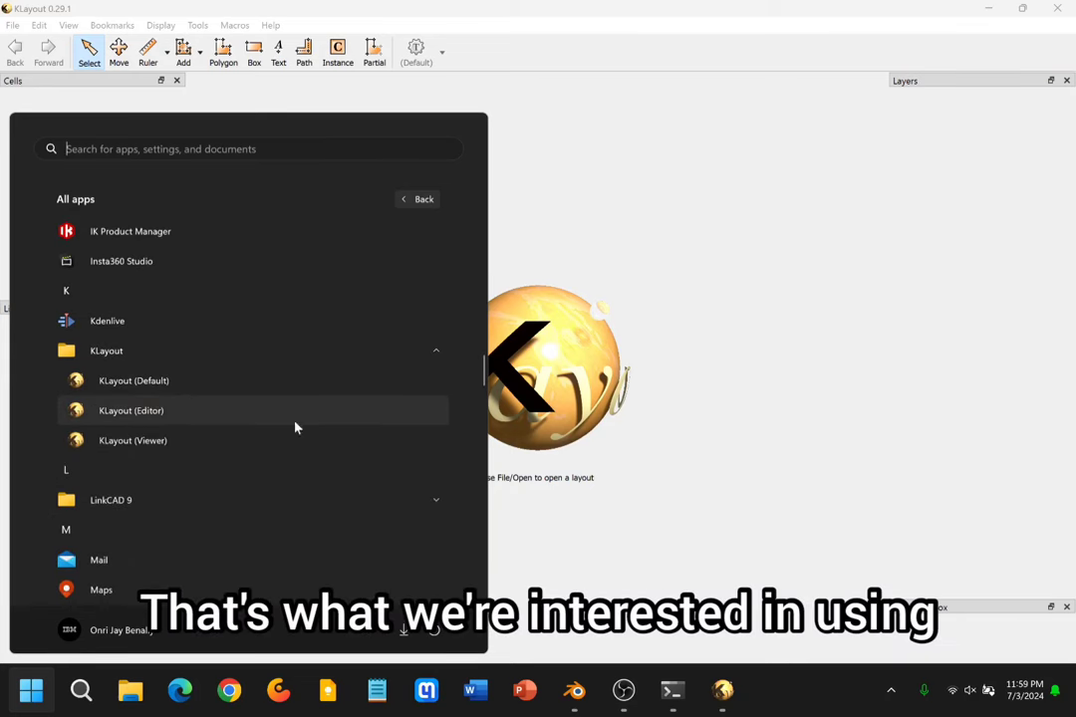
click(702, 282)
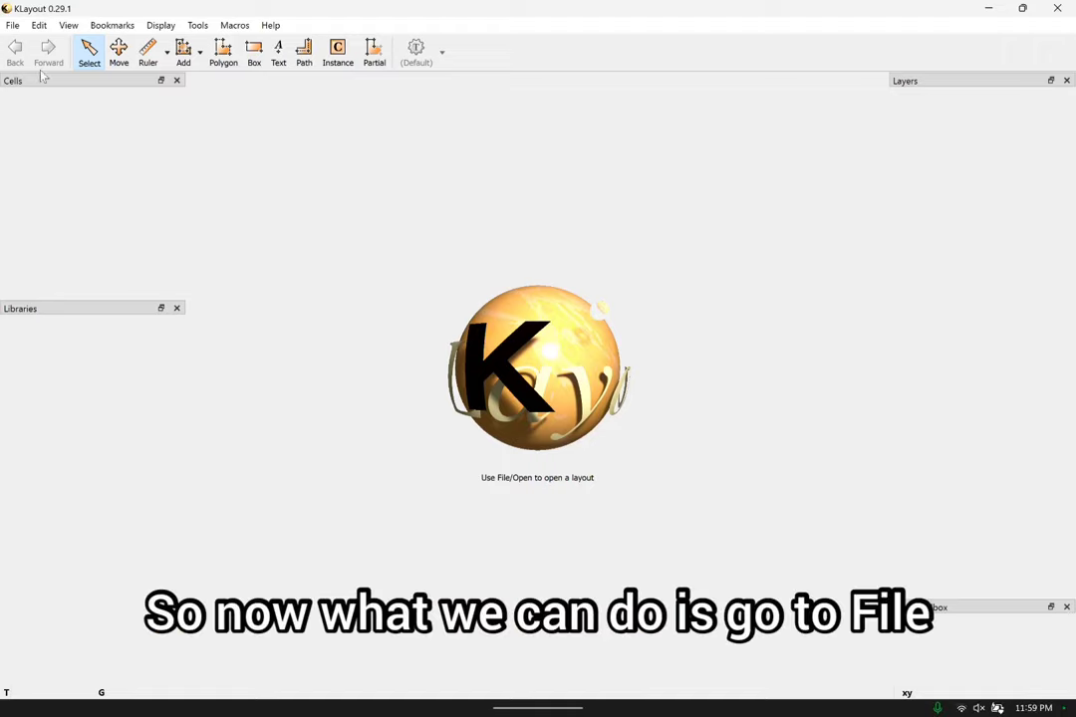
Open Qiskit Metal_4 Qubits.gds from the Downloads folder in KLayout.
click(14, 26)
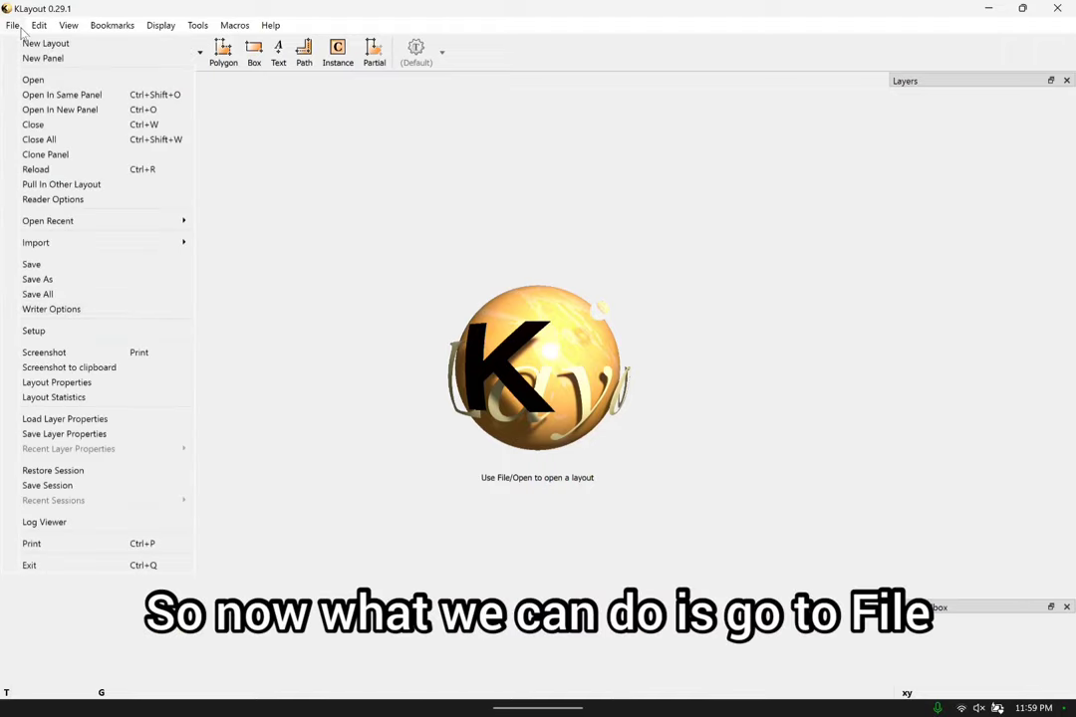
click(40, 80)
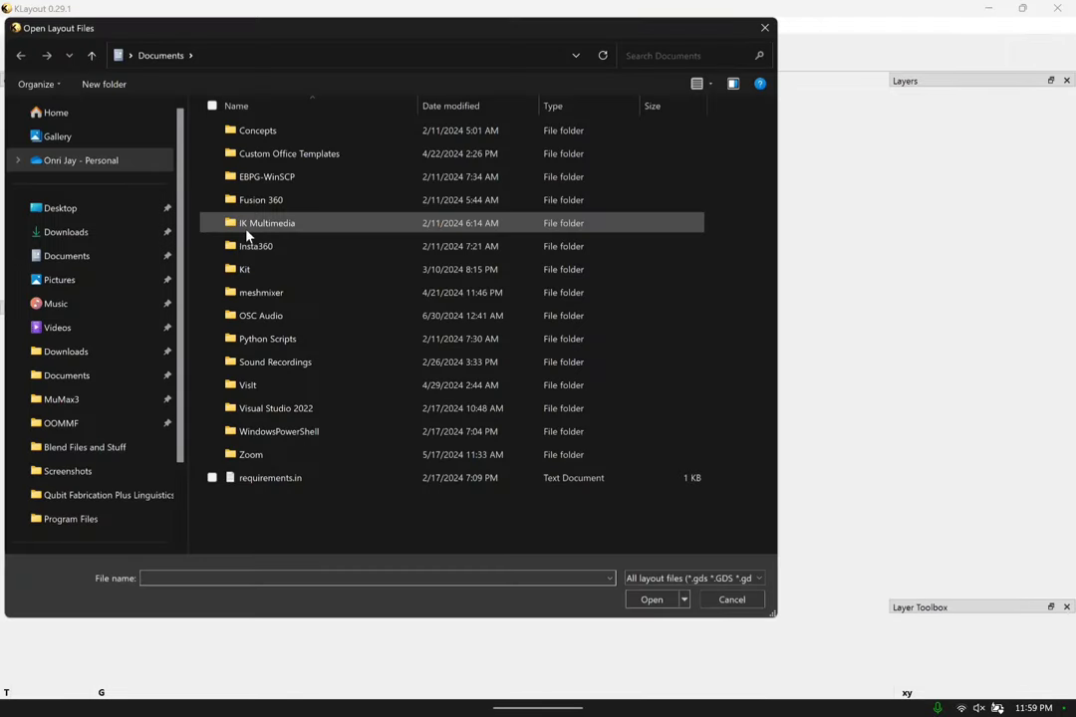
click(96, 240)
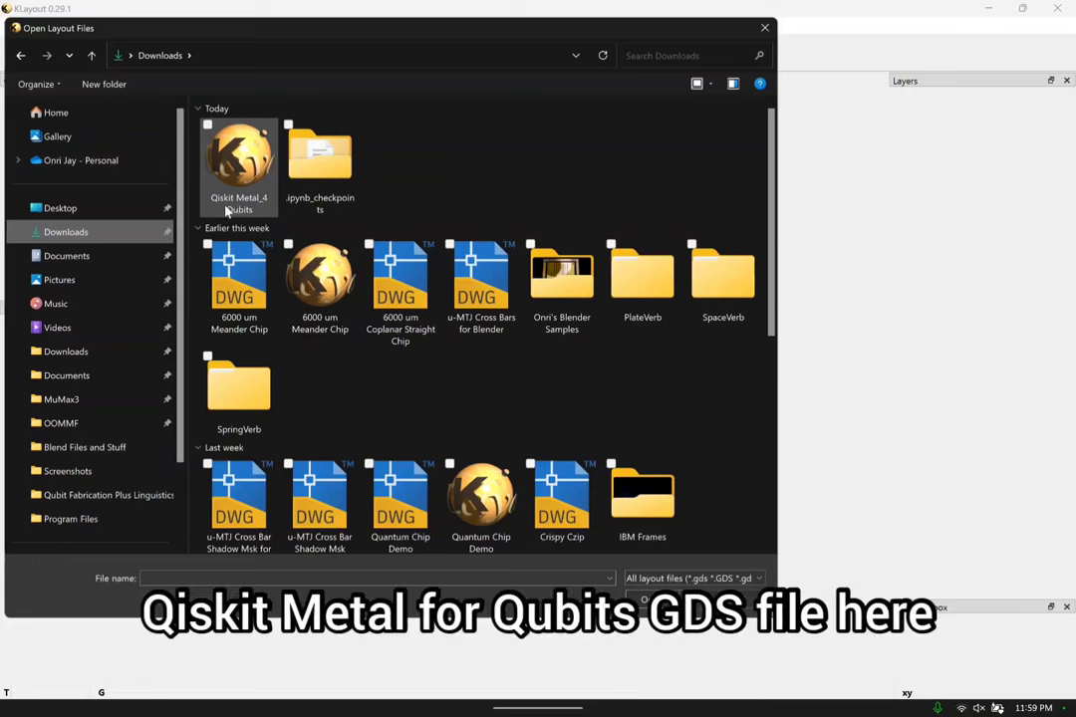
click(251, 179)
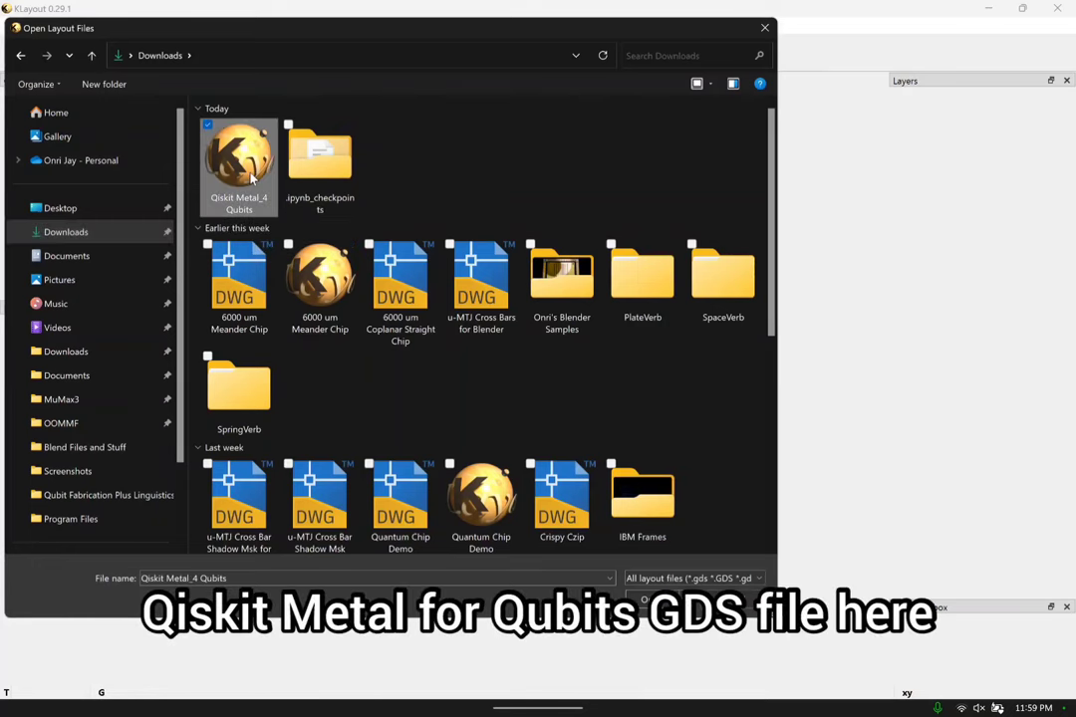
click(645, 601)
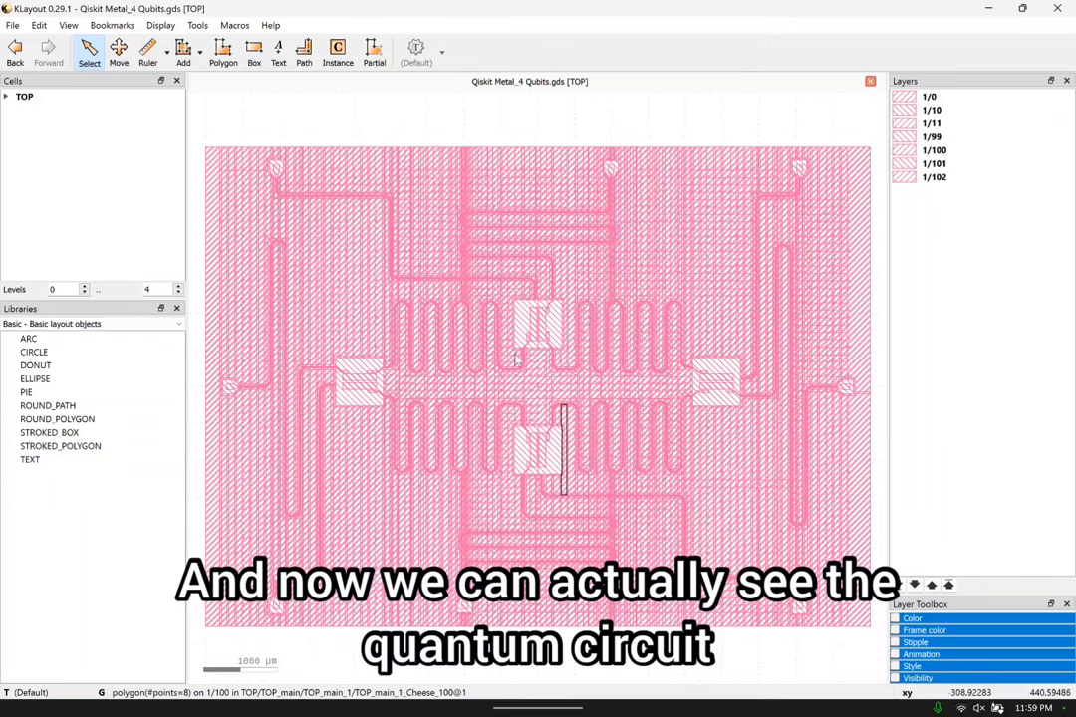
Zoom out, then zoom back in on the meander fingers and an adjacent pad.
scroll(554, 397, up, 5)
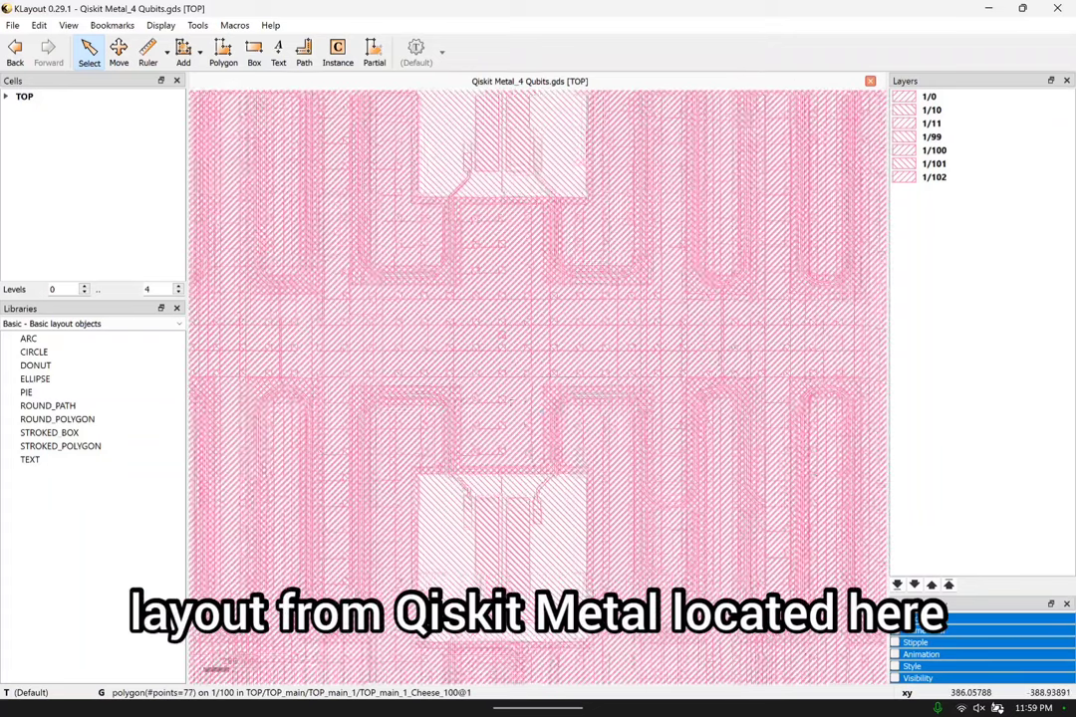
scroll(438, 363, down, 3)
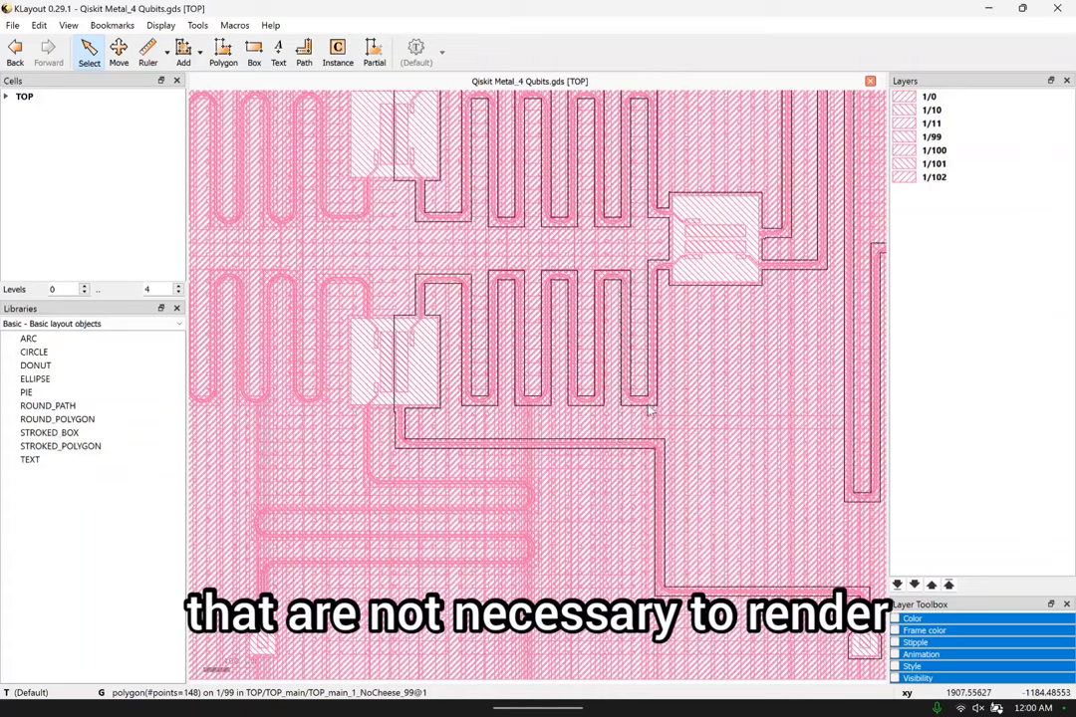
scroll(648, 313, down, 2)
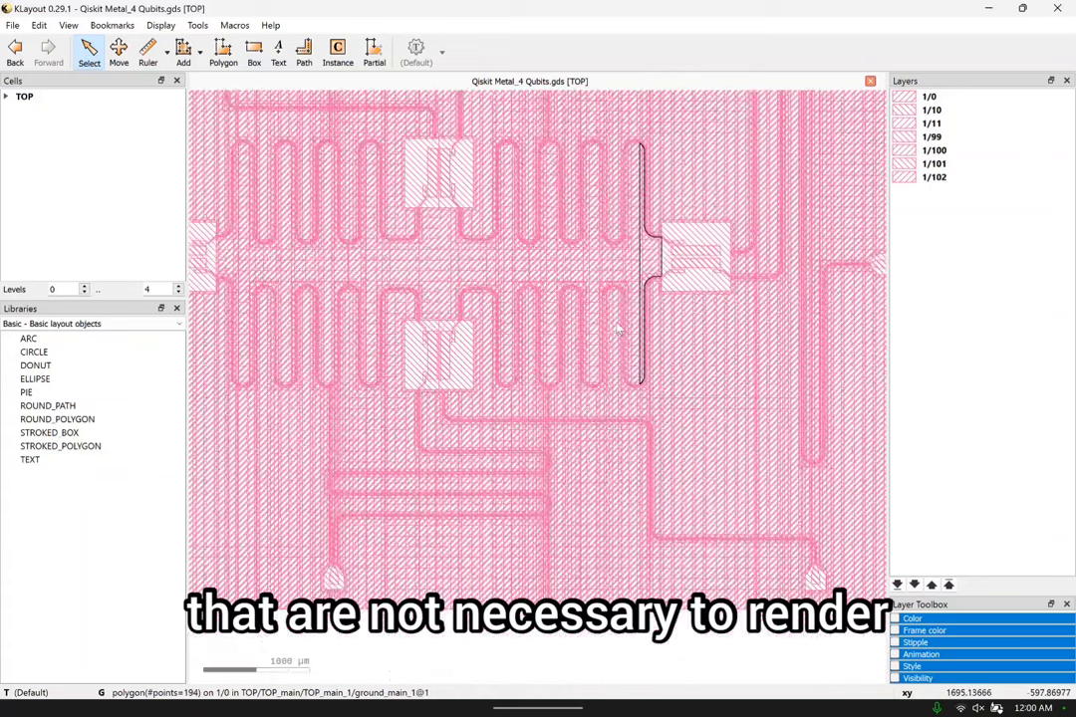
scroll(684, 316, up, 2)
middle_drag(689, 322, 705, 340)
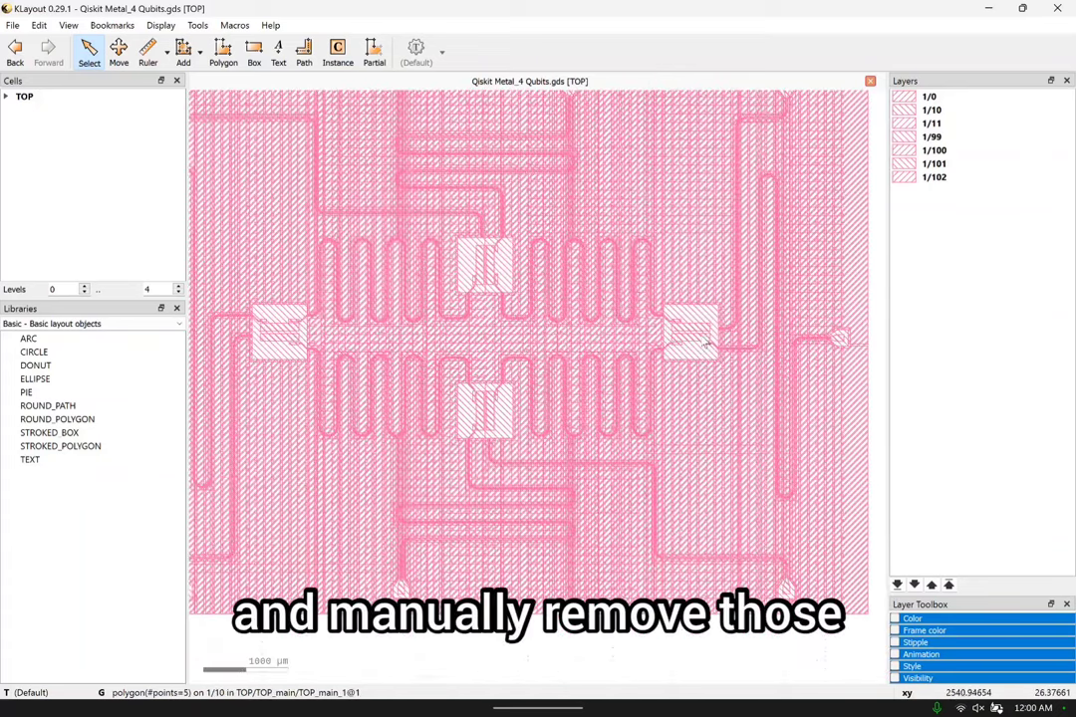
scroll(710, 341, down, 2)
scroll(853, 228, up, 2)
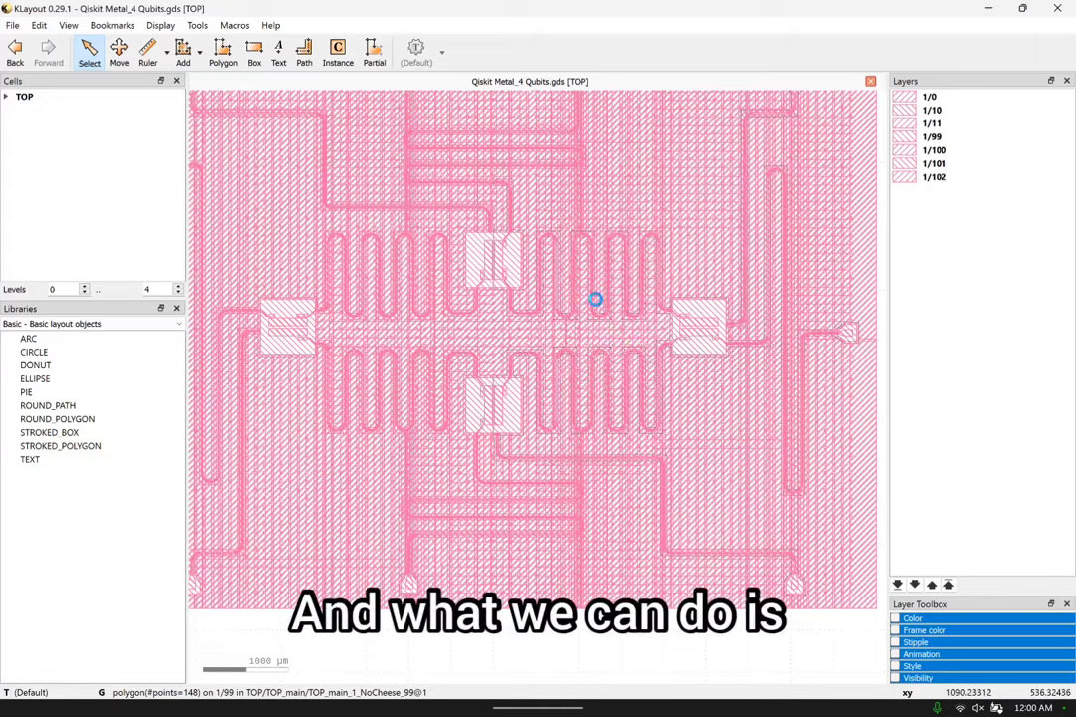
scroll(617, 314, up, 2)
scroll(640, 331, up, 4)
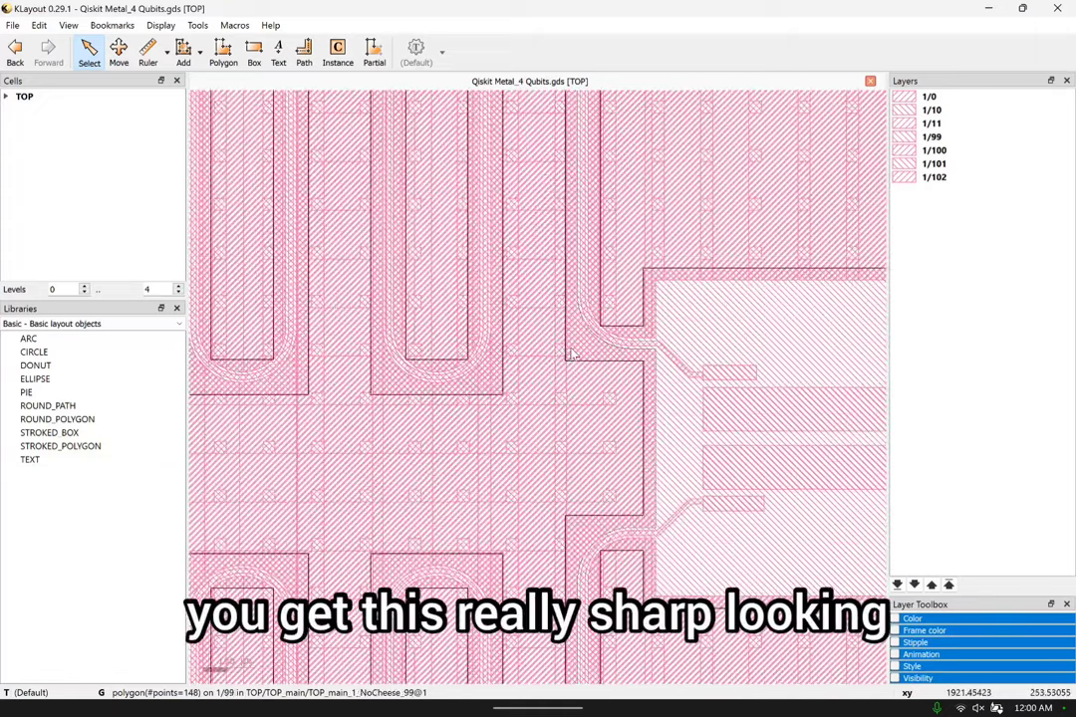
Select the 148-point NoCheese polygon on layer 1/99 and zoom around it.
click(588, 366)
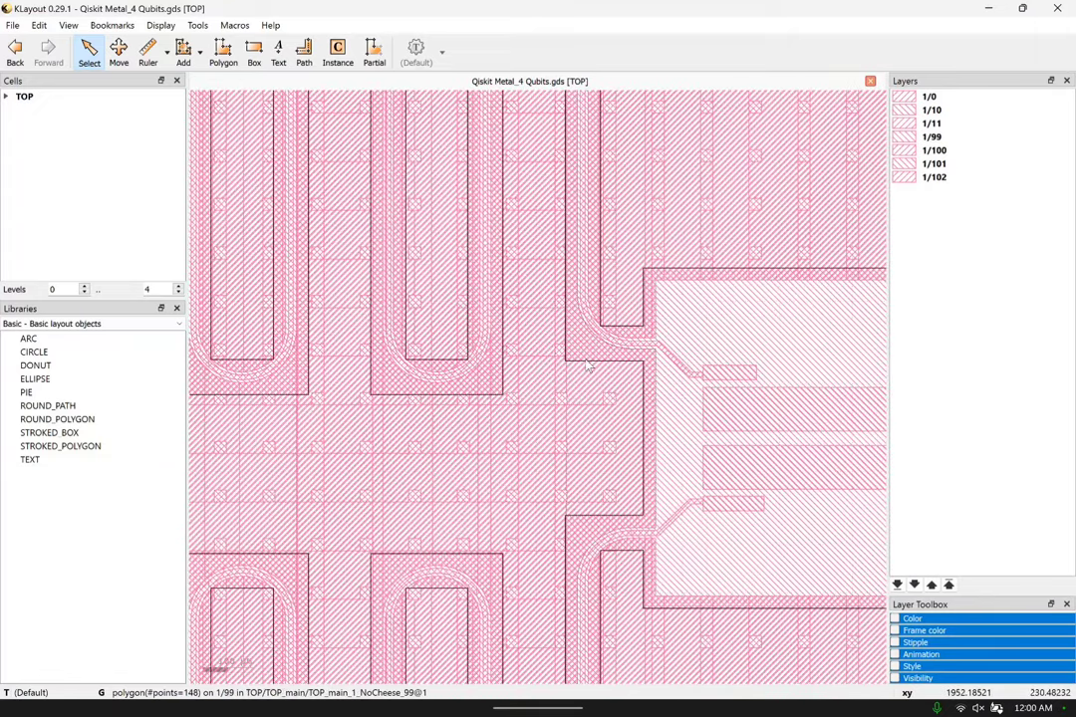
scroll(492, 343, down, 3)
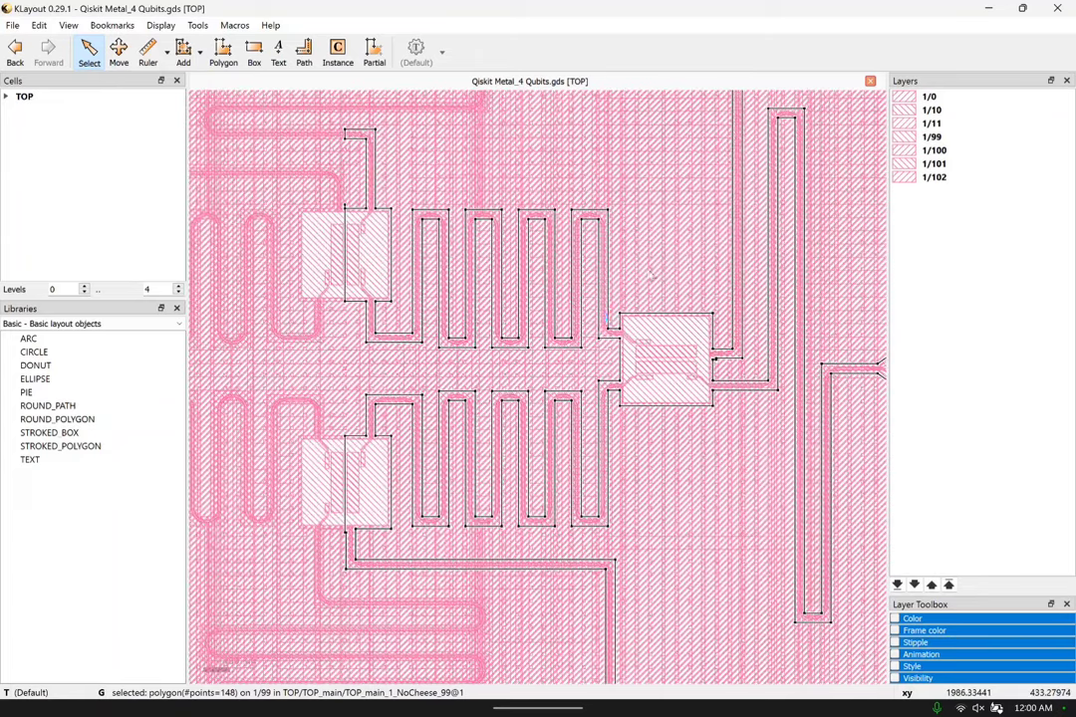
scroll(540, 187, up, 2)
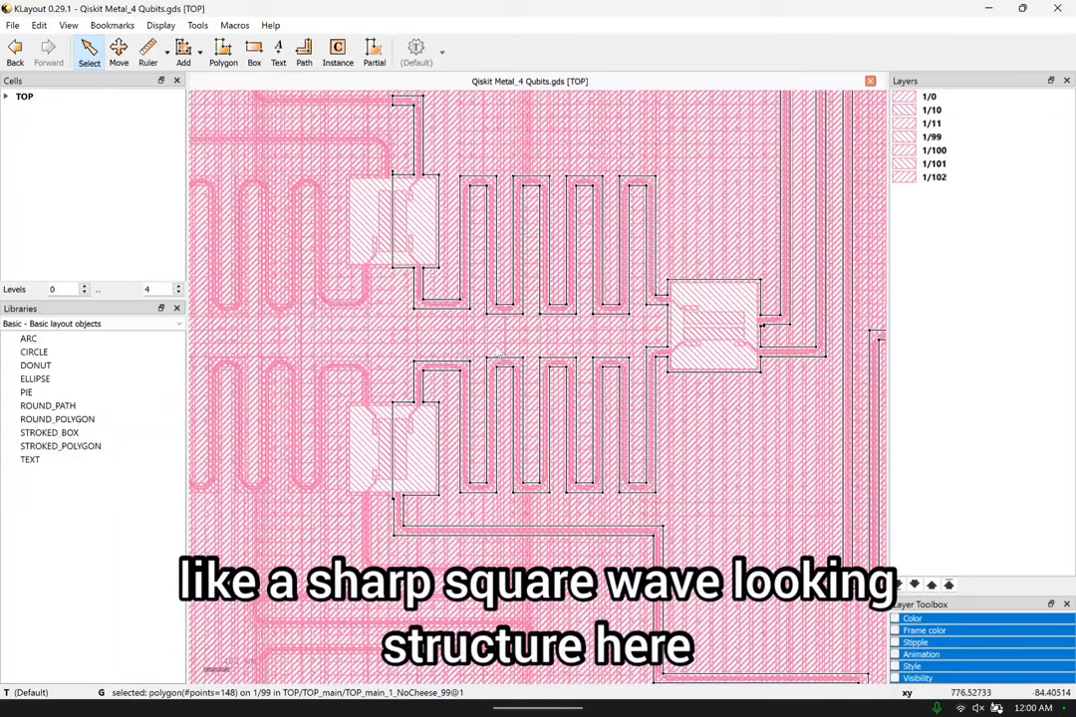
scroll(698, 298, up, 5)
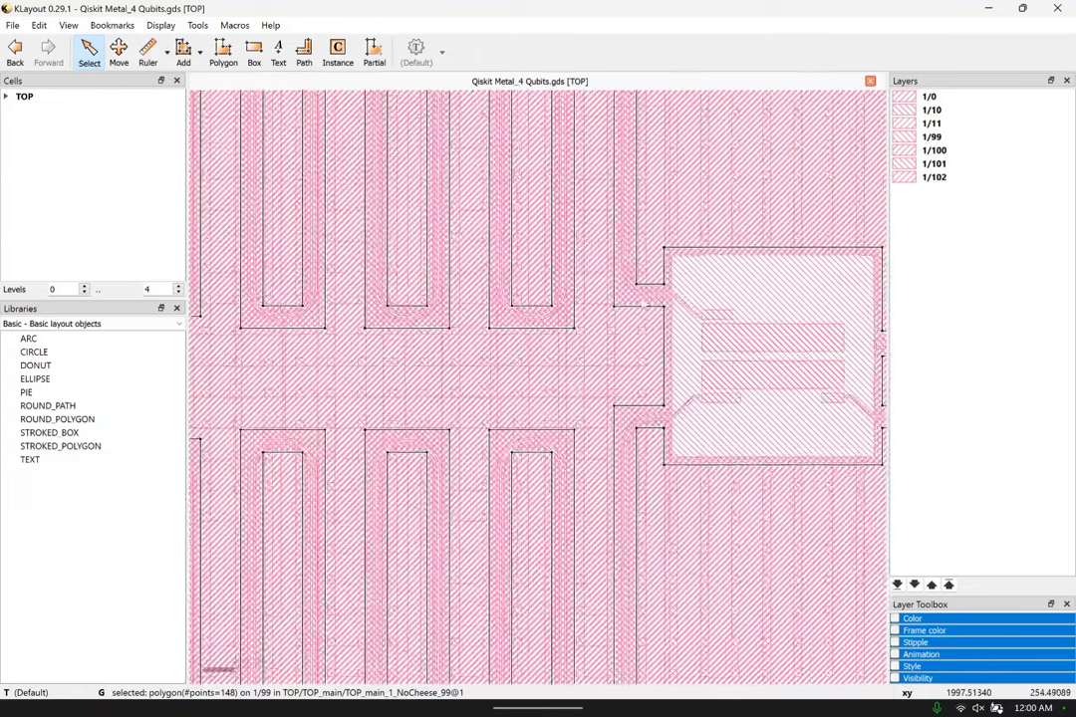
Toggle layer 1/99 visibility repeatedly to compare its coverage, leaving it hidden.
click(912, 181)
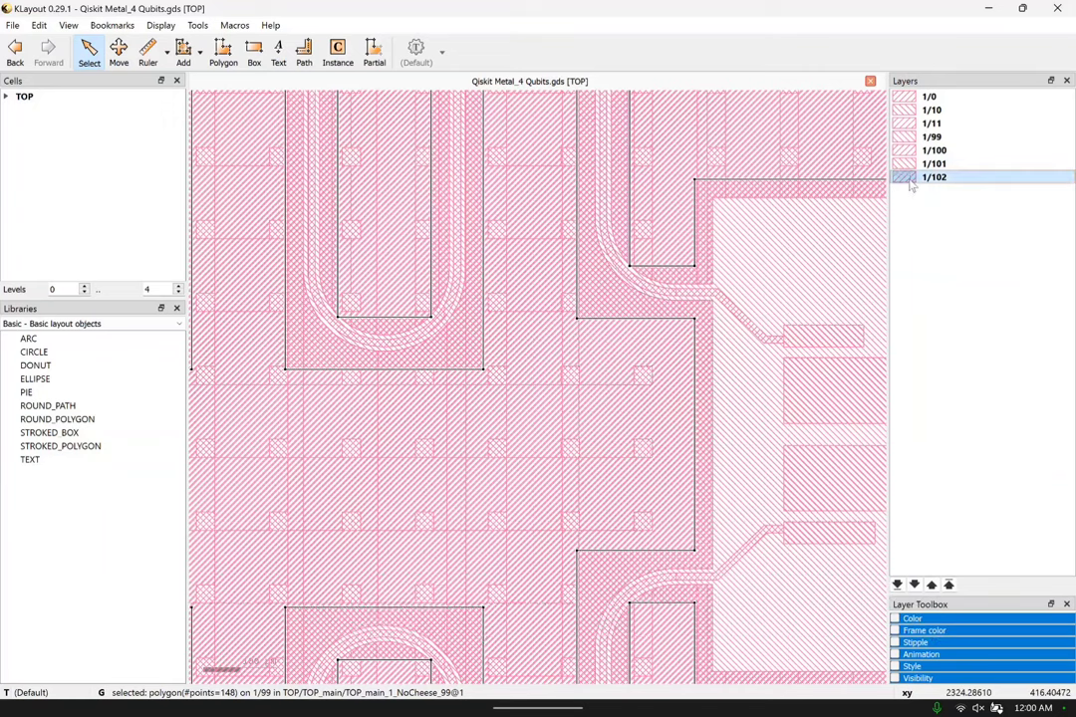
double_click(906, 138)
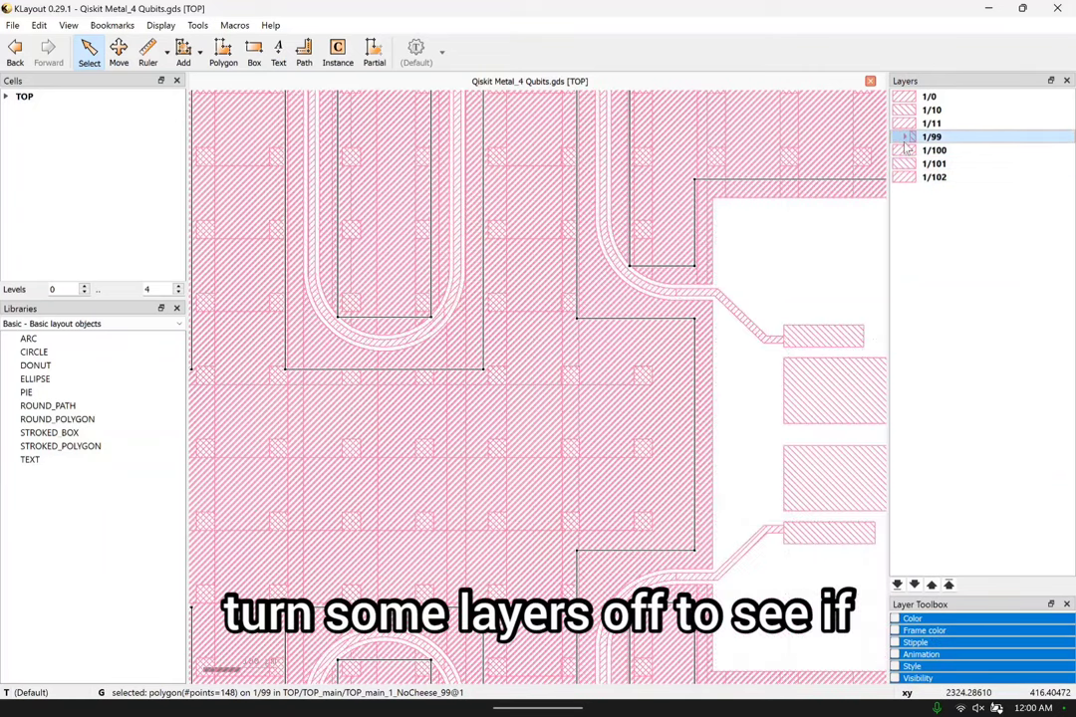
double_click(906, 148)
double_click(906, 145)
double_click(907, 145)
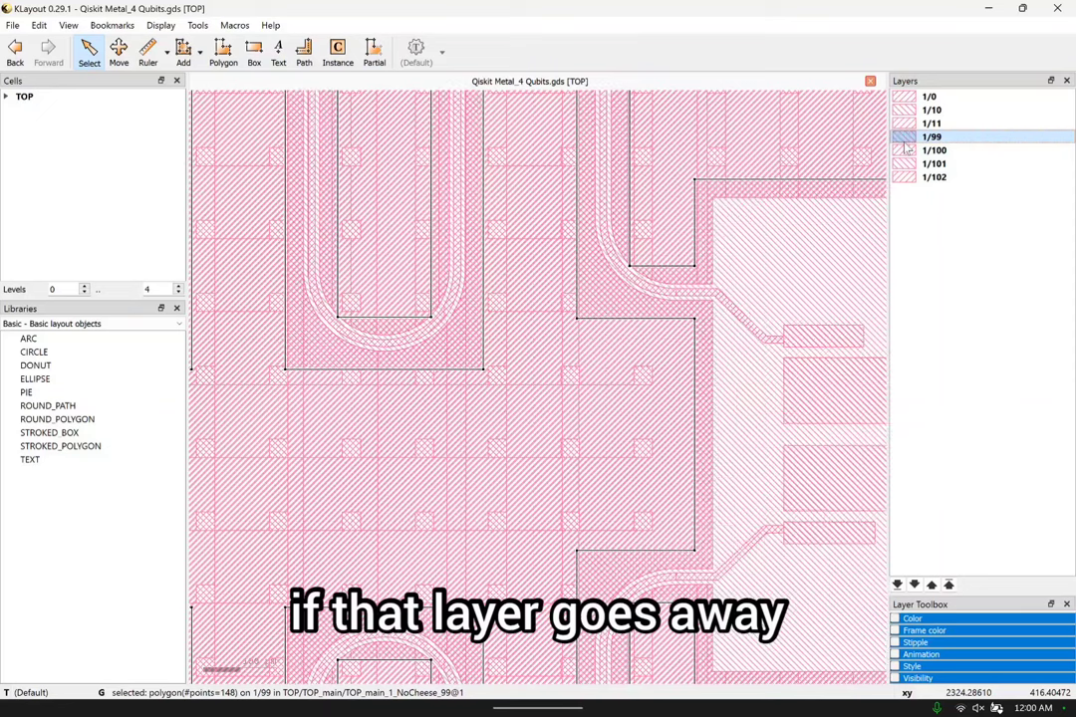
double_click(906, 146)
Delete the selected NoCheese polygon and the 1/99 layer entry, then select a 1/100 Cheese polygon.
key(Delete)
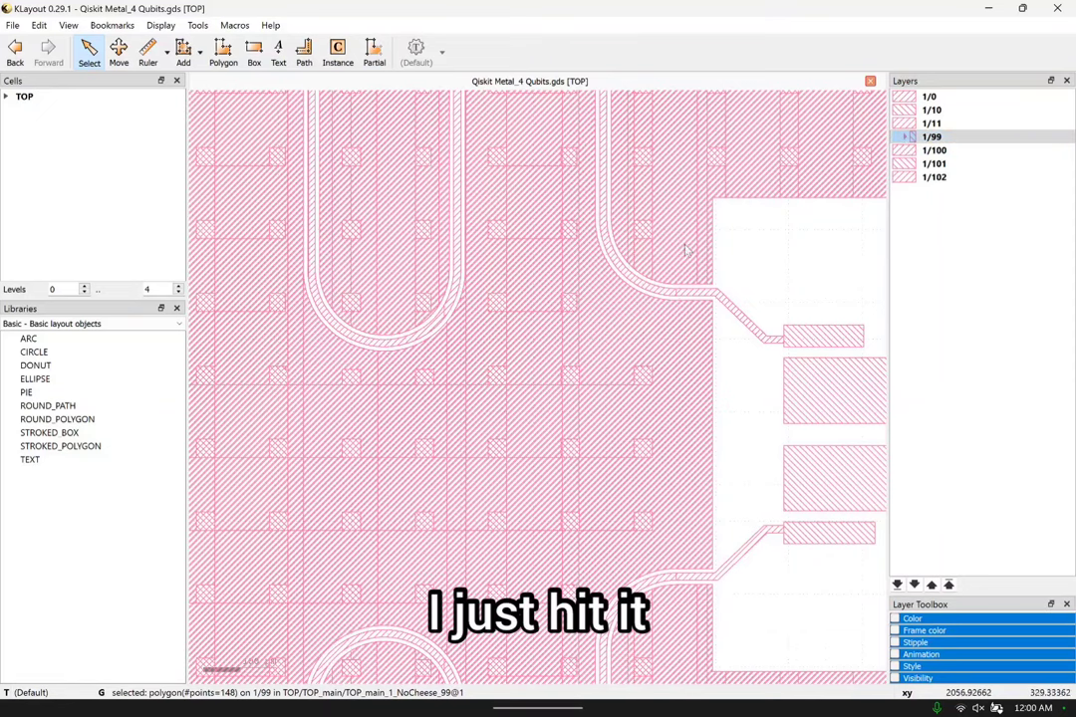
right_click(992, 144)
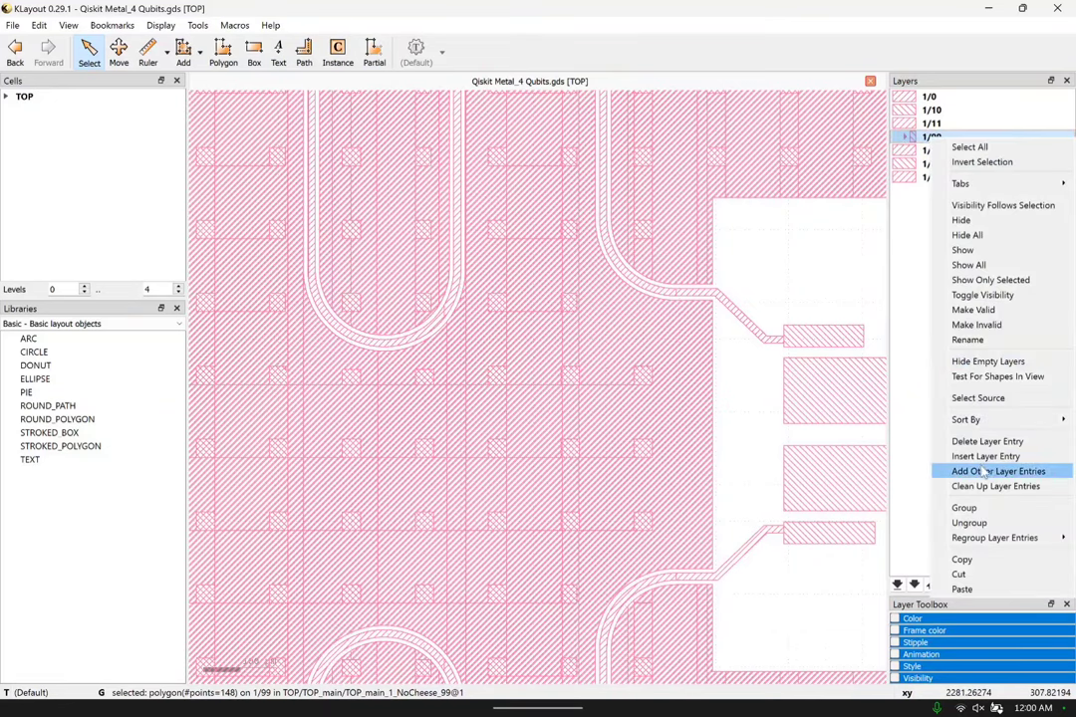
click(984, 441)
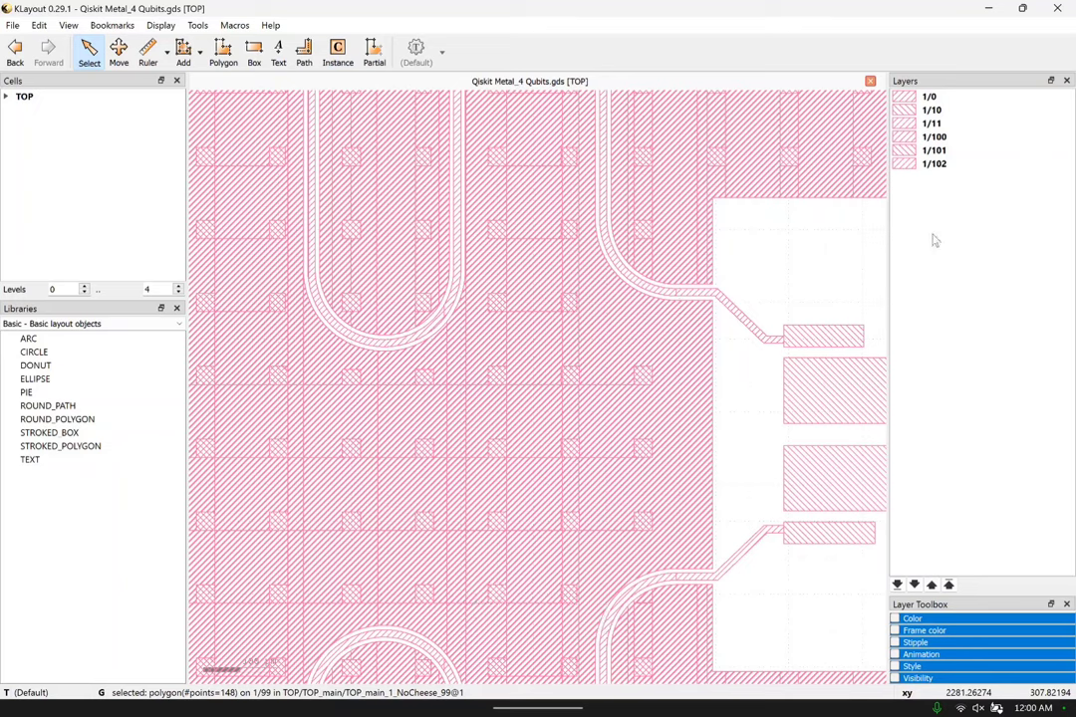
click(590, 207)
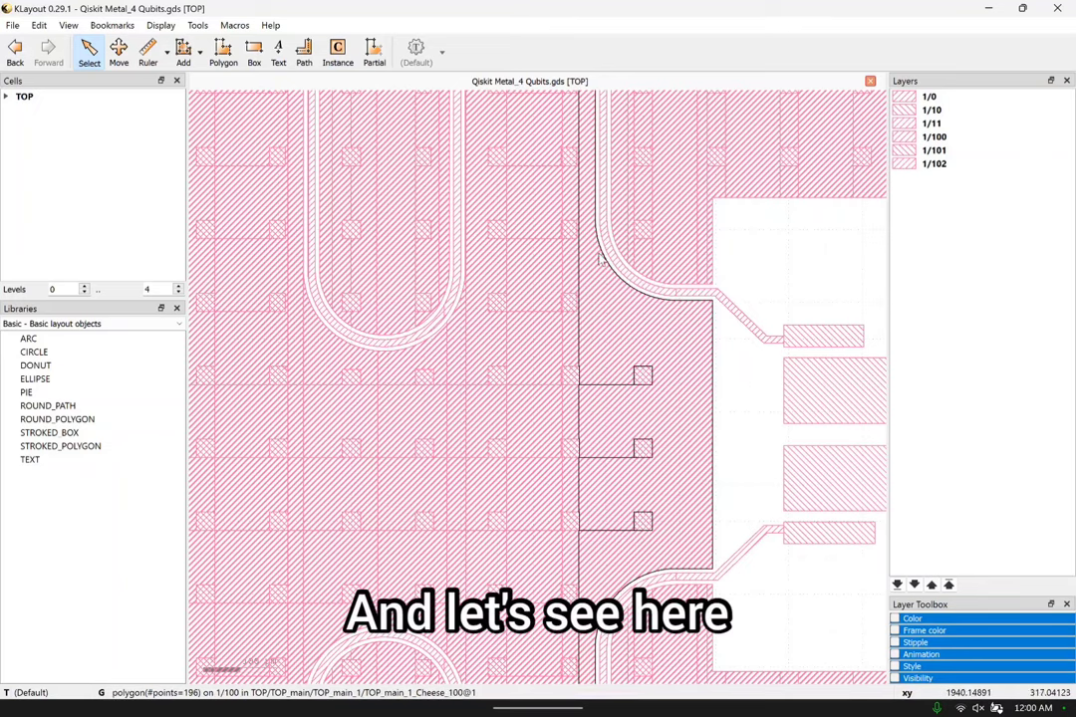
Pan across the Cheese structures and feedline pads while inspecting layers 1/0 through 1/102.
middle_drag(408, 273, 536, 254)
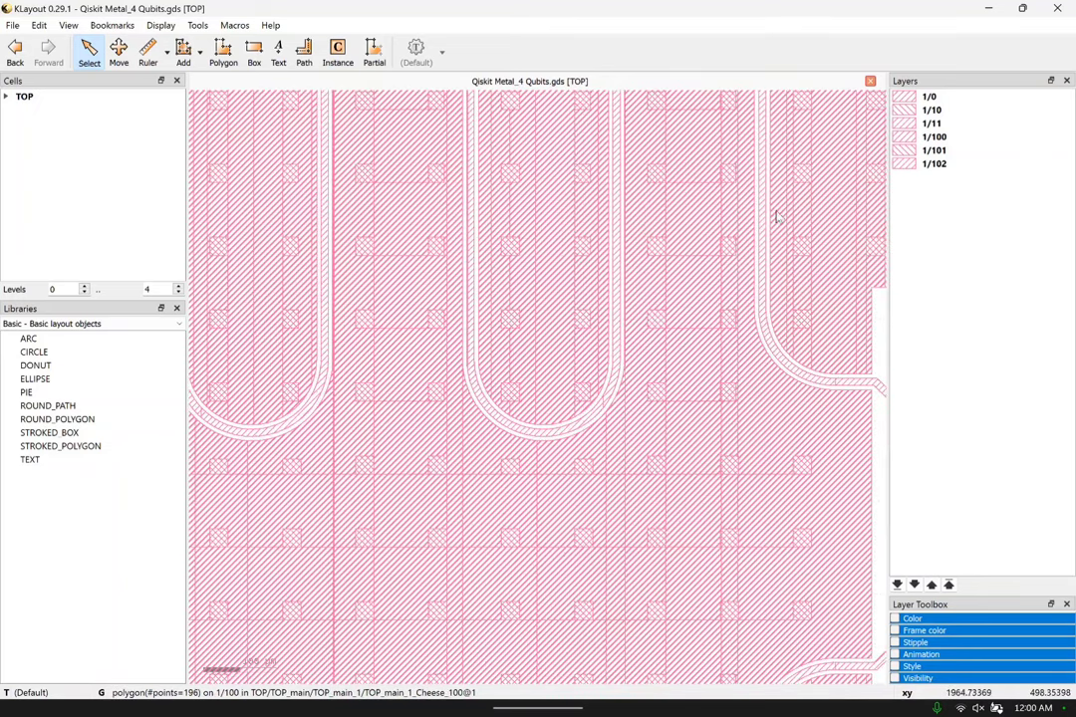
click(928, 96)
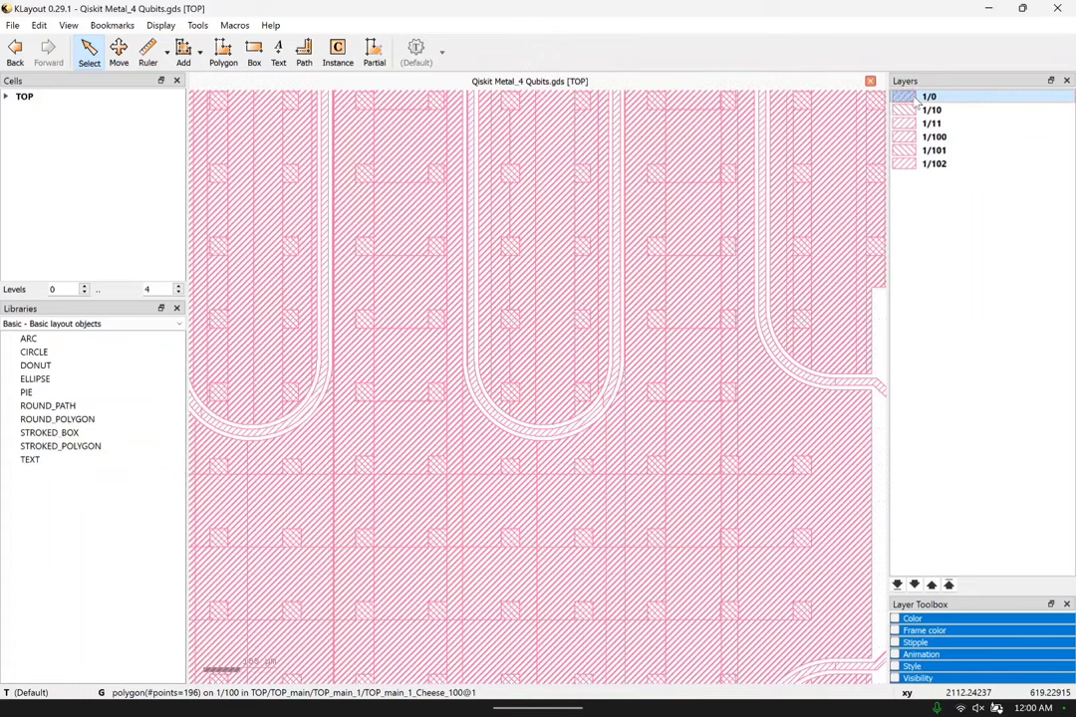
click(926, 110)
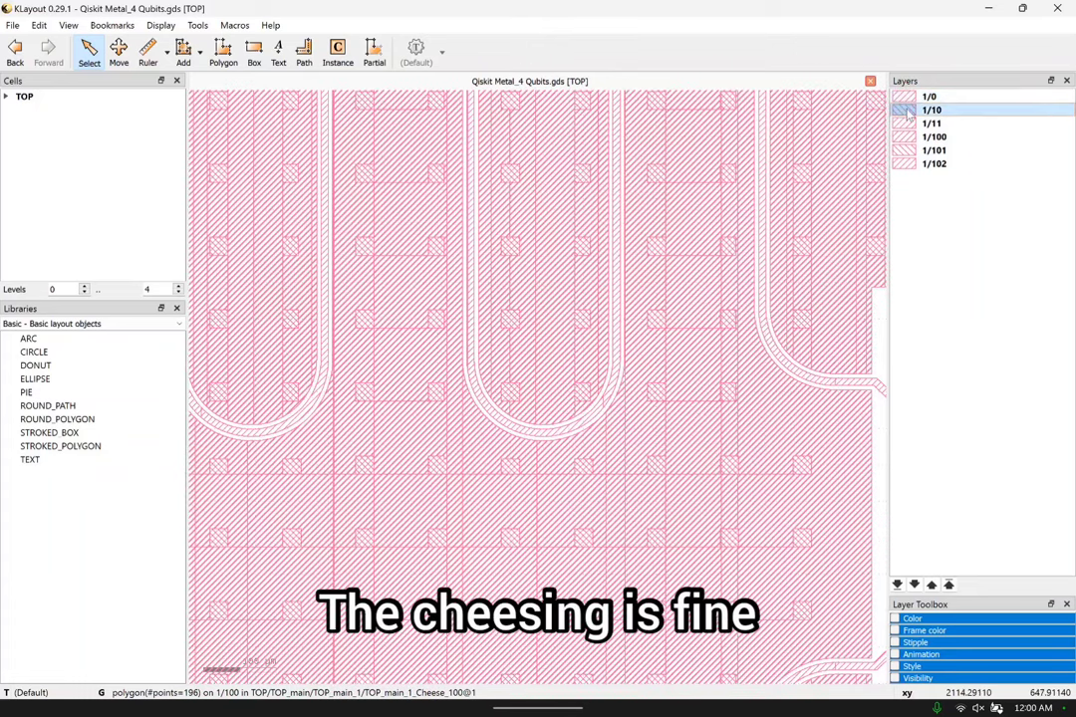
middle_drag(817, 328, 548, 314)
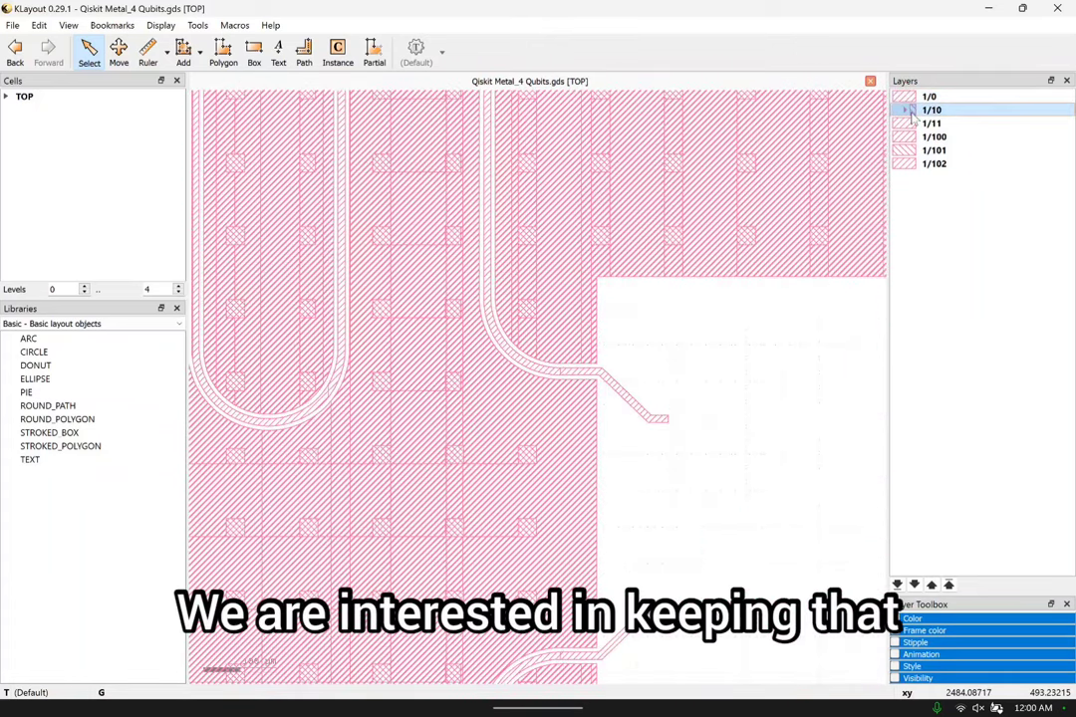
click(912, 123)
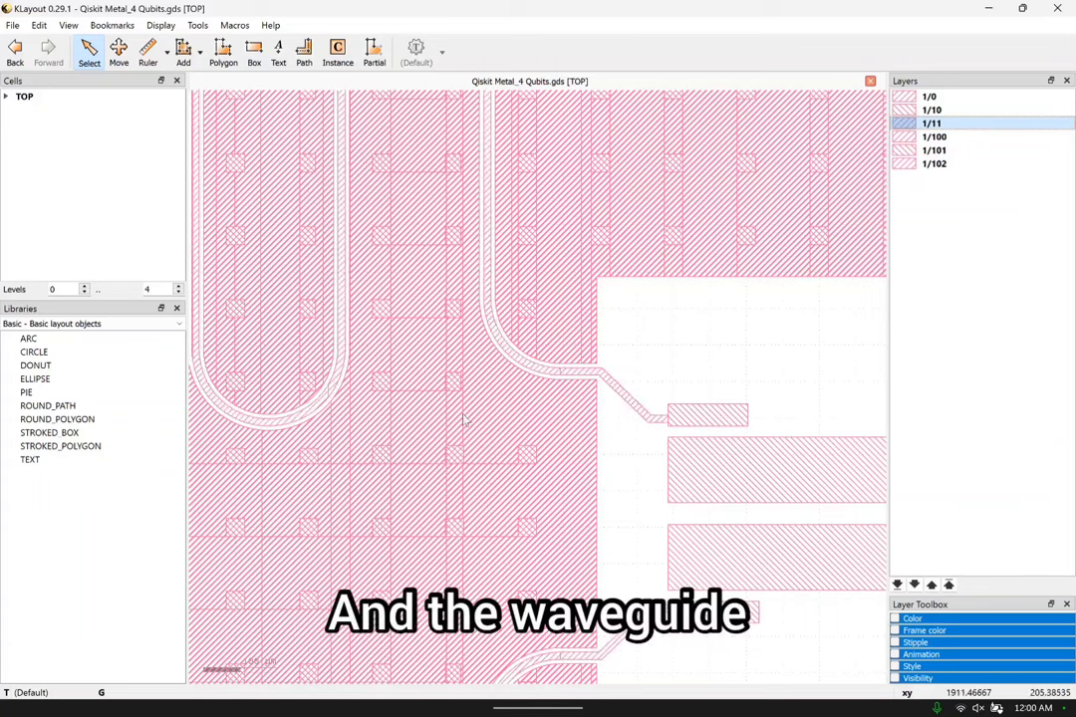
click(906, 136)
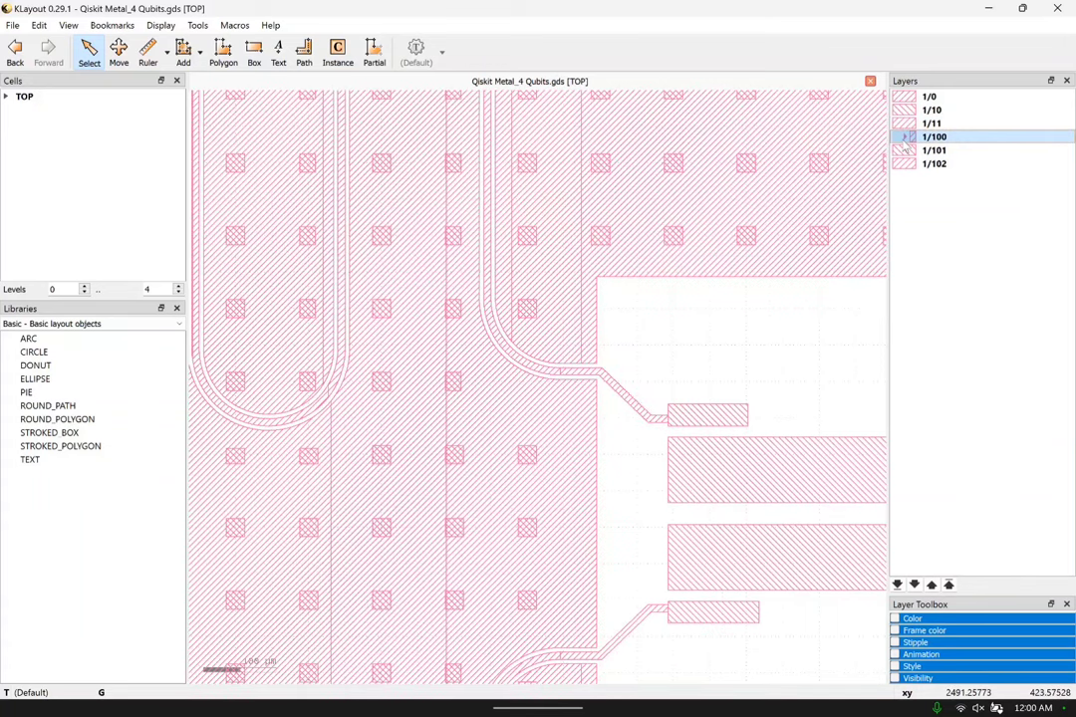
click(912, 151)
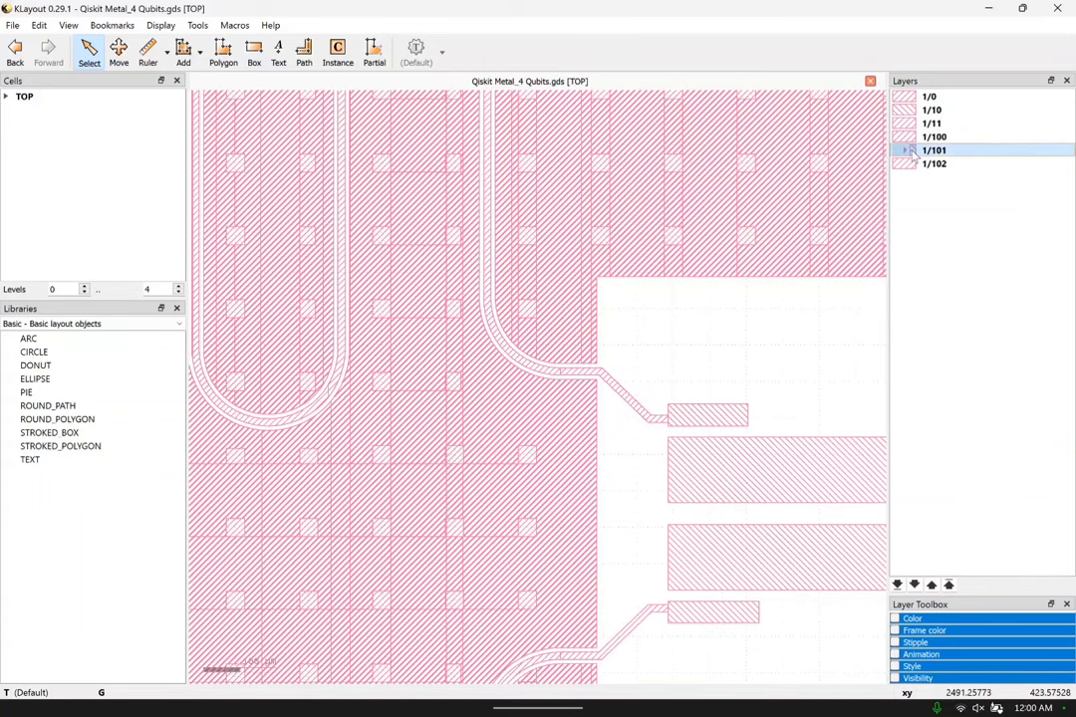
click(909, 165)
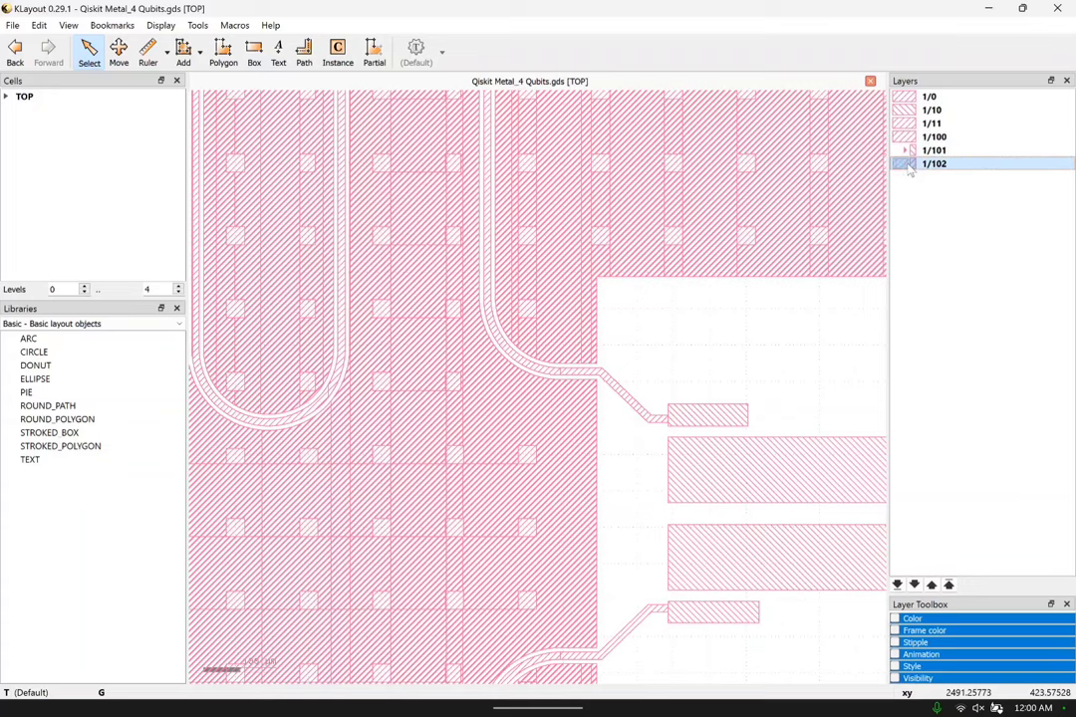
scroll(680, 298, down, 5)
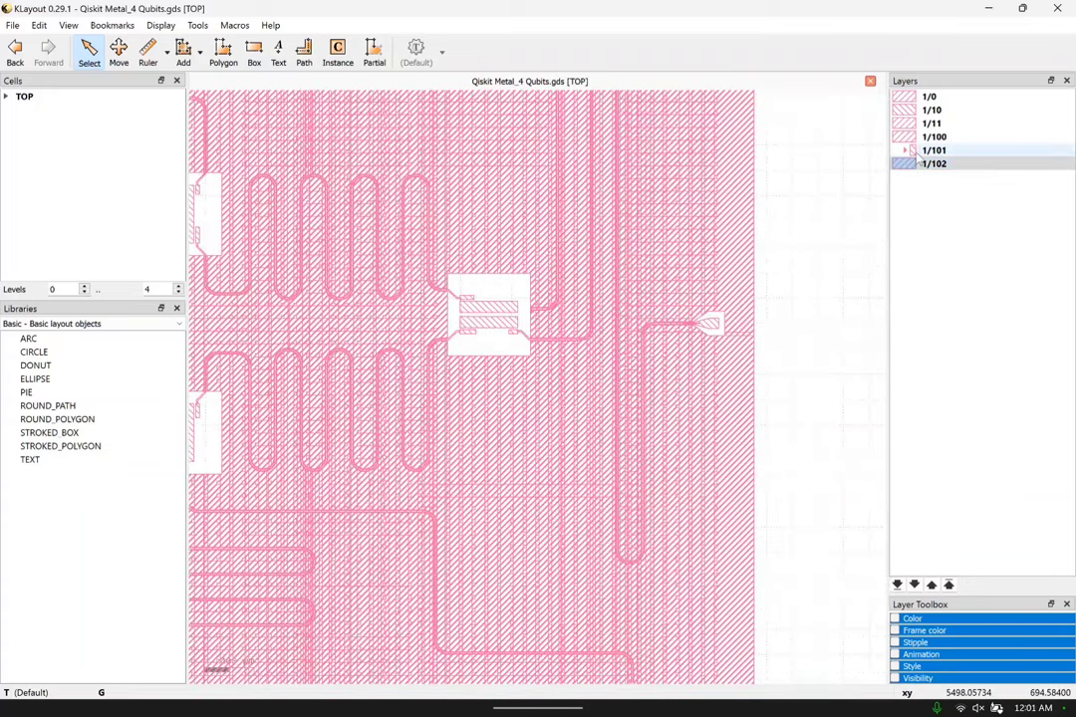
click(908, 167)
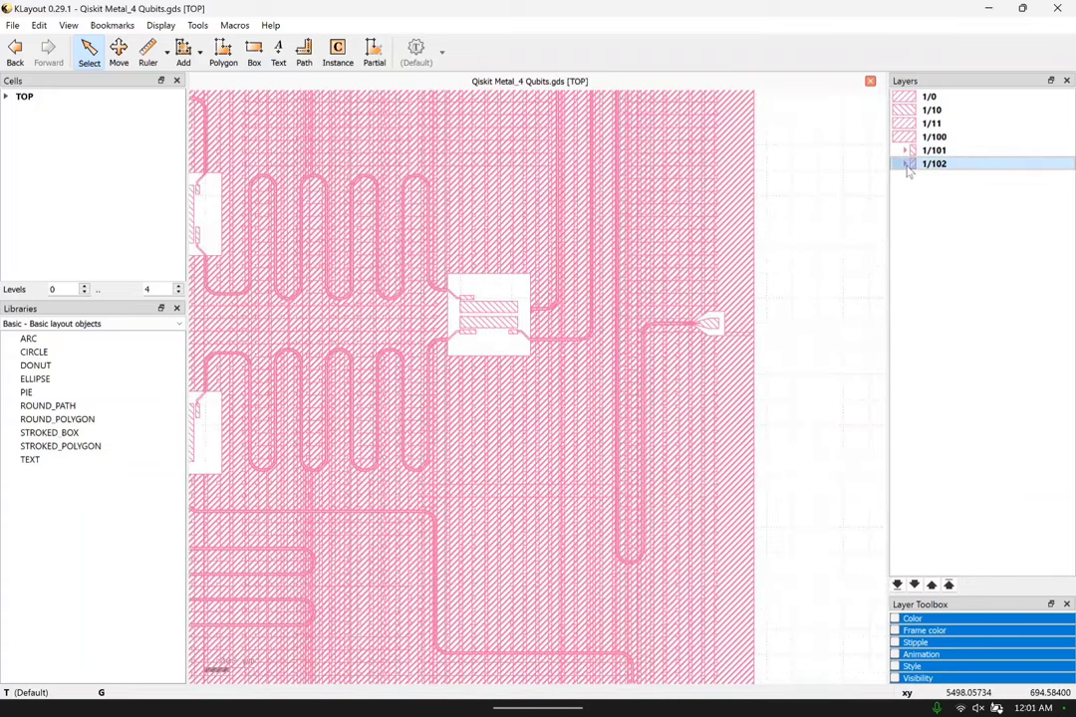
Step back through layers 1/101 to 1/0 and delete the 1/0 layer entry.
click(910, 151)
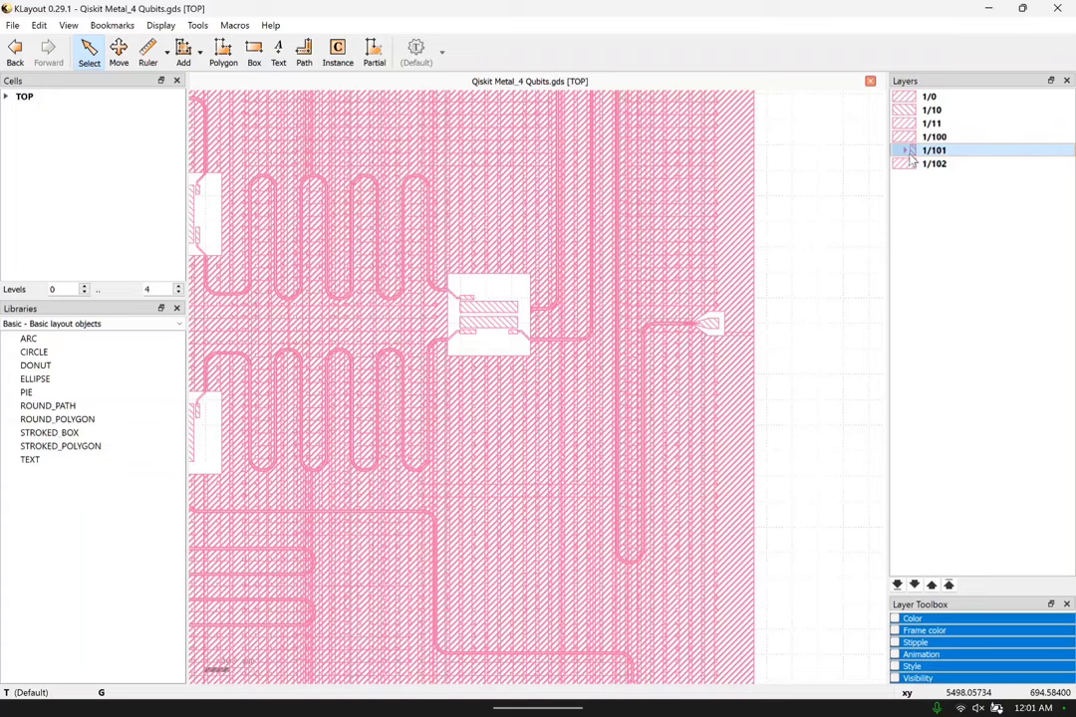
scroll(533, 249, up, 6)
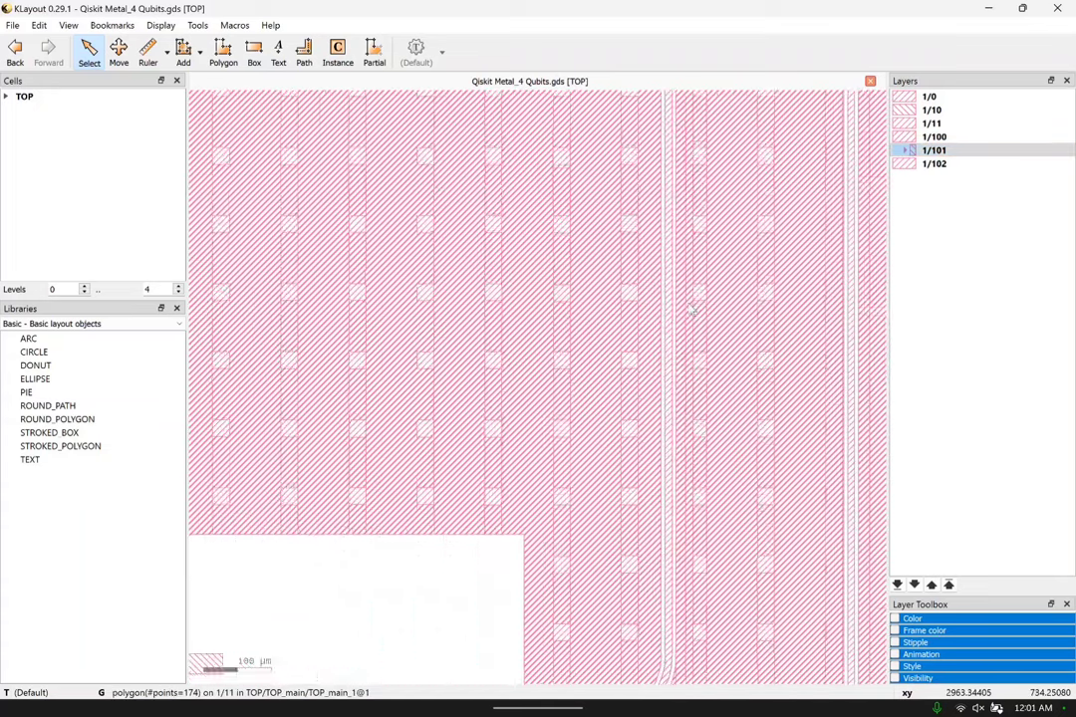
scroll(662, 296, up, 1)
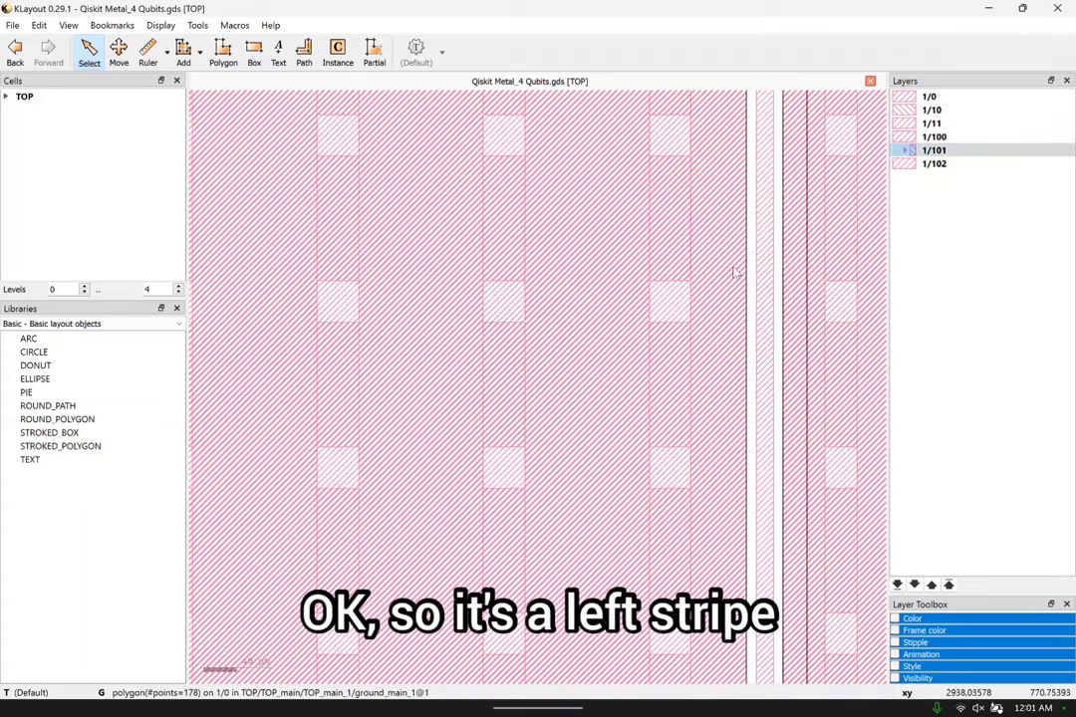
click(911, 138)
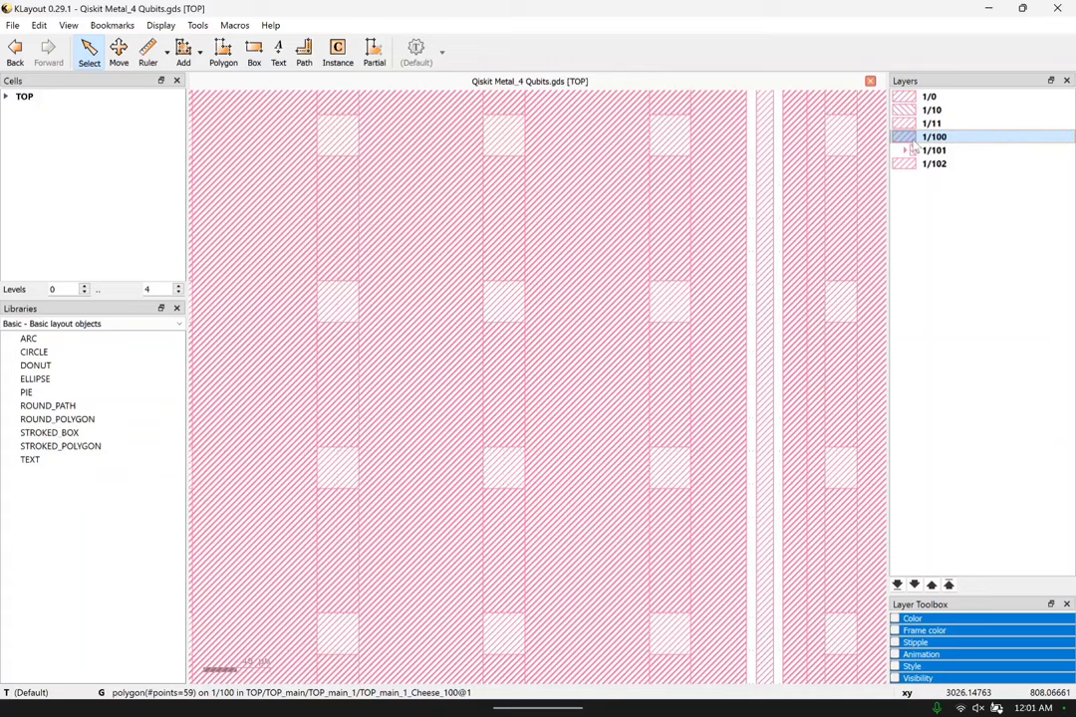
click(910, 124)
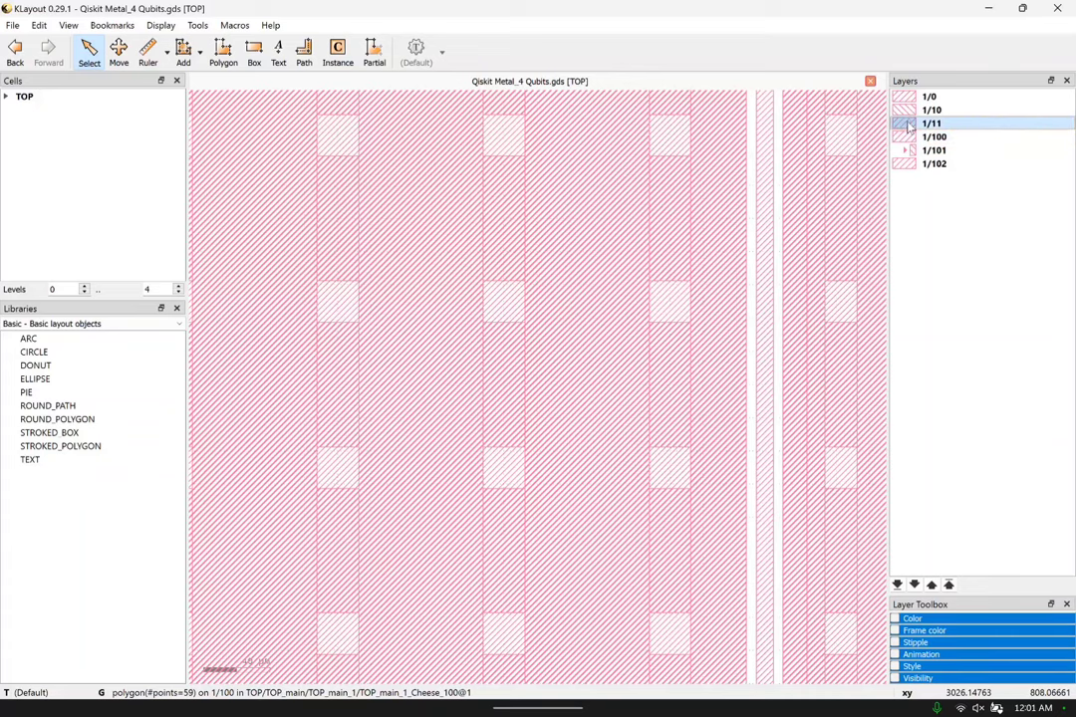
click(910, 99)
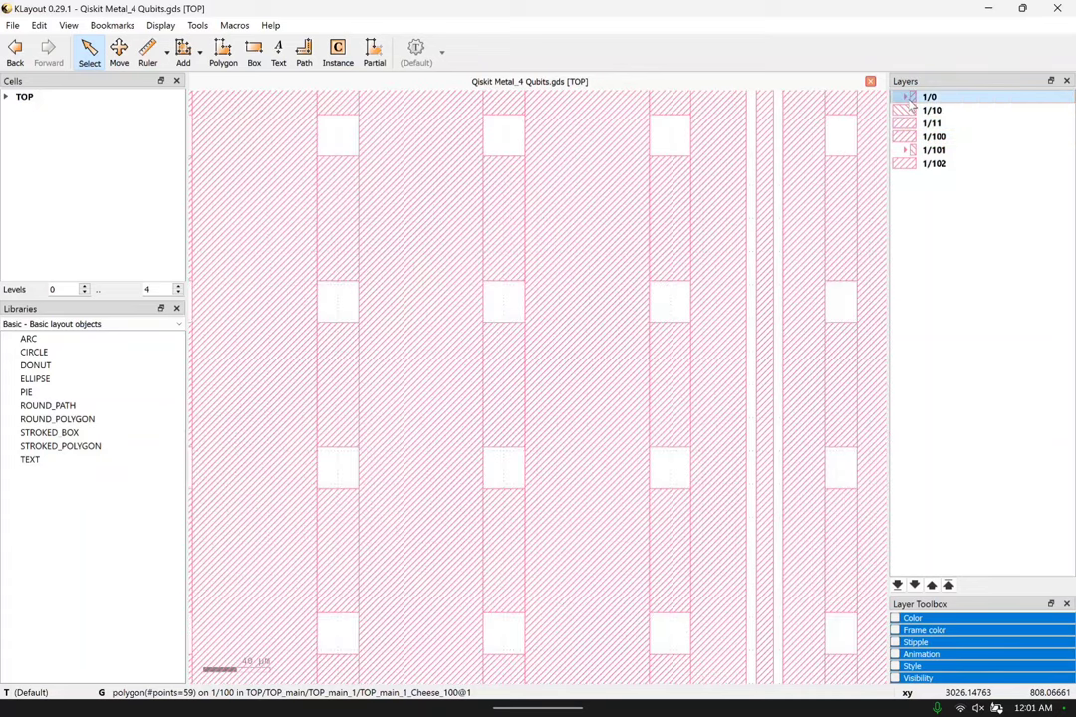
scroll(613, 324, down, 5)
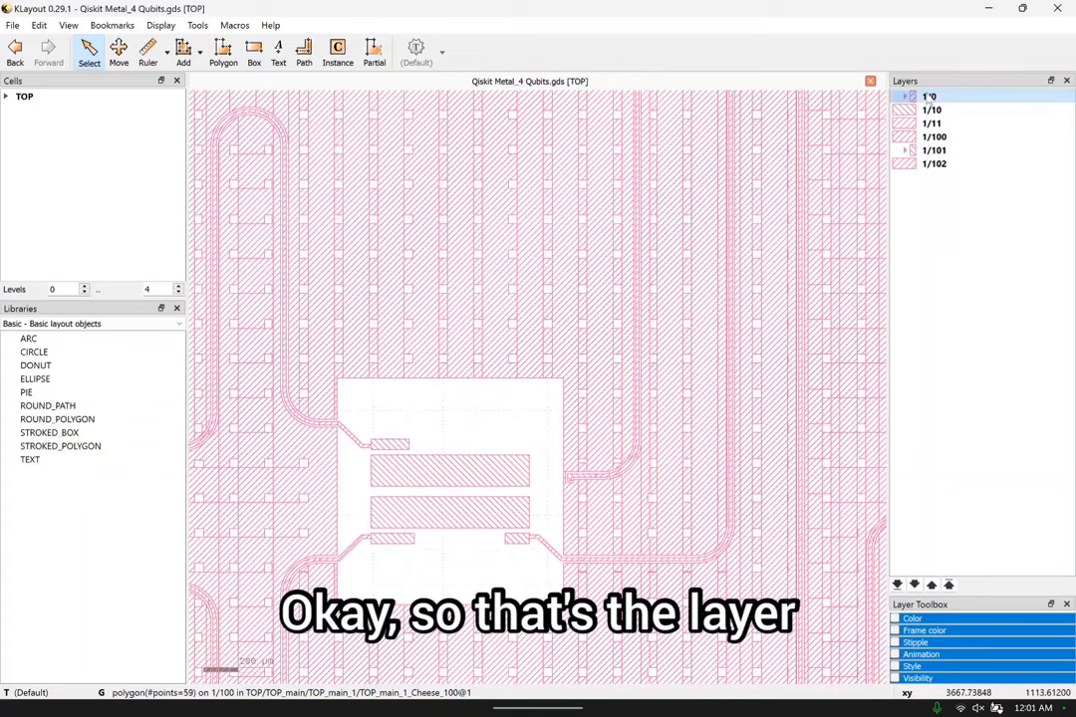
right_click(929, 99)
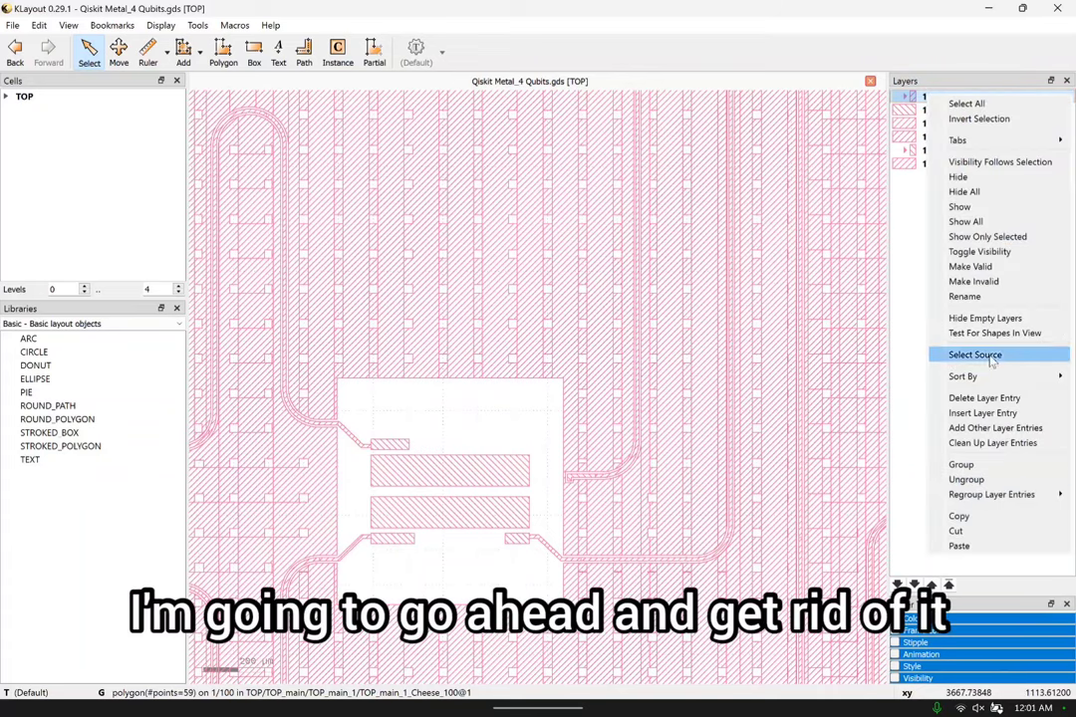
click(984, 399)
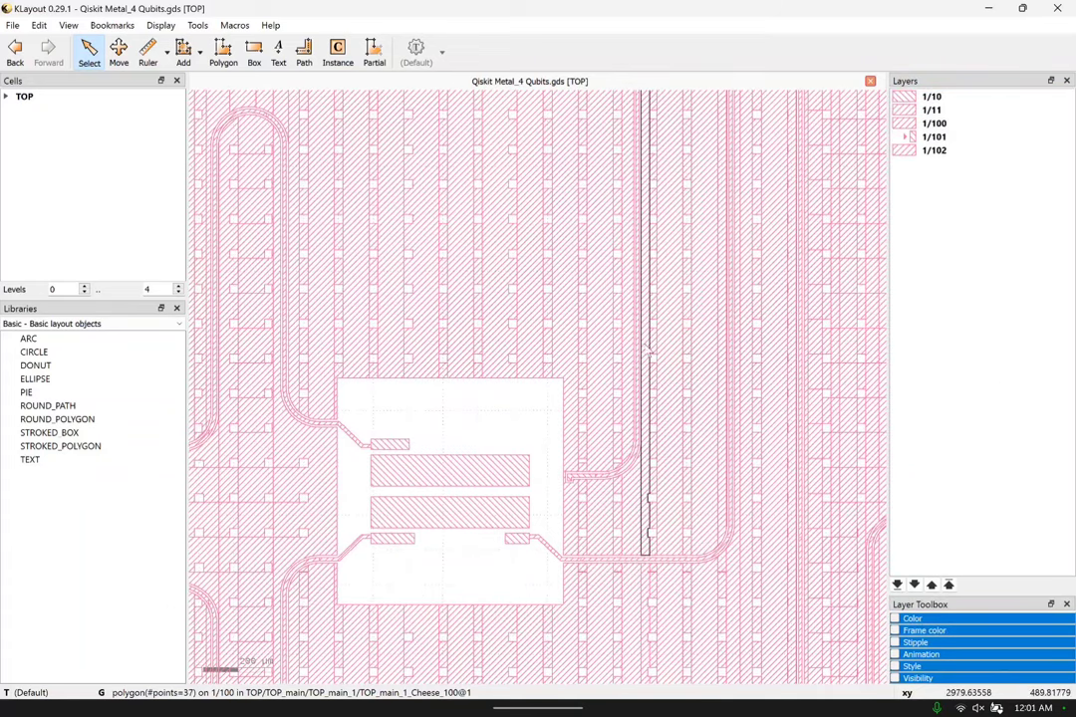
Pan and zoom around the qubit pocket to inspect the remaining layers.
scroll(551, 456, up, 3)
middle_drag(551, 455, 706, 288)
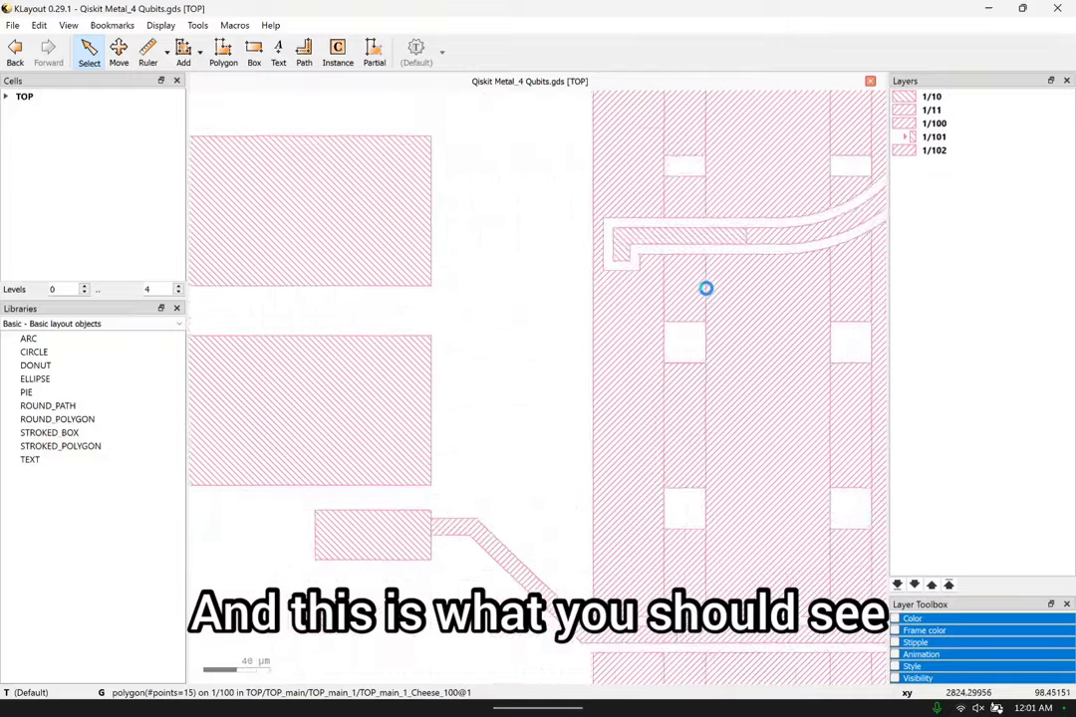
scroll(623, 321, down, 4)
scroll(622, 320, down, 8)
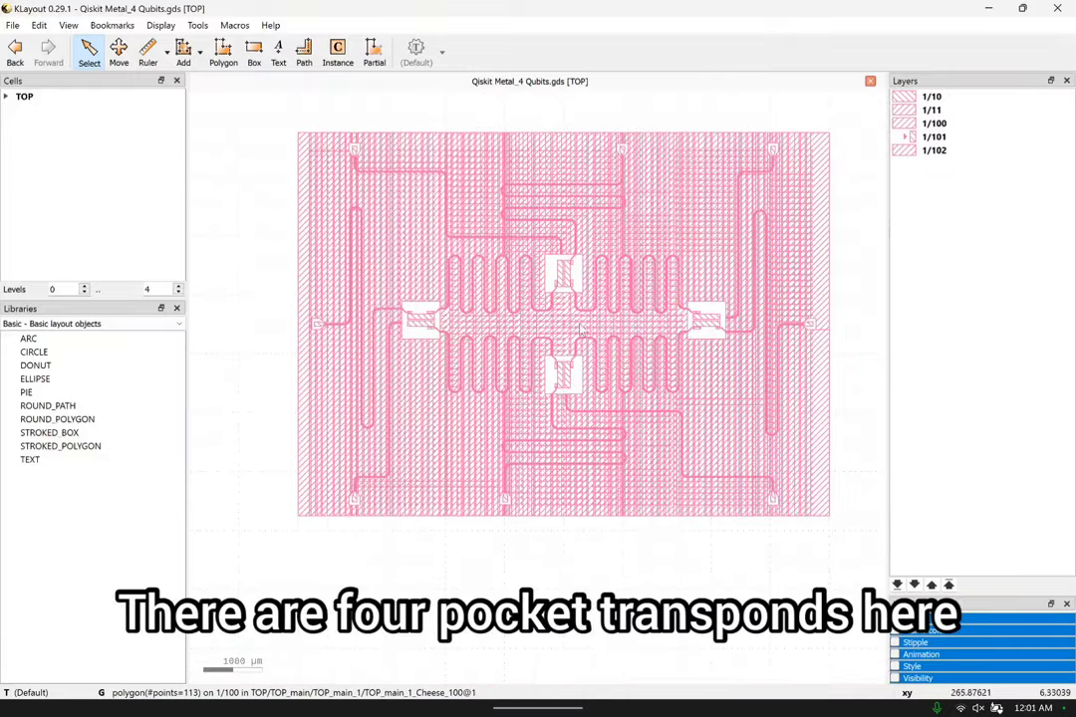
scroll(635, 180, up, 6)
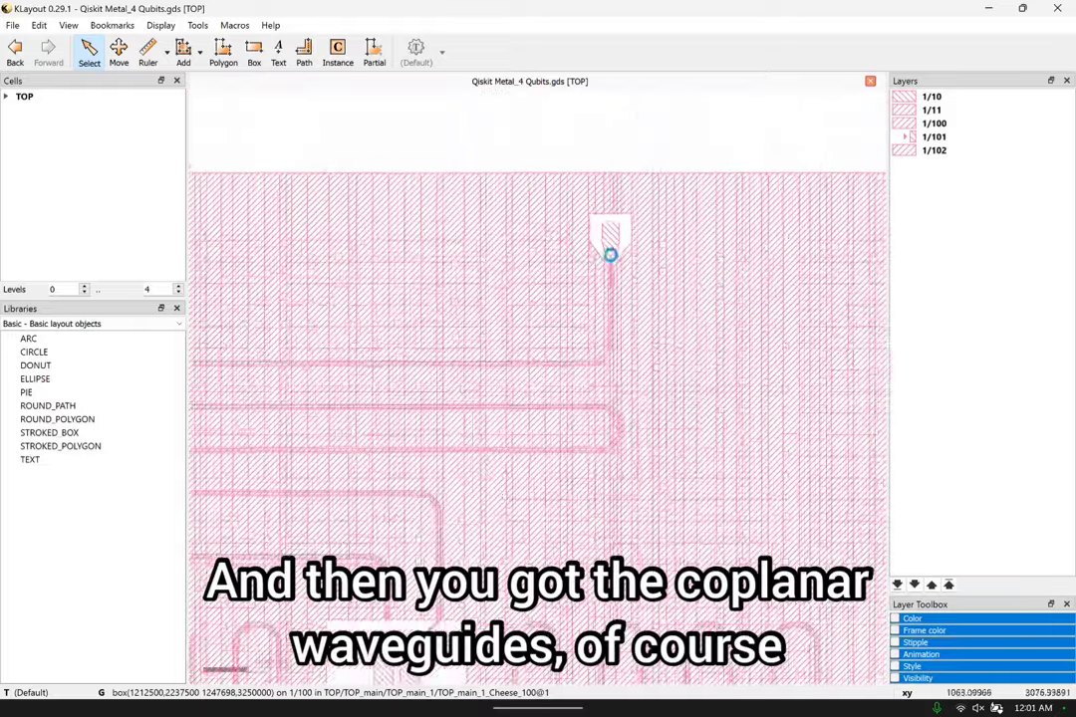
scroll(625, 383, down, 2)
scroll(626, 385, up, 5)
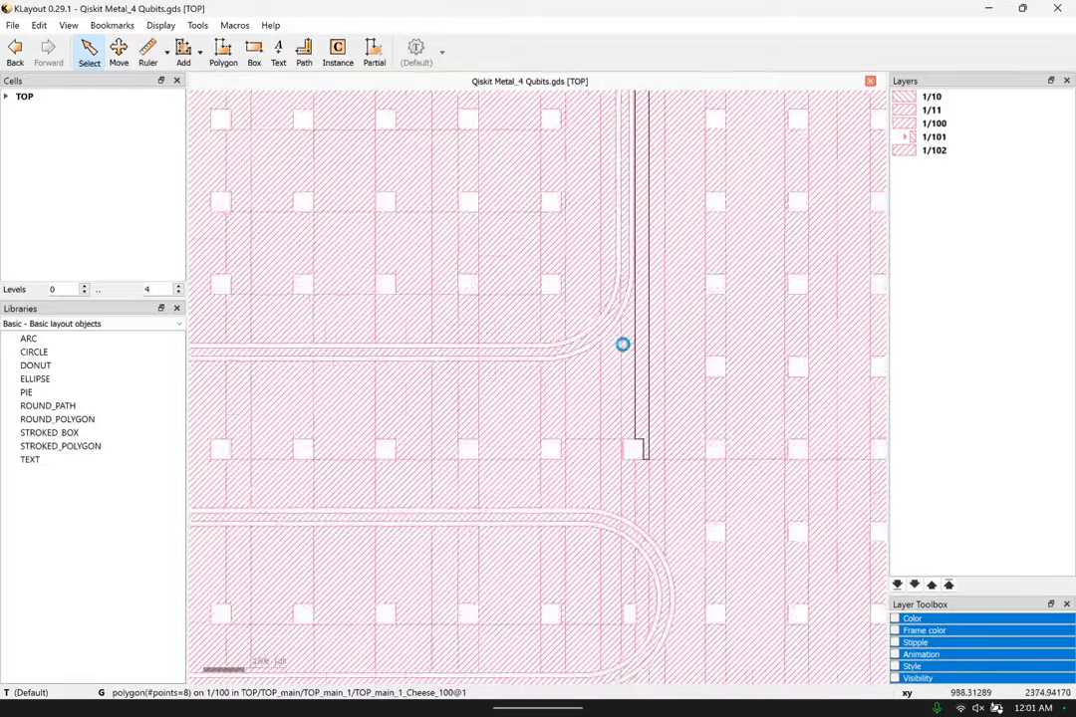
scroll(558, 274, down, 5)
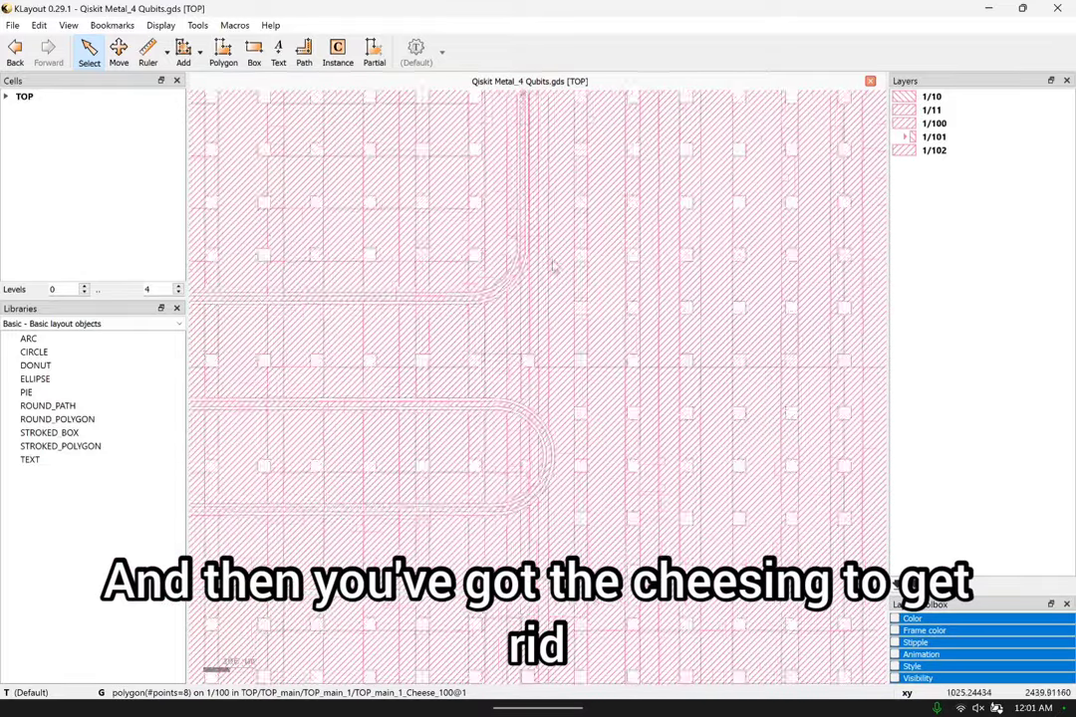
scroll(609, 213, down, 6)
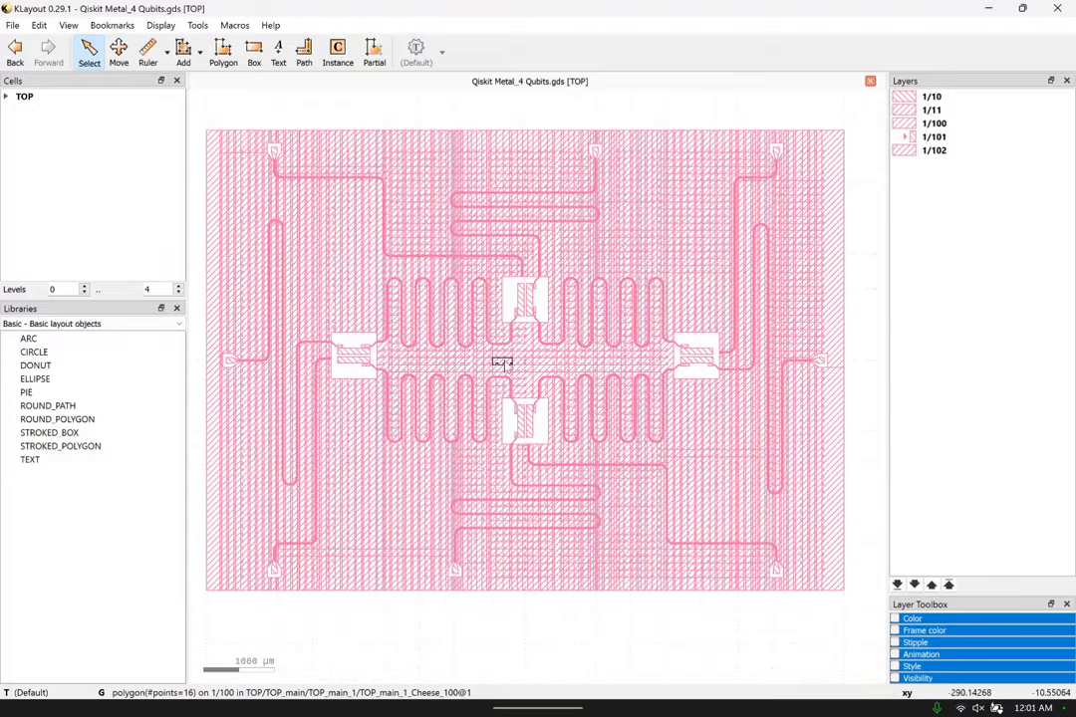
Delete the 1/101 layer entry, dismissing a stray context menu with Escape.
click(915, 139)
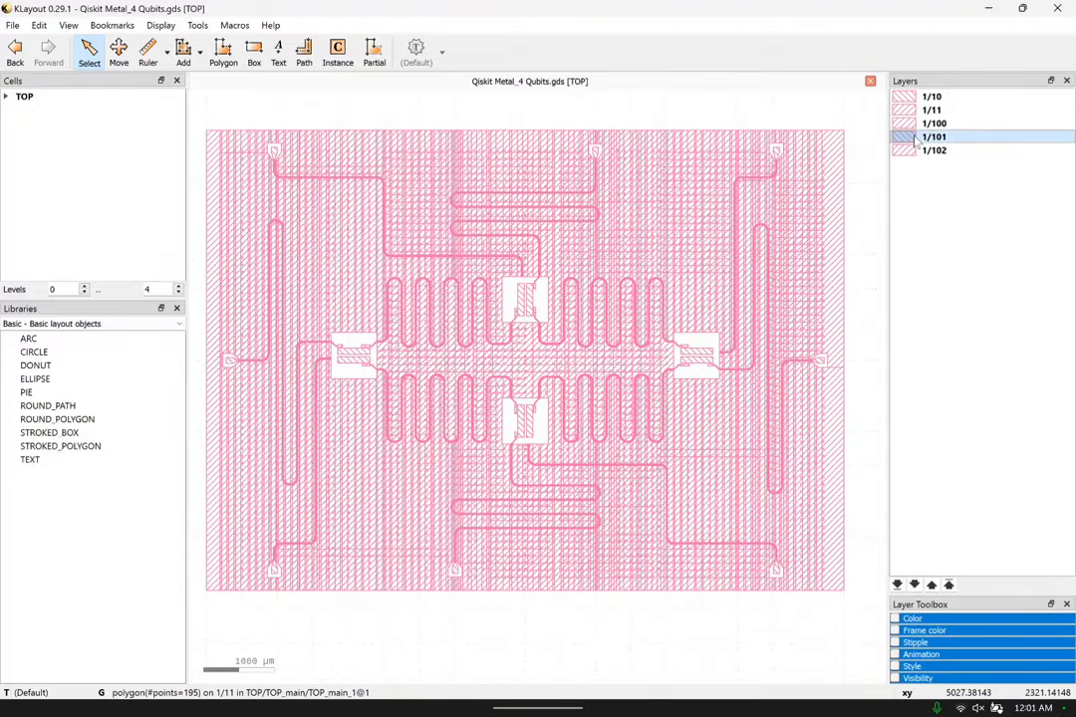
right_click(934, 138)
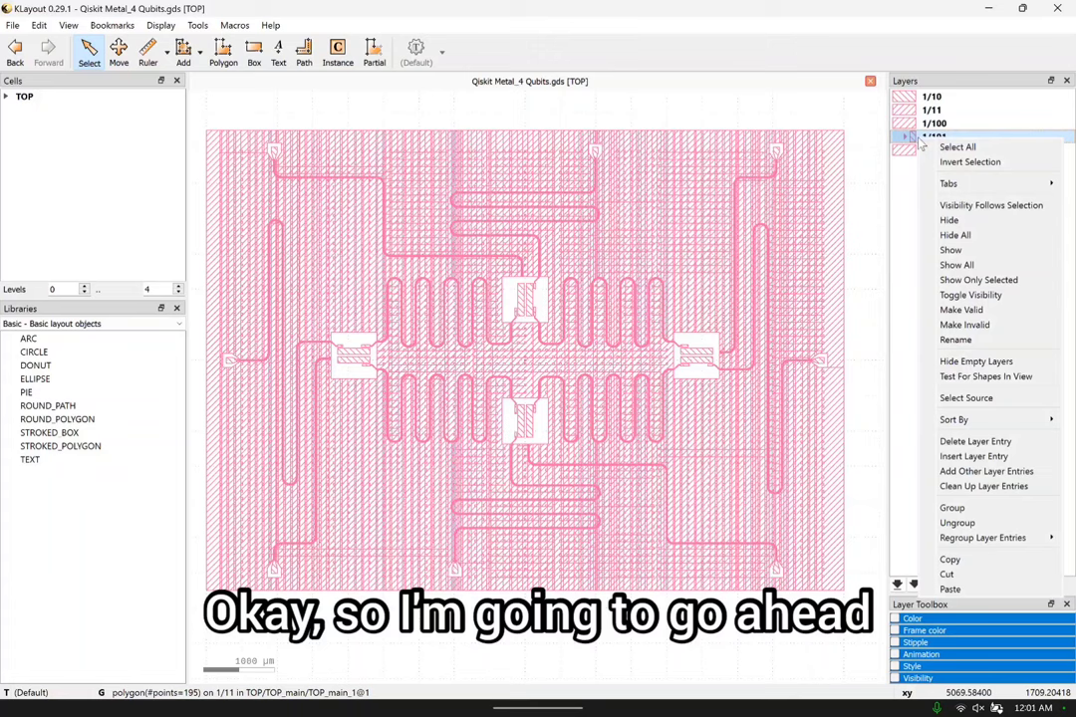
click(975, 441)
right_click(965, 380)
key(Escape)
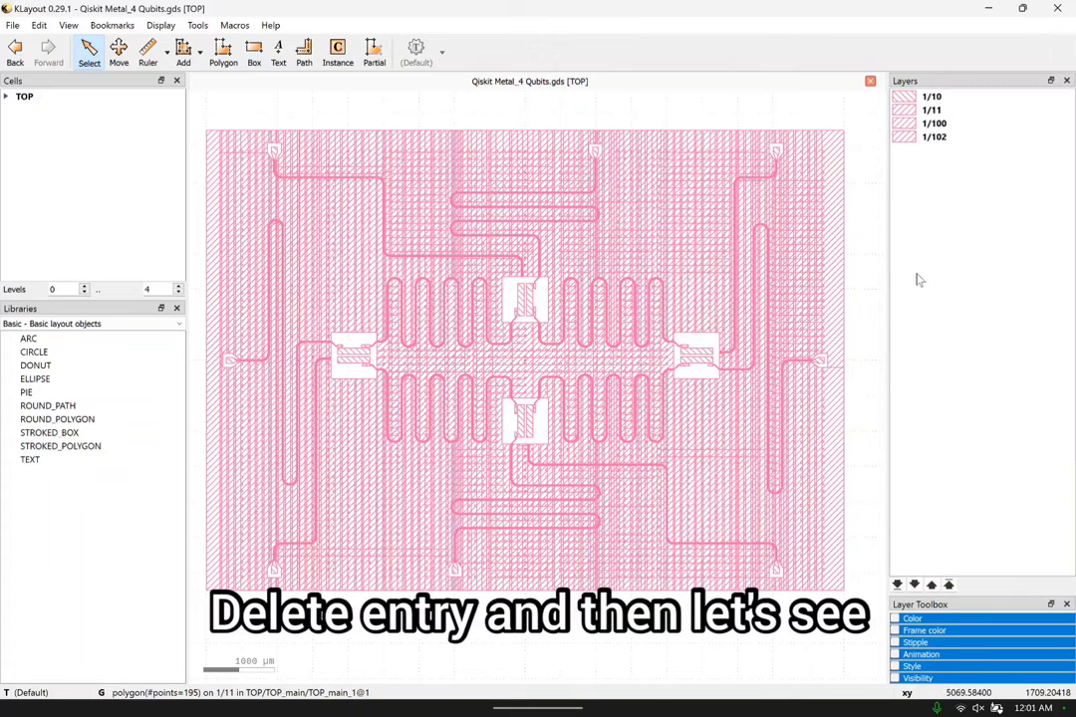
Zoom in on a qubit's two large pads, zoom back out, and open the Tools menu.
scroll(582, 344, up, 10)
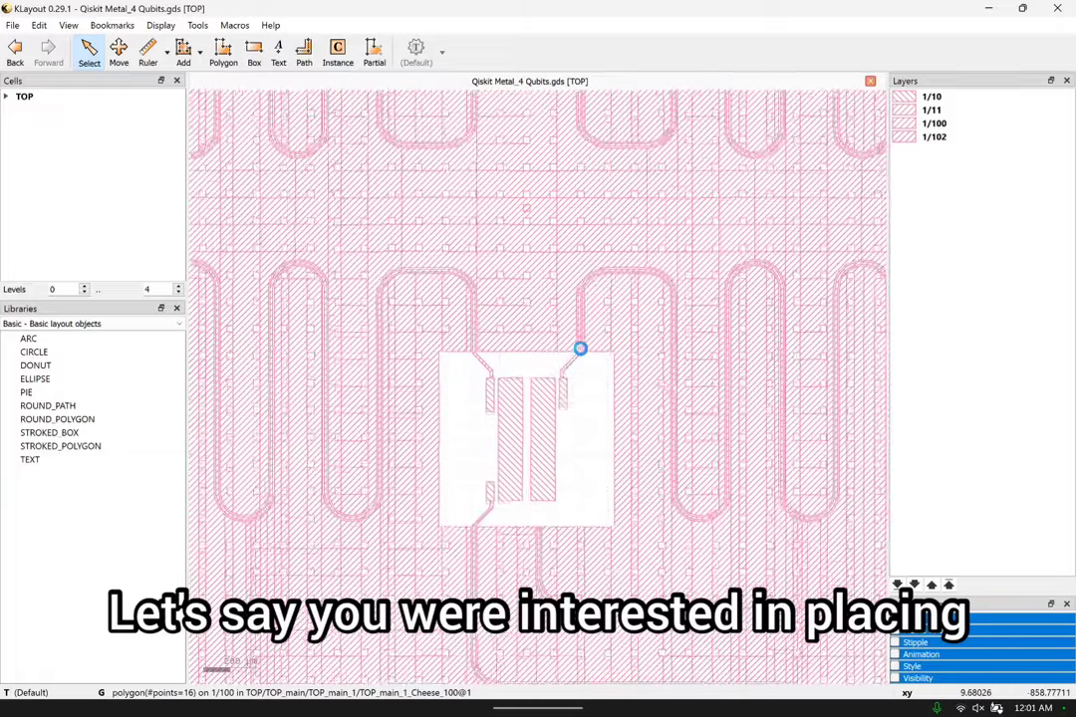
scroll(516, 378, up, 5)
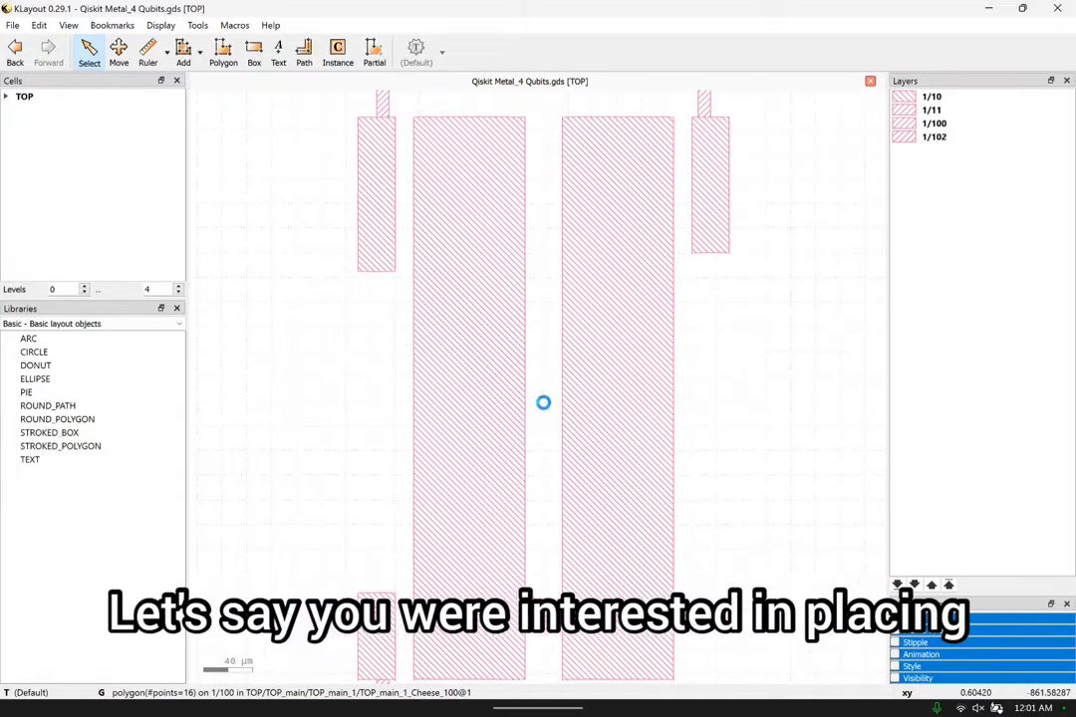
click(113, 324)
click(113, 334)
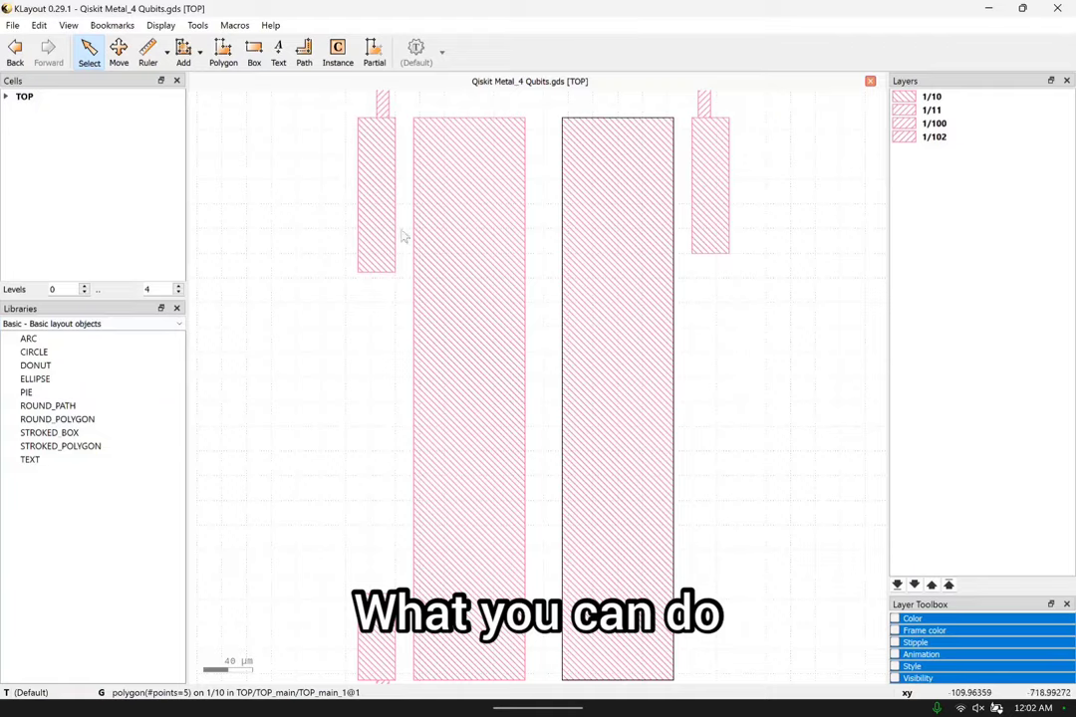
scroll(438, 308, down, 8)
scroll(484, 292, up, 2)
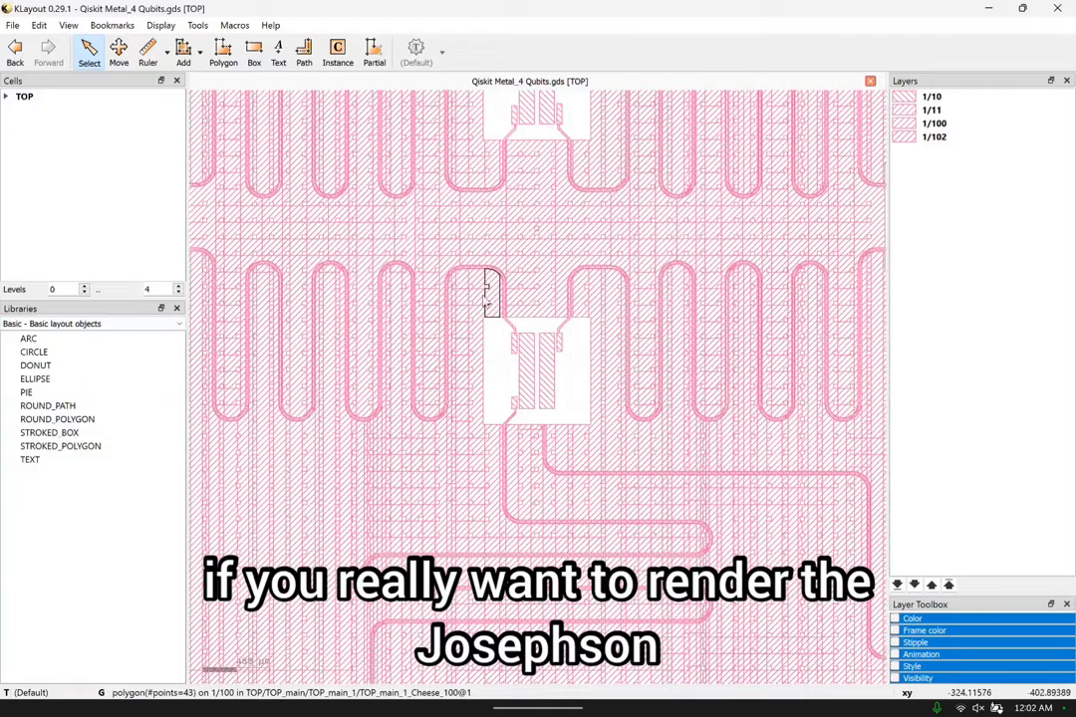
click(199, 26)
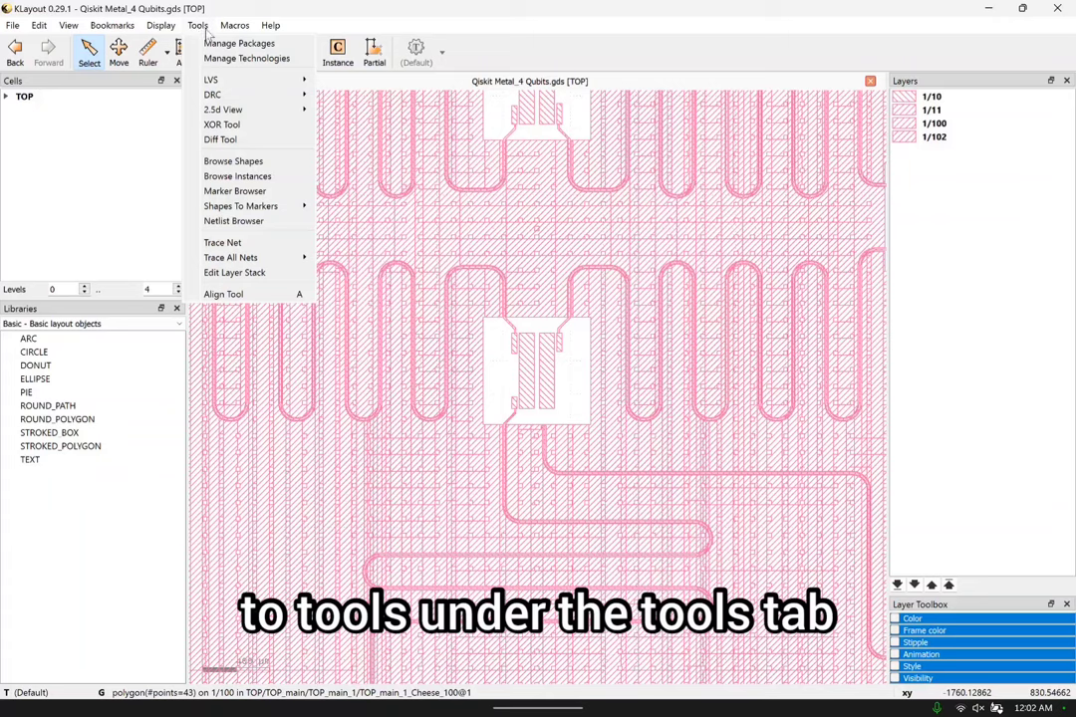
Install the KQCircuits 4.8.2 package through the package manager.
click(237, 43)
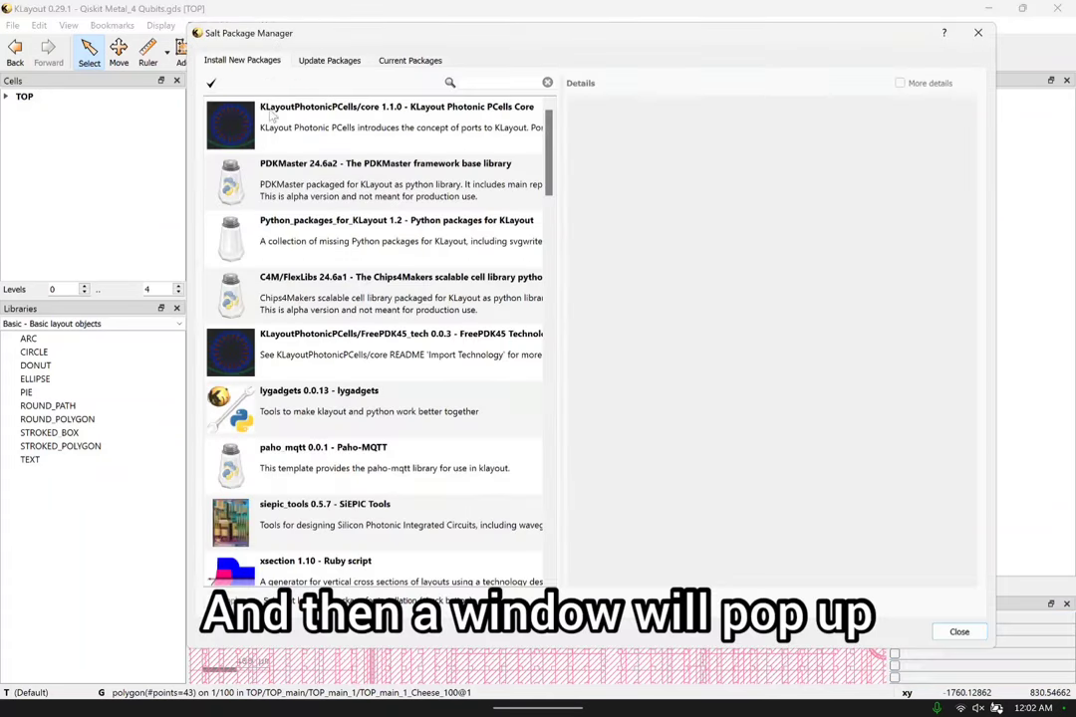
scroll(261, 373, down, 3)
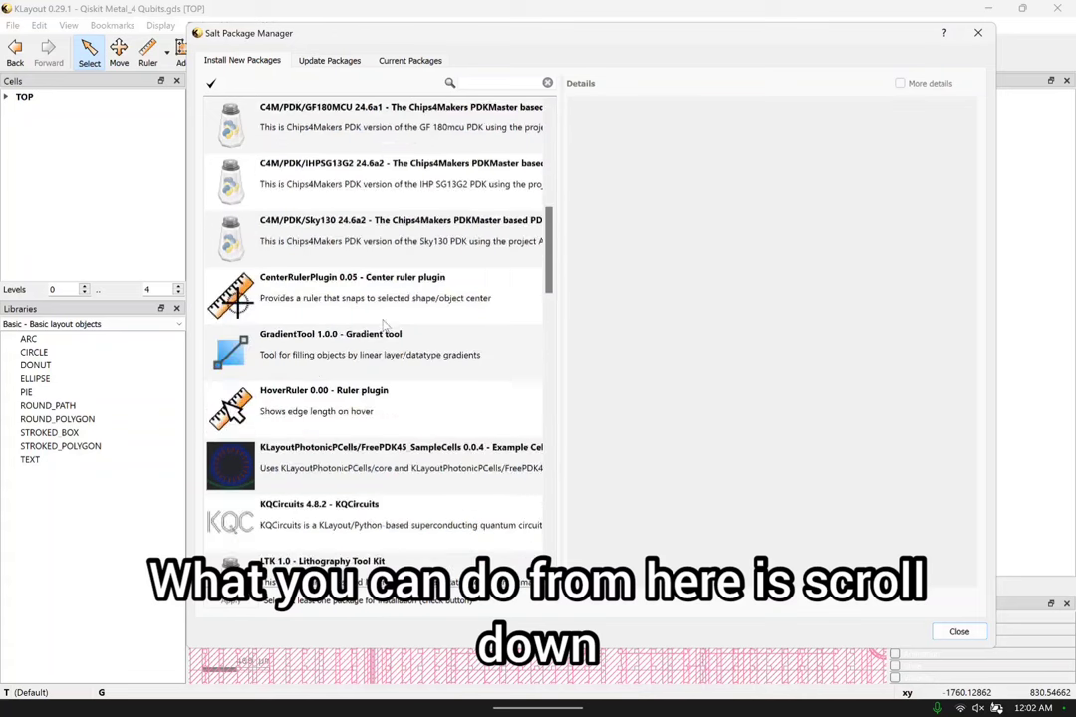
scroll(383, 323, down, 2)
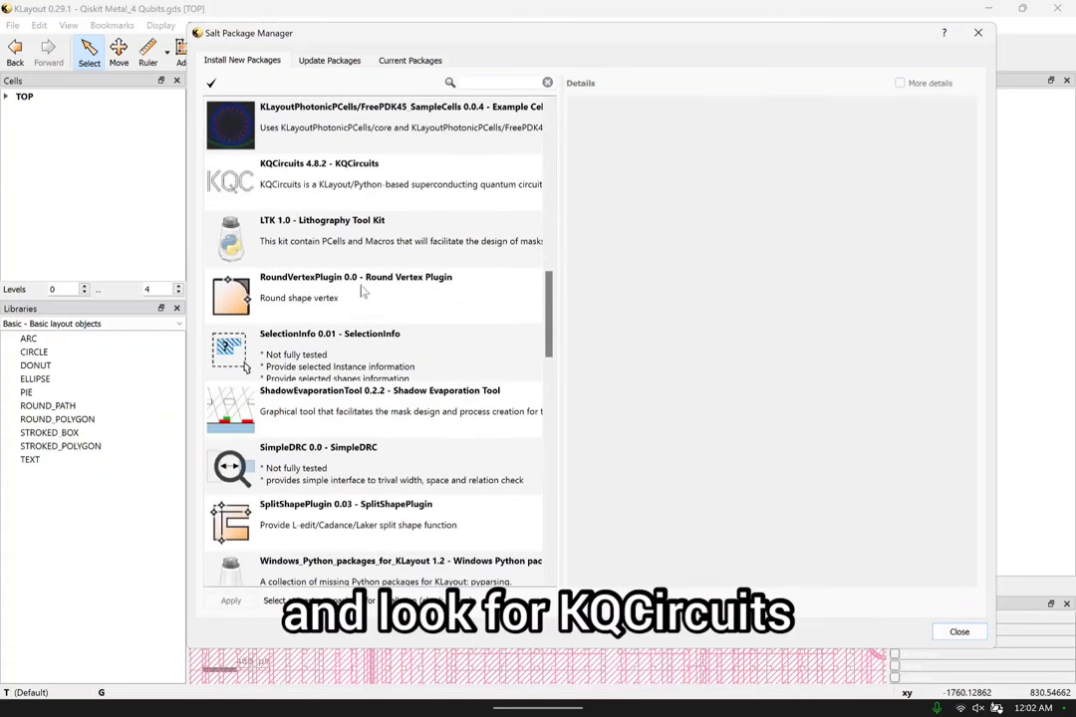
click(374, 184)
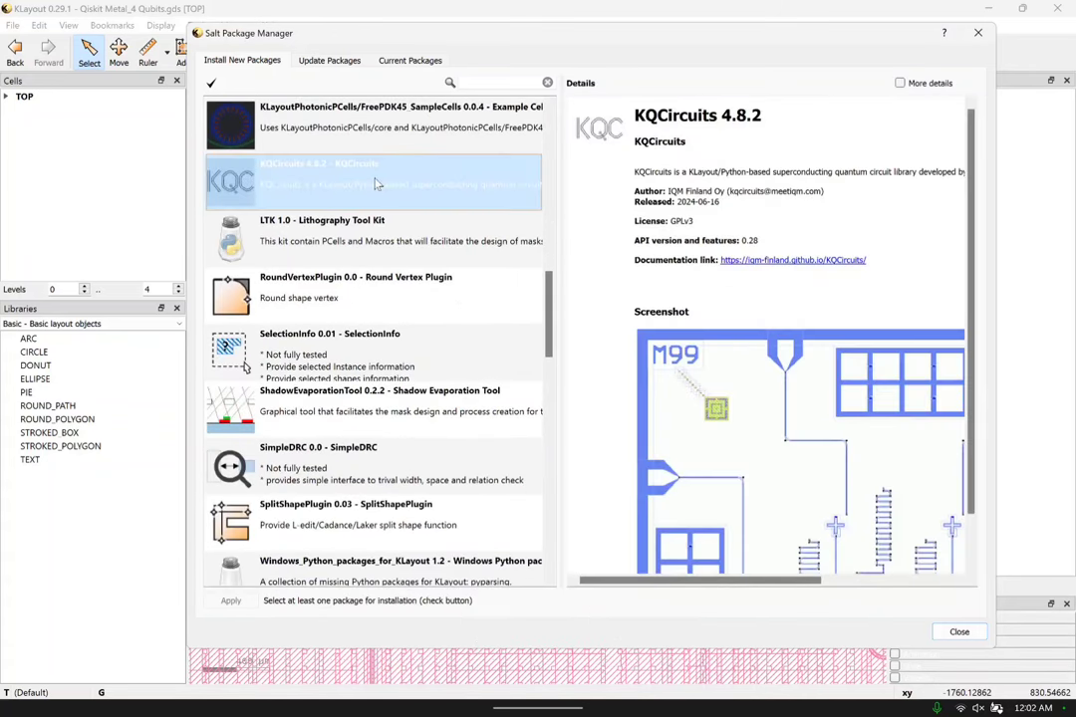
double_click(265, 190)
click(230, 601)
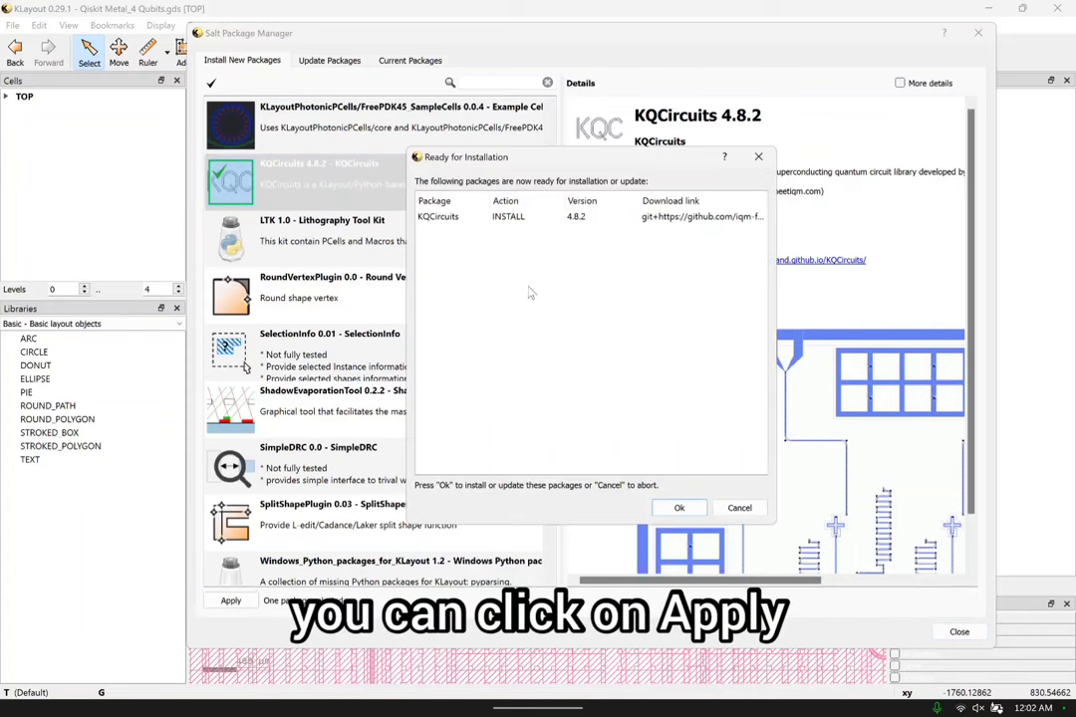
click(678, 509)
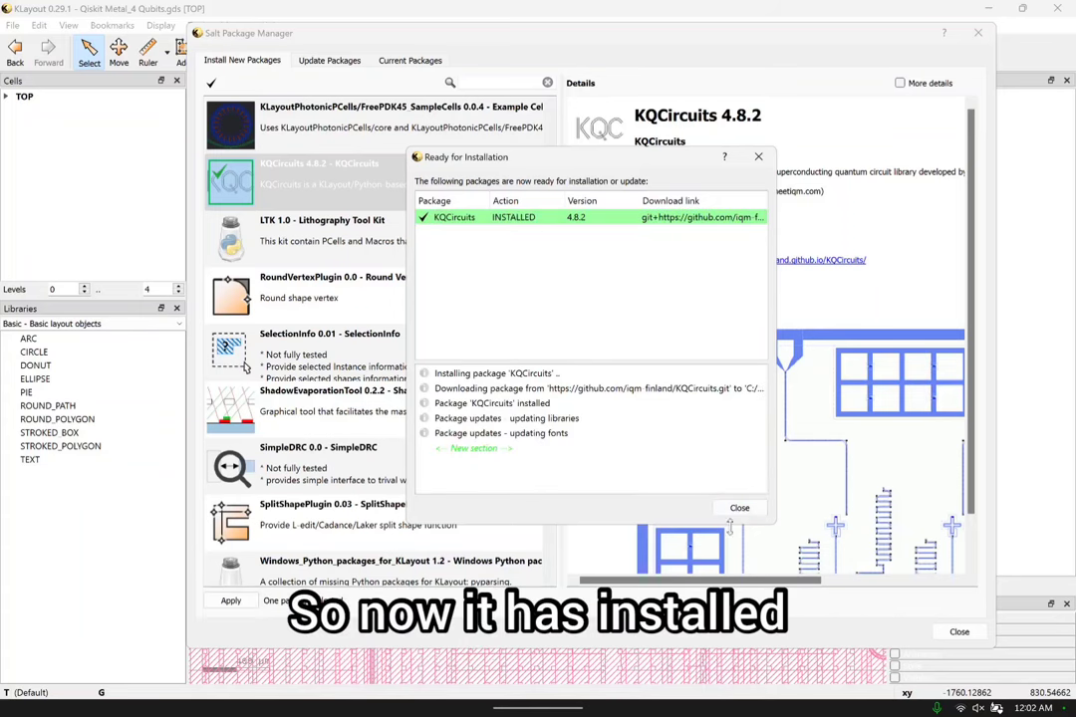
click(739, 508)
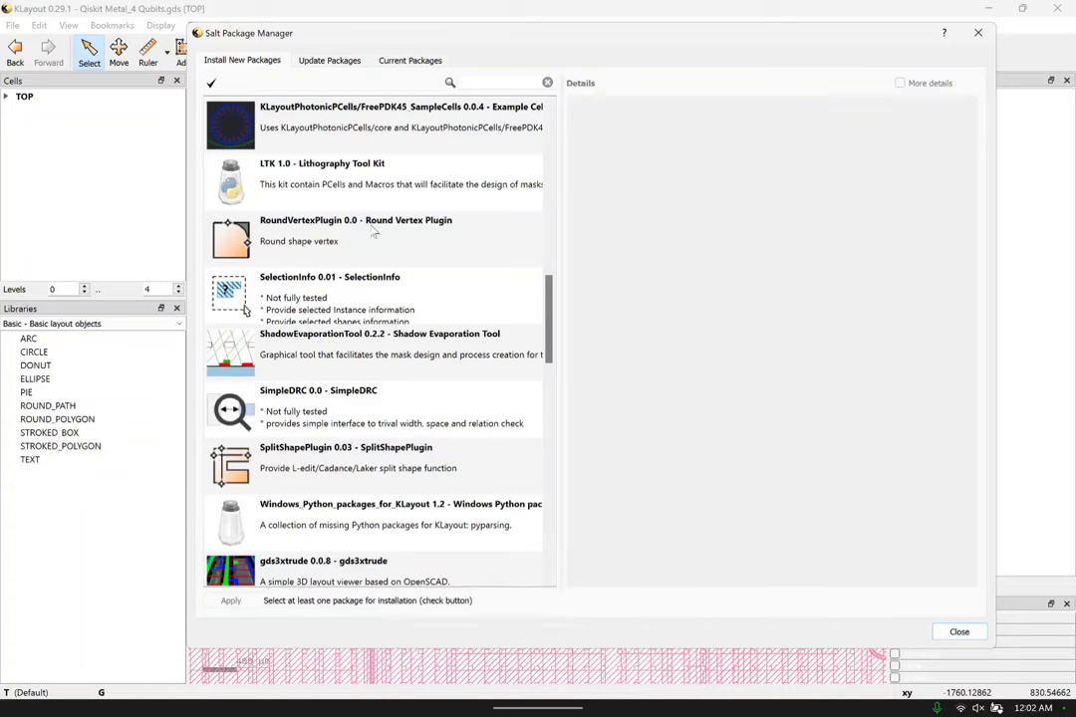
Review installed packages KQCircuits 4.8.2, ShapeAlignTool 0.13 and ShapeLib 0.1, then close the manager.
click(423, 61)
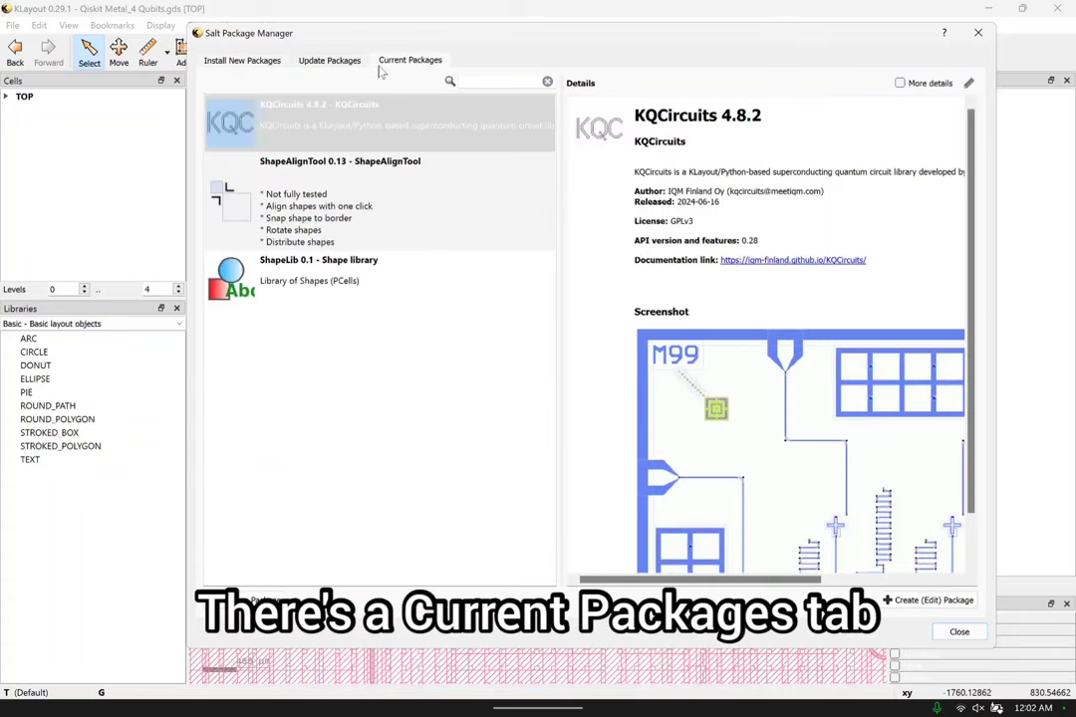
click(330, 60)
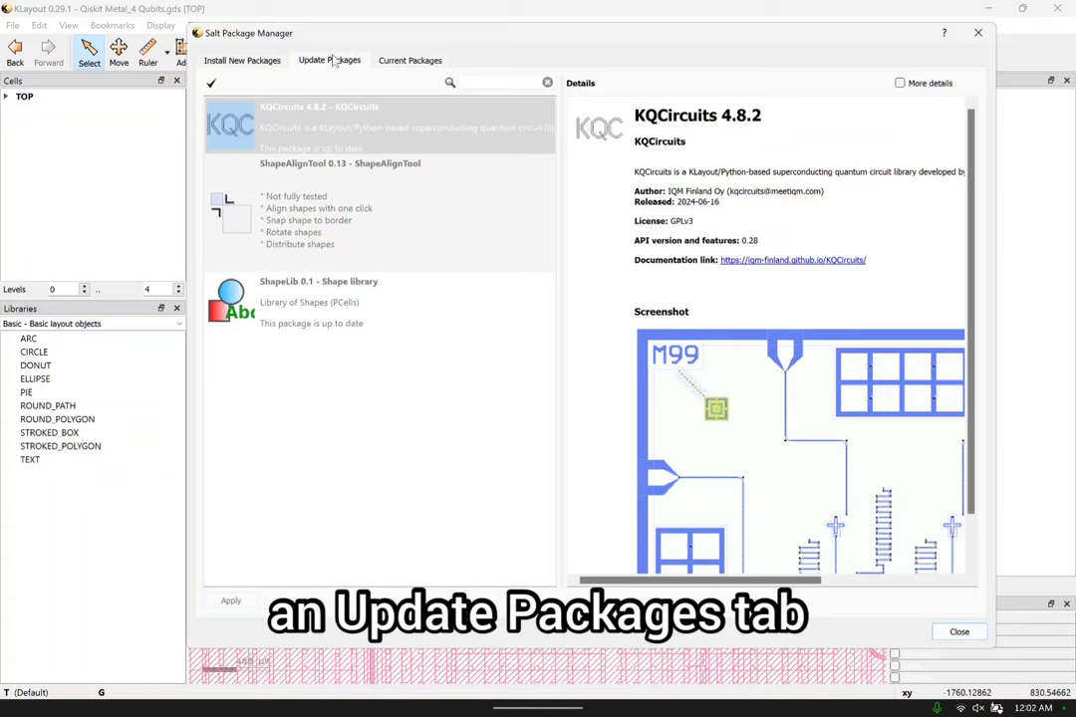
click(279, 62)
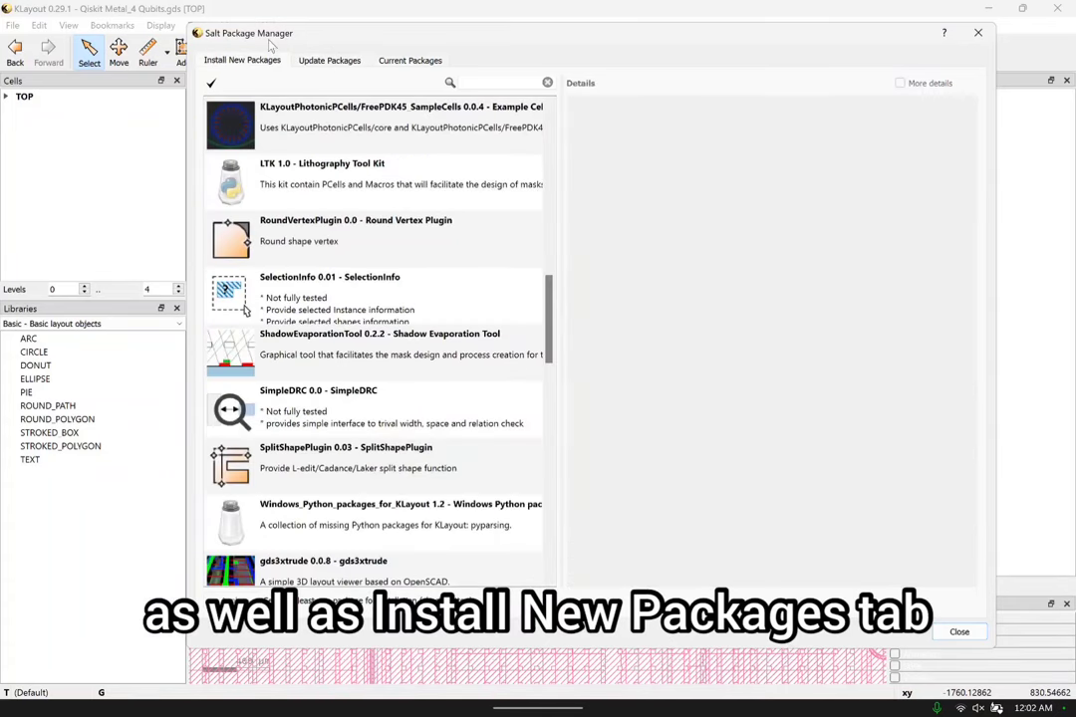
click(409, 60)
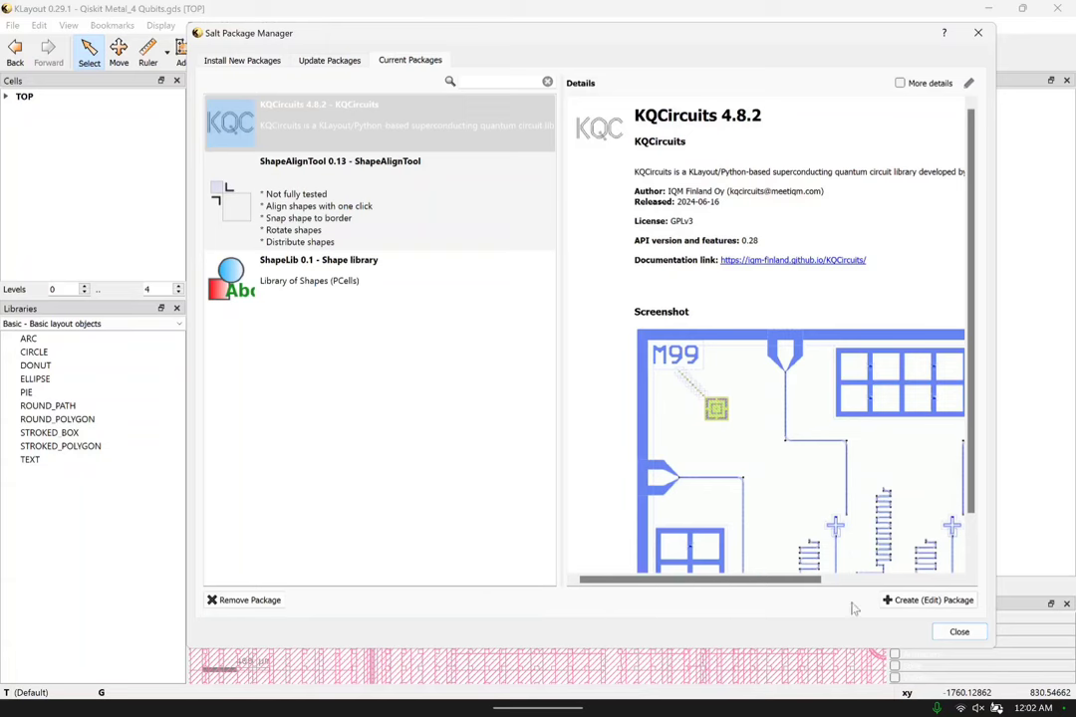
click(958, 631)
Keep the Basic library selected and save the current layout.
click(62, 321)
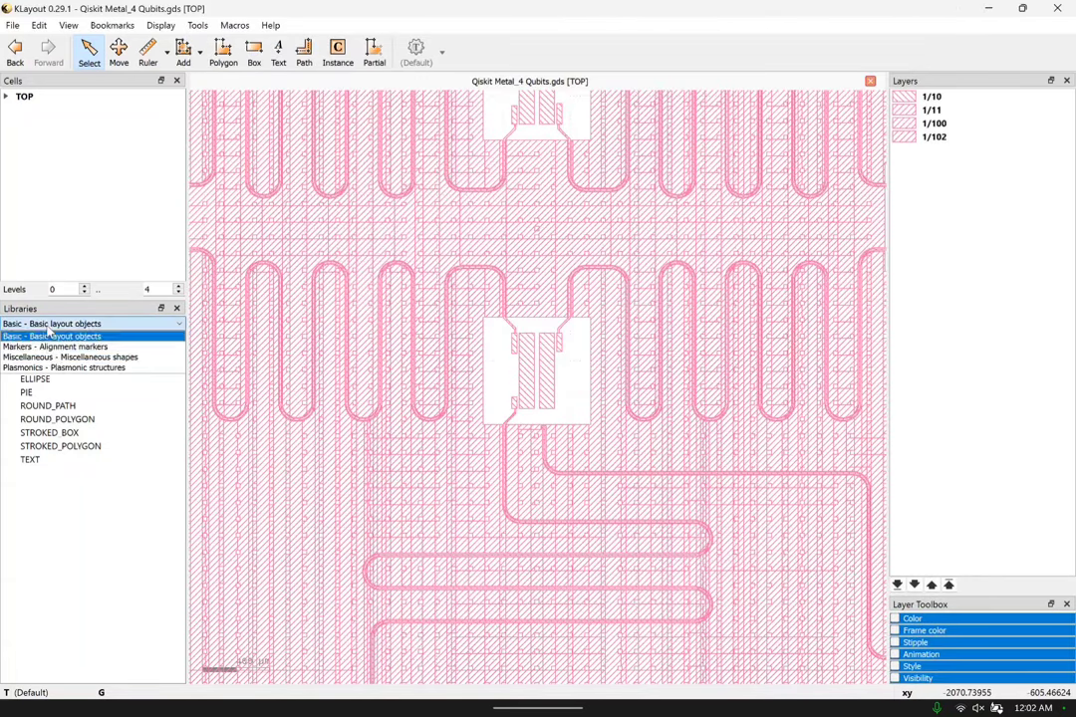
click(99, 336)
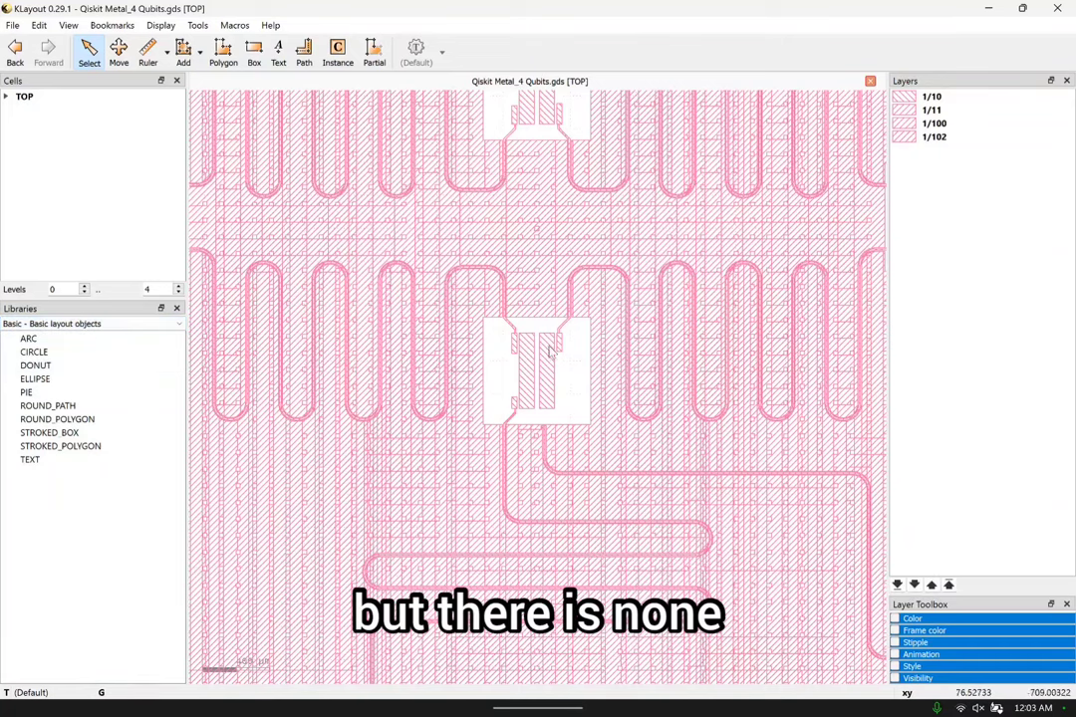
click(20, 25)
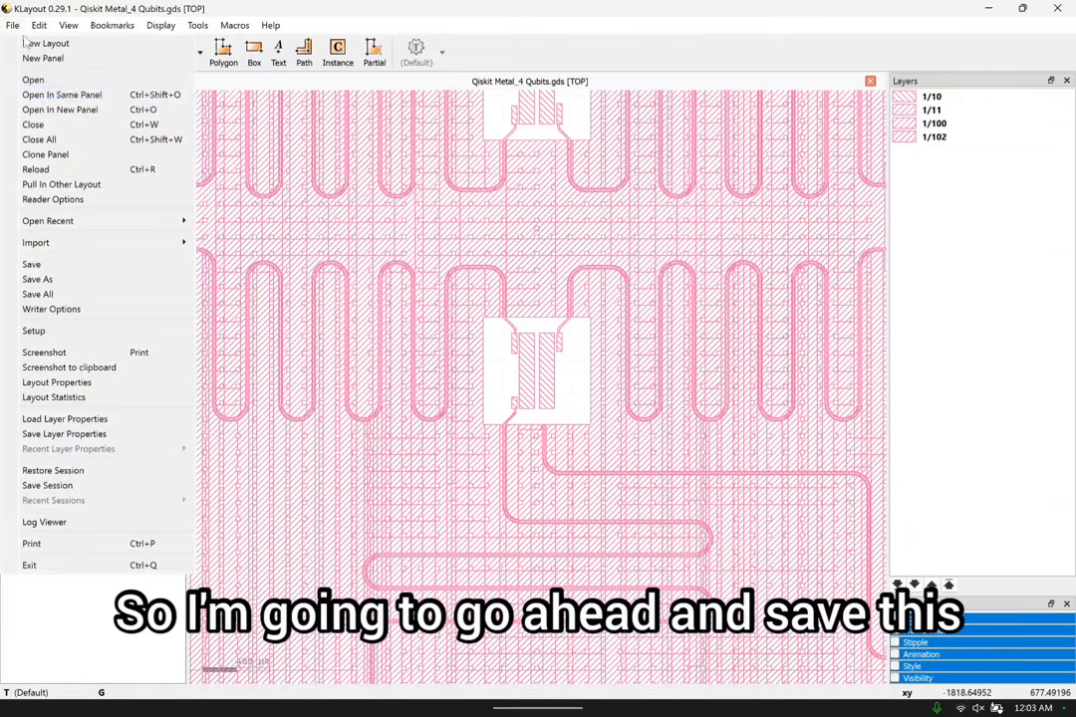
click(84, 264)
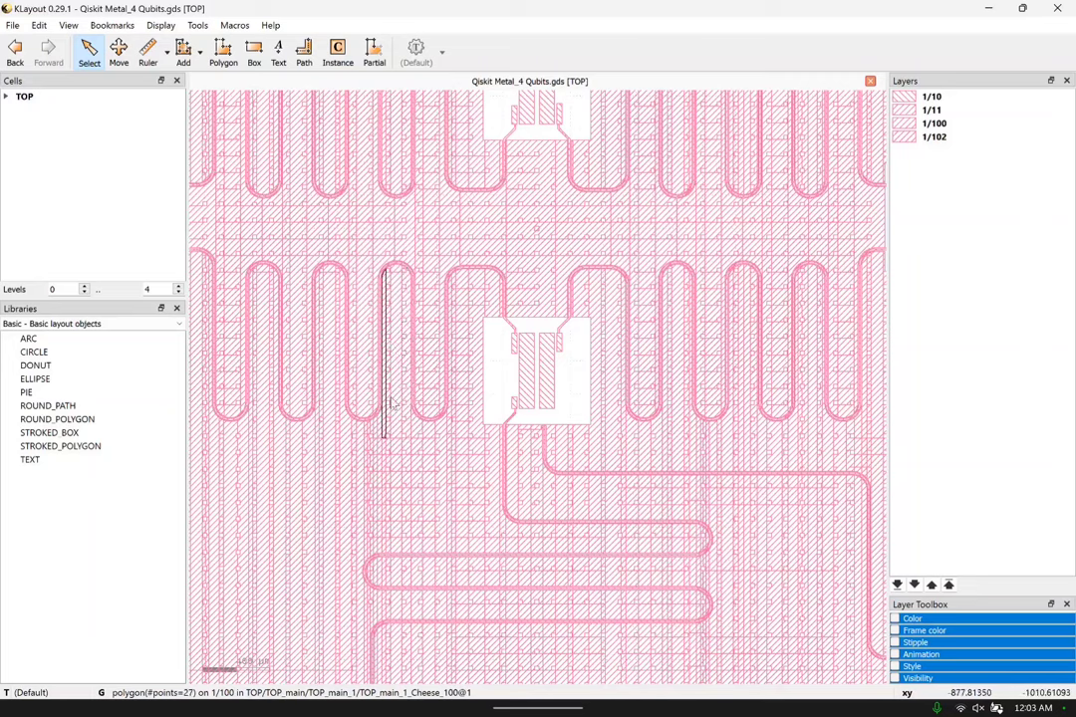
Save a DXF copy that writes only the layers shown in the list.
click(14, 25)
click(94, 283)
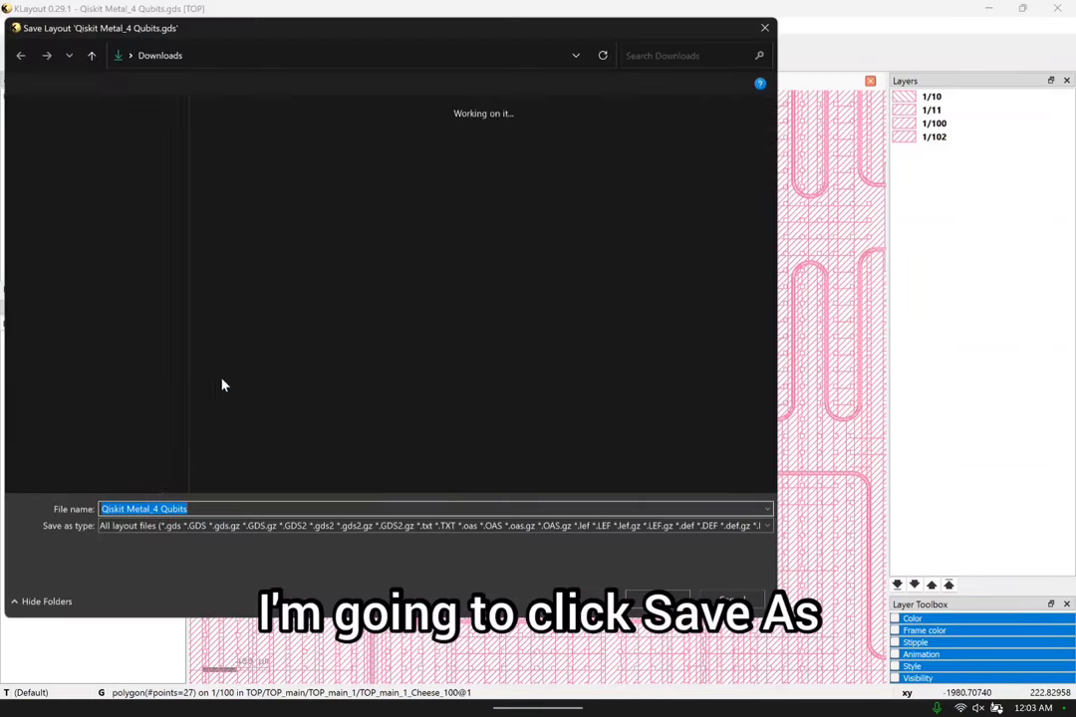
click(185, 525)
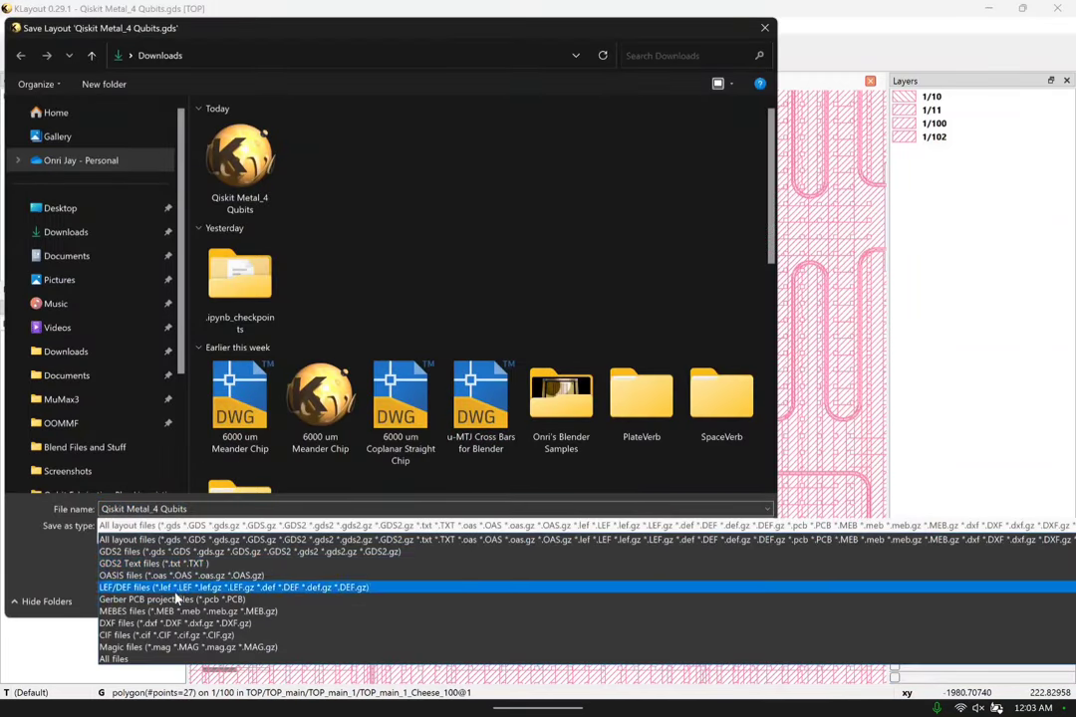
click(175, 623)
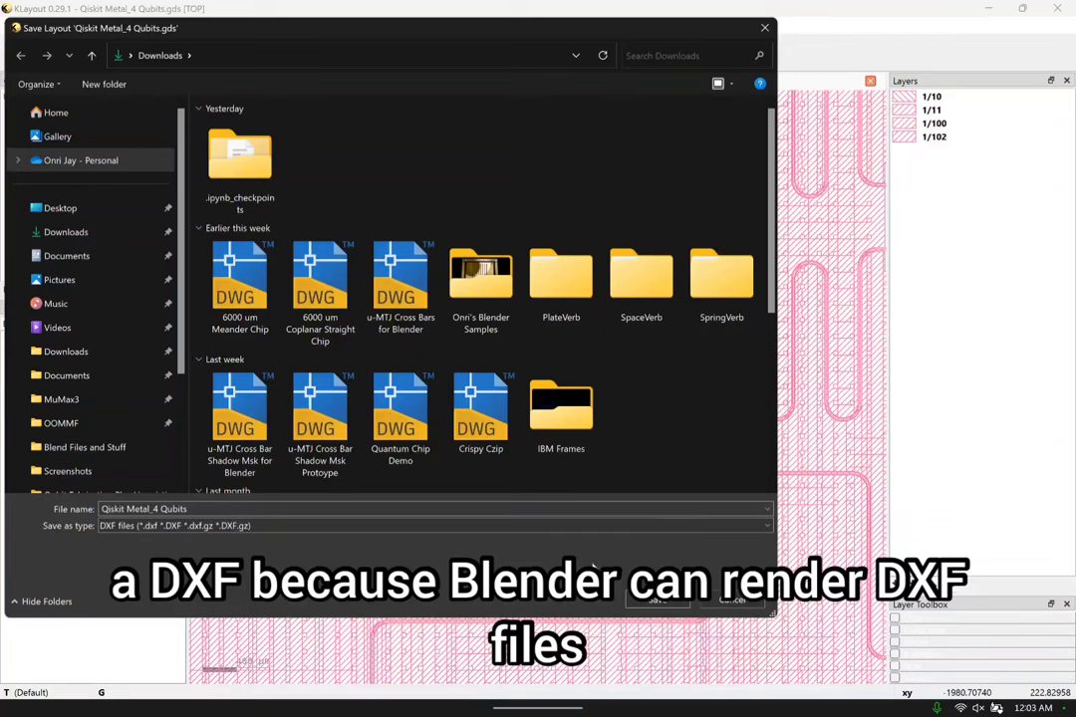
click(637, 599)
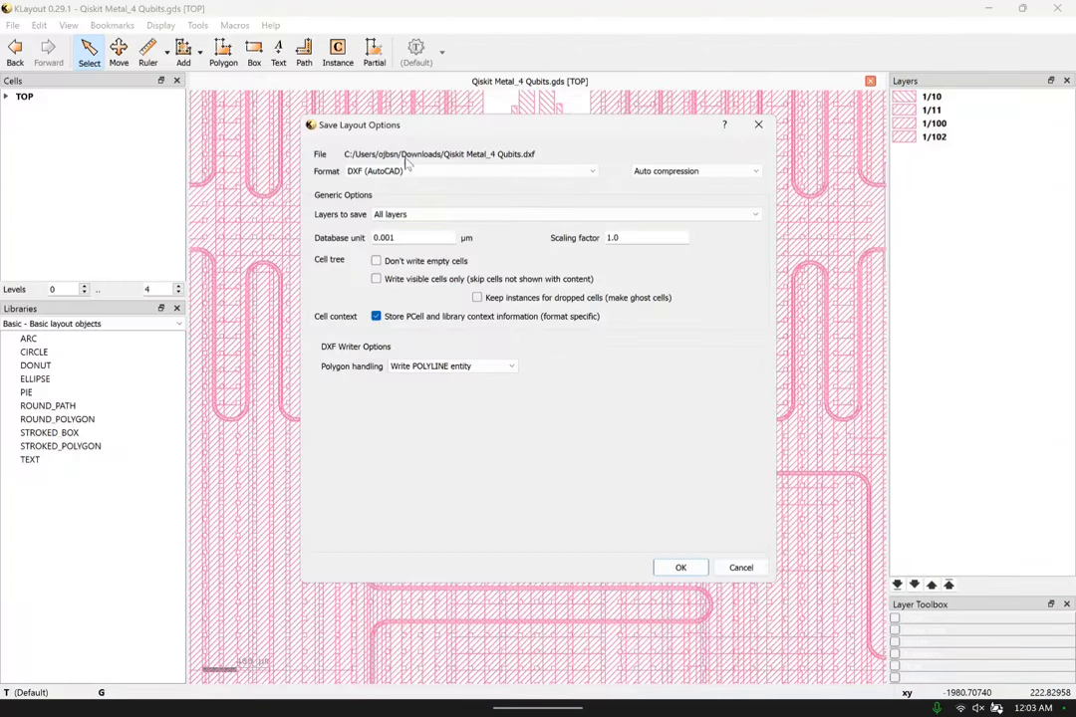
click(429, 216)
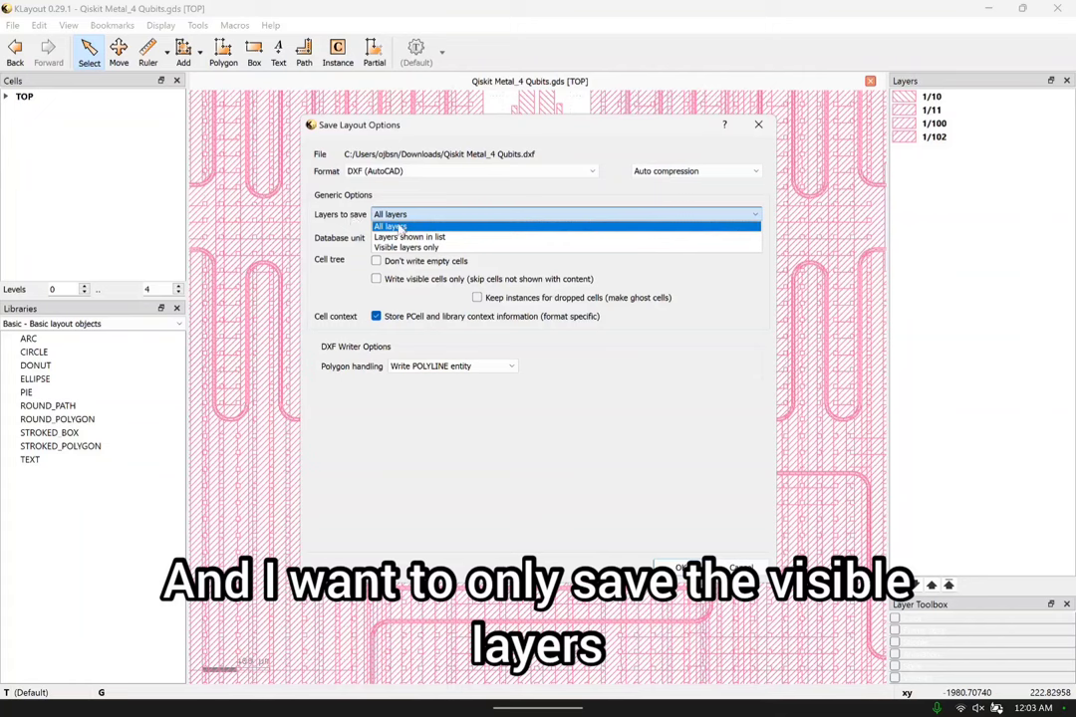
click(407, 247)
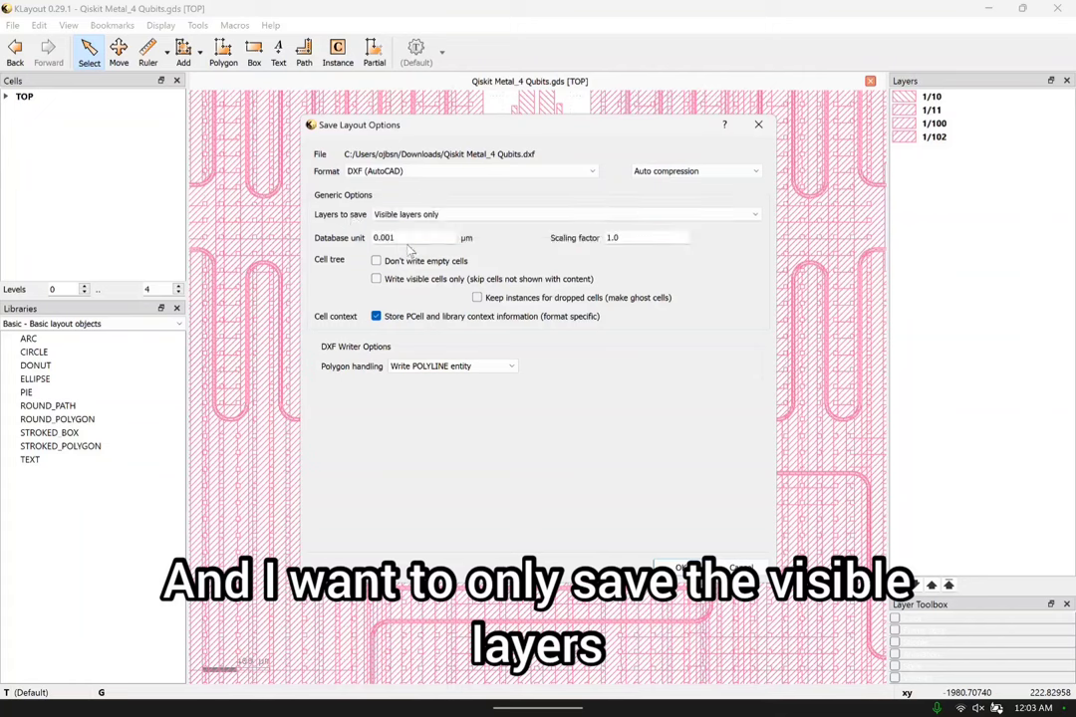
click(514, 215)
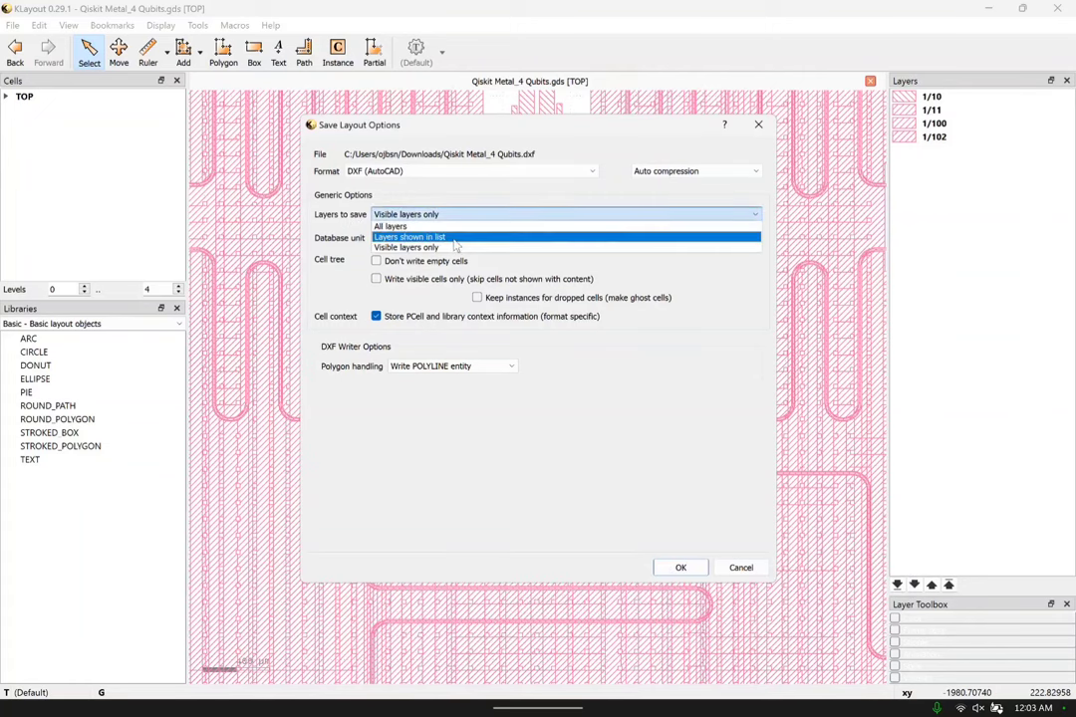
click(485, 239)
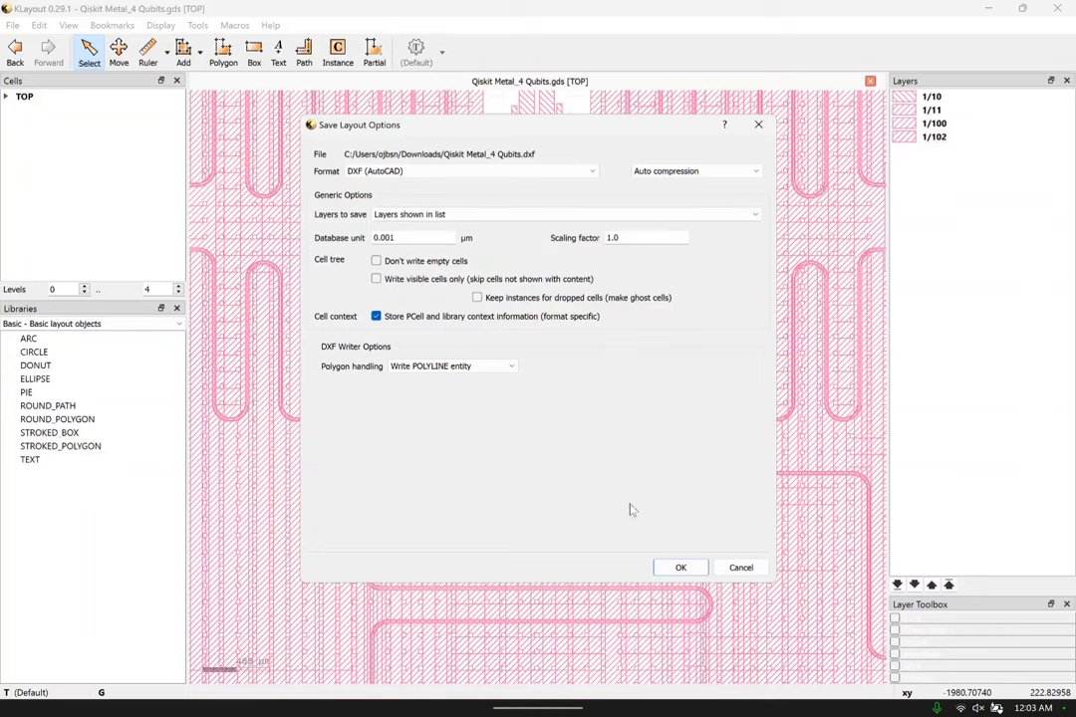
click(680, 567)
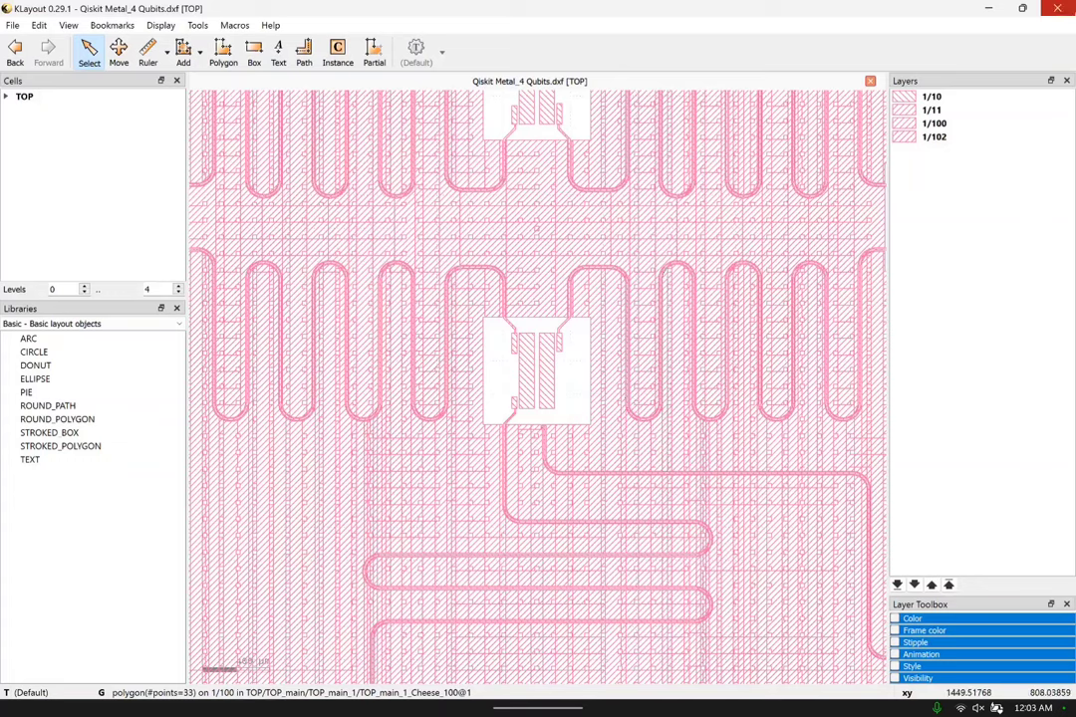
Close KLayout and relaunch it from the Start menu's KLayout (Editor) tile.
click(1056, 8)
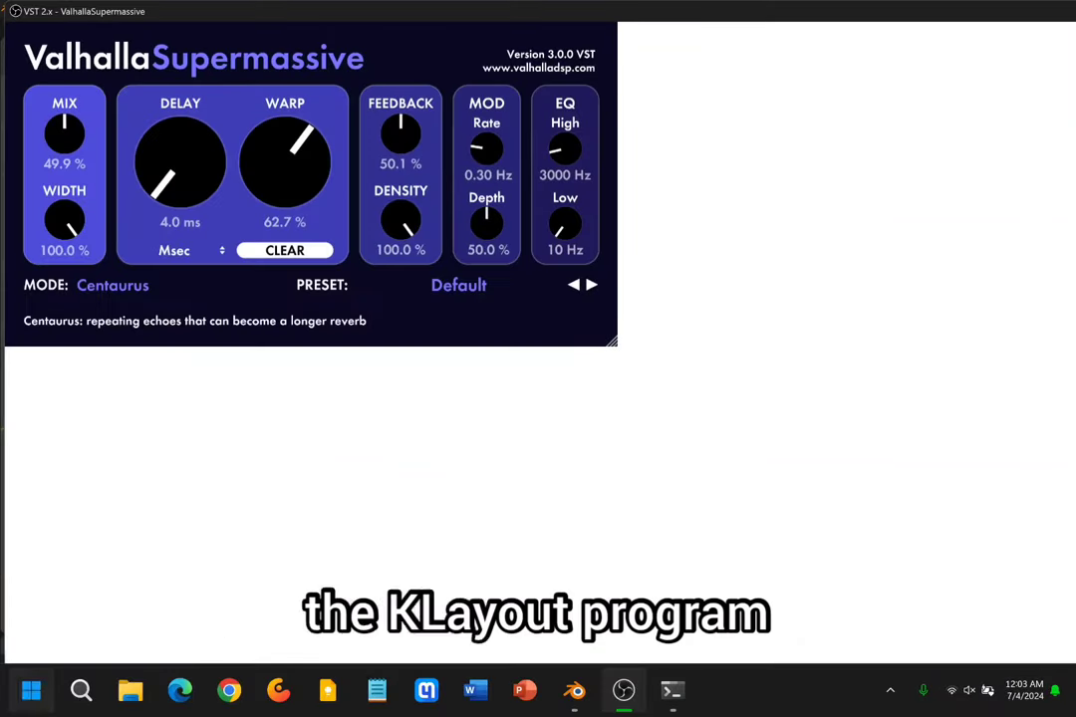
click(8, 703)
scroll(350, 385, down, 2)
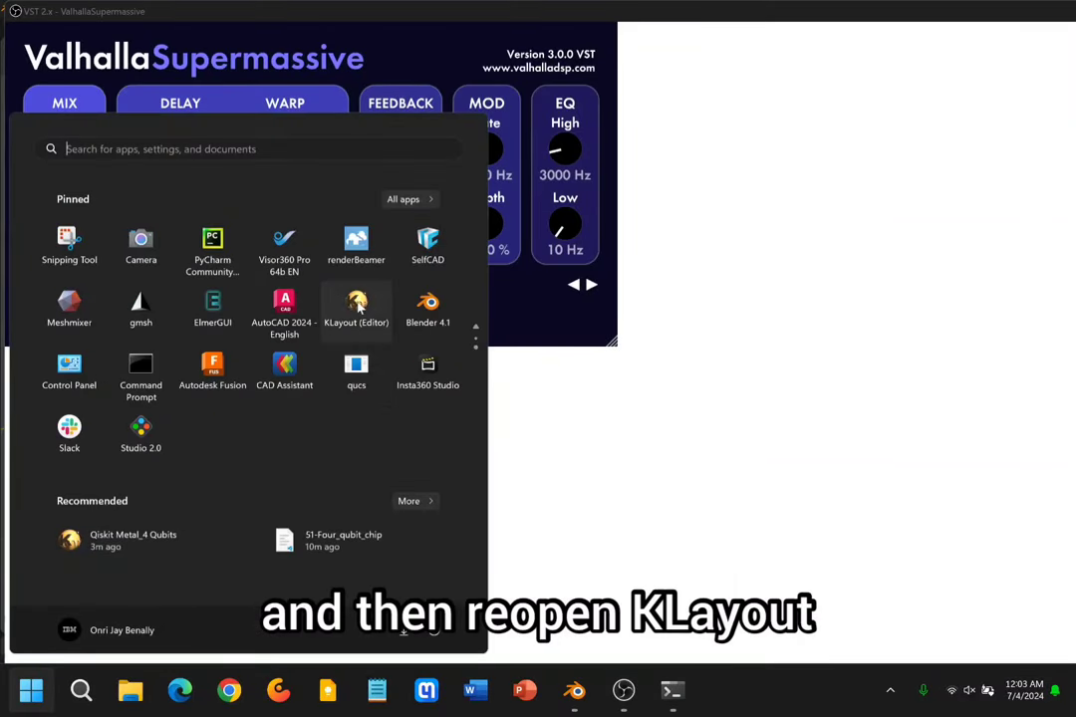
click(356, 311)
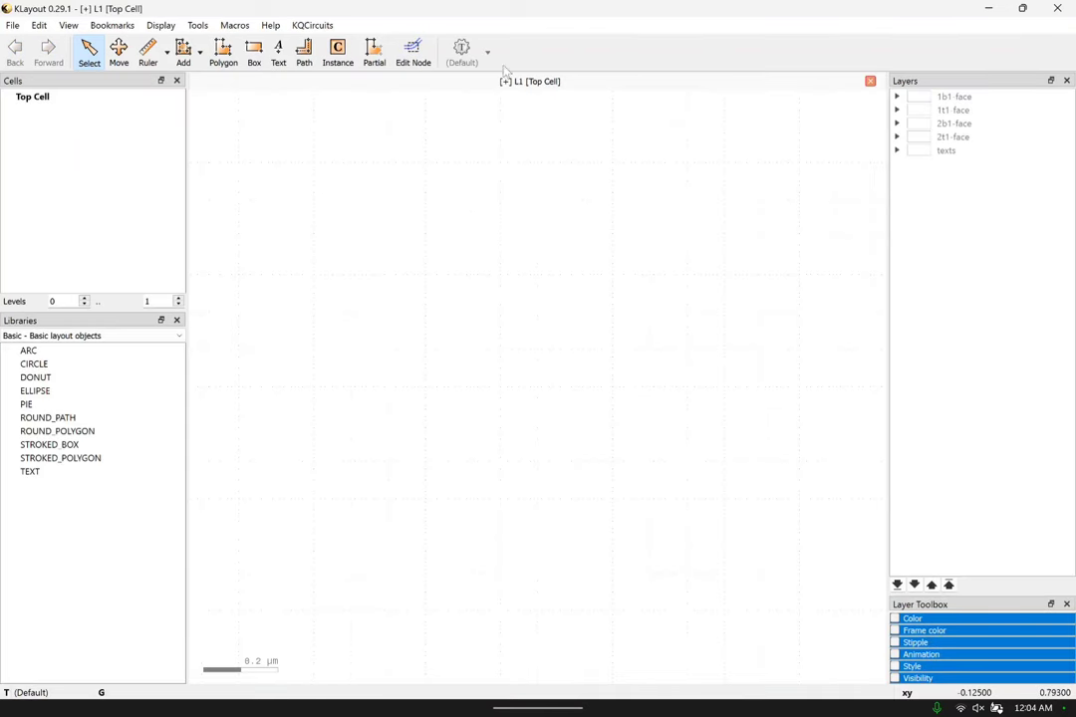
Open the Qiskit Metal_4 Qubits file from the Downloads folder.
click(10, 25)
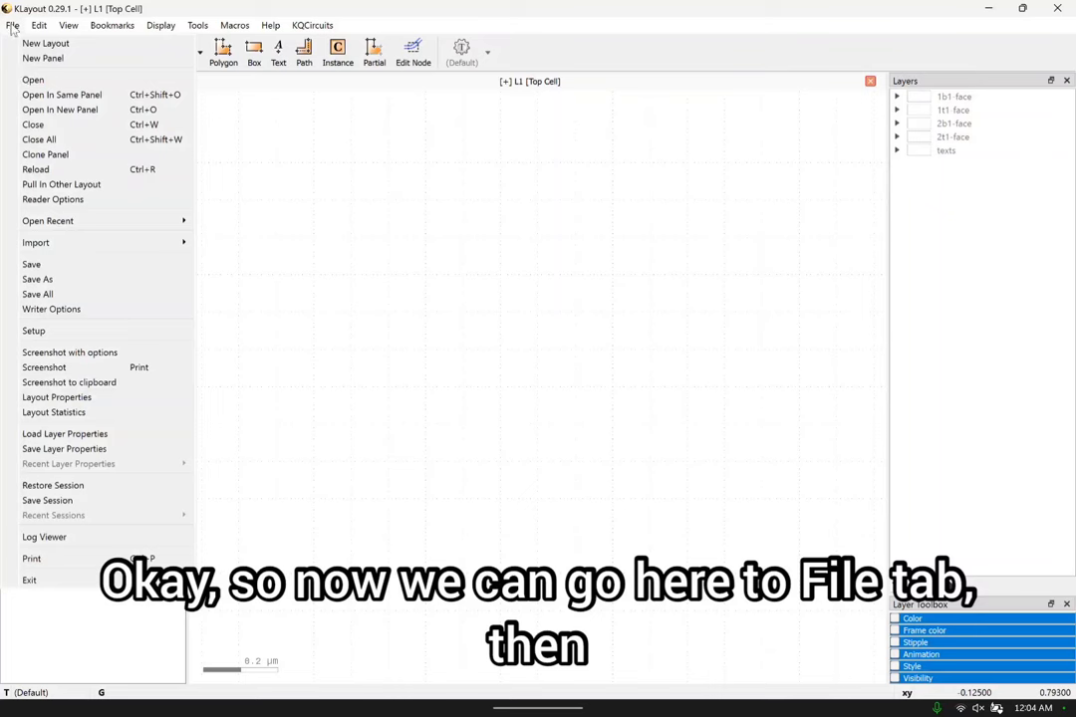
click(33, 81)
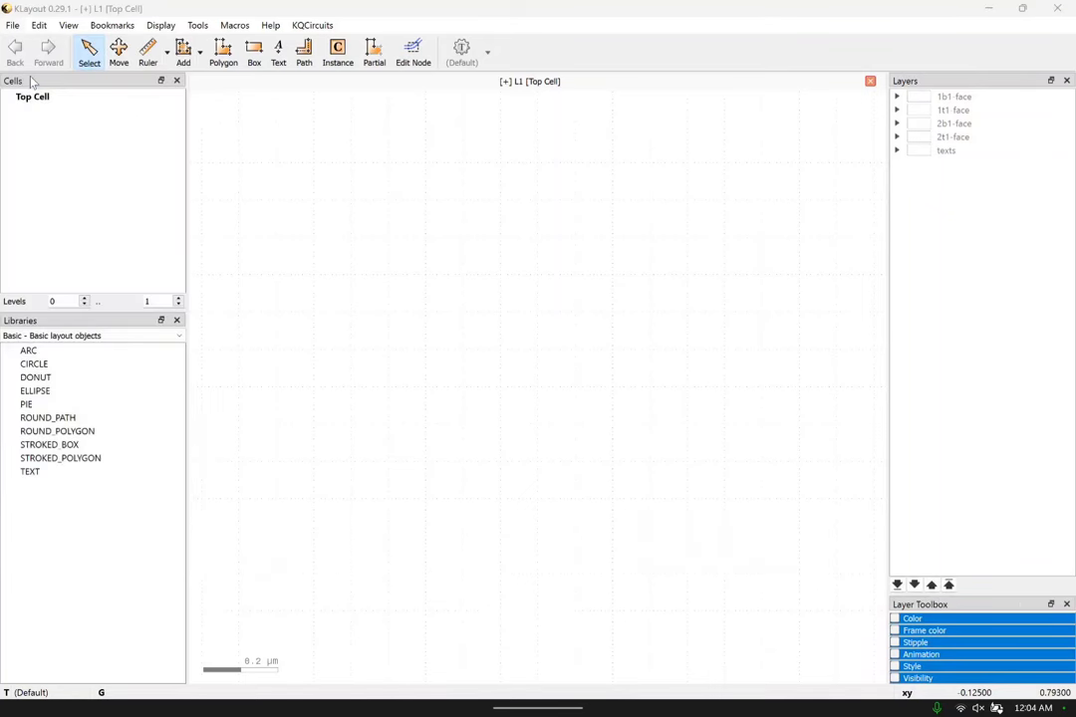
click(111, 233)
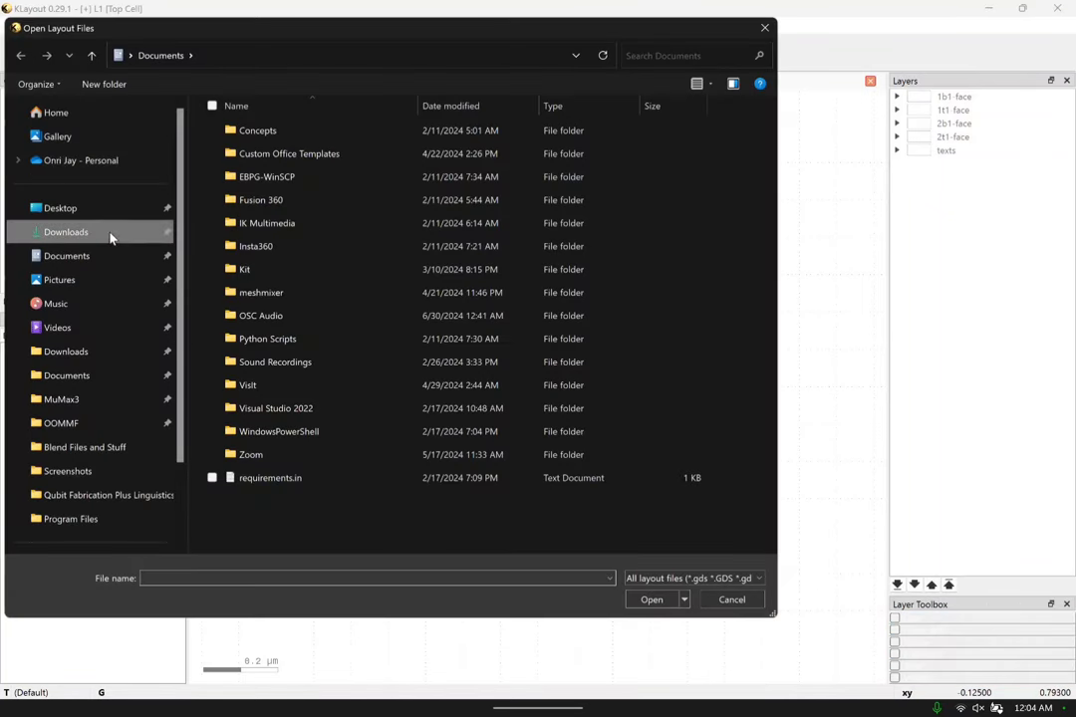
click(235, 159)
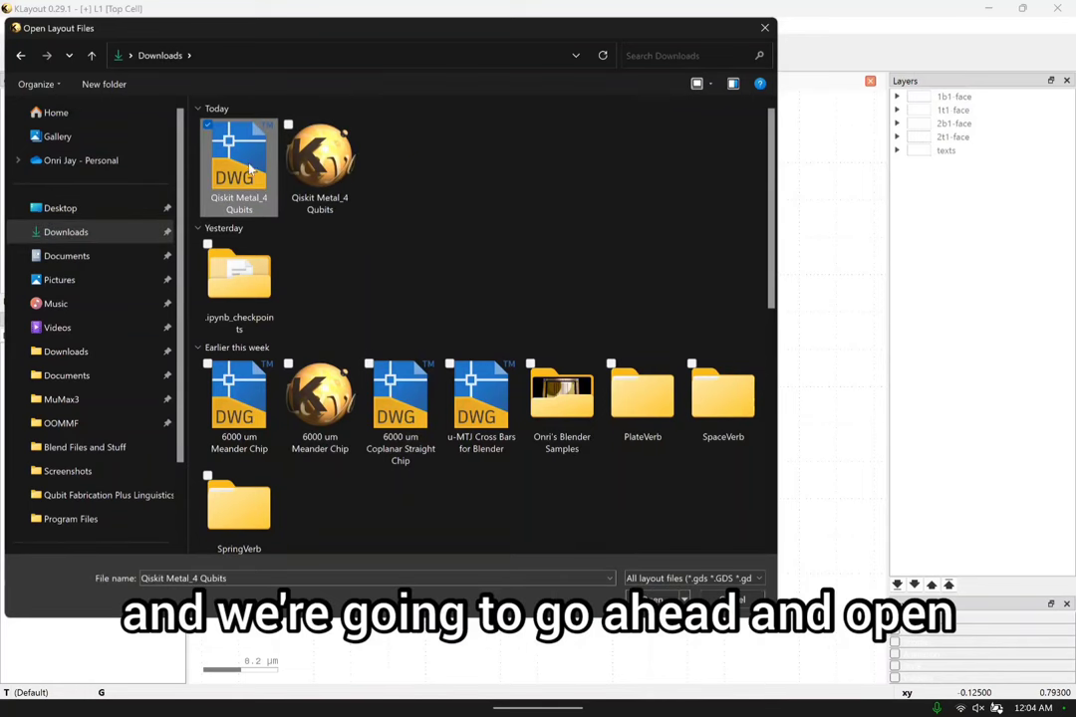
mouse_move(231, 187)
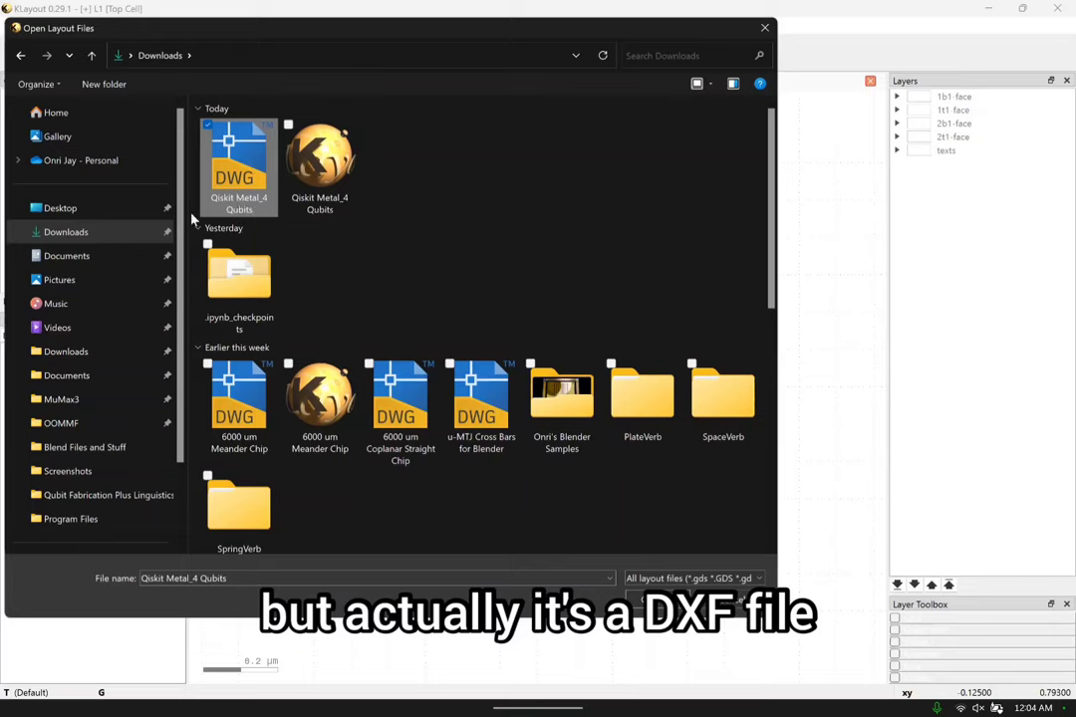
click(652, 601)
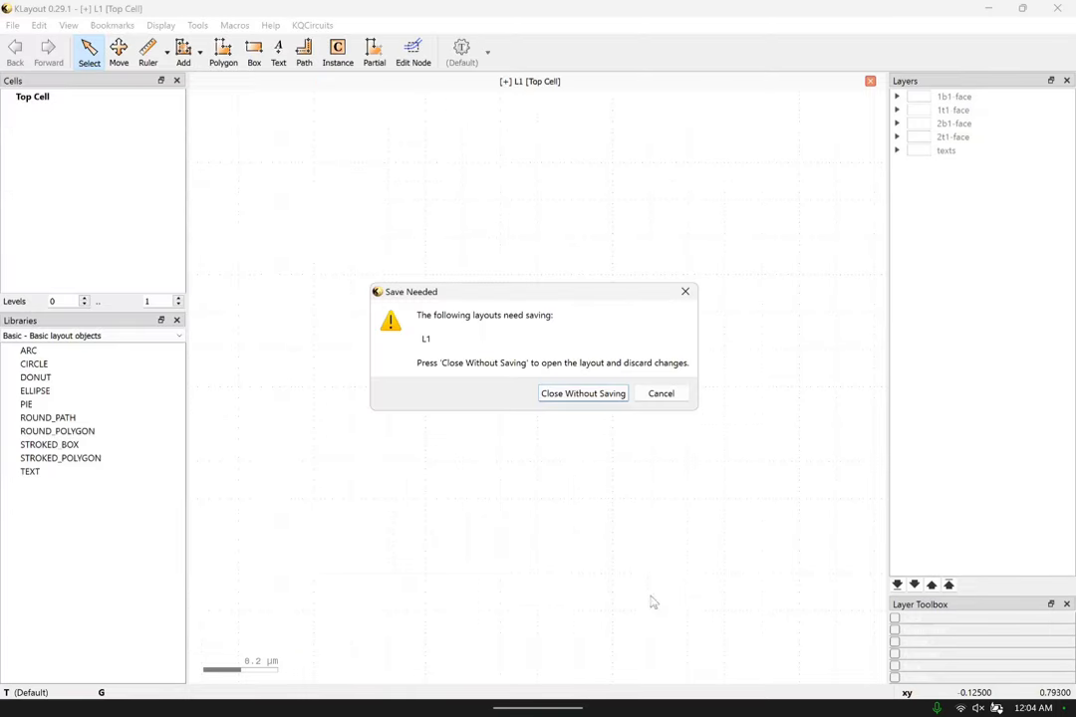
Close the empty L1 layout without saving and zoom around the loaded chip's qubit pads.
click(567, 394)
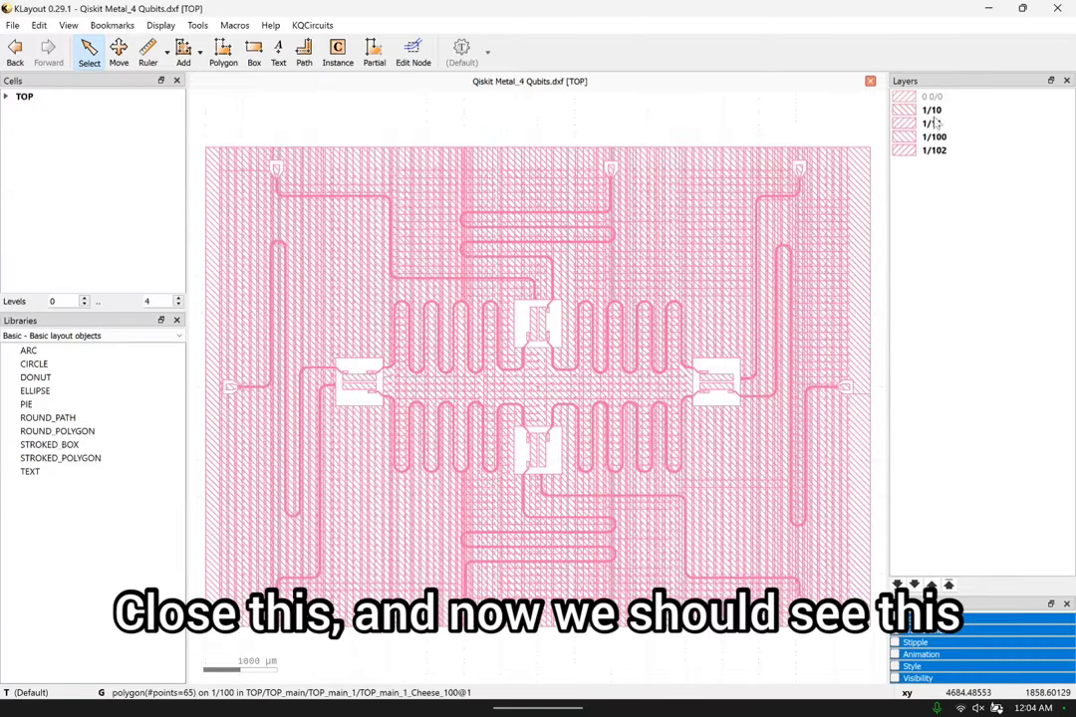
scroll(527, 353, up, 5)
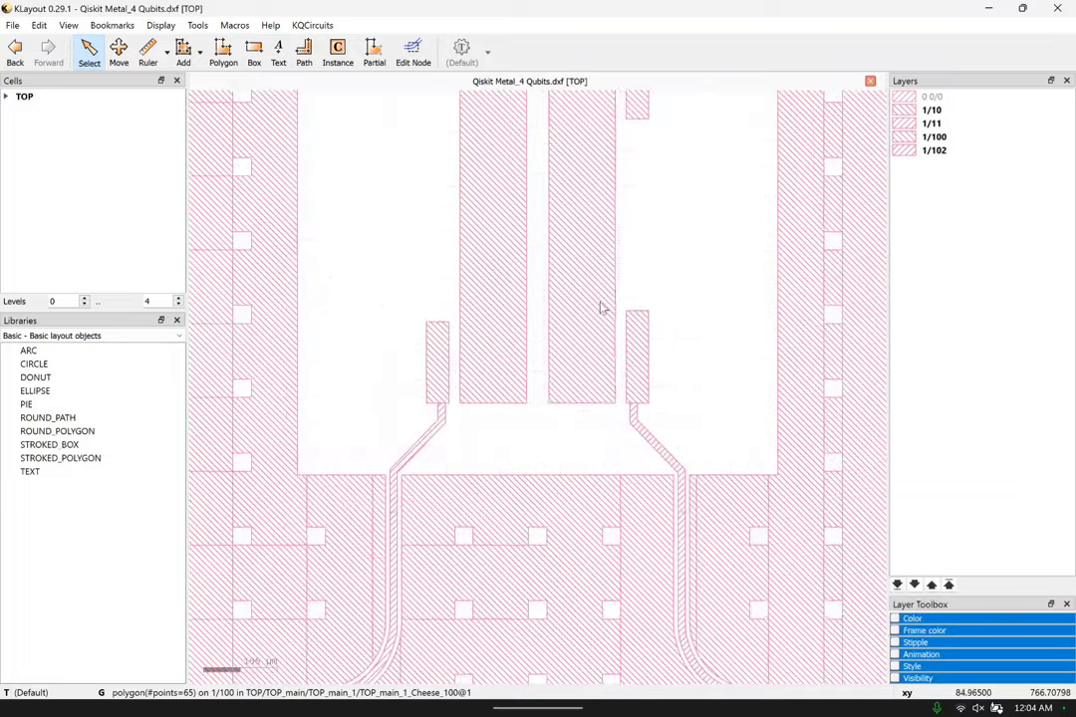
scroll(603, 304, down, 4)
scroll(574, 398, down, 3)
scroll(550, 368, up, 2)
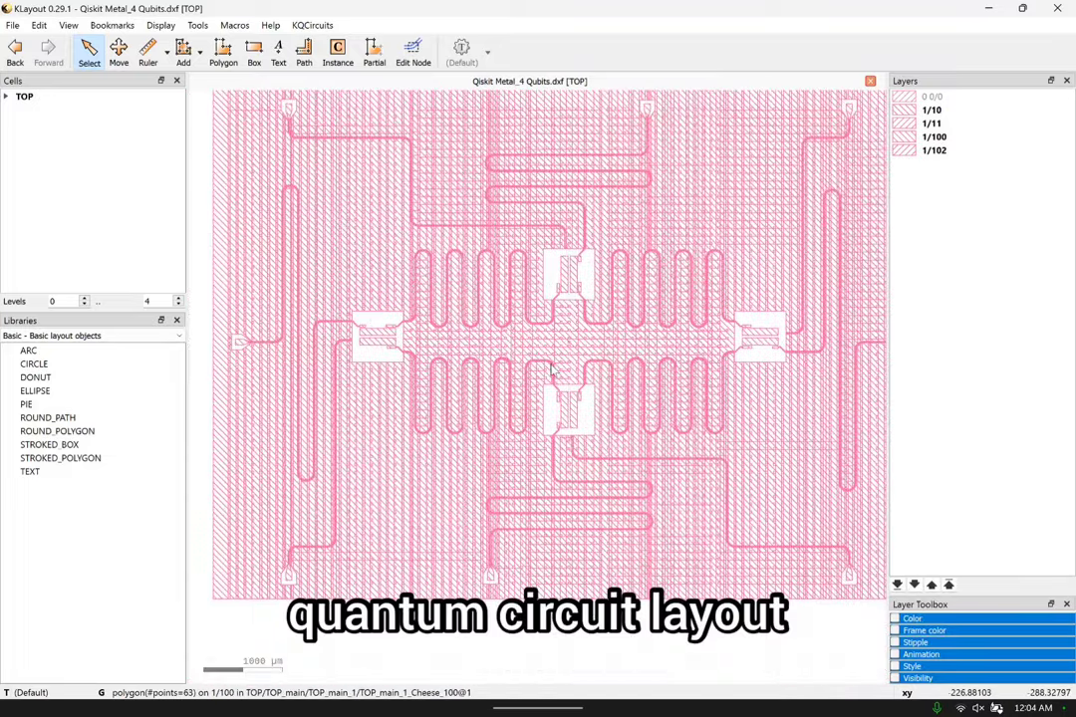
scroll(534, 379, down, 2)
scroll(420, 432, up, 3)
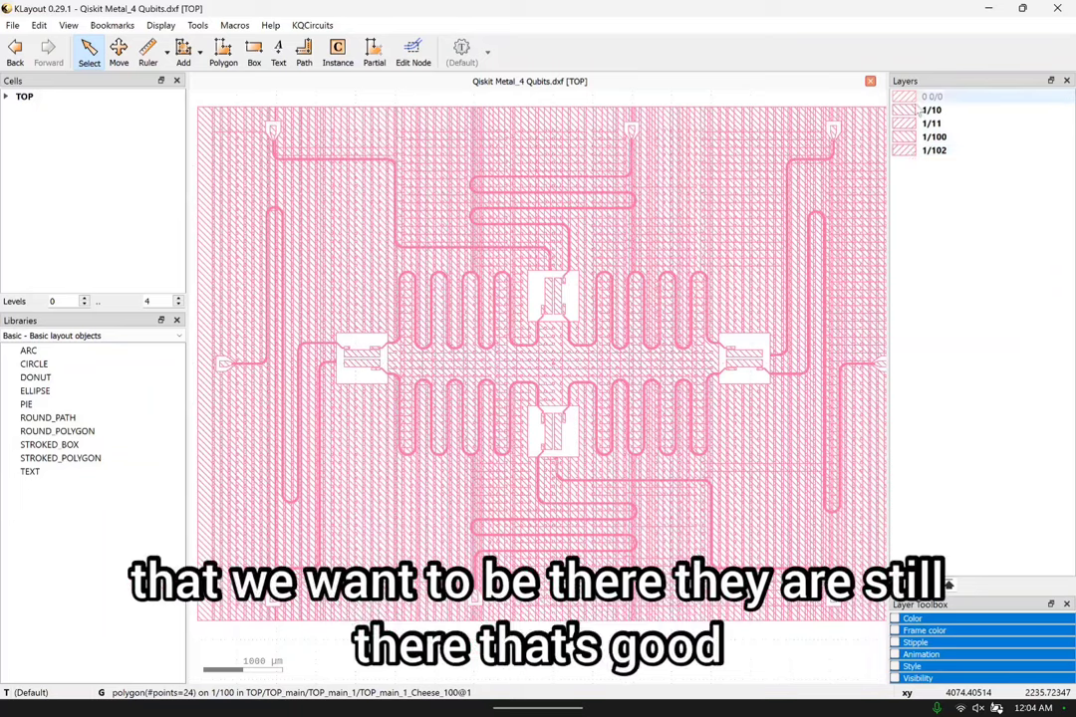
scroll(715, 377, up, 5)
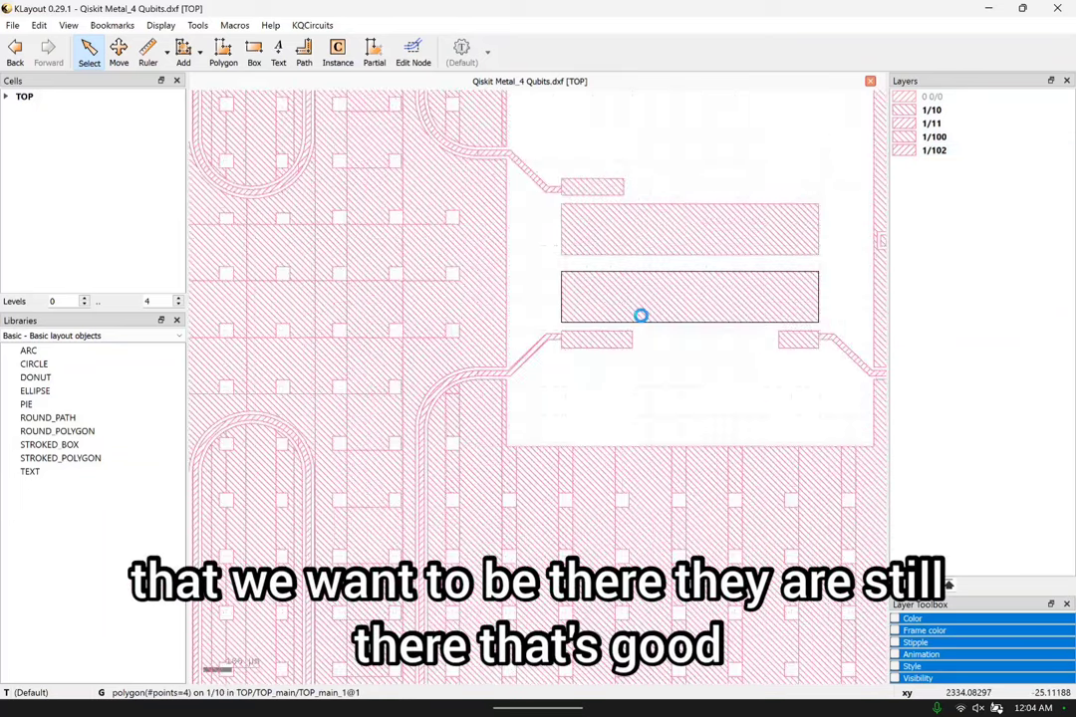
scroll(643, 319, down, 5)
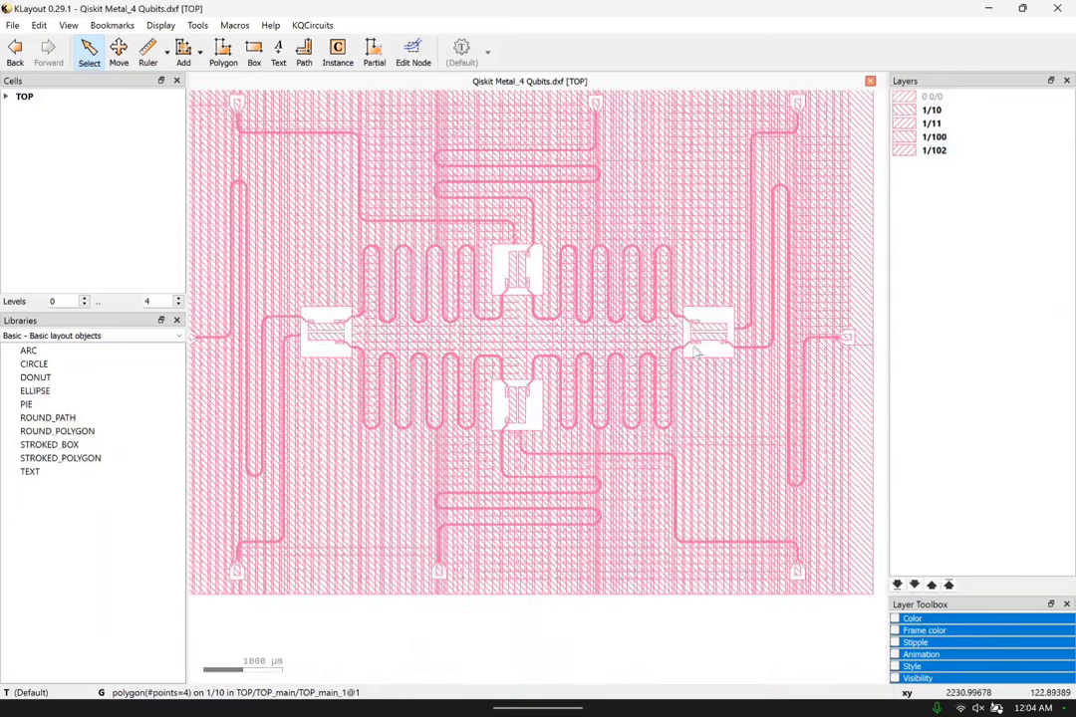
click(74, 336)
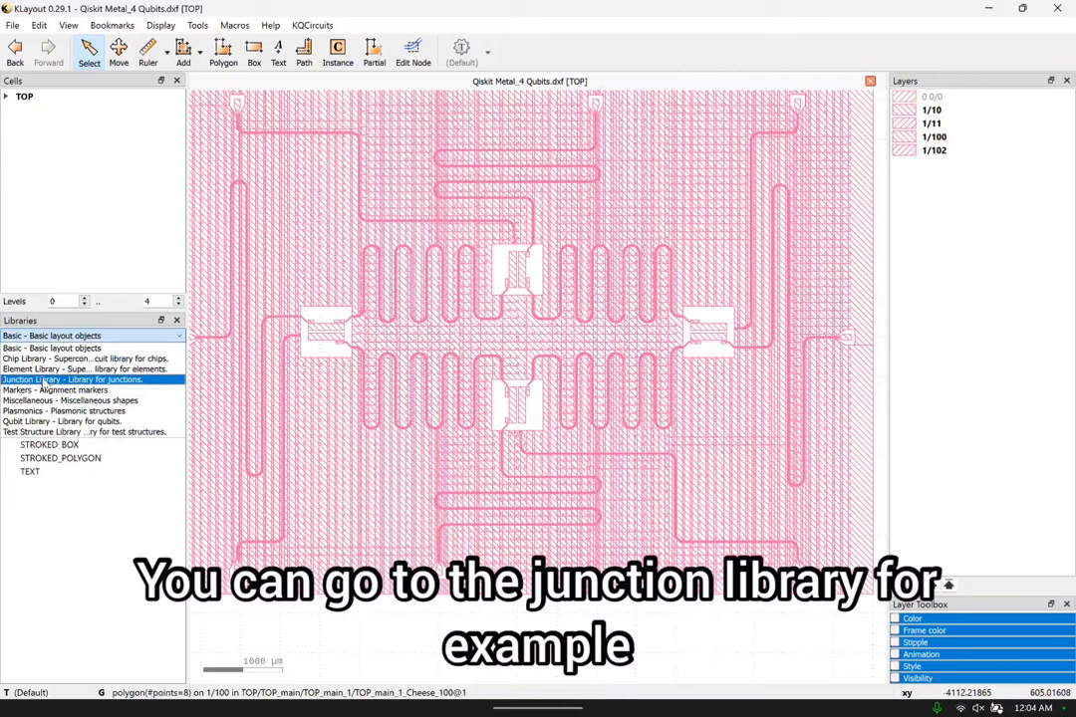
Place a Manhattan junction from the Junction Library between the qubit pads.
click(45, 382)
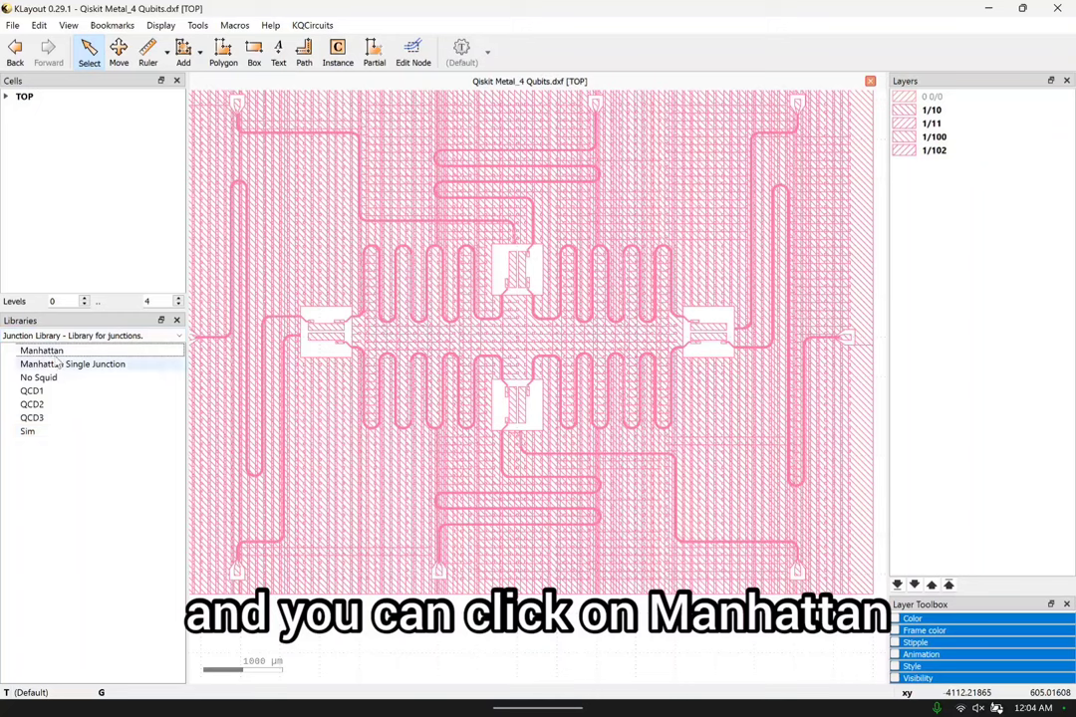
drag(55, 355, 428, 361)
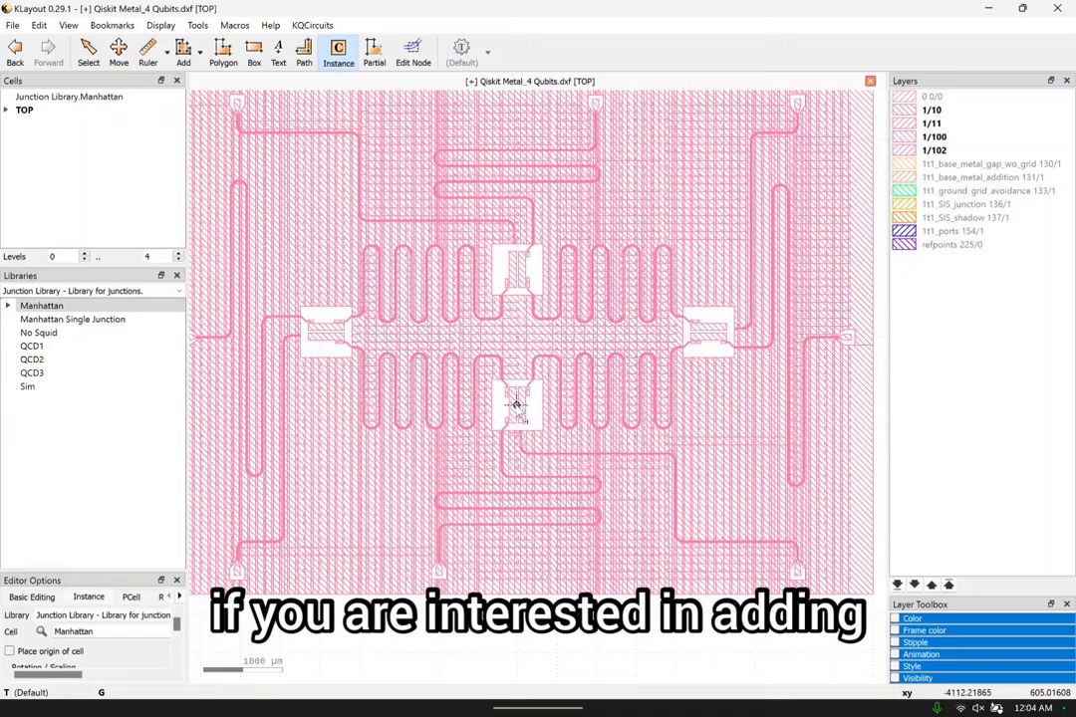
scroll(516, 404, up, 5)
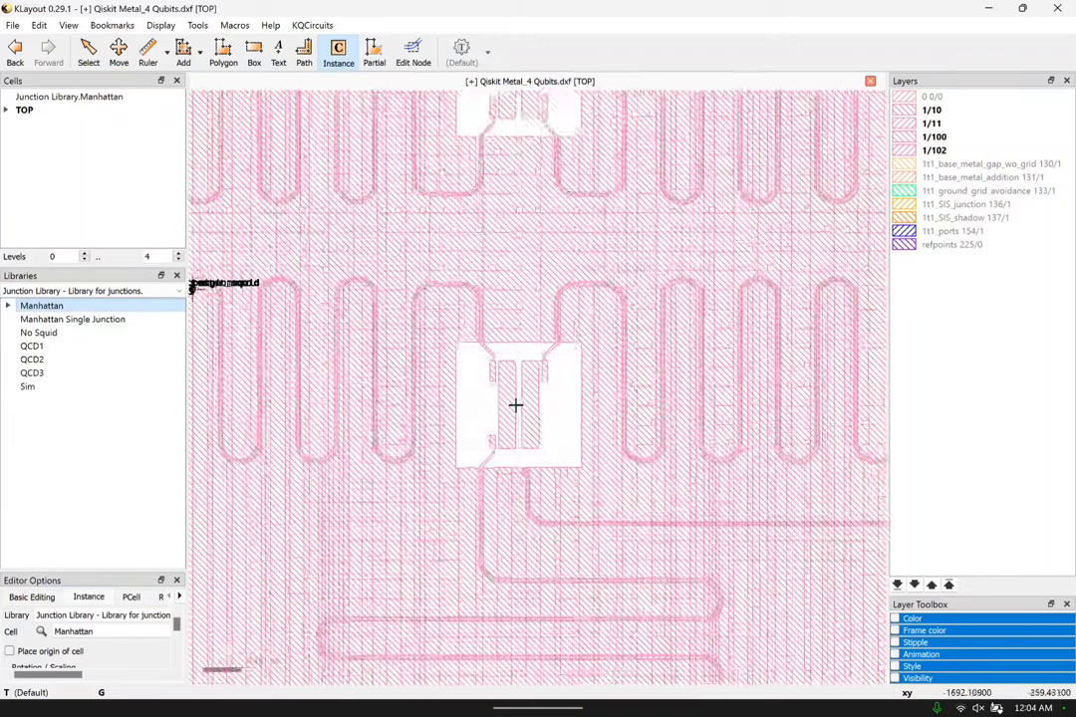
scroll(518, 403, down, 3)
scroll(513, 413, down, 2)
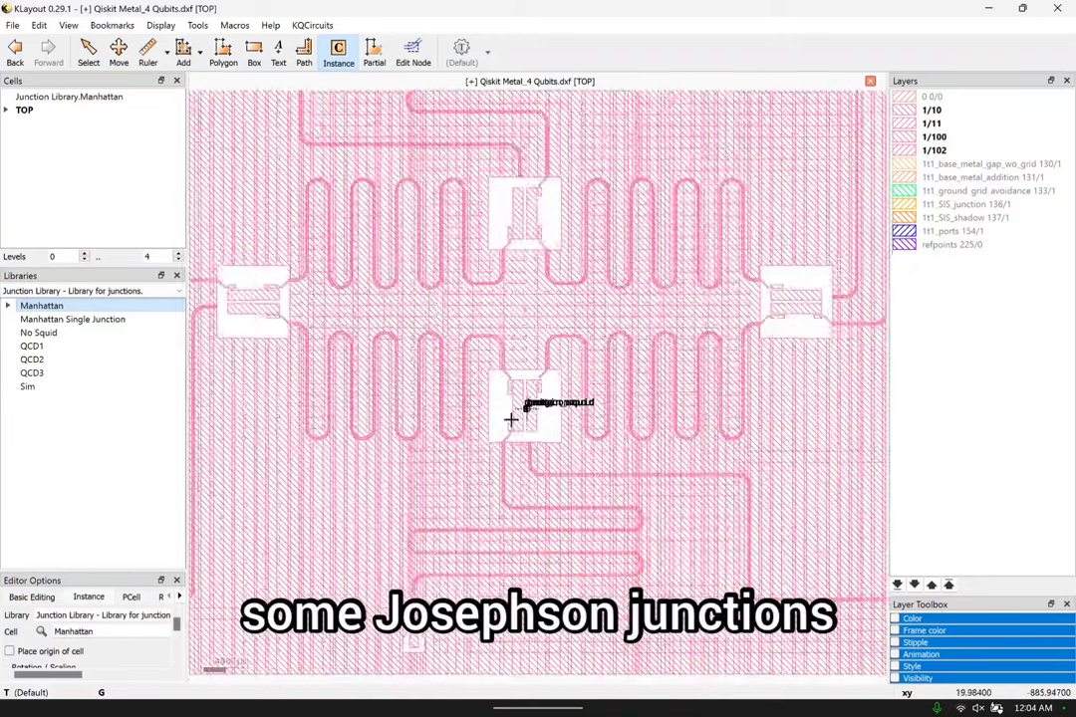
scroll(511, 413, up, 6)
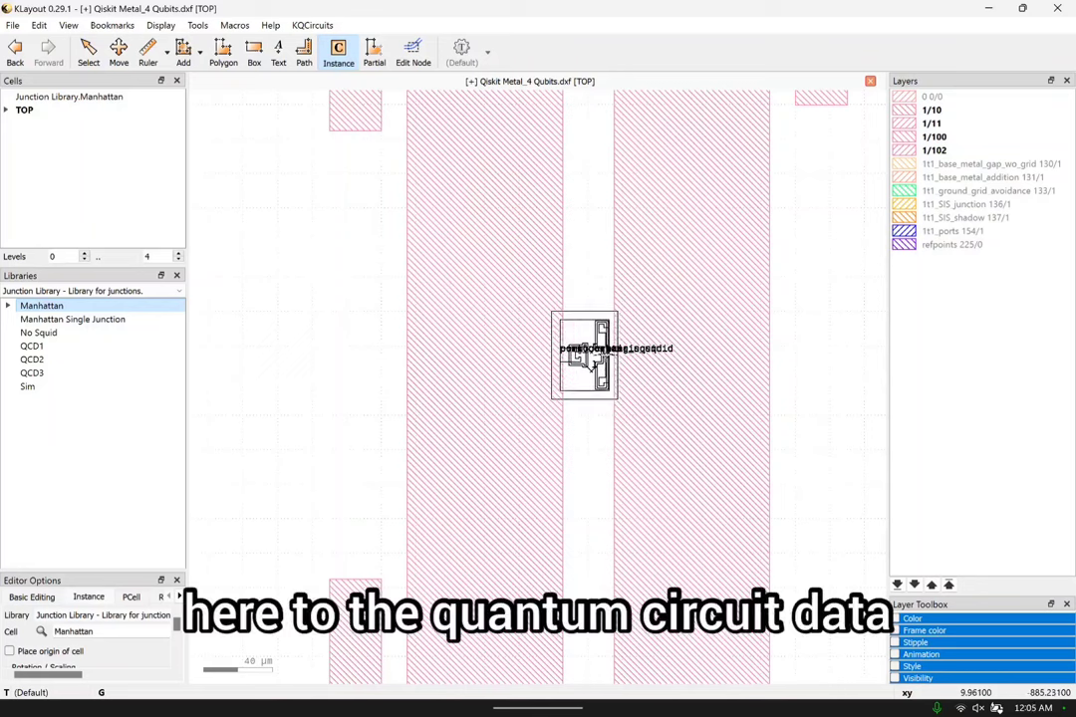
click(673, 293)
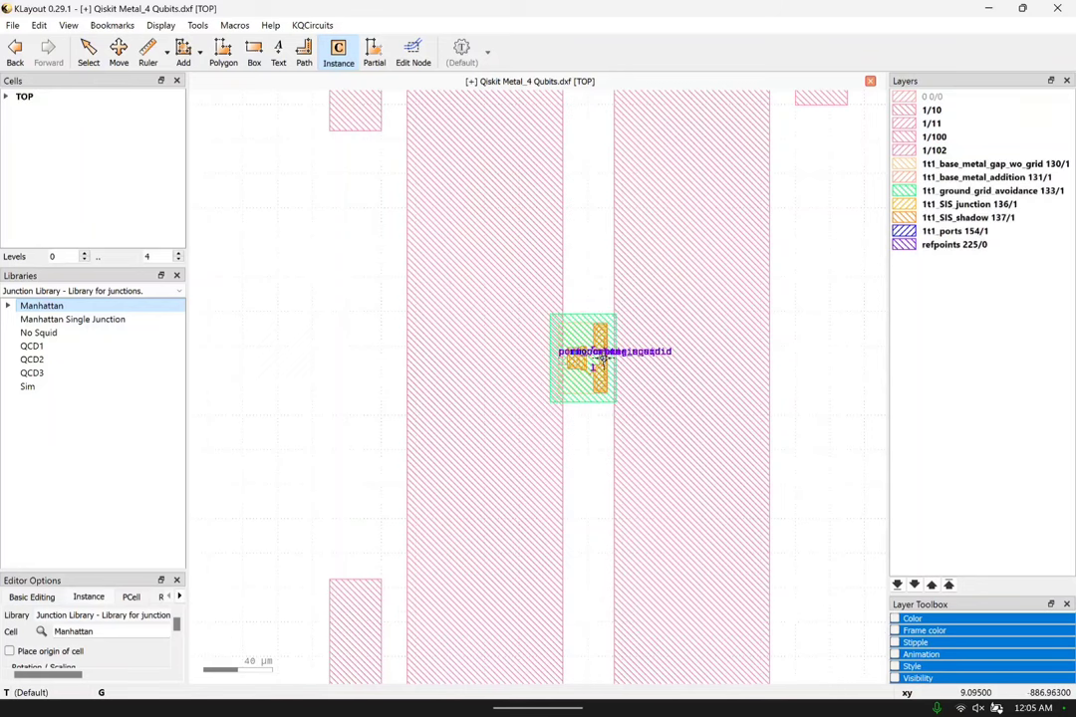
key(Escape)
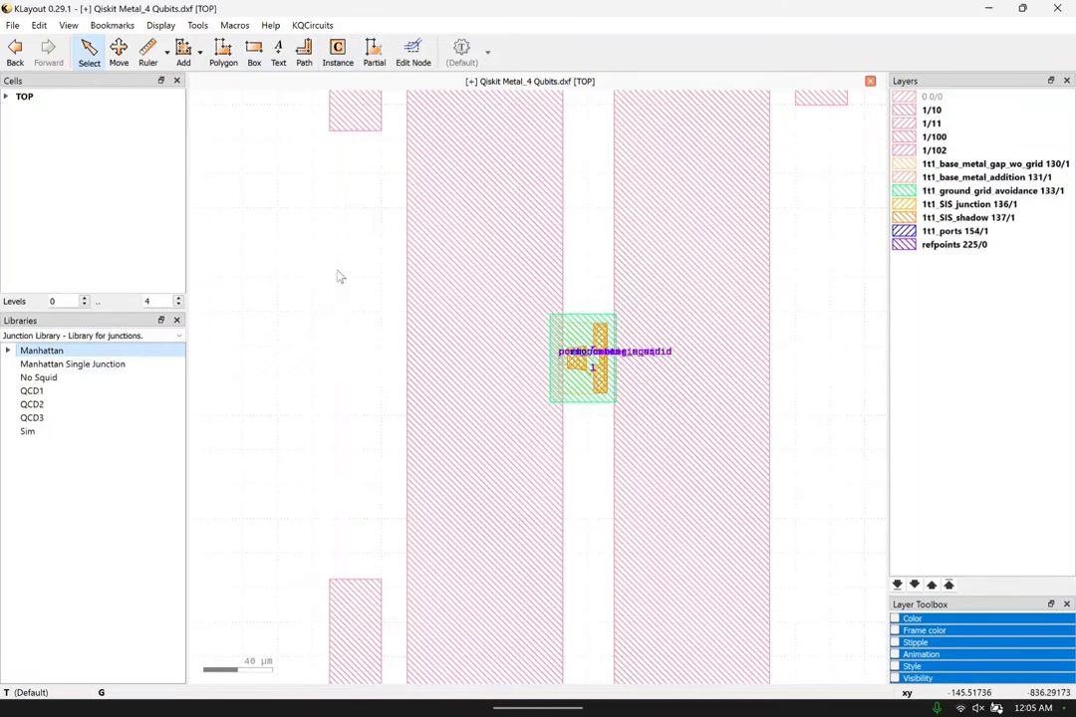
Move the Manhattan junction instance slightly upward.
scroll(578, 354, down, 2)
scroll(654, 385, up, 2)
shift+scroll(526, 423, up, 2)
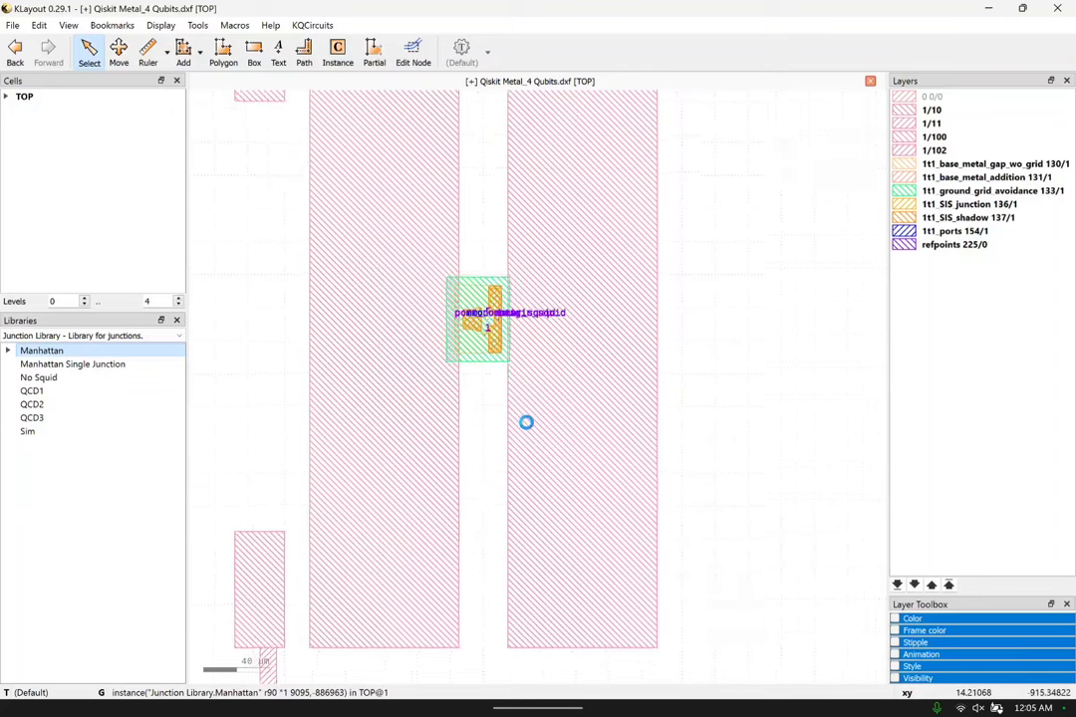
click(118, 49)
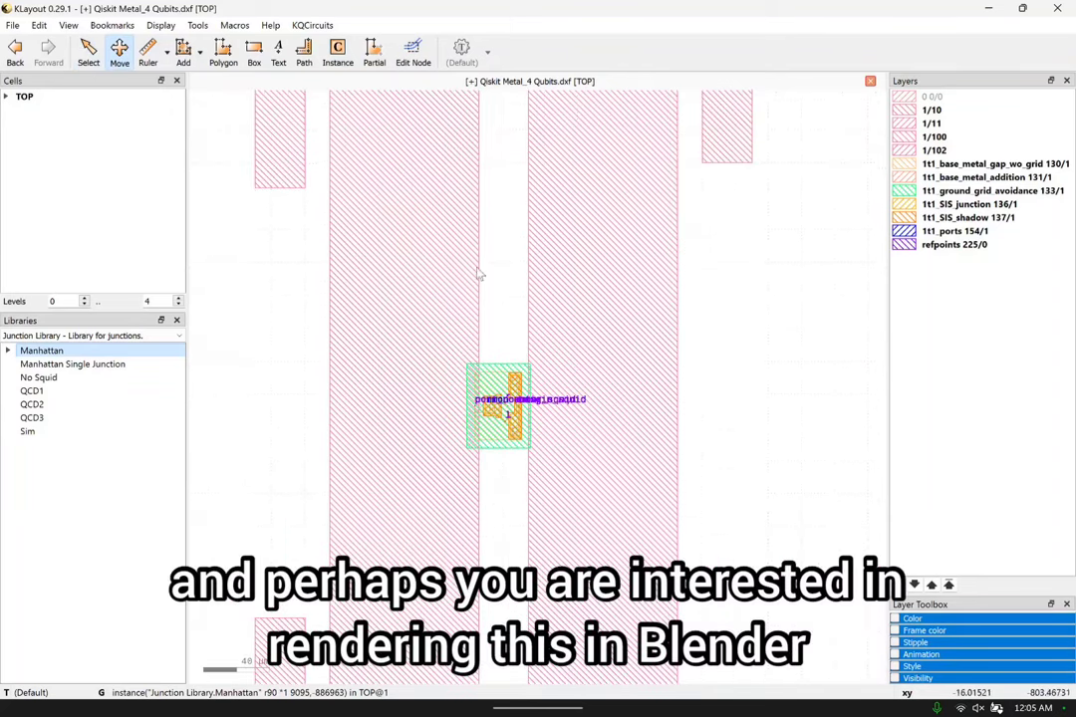
mouse_move(506, 408)
mouse_down()
mouse_move(510, 361)
mouse_move(509, 384)
mouse_up()
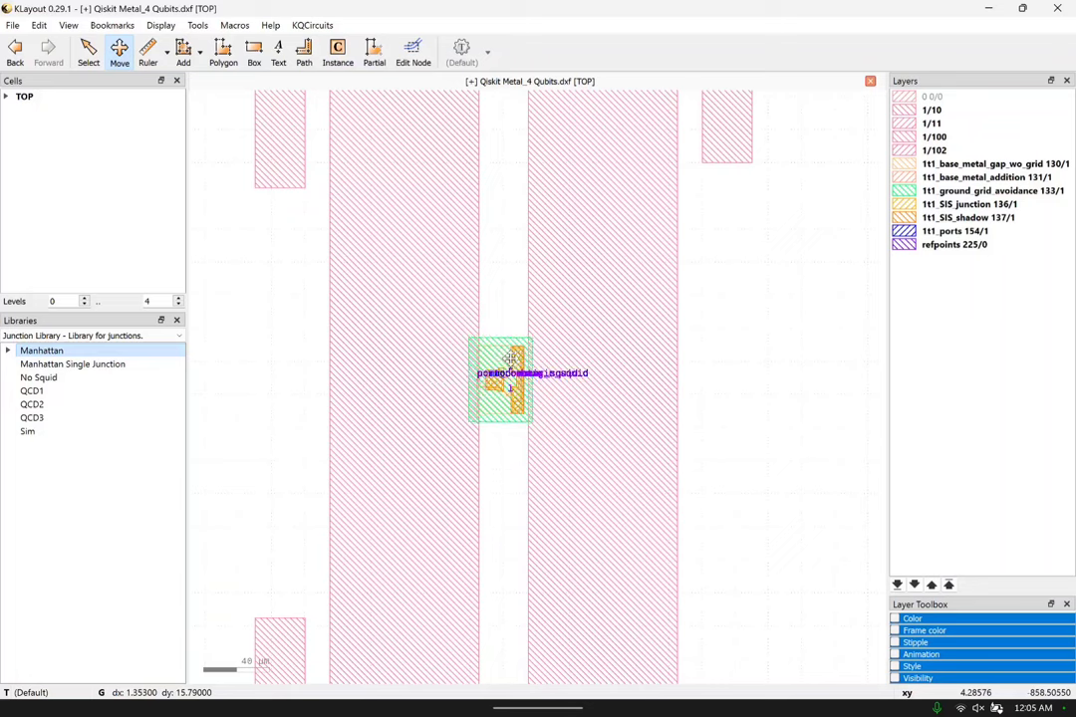
Select the Manhattan junction instance and delete it.
scroll(496, 377, up, 5)
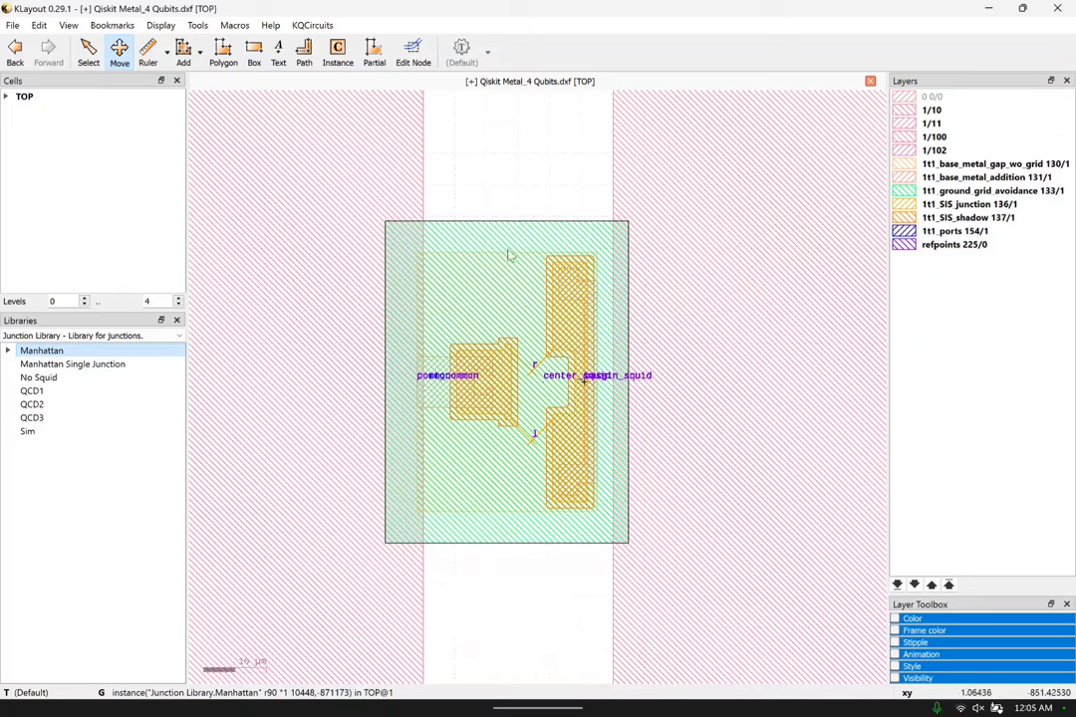
scroll(518, 324, down, 5)
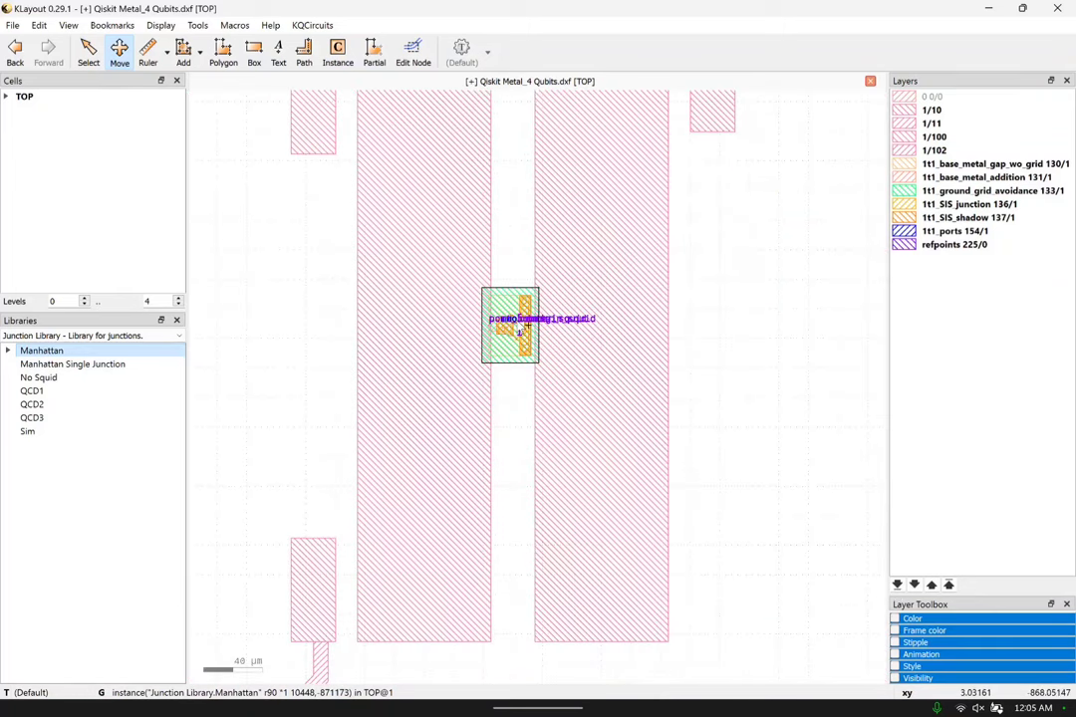
scroll(525, 329, up, 3)
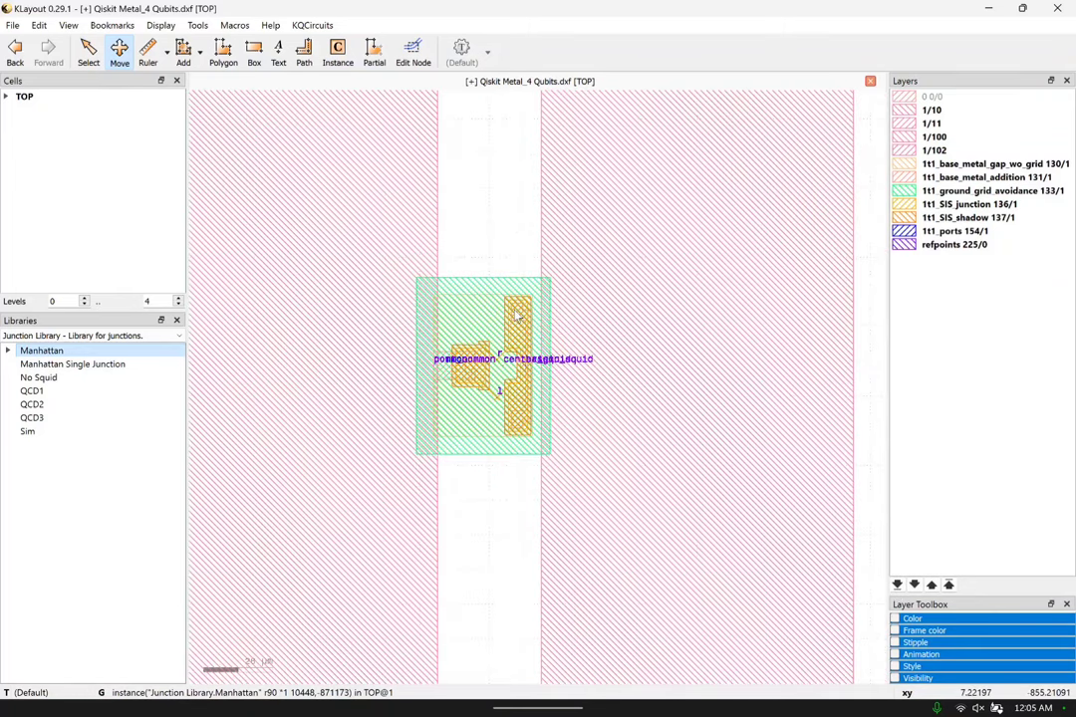
click(517, 316)
key(Delete)
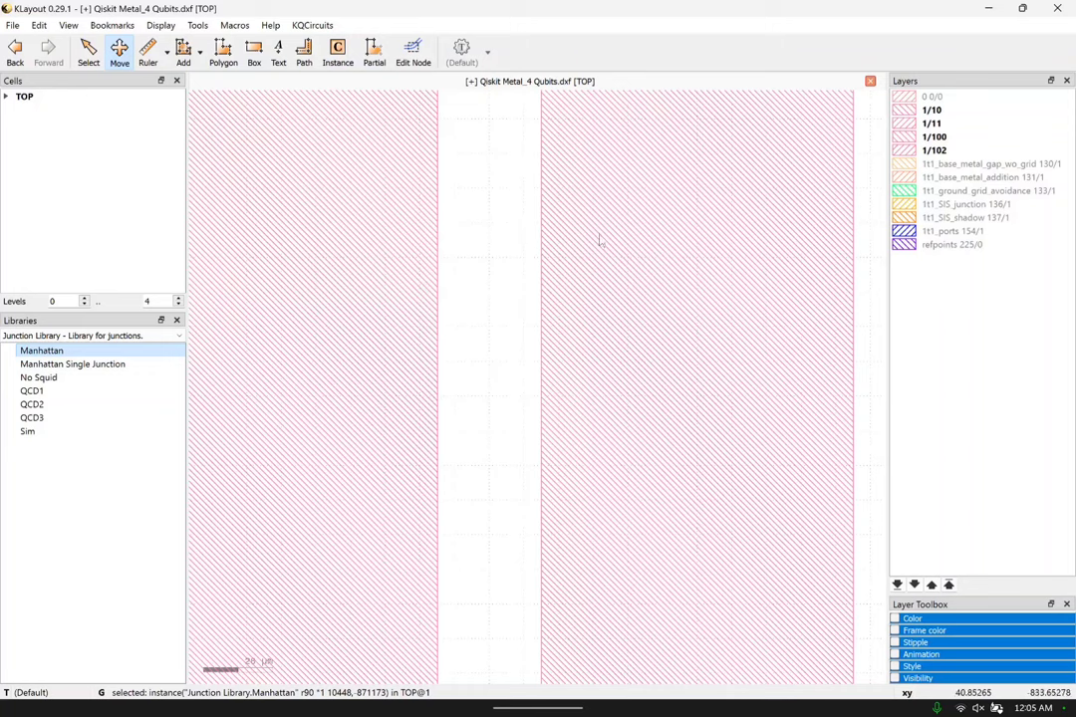
Clean up unused layer entries, leaving 1/10, 1/11, 1/100 and 1/102, then zoom out.
right_click(952, 288)
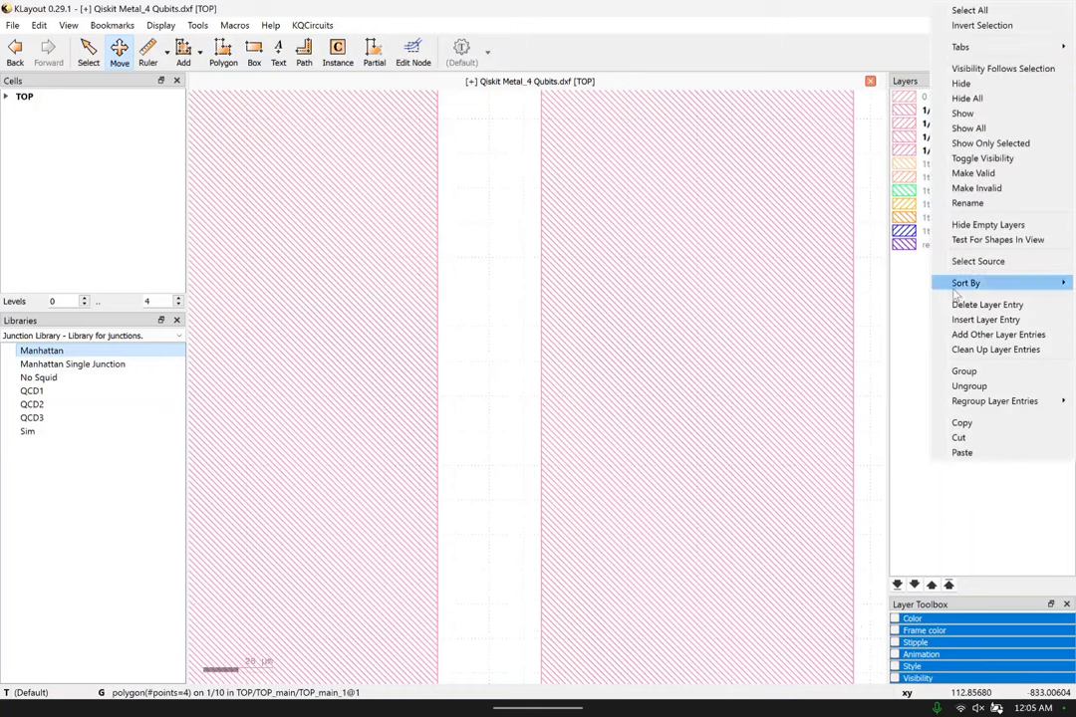
click(889, 279)
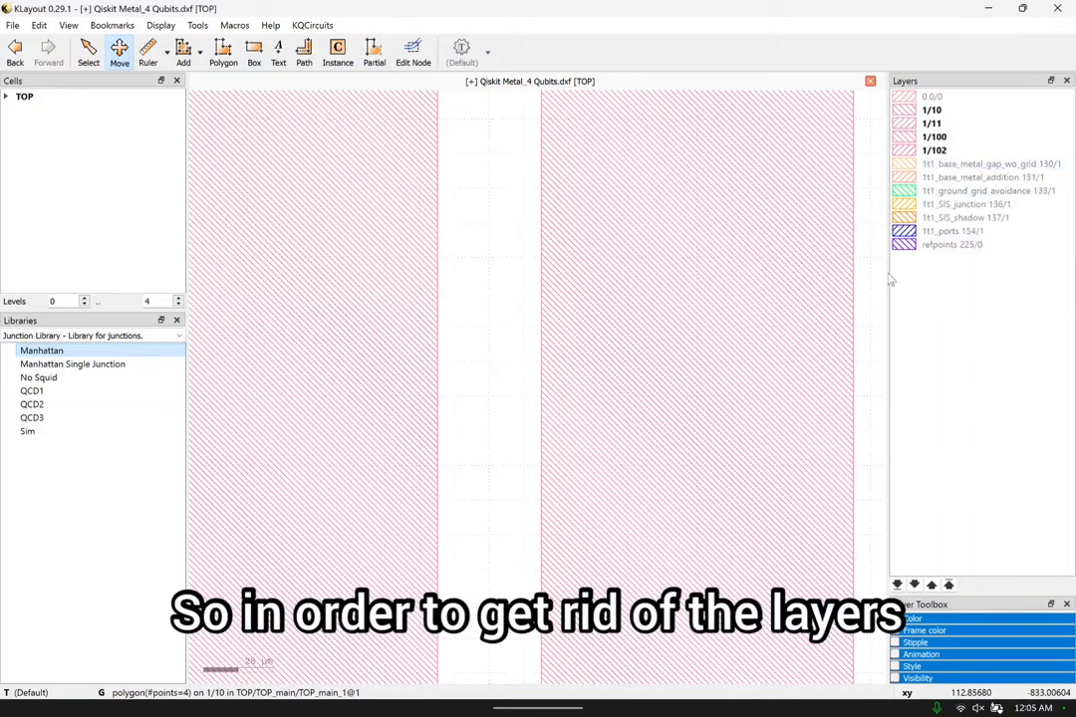
right_click(951, 318)
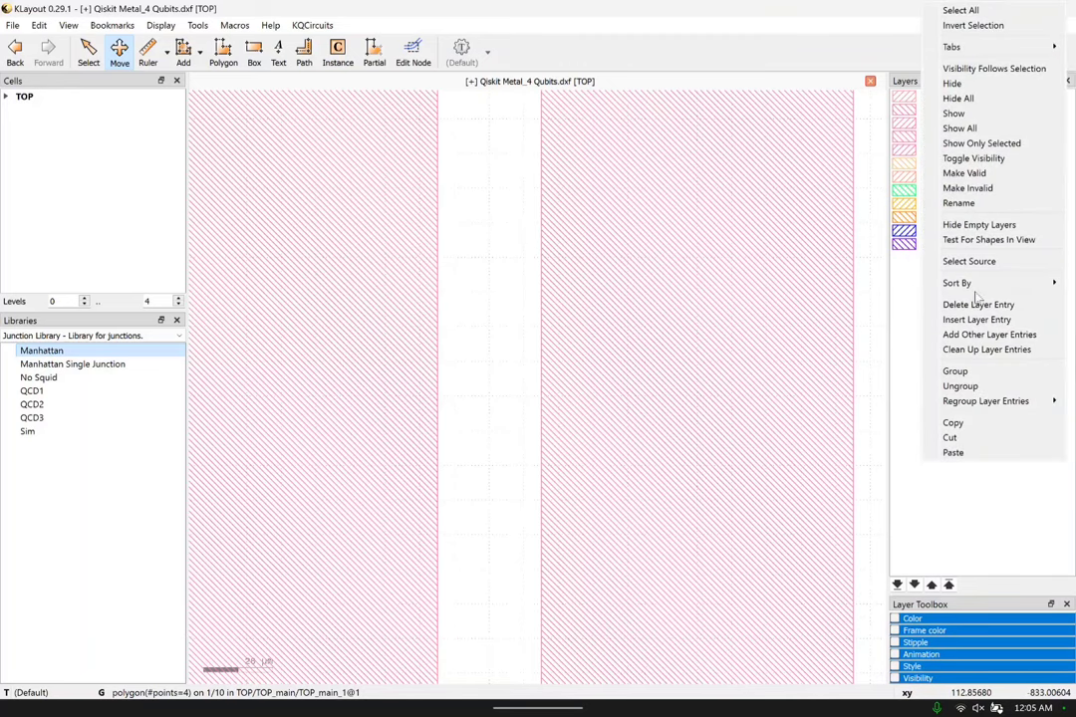
click(914, 282)
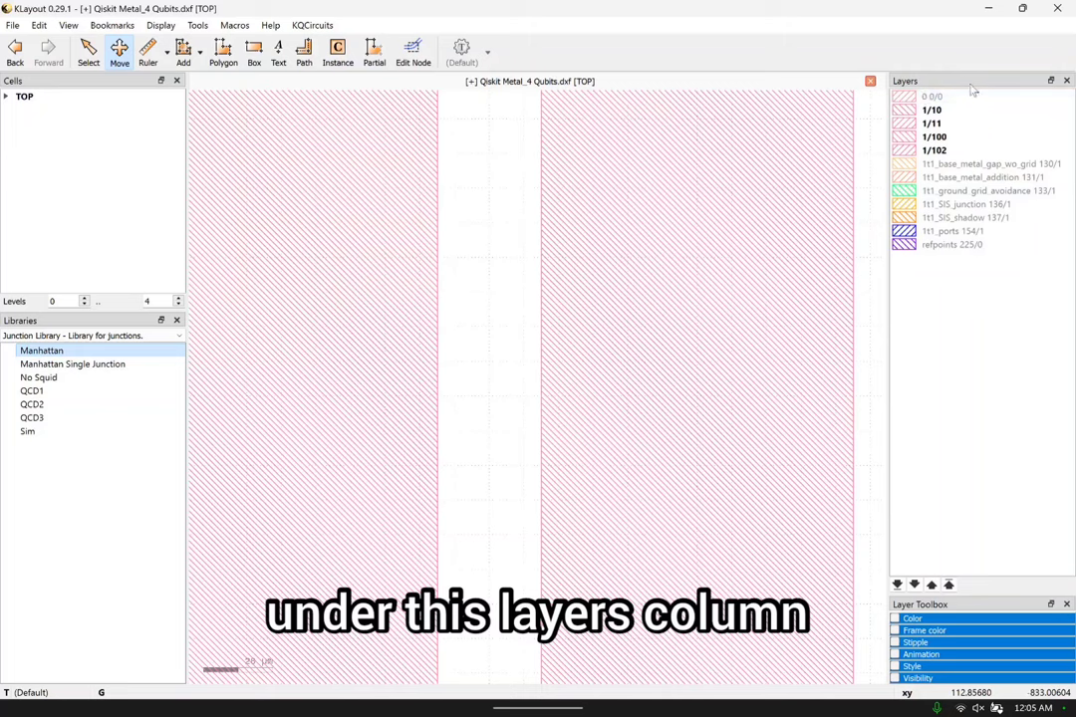
right_click(961, 290)
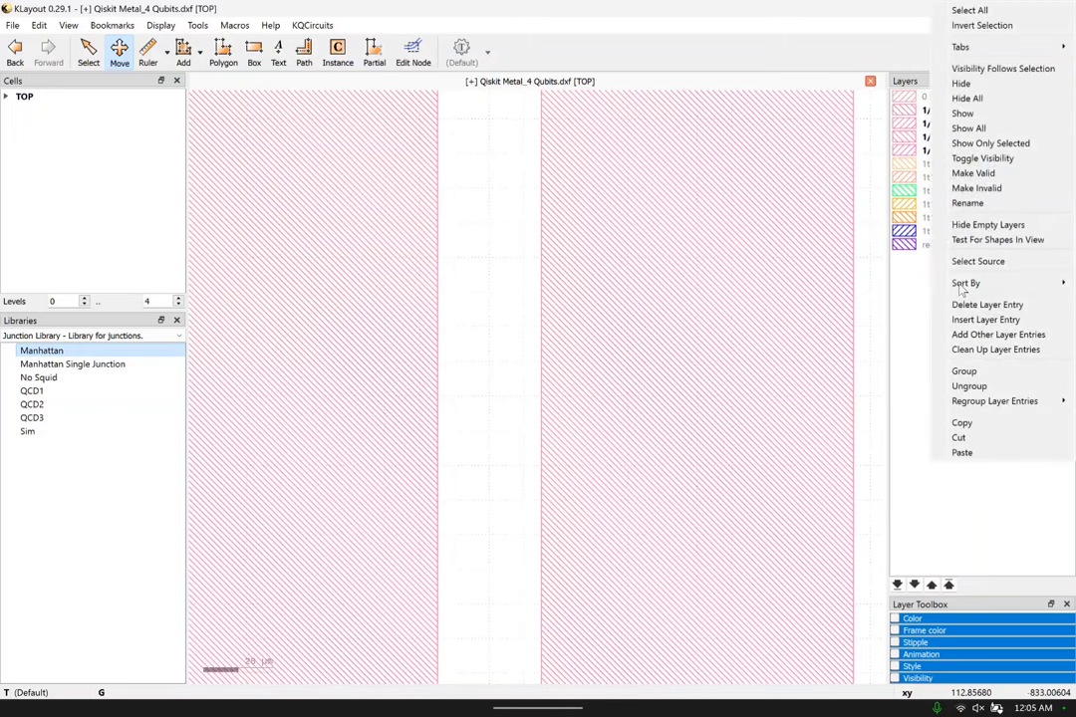
click(994, 351)
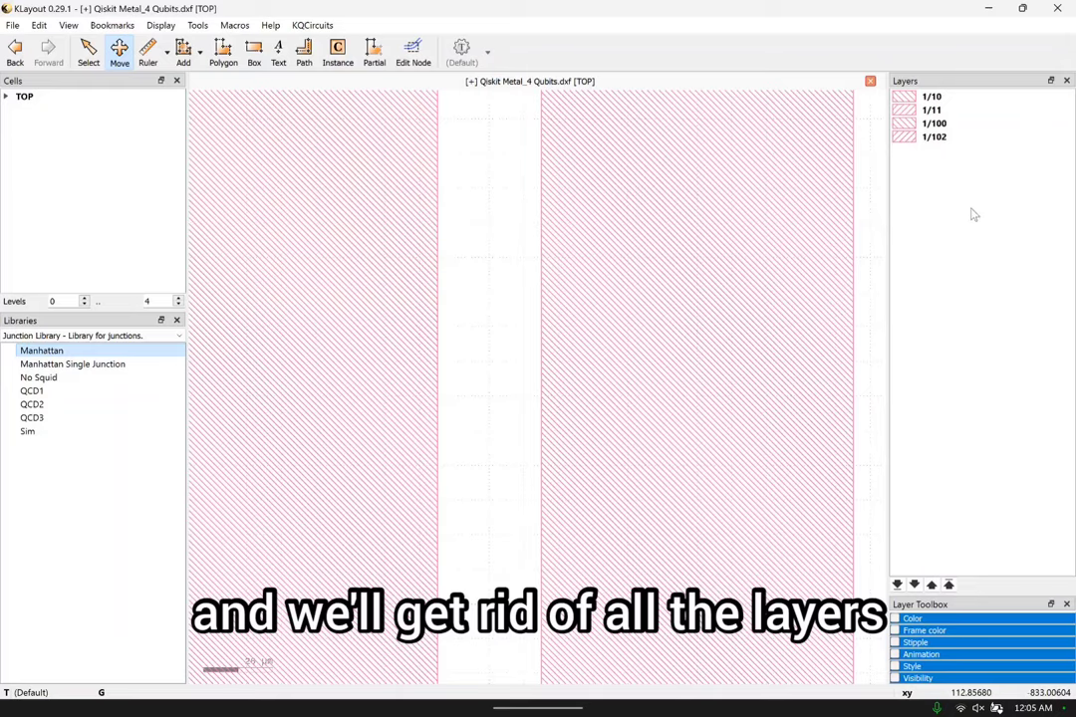
scroll(558, 283, down, 10)
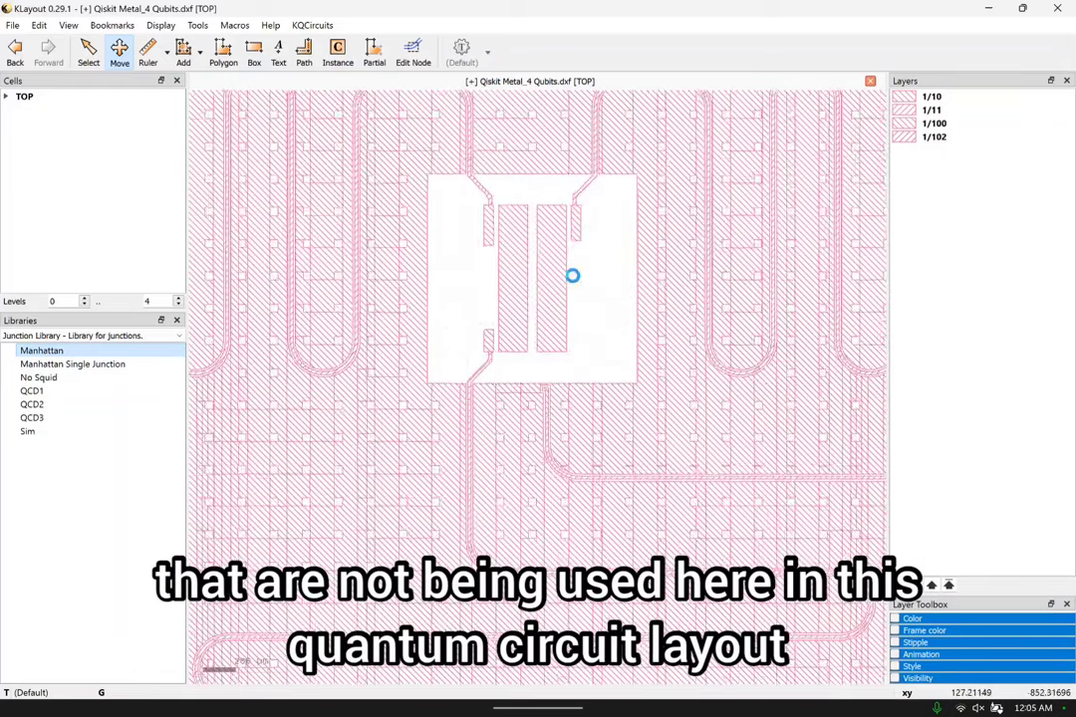
scroll(574, 282, down, 3)
scroll(528, 384, up, 5)
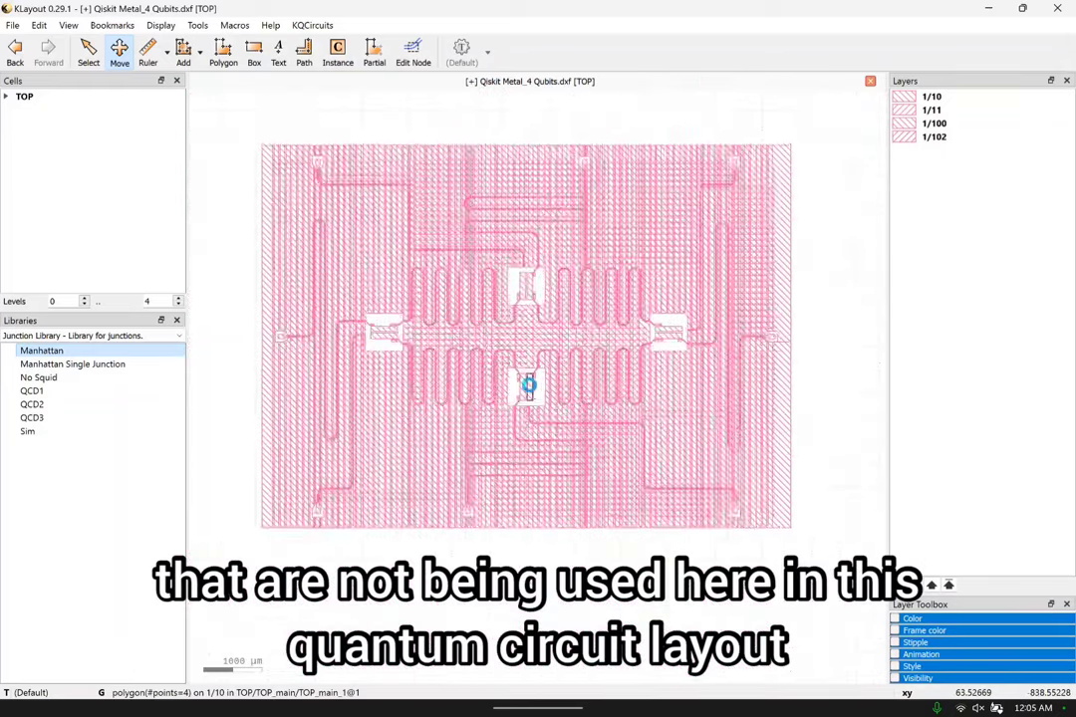
shift+scroll(578, 300, up, 3)
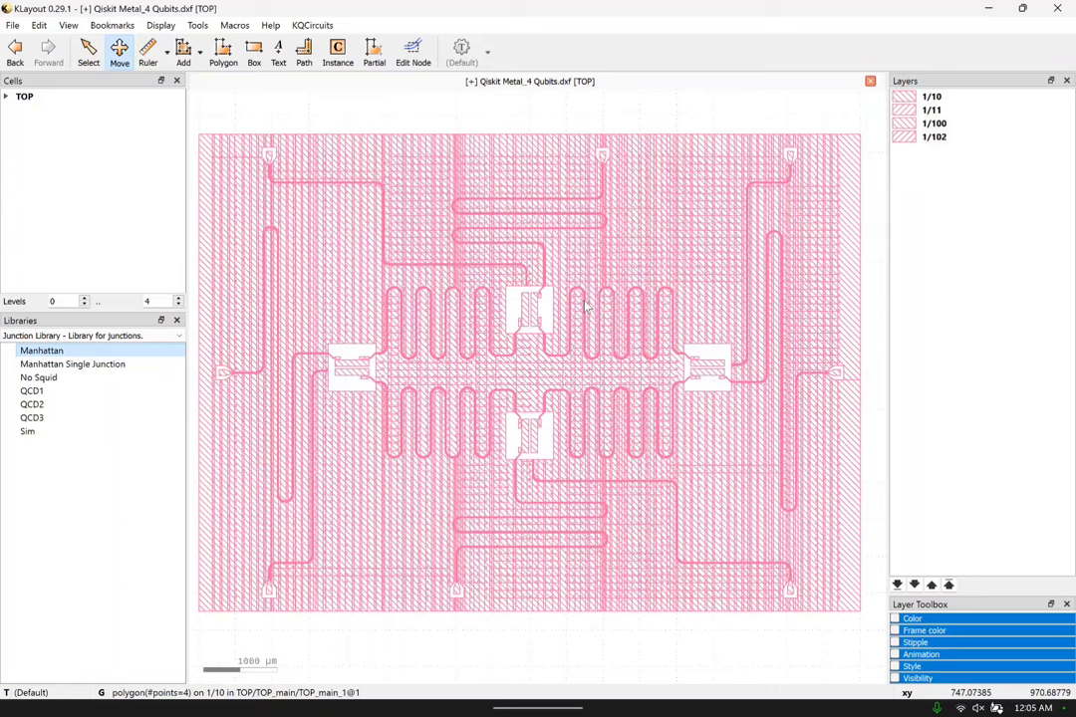
Overwrite Qiskit Metal_4 Qubits.dxf as DXF, saving only the layers shown in the list.
click(12, 25)
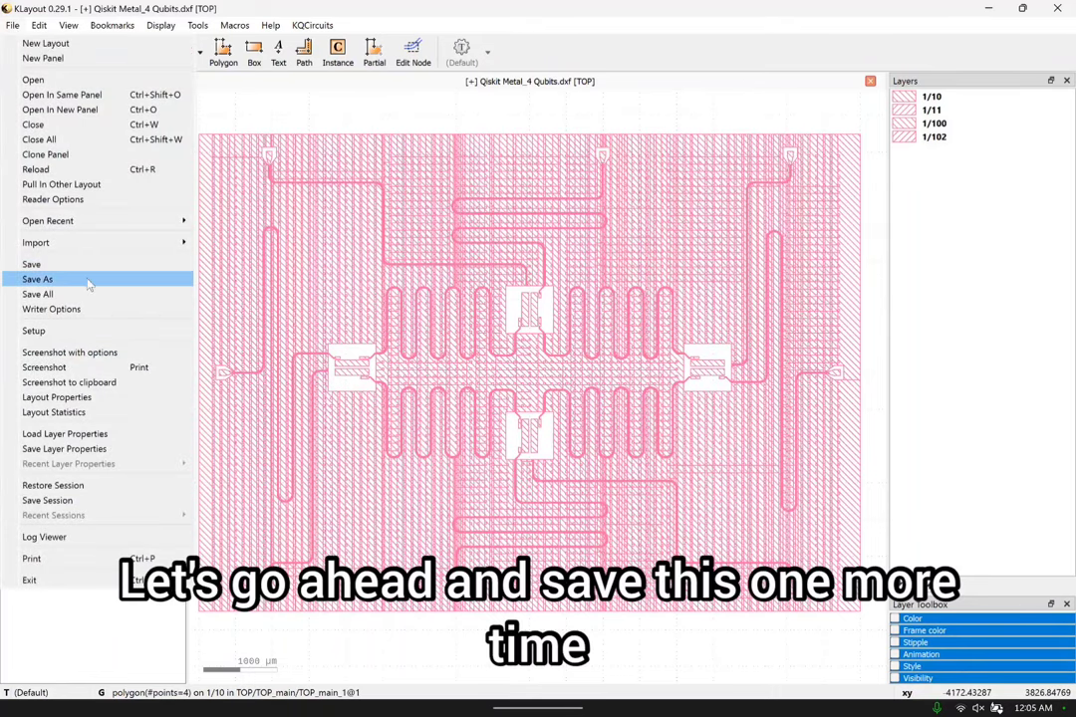
click(40, 279)
click(199, 525)
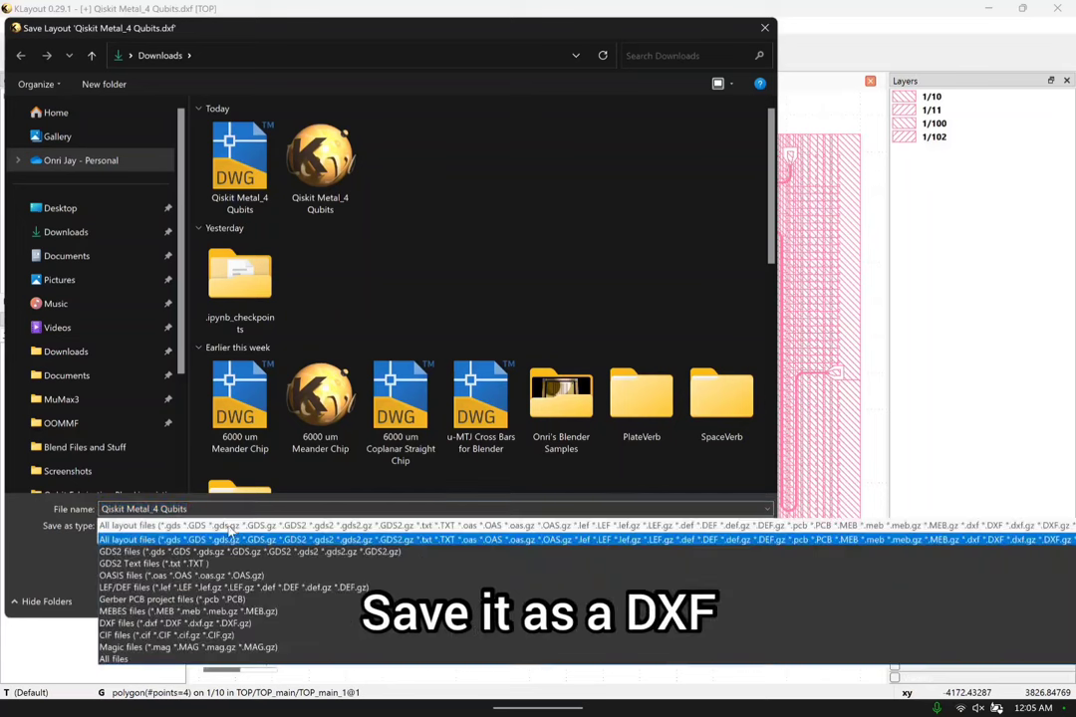
click(183, 624)
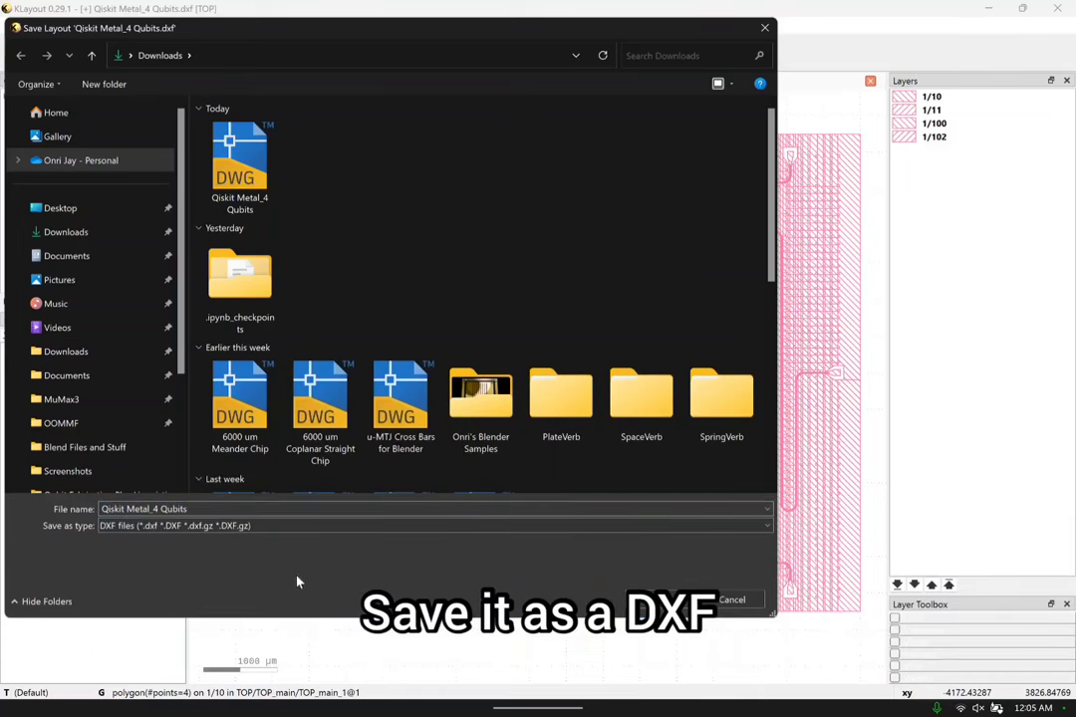
click(649, 601)
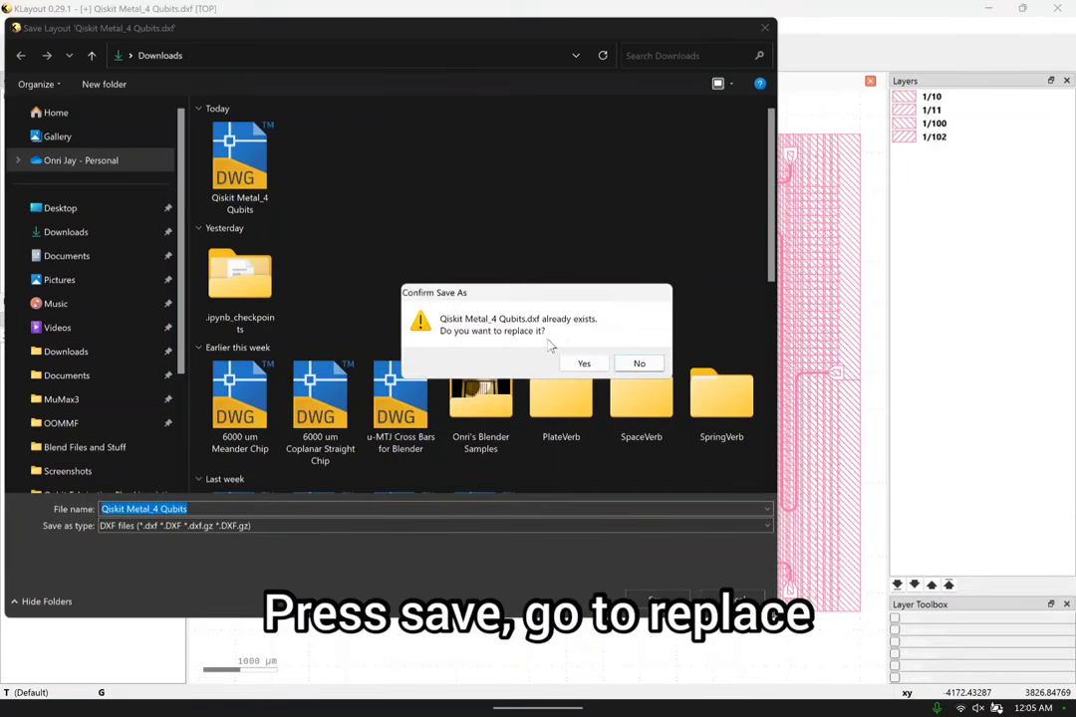
click(584, 362)
click(469, 214)
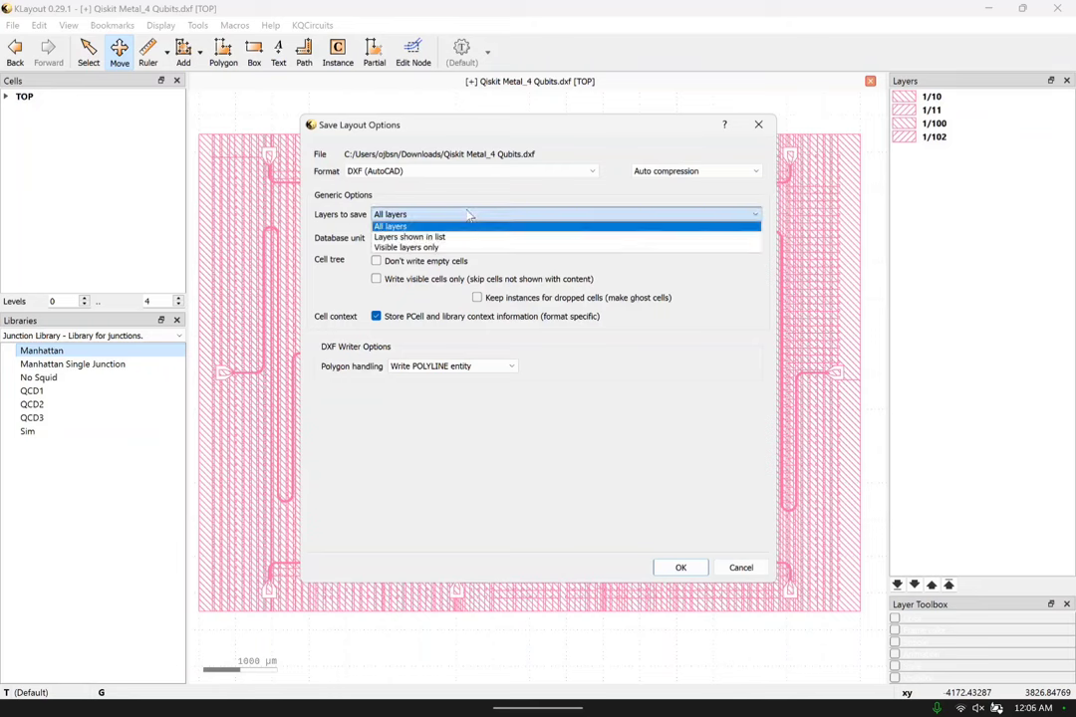
click(456, 237)
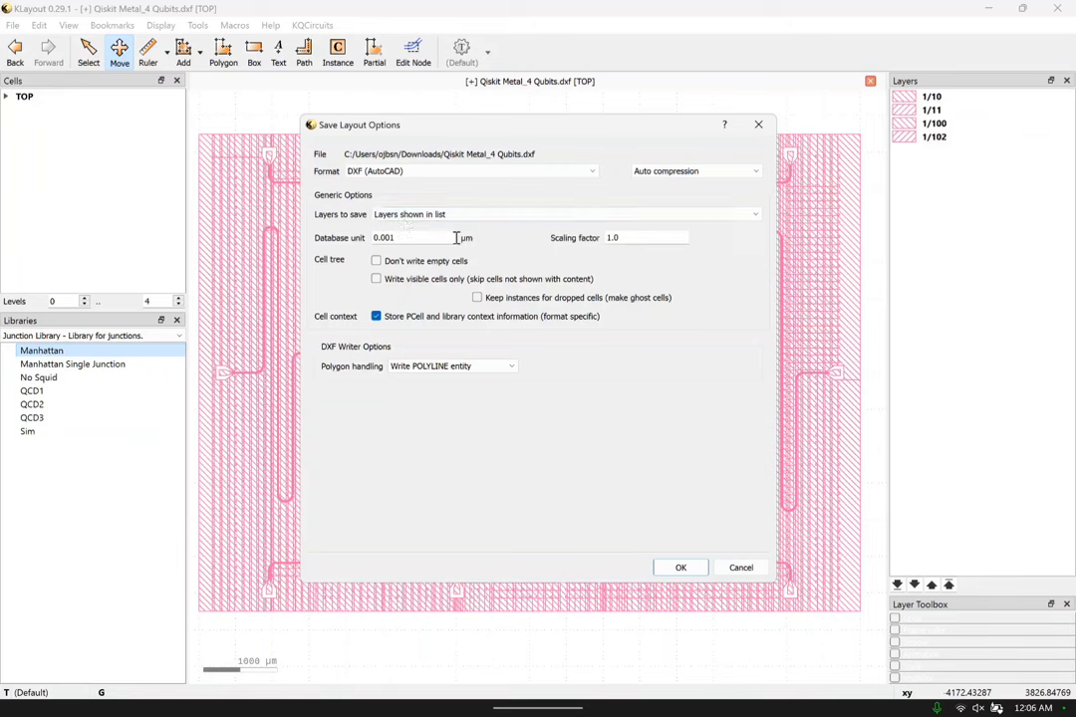
click(682, 569)
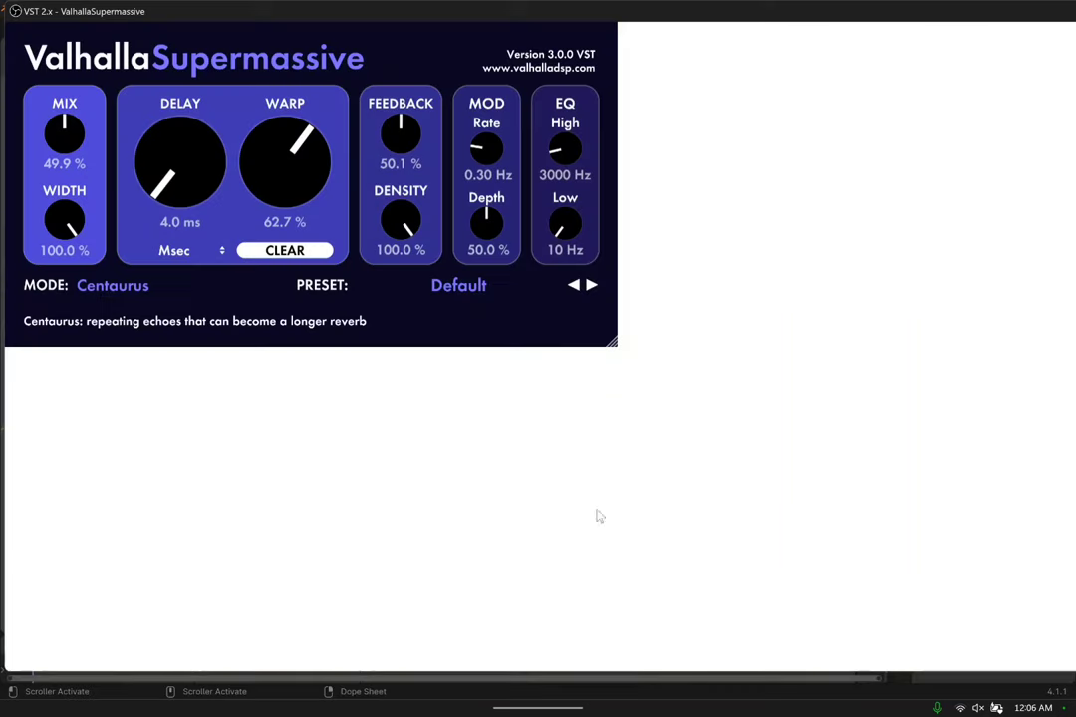
Switch to Blender's Qiskit Metal_Full Chip Blend file and open its Edit menu.
click(575, 690)
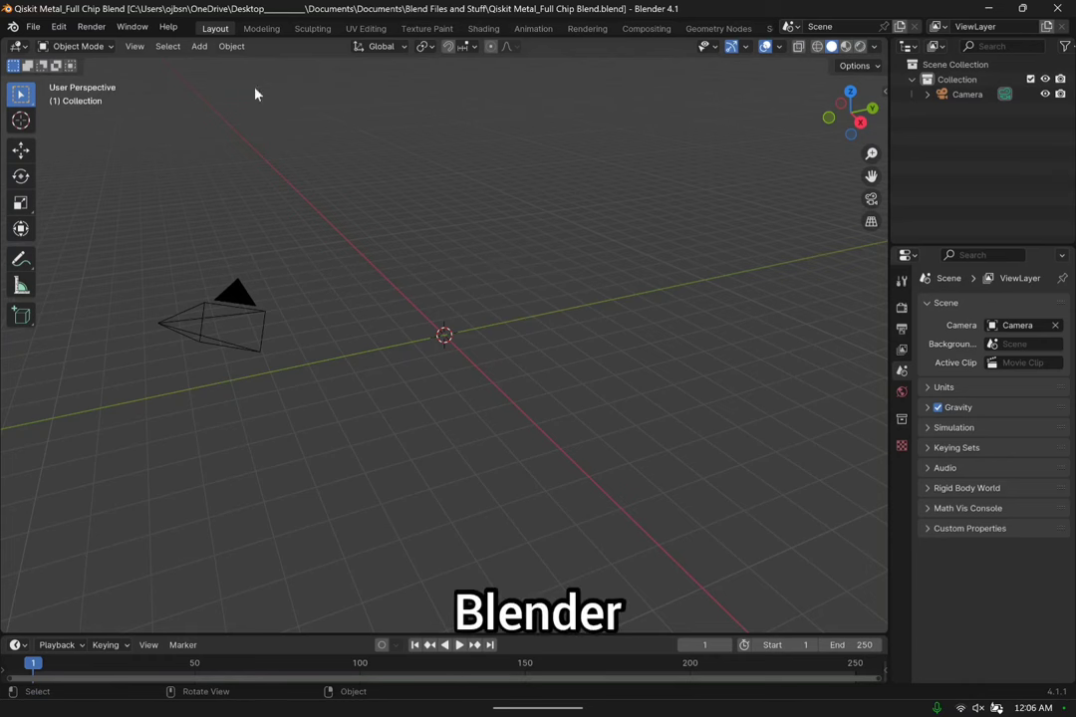
click(59, 28)
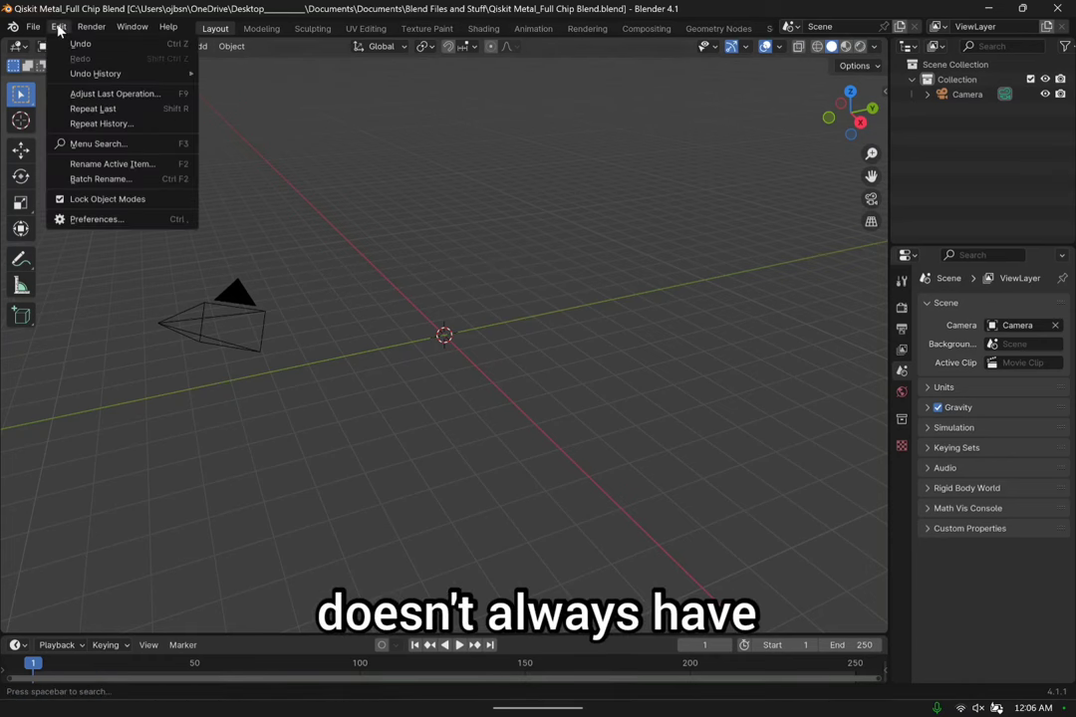
mouse_move(38, 29)
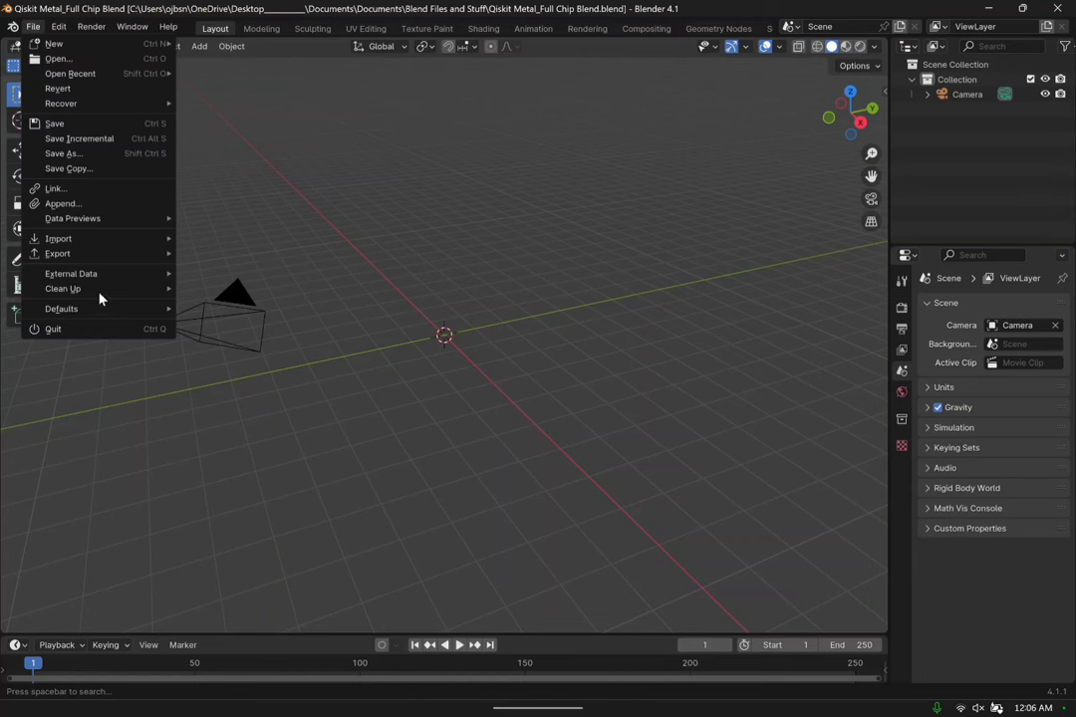
click(58, 28)
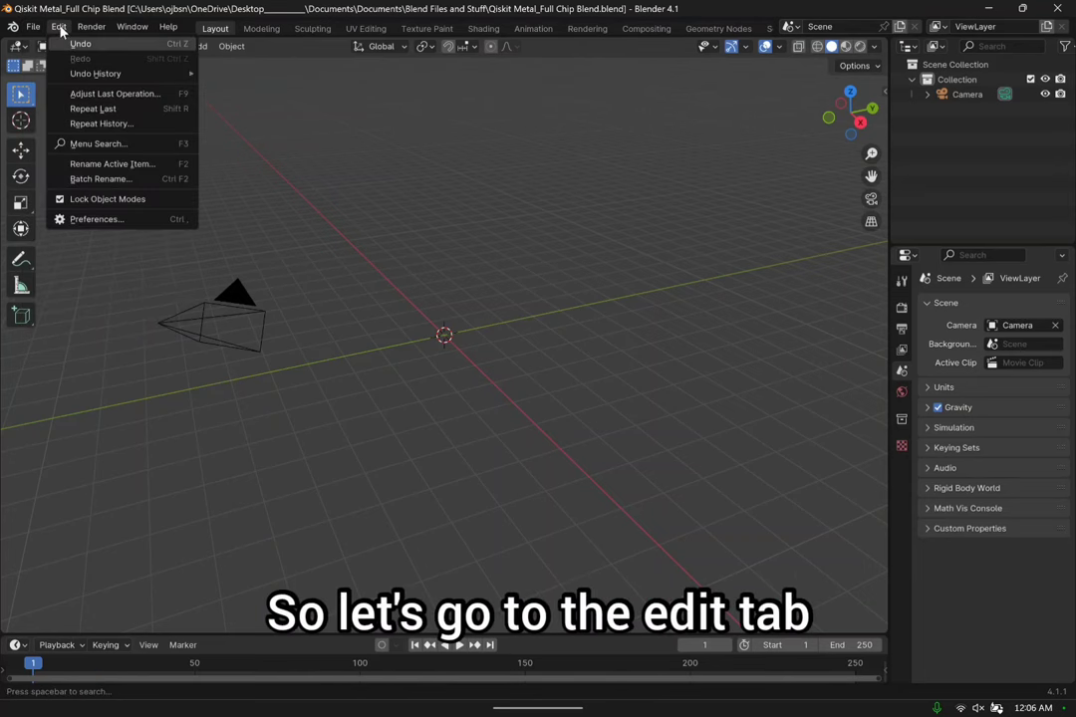
In Blender's Preferences Add-ons list, search 'dxf' to show the enabled Import and Export AutoCAD DXF add-ons.
click(85, 218)
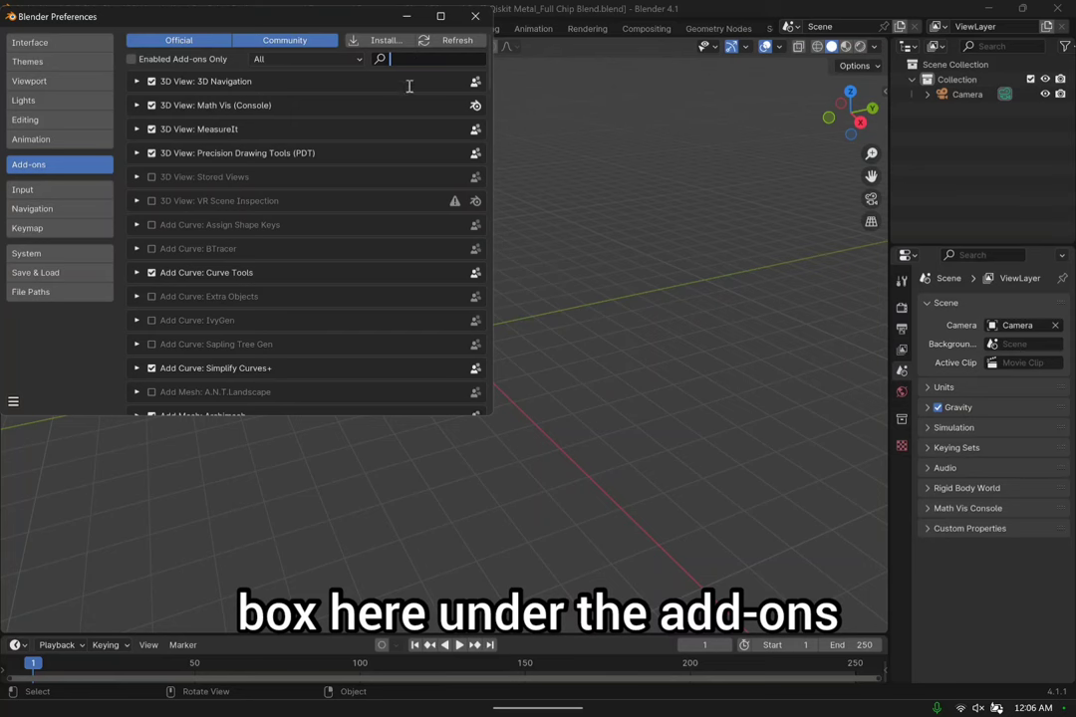
click(44, 169)
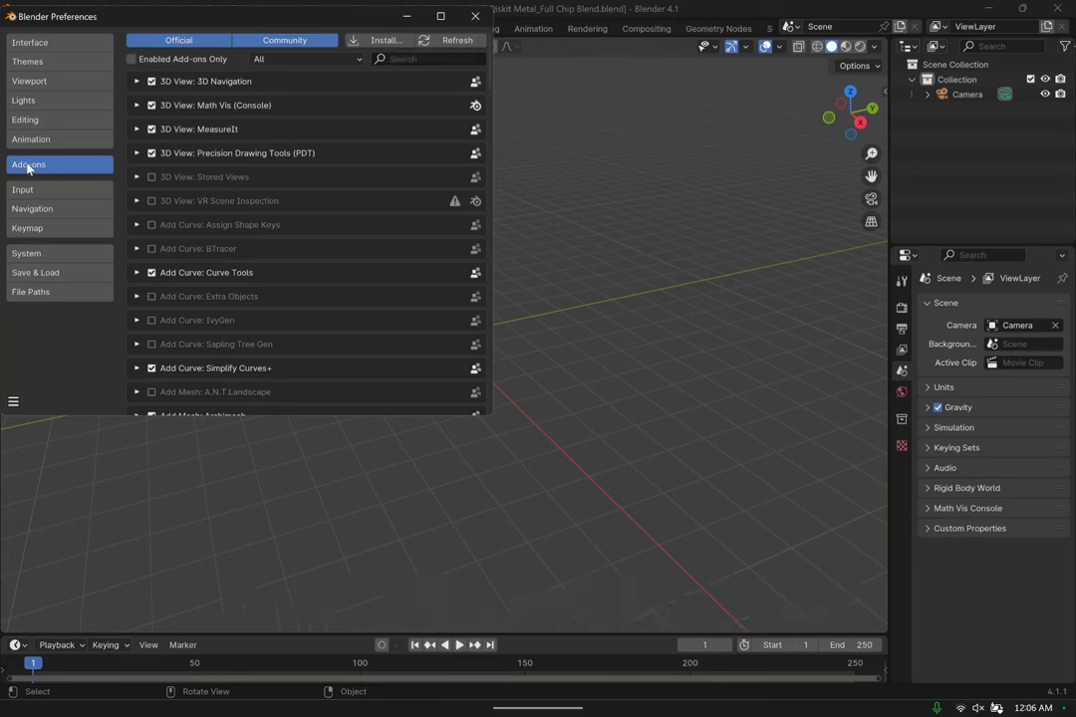
click(410, 60)
text(dx)
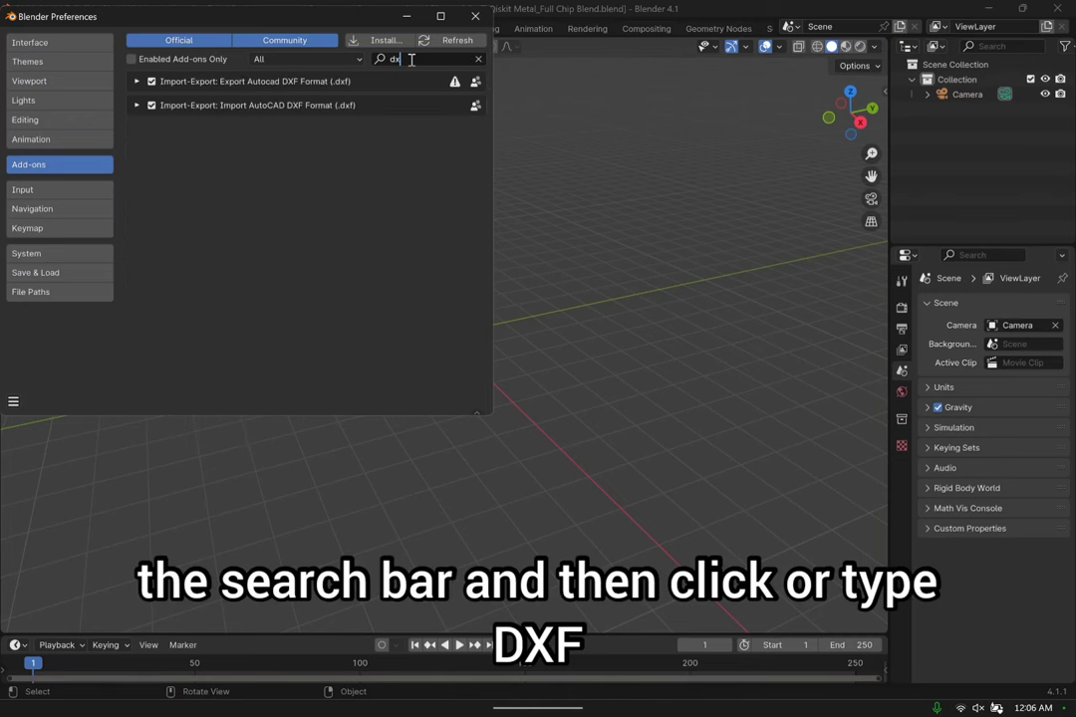
text(f)
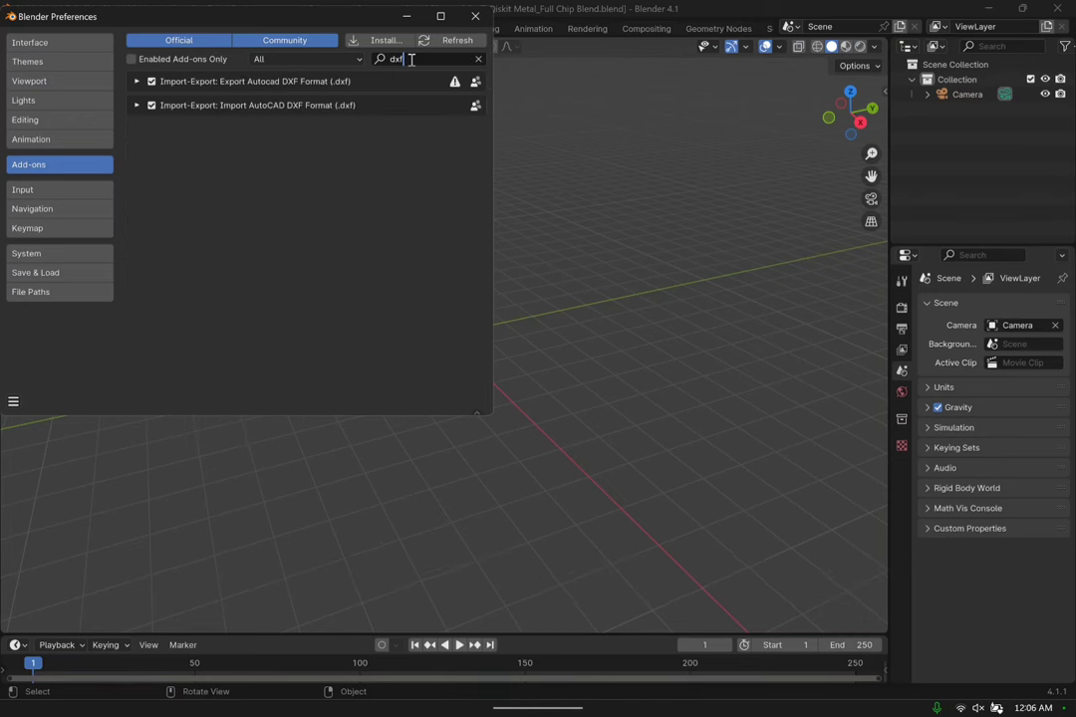
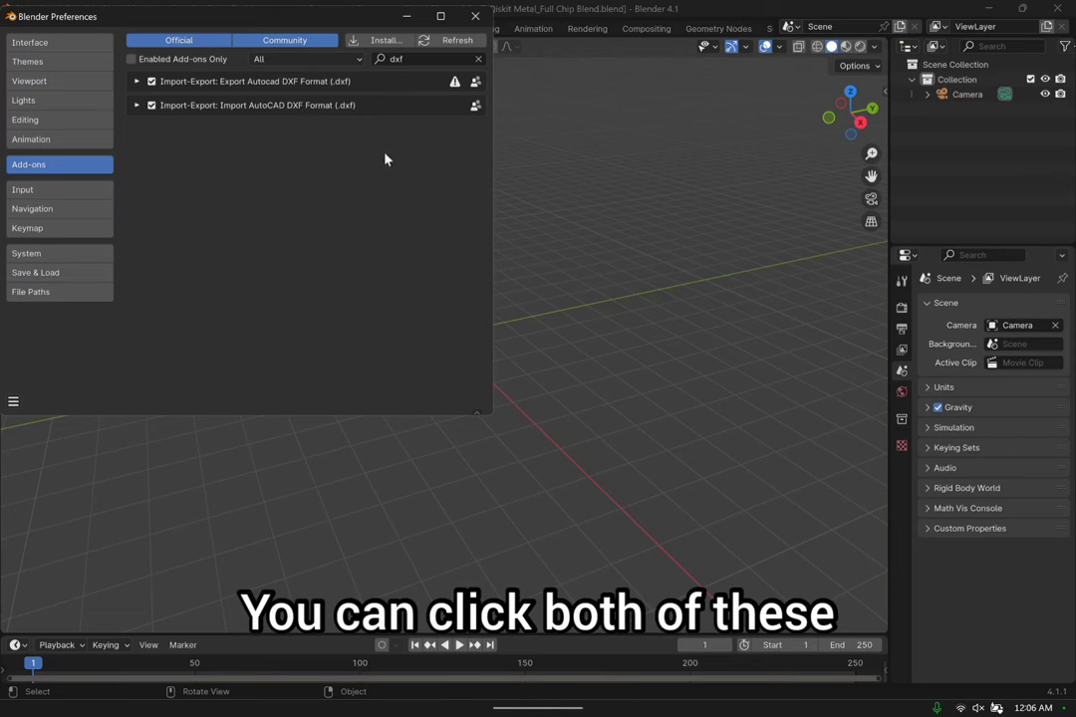
Replace the DXF add-on search with 'mesh' to review the mesh add-ons, then clear it.
click(479, 58)
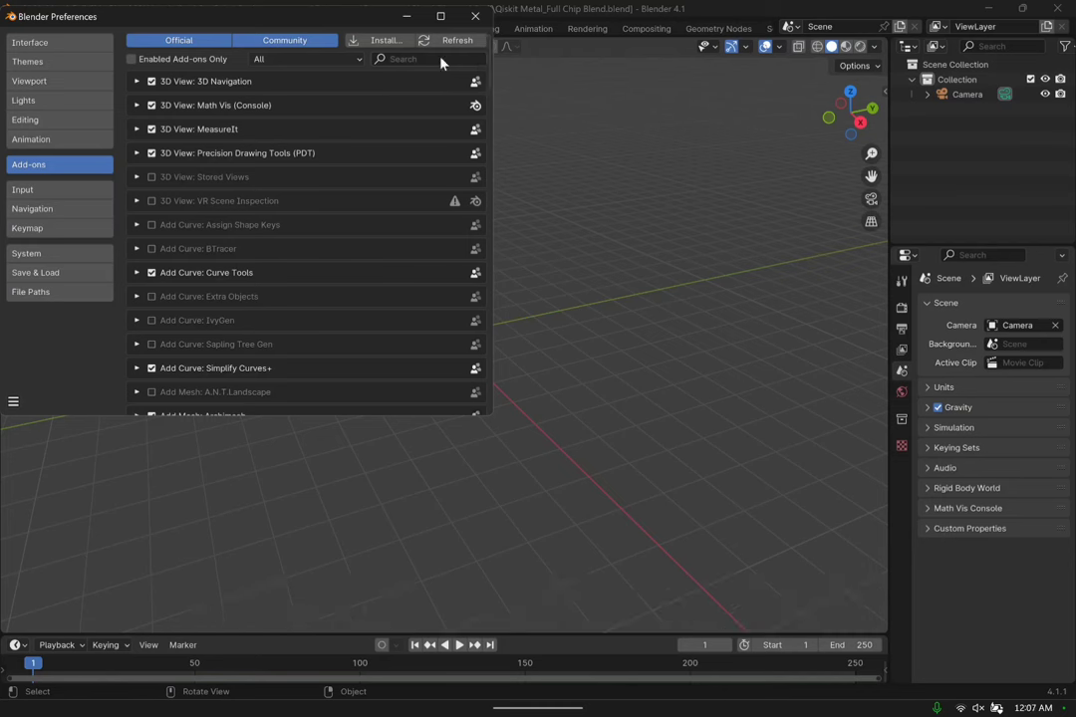
click(441, 60)
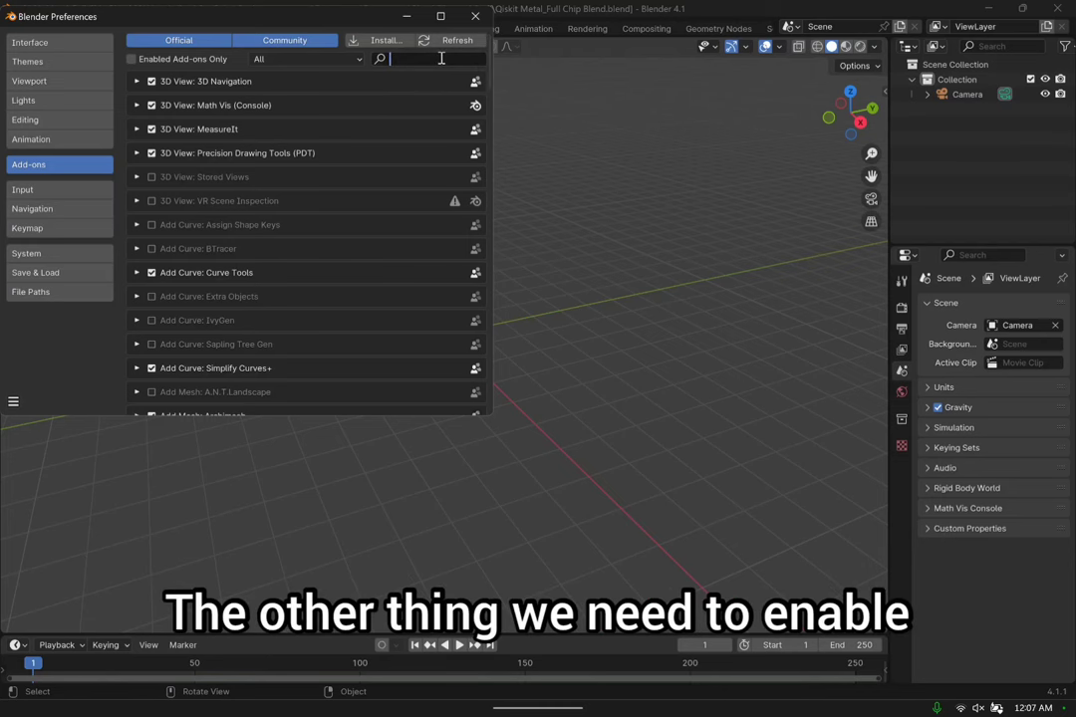
text(mesh)
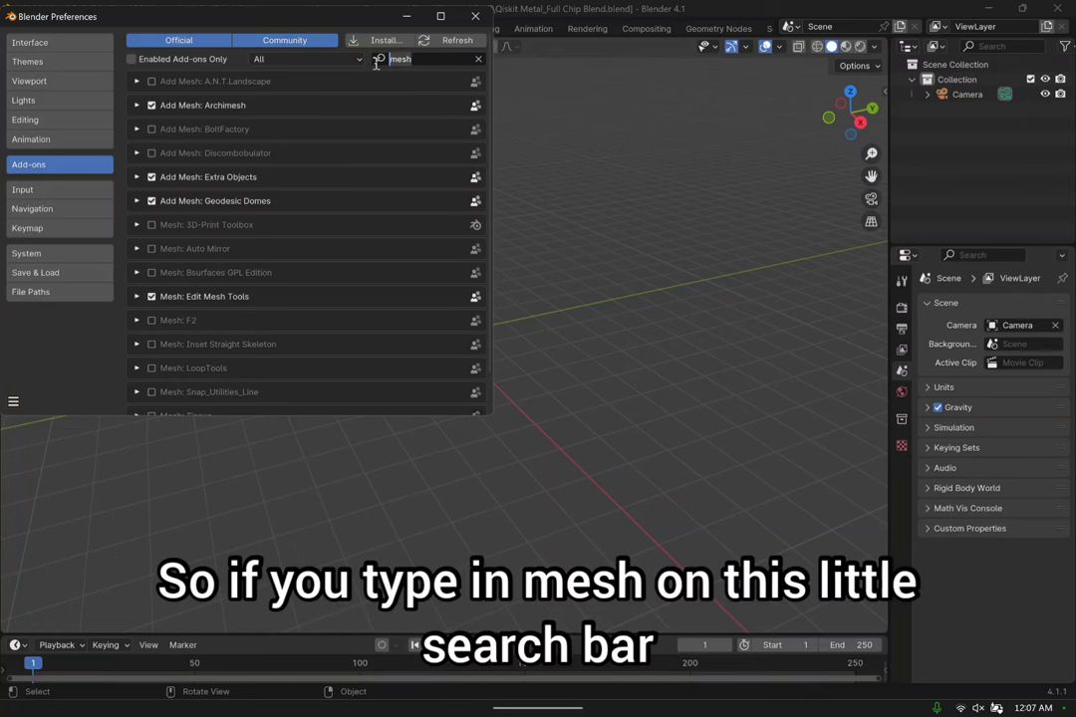
key(Home)
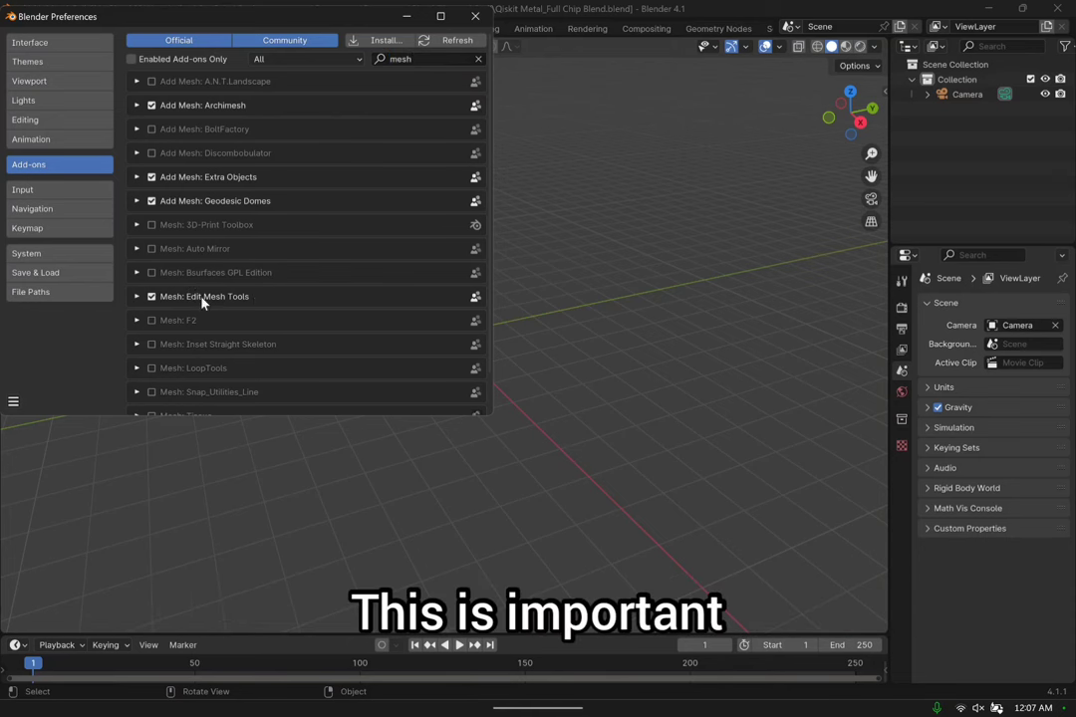
scroll(270, 306, down, 1)
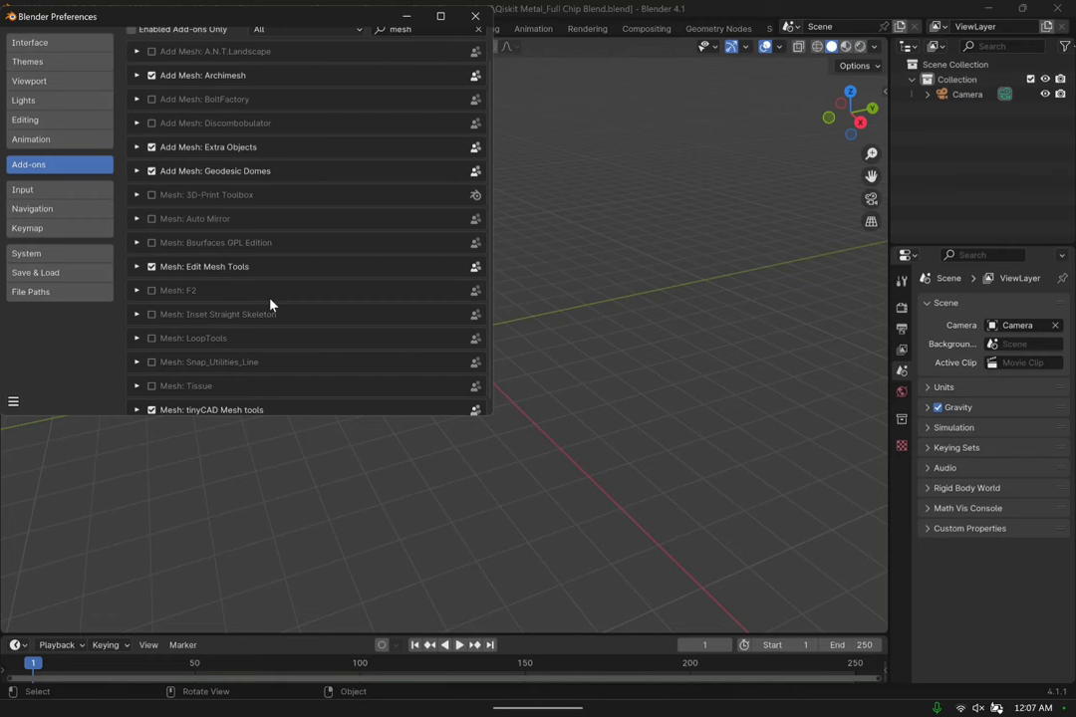
scroll(271, 303, up, 1)
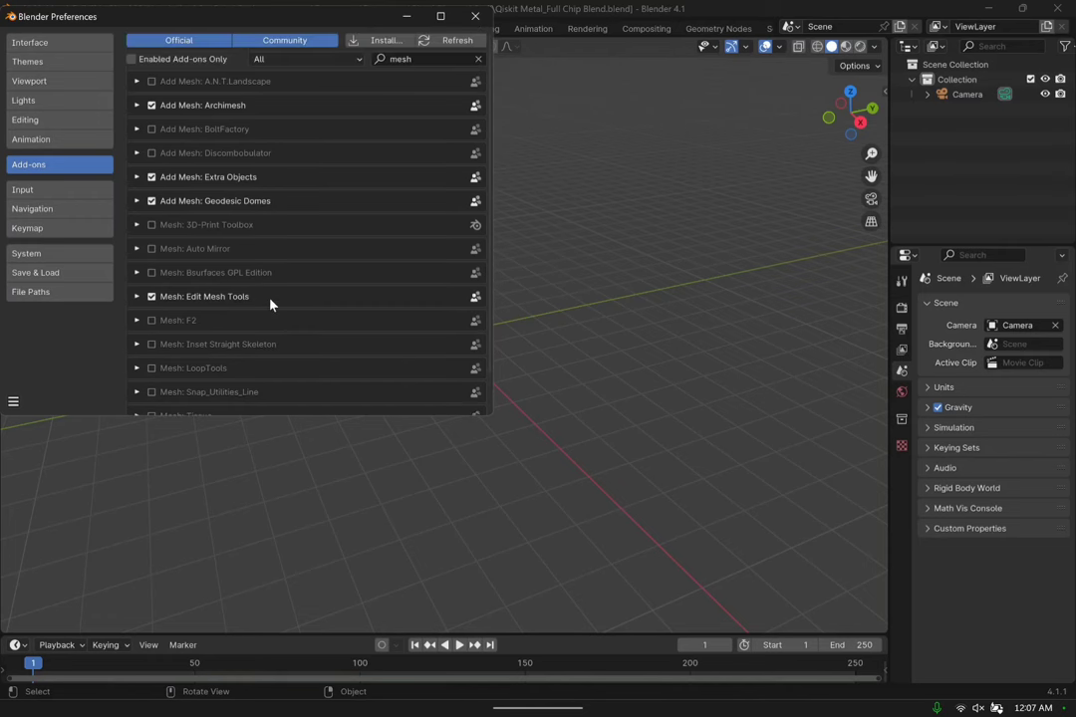
click(479, 60)
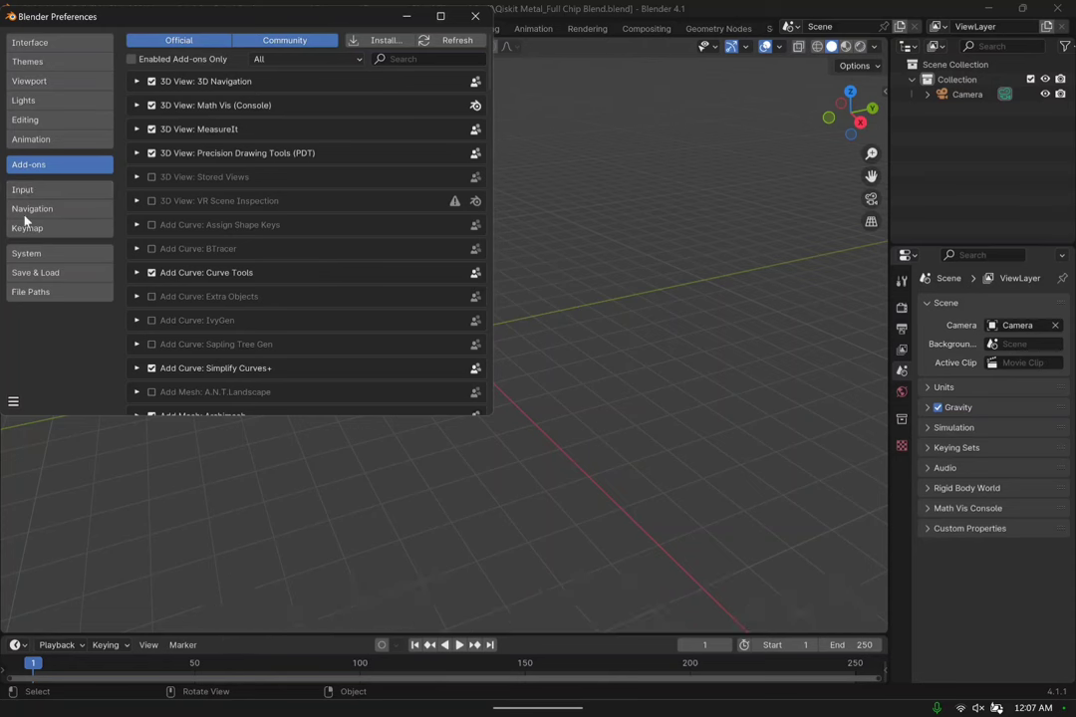
Save the preferences from the preferences options menu.
click(12, 407)
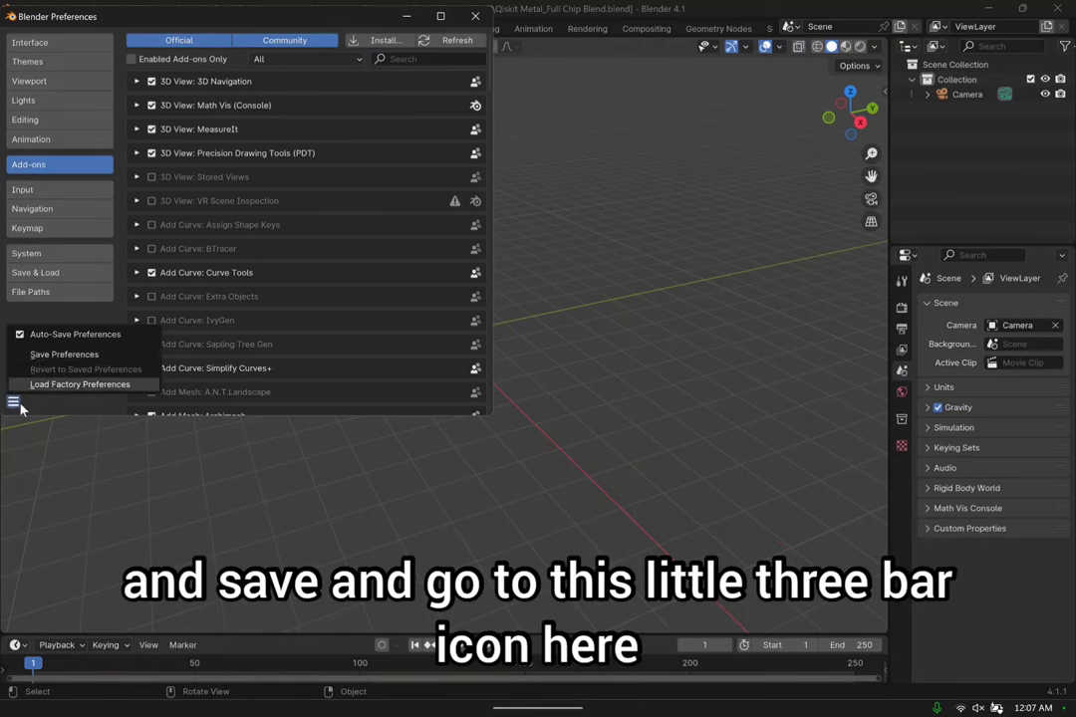
click(20, 400)
click(13, 402)
click(53, 356)
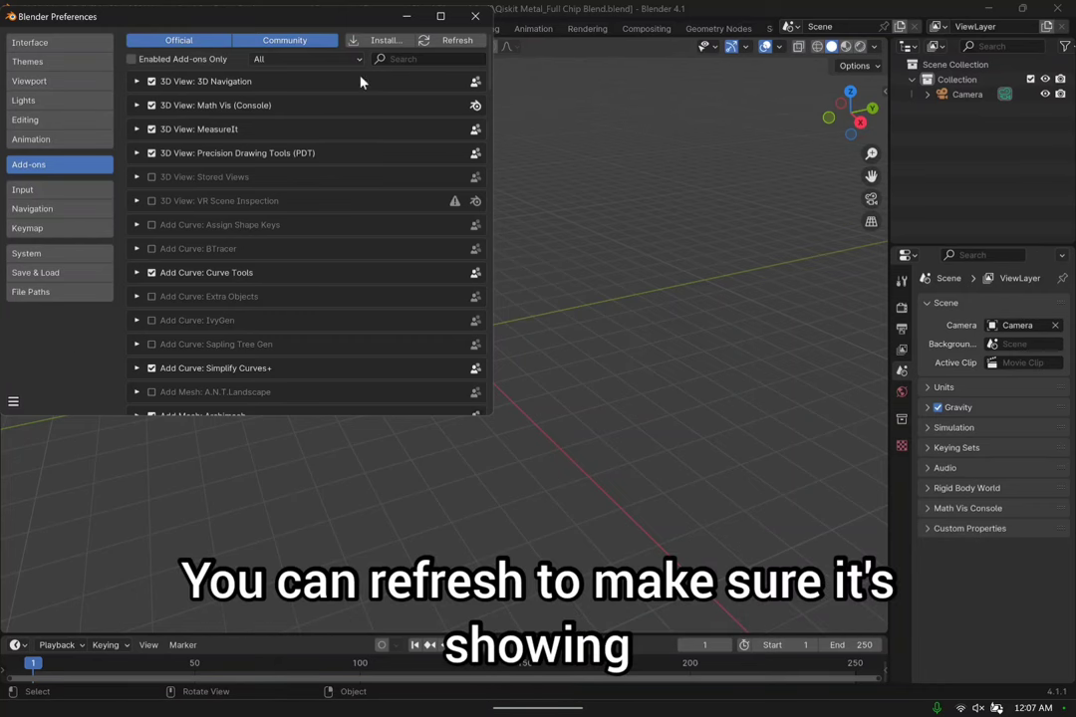
Reopen Preferences via Edit, confirm Cycles uses OptiX on the RTX 4070 Ti SUPER, then close it.
click(475, 18)
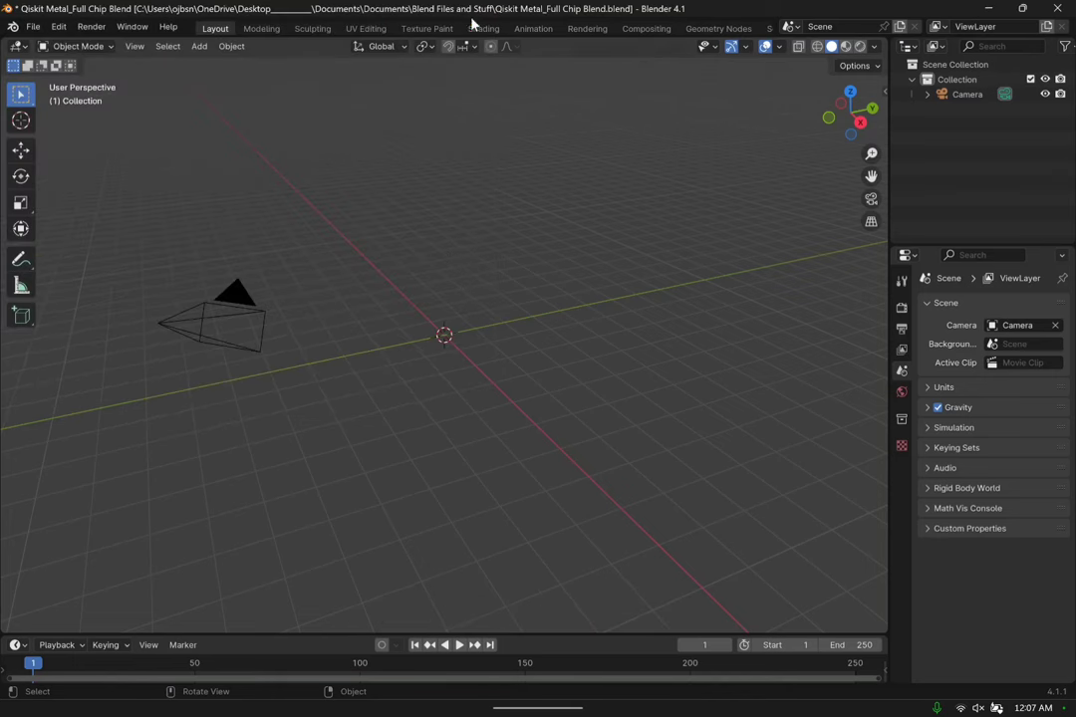
click(33, 27)
mouse_move(59, 27)
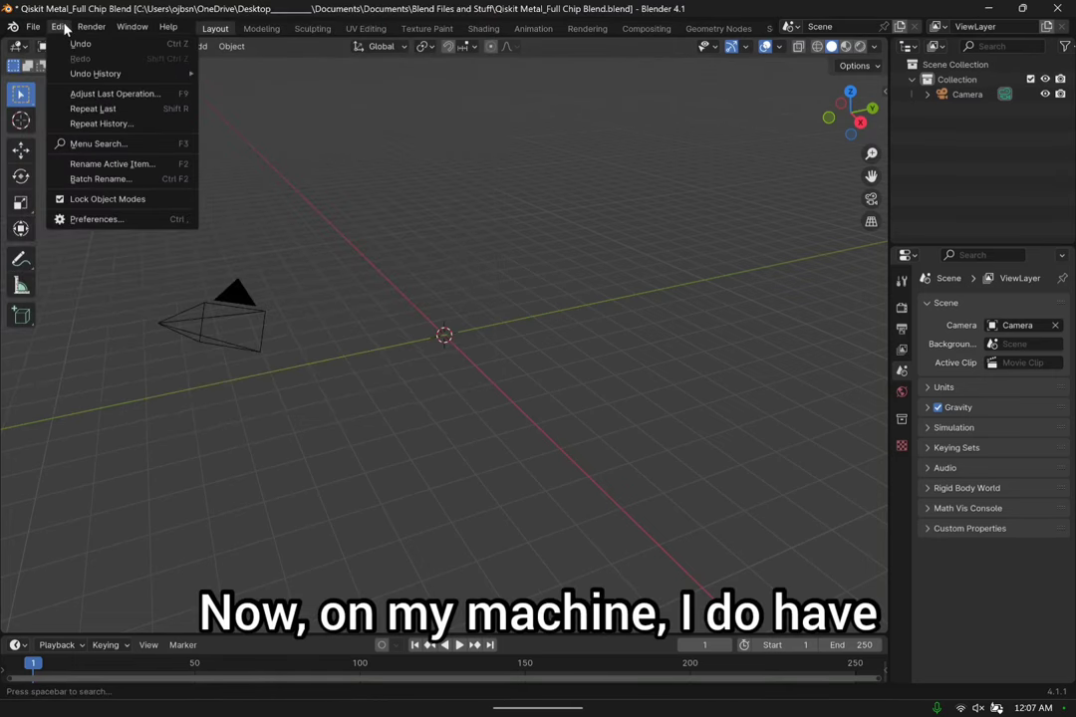
click(91, 219)
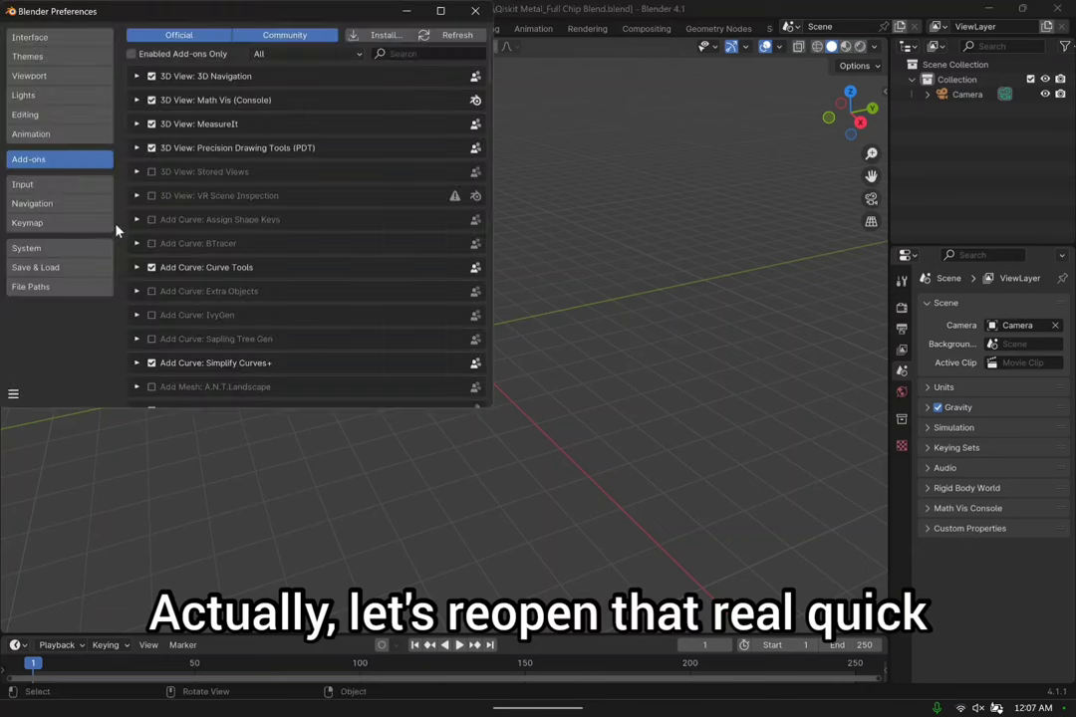
click(54, 252)
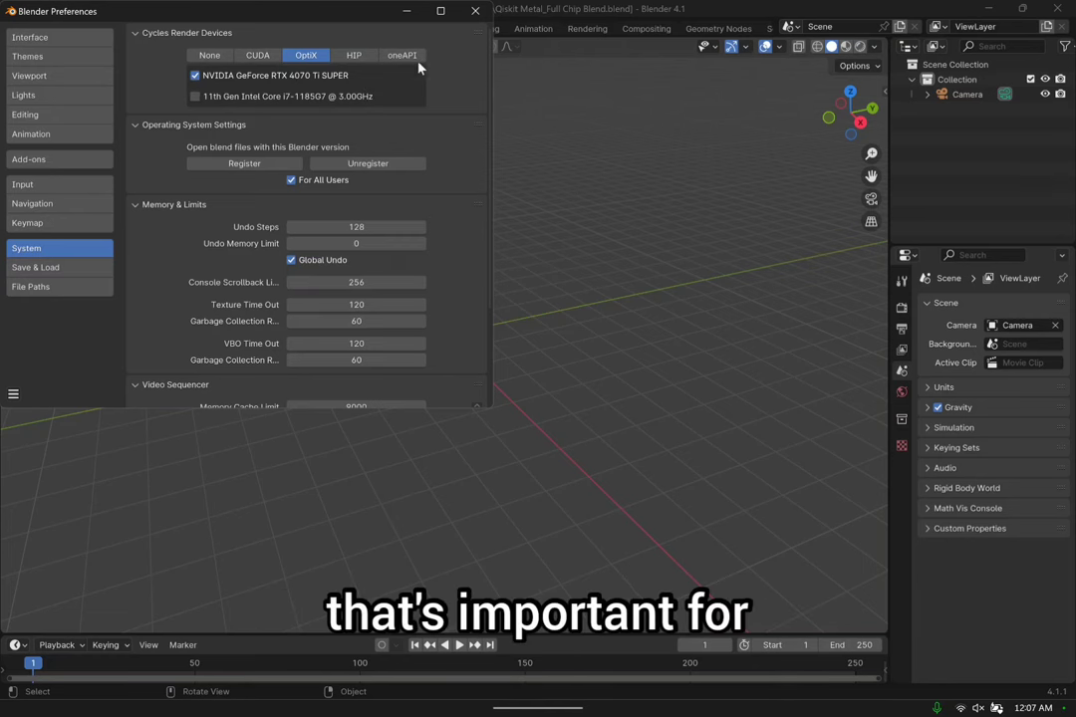
click(474, 12)
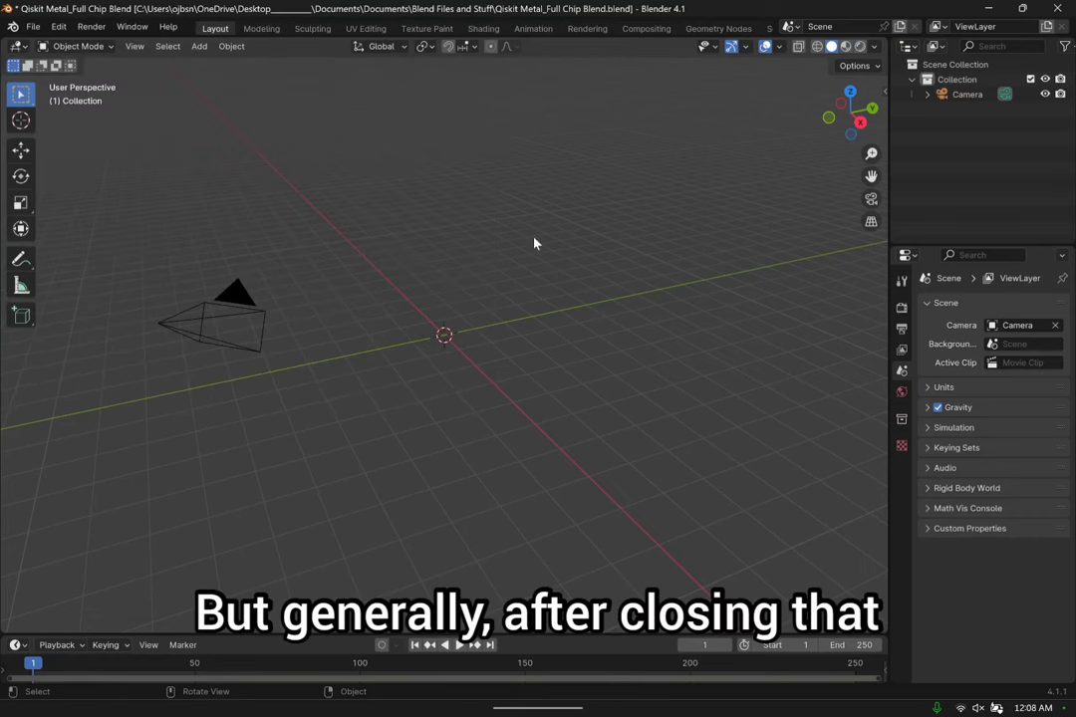
In Render Properties, switch the render engine to Cycles and the device to GPU Compute.
click(902, 309)
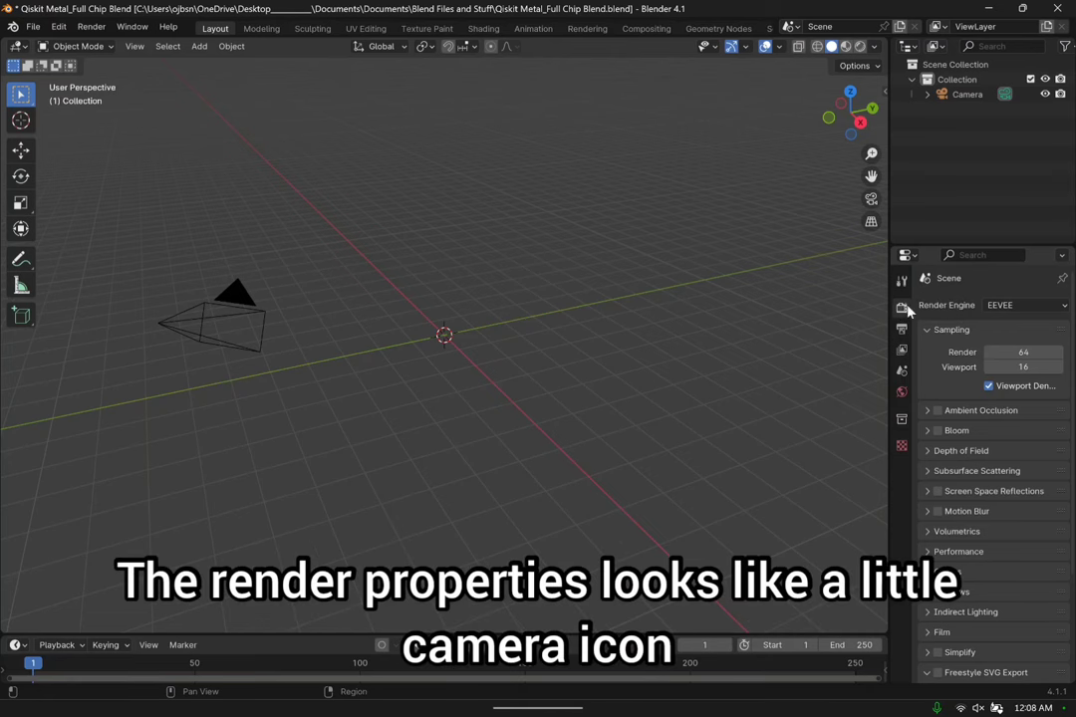
click(1011, 307)
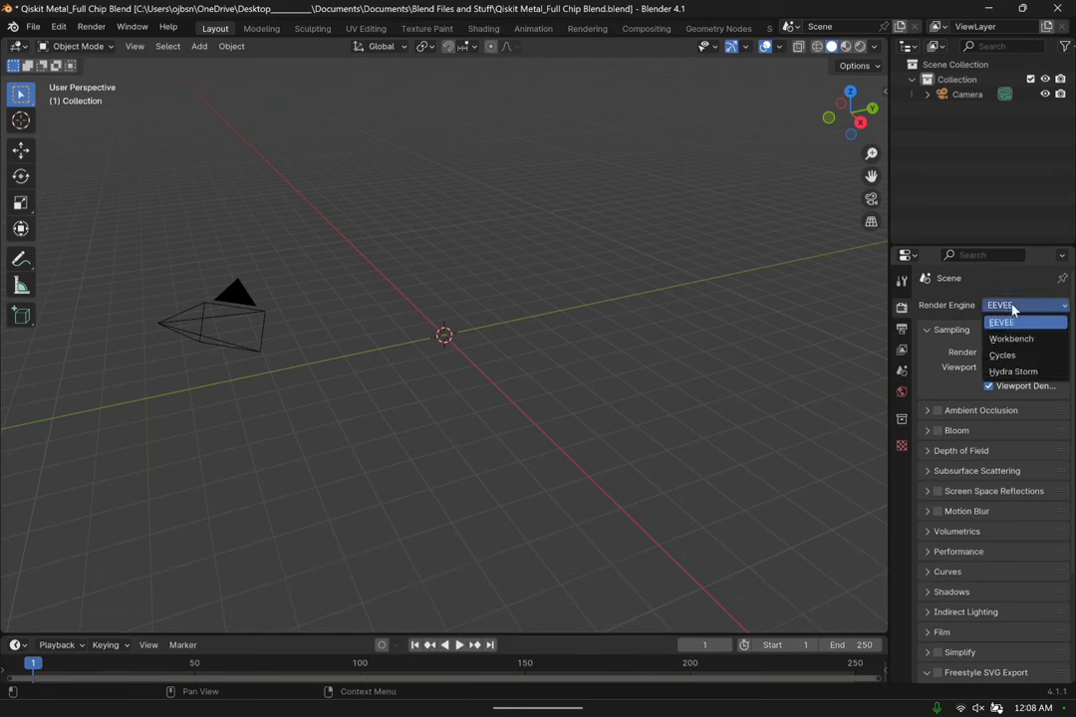
click(1031, 360)
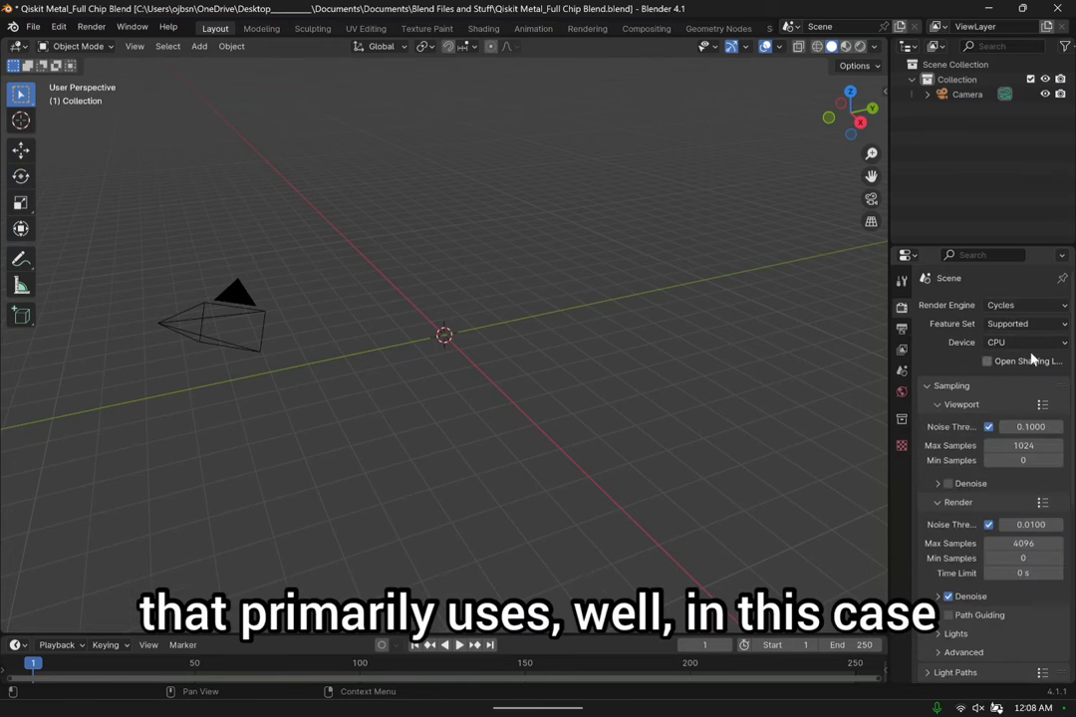
click(1010, 345)
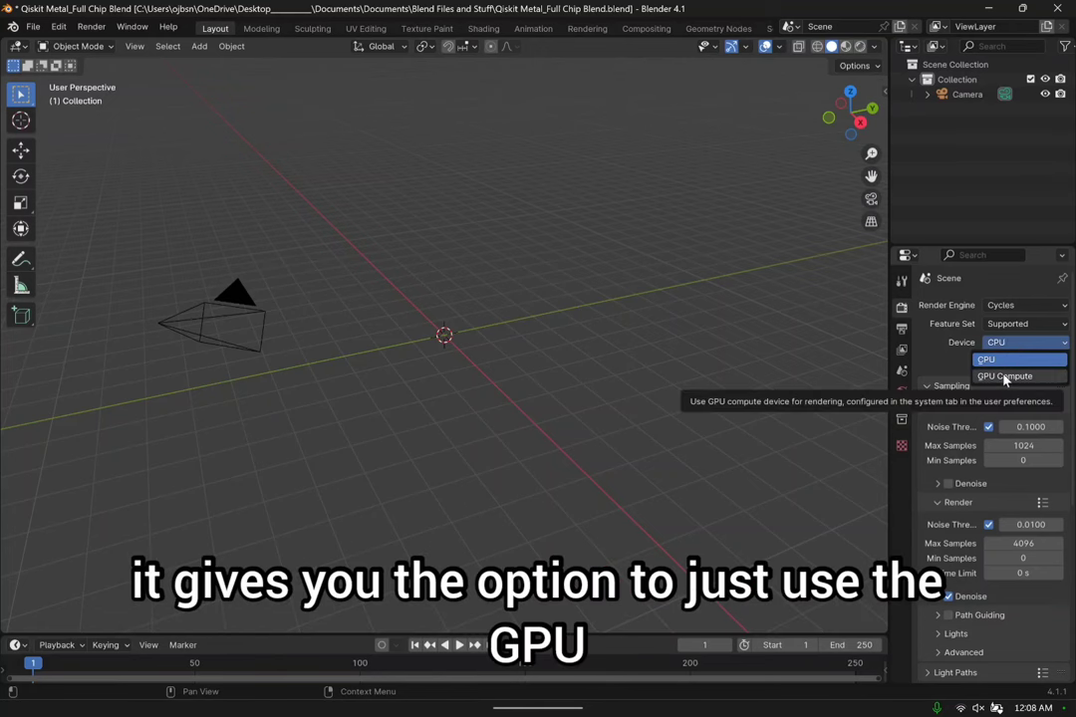
click(1005, 376)
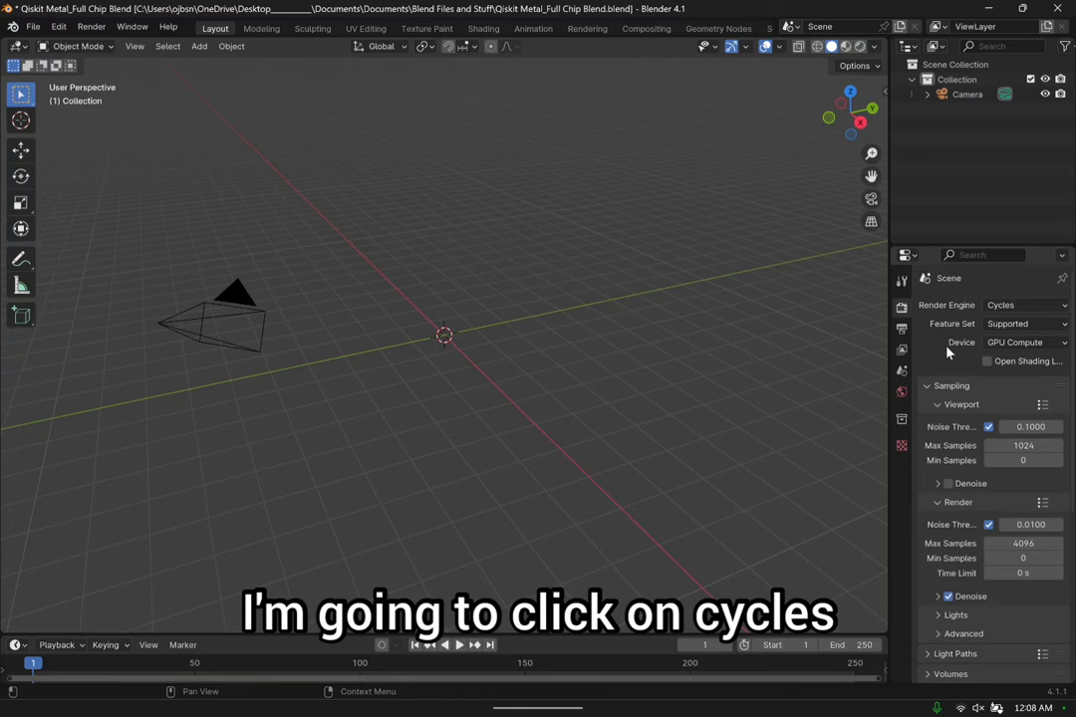
scroll(936, 353, down, 1)
Turn off render denoising and set the render noise threshold to 0.09.
scroll(946, 389, down, 3)
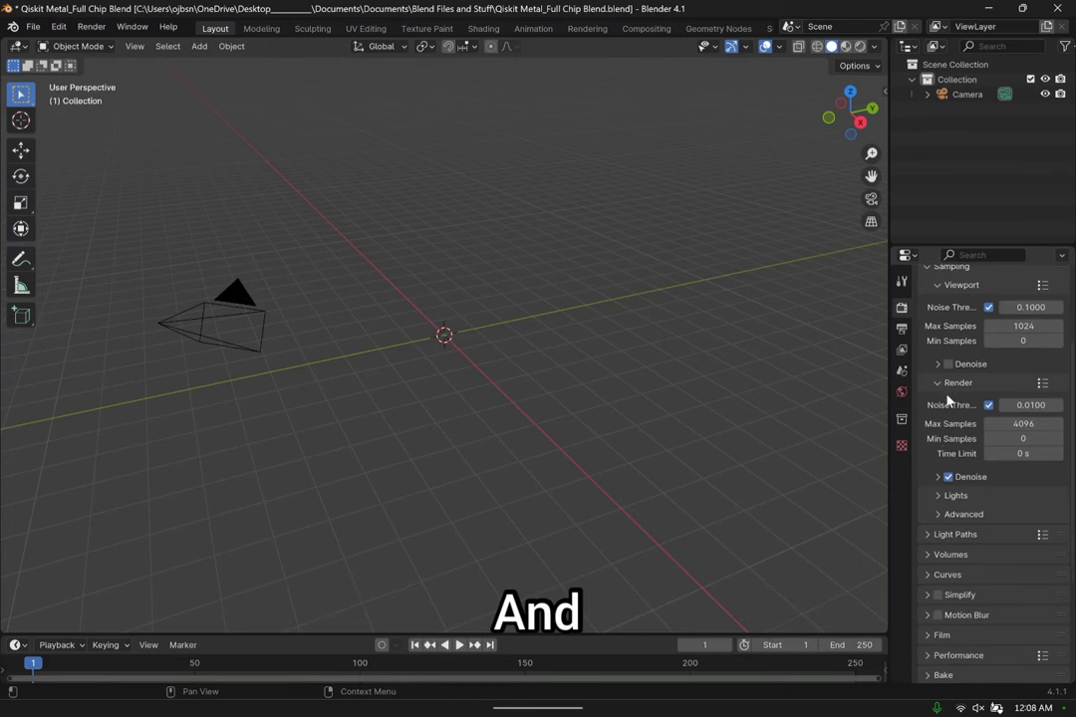
click(949, 479)
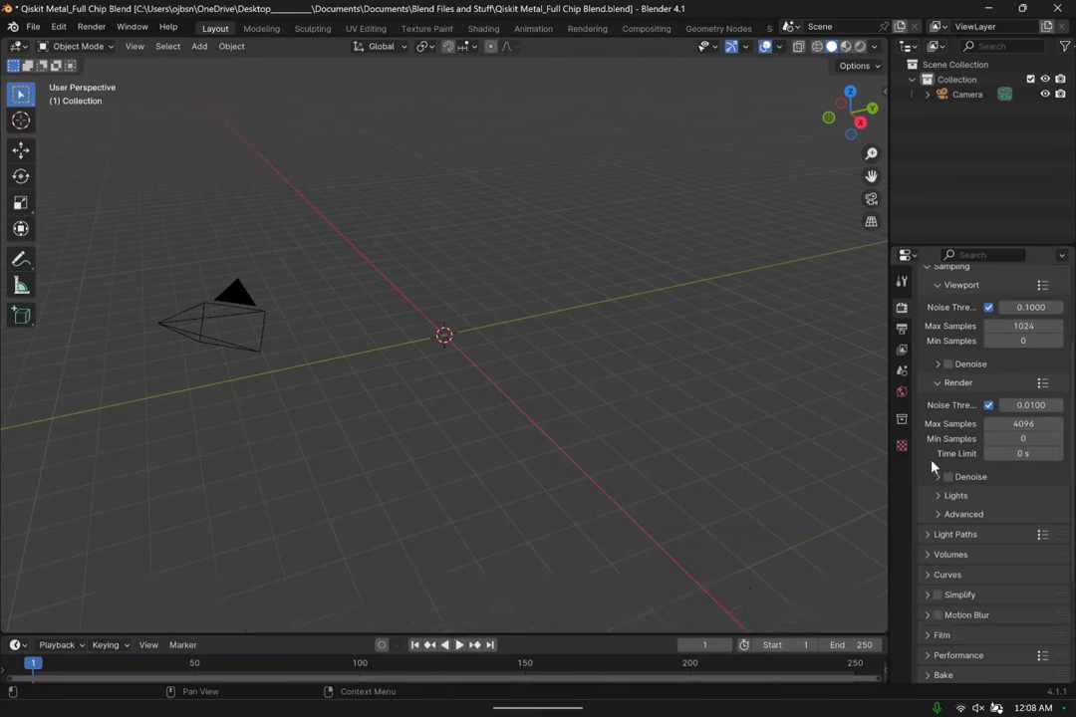
click(1029, 403)
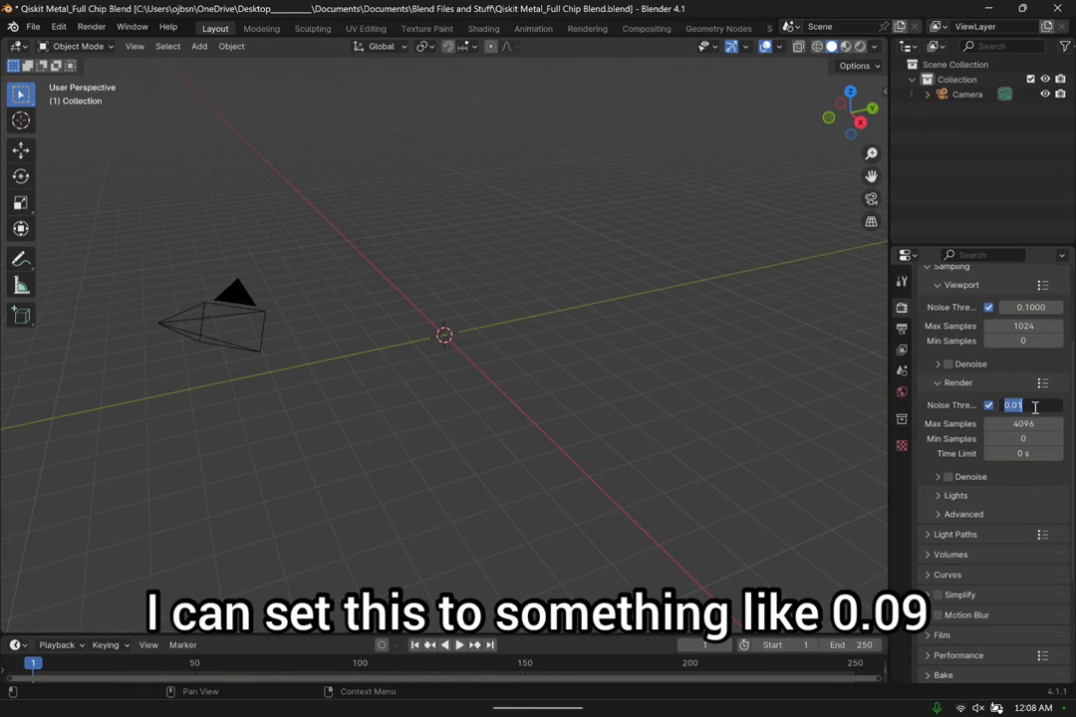
text(0.09)
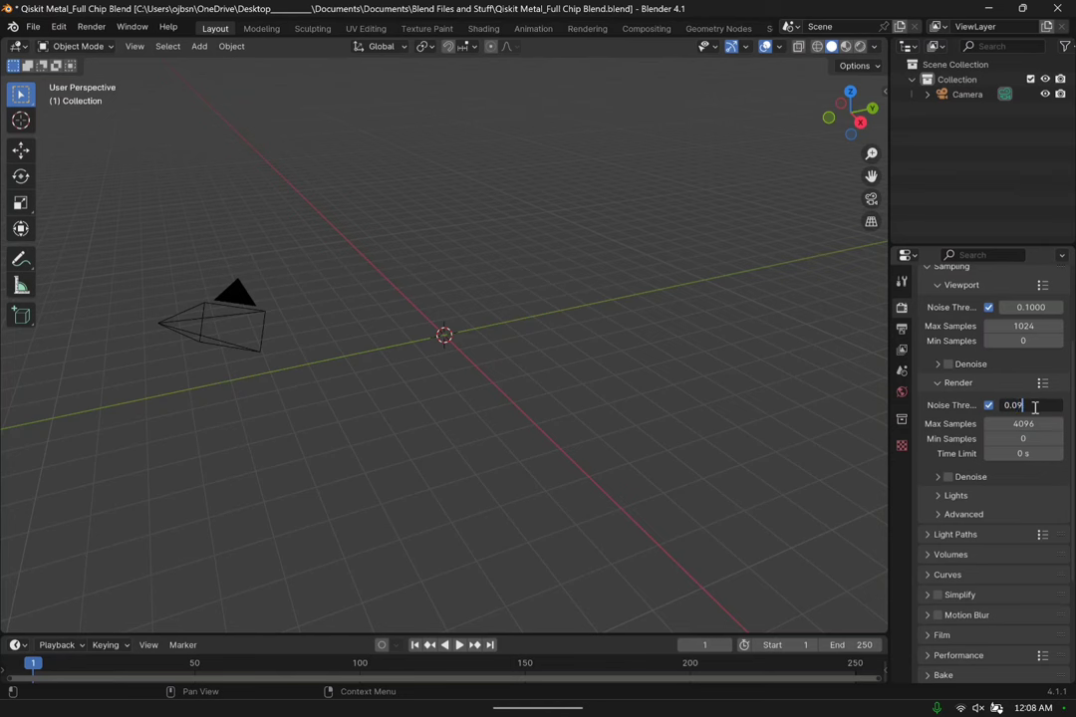
key(Return)
Set render max samples to 95, correcting a mistyped 295.
click(1012, 426)
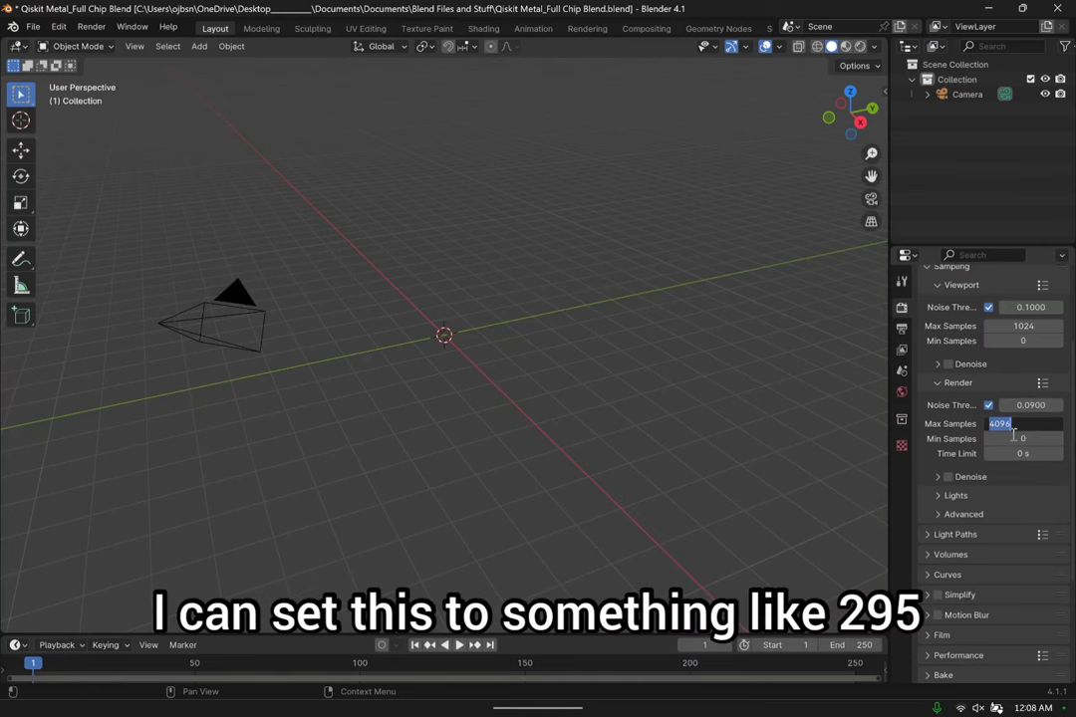
text(295)
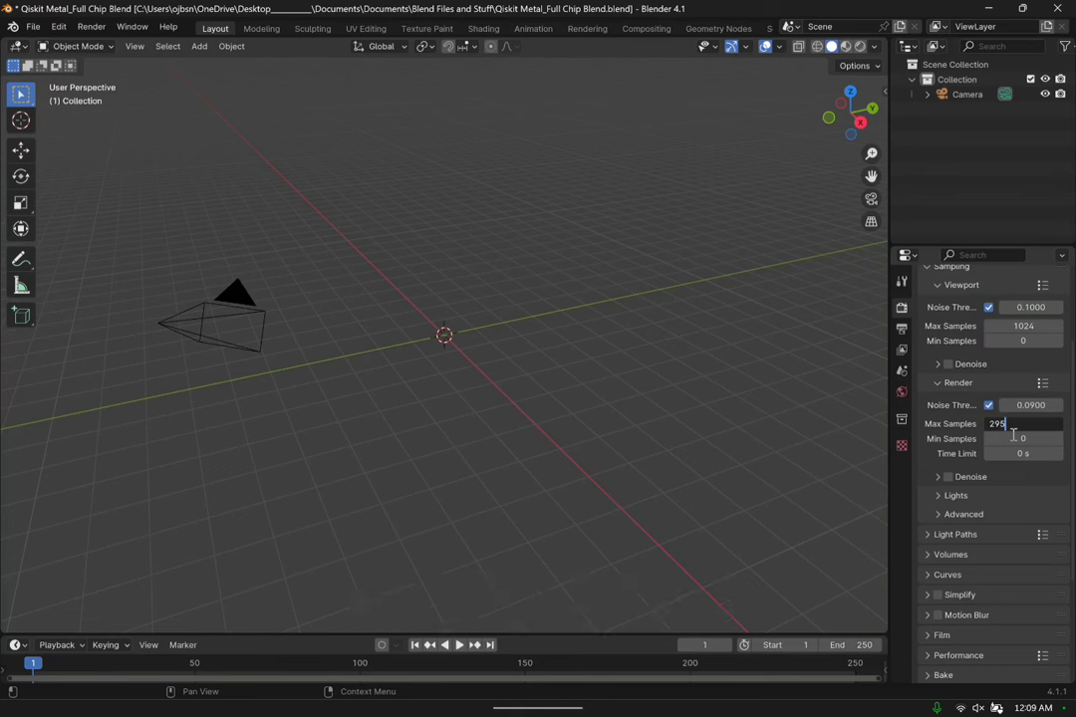
drag(1016, 428, 963, 428)
text(95)
key(Return)
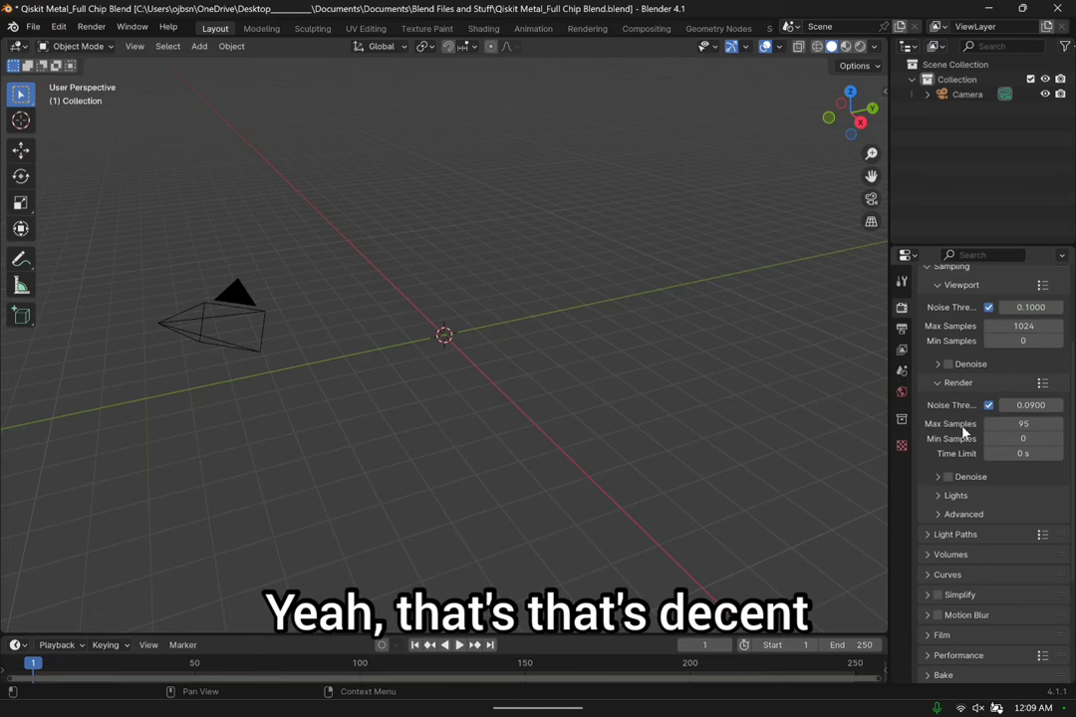
Expand Light Paths, enable Fast GI Approximation, and toggle motion blur on then back off.
scroll(951, 447, down, 5)
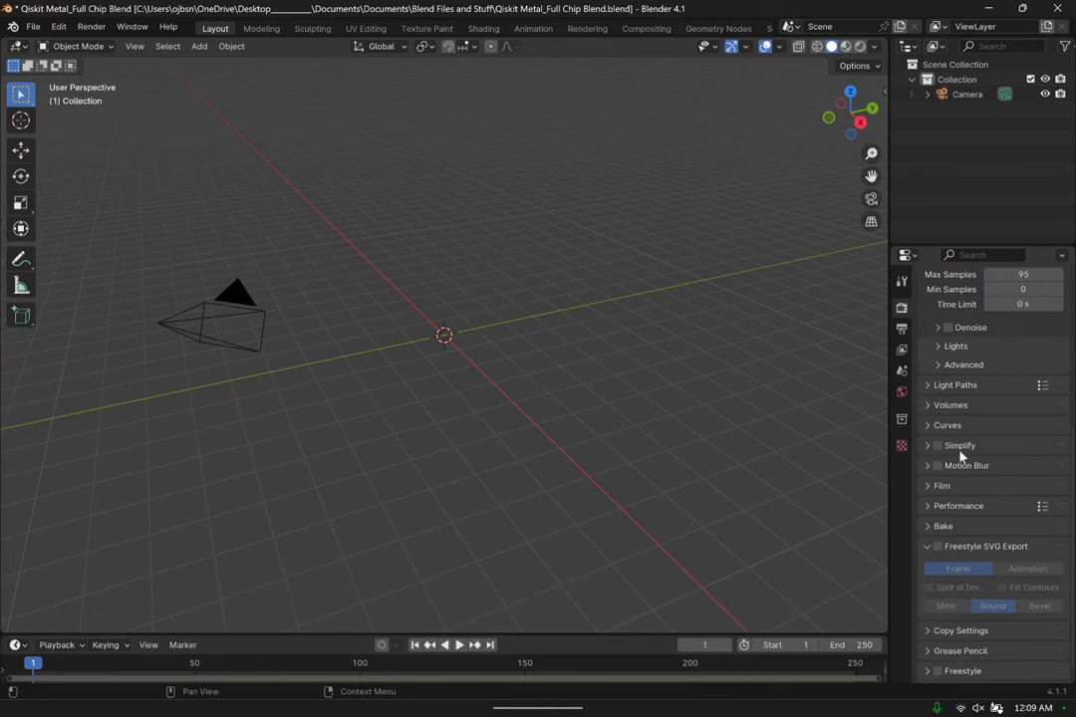
click(930, 387)
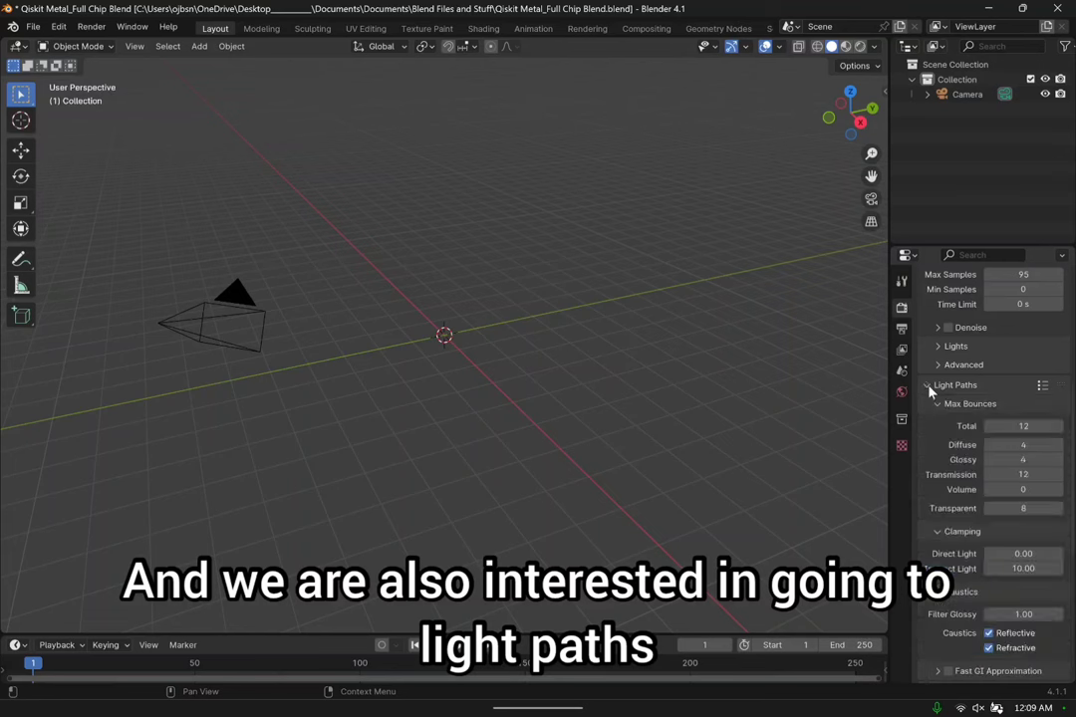
scroll(960, 384, down, 3)
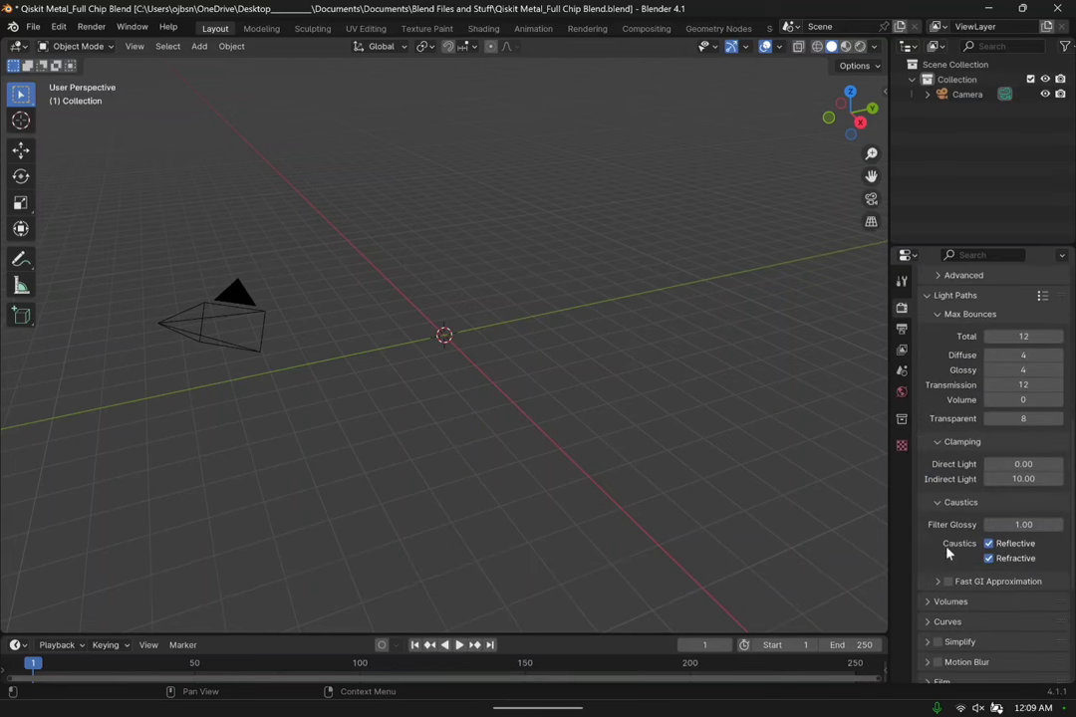
click(947, 582)
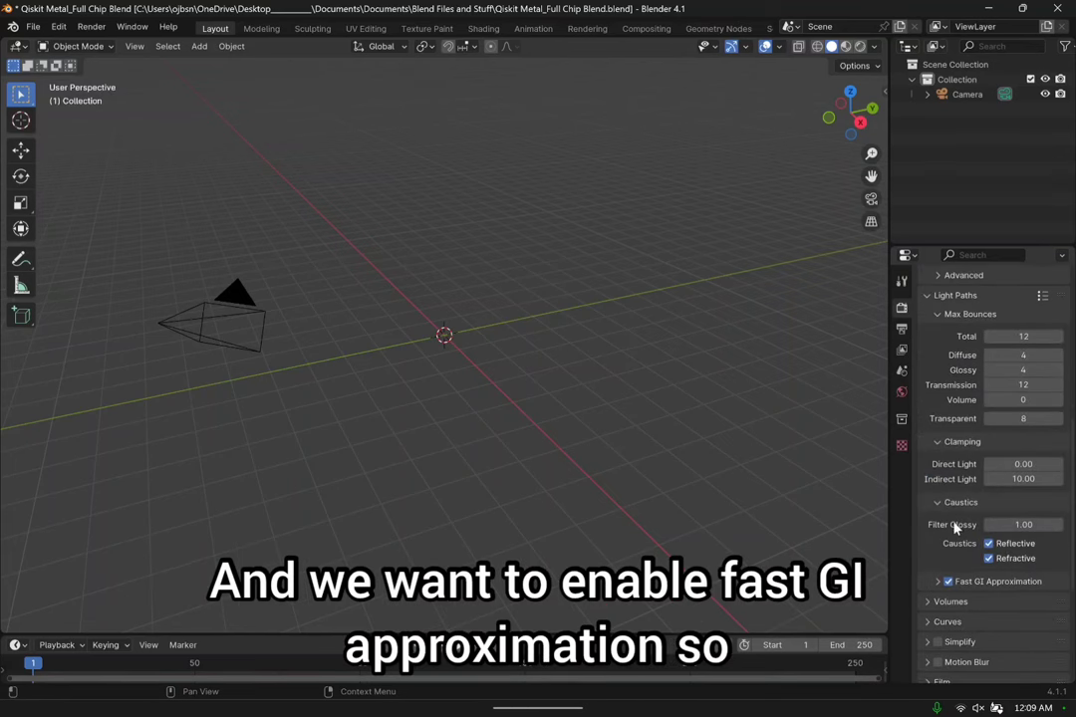
scroll(953, 528, down, 1)
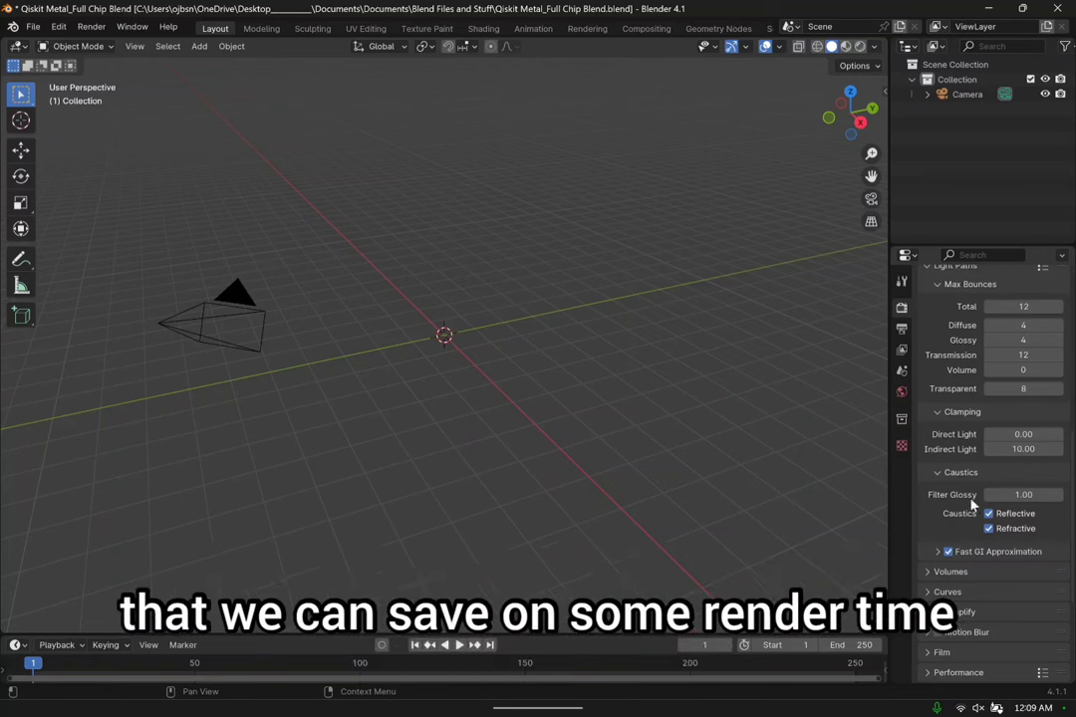
scroll(956, 526, down, 5)
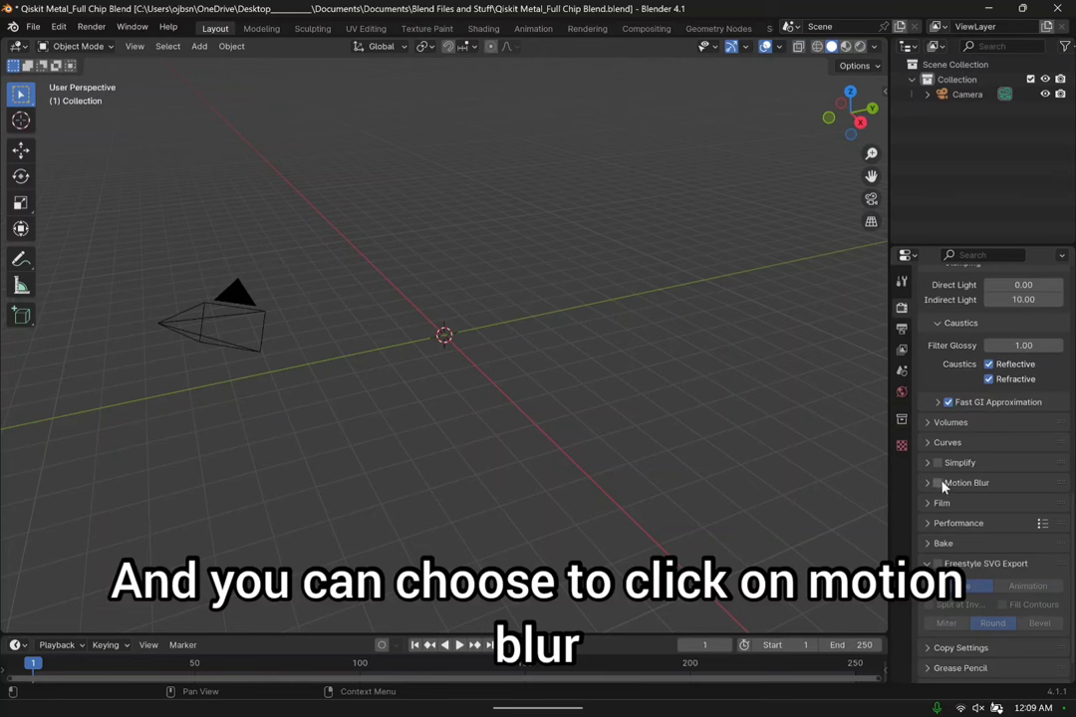
click(937, 483)
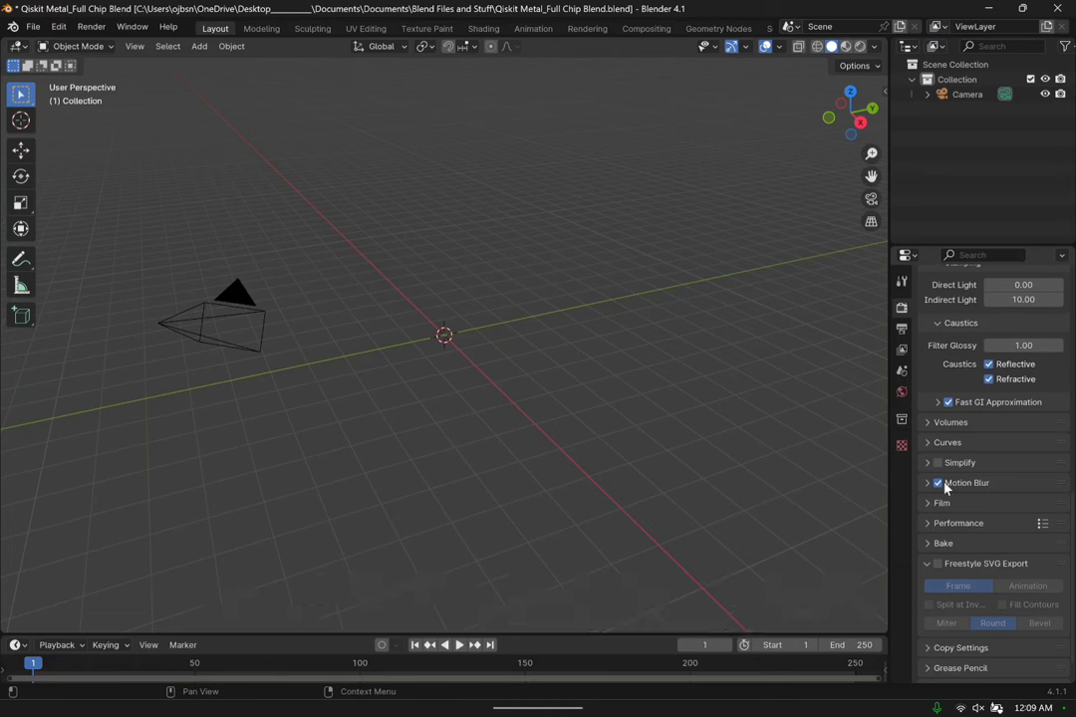
click(937, 483)
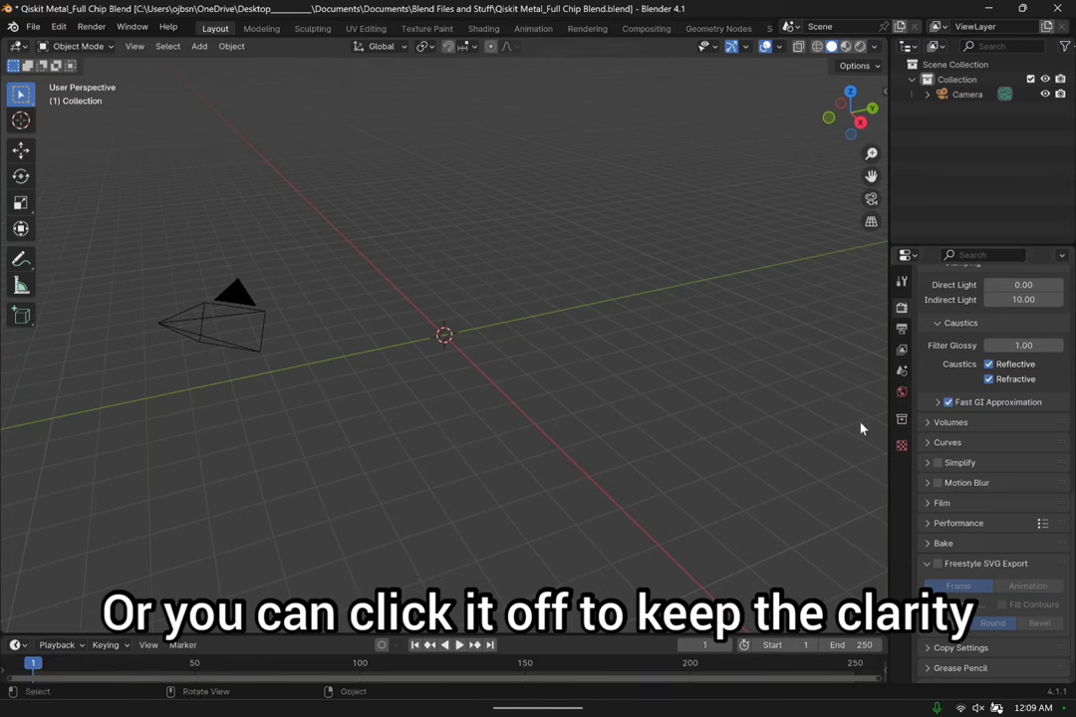
Leave total max bounces at 12 and bring up the Output Properties.
scroll(947, 514, up, 1)
scroll(947, 514, up, 7)
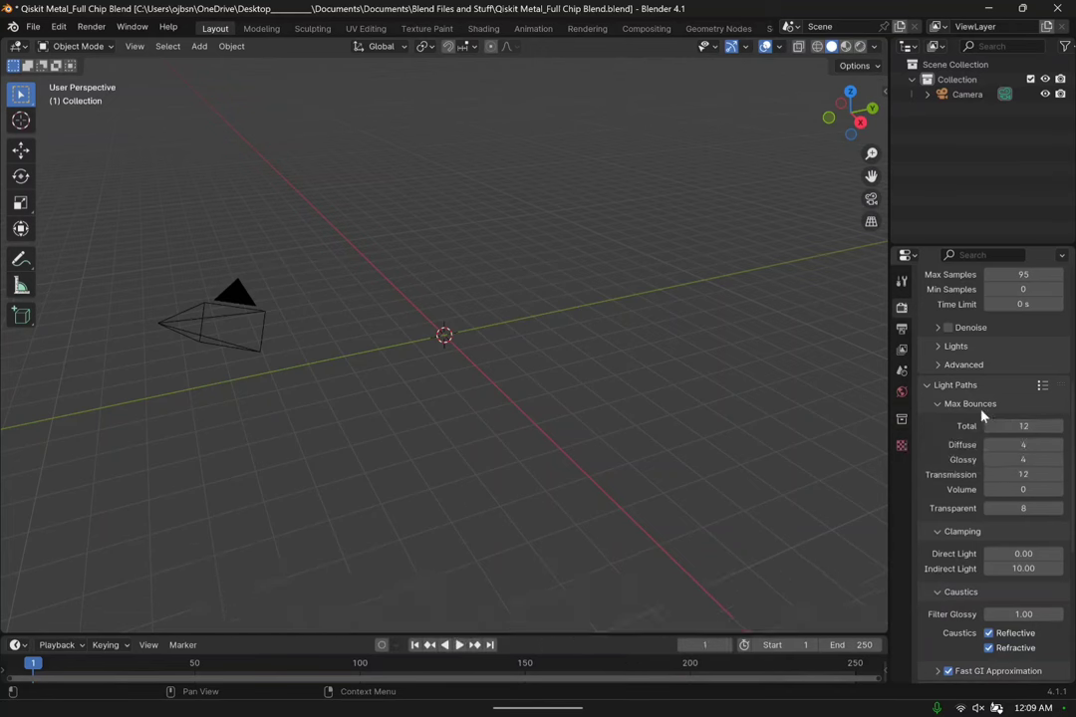
click(999, 428)
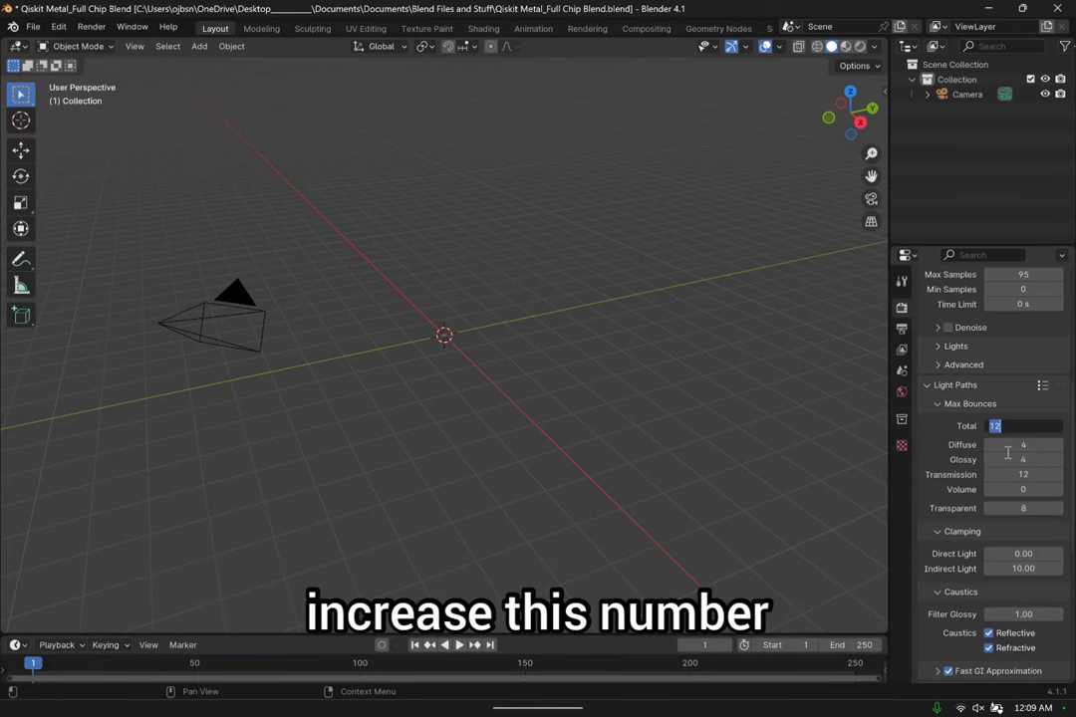
click(940, 425)
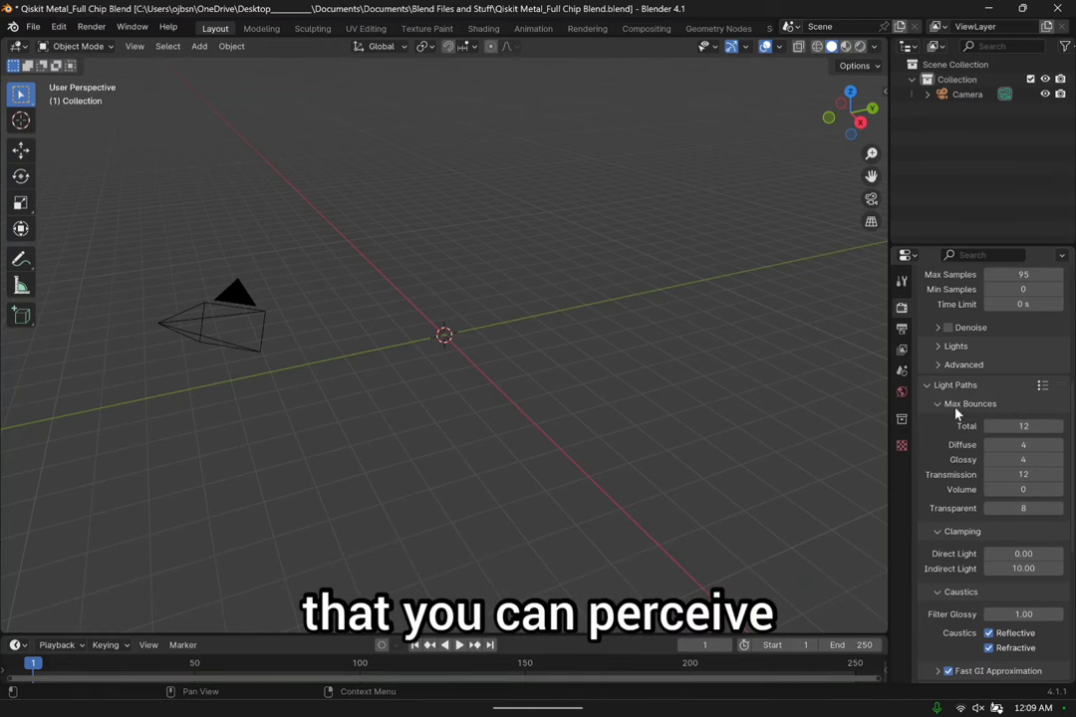
scroll(942, 436, up, 5)
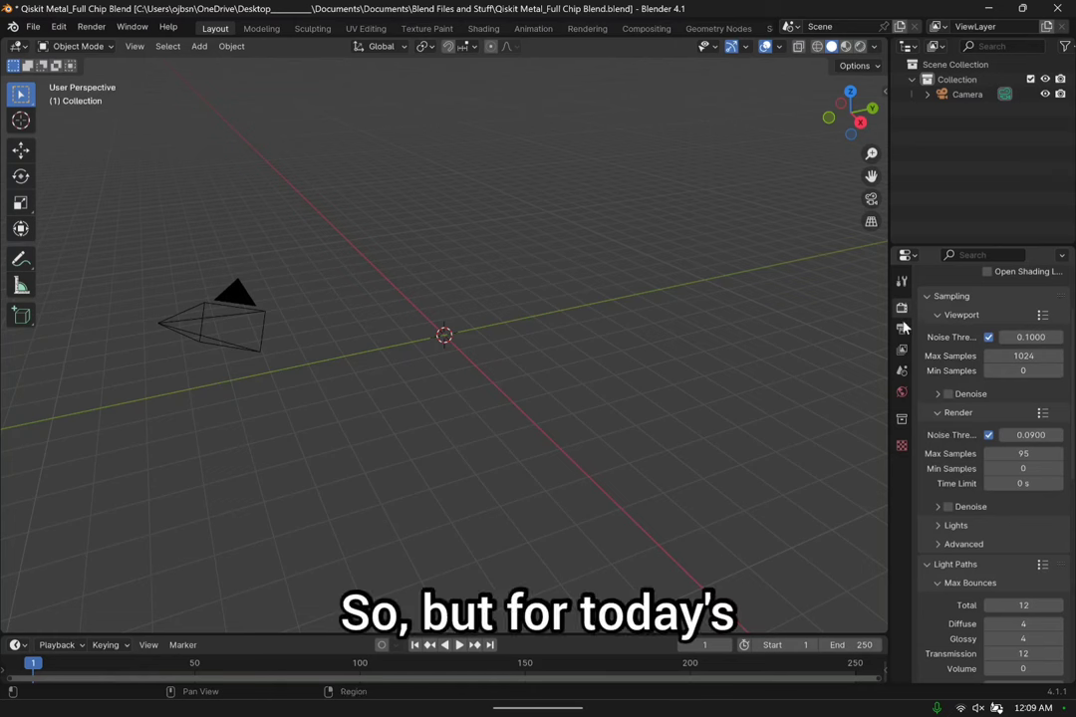
scroll(942, 431, down, 2)
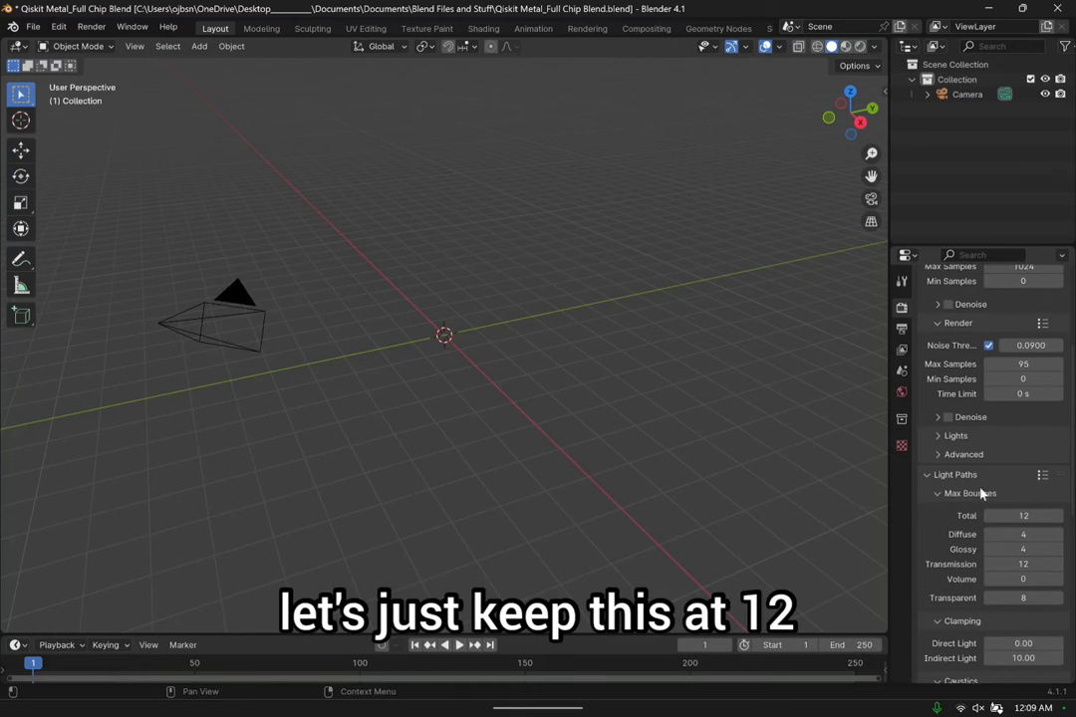
click(902, 330)
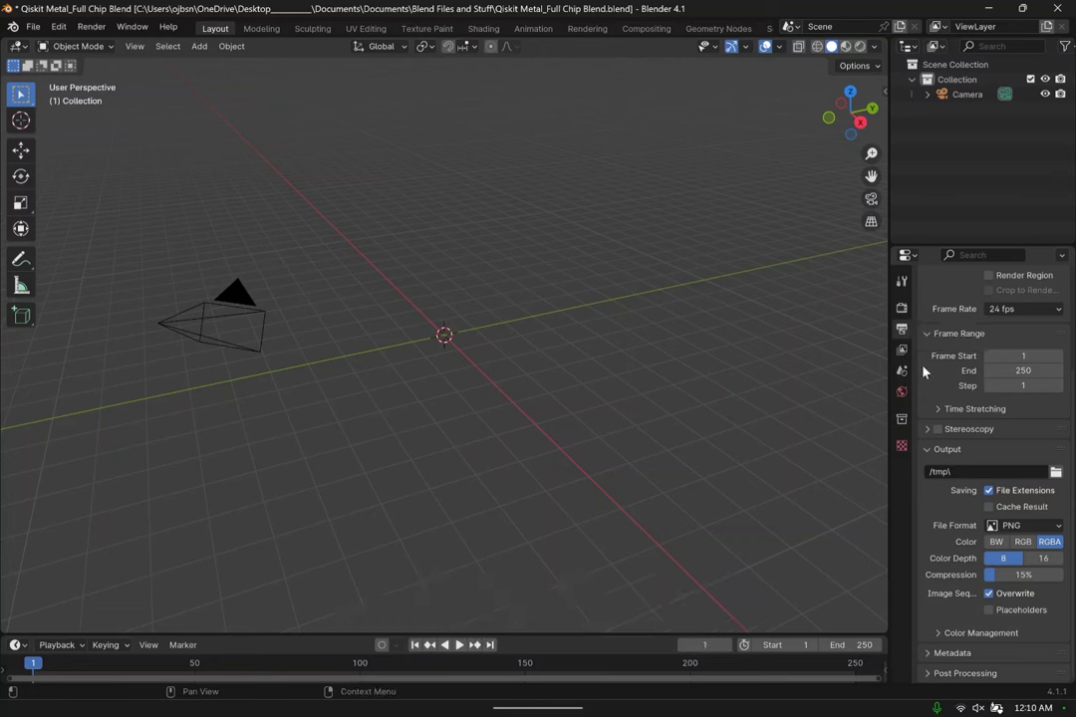
scroll(926, 378, up, 3)
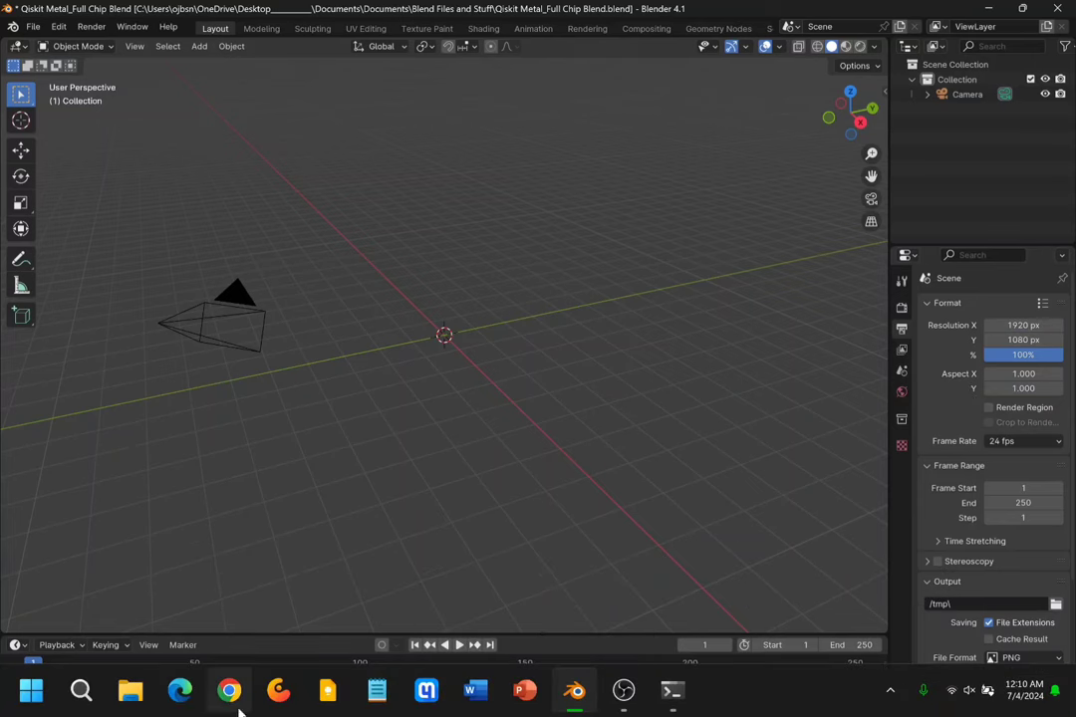
Open the Blender-Common-Tools repository from GitHub in Chrome.
click(225, 701)
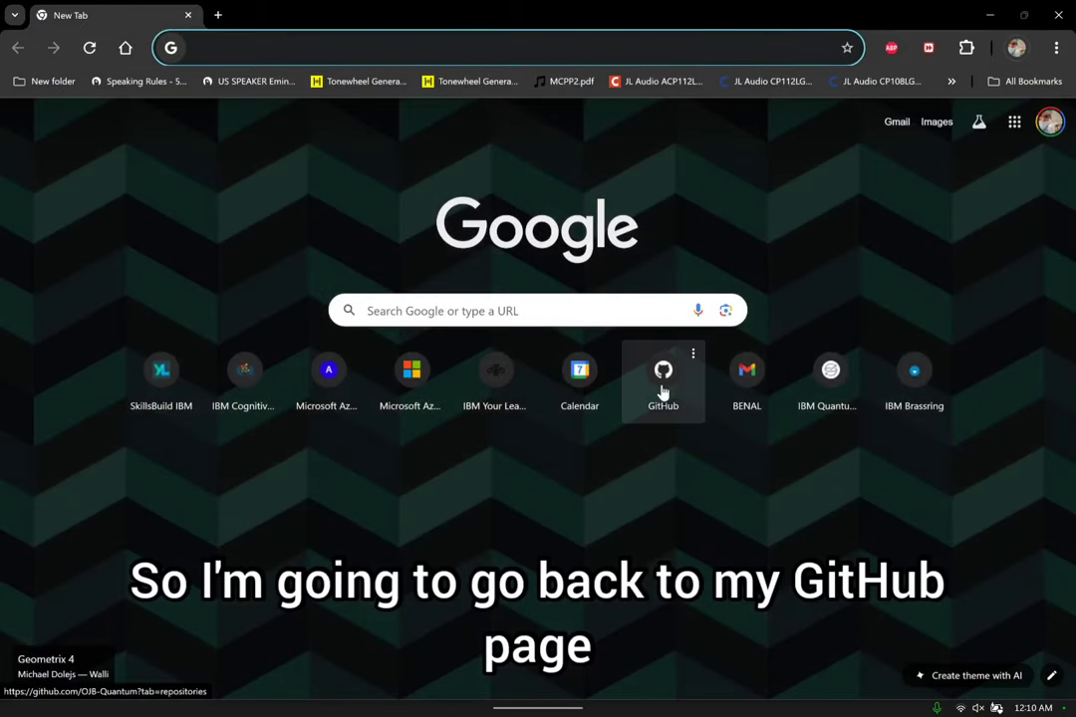
click(662, 383)
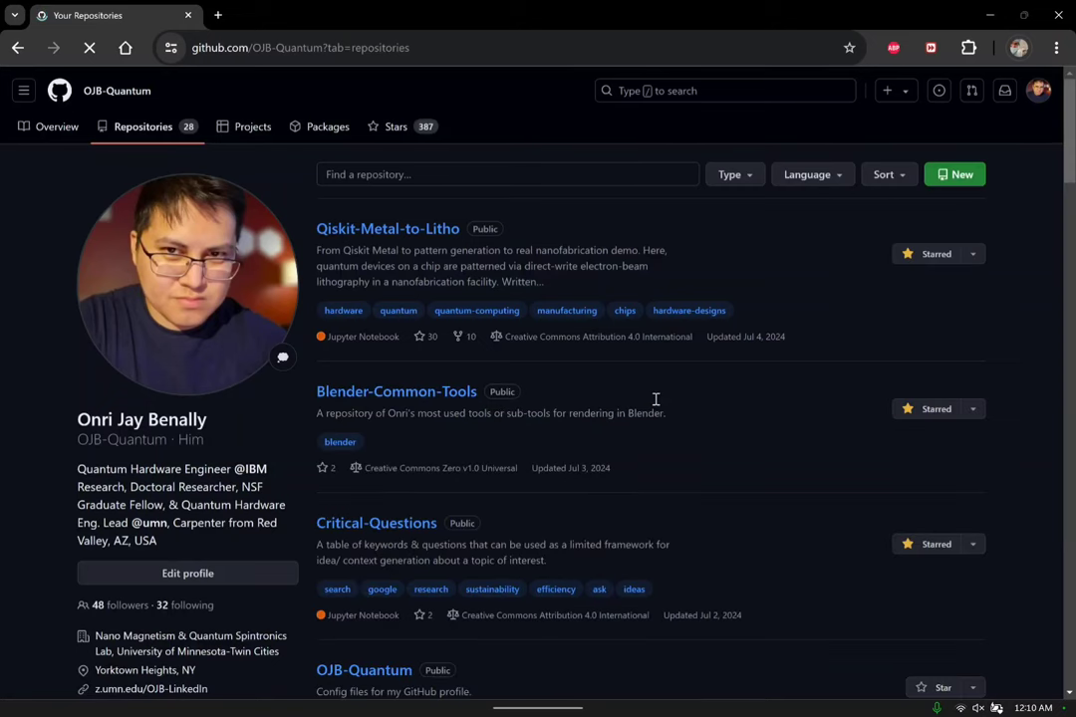
scroll(379, 304, down, 1)
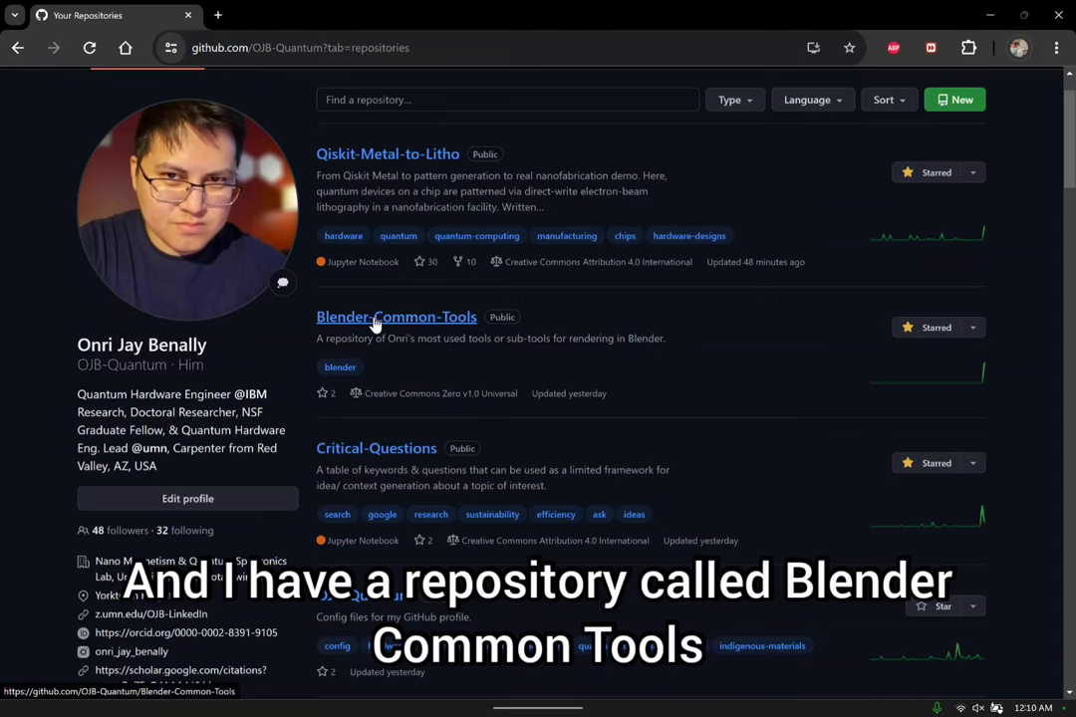
click(375, 319)
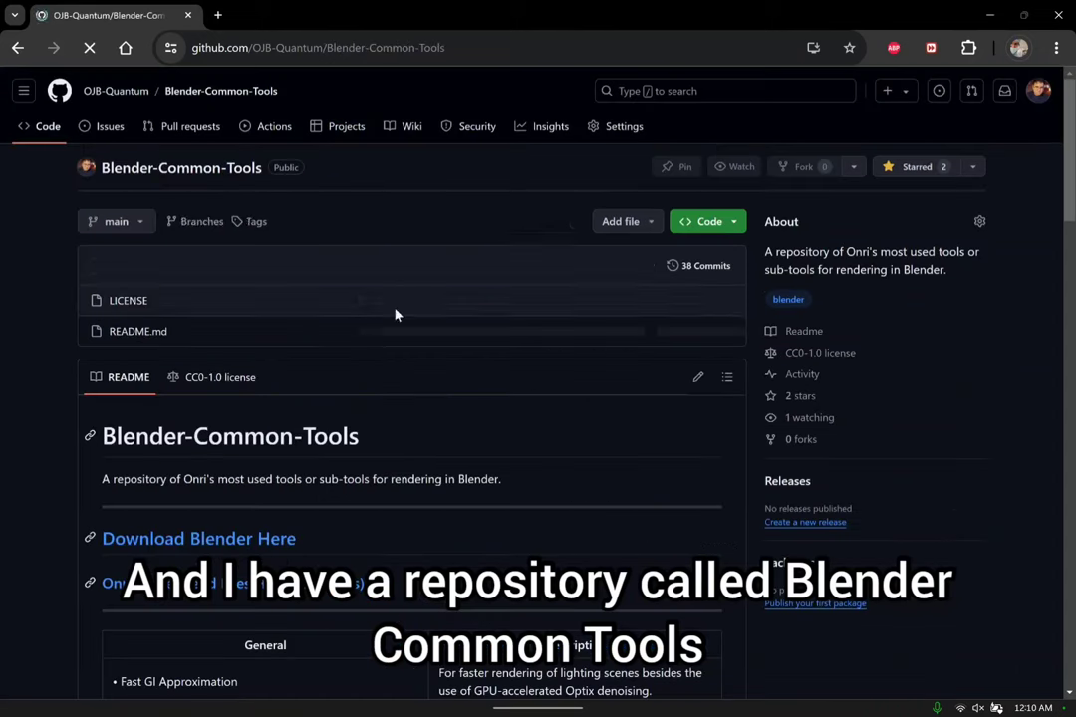
Scroll the README down to the 3:2 aspect ratio resolution table.
scroll(558, 368, down, 3)
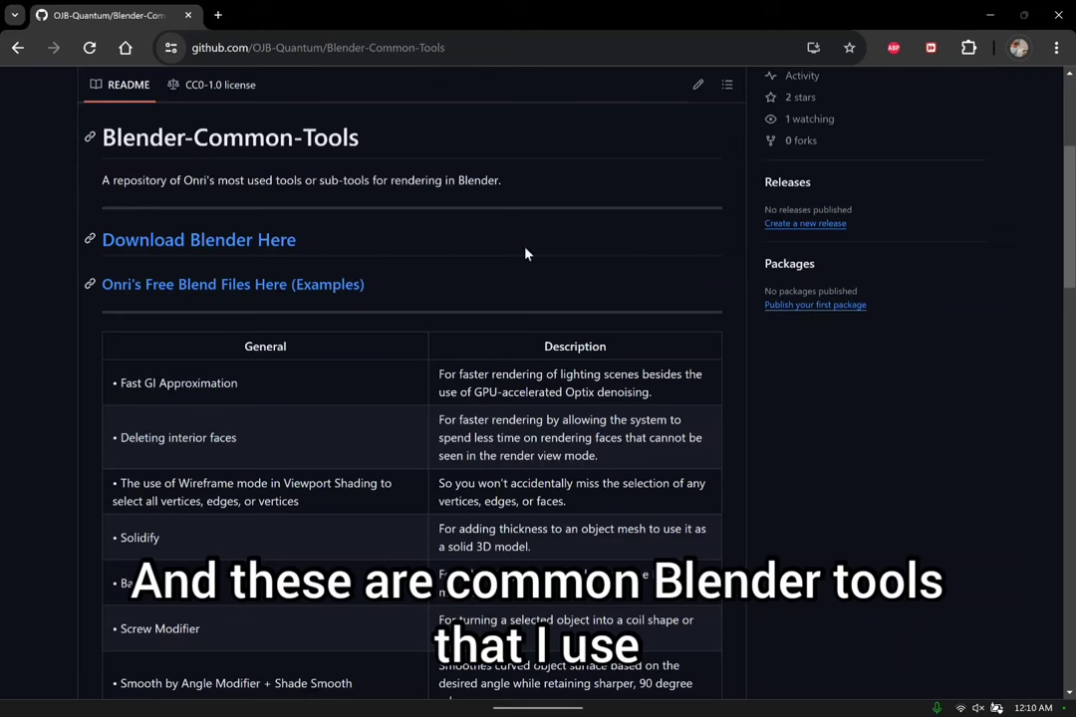
click(440, 37)
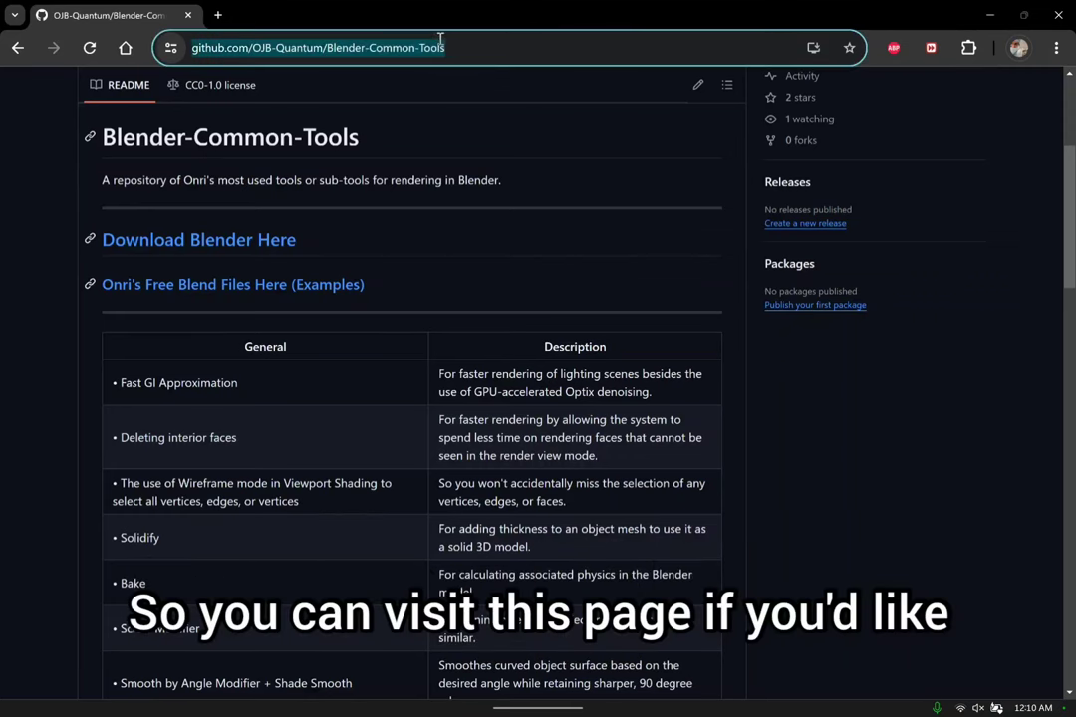
click(7, 169)
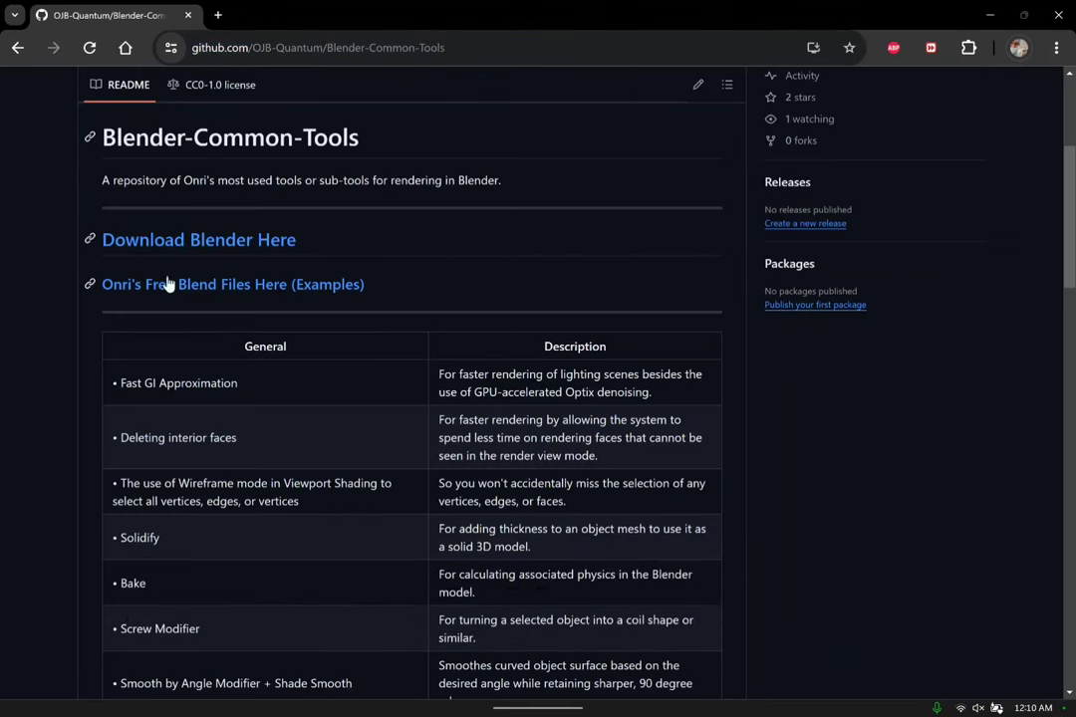
scroll(415, 394, down, 5)
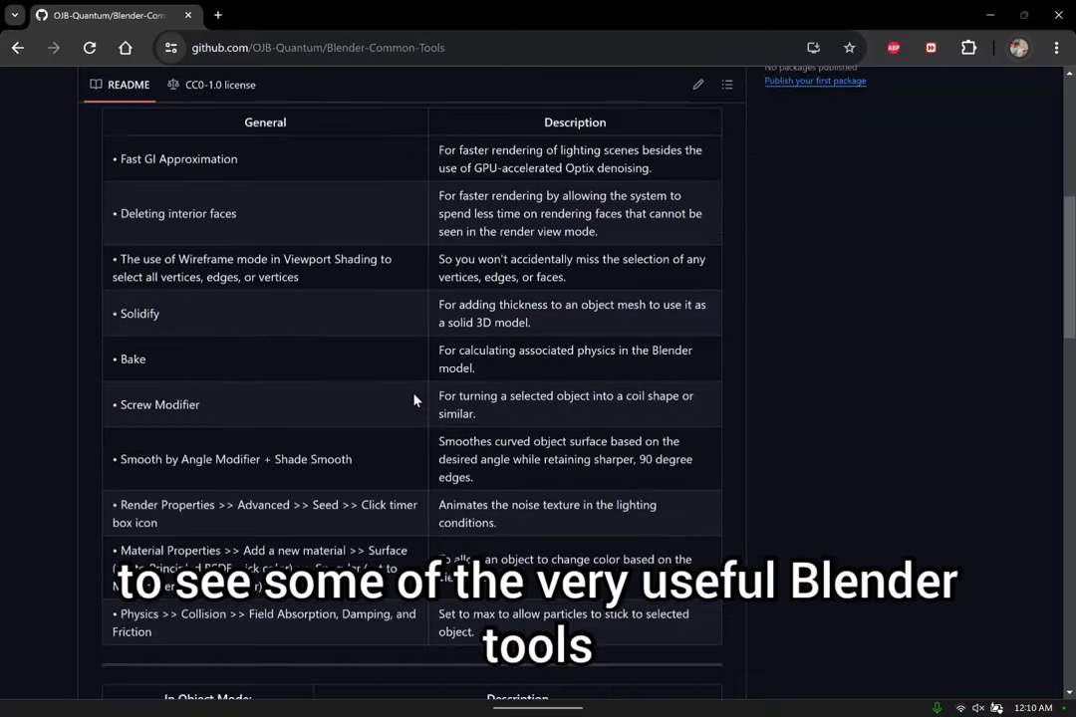
scroll(776, 410, down, 10)
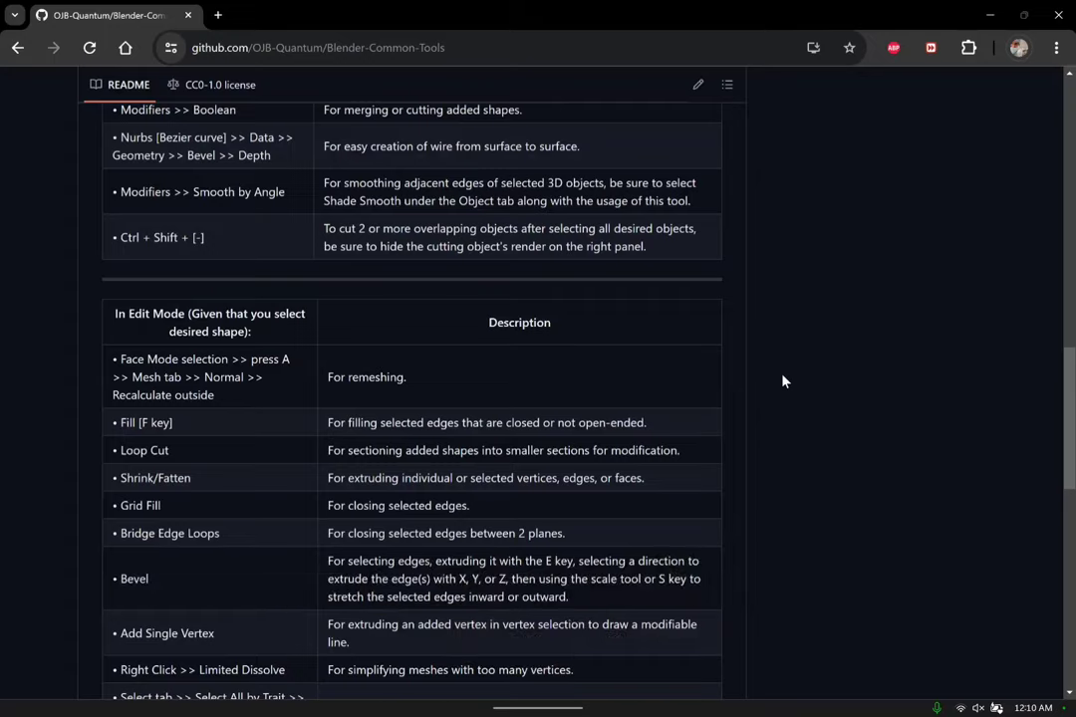
scroll(783, 380, down, 9)
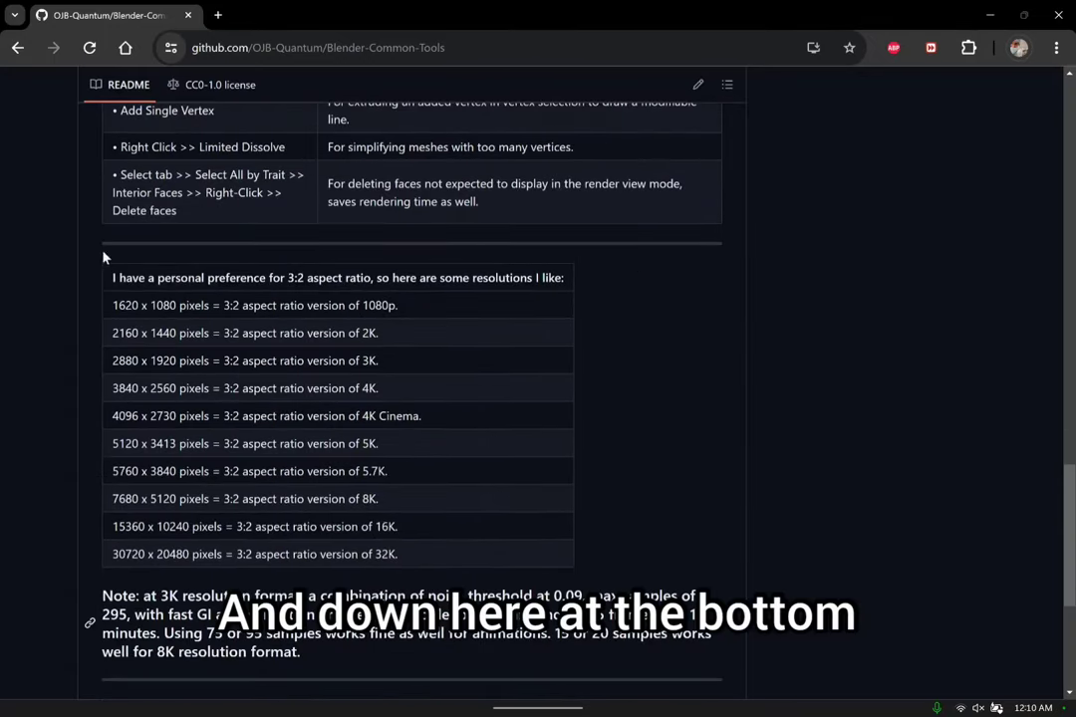
scroll(470, 283, down, 3)
scroll(285, 276, up, 1)
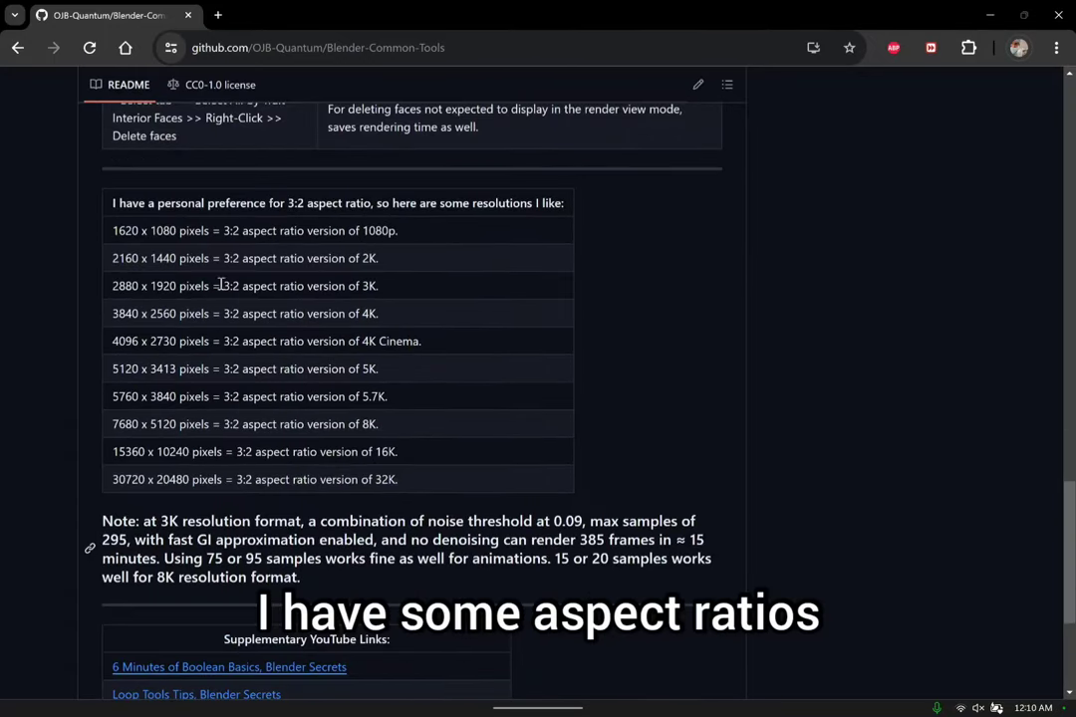
double_click(288, 202)
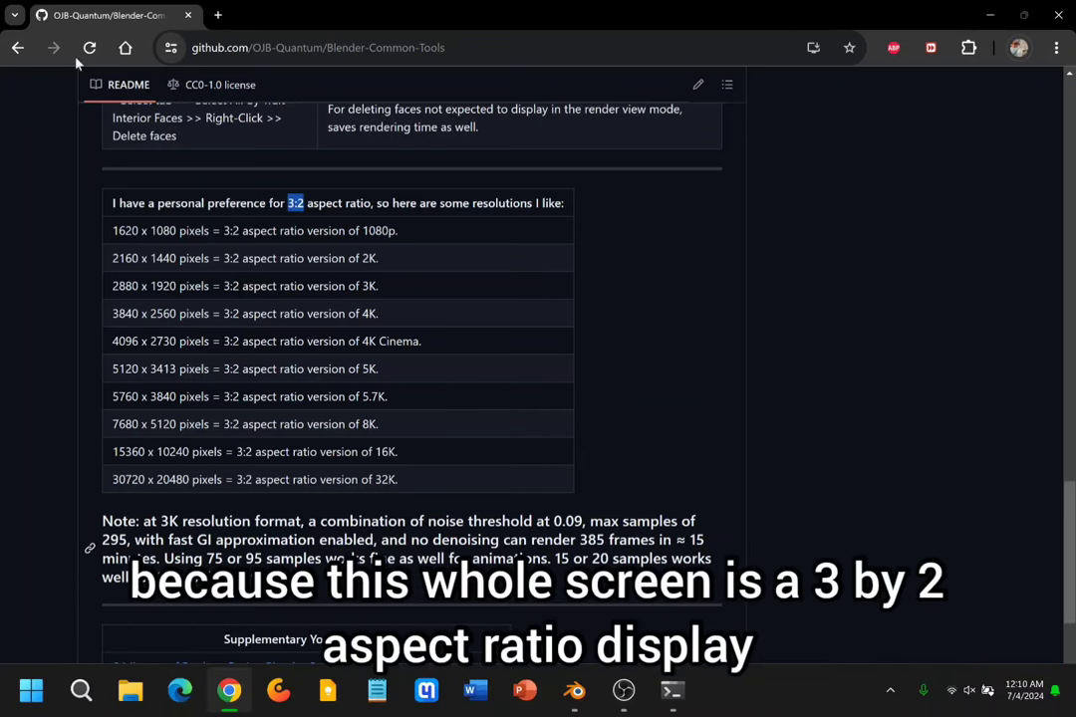
click(2, 236)
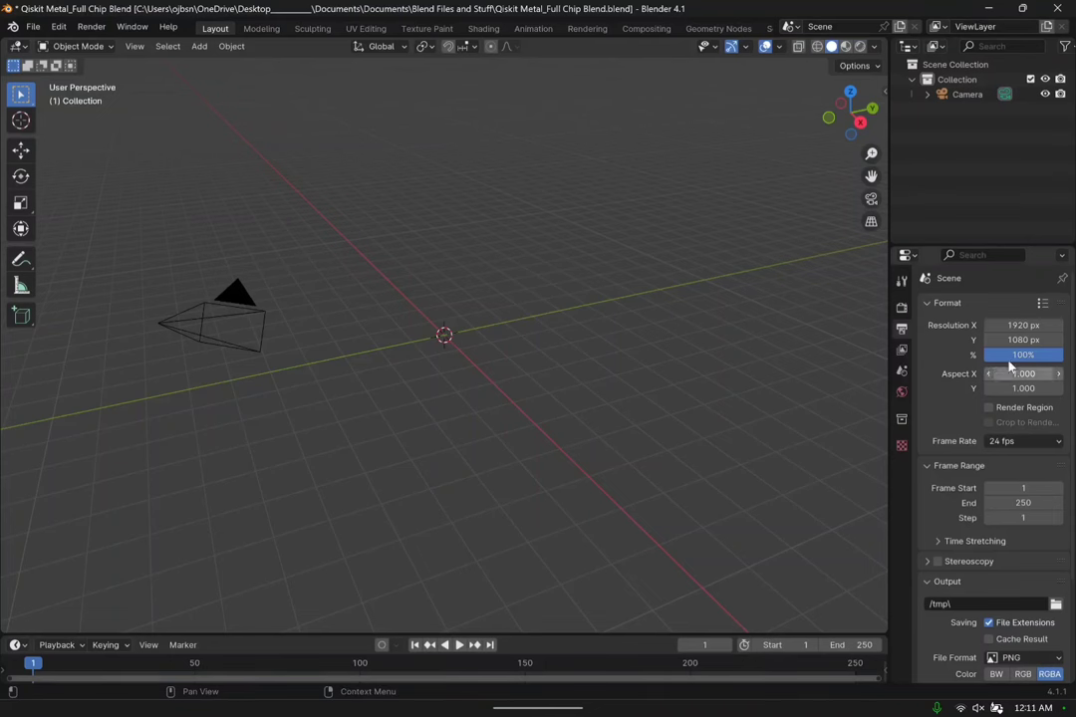
Set the render resolution to 3840 × 2560 px.
click(1014, 325)
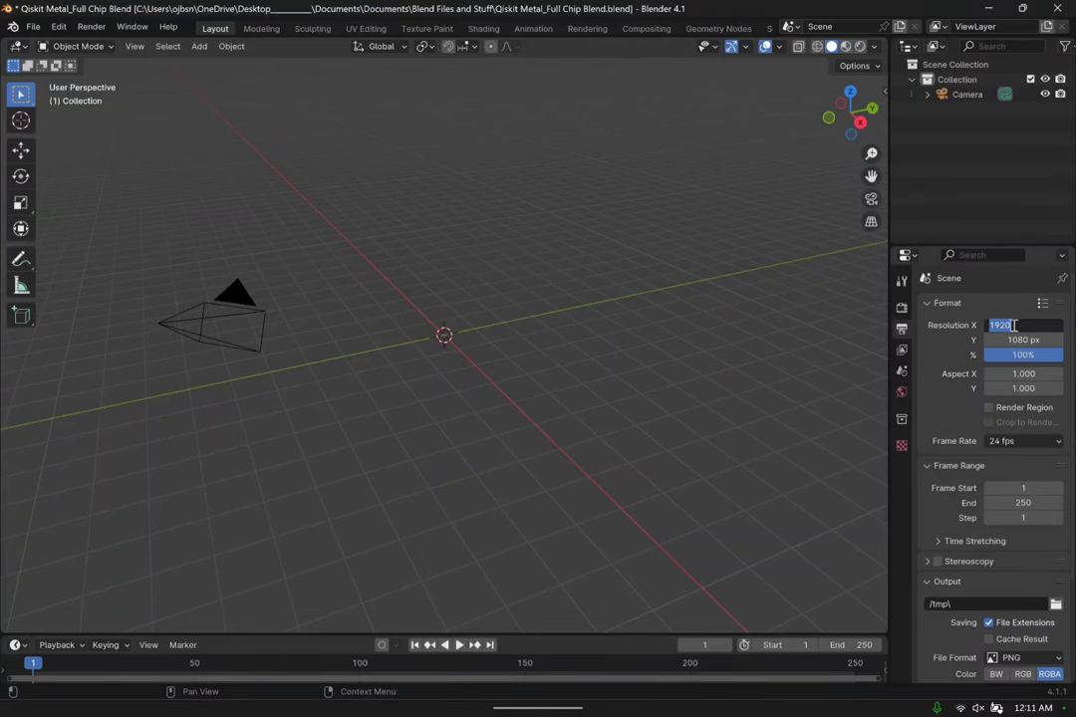
text(3840)
key(Return)
click(1015, 340)
text(2560)
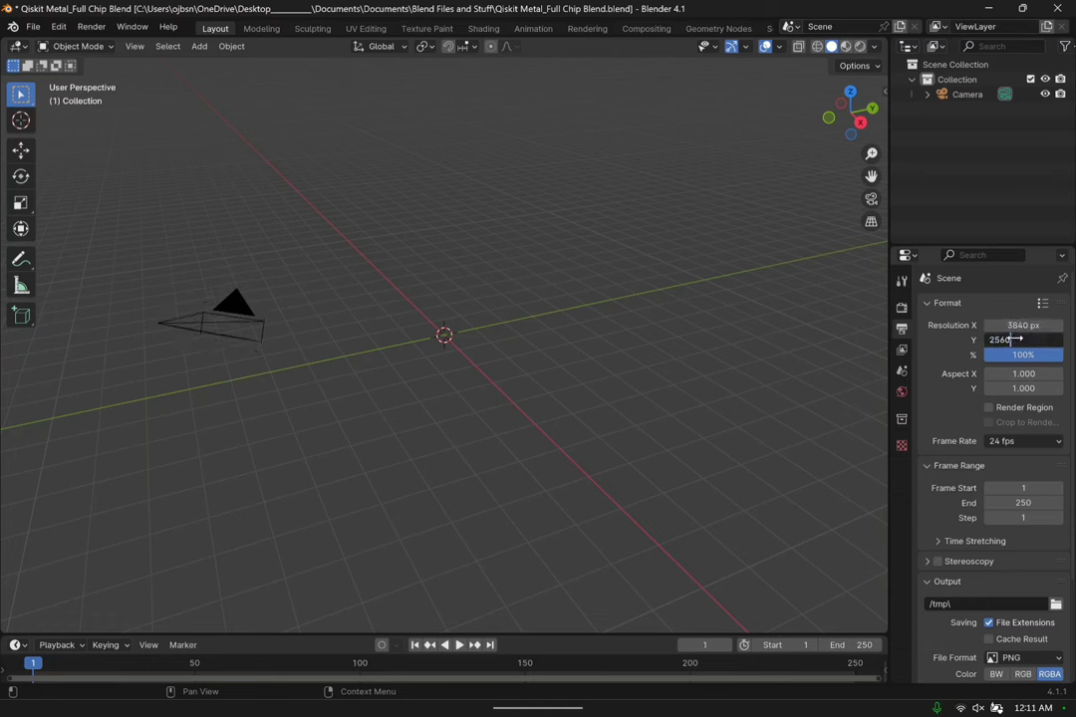
key(Return)
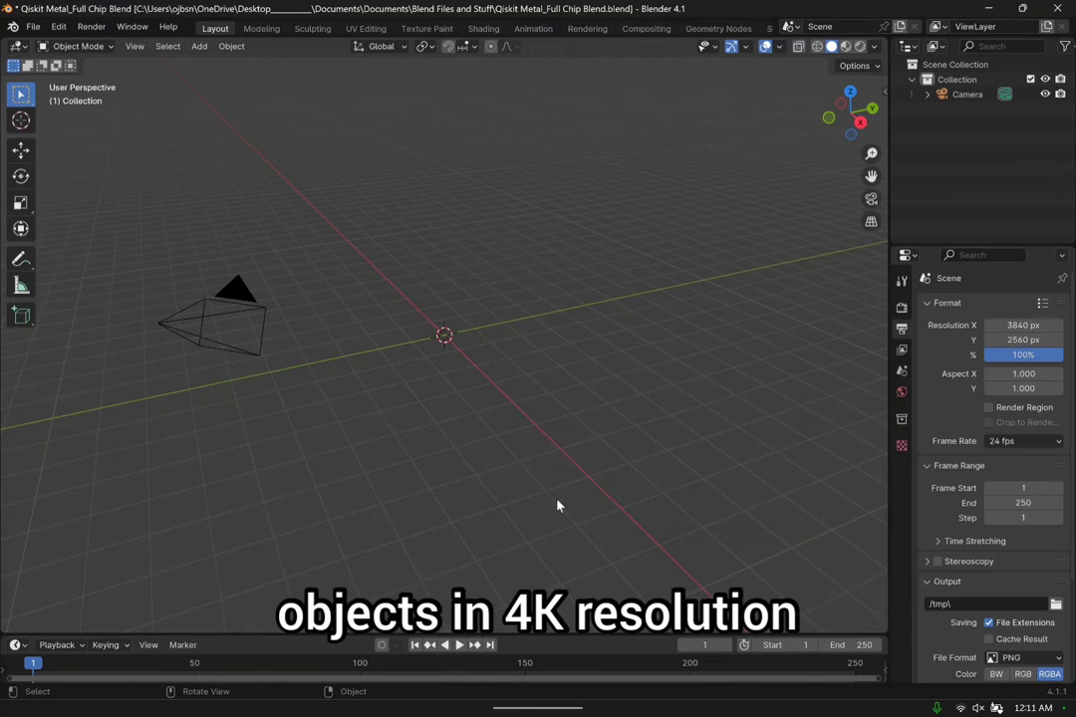
Enable the render region with cropping and set a custom frame rate of 20 fps.
click(989, 408)
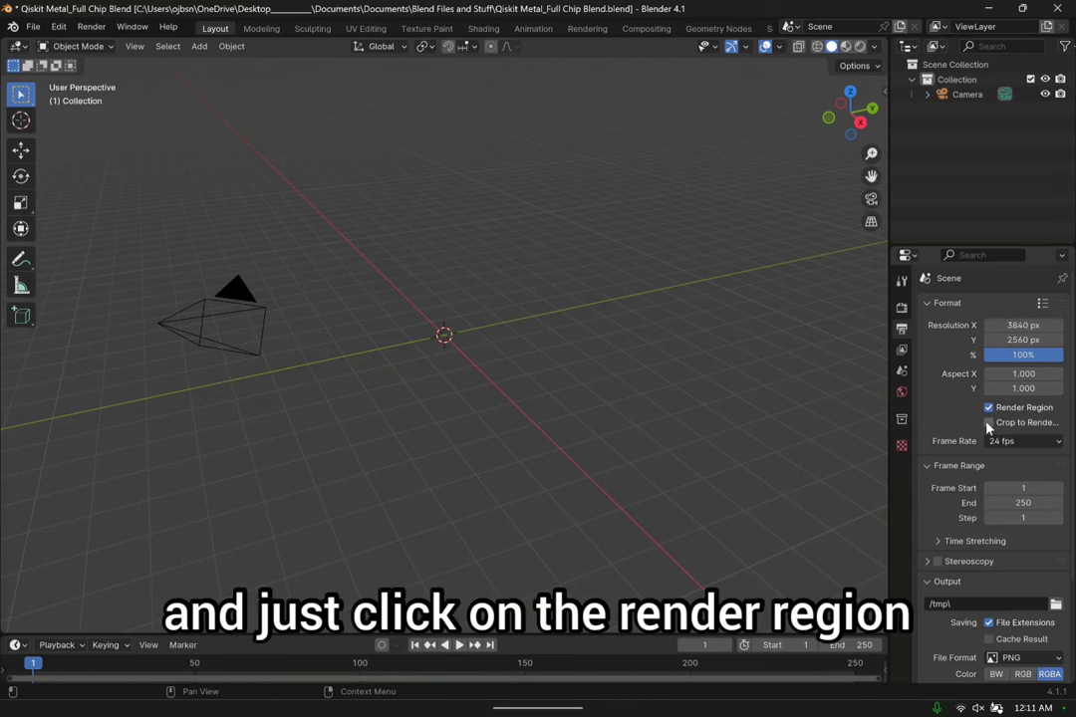
click(988, 424)
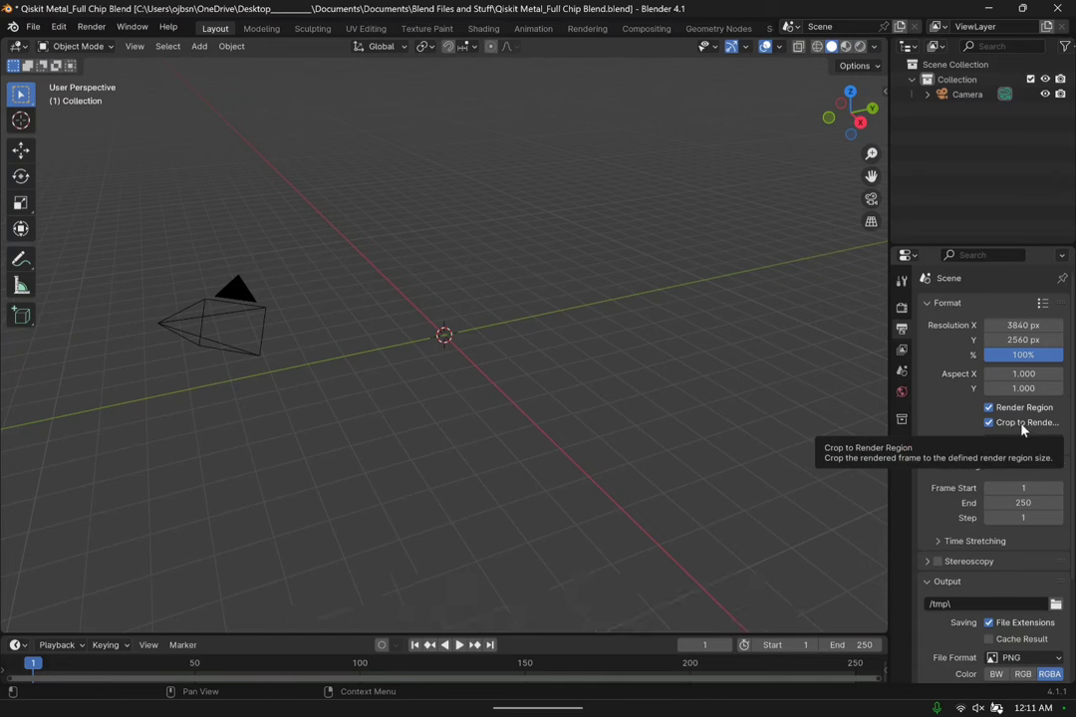
click(1011, 442)
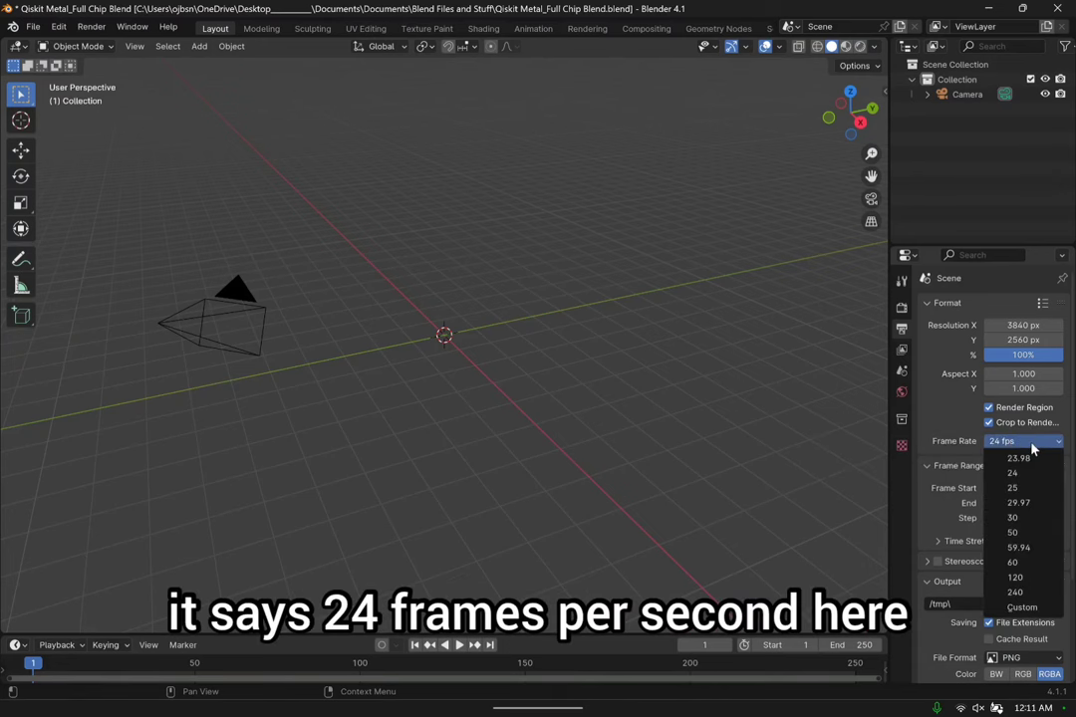
click(1025, 443)
click(1024, 442)
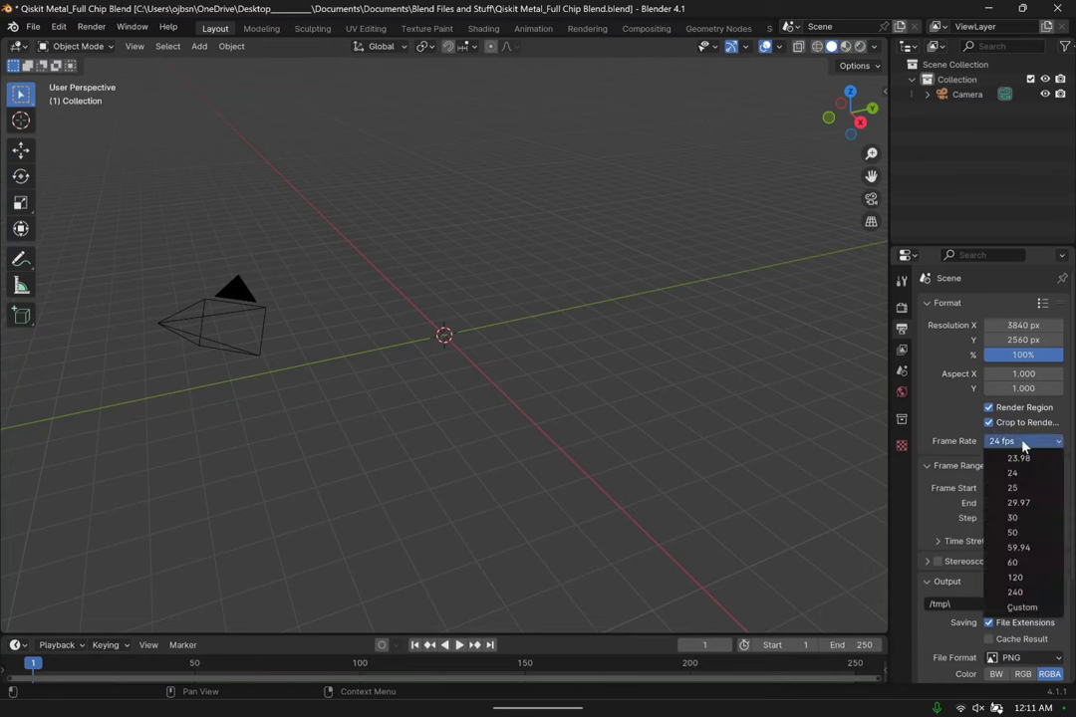
click(1021, 605)
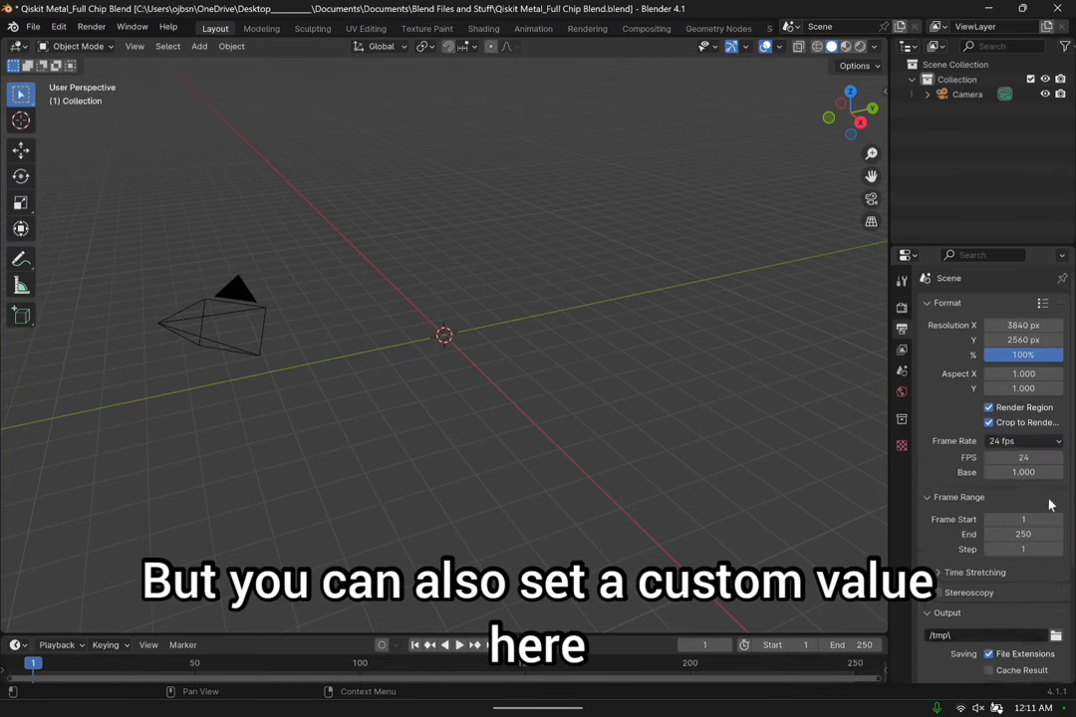
click(1013, 459)
text(20)
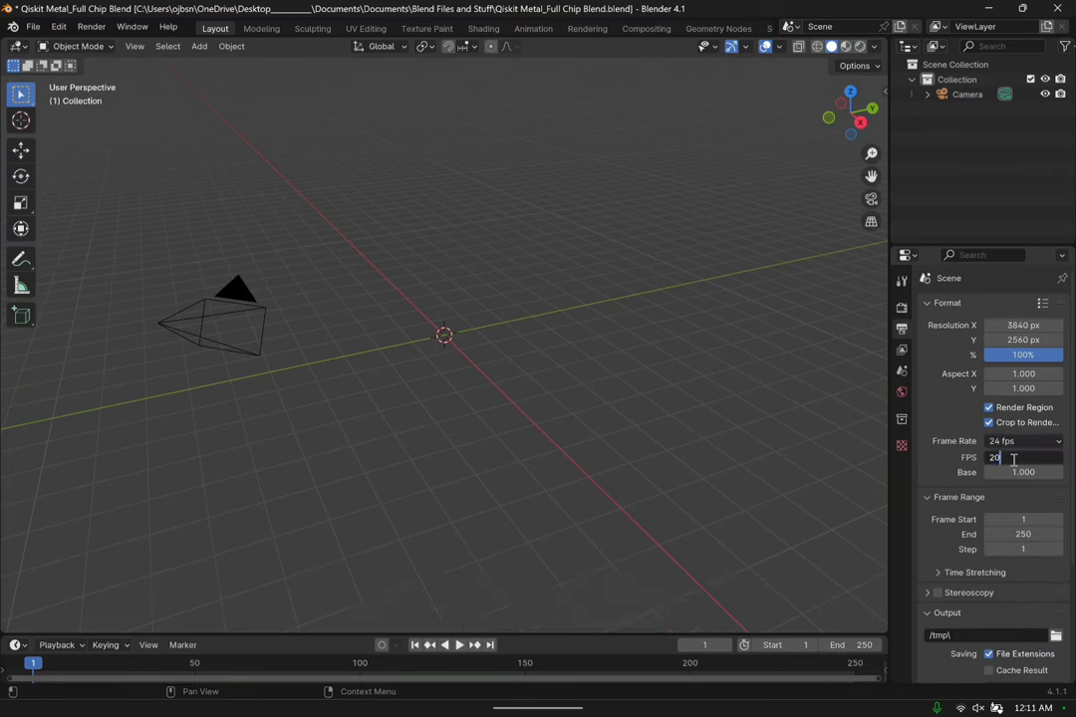
key(Return)
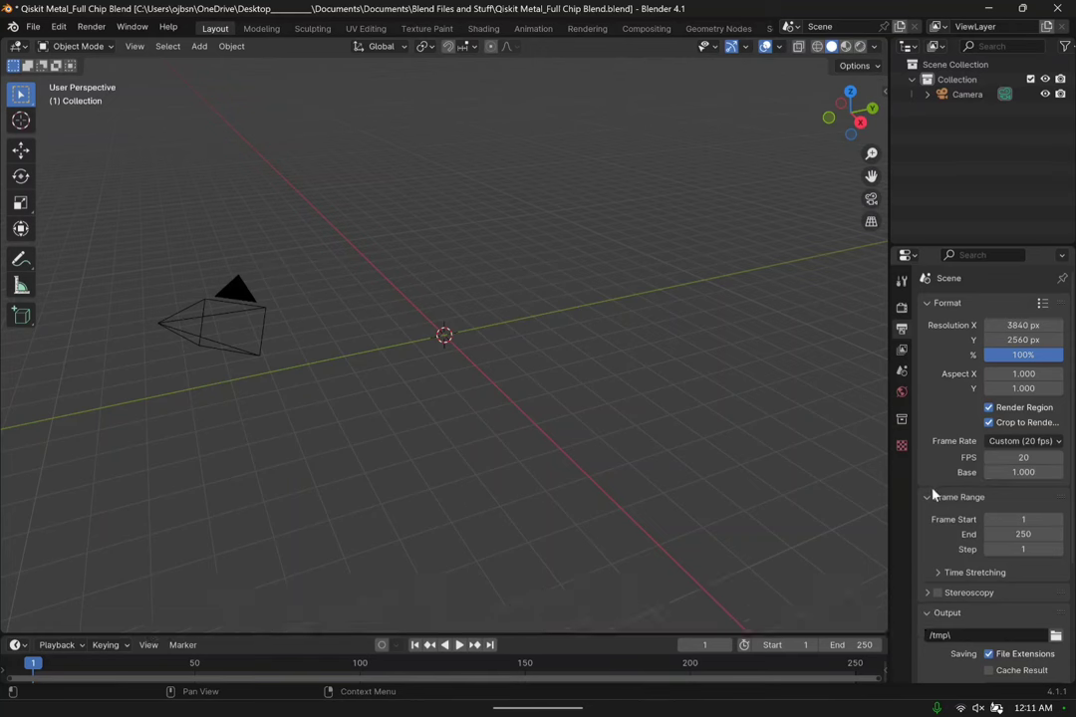
Point the output path to Downloads with the file name 'Qiskit Metal_4 Qubits_001'.
scroll(936, 495, down, 3)
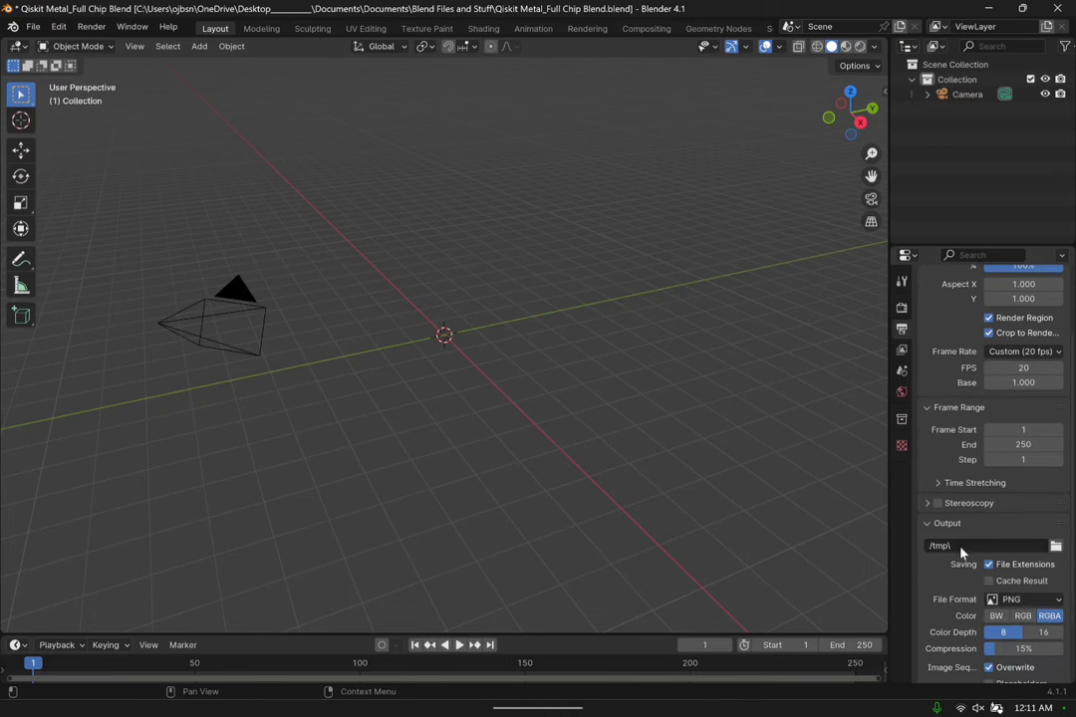
scroll(962, 549, down, 2)
click(1056, 486)
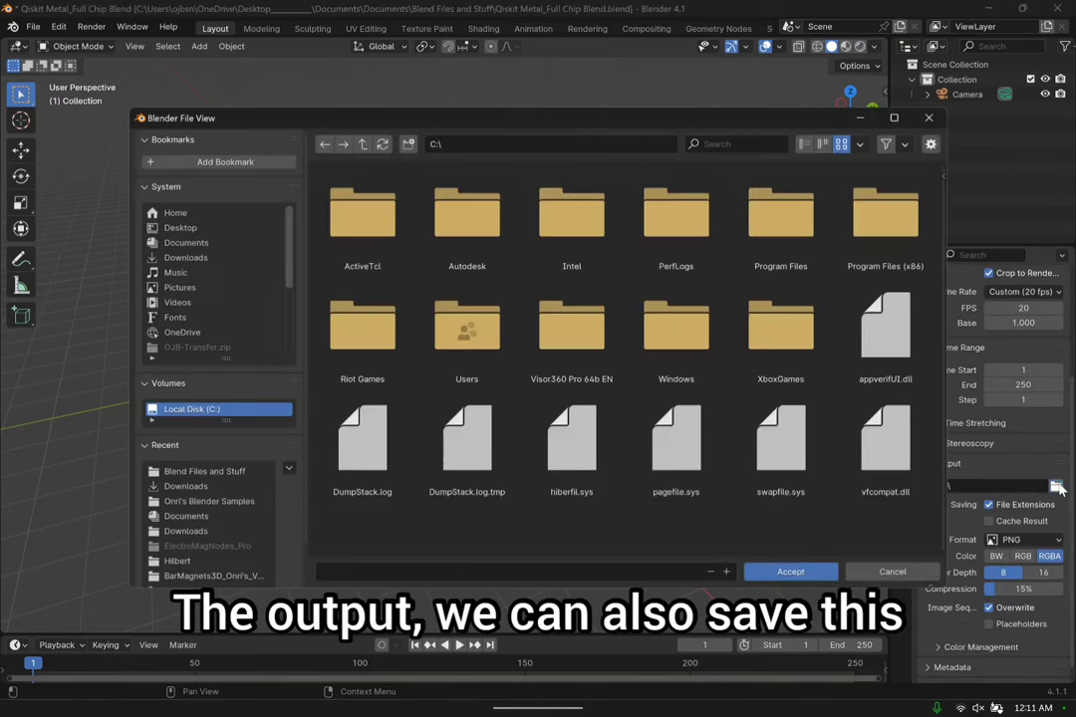
click(197, 486)
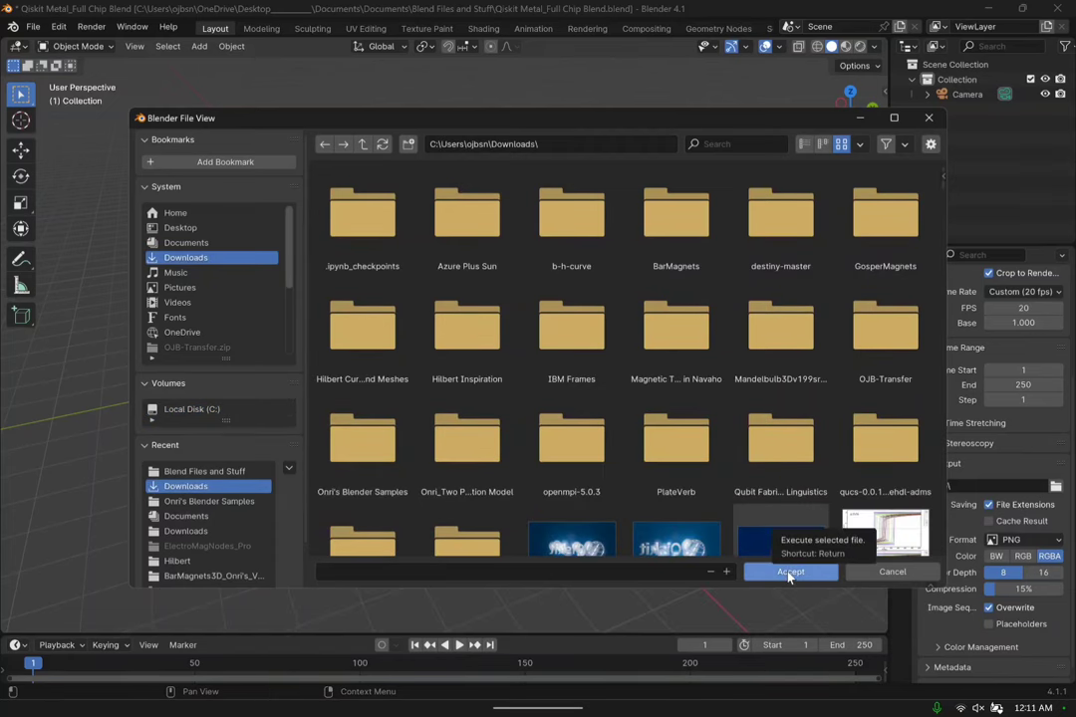
click(789, 573)
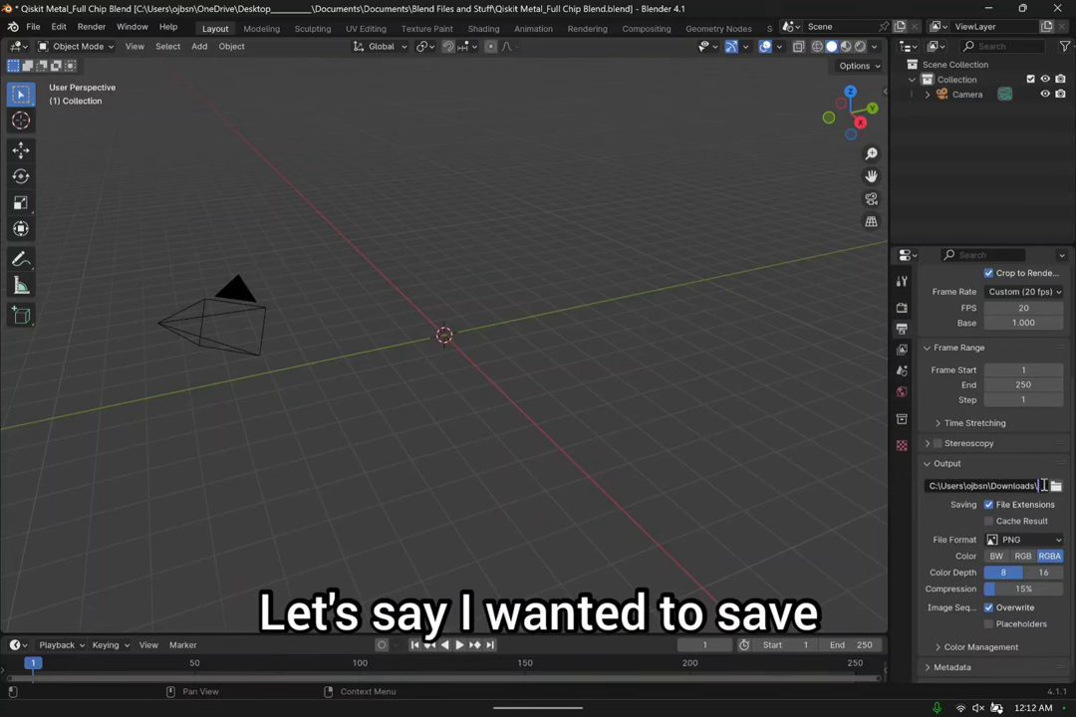
text(Q)
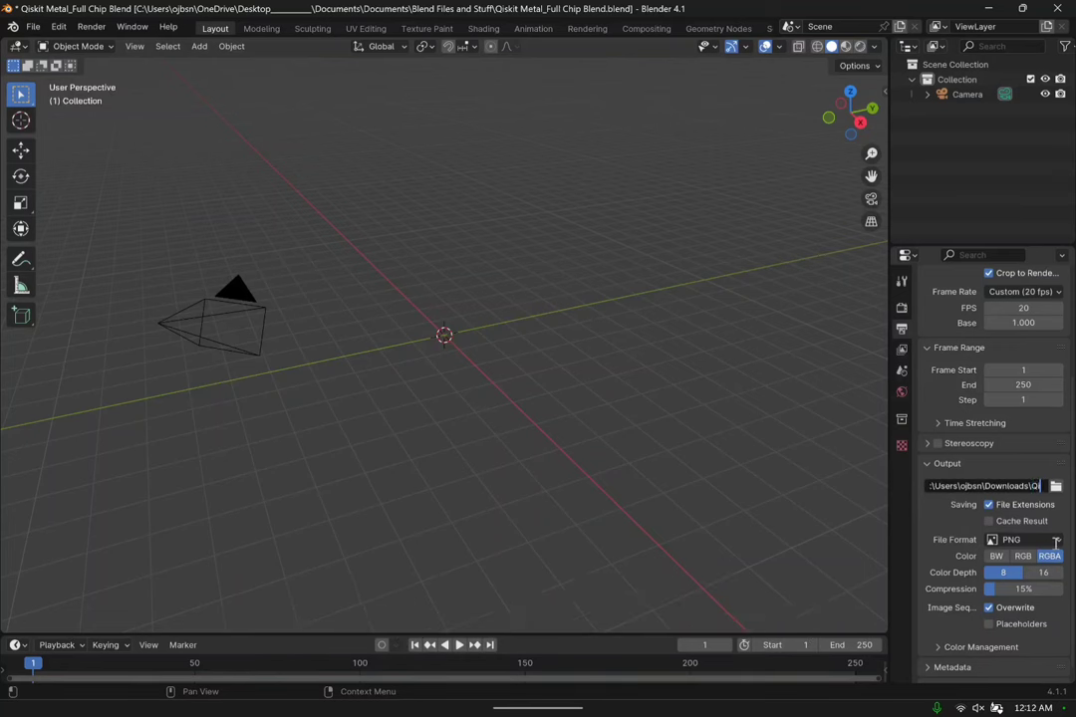
text(iskit Metal)
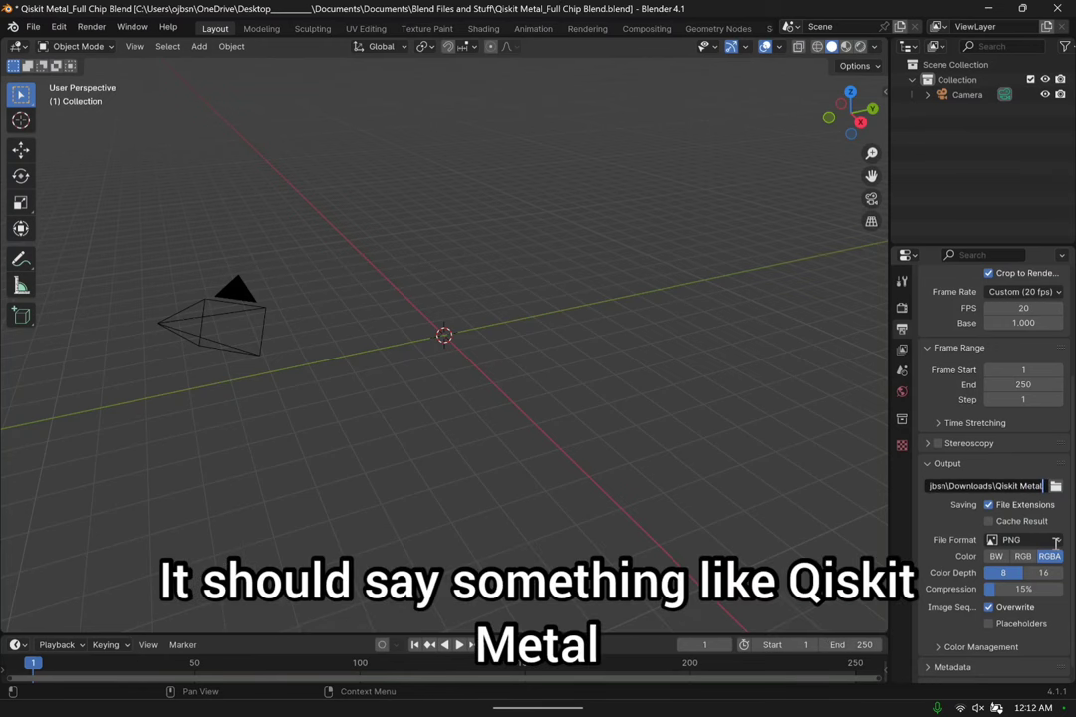
text(_)
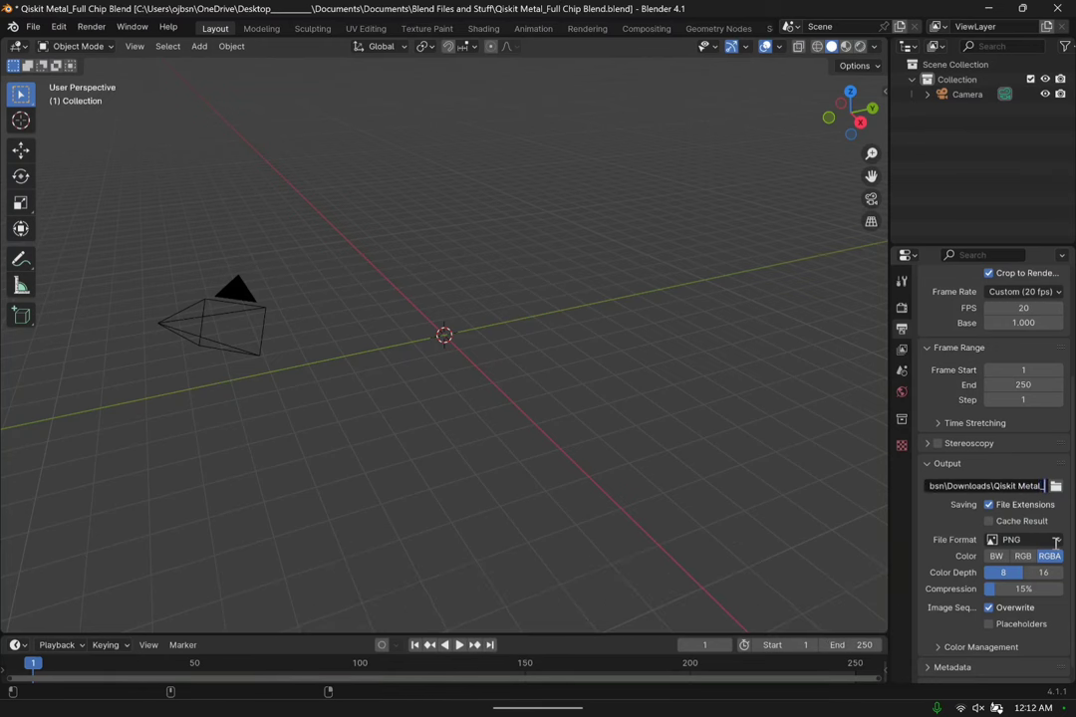
text(4 Qubits_00)
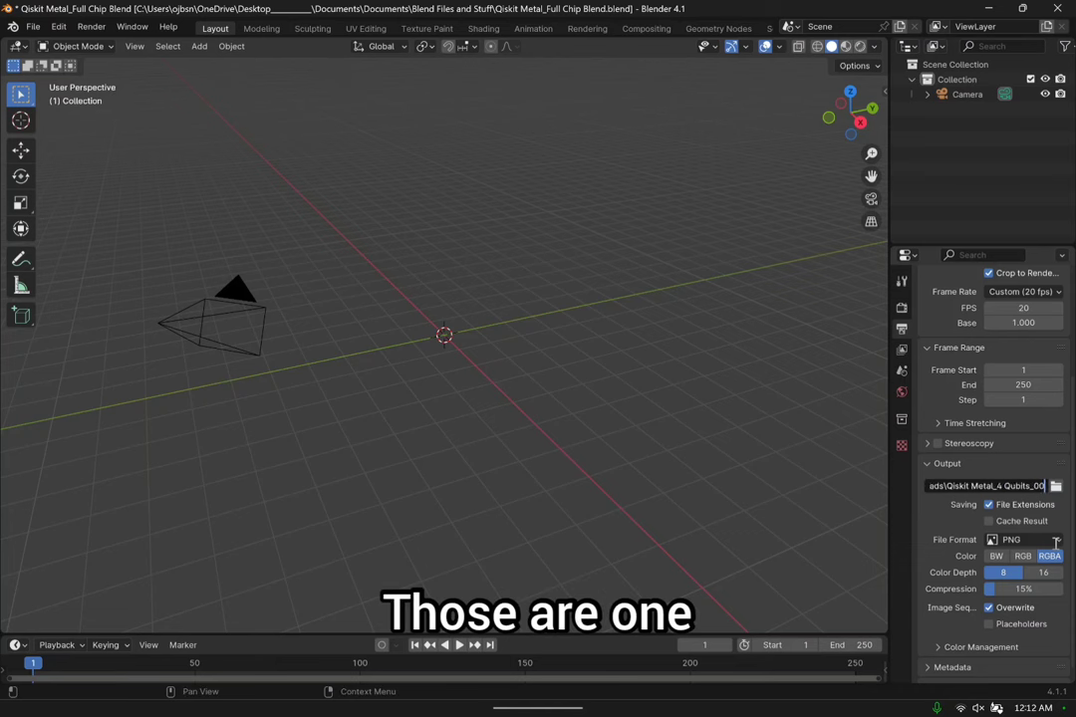
text(1)
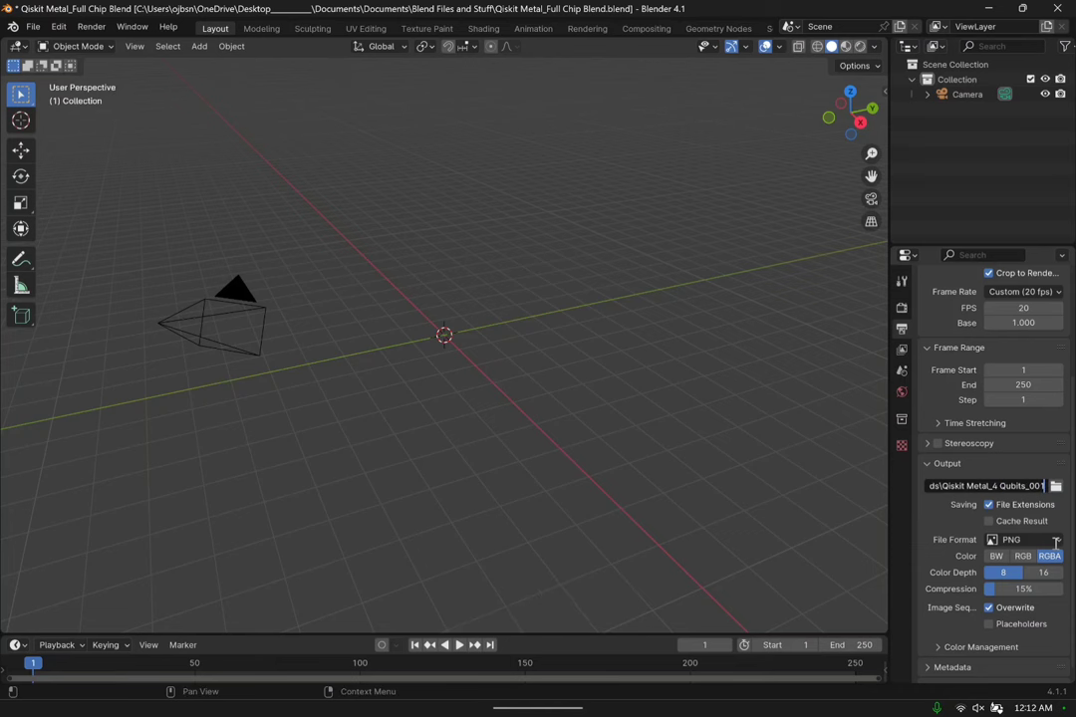
key(Return)
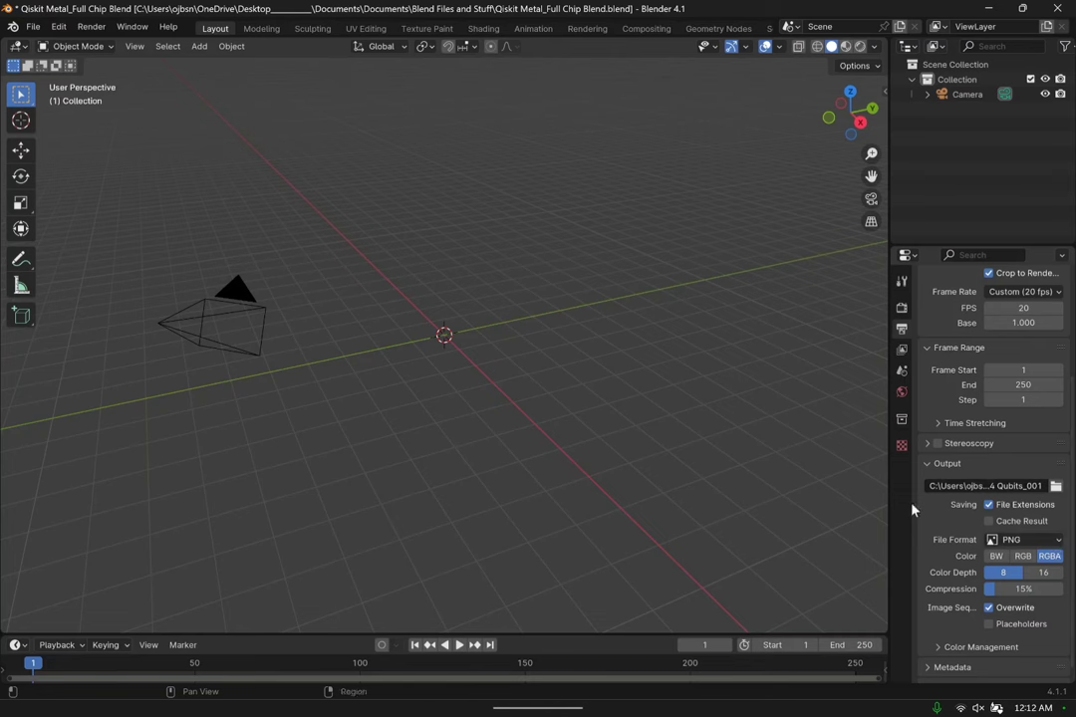
Switch the output file format to FFmpeg Video with an MPEG-4 container.
scroll(911, 510, down, 1)
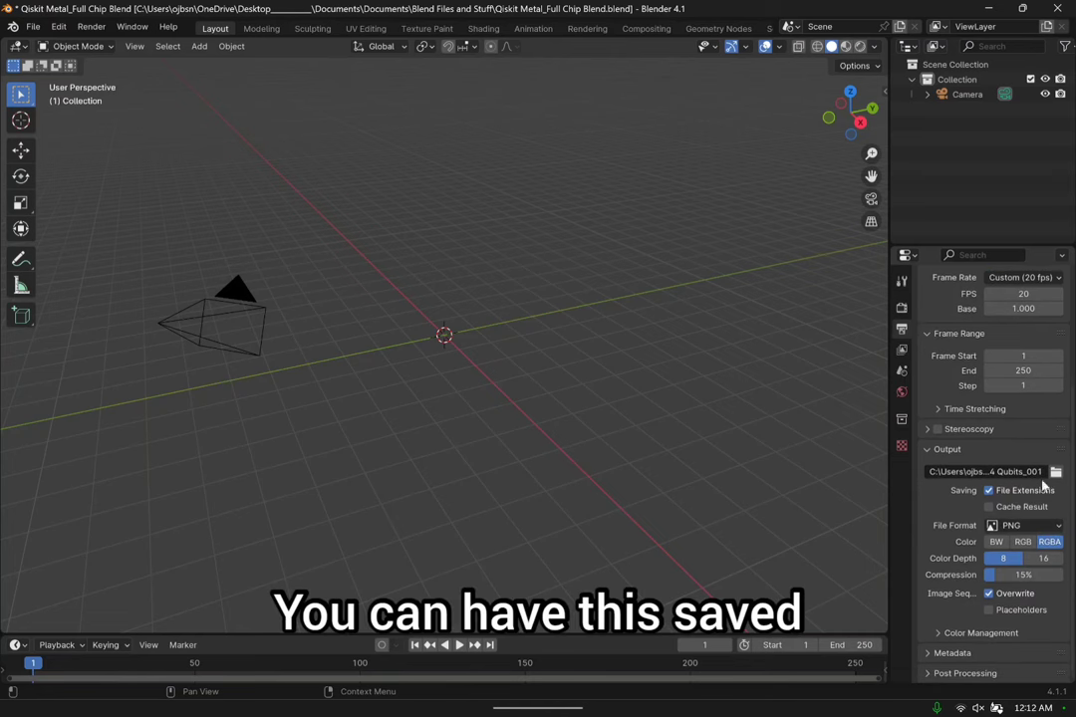
click(1021, 527)
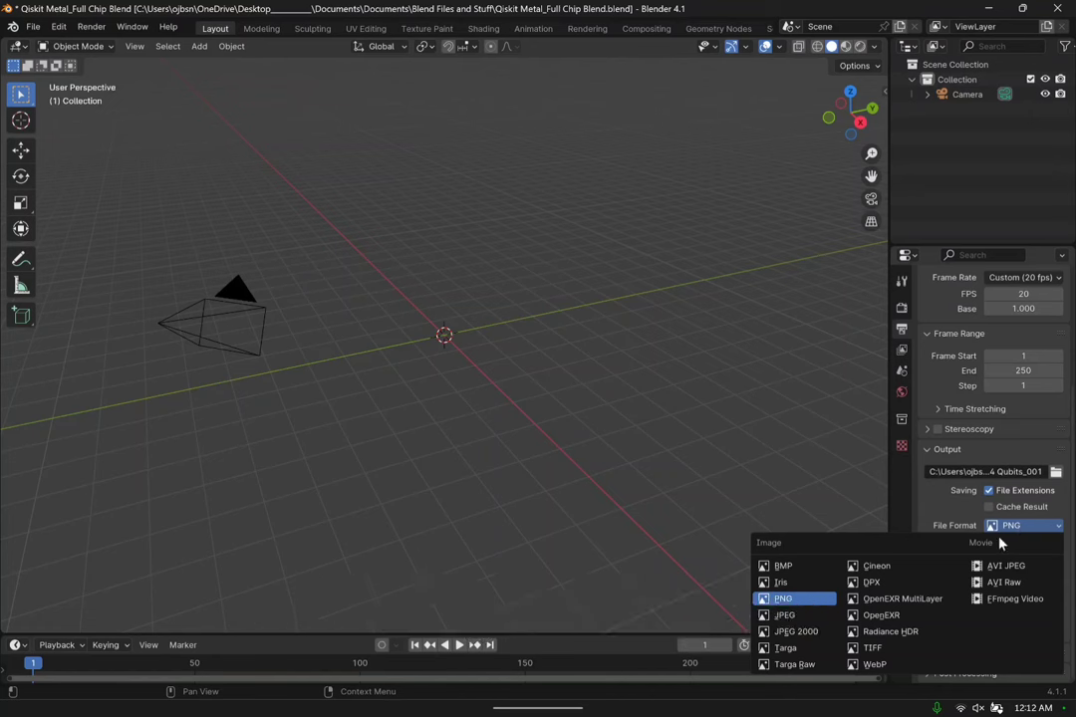
click(1014, 598)
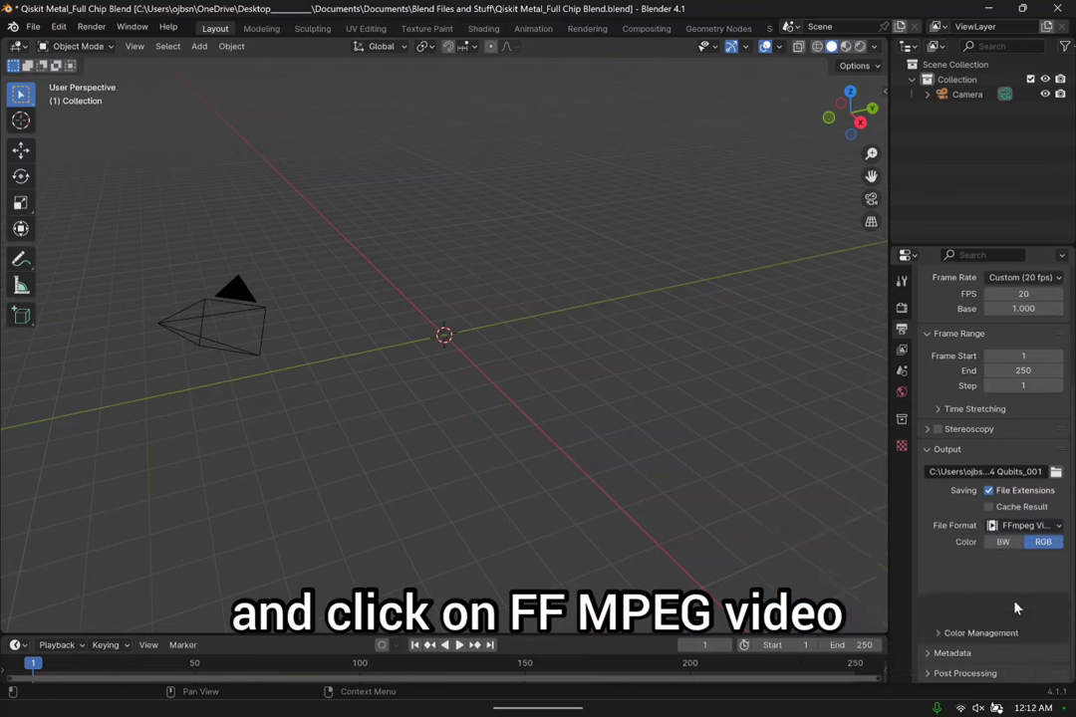
click(955, 615)
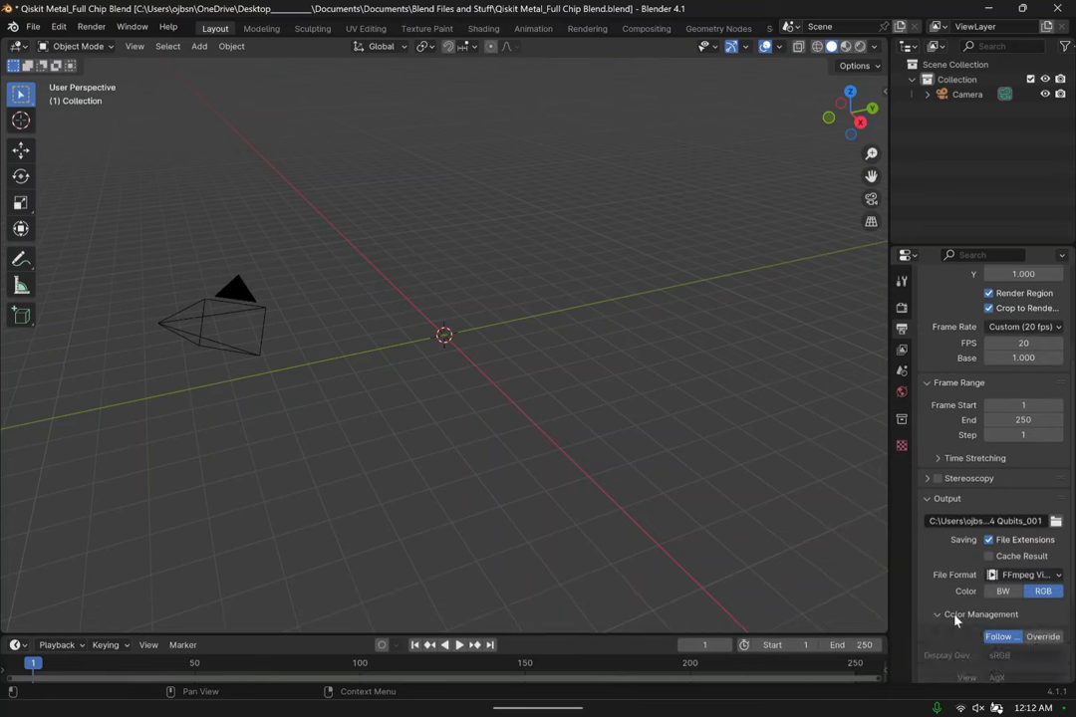
click(954, 614)
click(959, 632)
scroll(956, 538, down, 4)
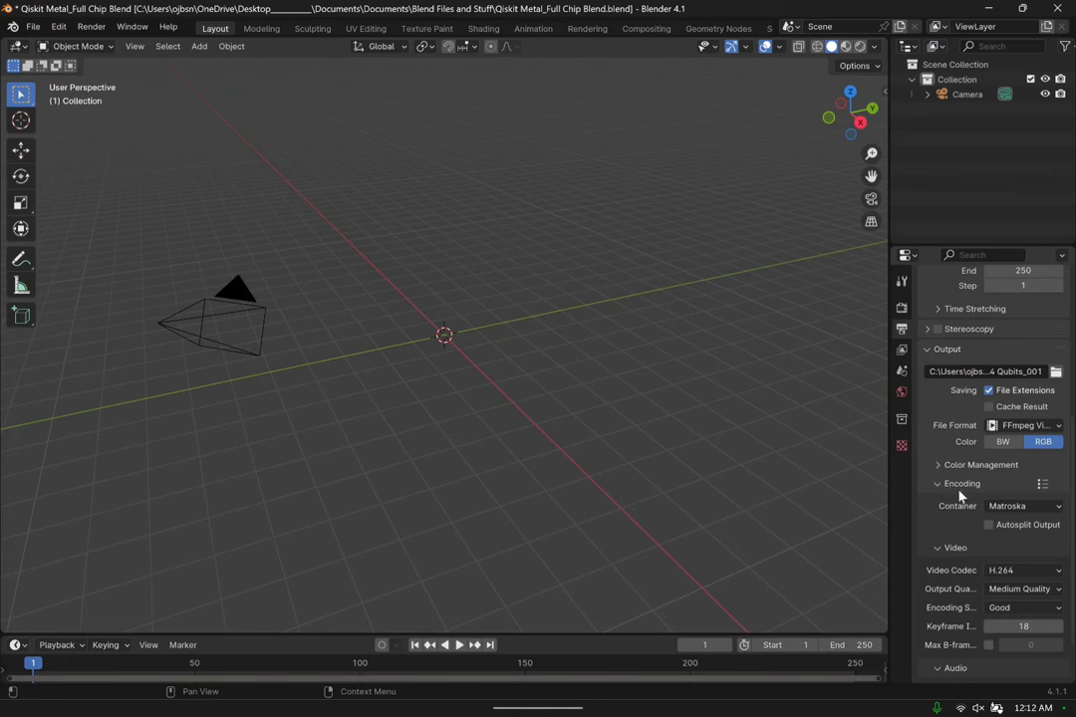
click(1013, 508)
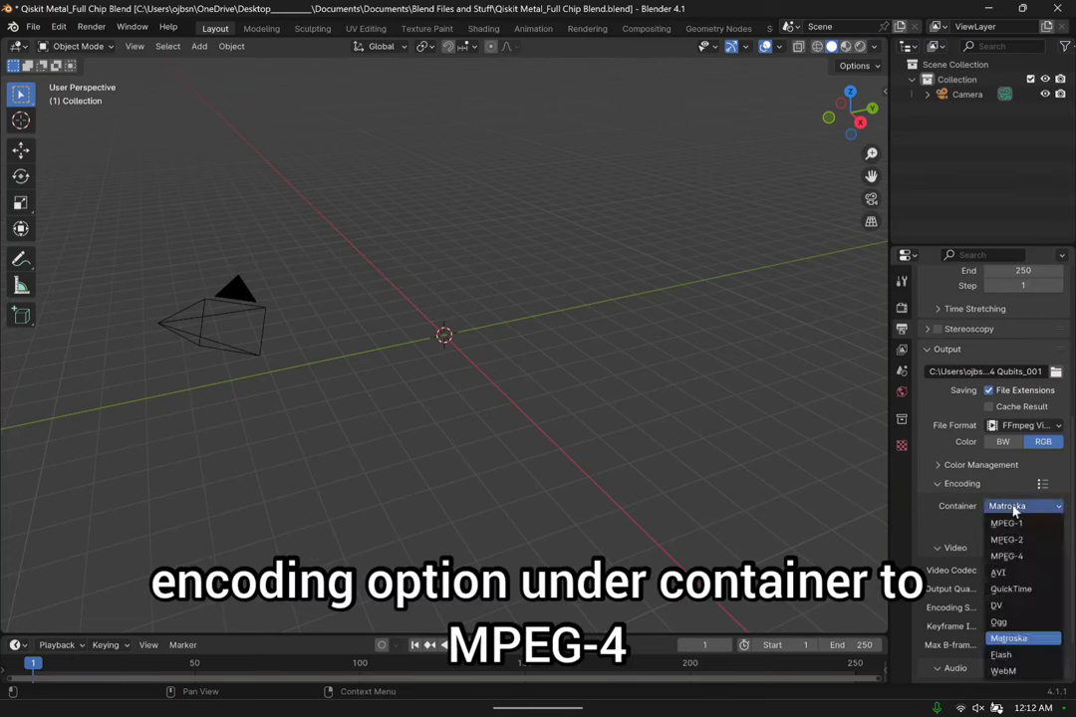
click(1008, 556)
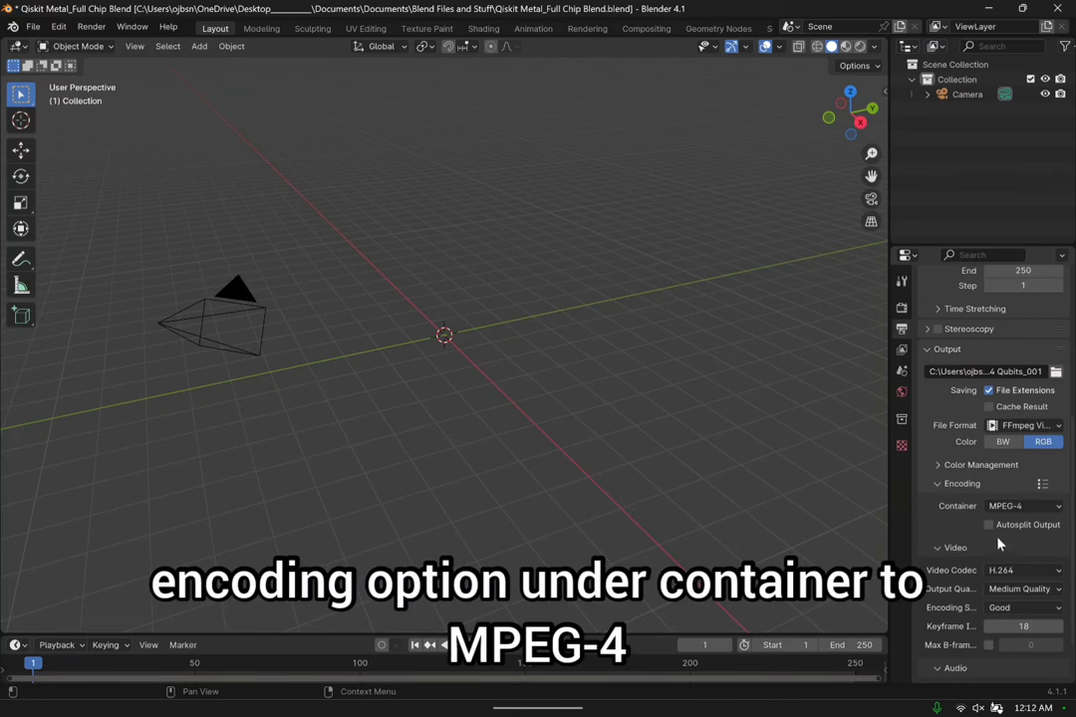
Set encoding speed to Realtime, output quality to High Quality, and video codec H.264.
scroll(949, 524, down, 2)
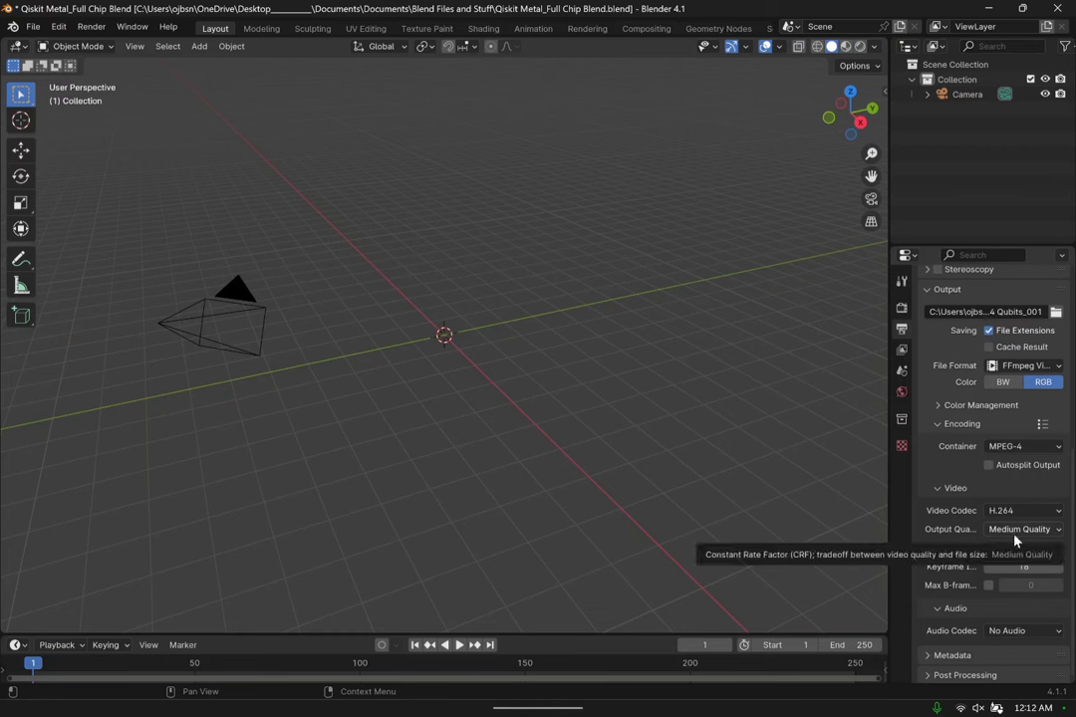
click(1014, 551)
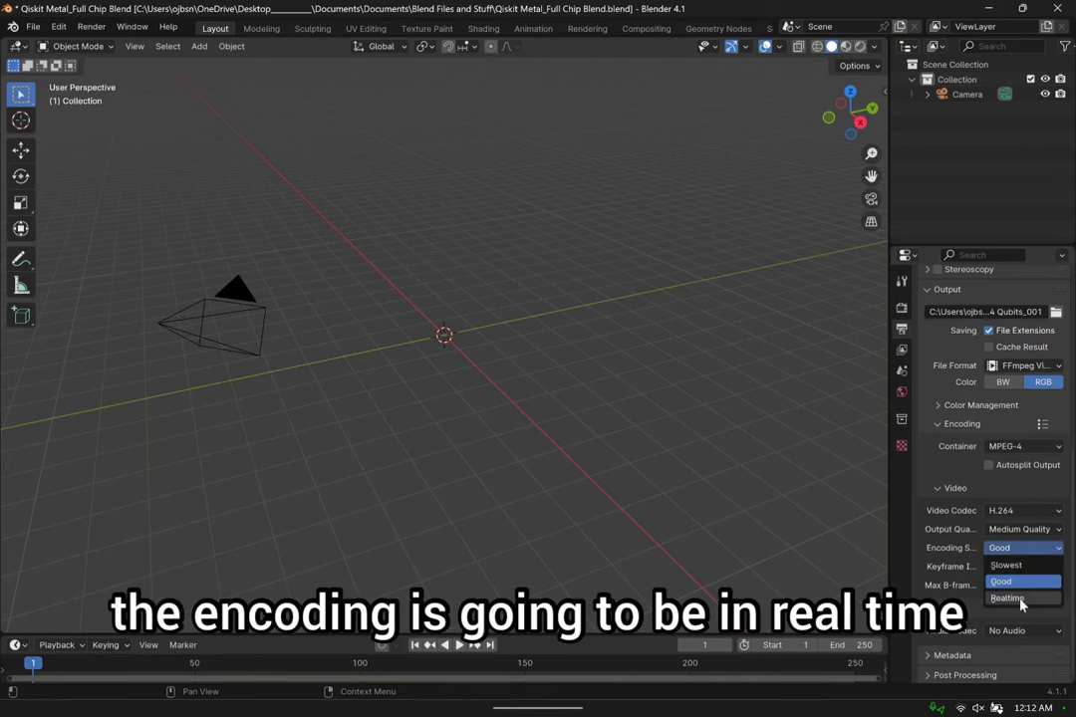
click(1018, 597)
click(1008, 530)
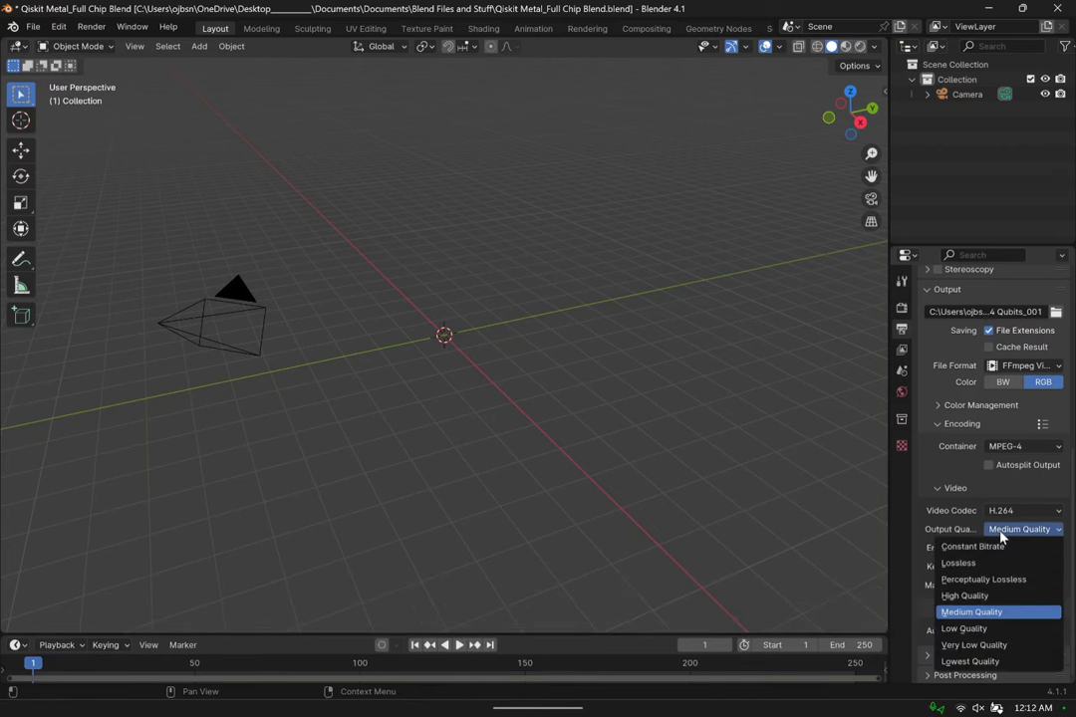
click(996, 596)
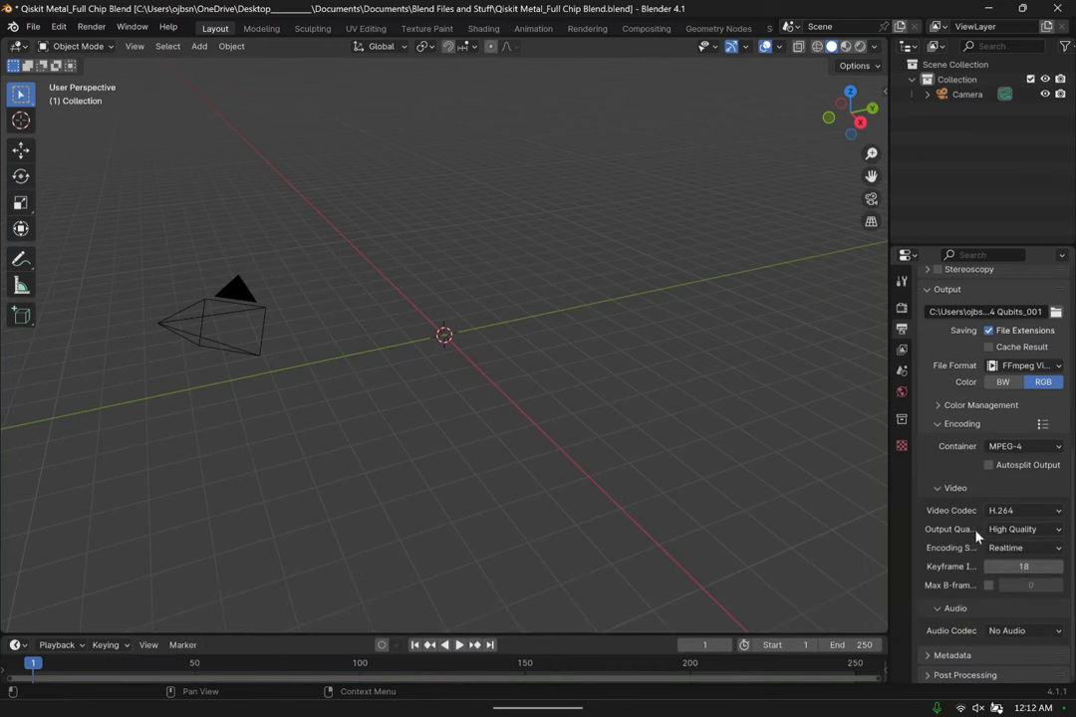
click(1003, 512)
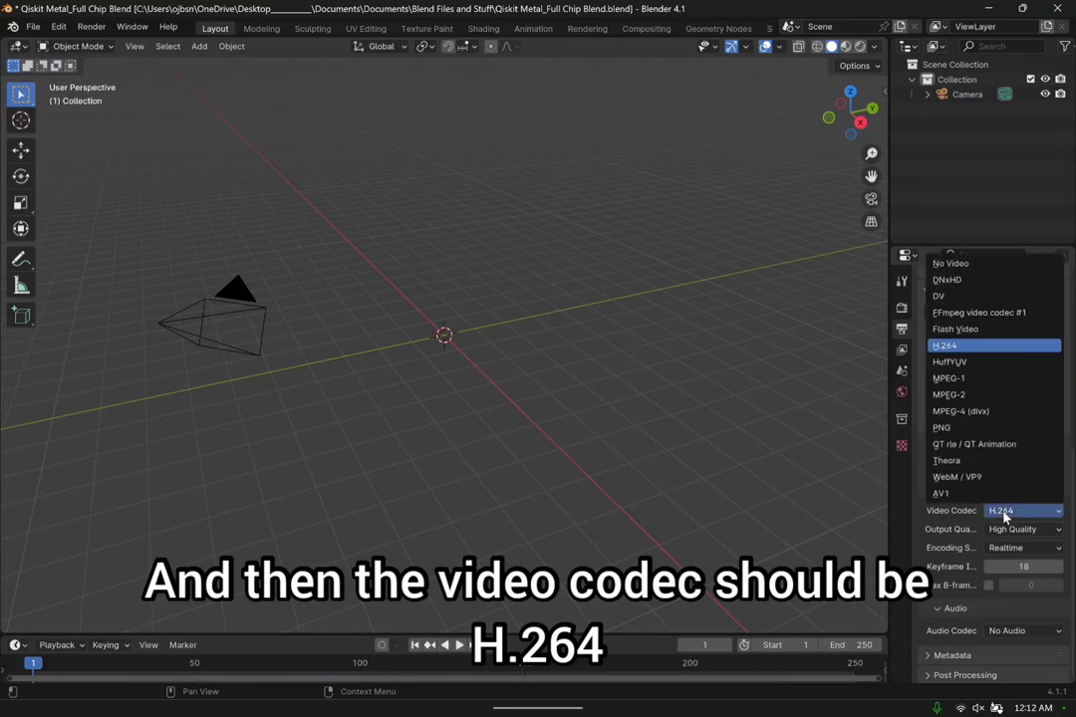
click(970, 355)
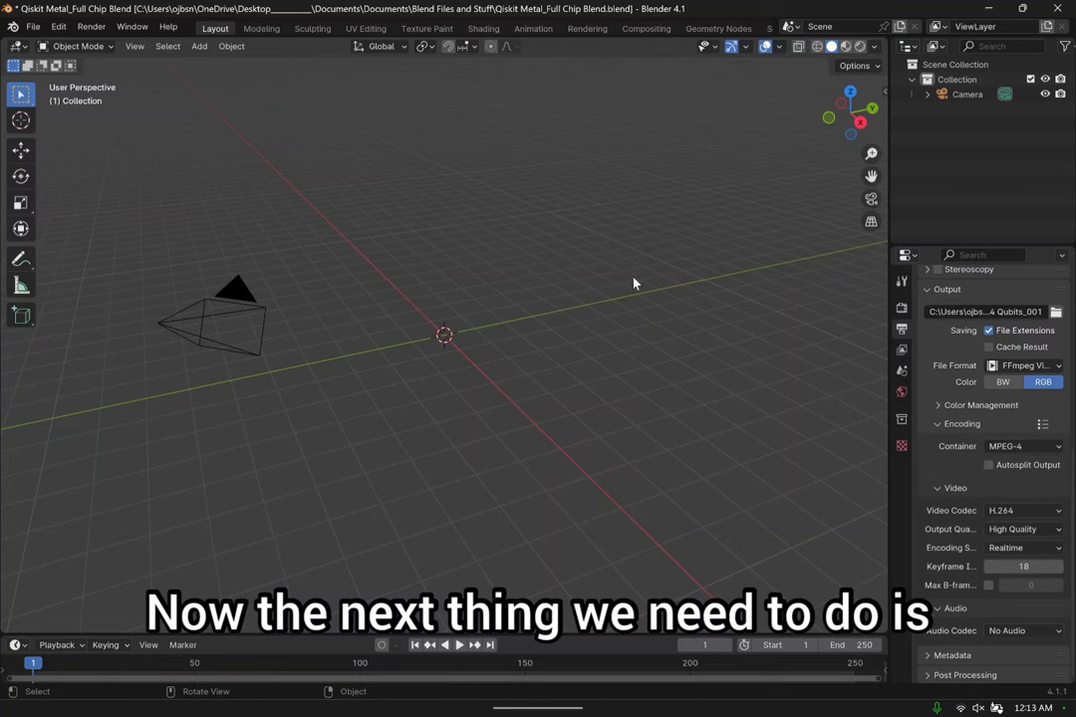
In World Properties, set the background Color value to 0 for pure black.
click(902, 308)
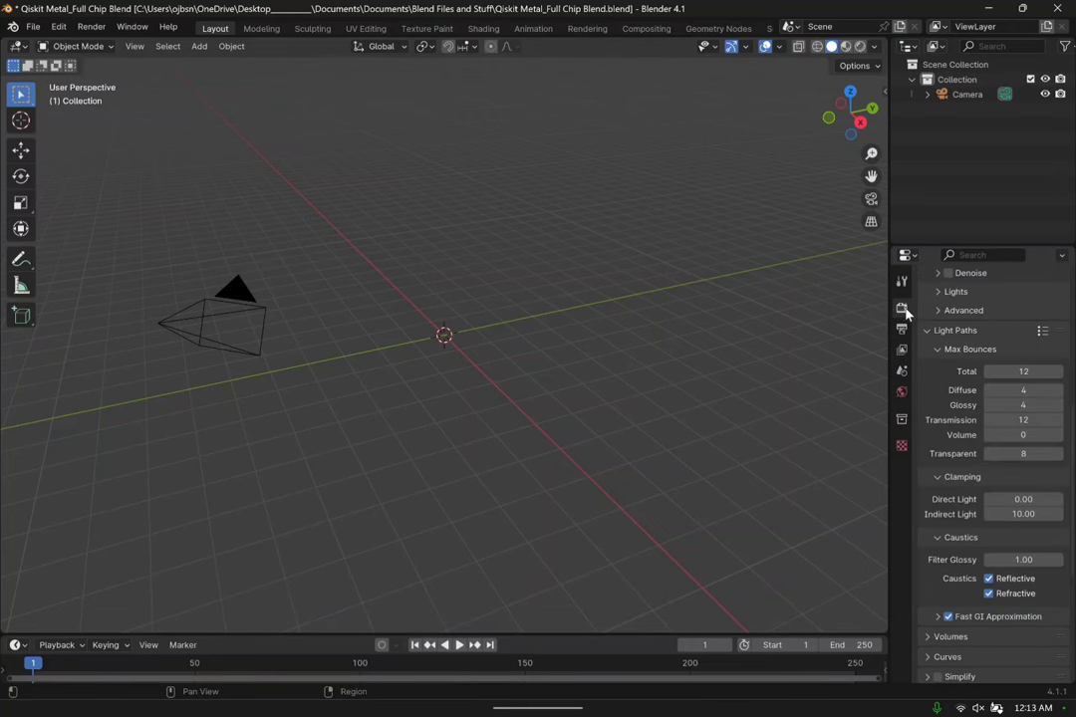
click(903, 393)
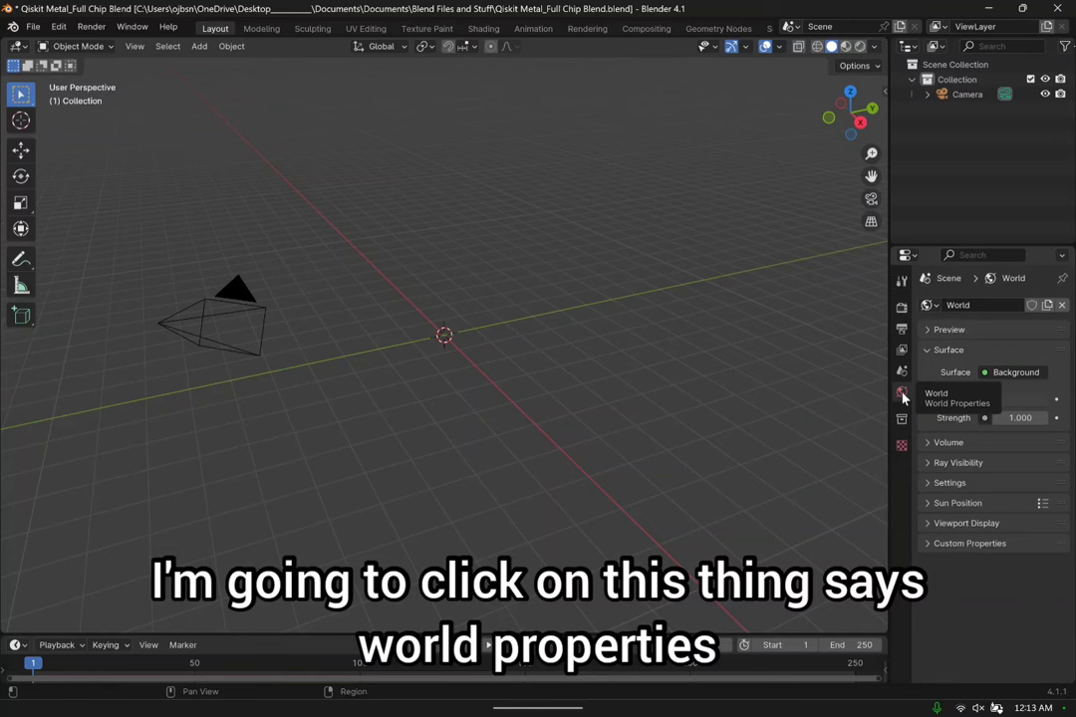
click(1007, 401)
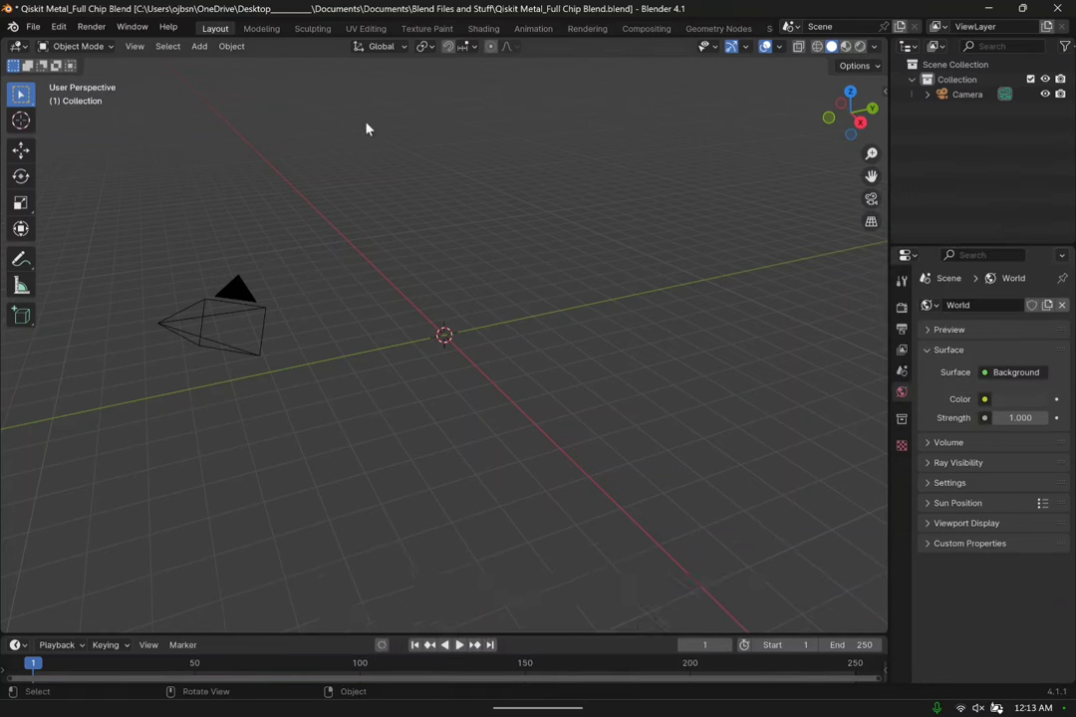
click(1027, 402)
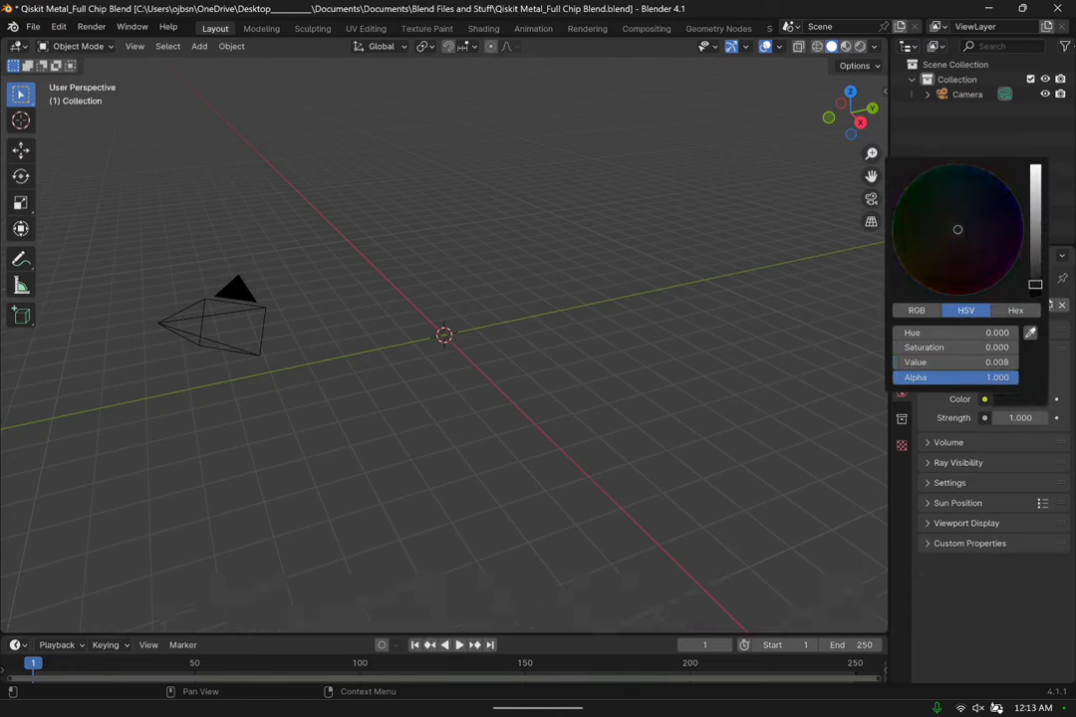
drag(1037, 265, 1035, 297)
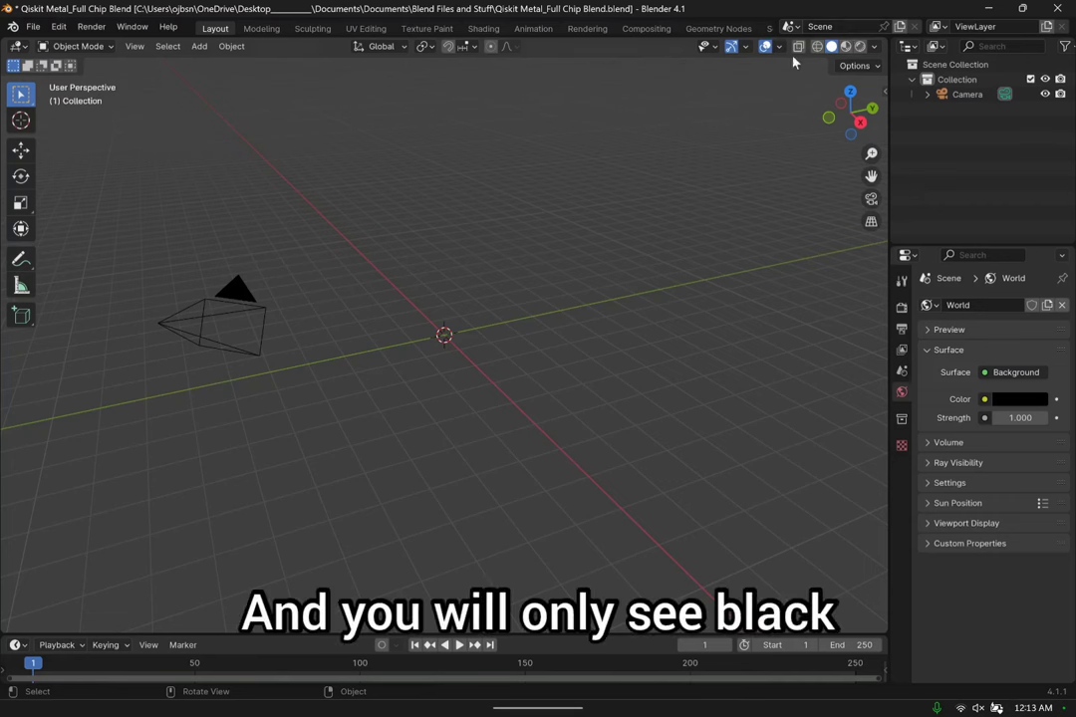
Preview the black-background scene in Rendered shading, render a still image, and view through the camera.
click(859, 50)
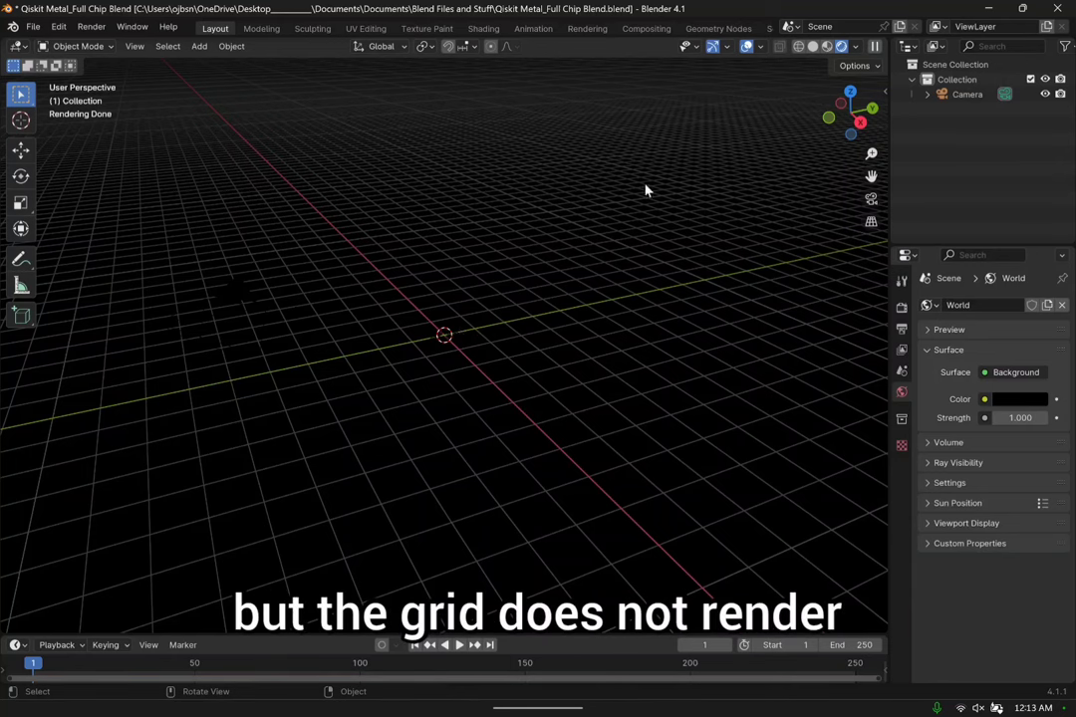
click(94, 28)
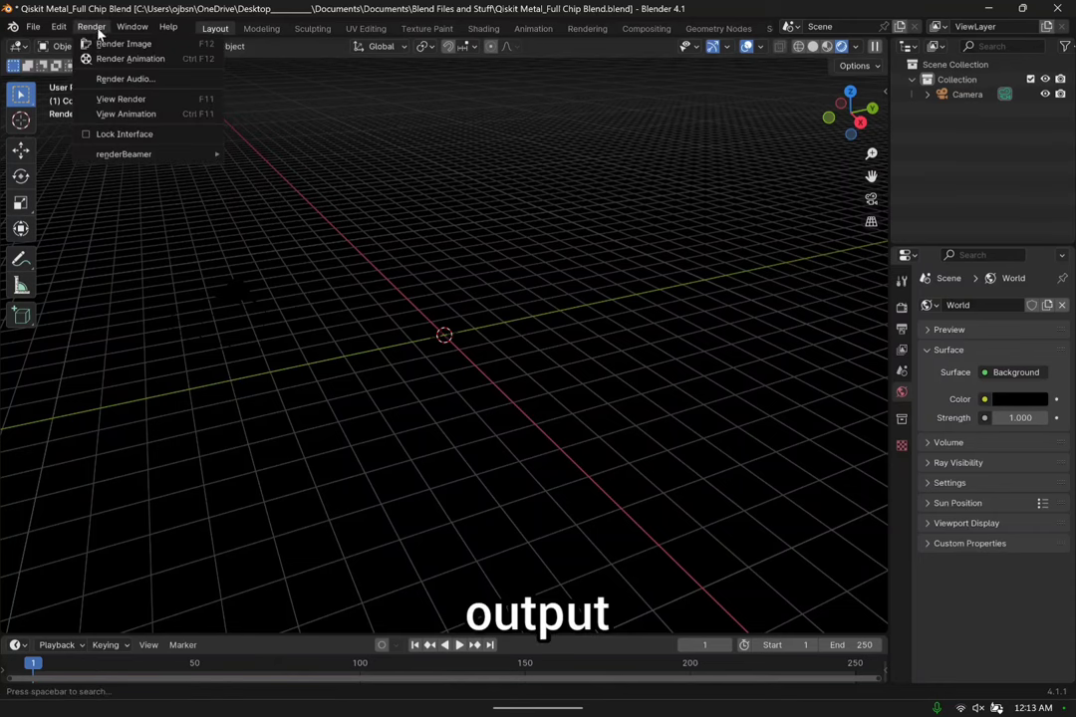
click(154, 48)
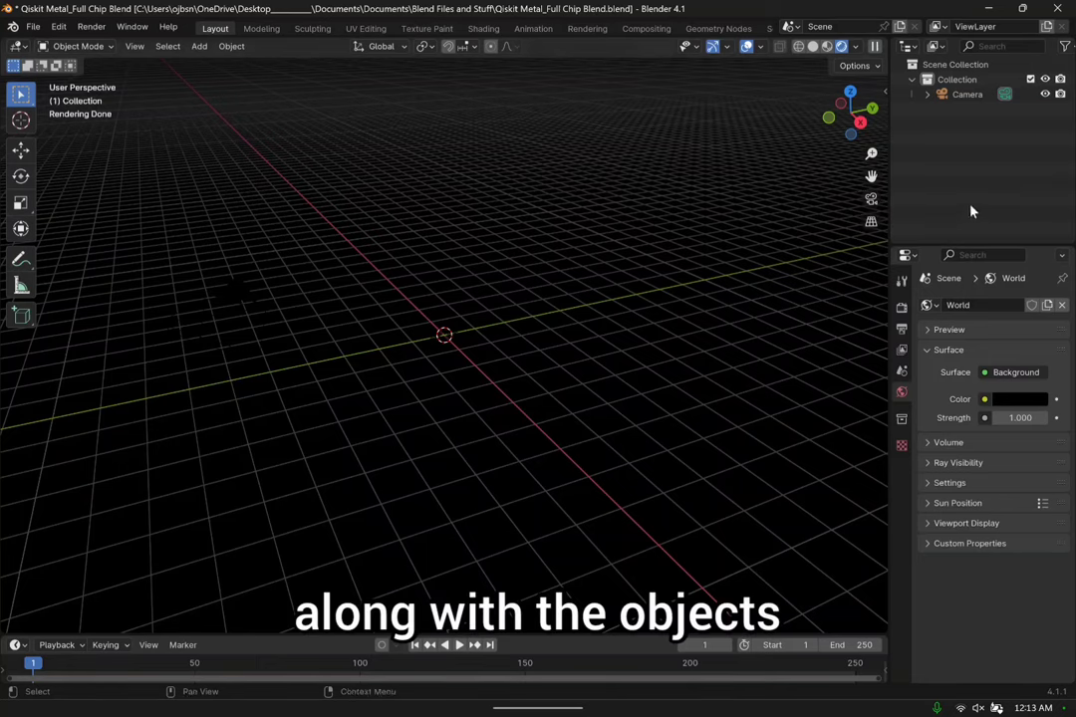
click(870, 198)
Return to the scene camera view and adjust the zoom on the camera frame.
click(871, 199)
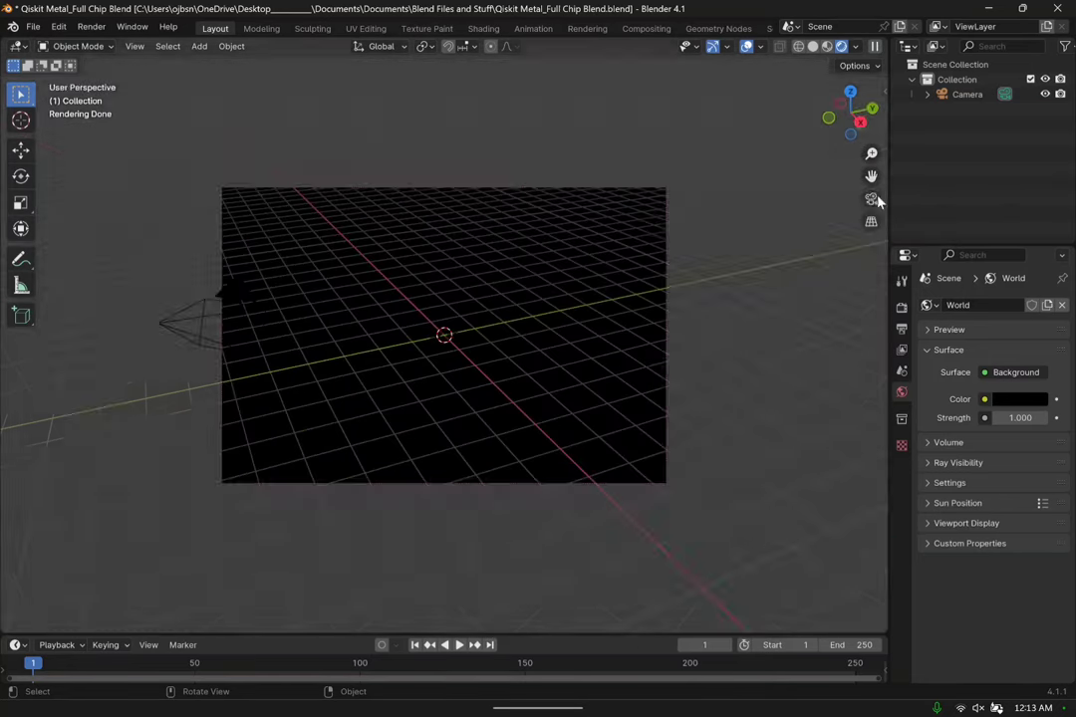
click(871, 199)
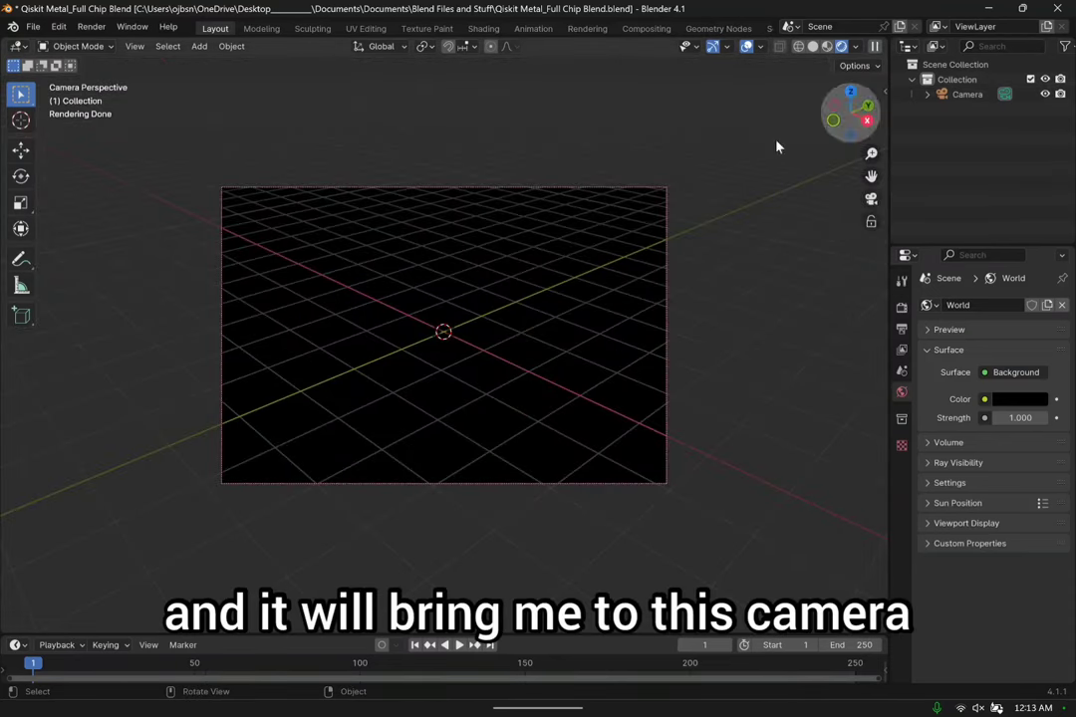
scroll(480, 315, up, 2)
scroll(480, 314, up, 3)
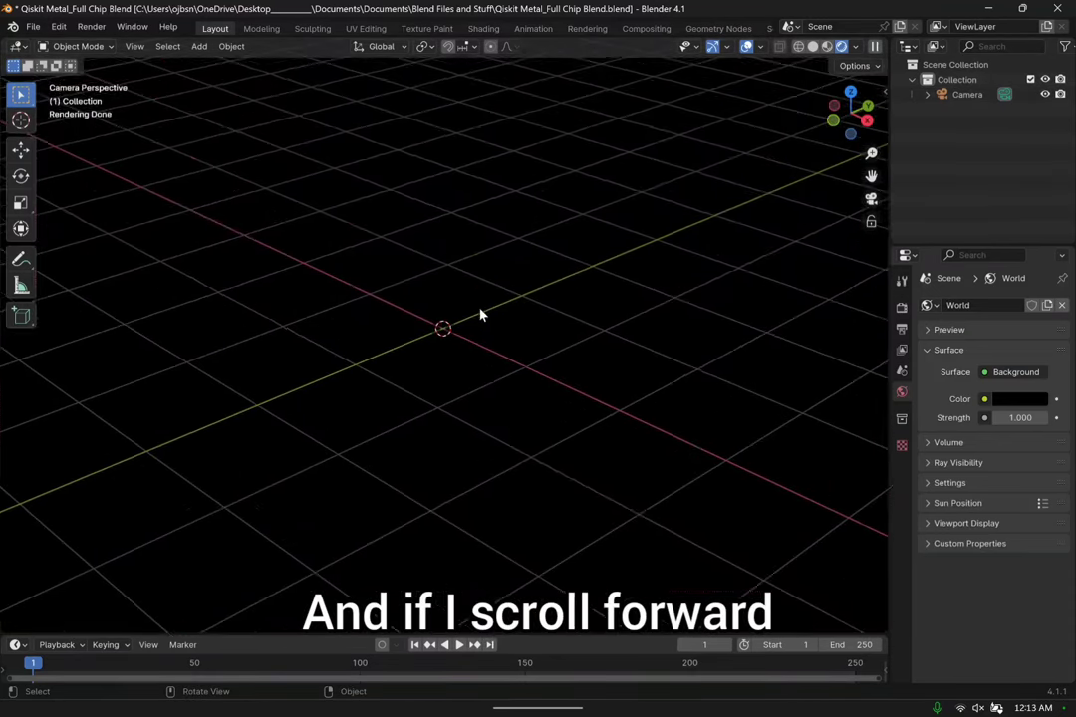
scroll(480, 315, down, 5)
scroll(480, 315, up, 5)
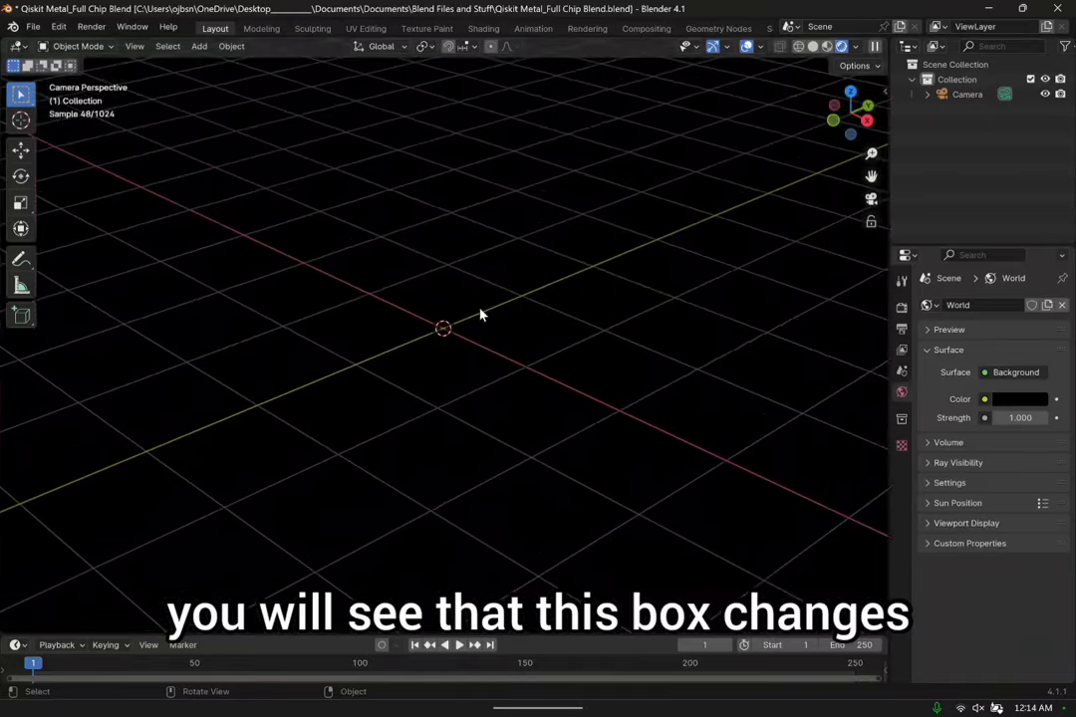
scroll(480, 315, down, 4)
scroll(480, 315, up, 2)
scroll(480, 314, down, 2)
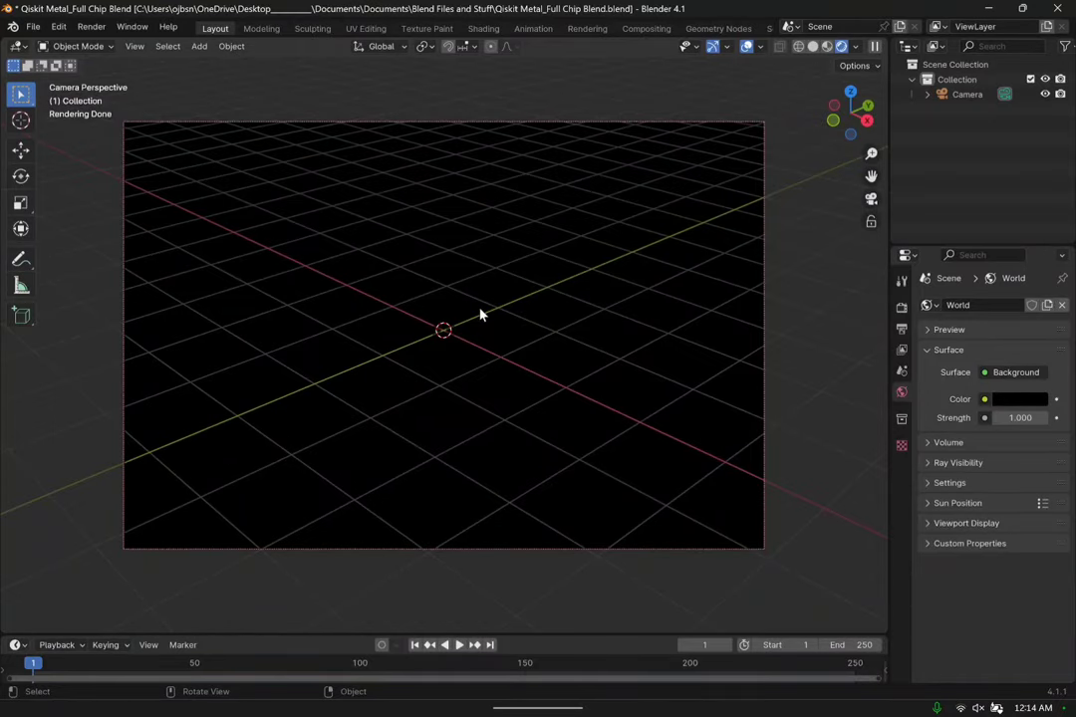
key(ctrl)
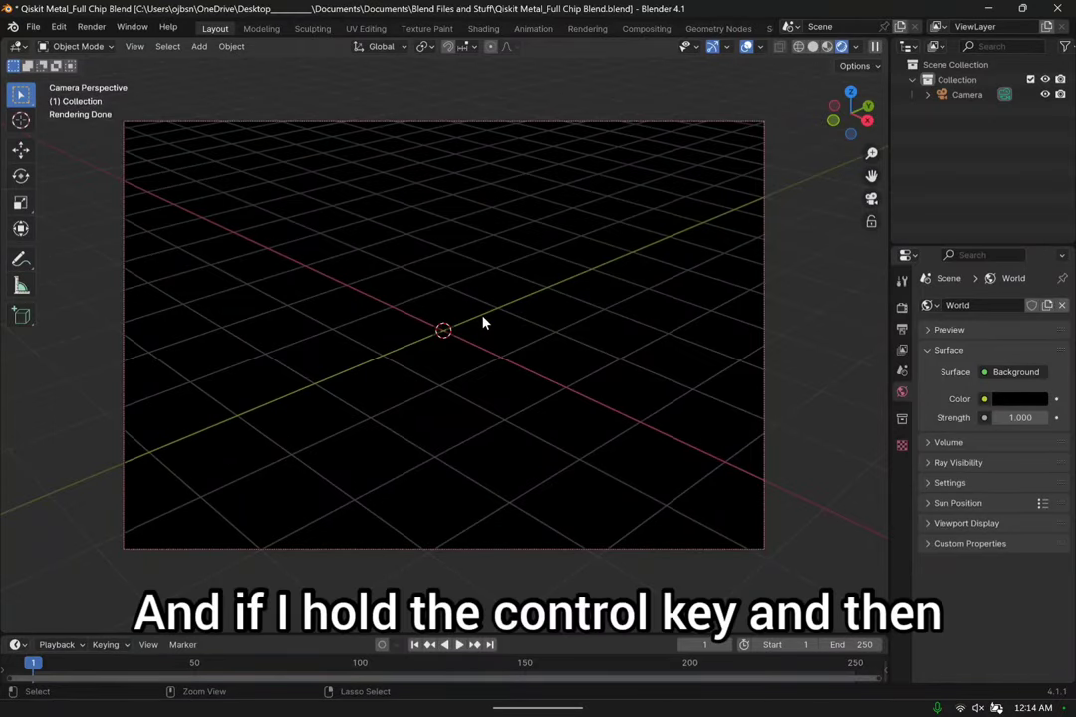
ctrl+middle_drag(483, 320, 492, 289)
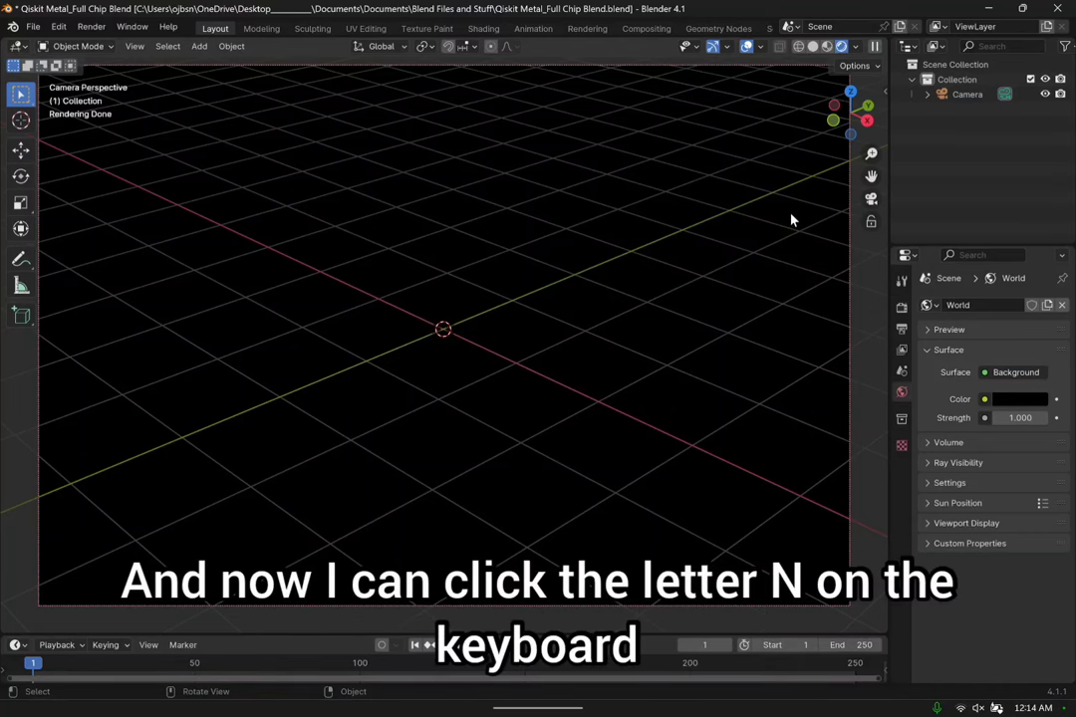
Enable View Lock > Camera to View in the sidebar, then pan the locked camera.
key(n)
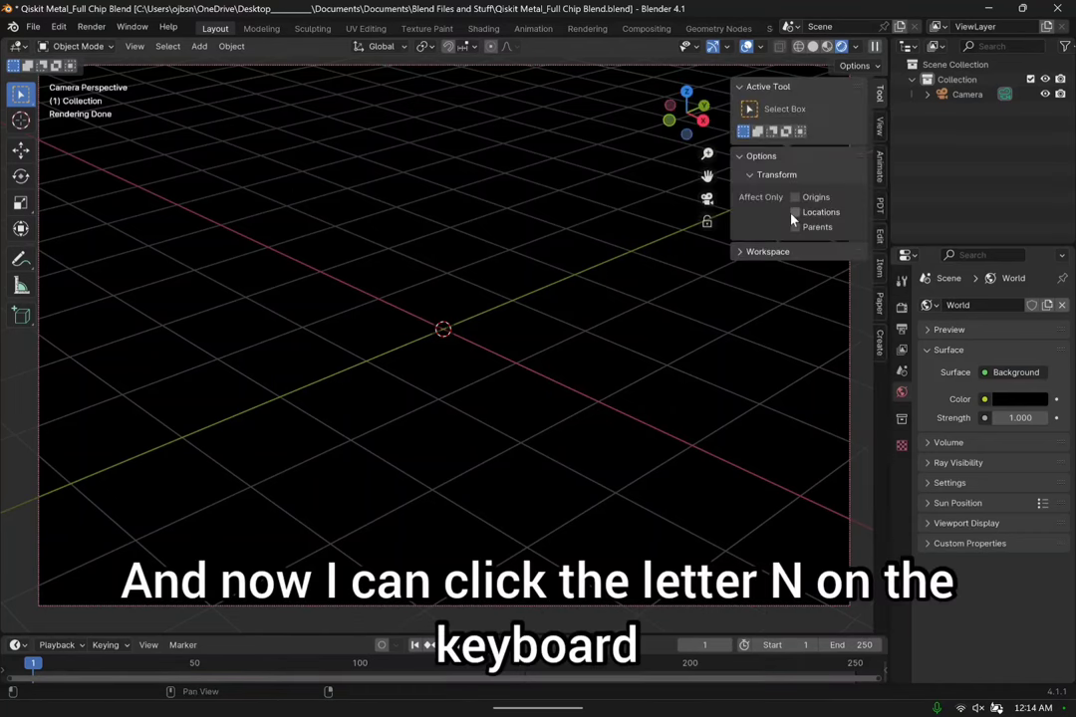
click(880, 130)
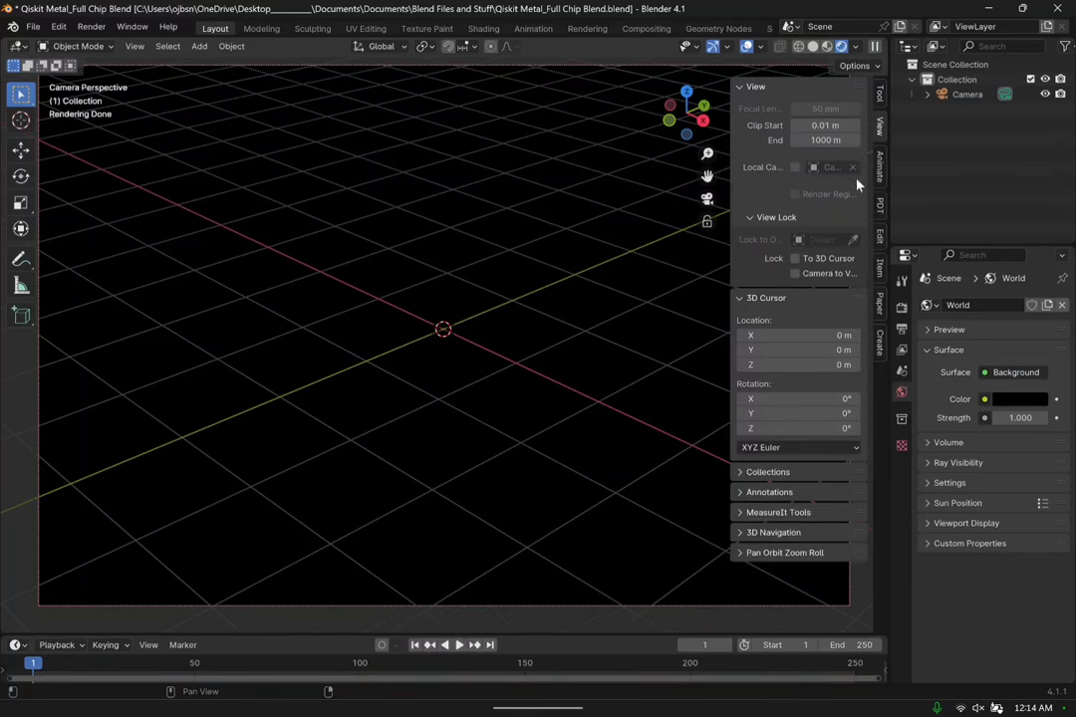
click(796, 274)
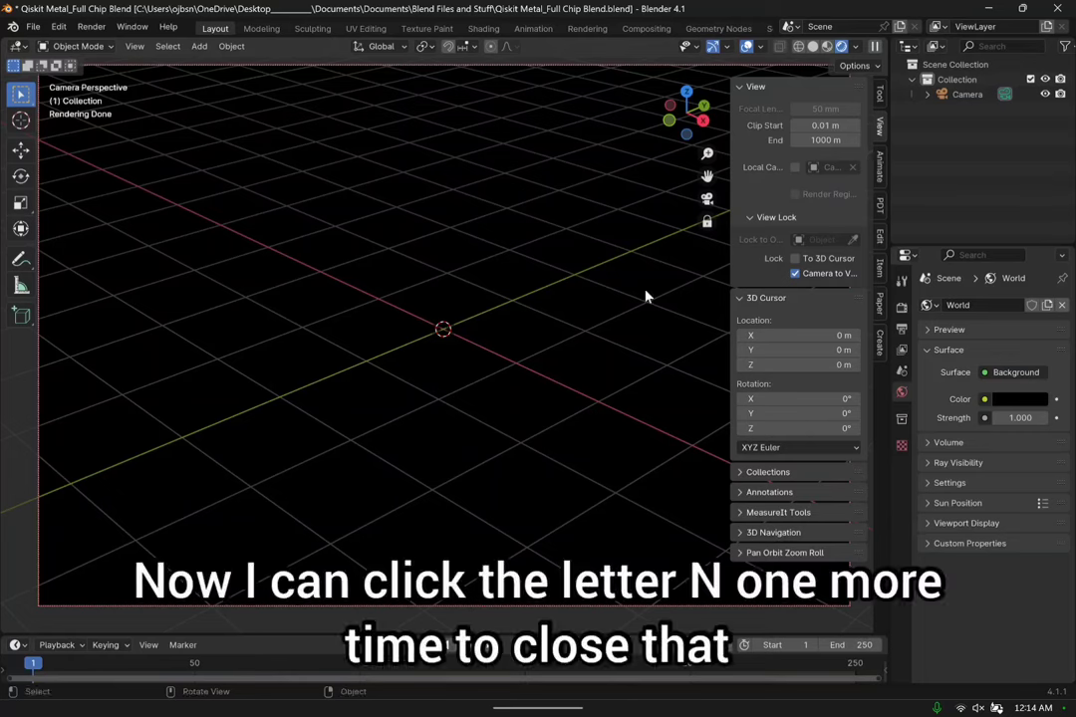
key(n)
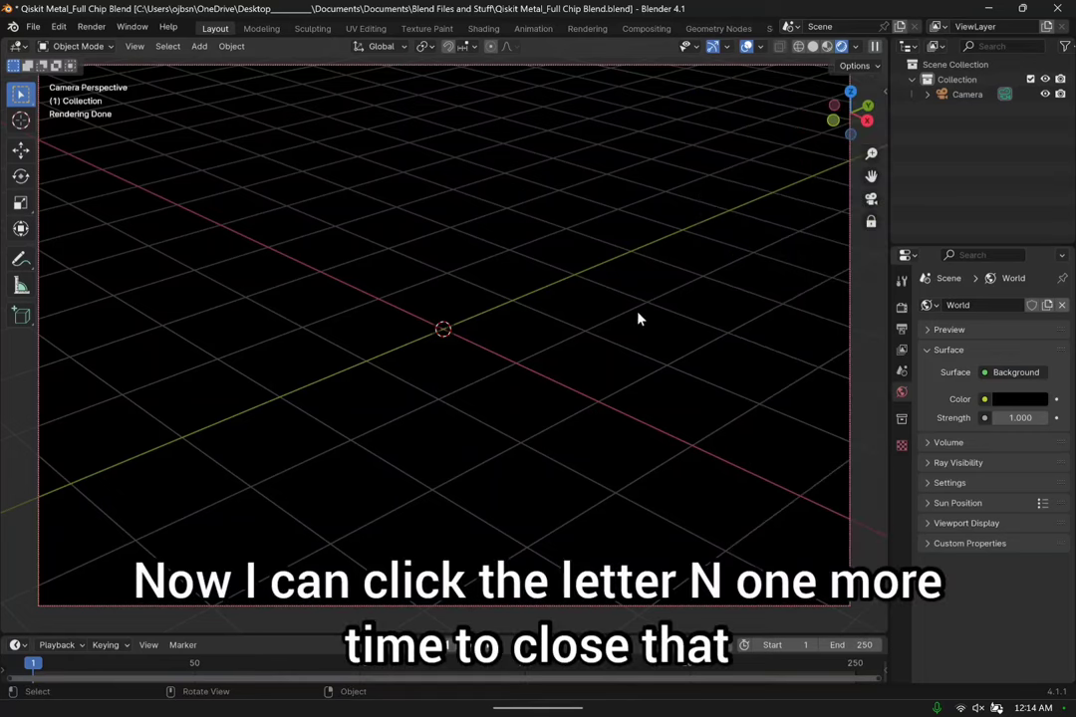
middle_drag(601, 310, 420, 340)
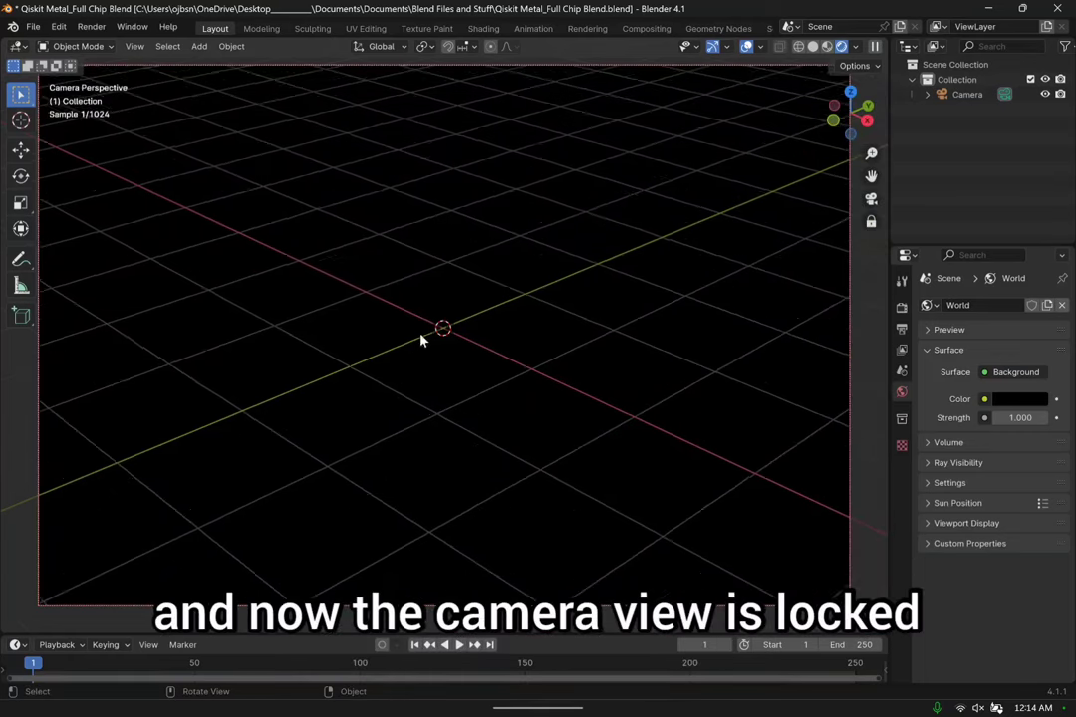
scroll(428, 337, down, 5)
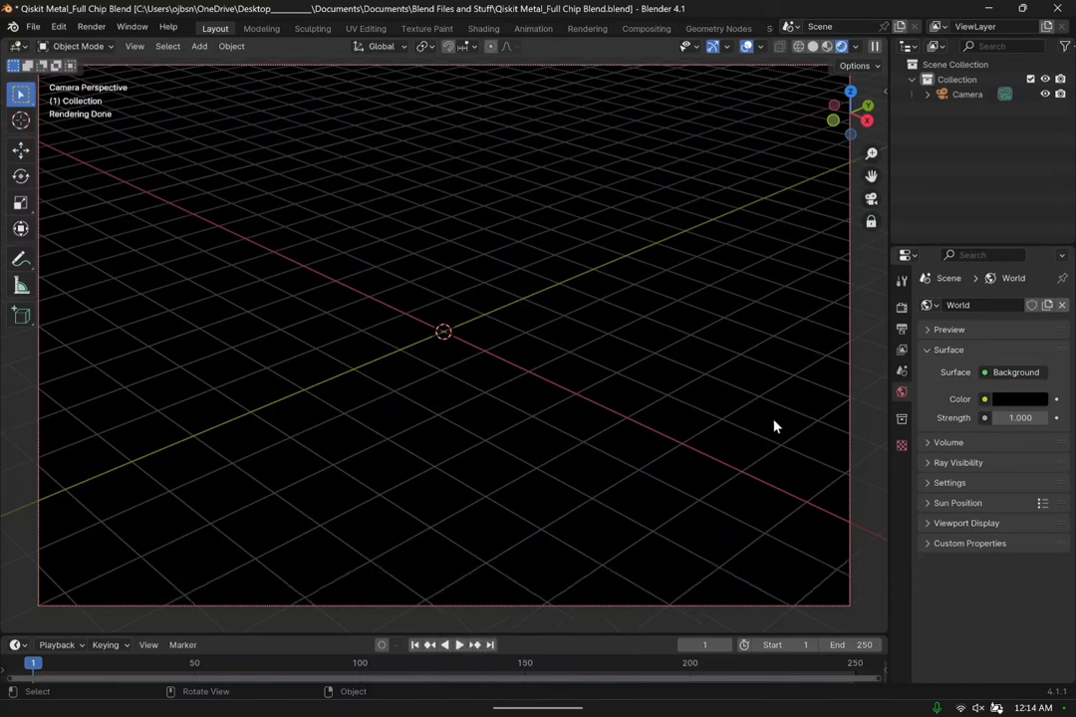
Set the Camera object's X and Z rotation to 0° in Object Properties.
click(972, 95)
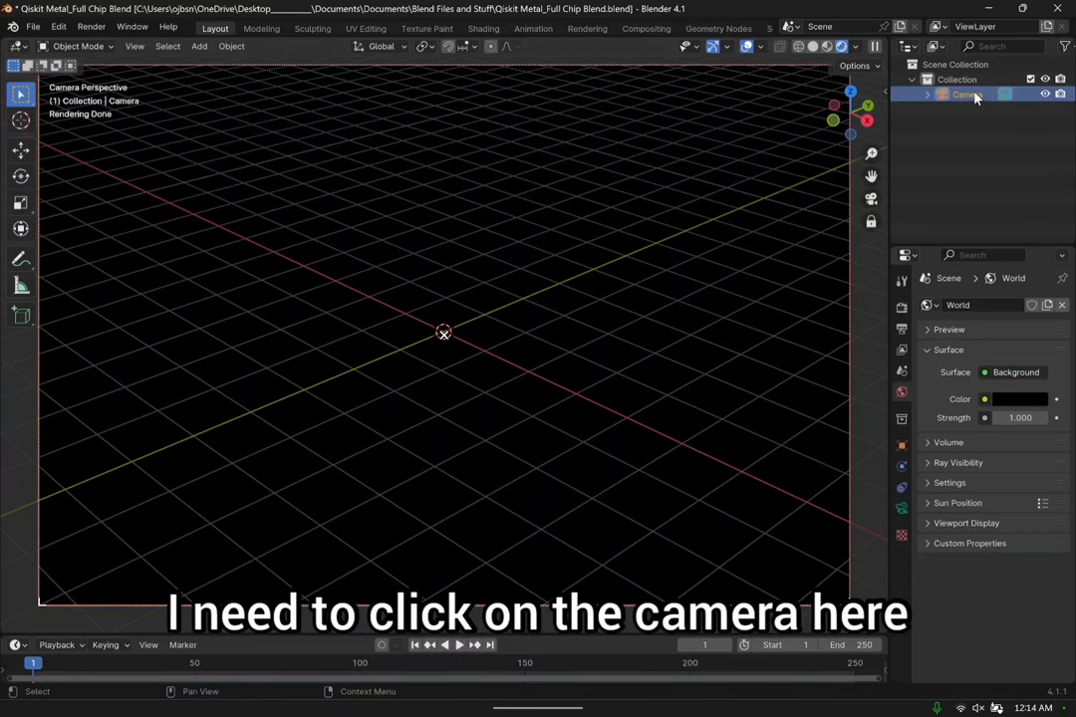
click(902, 448)
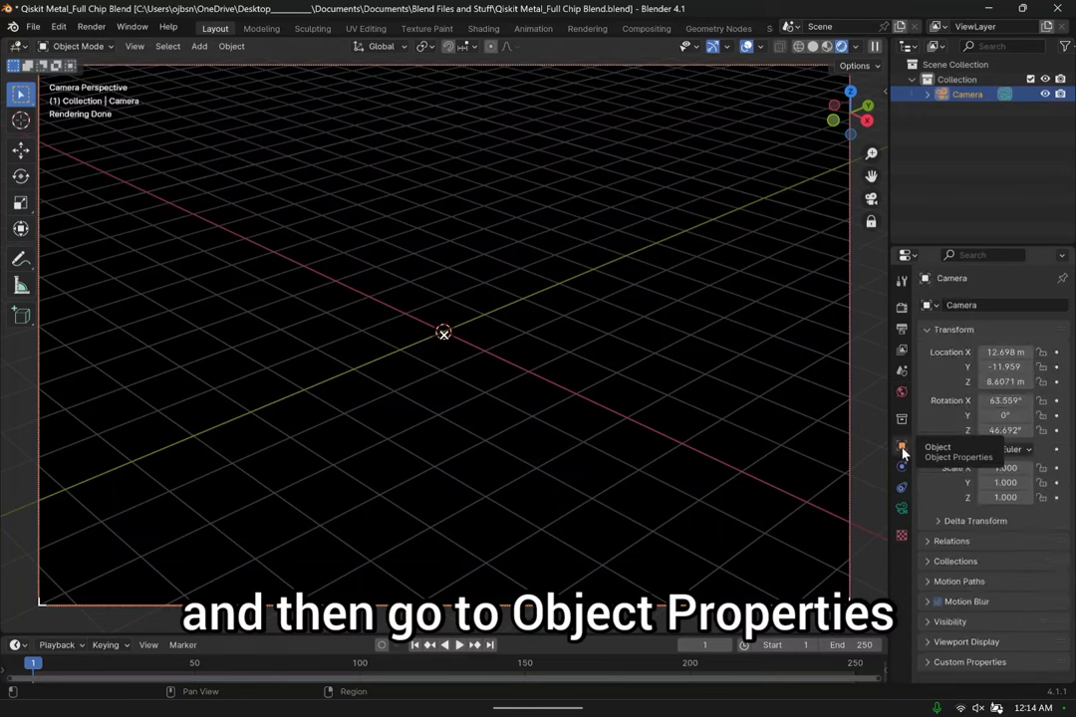
double_click(991, 401)
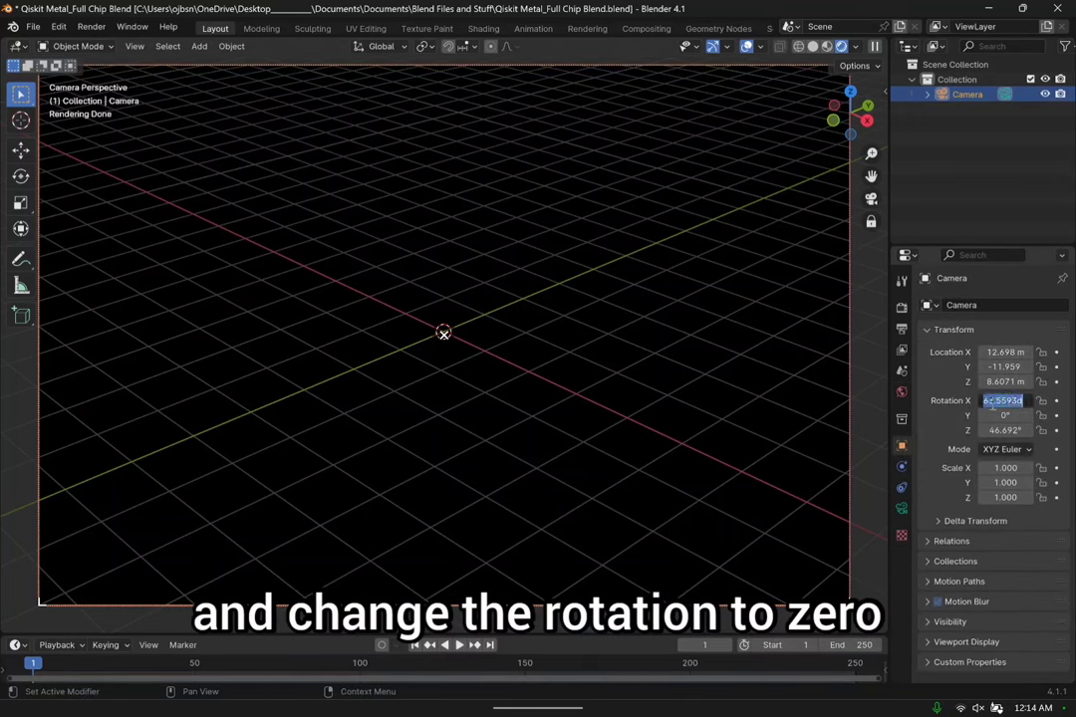
text(0)
key(Return)
double_click(1002, 431)
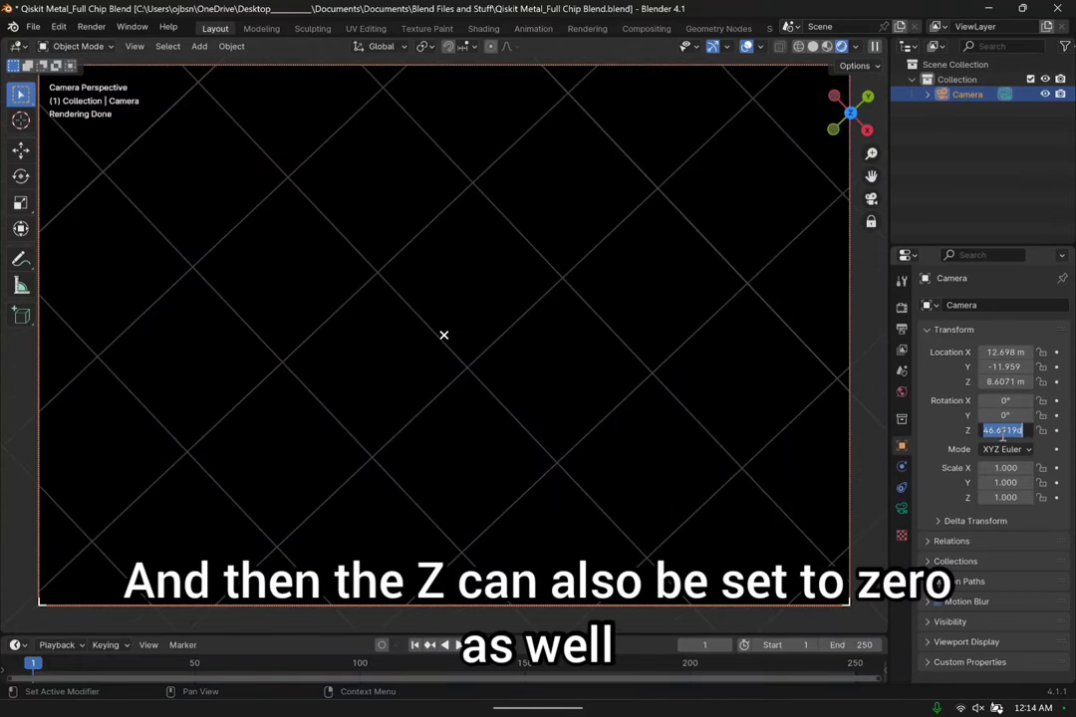
text(0)
key(Return)
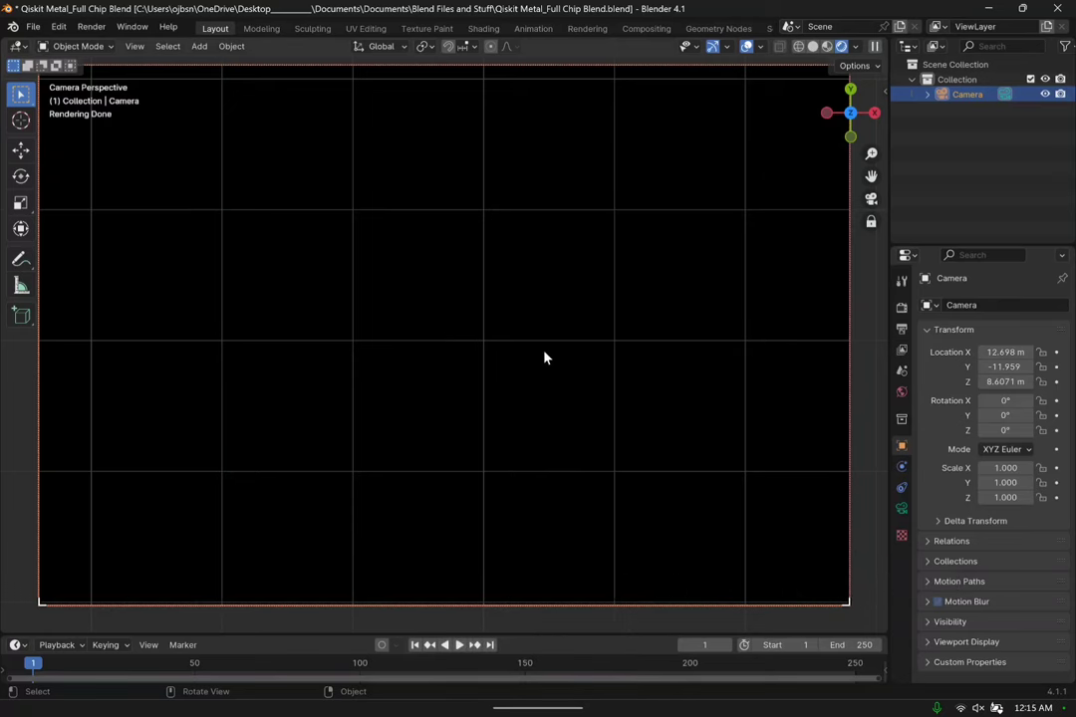
Zoom the locked camera down toward the grid origin, undoing an accidental orbit.
scroll(484, 330, down, 6)
scroll(484, 330, down, 3)
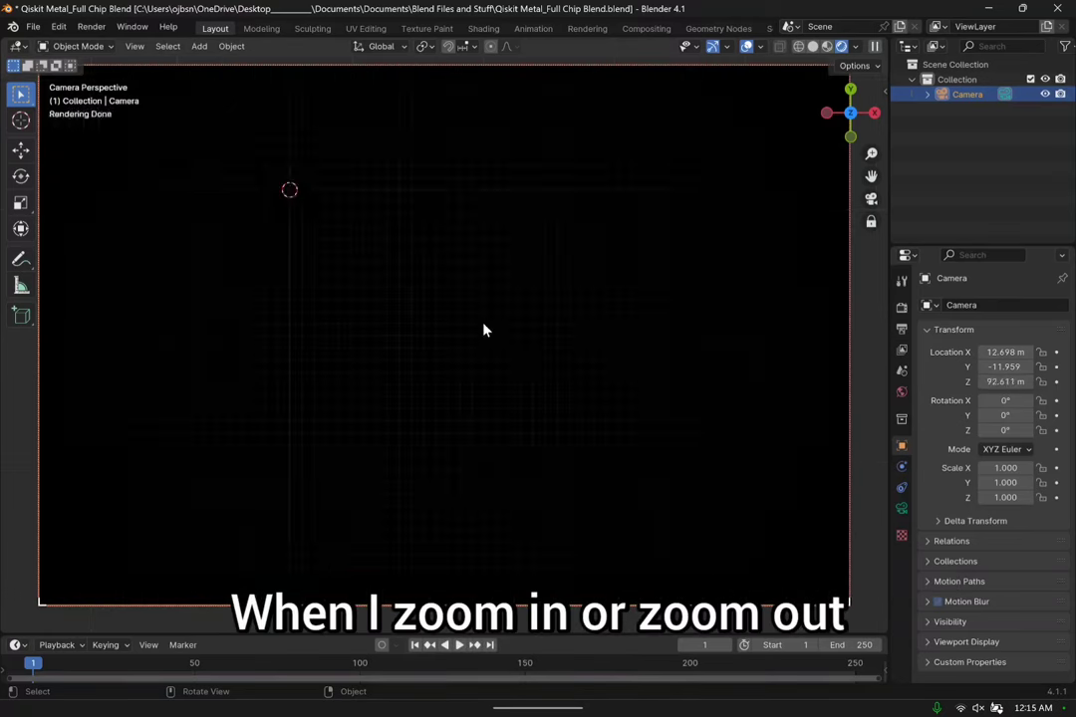
scroll(485, 330, up, 3)
middle_drag(488, 323, 778, 369)
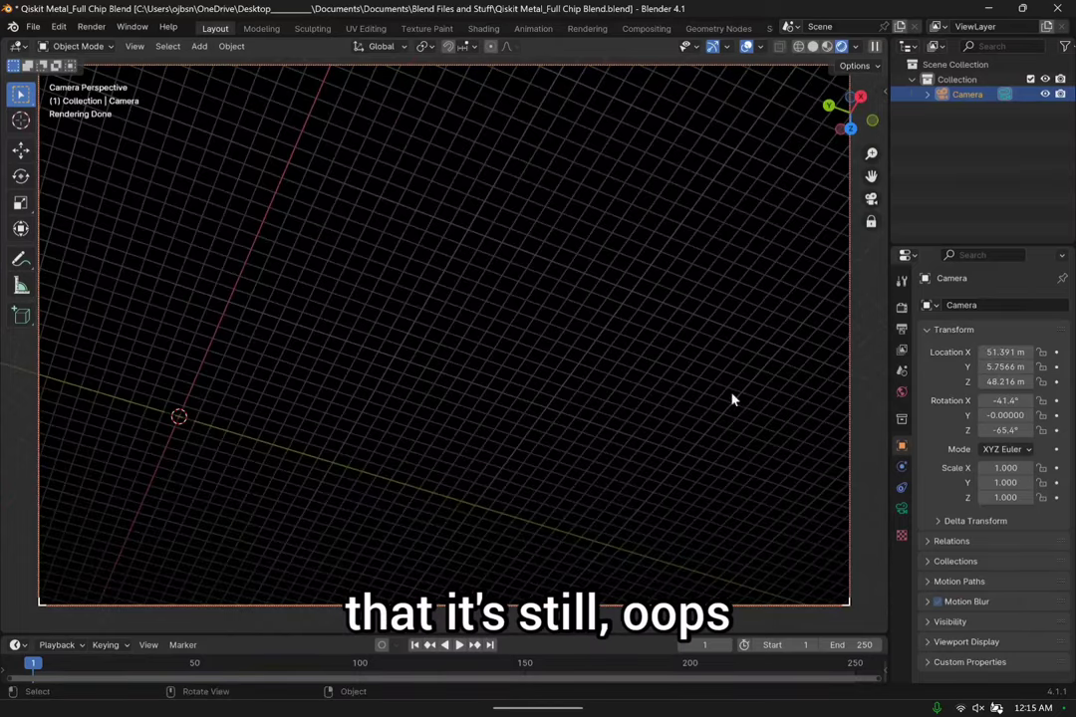
key(ctrl+z)
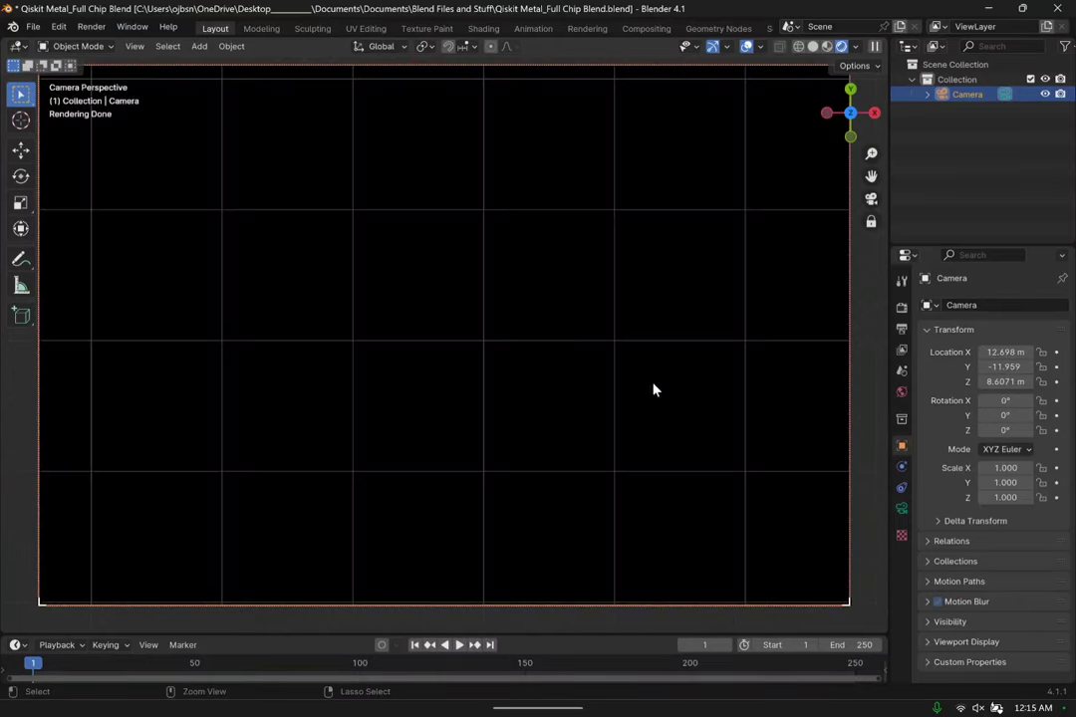
scroll(509, 292, down, 3)
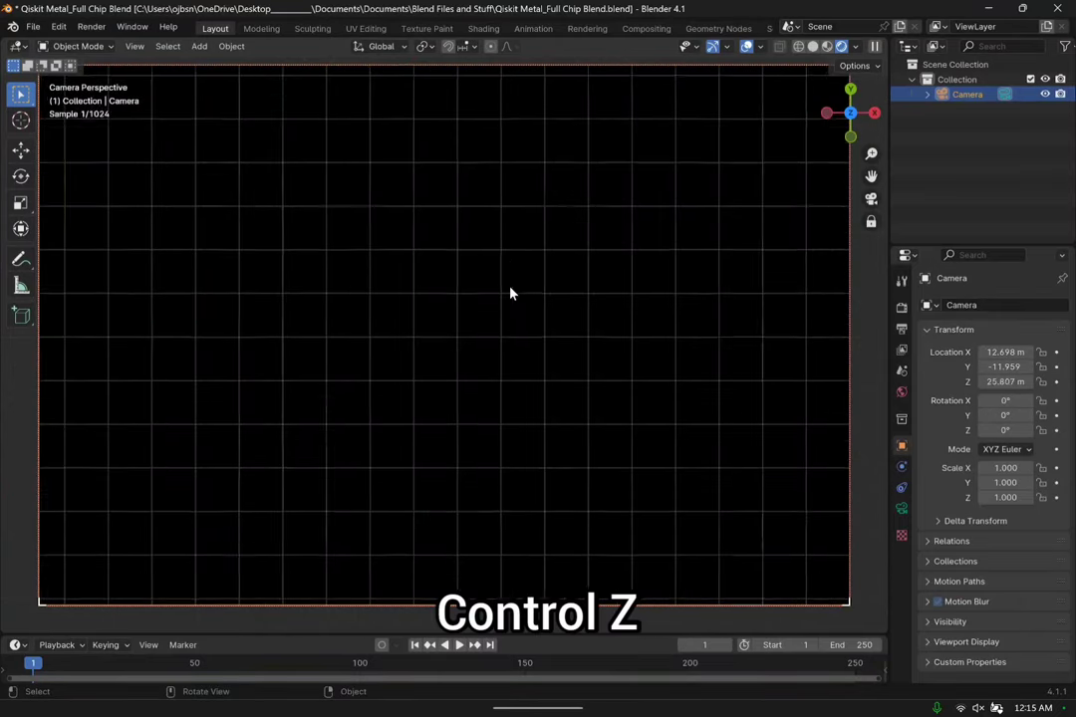
scroll(509, 293, down, 6)
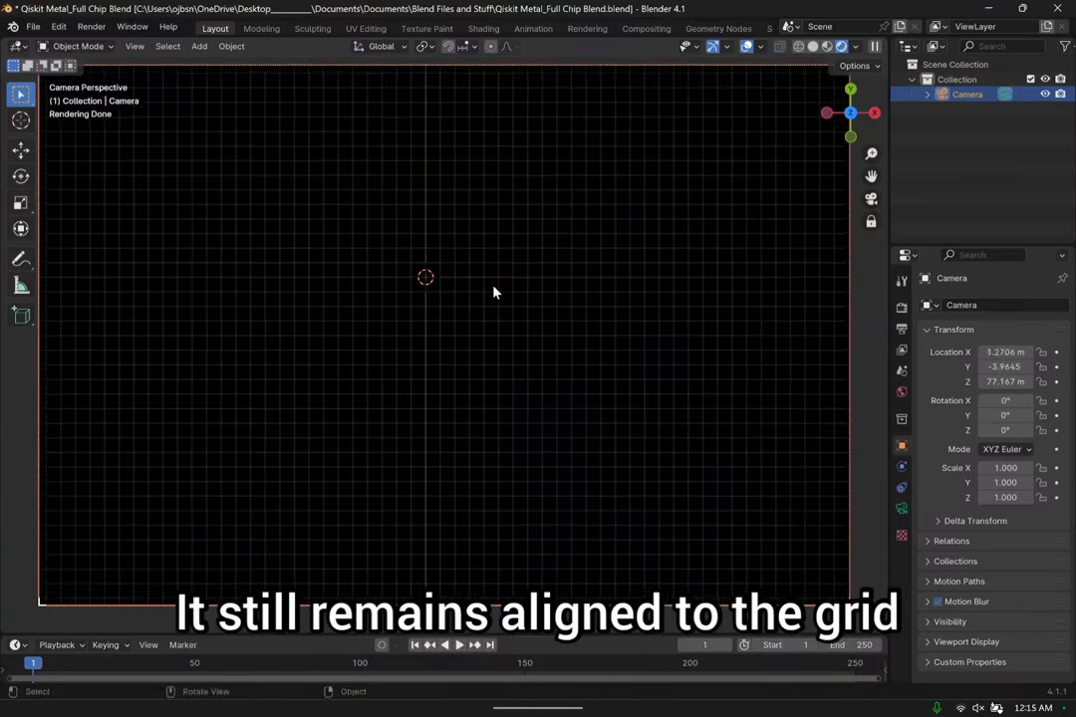
scroll(493, 292, up, 6)
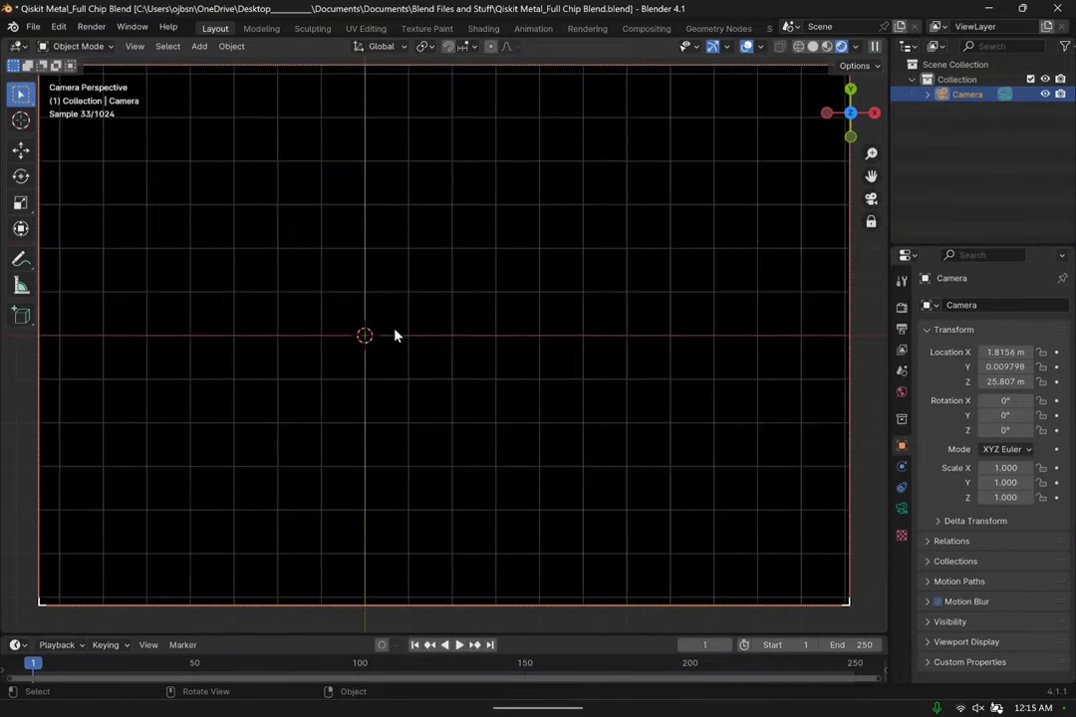
scroll(394, 336, up, 7)
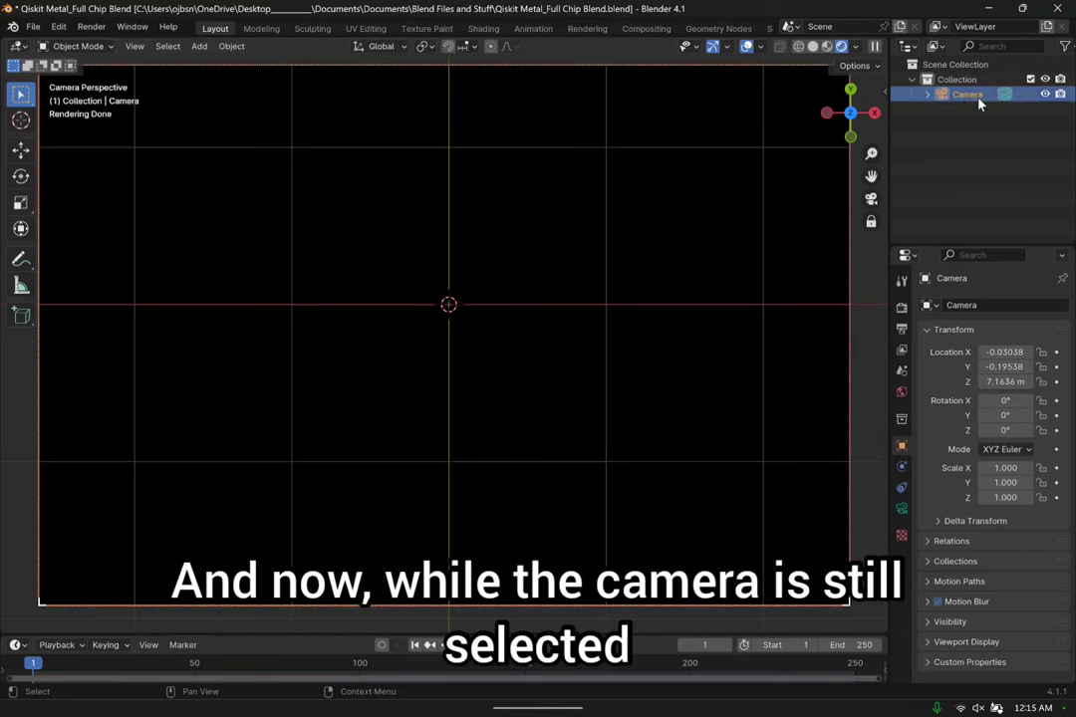
Turn on Depth of Field in the camera's Object Data Properties.
click(902, 511)
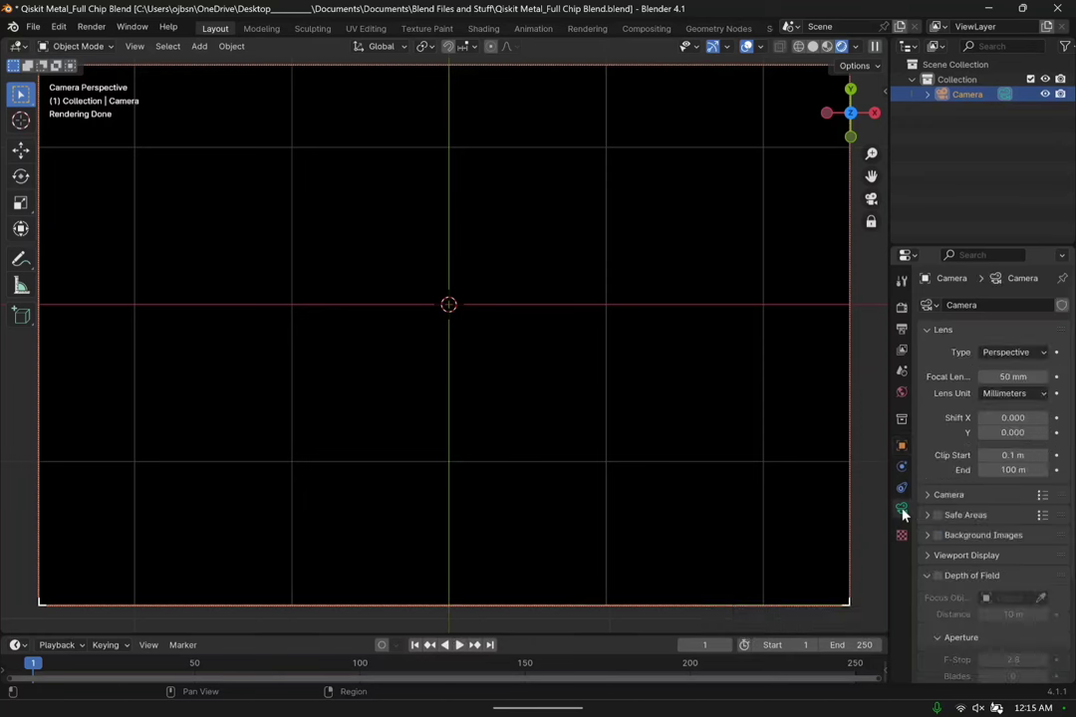
scroll(938, 434, down, 2)
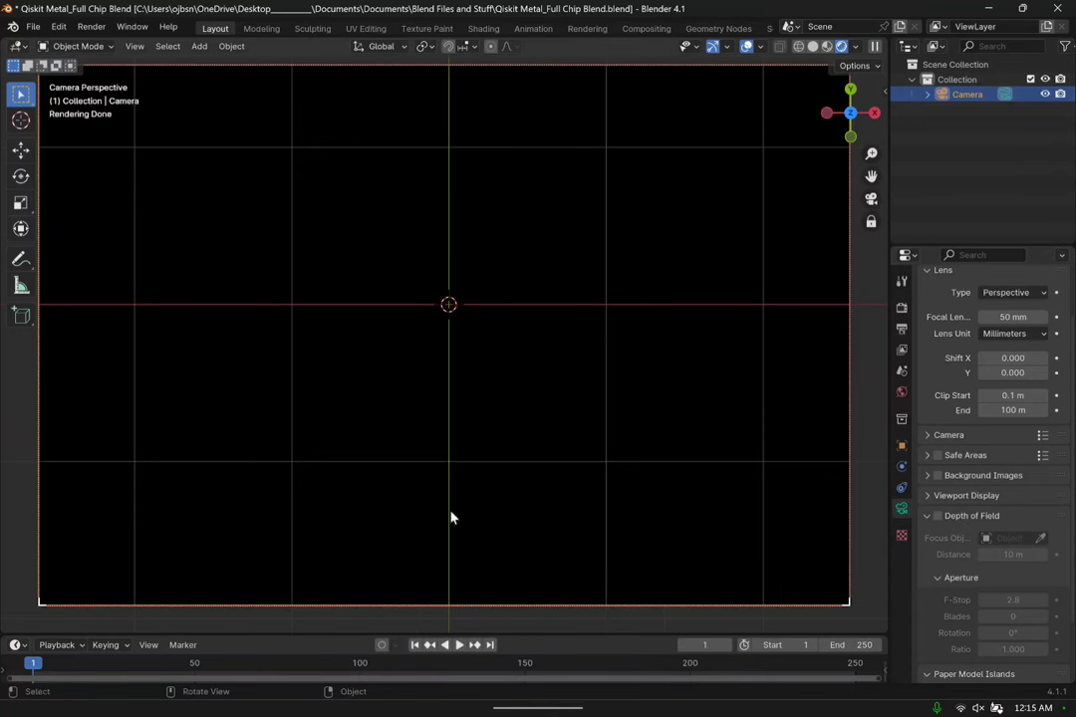
click(937, 516)
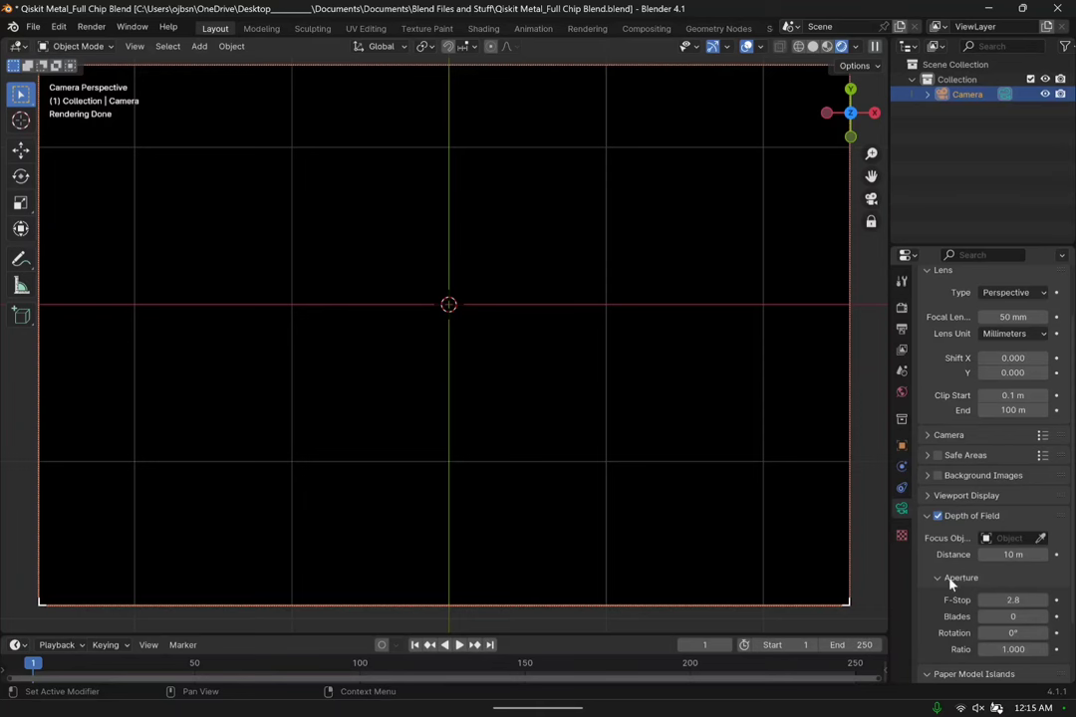
scroll(951, 581, up, 1)
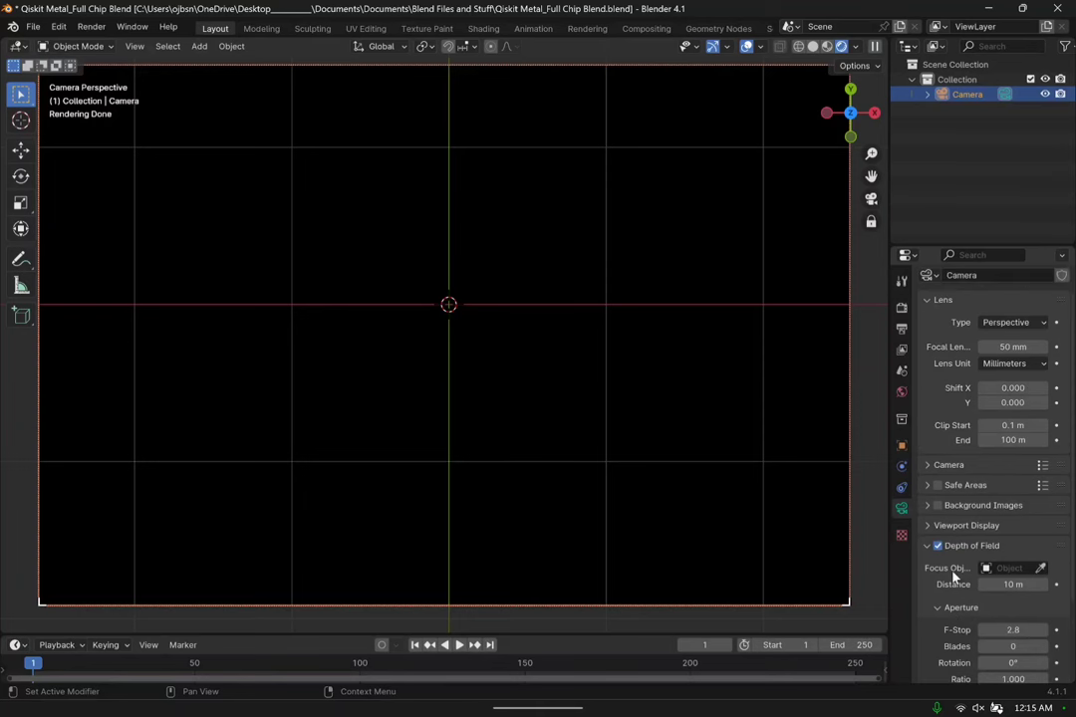
Extend the camera's Clip End from 100 m to 100000 m.
click(1013, 440)
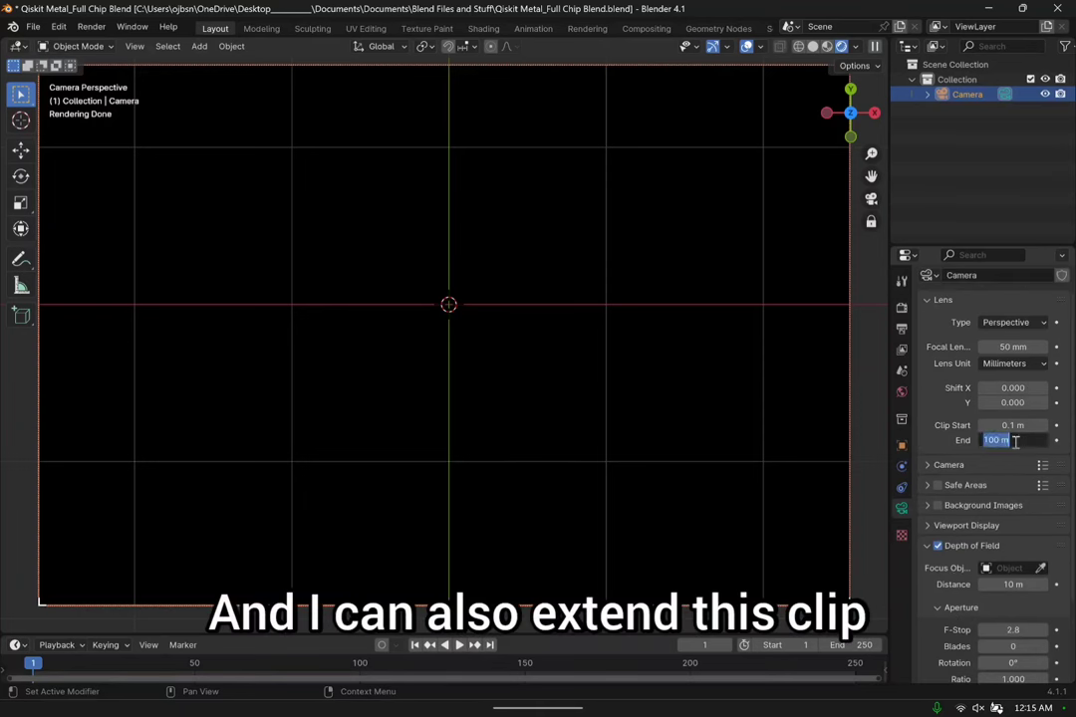
click(960, 435)
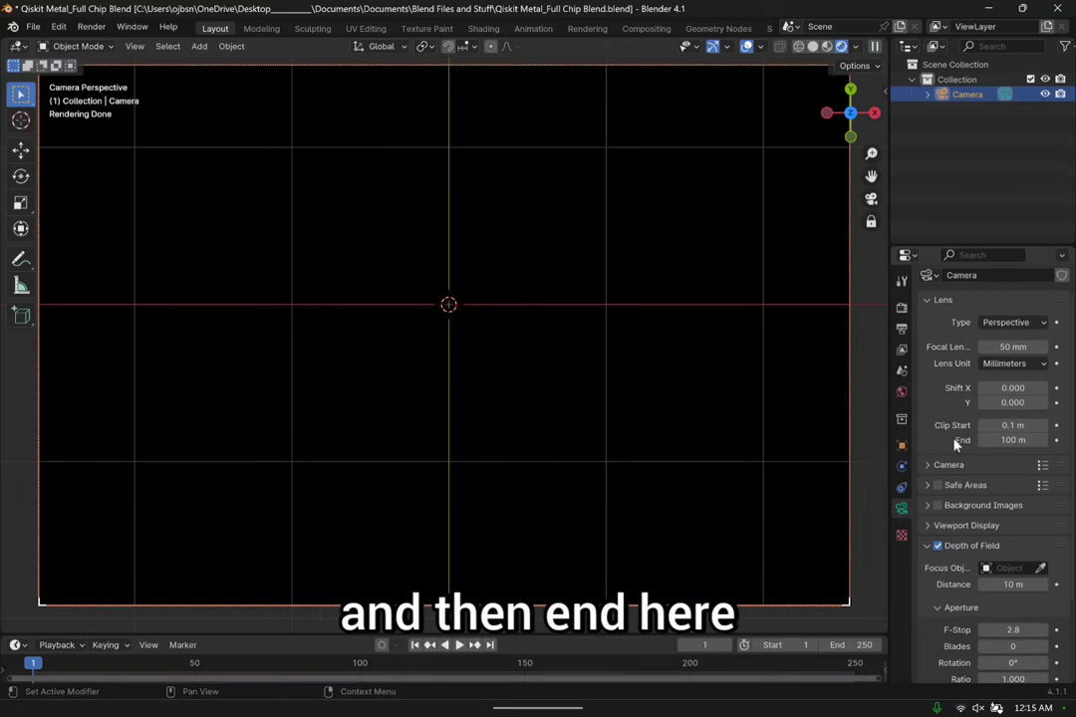
click(991, 441)
click(992, 442)
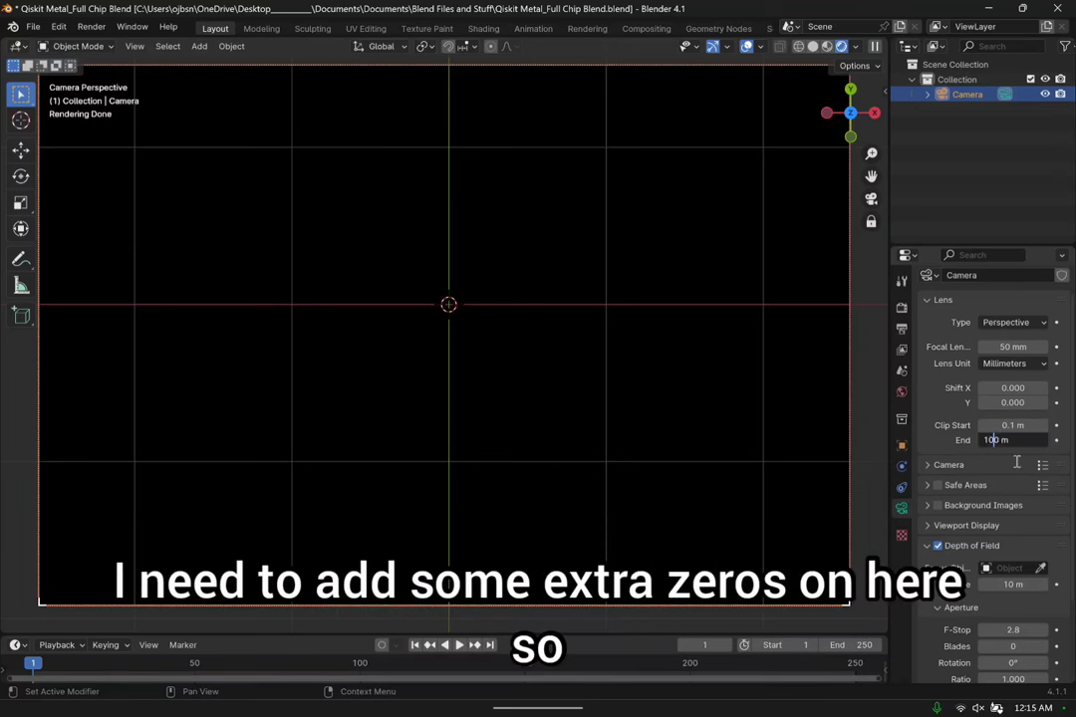
text(000)
key(Return)
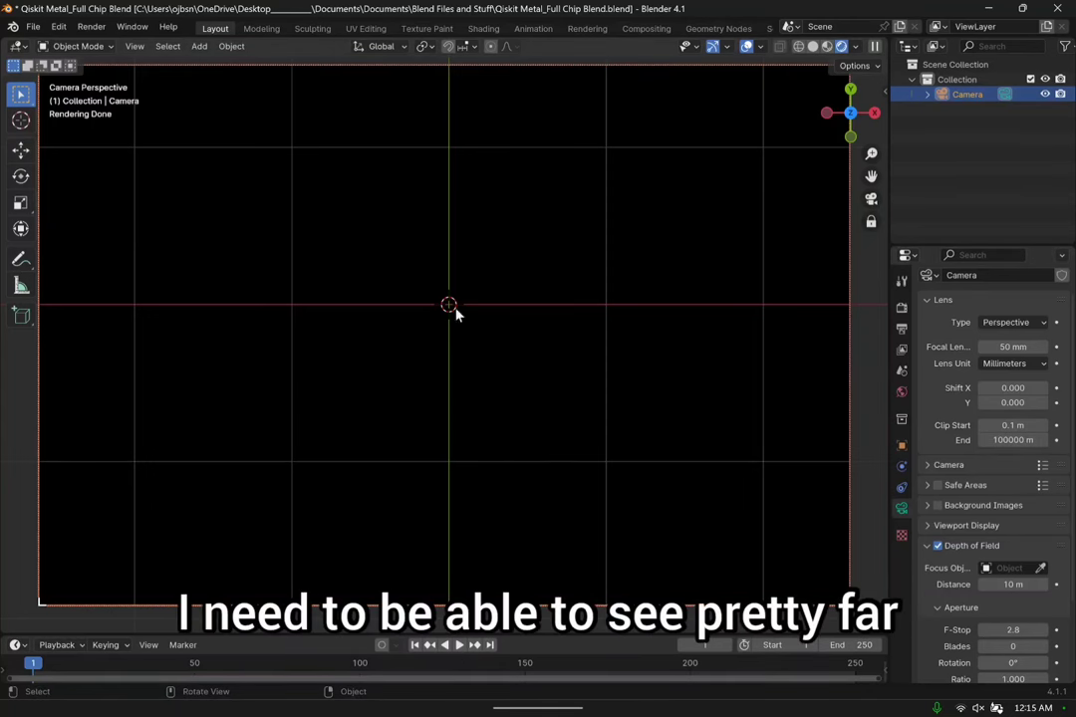
click(996, 441)
click(996, 441)
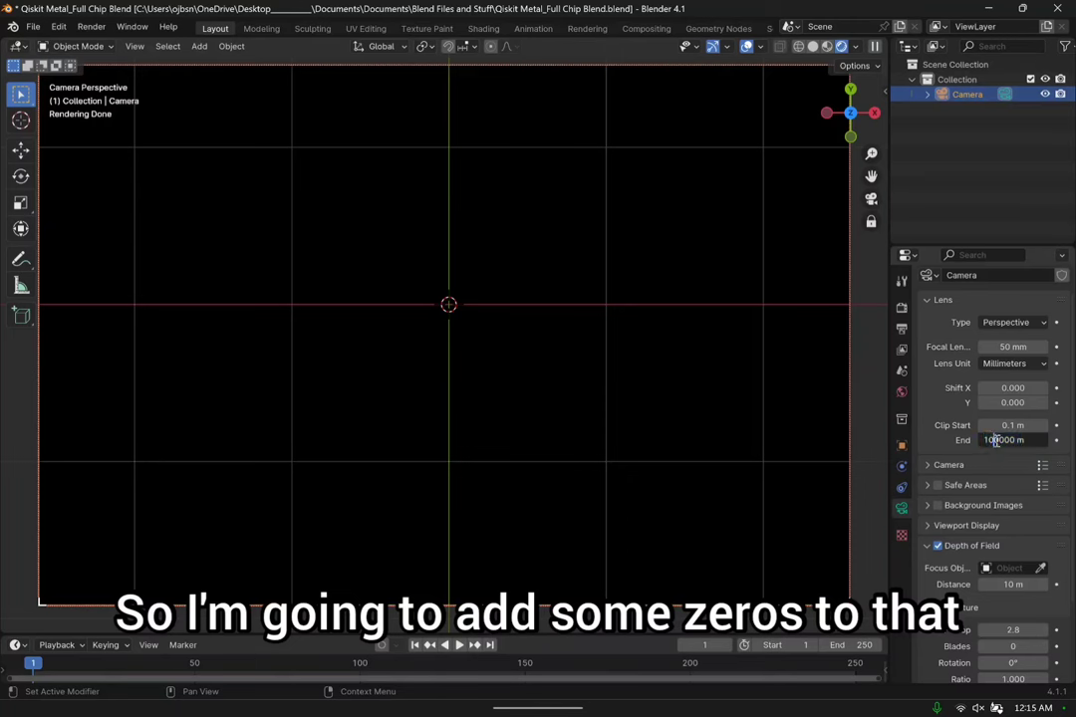
key(Return)
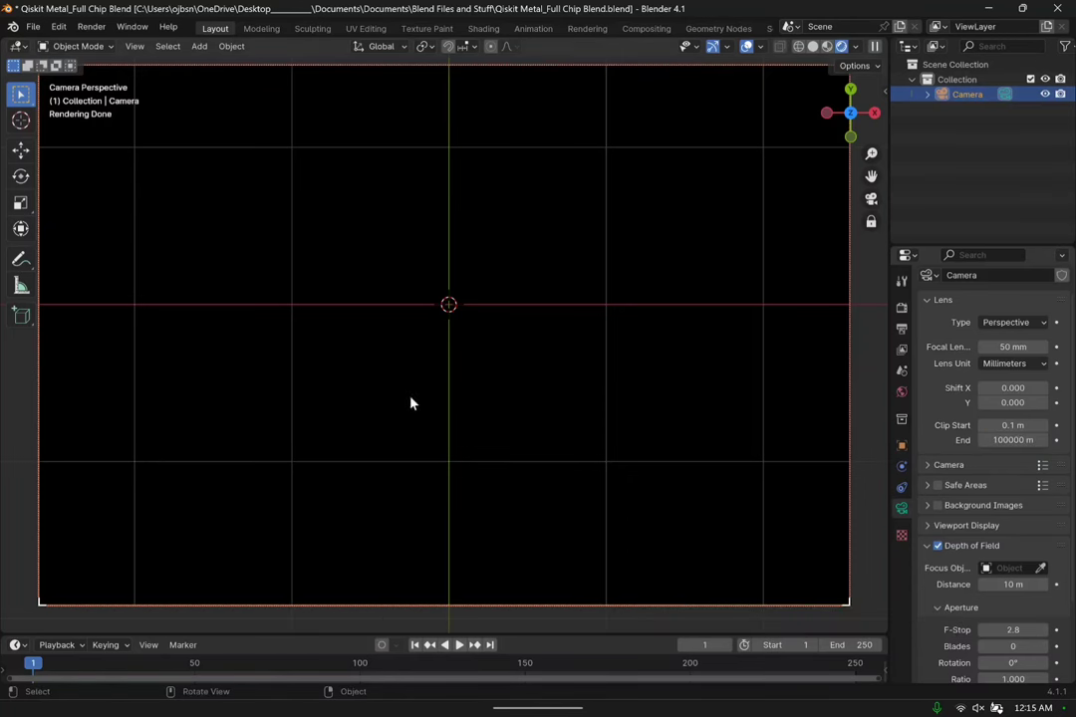
scroll(453, 314, down, 2)
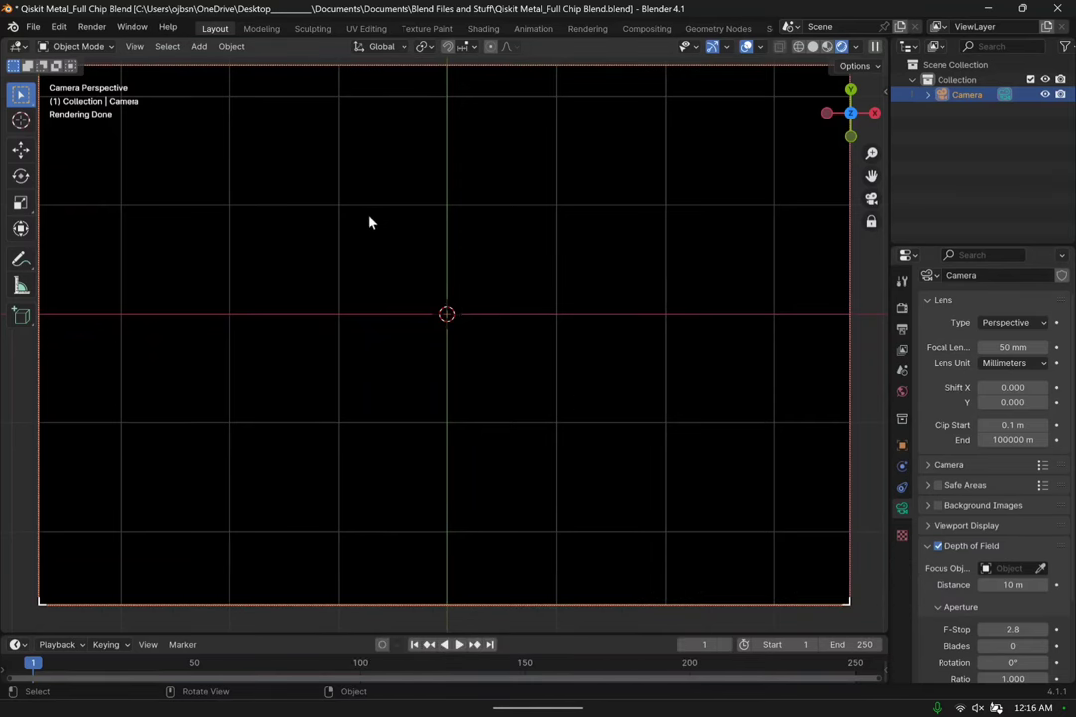
Save the blend file and start an AutoCAD DXF import.
click(35, 27)
click(85, 123)
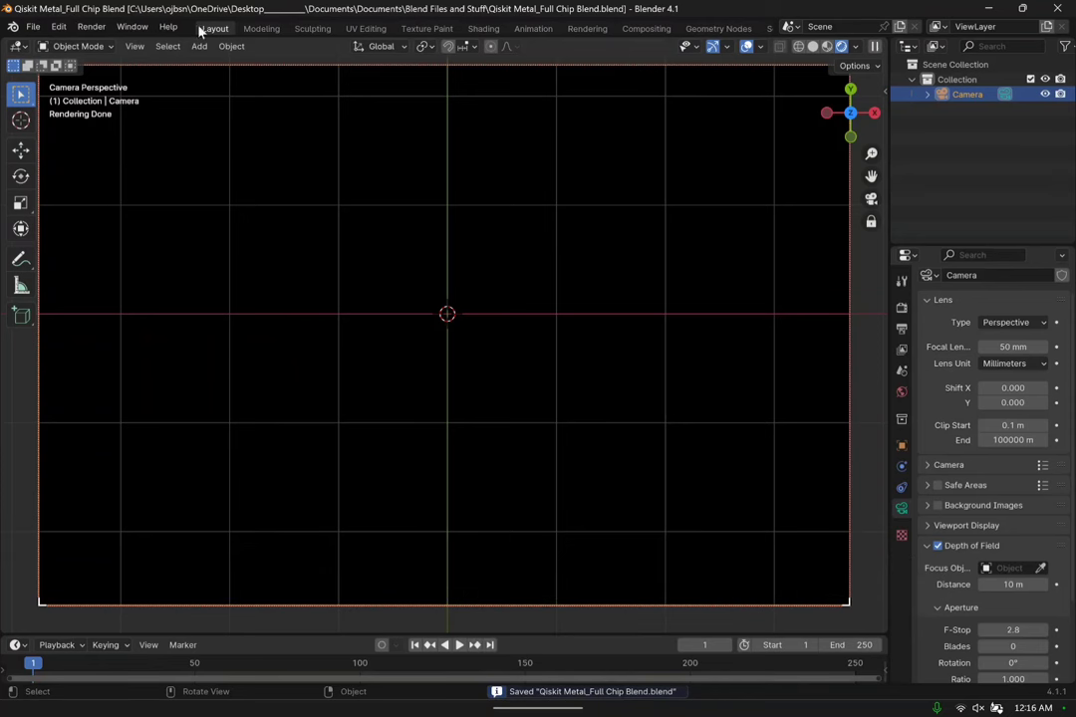
click(59, 27)
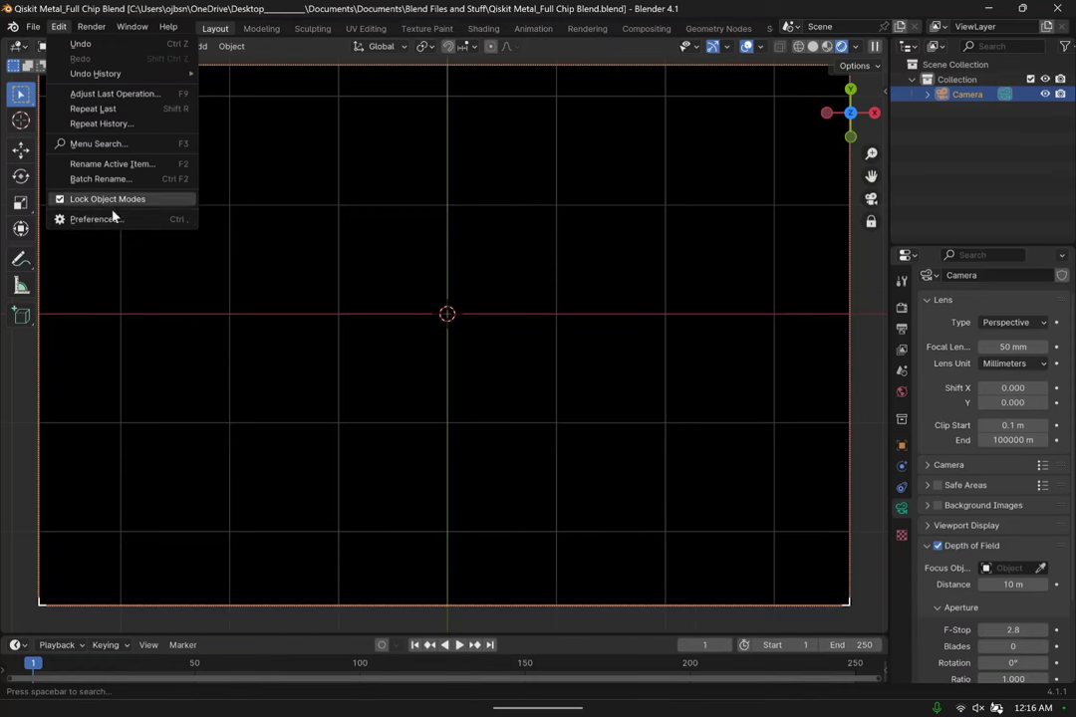
mouse_move(38, 28)
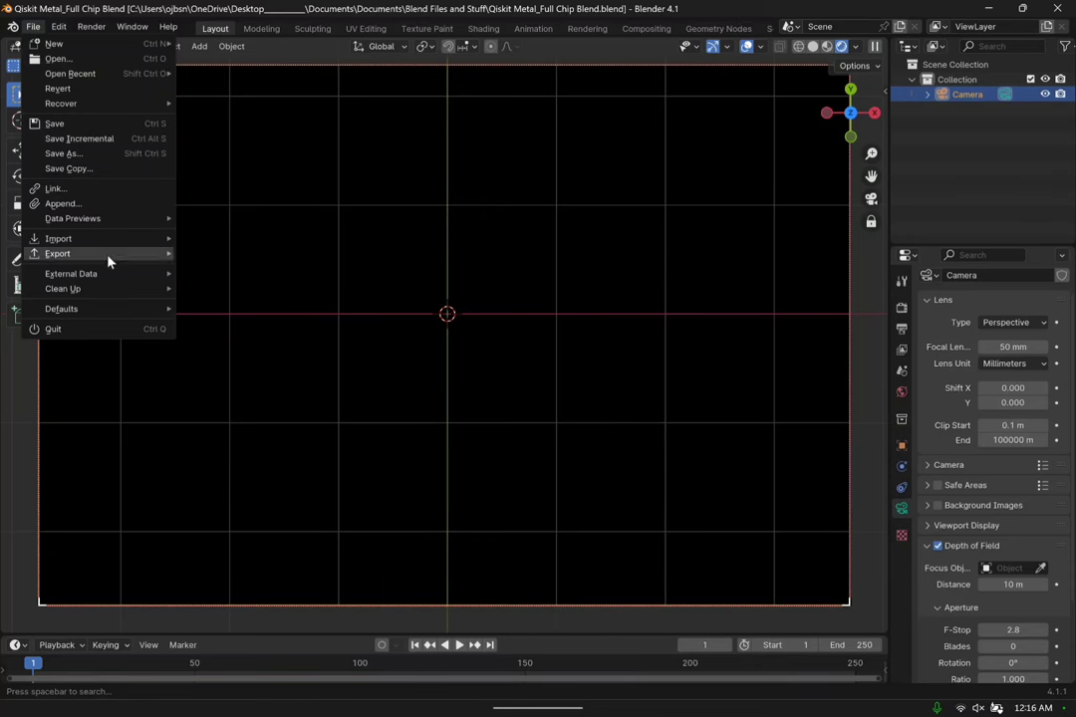
mouse_move(117, 243)
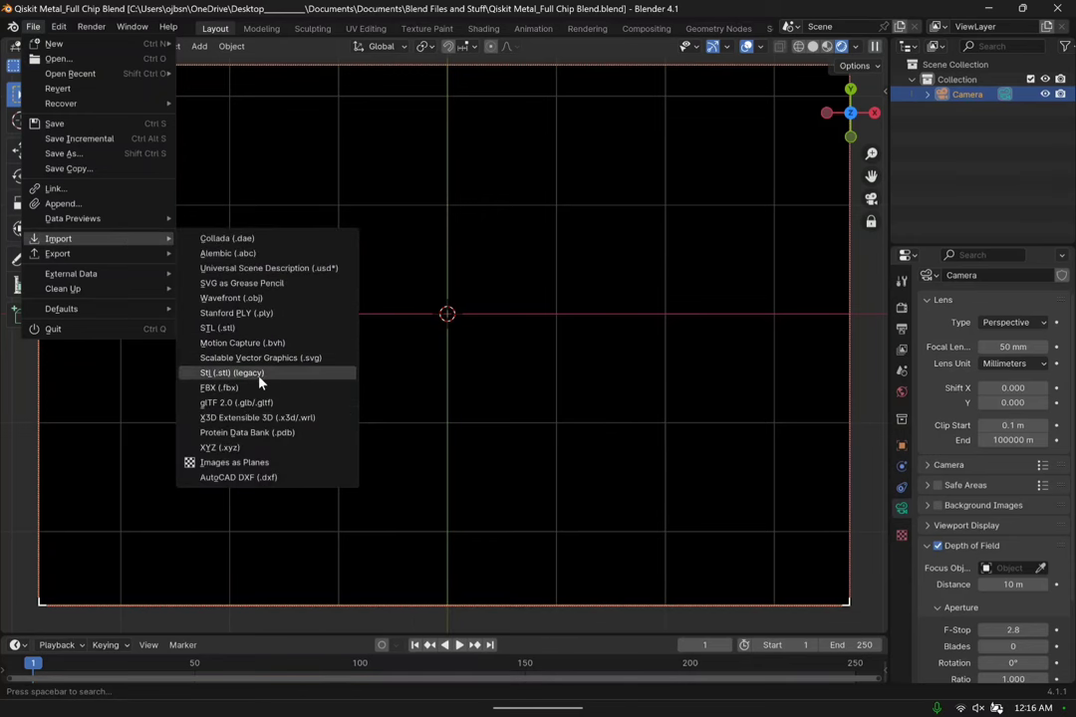
click(264, 480)
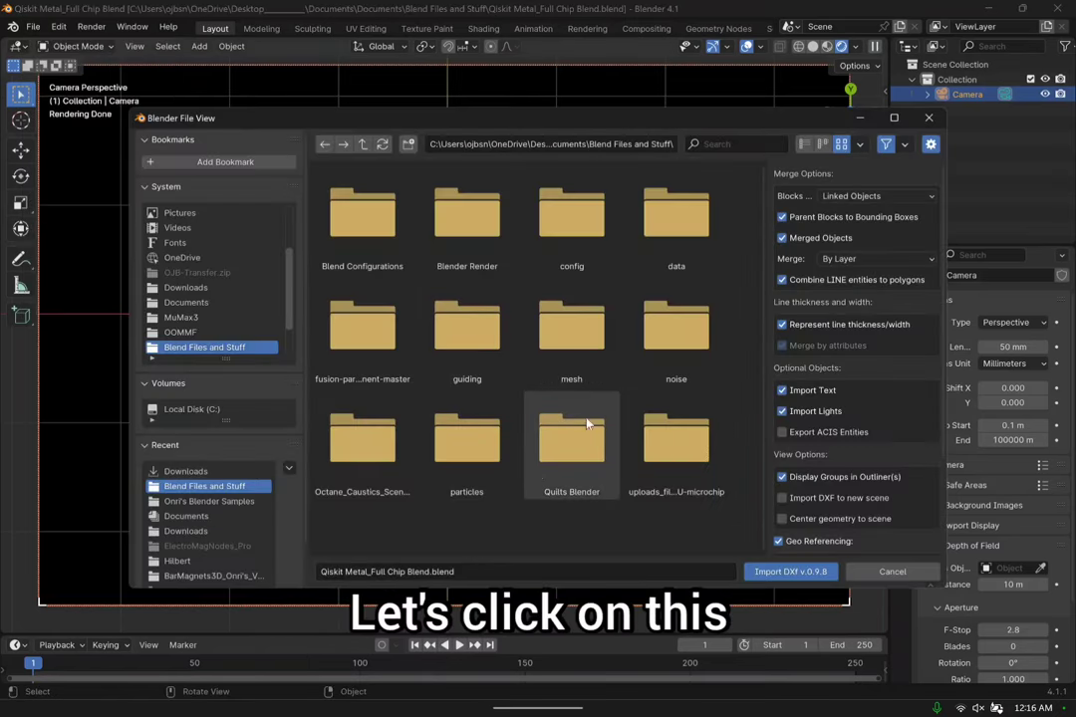
Import Qiskit Metal_4 Qubits.dxf from Downloads with Unit Scale 0.0005.
click(189, 471)
scroll(569, 289, down, 2)
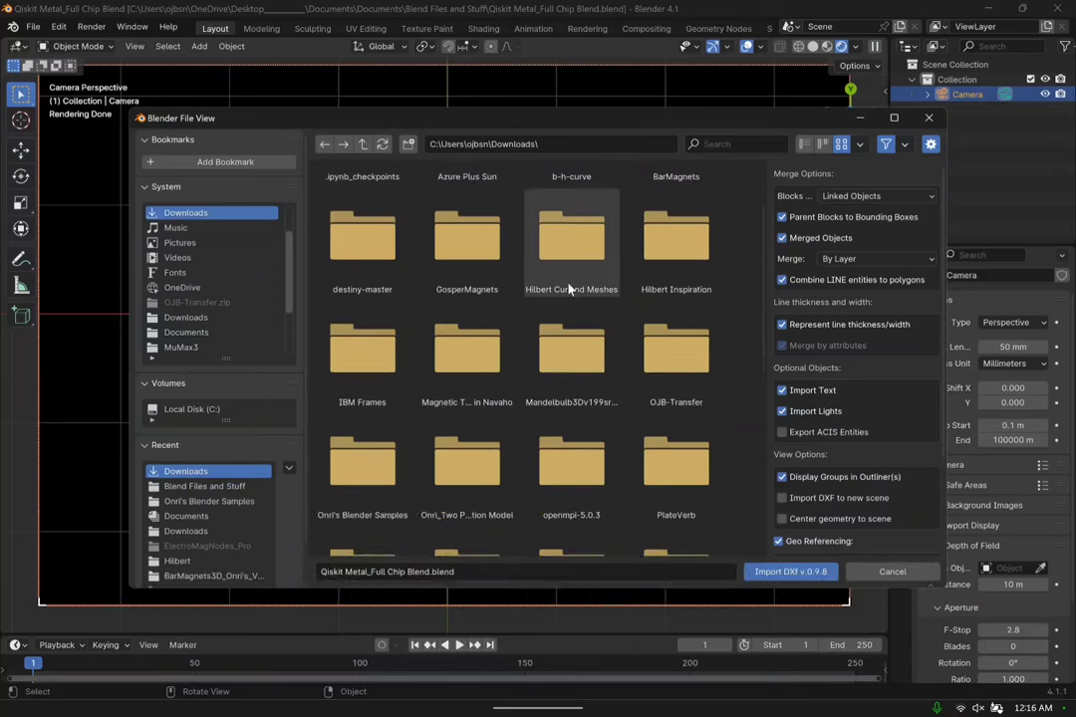
scroll(444, 296, down, 6)
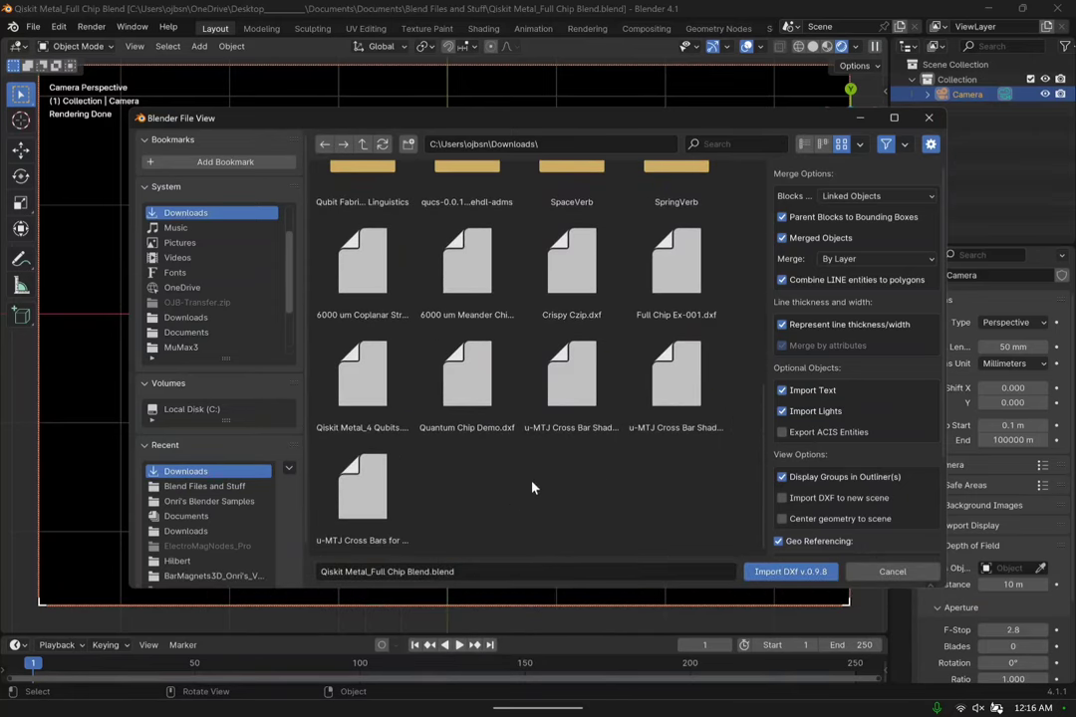
click(374, 423)
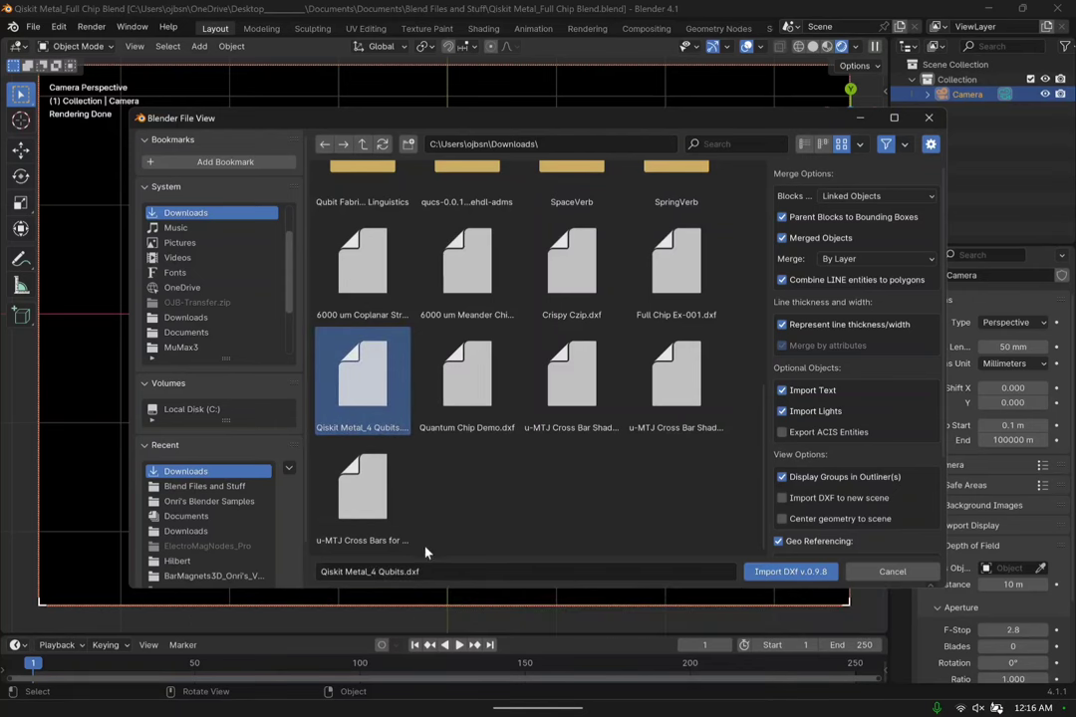
scroll(782, 438, down, 5)
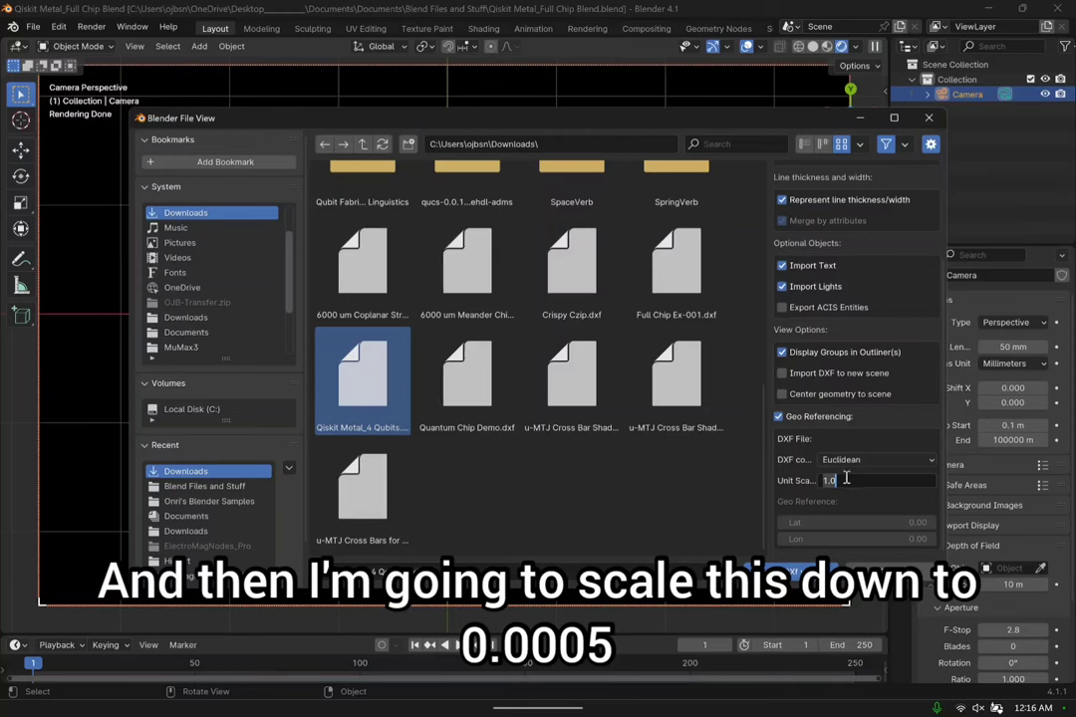
text(0.00)
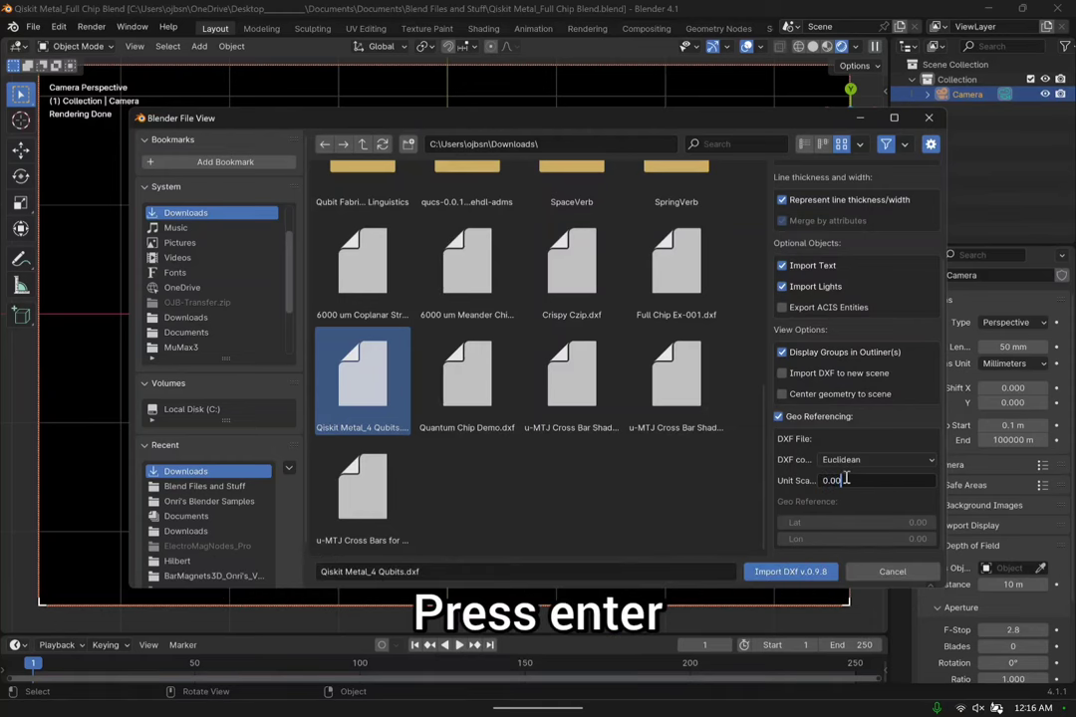
text(05)
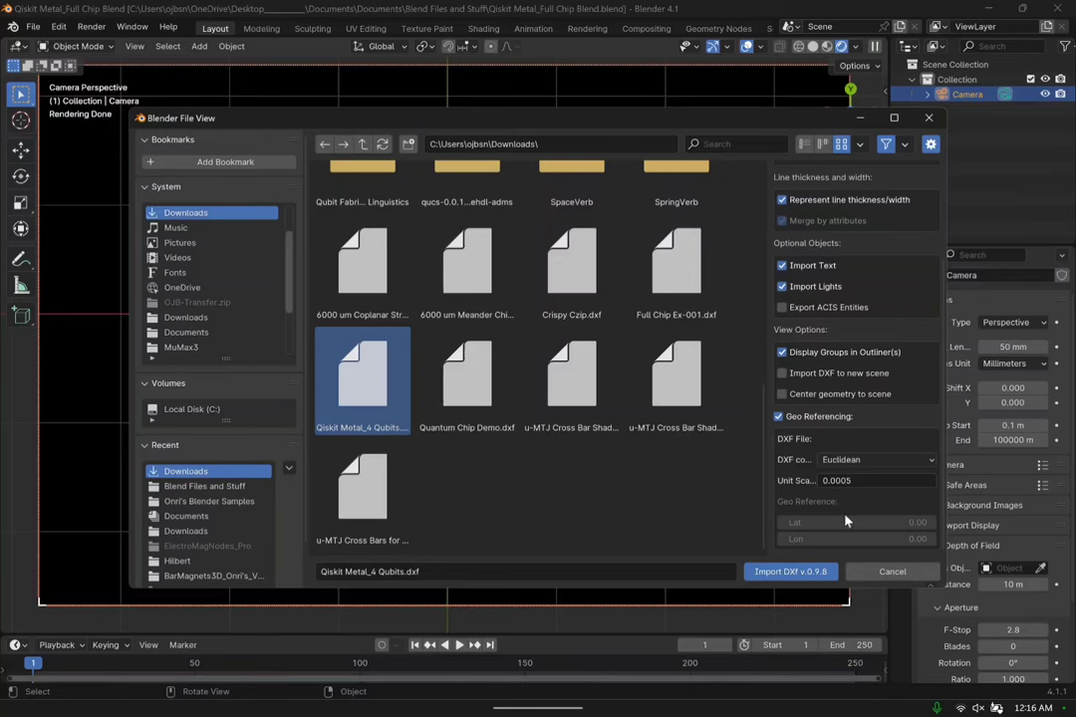
click(819, 575)
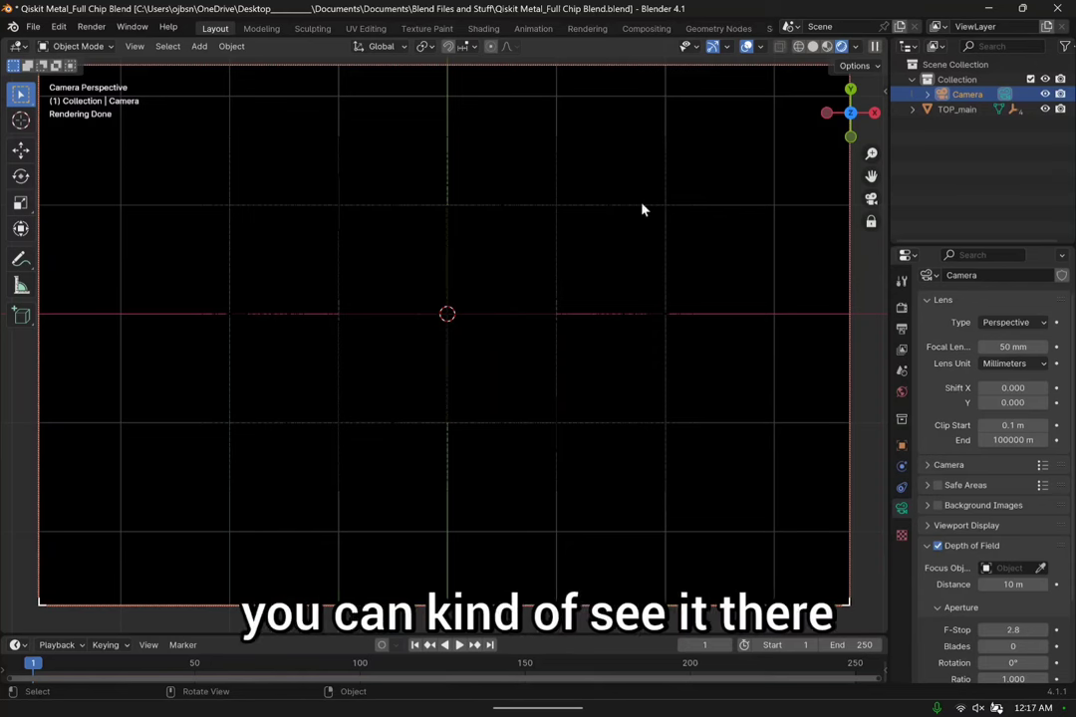
Switch to Solid shading, leave the camera view, and orbit to frame the TOP_main chip.
click(828, 47)
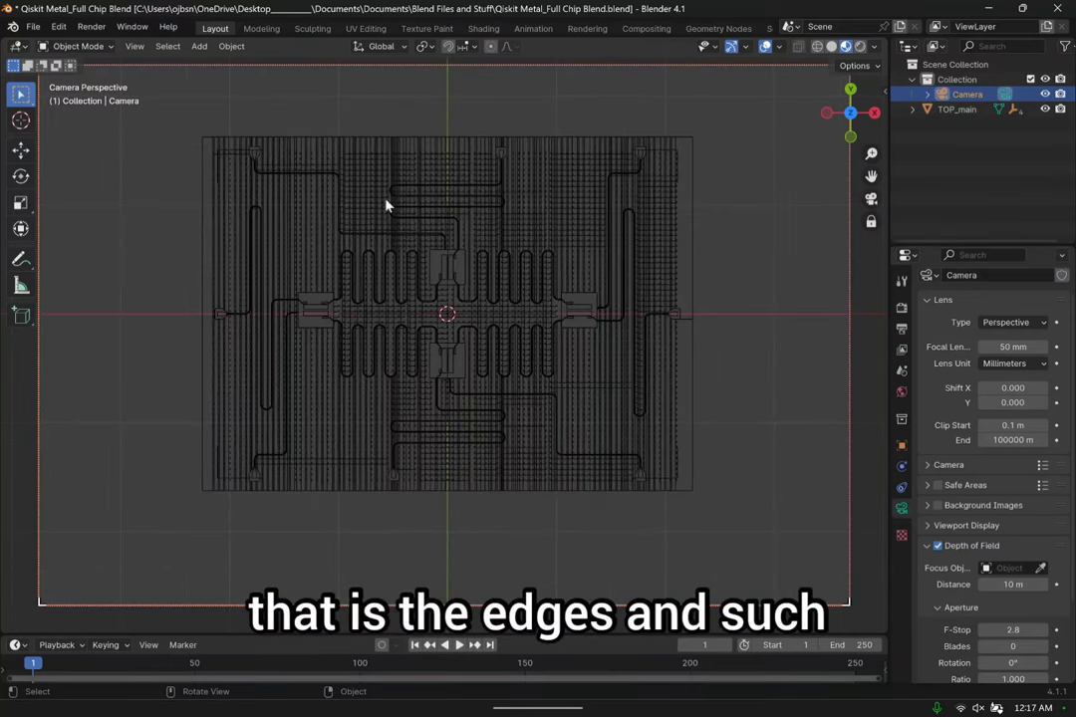
click(871, 199)
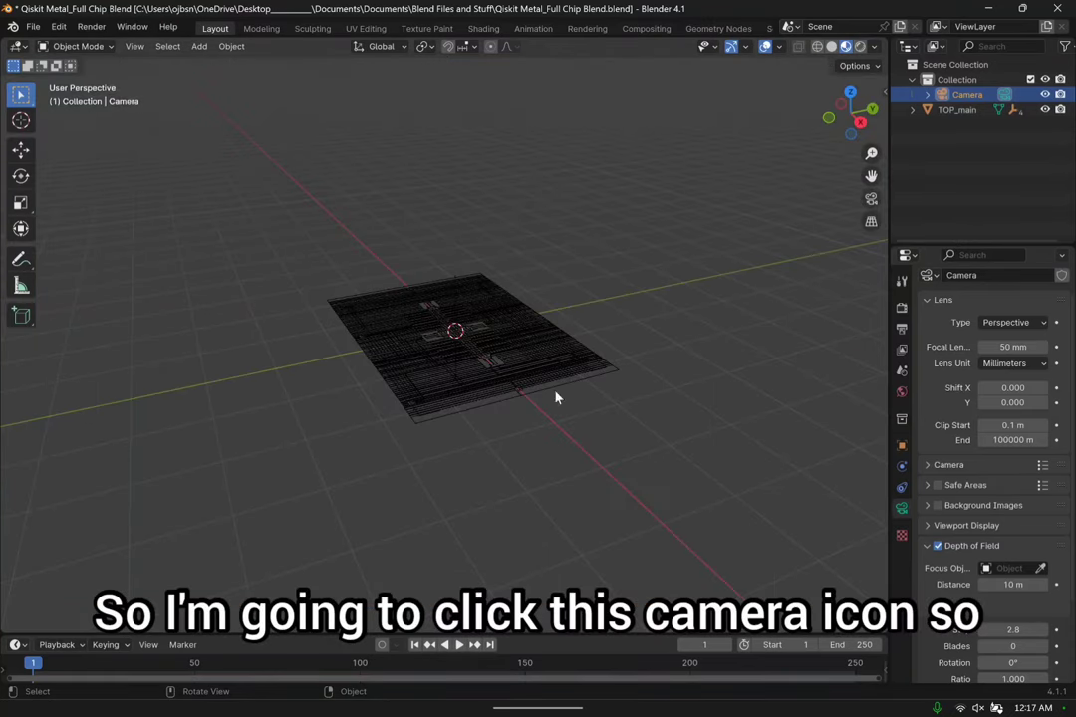
middle_drag(556, 397, 658, 308)
scroll(614, 344, up, 6)
middle_drag(614, 343, 605, 385)
scroll(606, 386, down, 3)
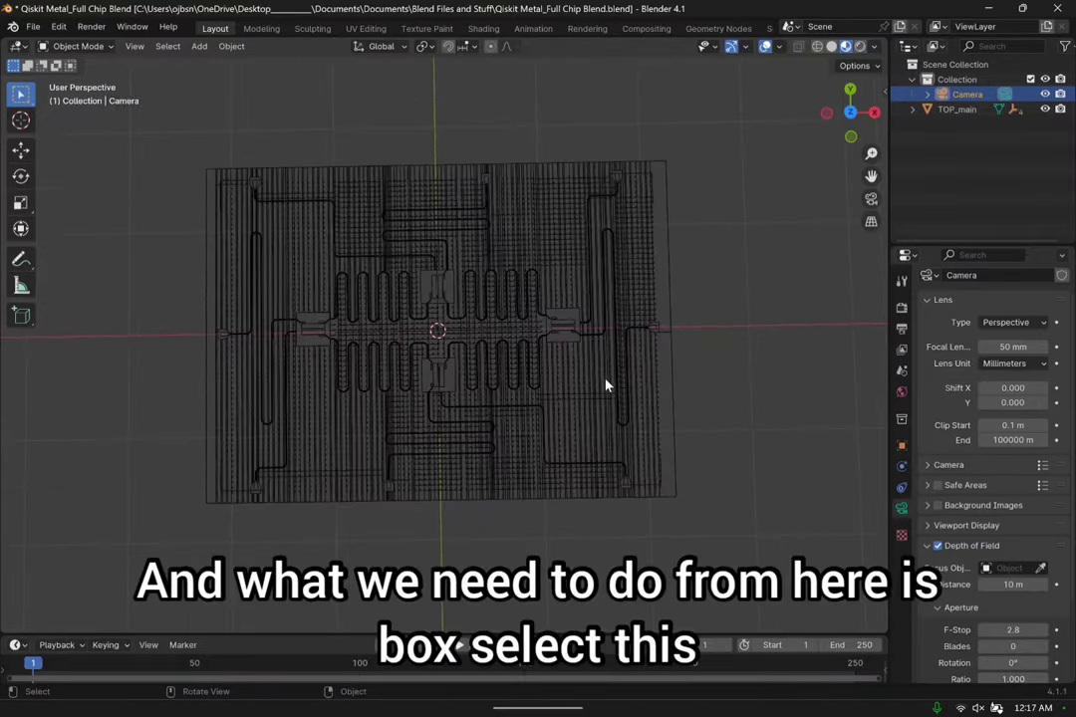
Box-select the imported chip layout, retrying after selecting only one part.
drag(176, 129, 723, 543)
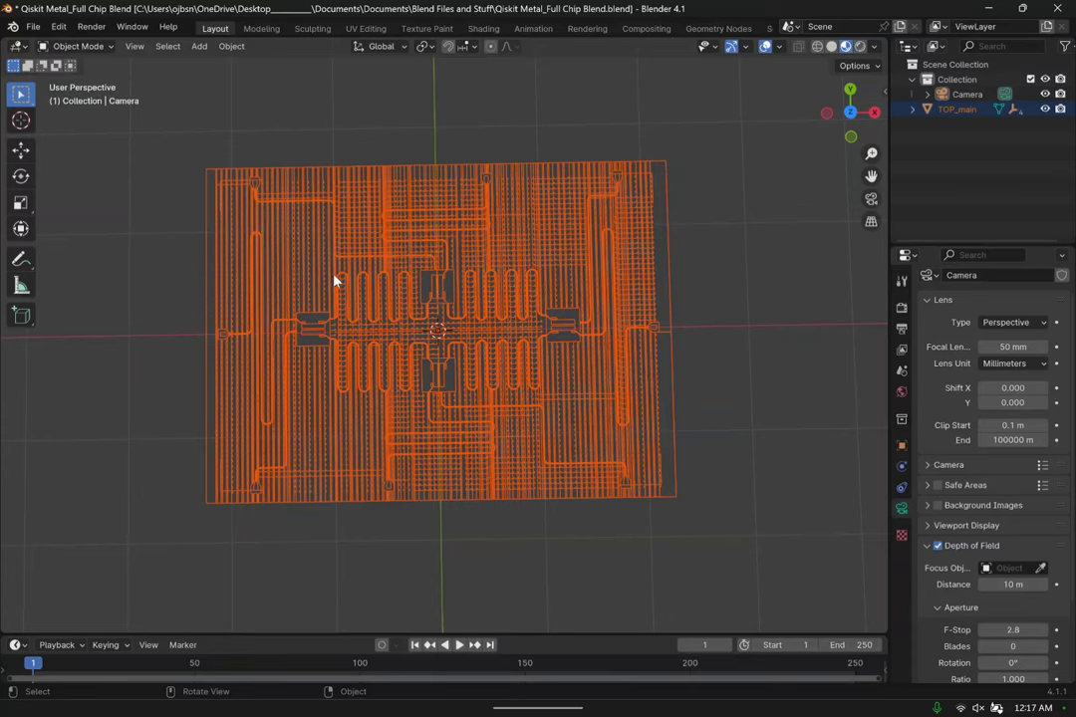
click(308, 270)
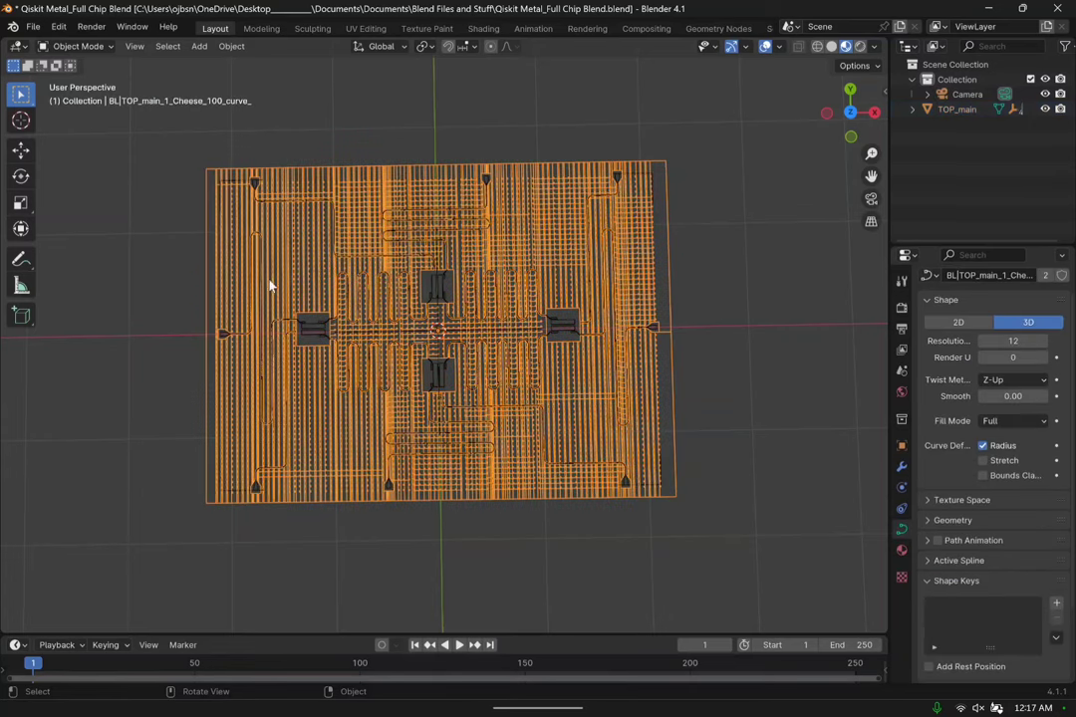
click(735, 304)
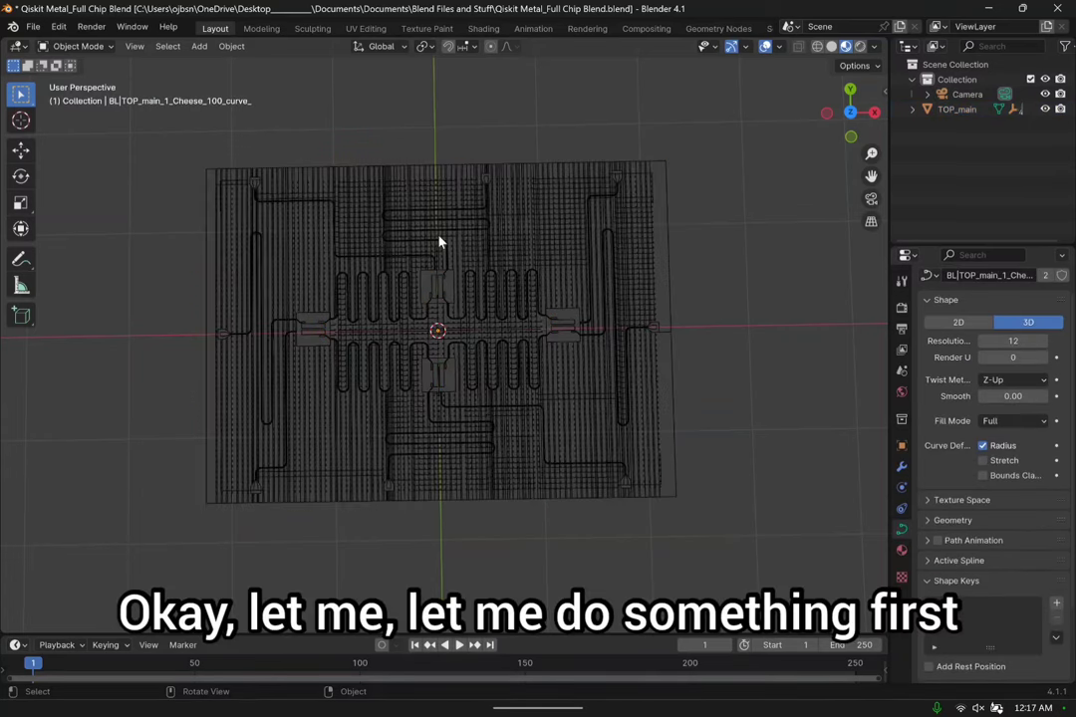
click(519, 263)
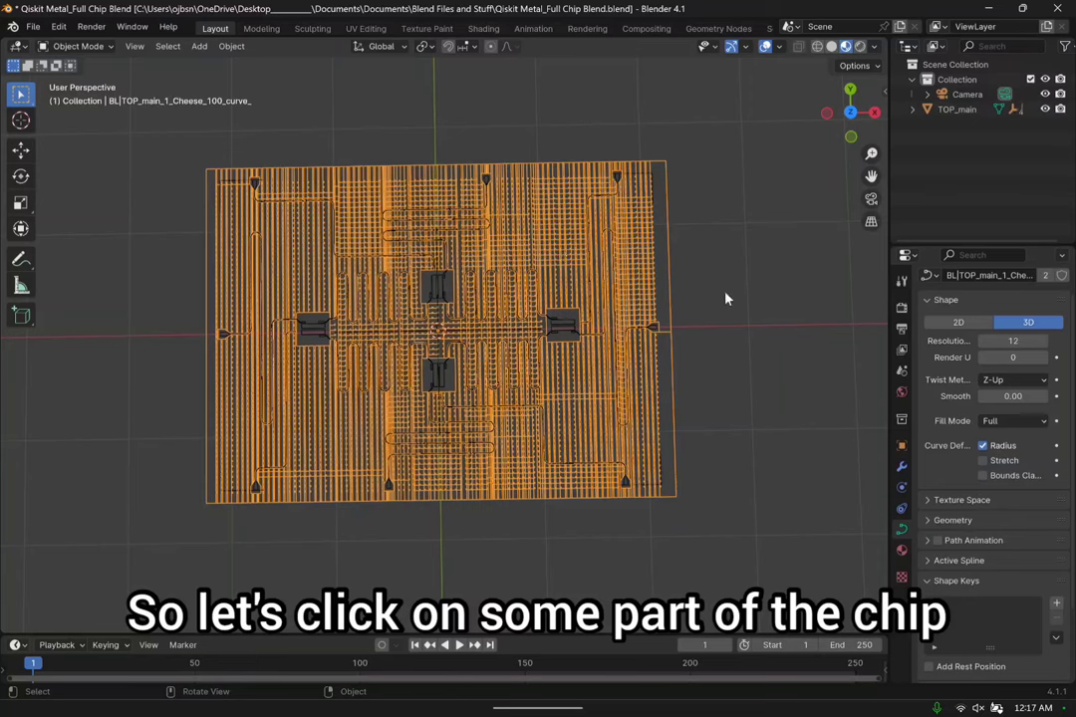
drag(173, 128, 768, 569)
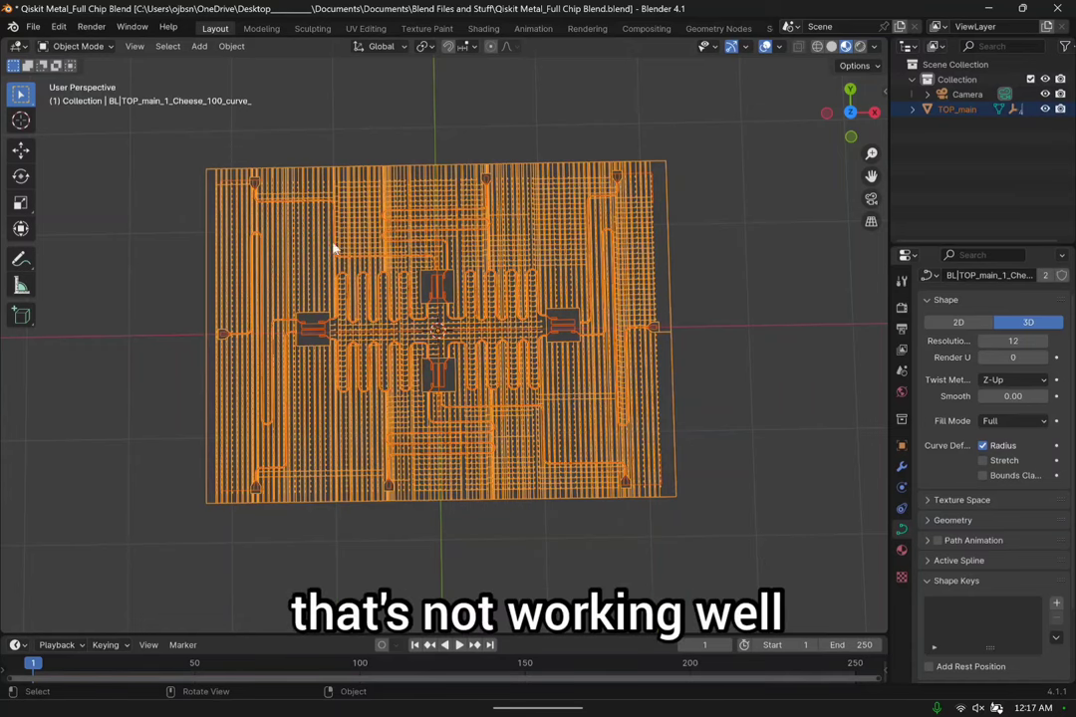
Show the chip in see-through Wireframe shading and box-select every chip curve.
click(817, 47)
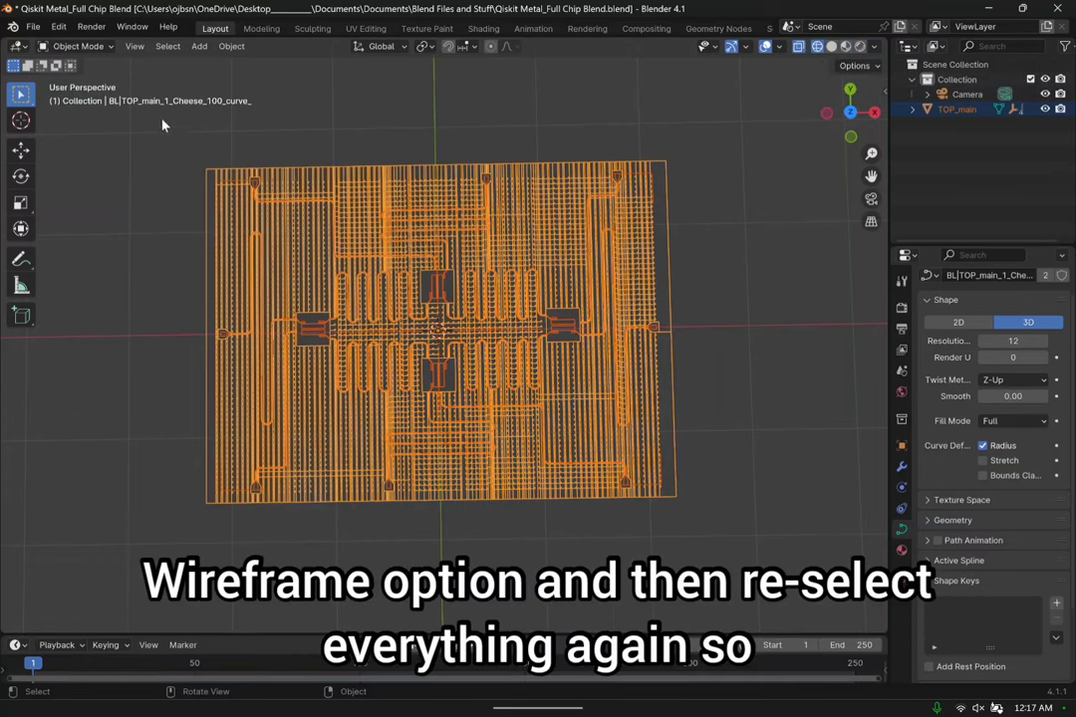
drag(162, 125, 714, 497)
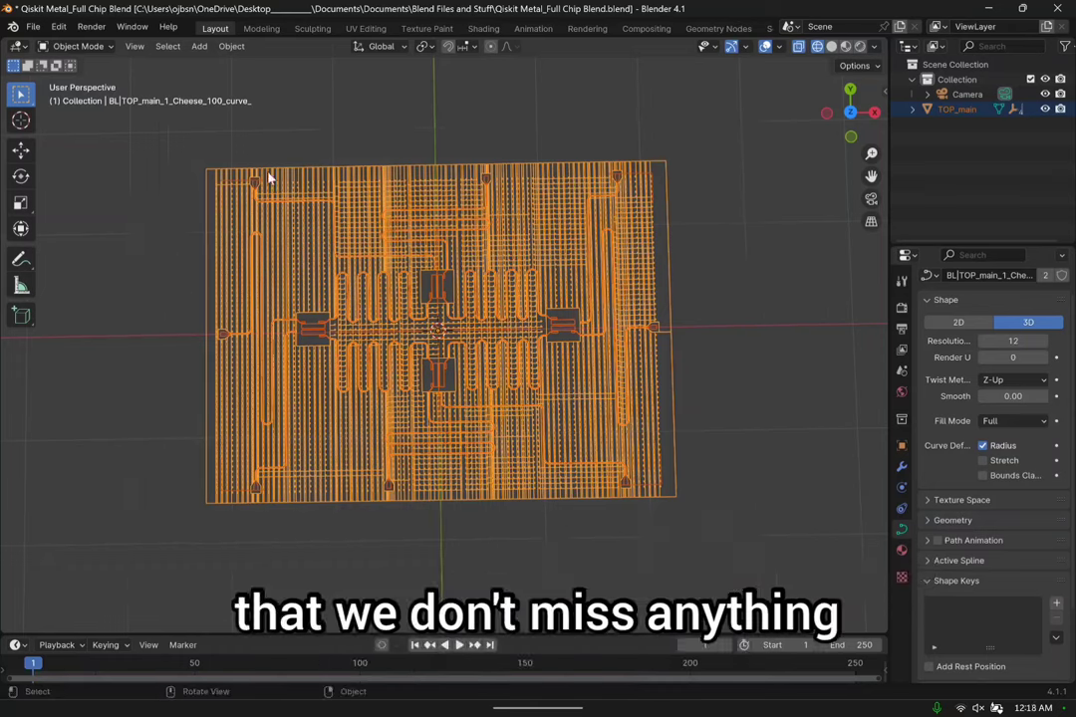
mouse_move(189, 245)
middle_down()
mouse_move(214, 232)
mouse_move(187, 238)
middle_up()
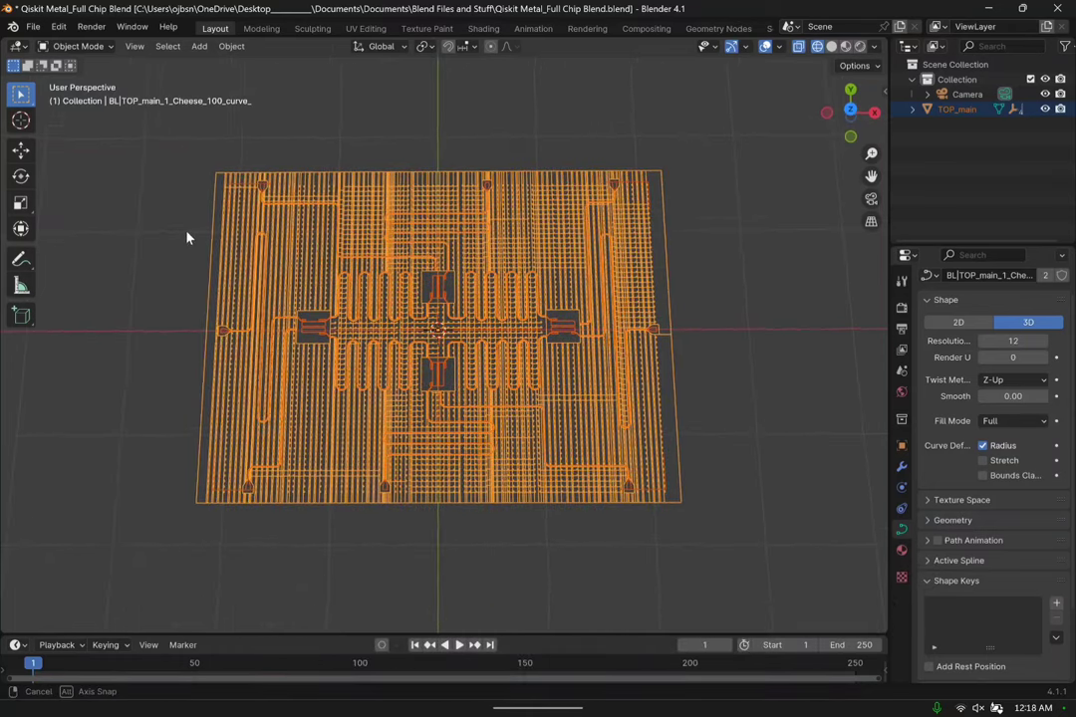
click(817, 47)
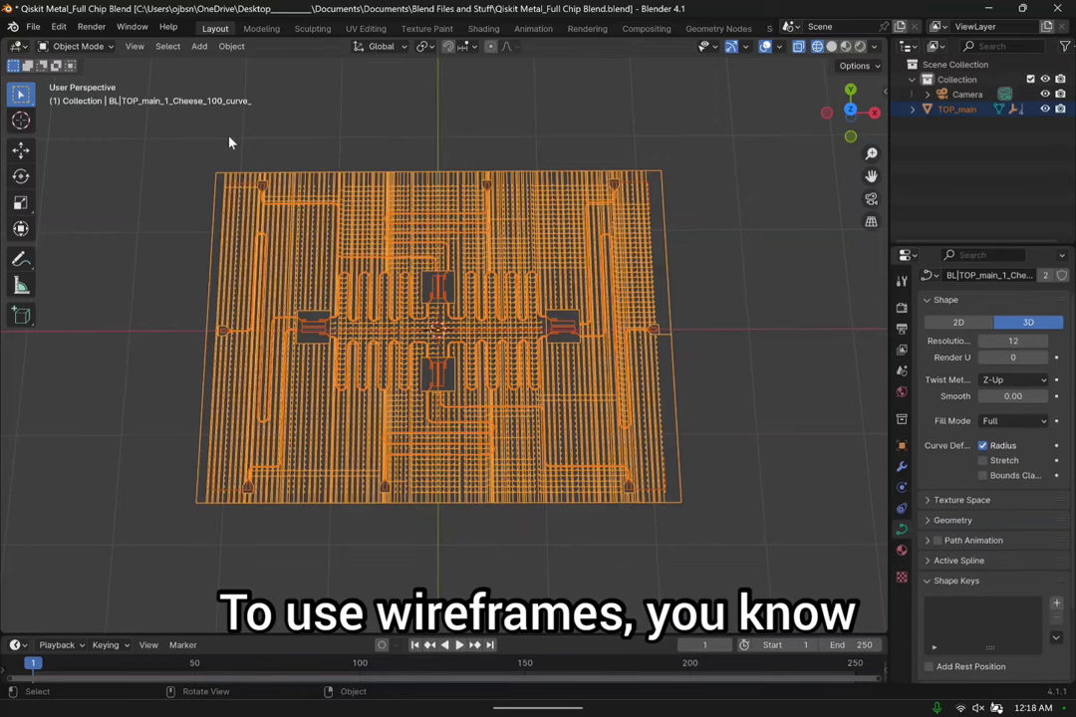
drag(155, 135, 768, 587)
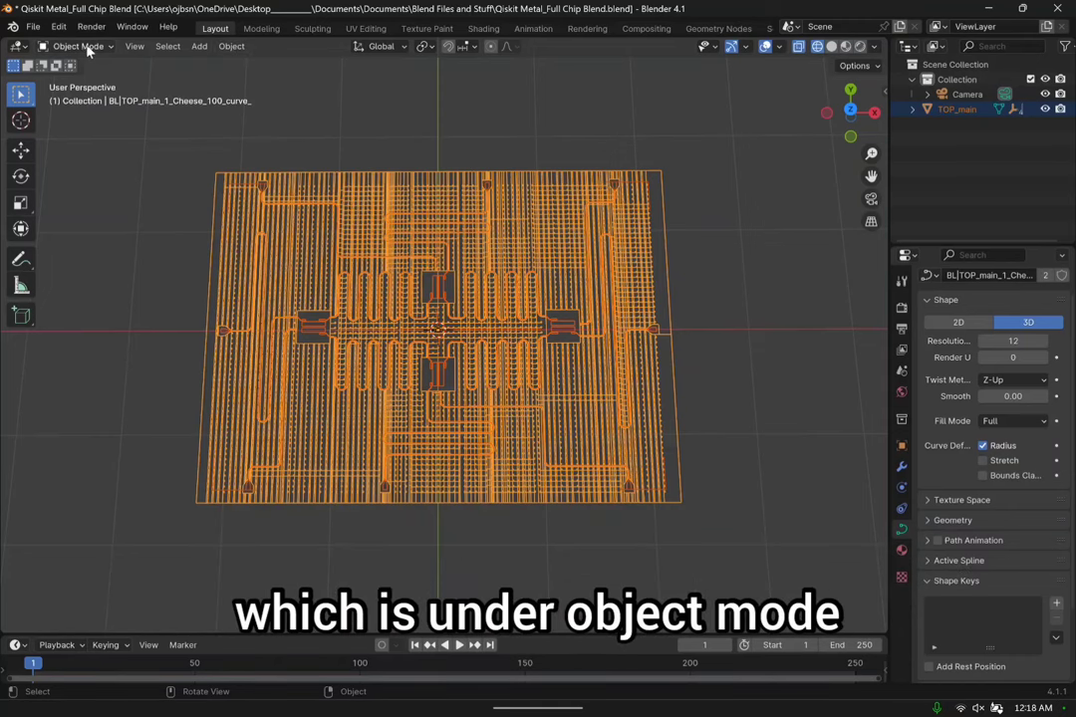
Convert the chip curves to mesh, reselect all pieces, and join them with Ctrl+J.
click(233, 46)
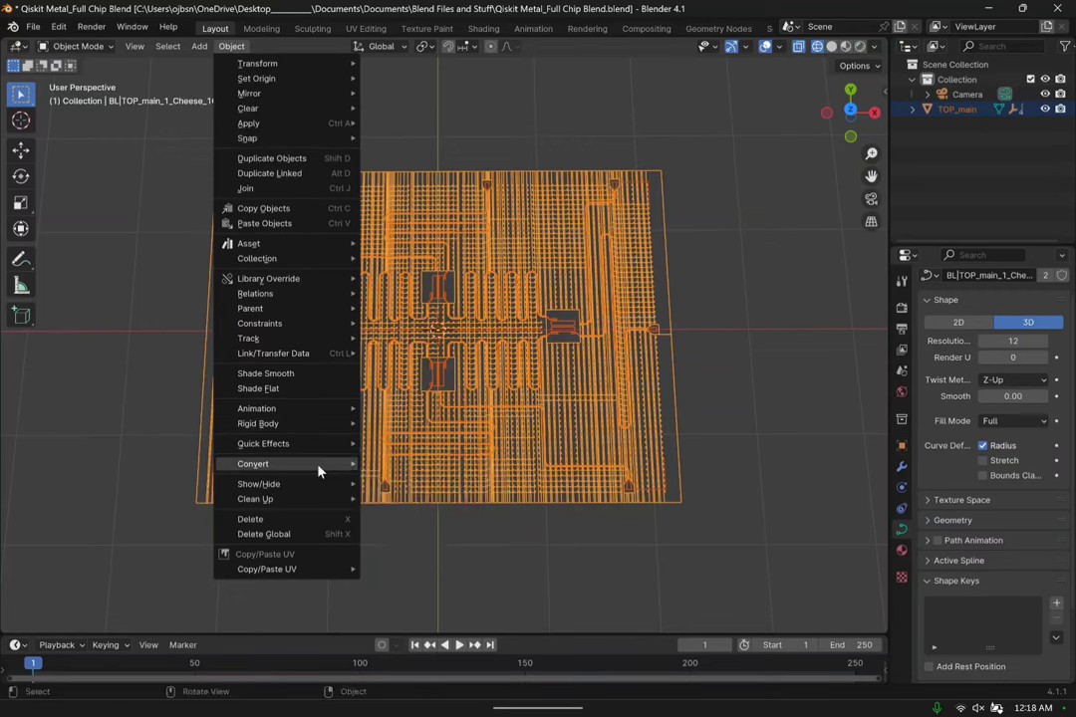
mouse_move(329, 464)
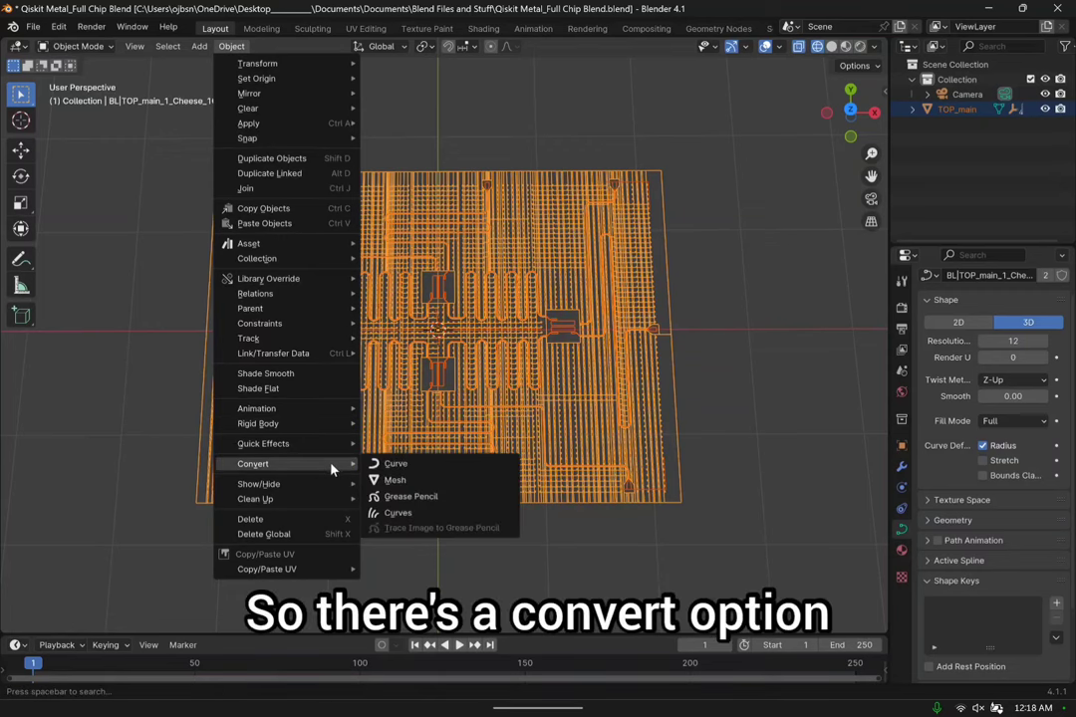
click(398, 481)
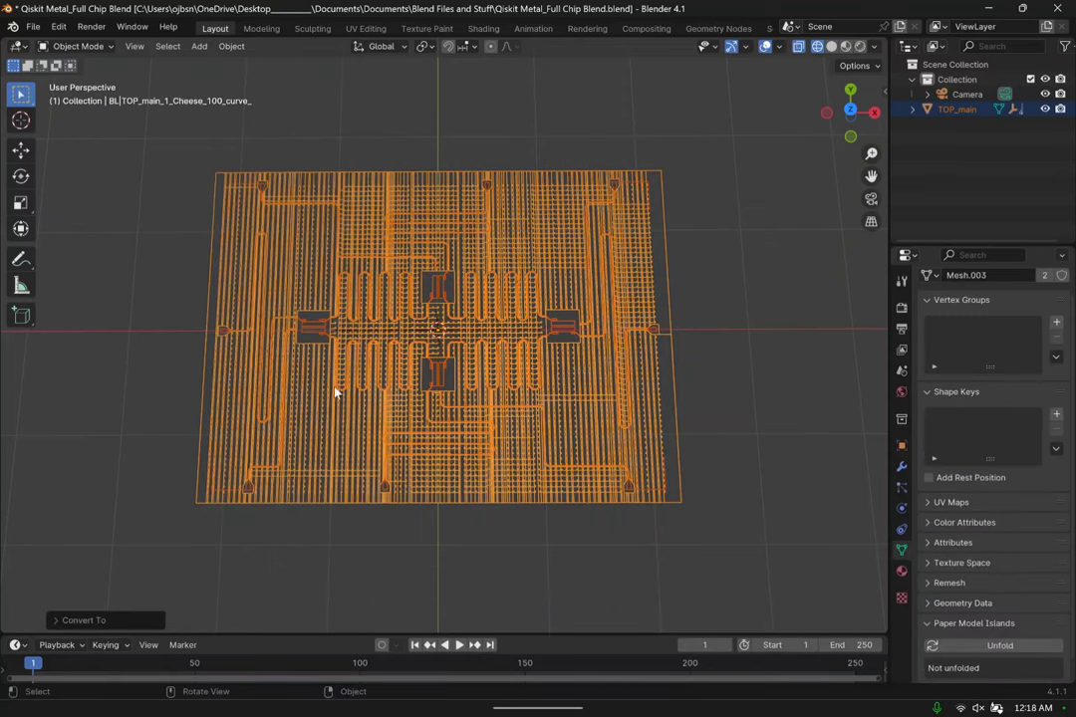
click(166, 159)
drag(172, 134, 740, 527)
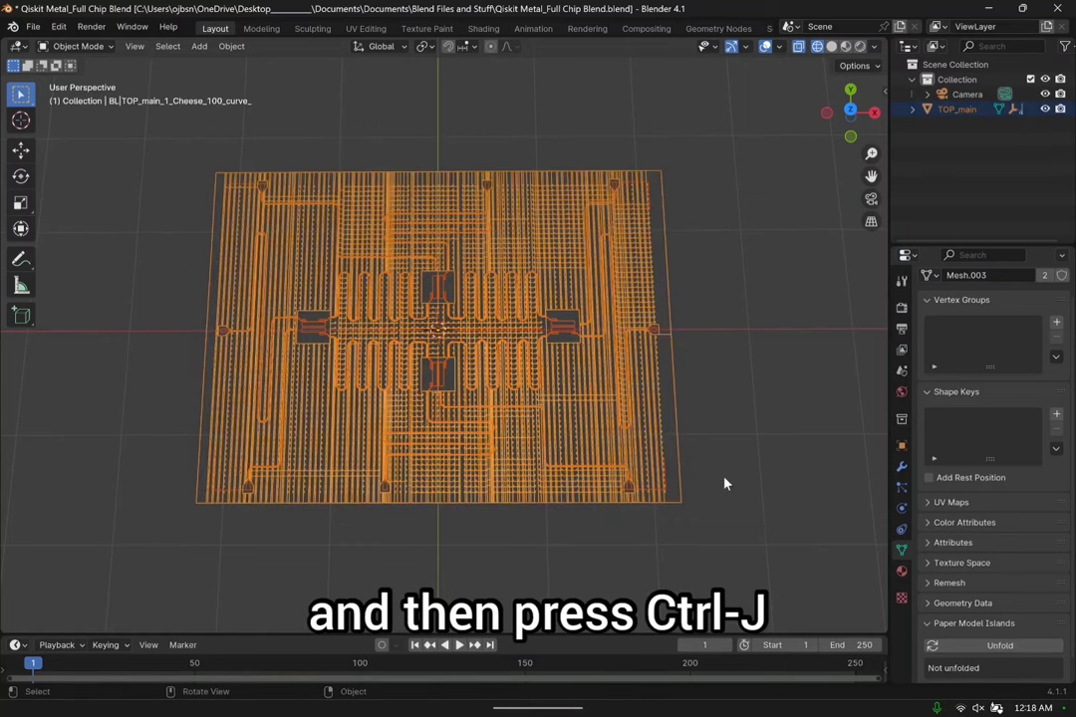
key(ctrl+j)
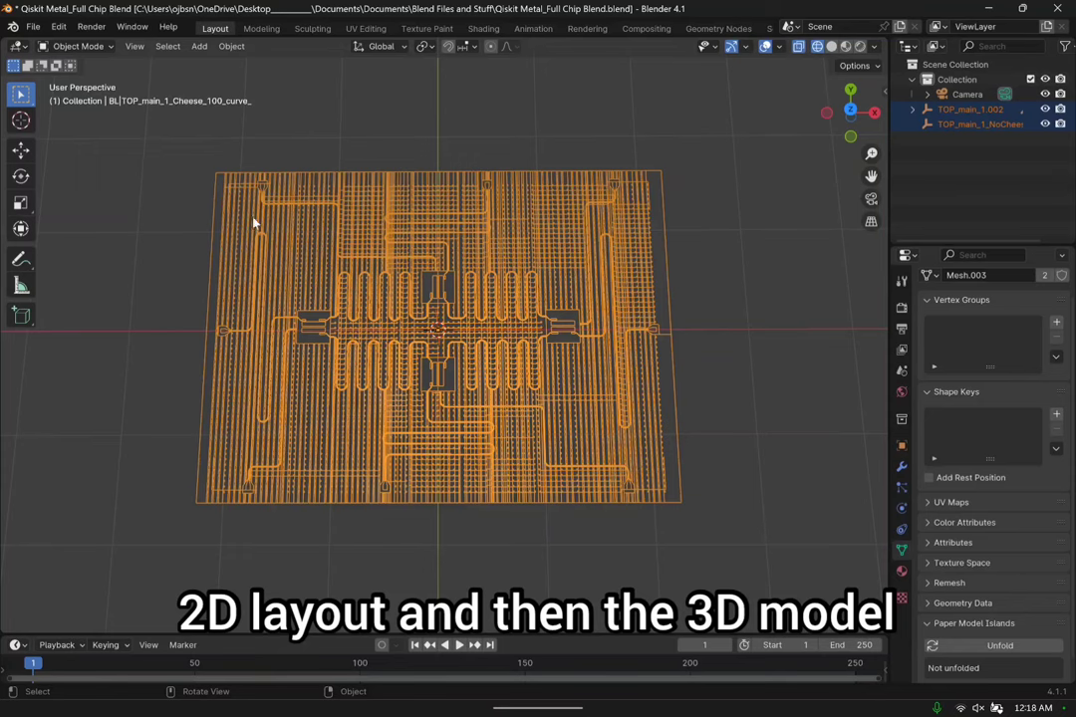
Enter Edit Mode on the chip mesh, switch to edge select, and box-select all edges.
click(71, 46)
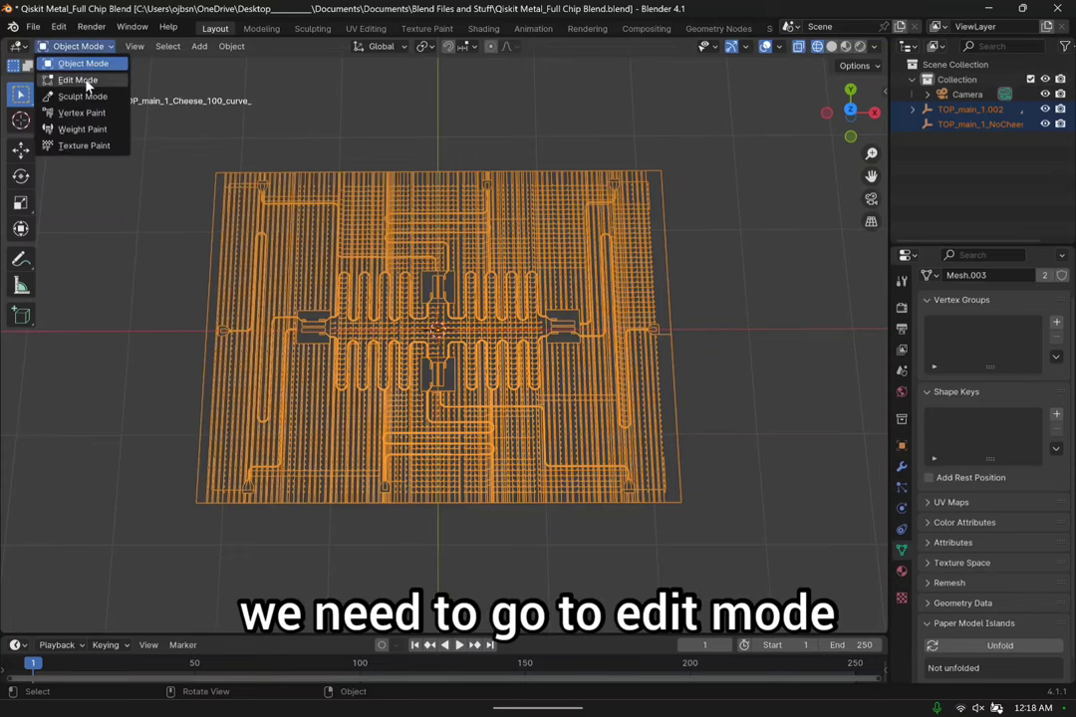
click(80, 80)
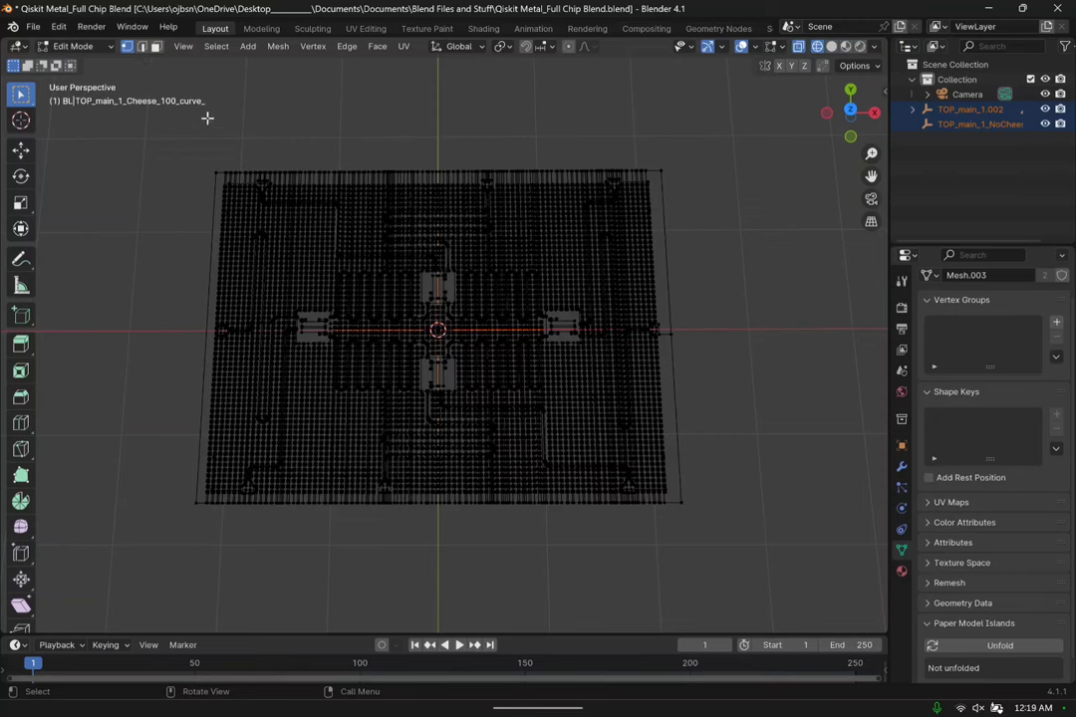
click(143, 48)
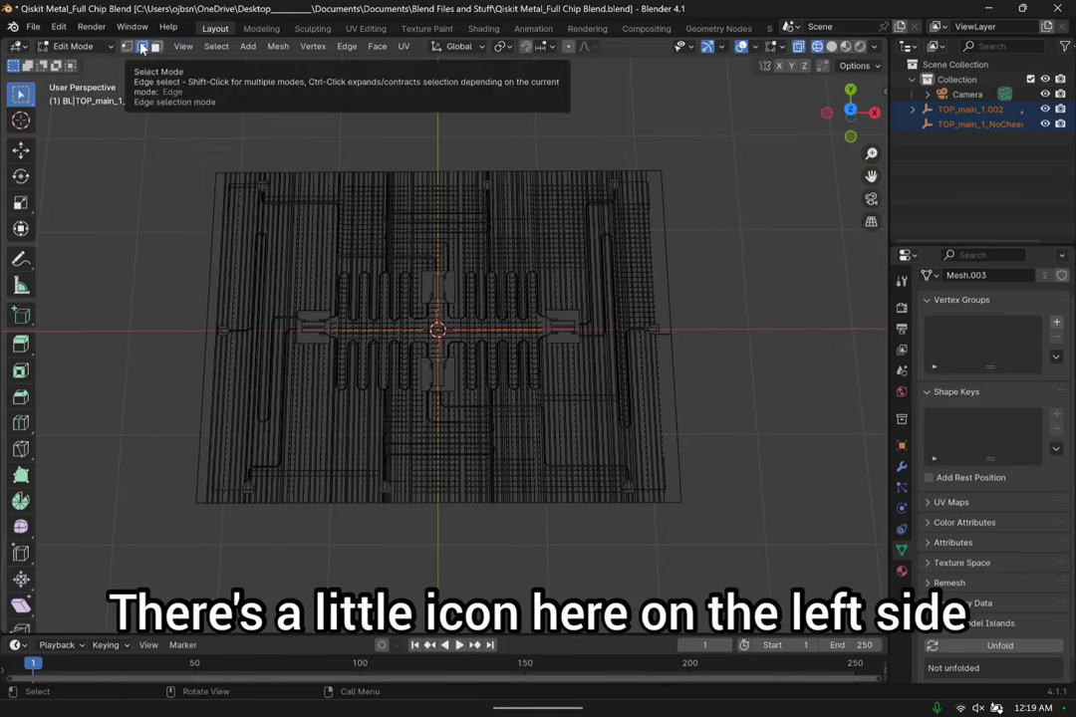
drag(170, 123, 790, 554)
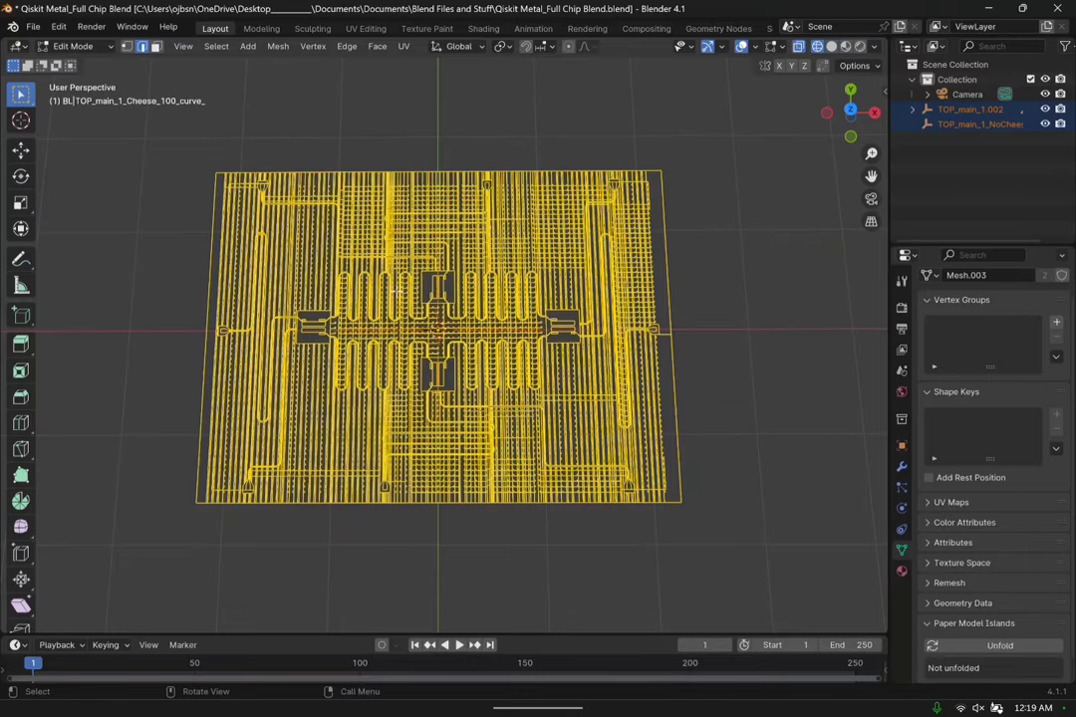
scroll(455, 325, up, 5)
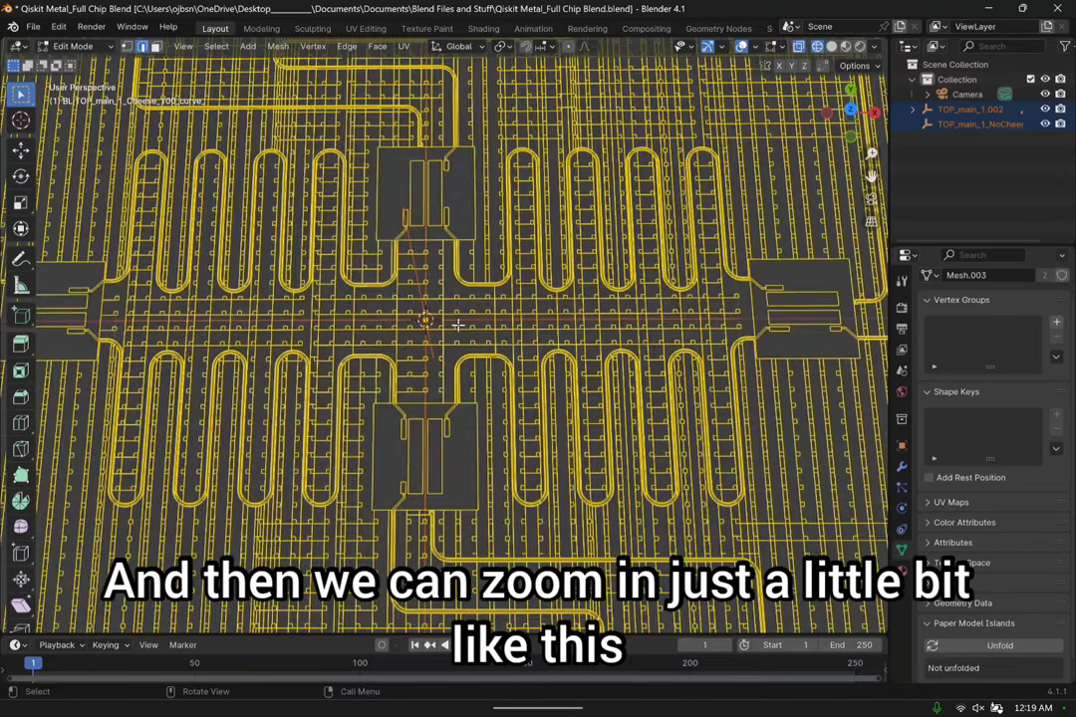
scroll(456, 325, down, 2)
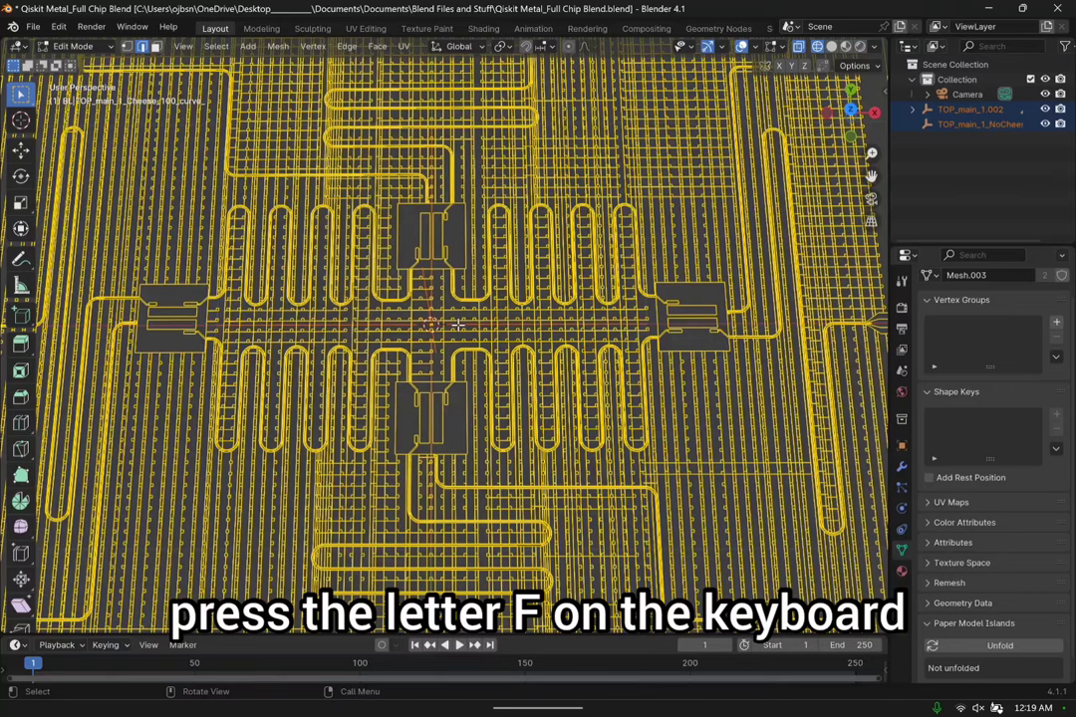
Fill the selected chip edges with faces using F, then zoom and tilt to inspect them.
key(f)
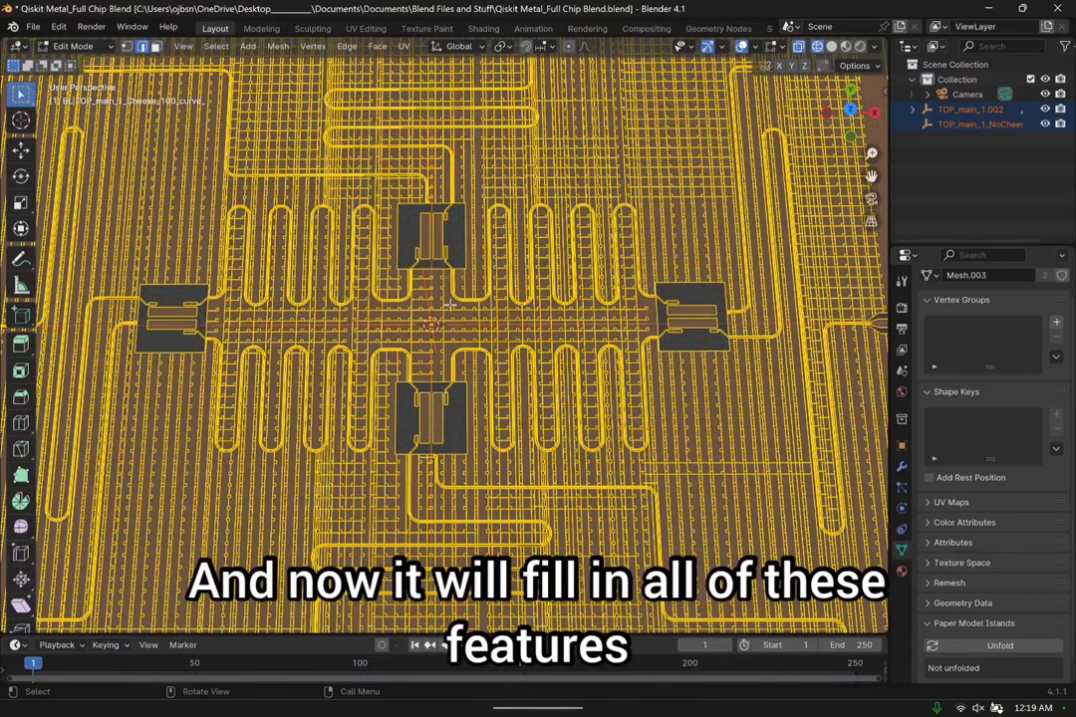
scroll(458, 319, up, 4)
scroll(528, 255, down, 3)
scroll(557, 354, up, 3)
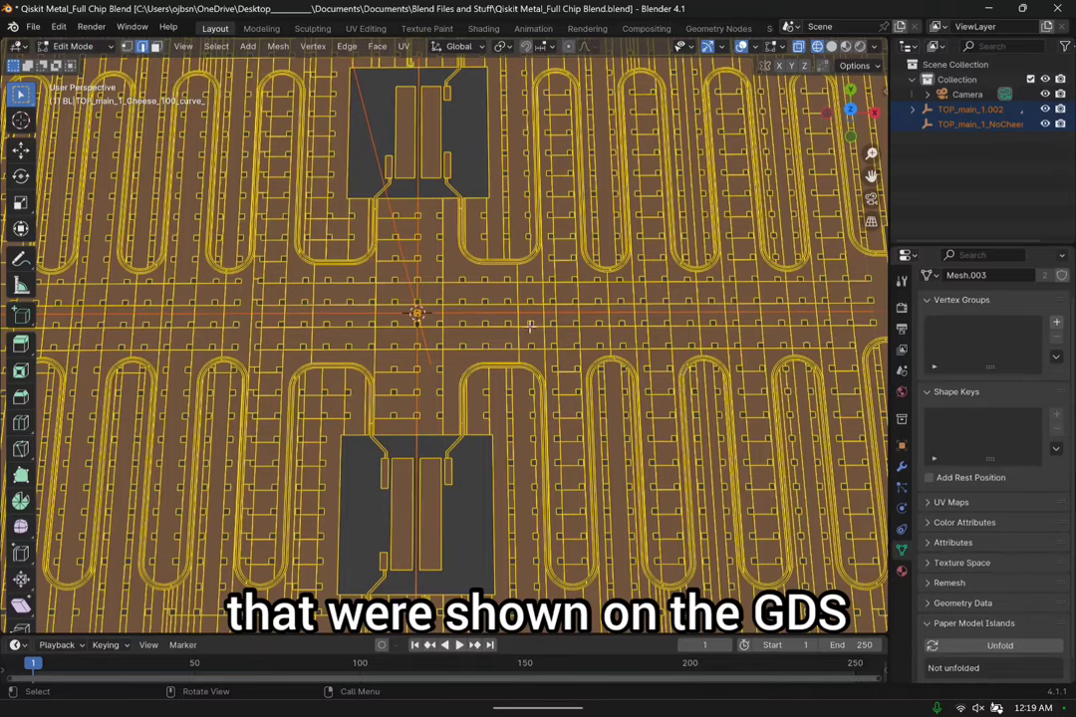
scroll(464, 344, down, 3)
scroll(588, 350, up, 3)
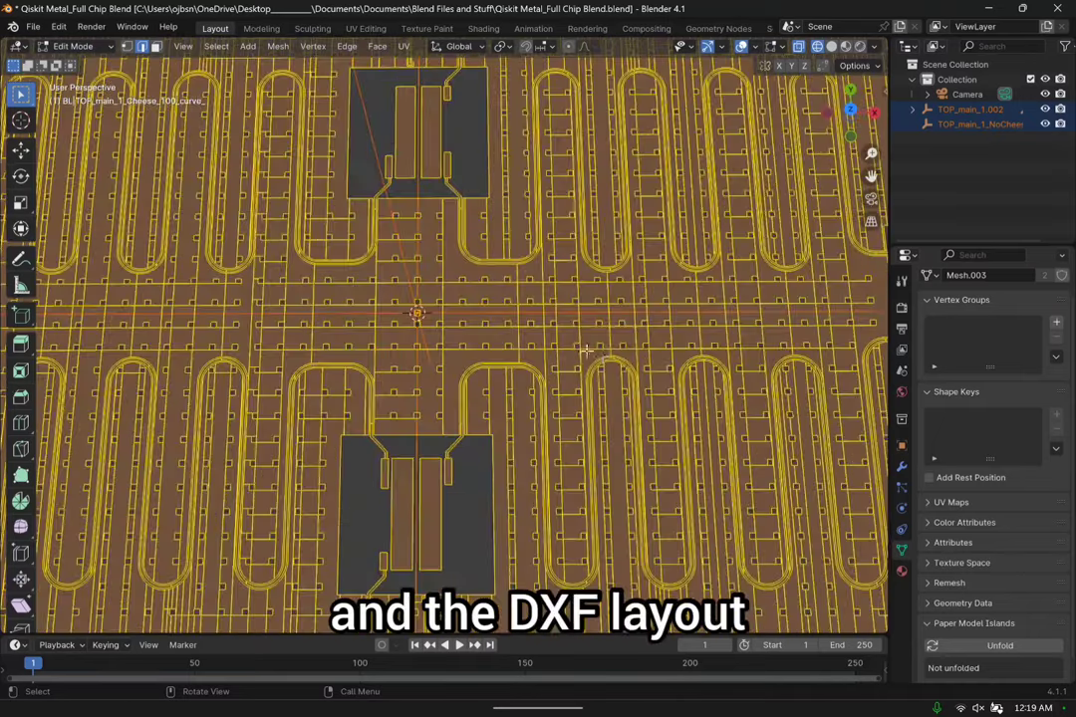
scroll(588, 350, up, 4)
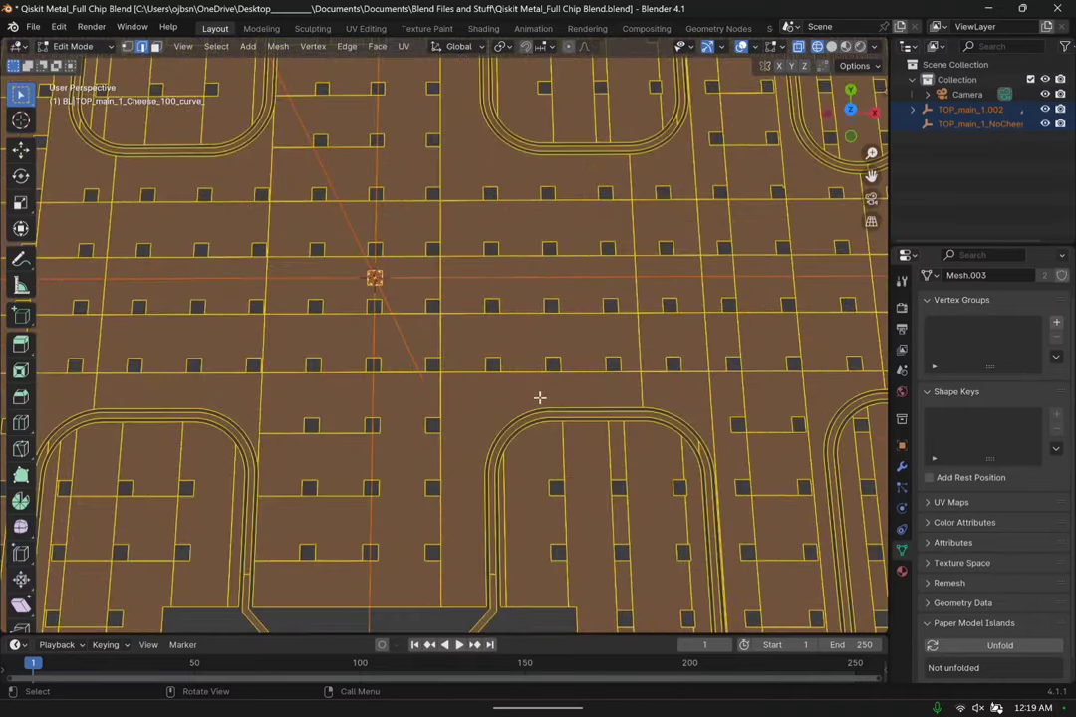
scroll(539, 398, down, 3)
scroll(539, 398, up, 4)
scroll(539, 398, down, 4)
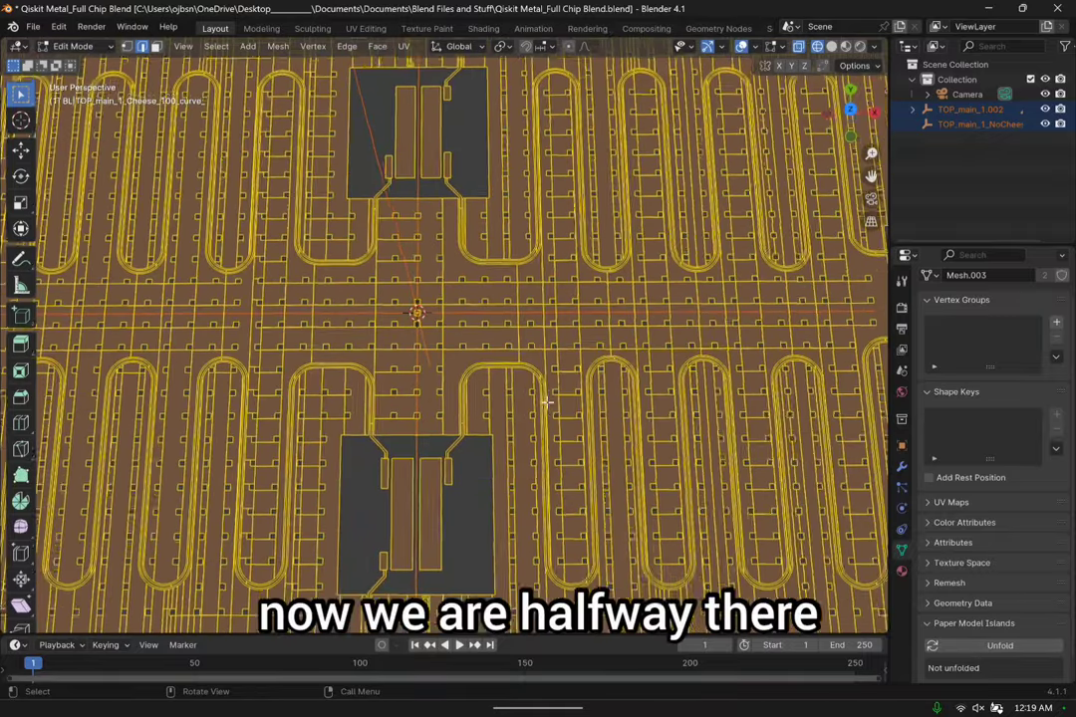
middle_drag(547, 402, 504, 348)
scroll(504, 347, up, 6)
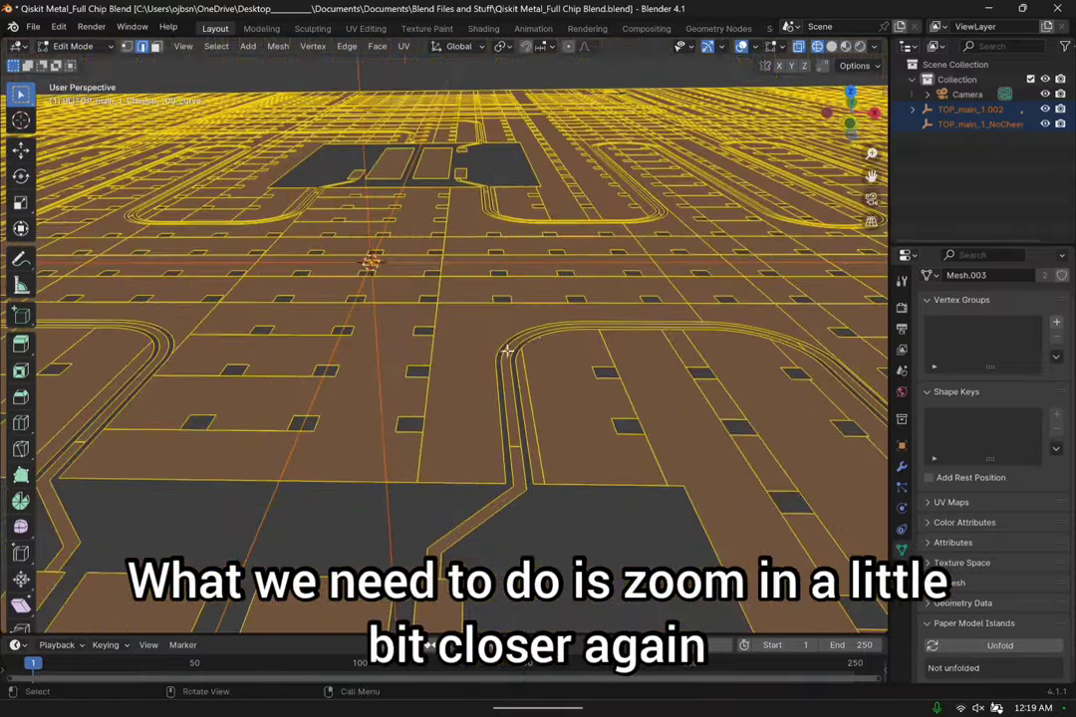
scroll(511, 300, up, 2)
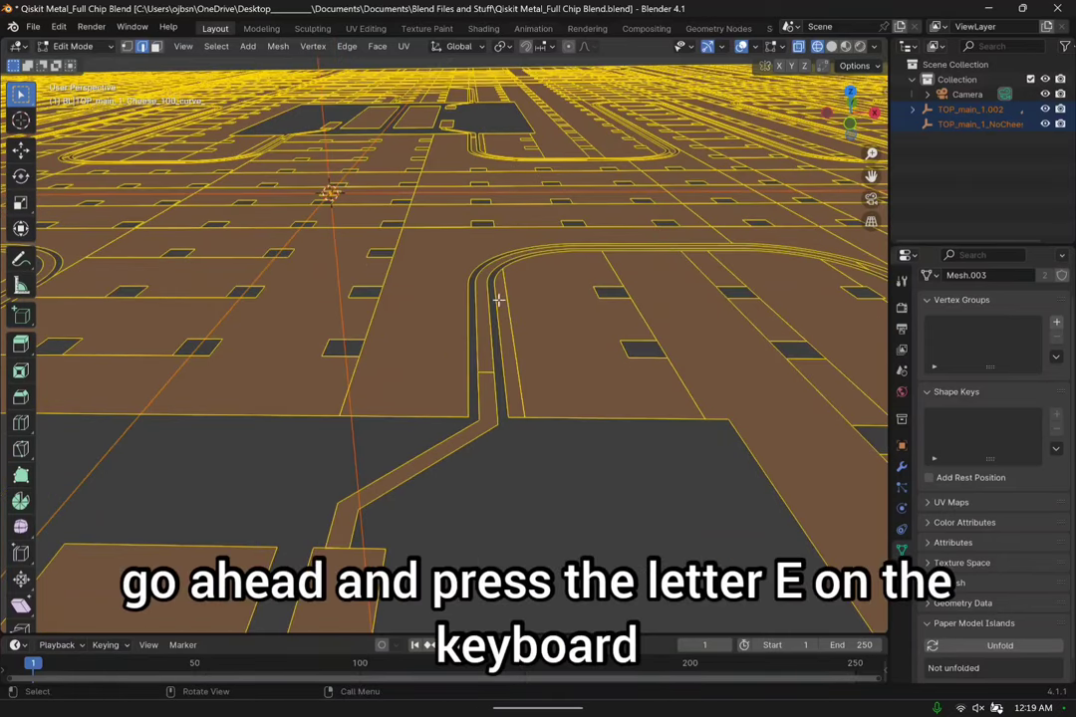
Extrude the filled chip faces upward into a 3D solid.
key(e)
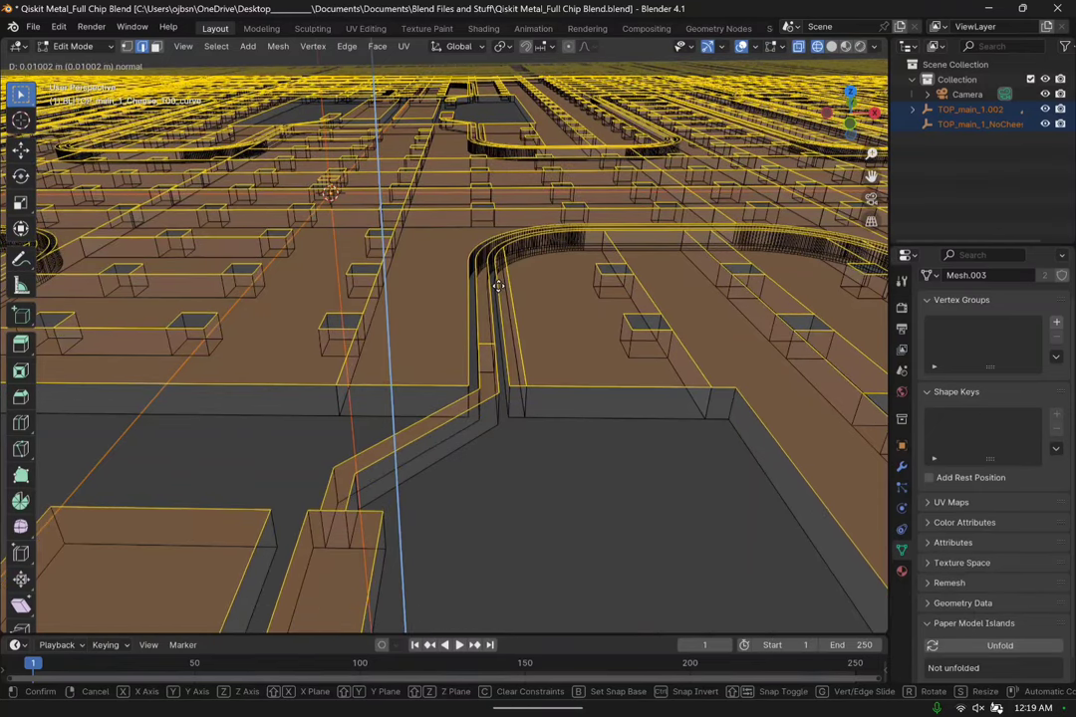
click(497, 283)
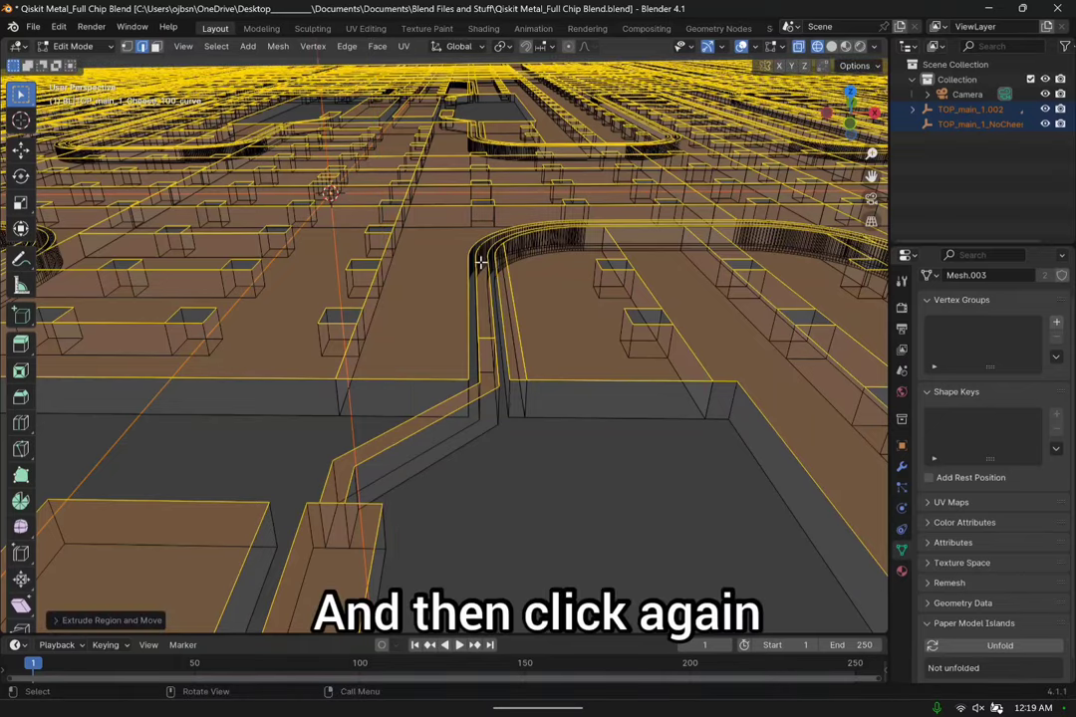
scroll(480, 261, down, 15)
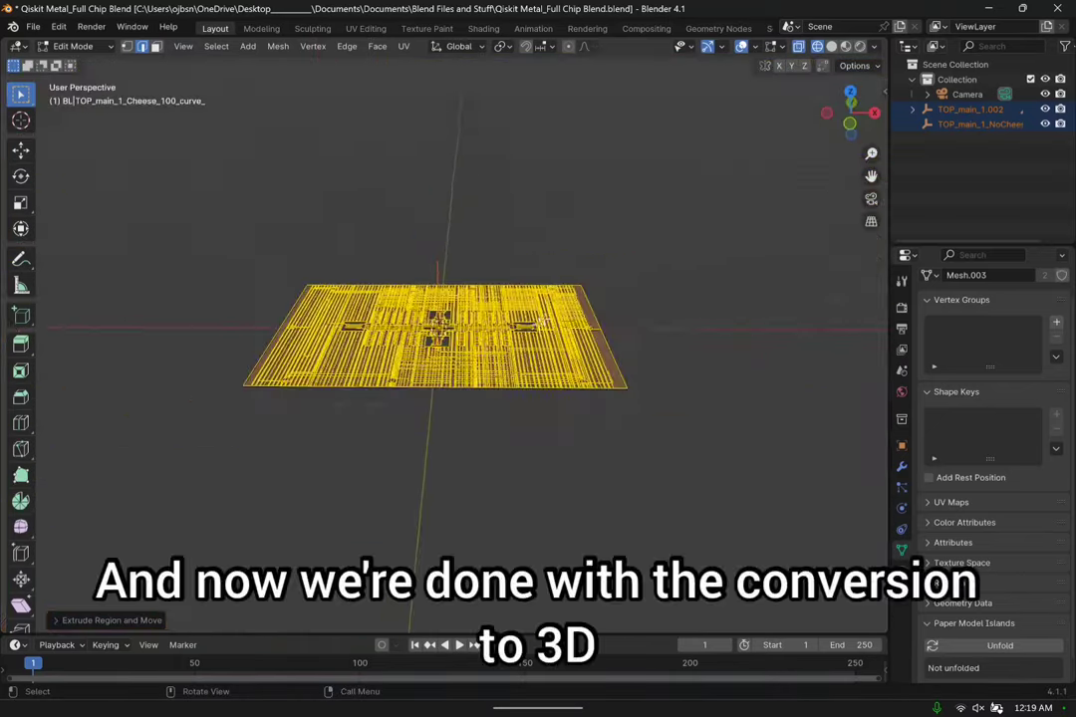
scroll(600, 248, down, 3)
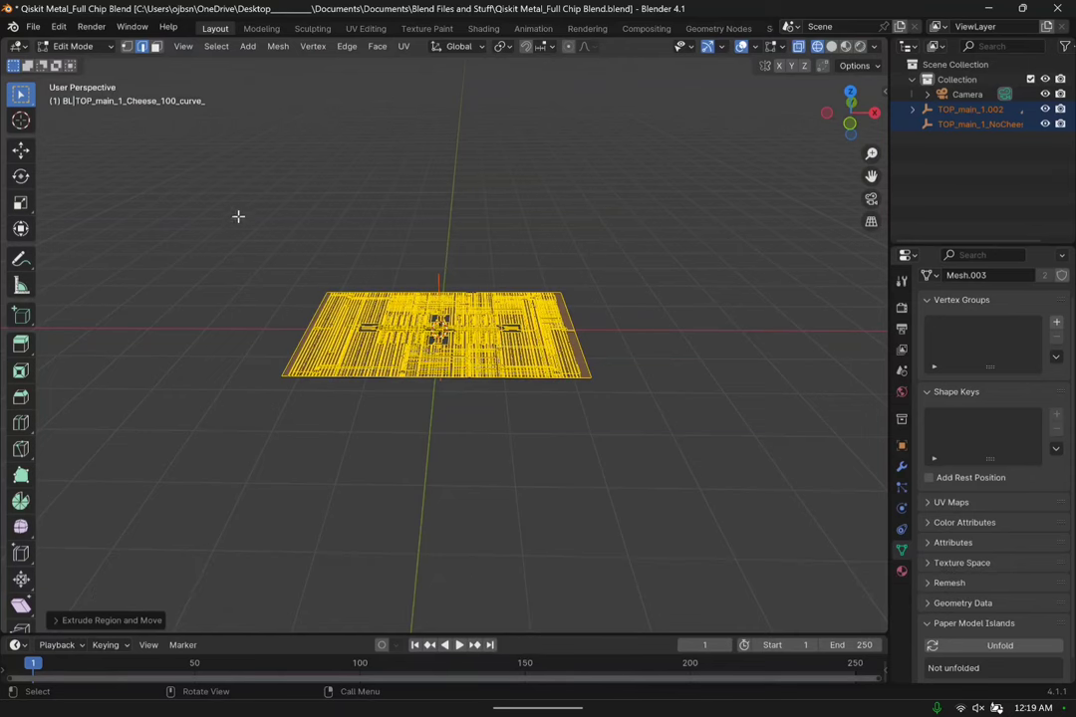
Return to Object Mode and delete the TOP_main_1.002 empty with its children.
click(79, 47)
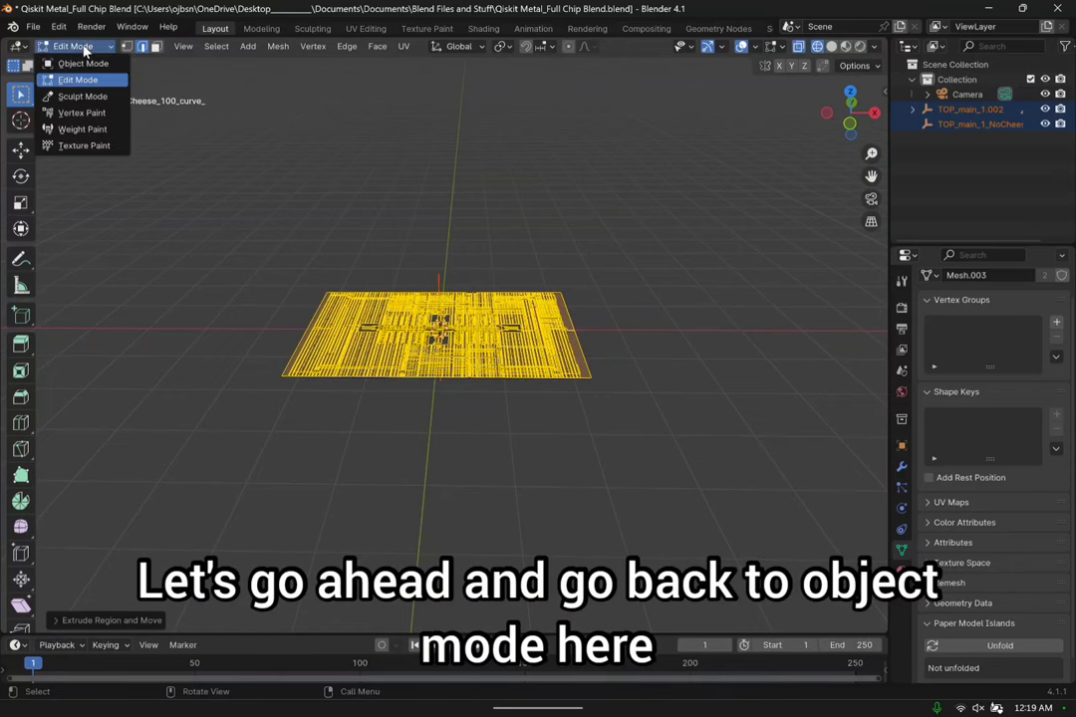
click(84, 64)
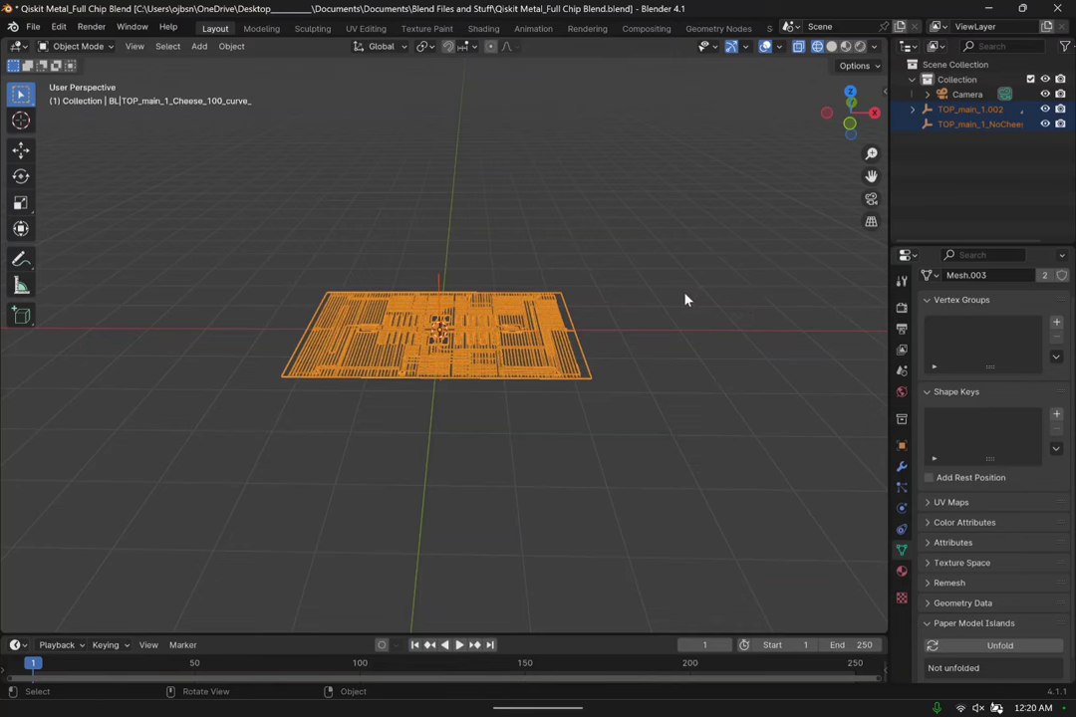
click(239, 297)
middle_drag(754, 322, 426, 280)
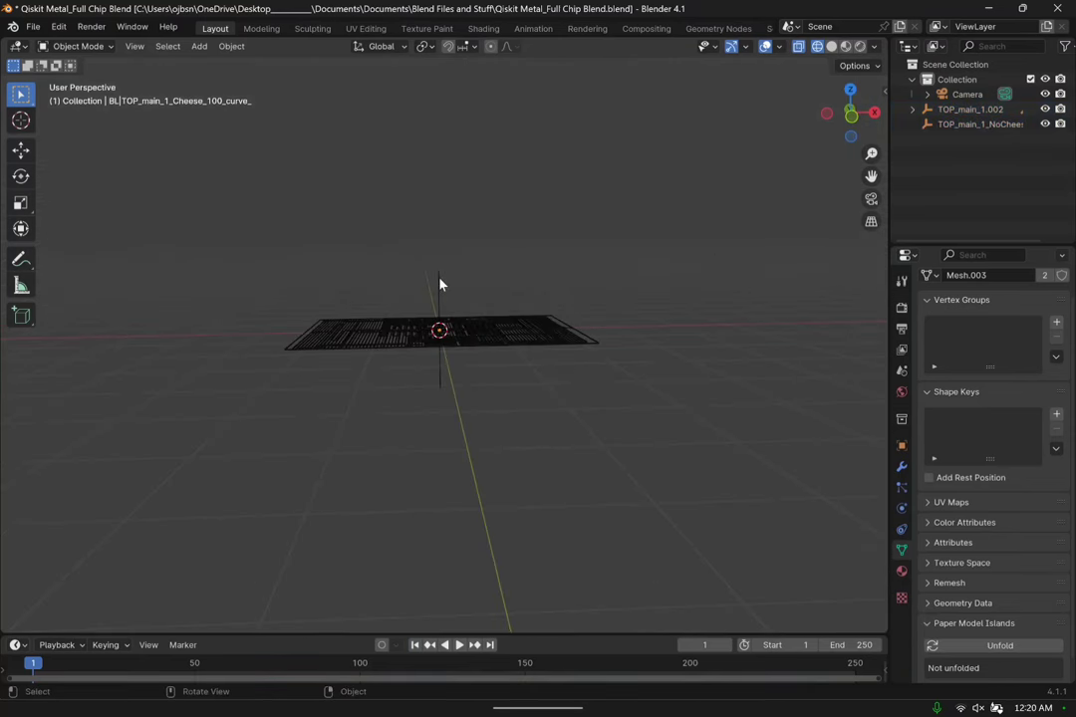
click(440, 285)
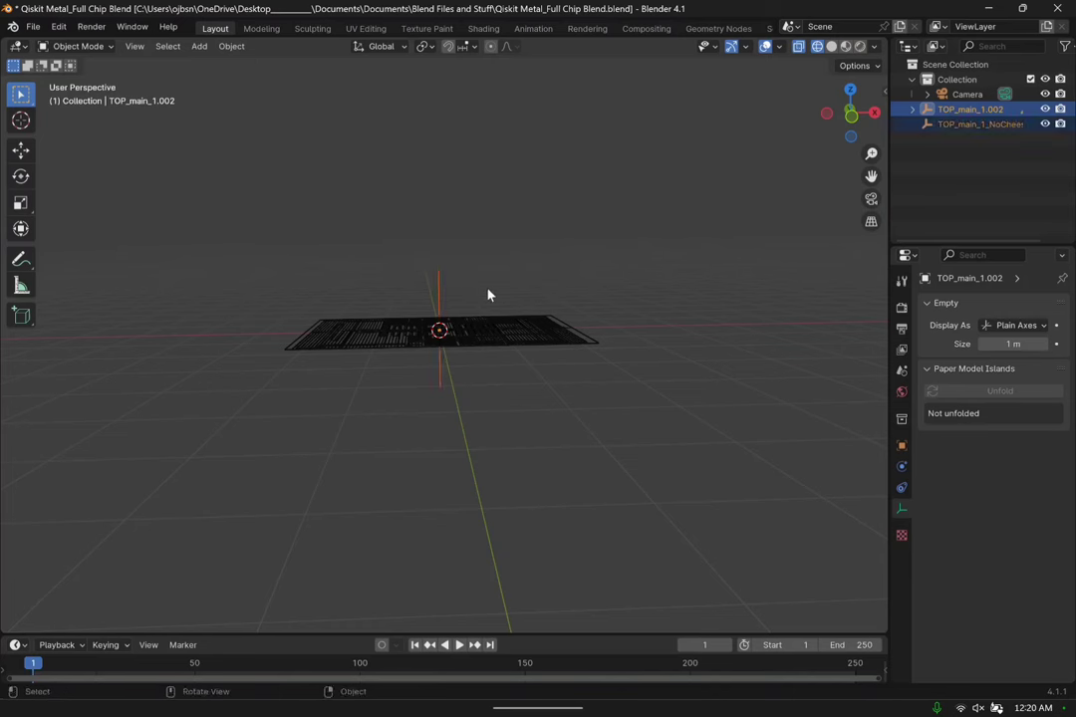
key(Delete)
Switch to Material Preview shading and inspect the solid chip from tilted and top-down views.
middle_drag(584, 293, 579, 377)
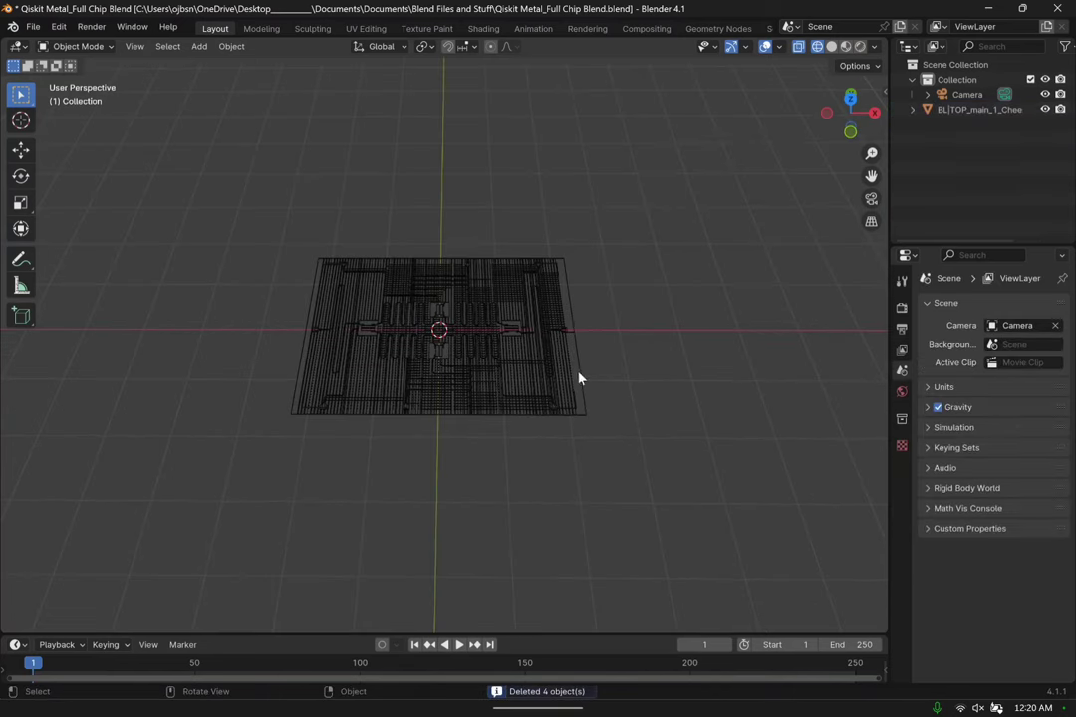
scroll(535, 334, up, 3)
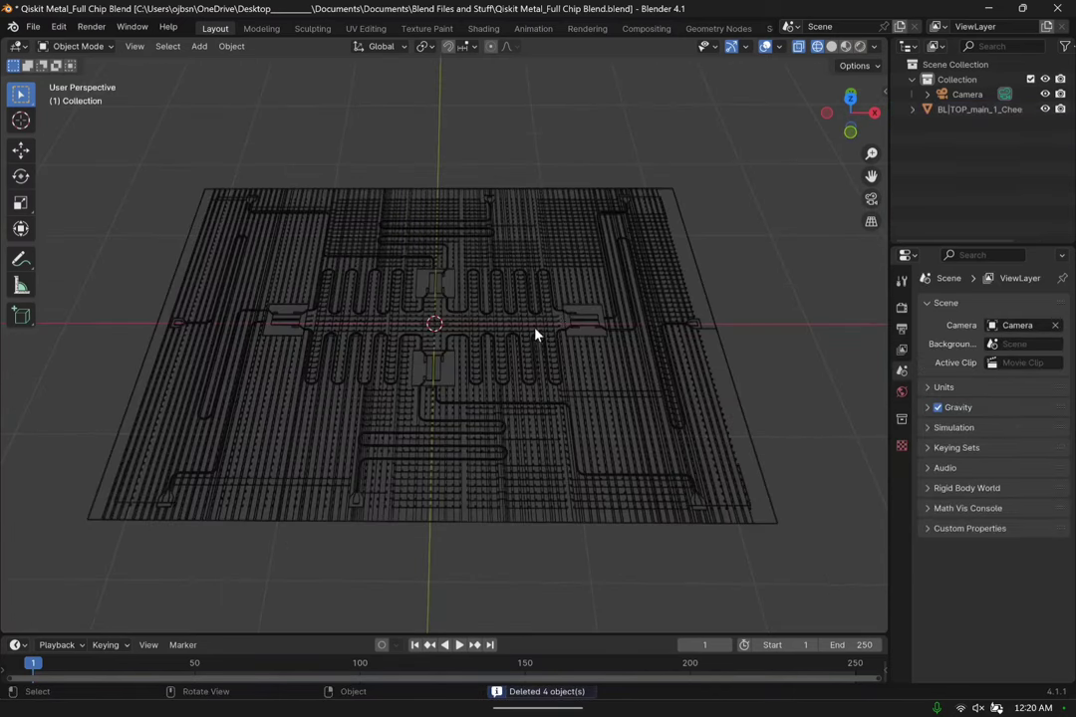
click(845, 47)
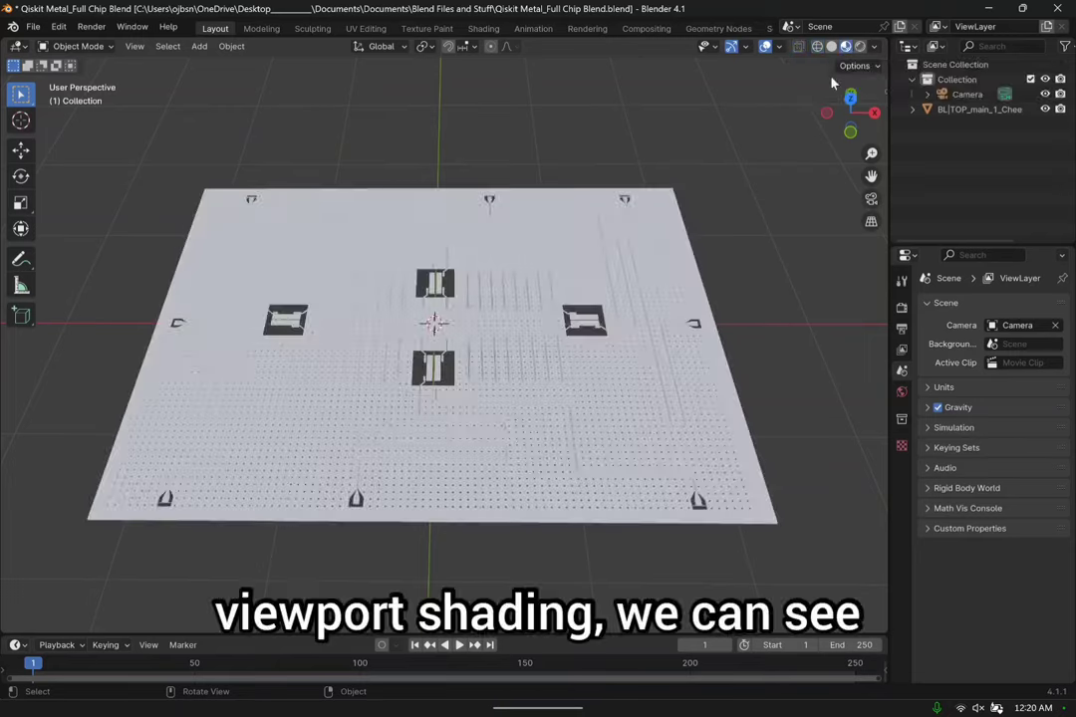
scroll(435, 311, up, 10)
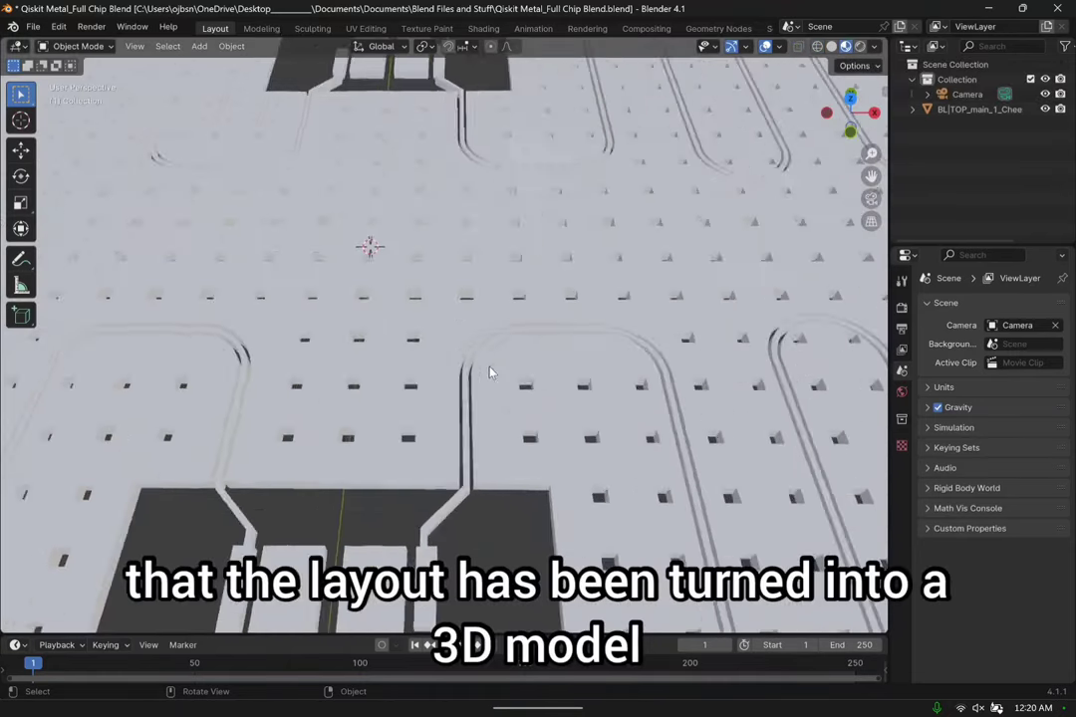
mouse_move(488, 373)
middle_down()
mouse_move(467, 310)
mouse_move(487, 271)
mouse_move(453, 272)
mouse_move(446, 317)
mouse_move(490, 373)
mouse_move(483, 399)
mouse_move(499, 373)
mouse_move(503, 279)
mouse_move(499, 360)
mouse_move(485, 360)
mouse_move(492, 124)
mouse_move(480, 372)
mouse_move(490, 358)
middle_up()
scroll(488, 378, down, 8)
scroll(499, 359, up, 4)
scroll(487, 369, down, 3)
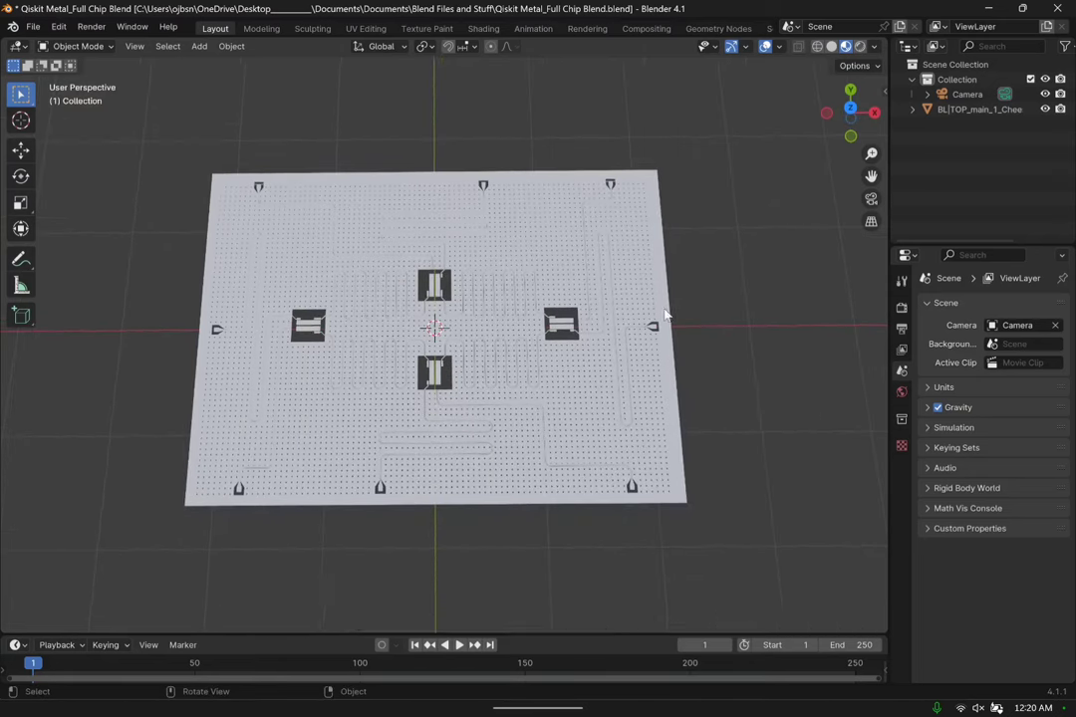
middle_drag(702, 327, 683, 289)
click(852, 104)
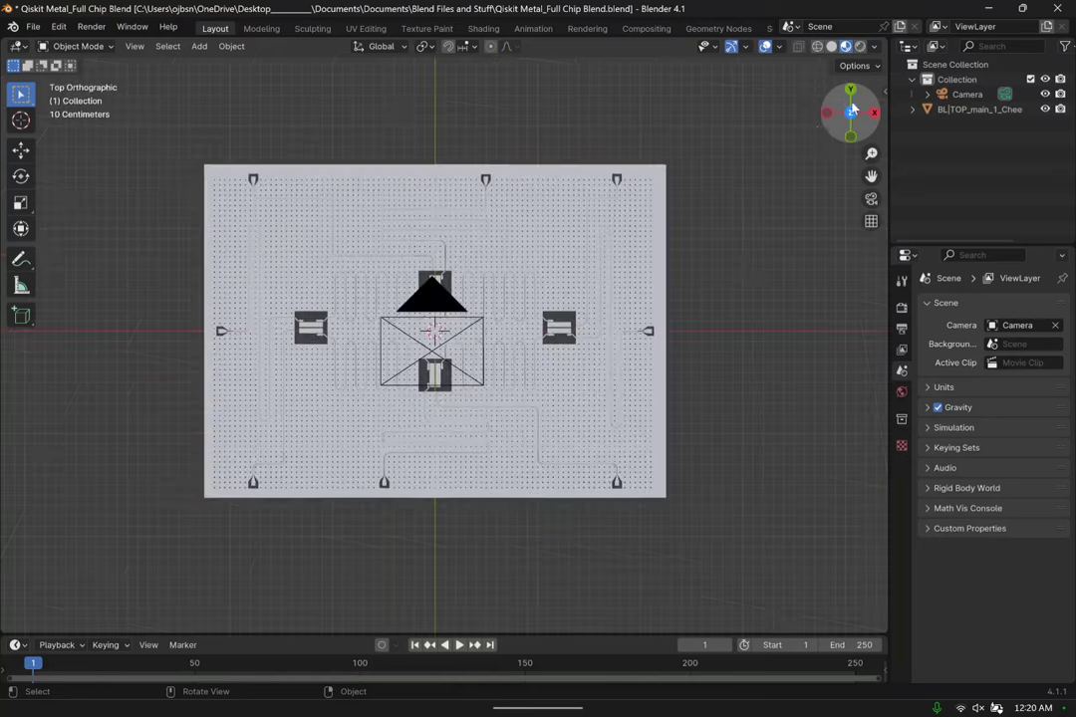
middle_drag(613, 319, 610, 302)
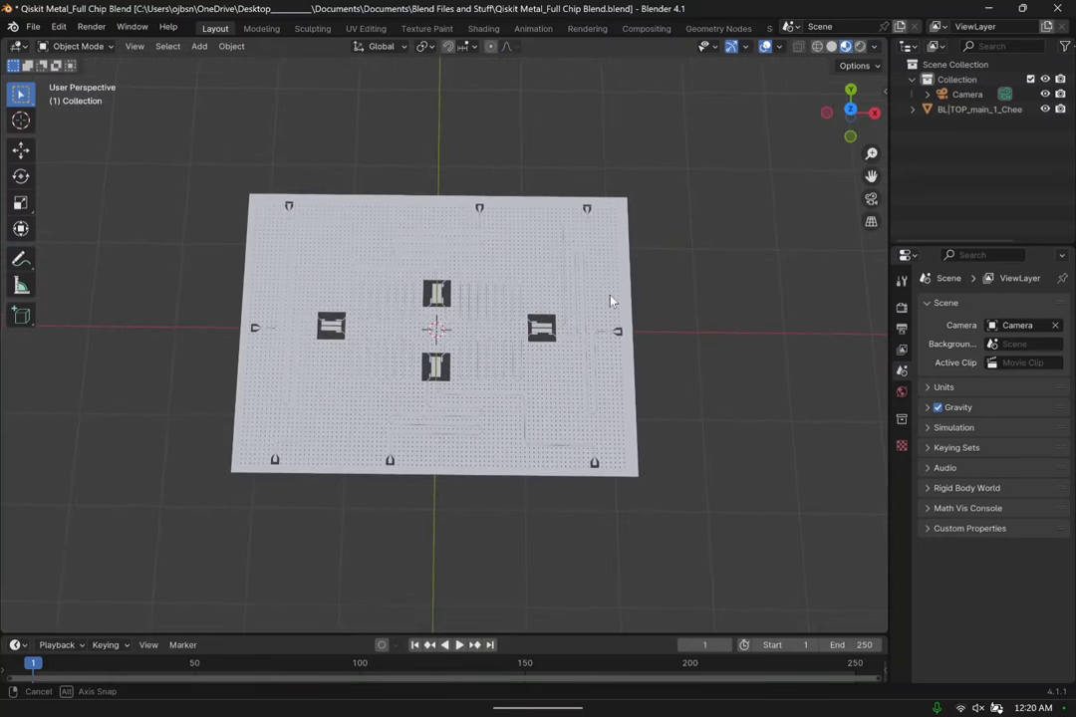
Add a cylinder mesh to the scene.
click(231, 47)
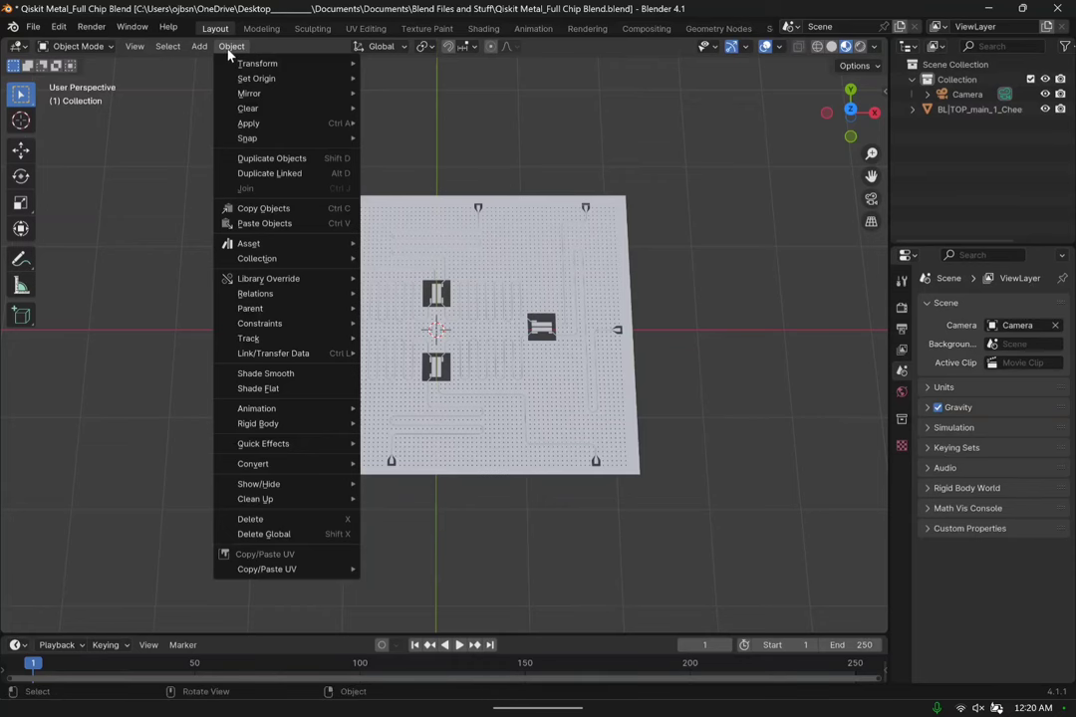
mouse_move(209, 50)
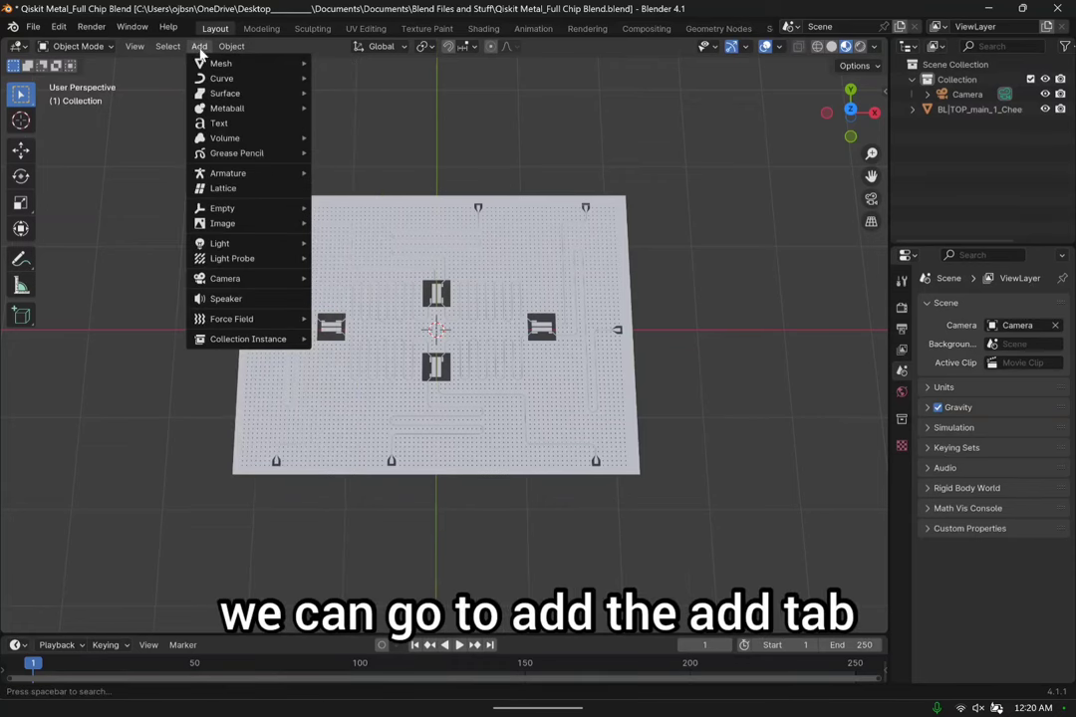
click(199, 47)
click(200, 47)
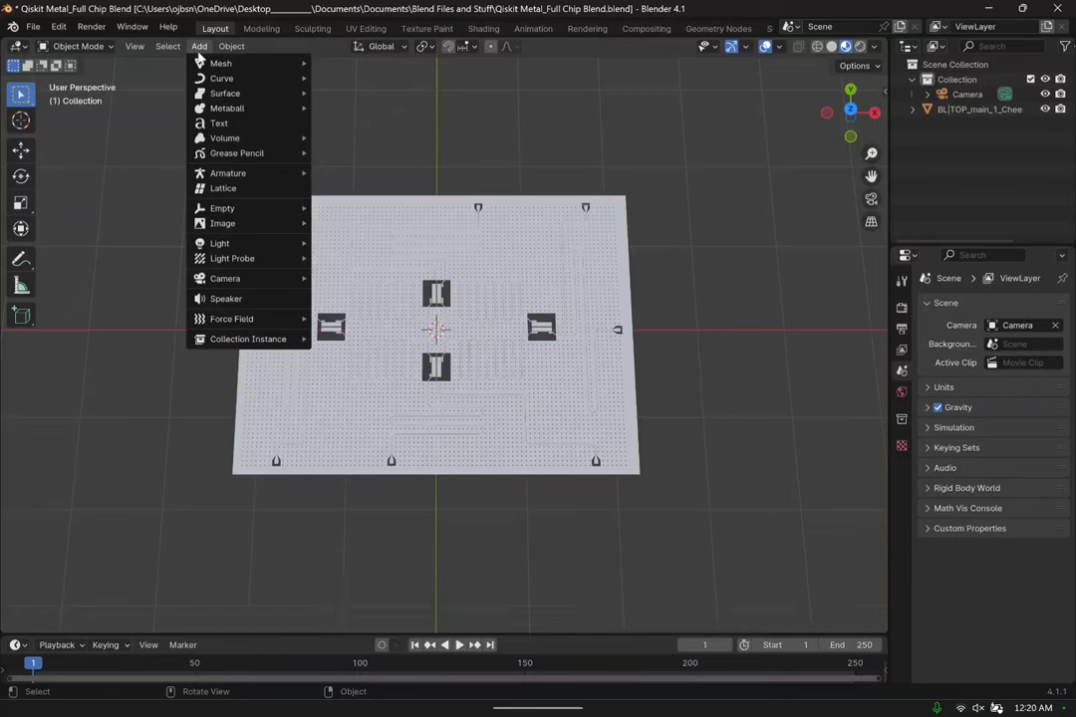
mouse_move(232, 68)
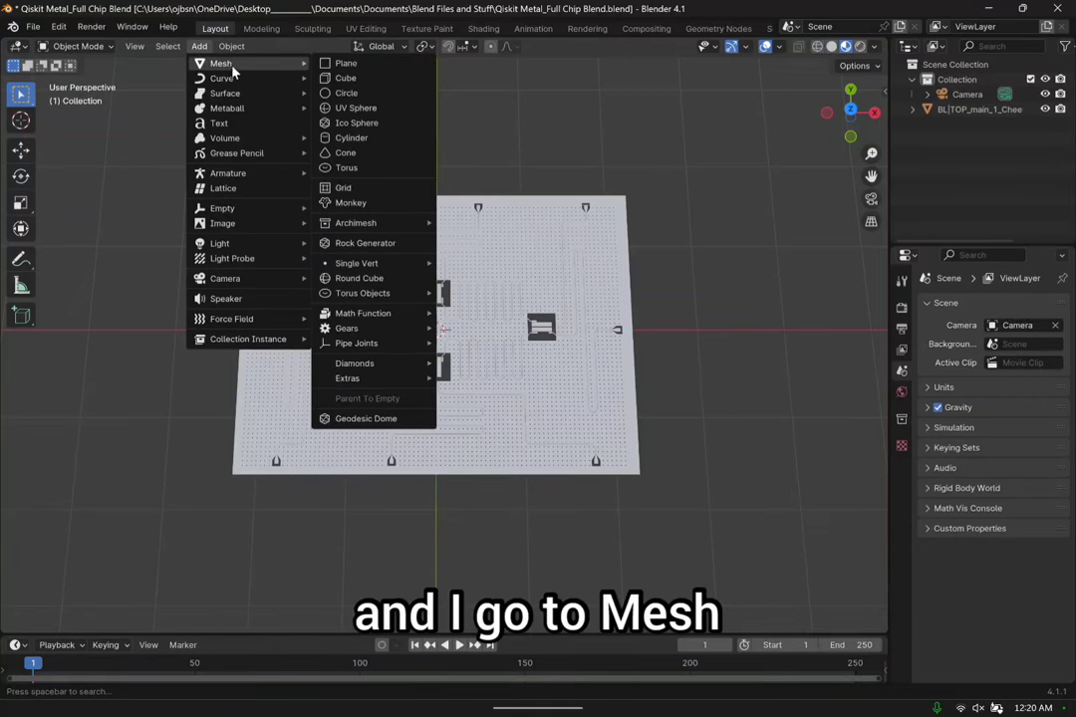
click(384, 138)
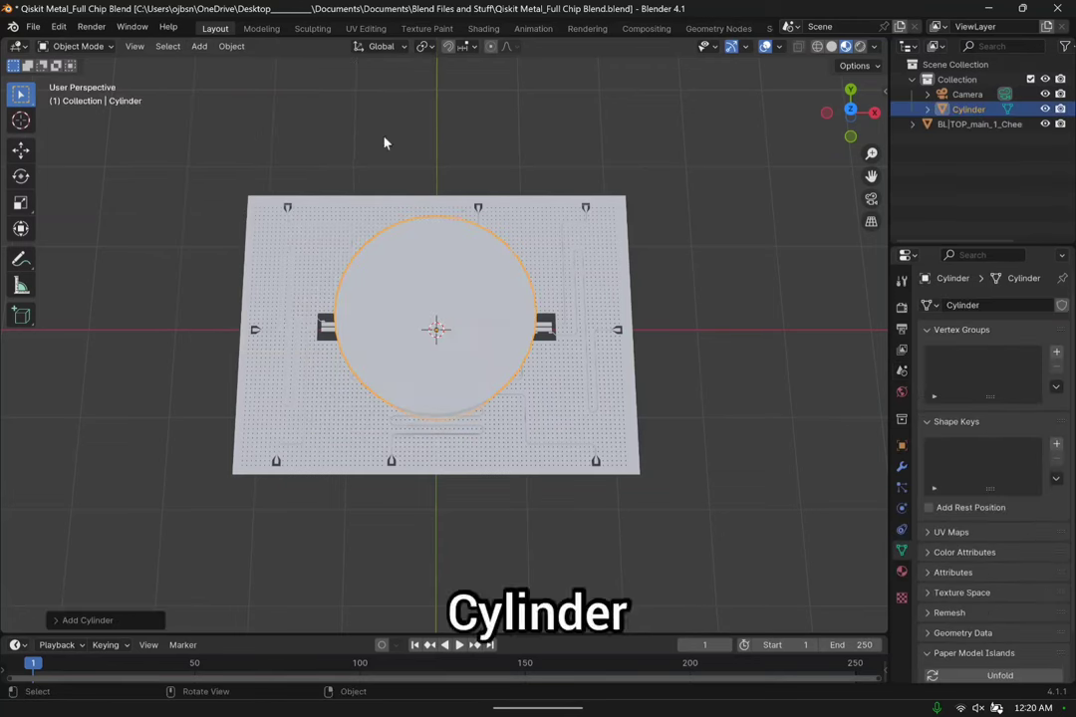
middle_drag(649, 293, 635, 267)
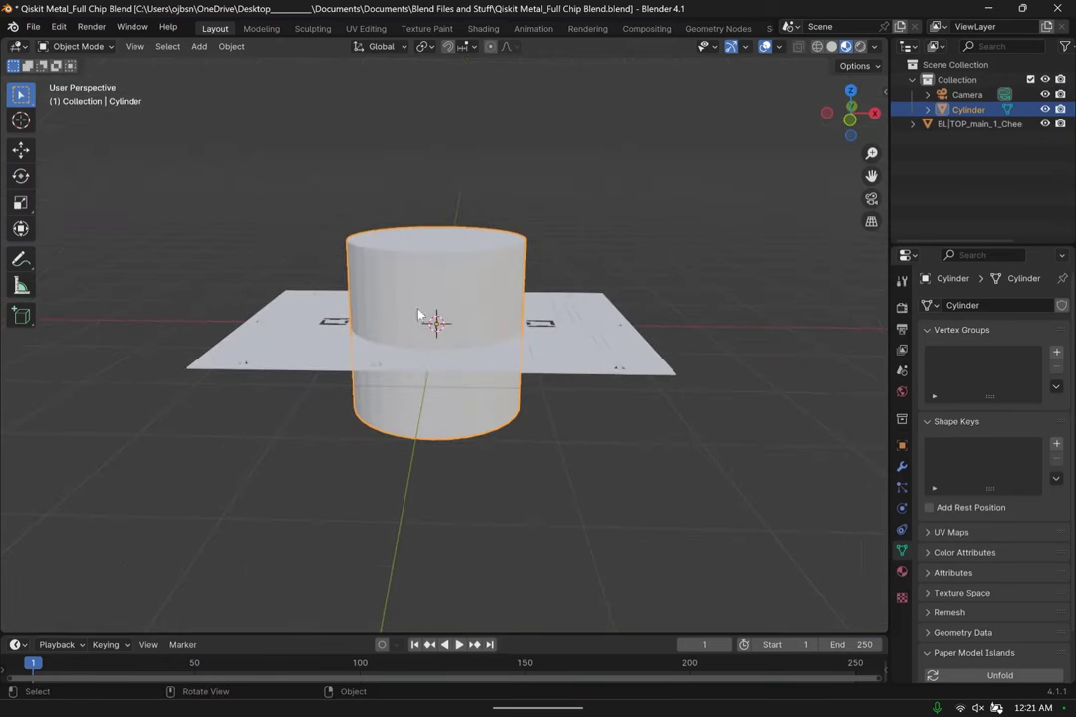
Raise the cylinder about 1.58 m along Z and show the Move panel values.
click(22, 150)
drag(436, 264, 437, 150)
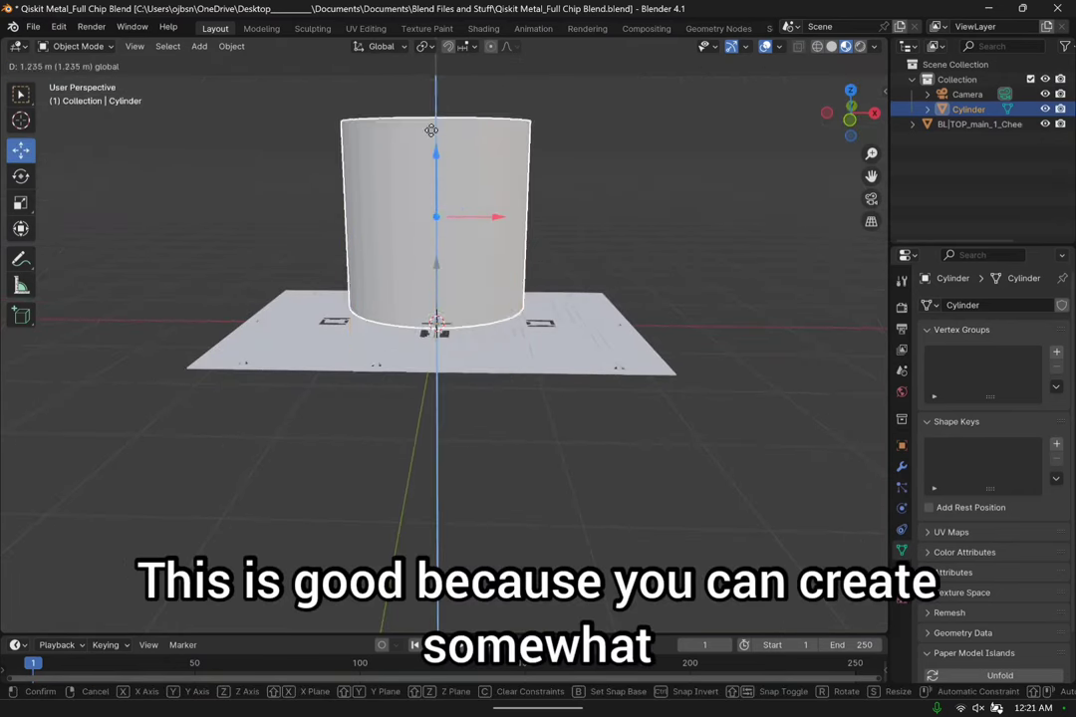
middle_drag(691, 259, 495, 272)
scroll(478, 286, up, 4)
click(62, 619)
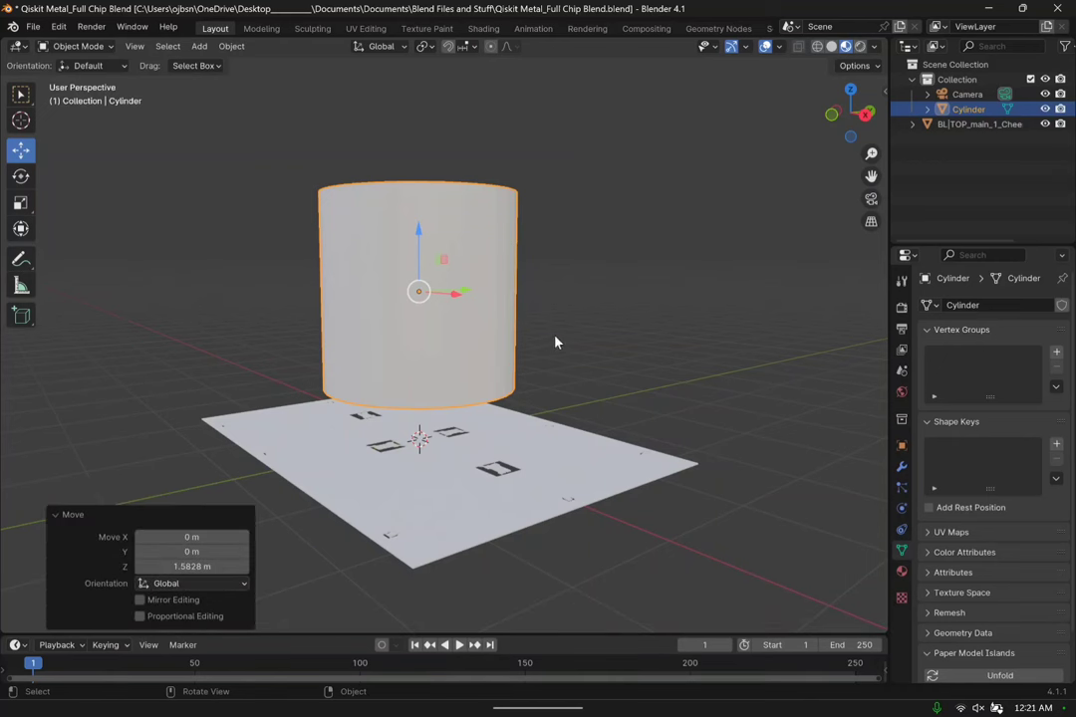
Undo the raised cylinder and add a fresh cylinder mesh in its place.
key(ctrl+z)
key(ctrl+z)
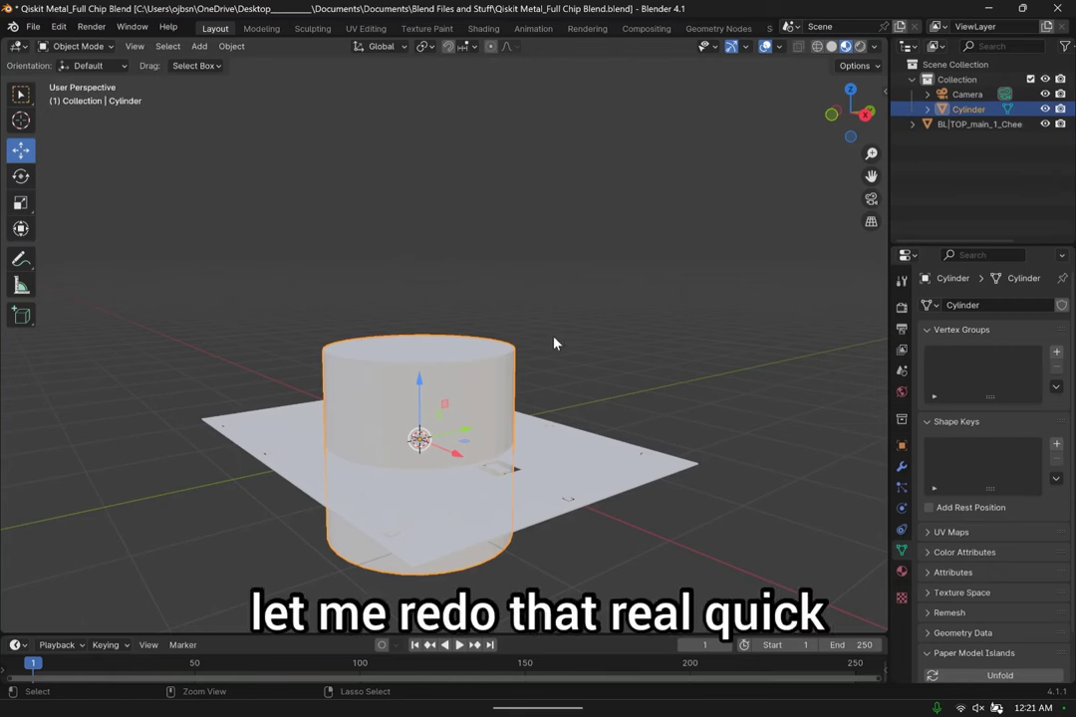
key(ctrl+z)
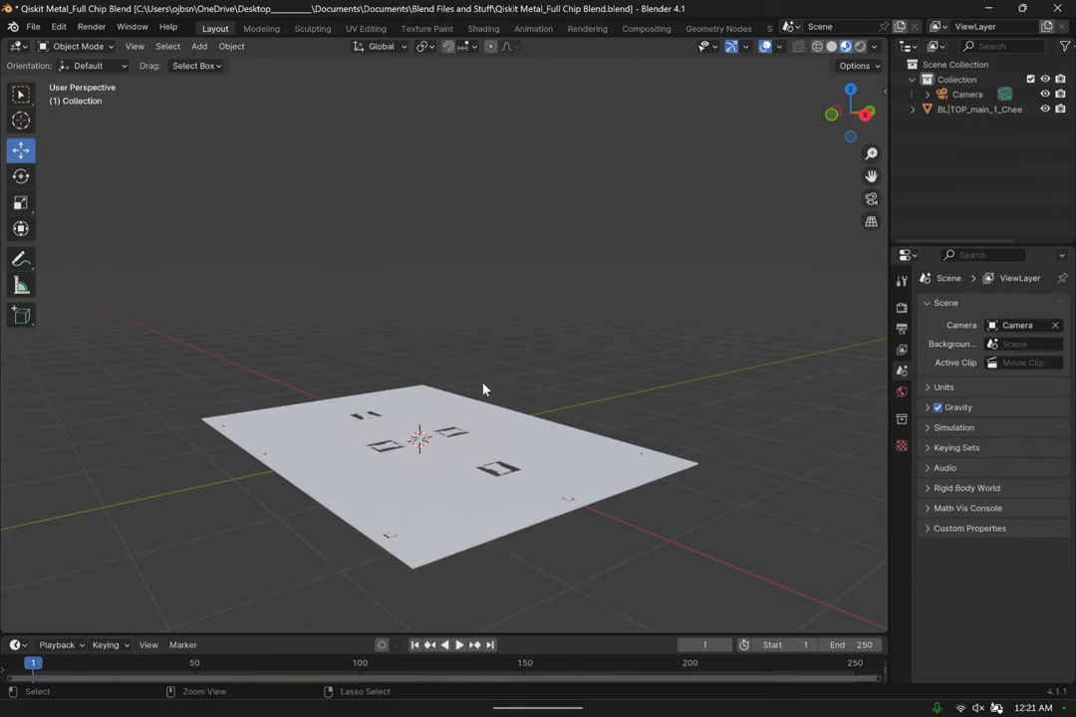
click(198, 46)
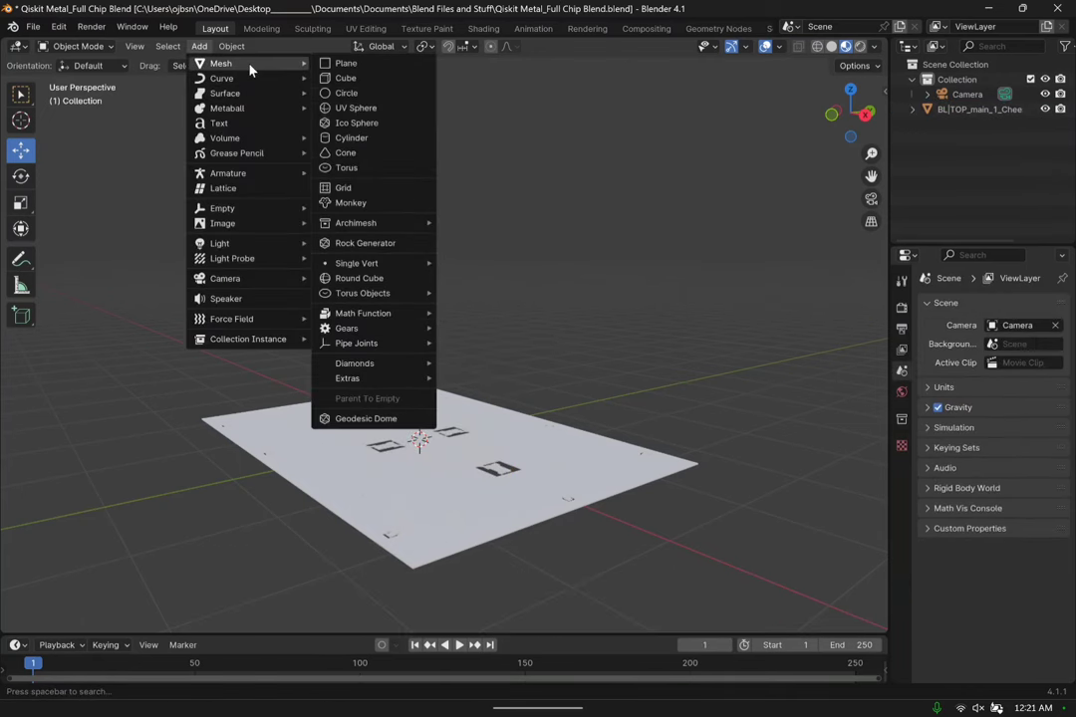
click(350, 137)
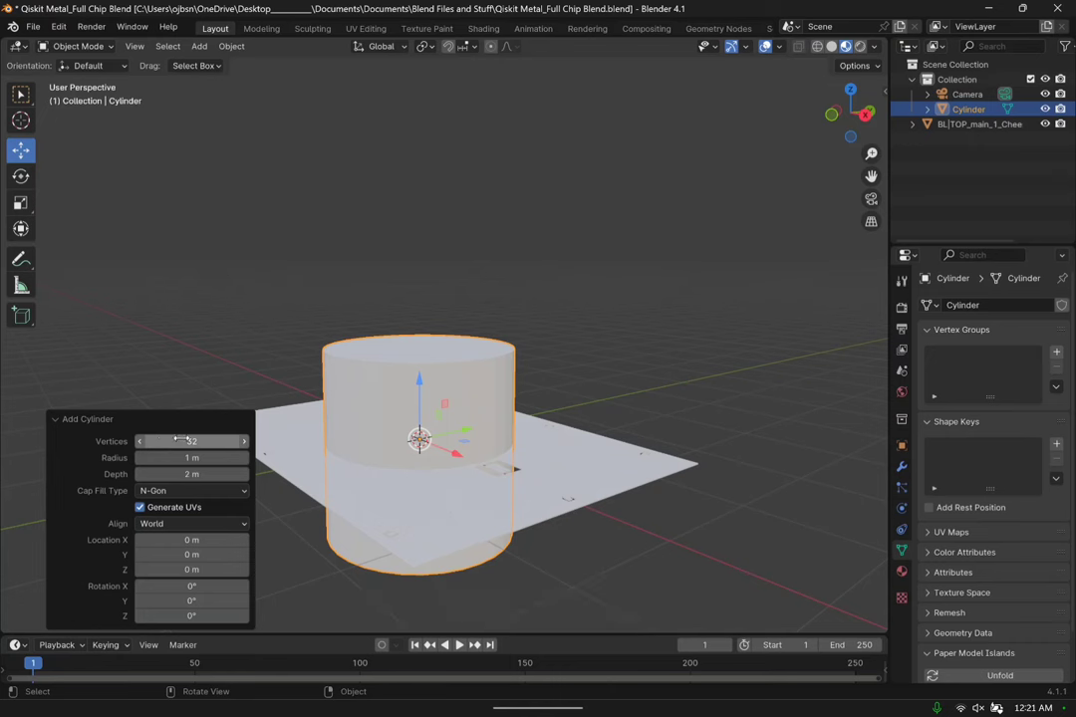
Set the new cylinder's vertex count to 200.
mouse_move(179, 440)
mouse_down()
mouse_move(198, 441)
mouse_move(168, 441)
mouse_up()
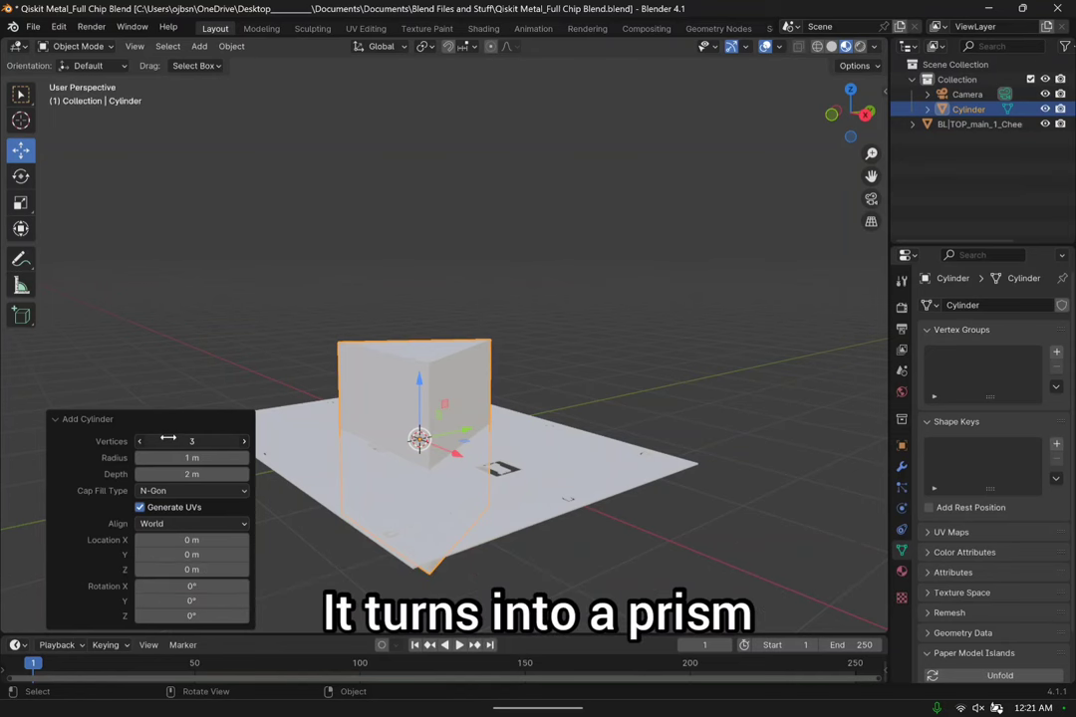
drag(167, 440, 195, 440)
click(195, 441)
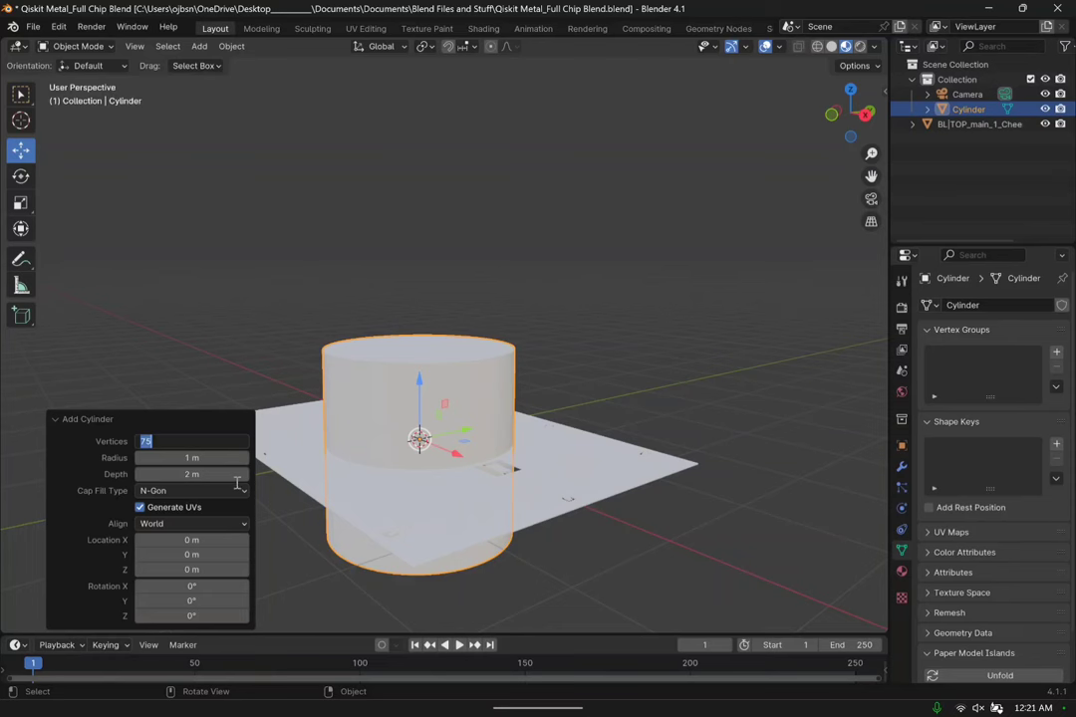
text(200)
key(Return)
middle_drag(468, 478, 554, 435)
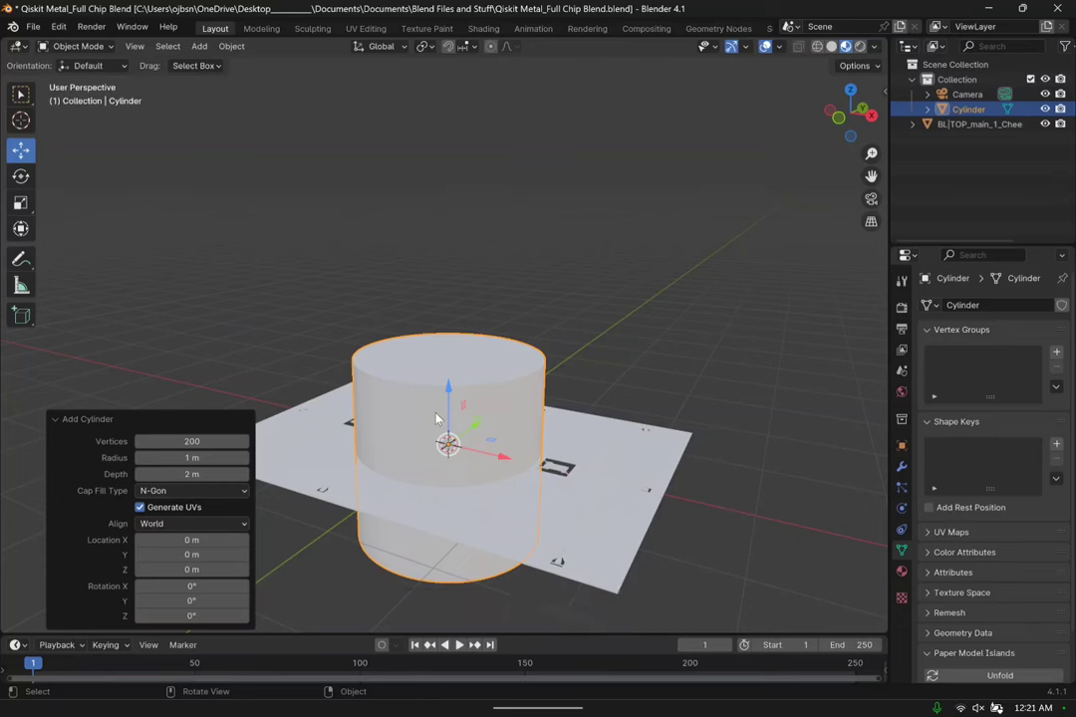
Lift the 200-vertex cylinder 1.3184 m along Z so it floats above the chip.
middle_drag(555, 400, 468, 446)
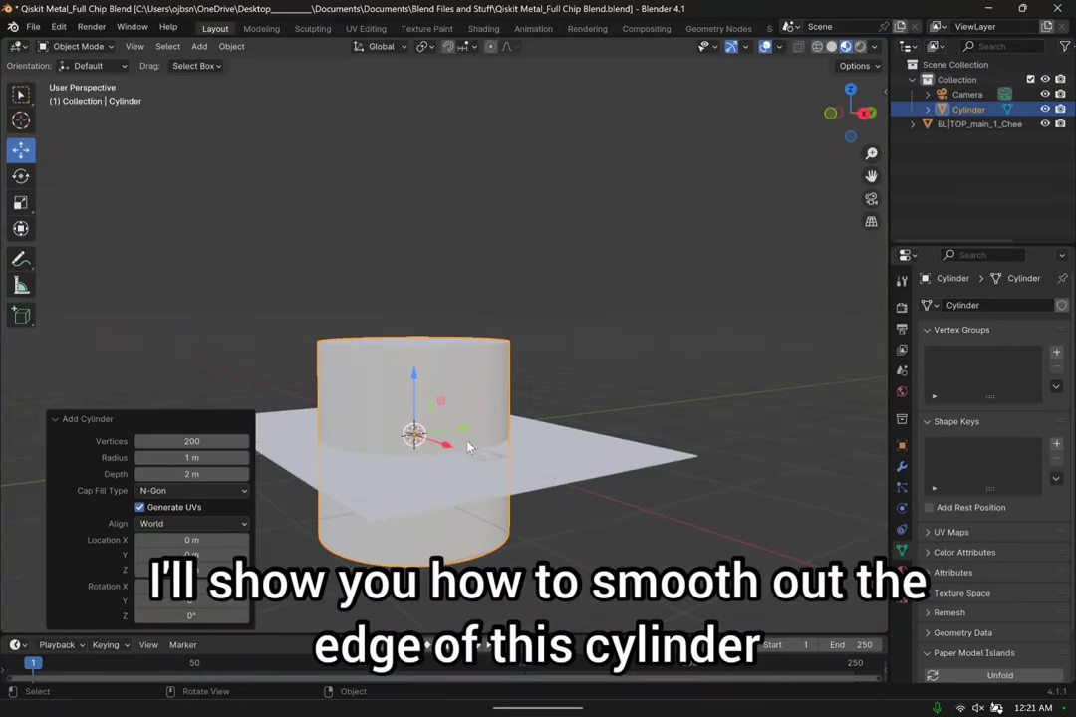
drag(414, 381, 429, 152)
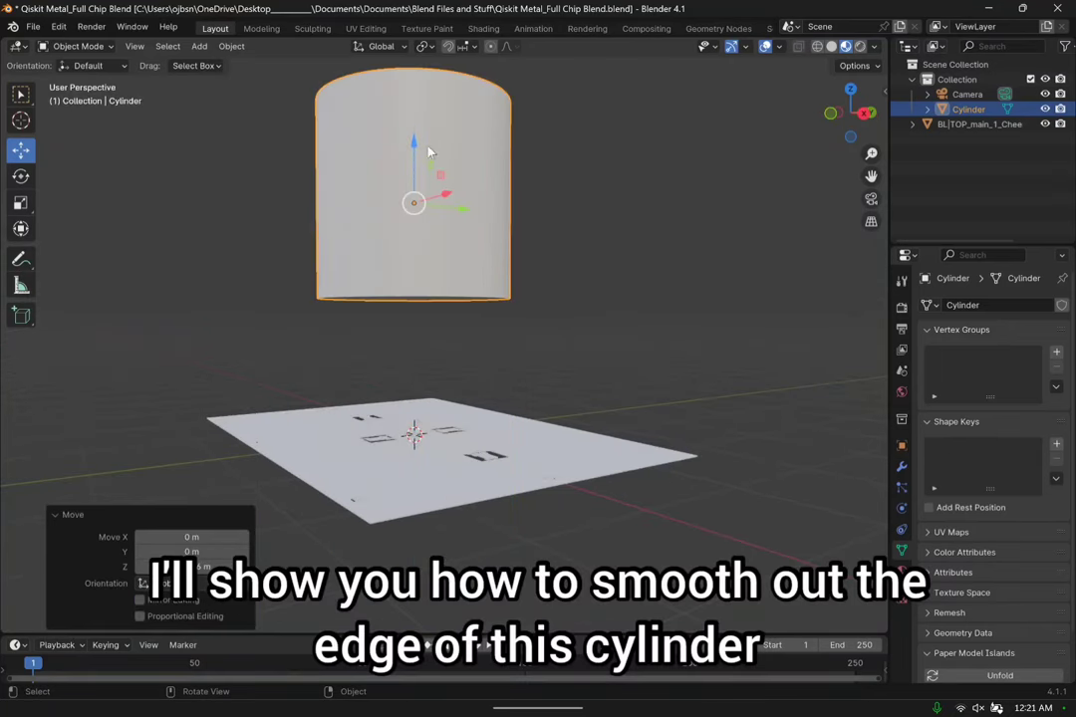
click(180, 357)
middle_drag(332, 356, 473, 278)
click(473, 278)
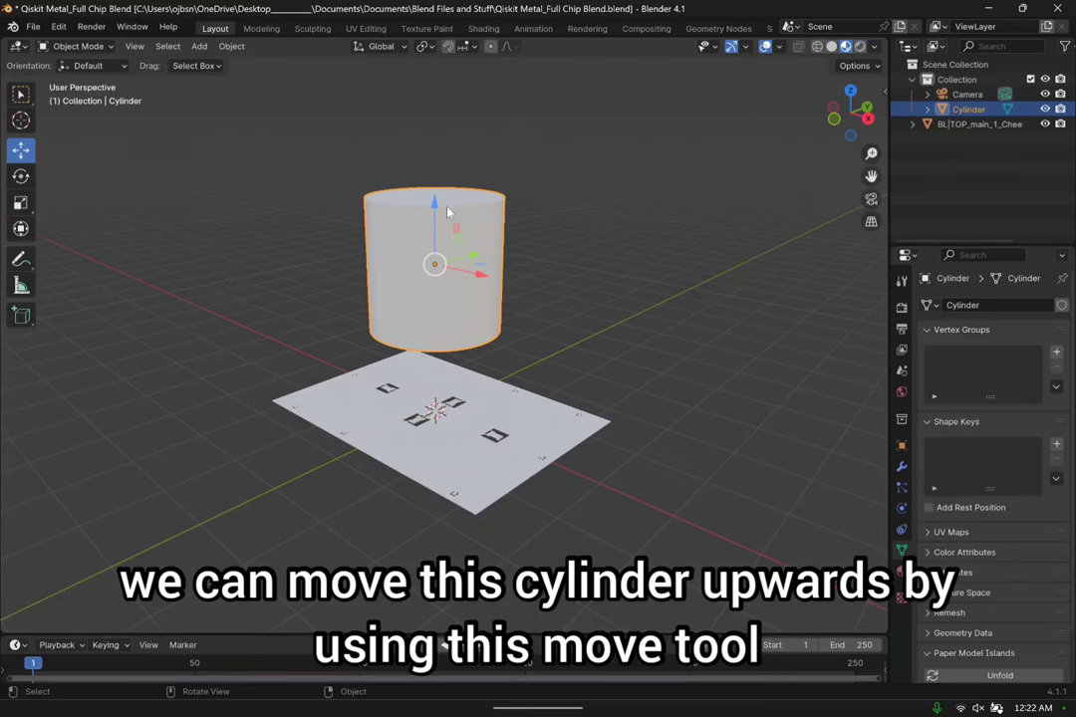
drag(448, 213, 439, 112)
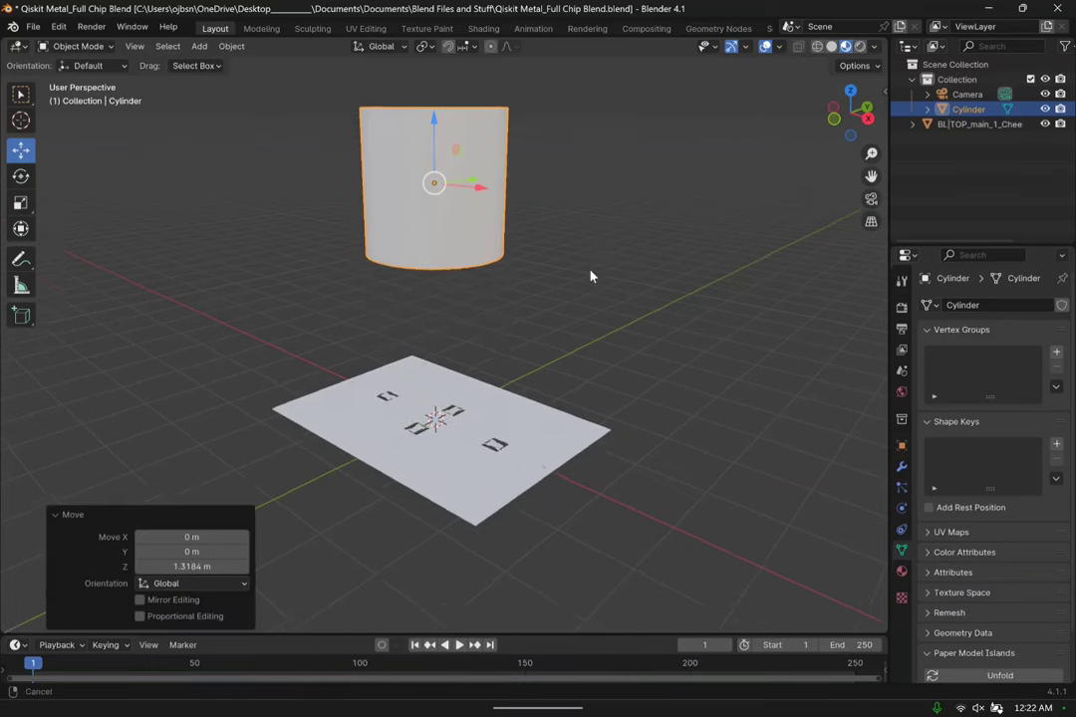
middle_drag(589, 276, 568, 339)
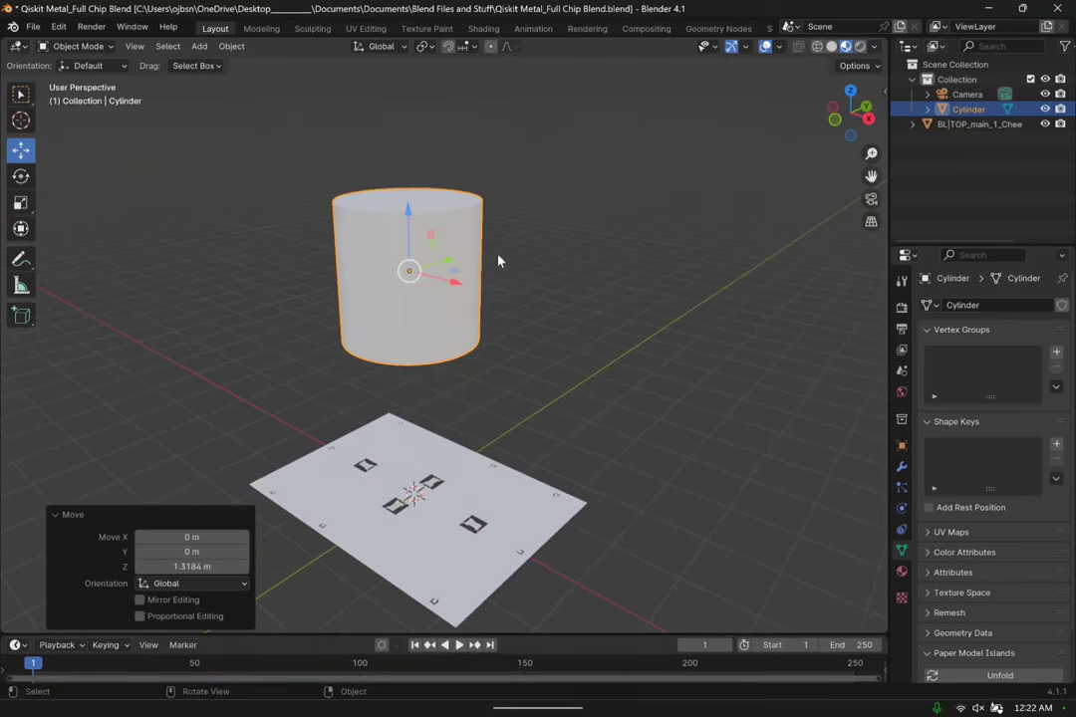
click(543, 223)
click(476, 231)
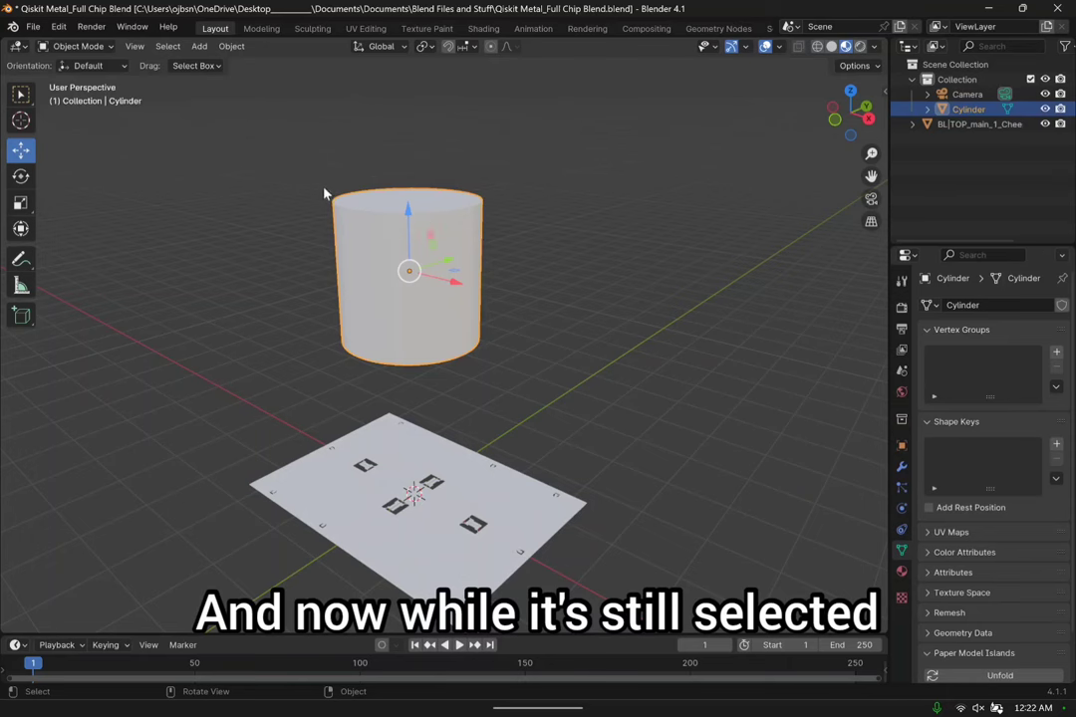
click(80, 45)
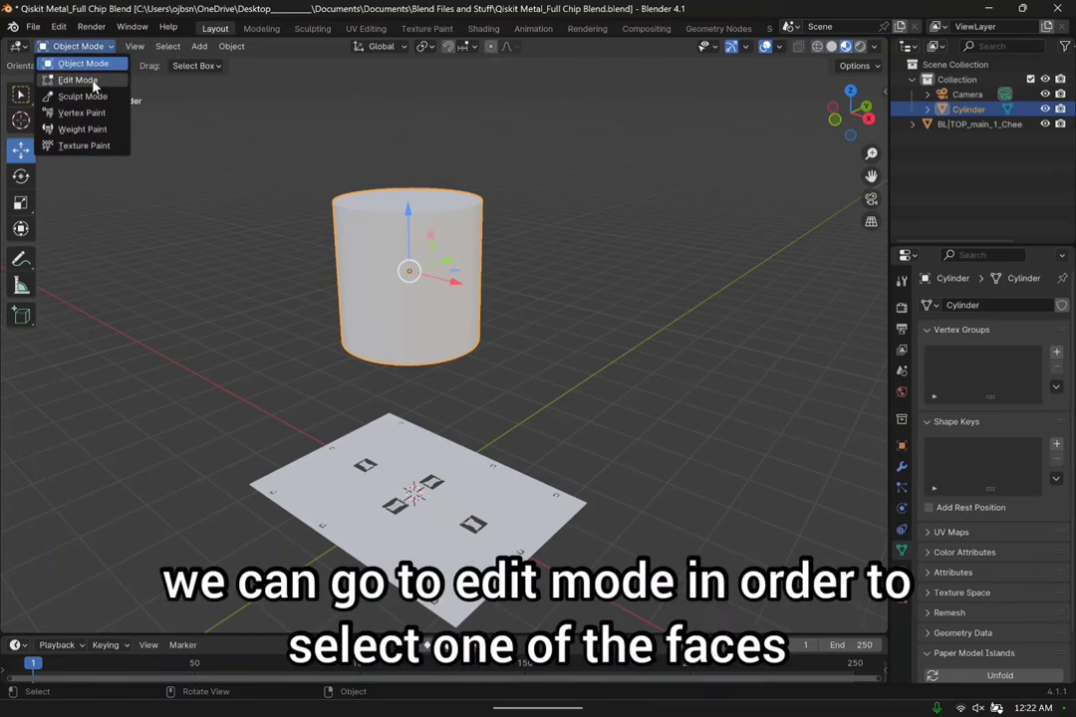
Enter Edit Mode and select only the cylinder's top face in Face select mode.
click(80, 80)
middle_drag(291, 164, 387, 341)
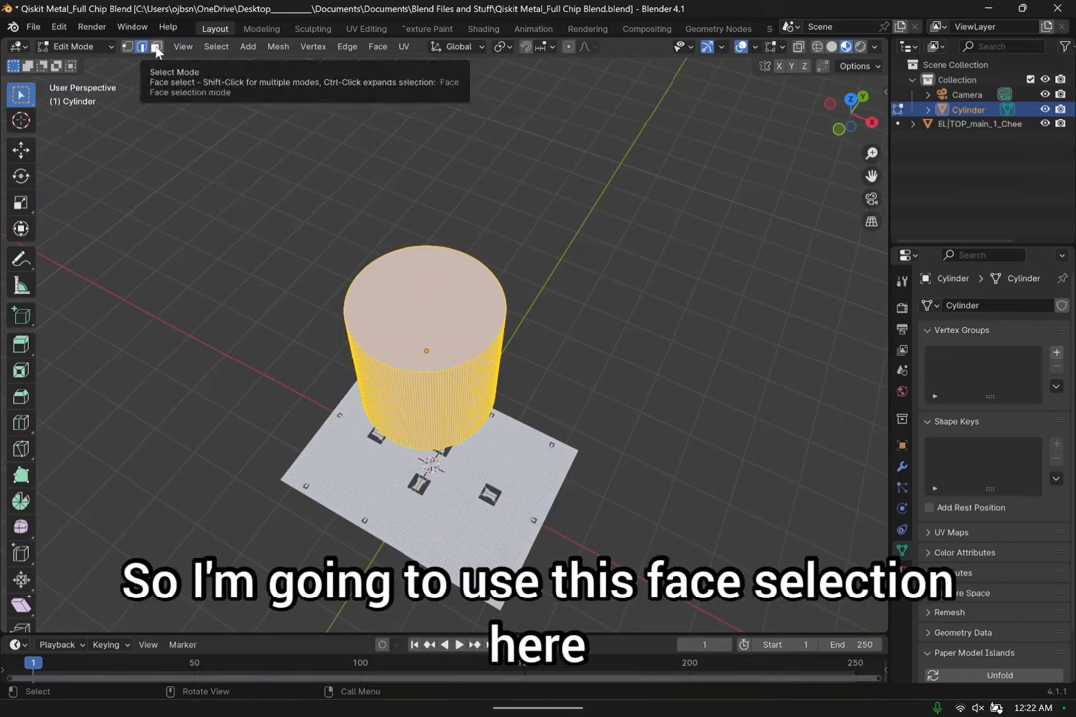
click(156, 48)
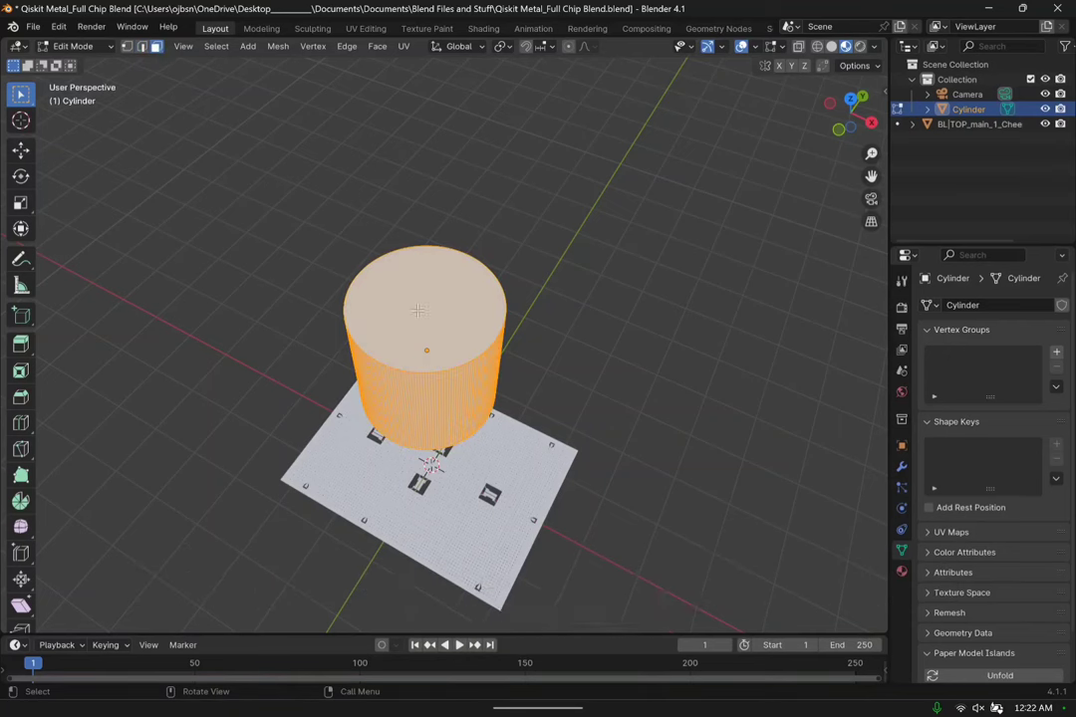
click(423, 297)
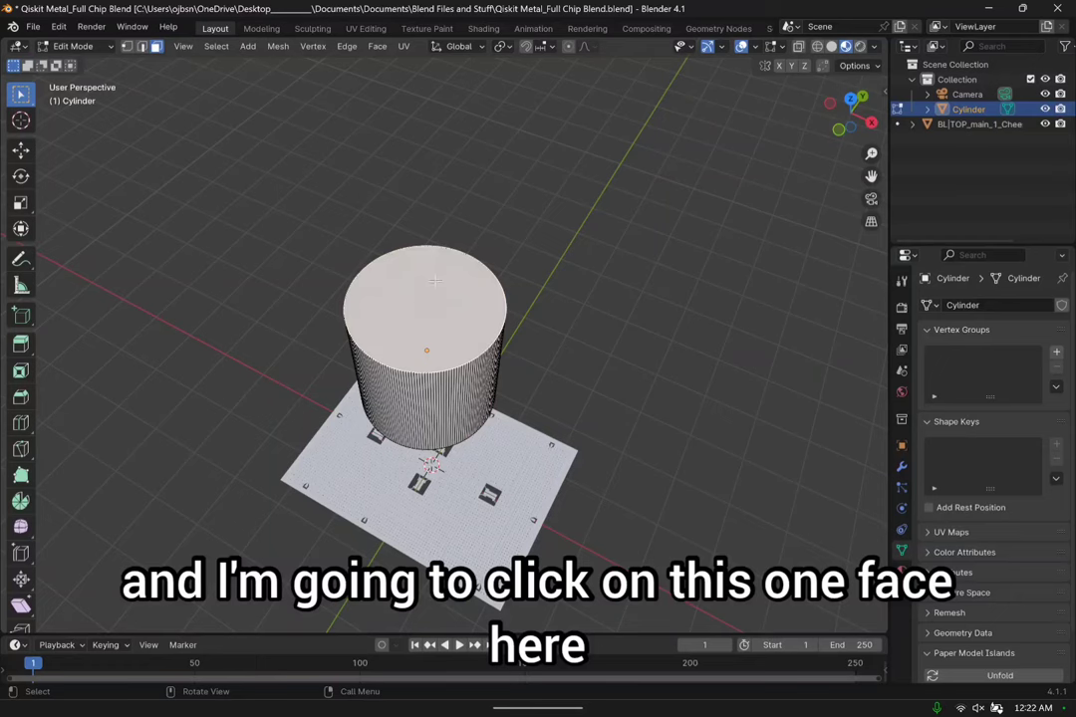
Push the top face down 1.9069 m along Z, flattening the cylinder into a disc.
middle_drag(575, 310, 493, 200)
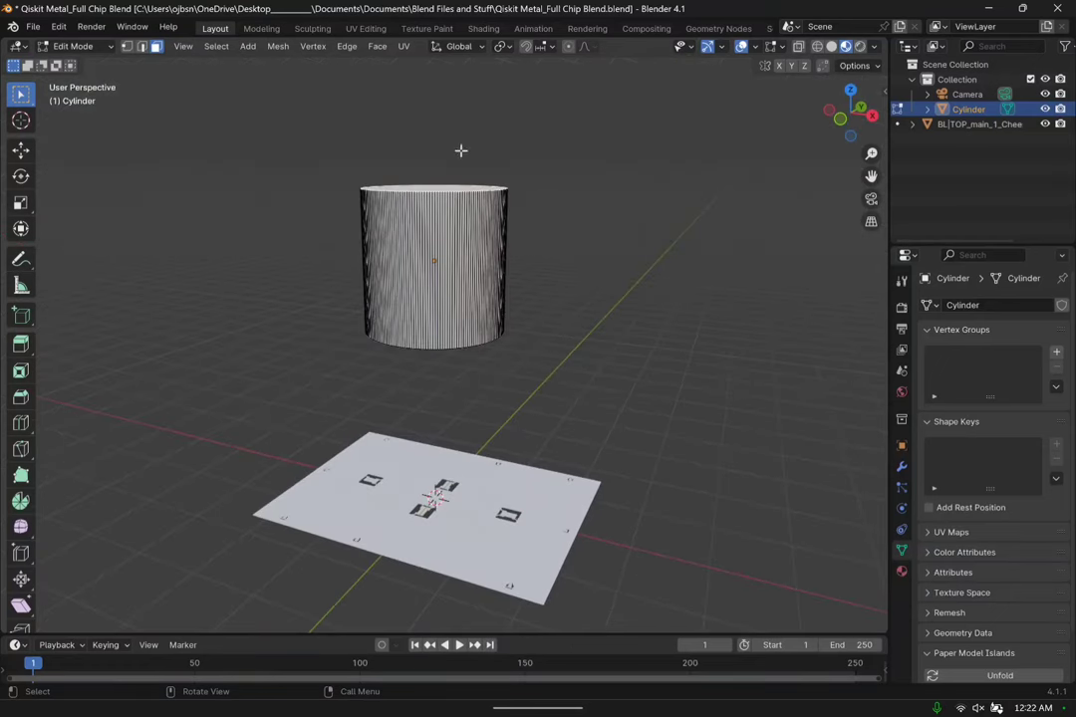
click(21, 149)
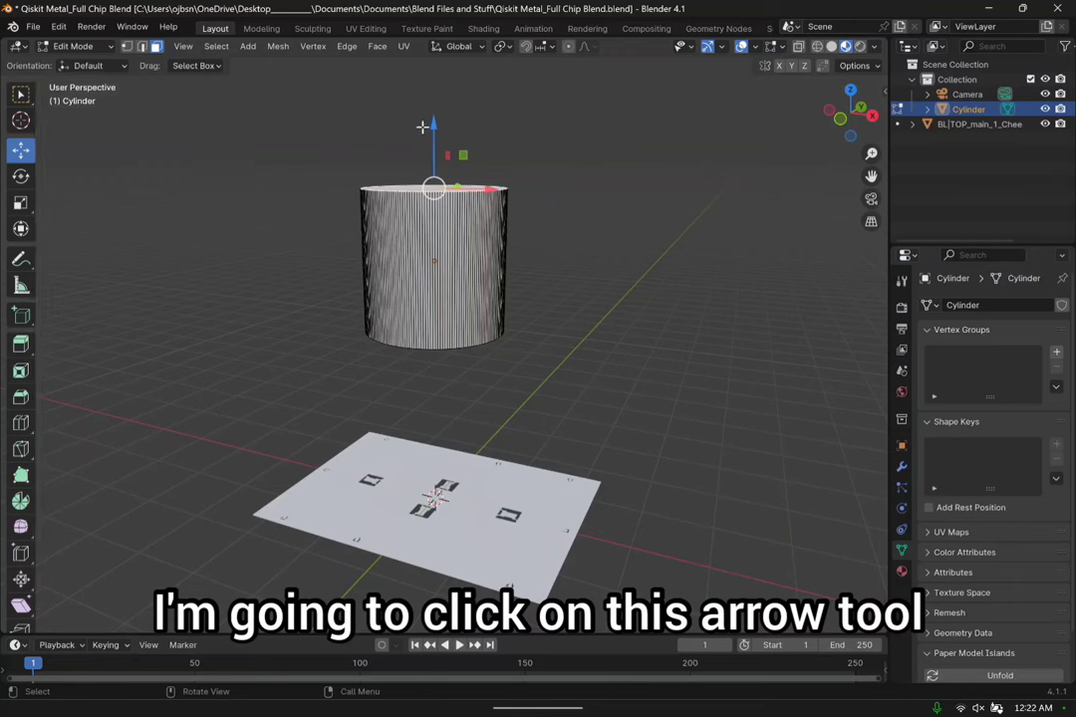
drag(434, 126, 456, 255)
middle_drag(584, 331, 462, 406)
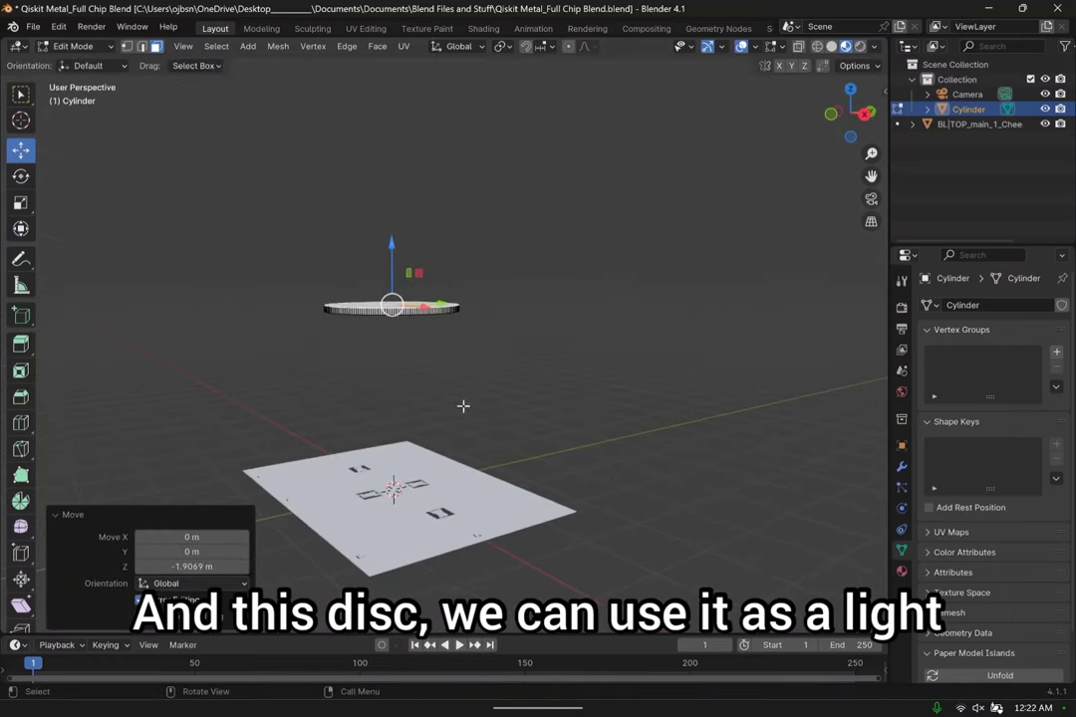
middle_drag(289, 310, 576, 346)
click(76, 46)
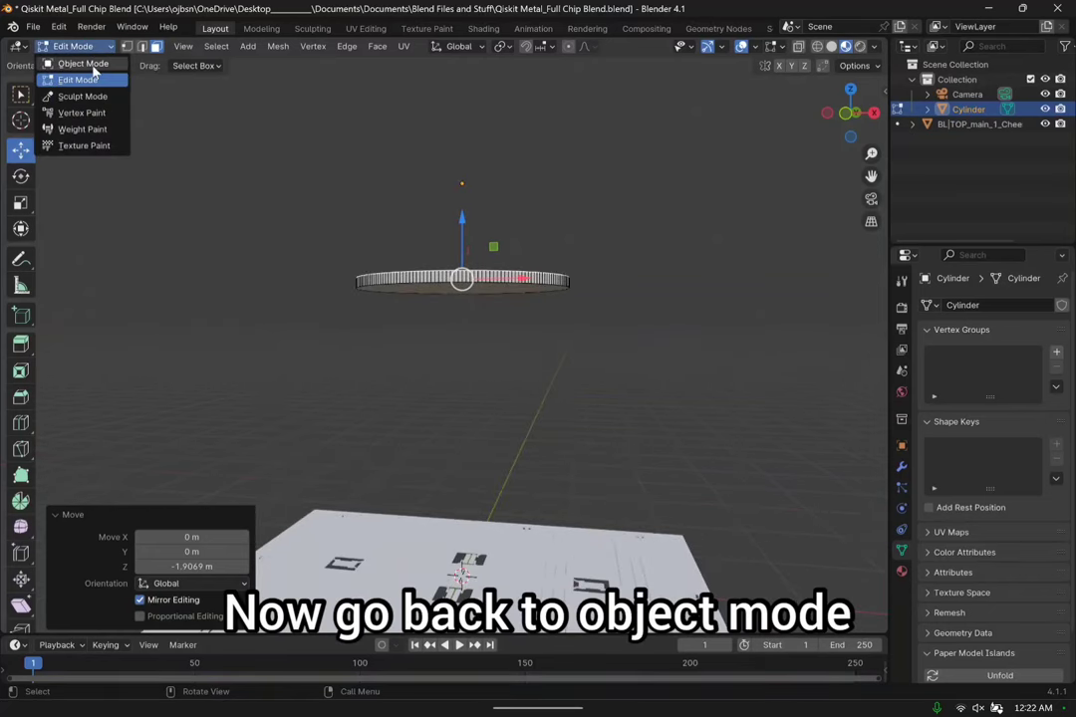
Return to Object Mode and set the disc's origin to its volume centre of mass.
click(87, 64)
middle_drag(711, 276, 531, 283)
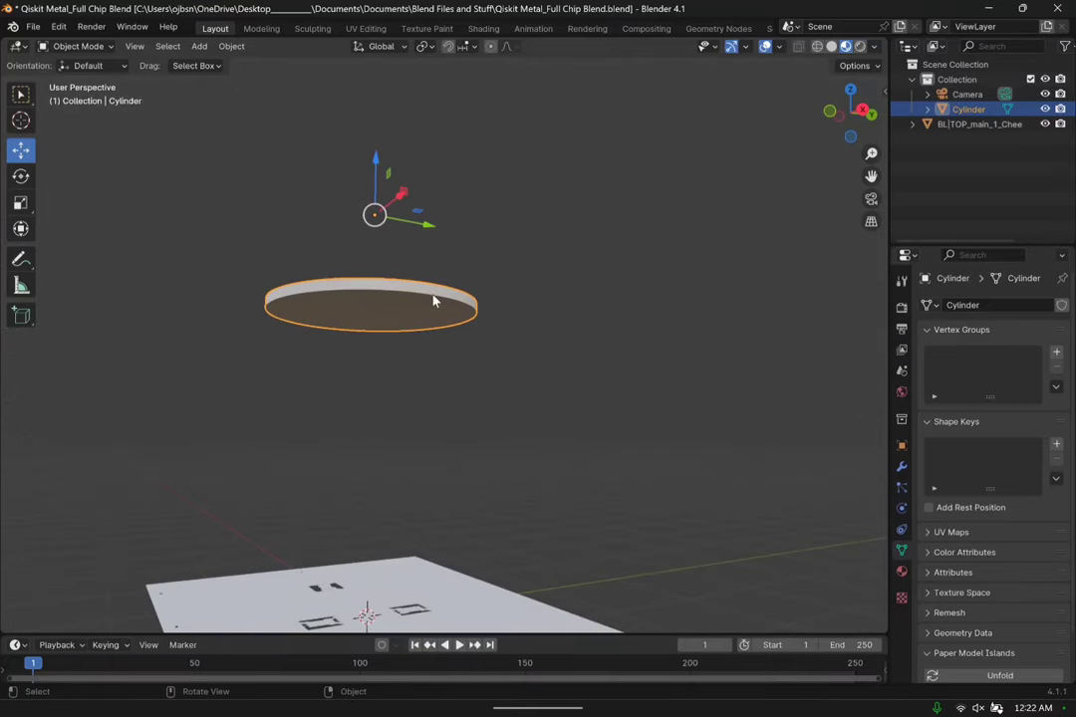
click(230, 45)
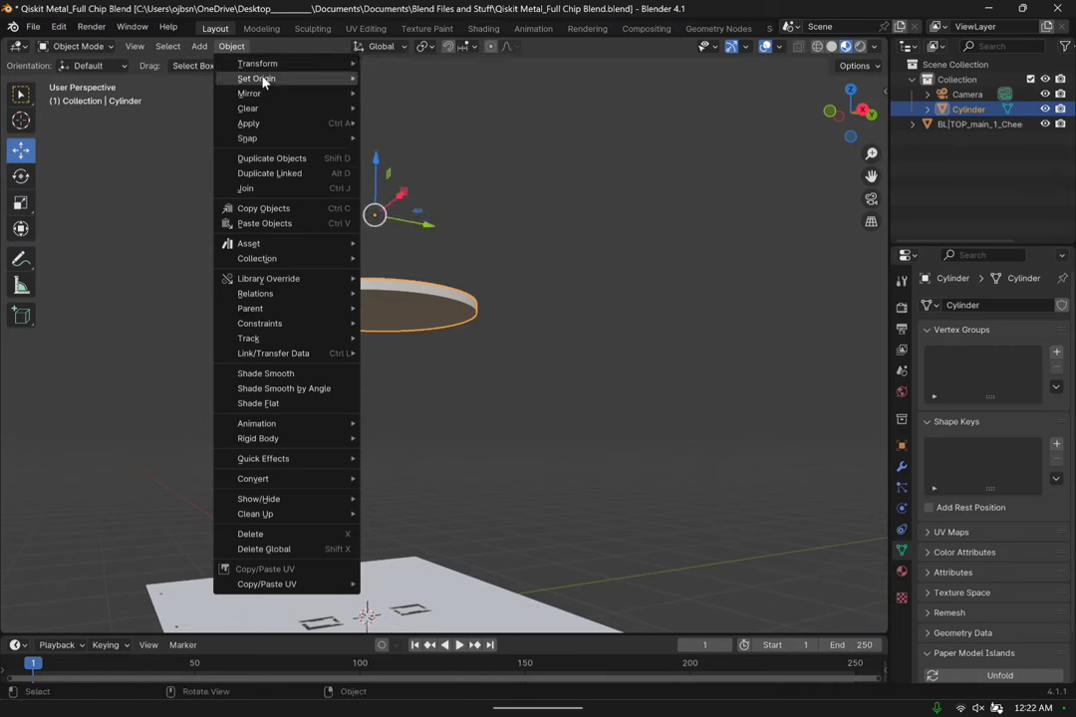
mouse_move(264, 80)
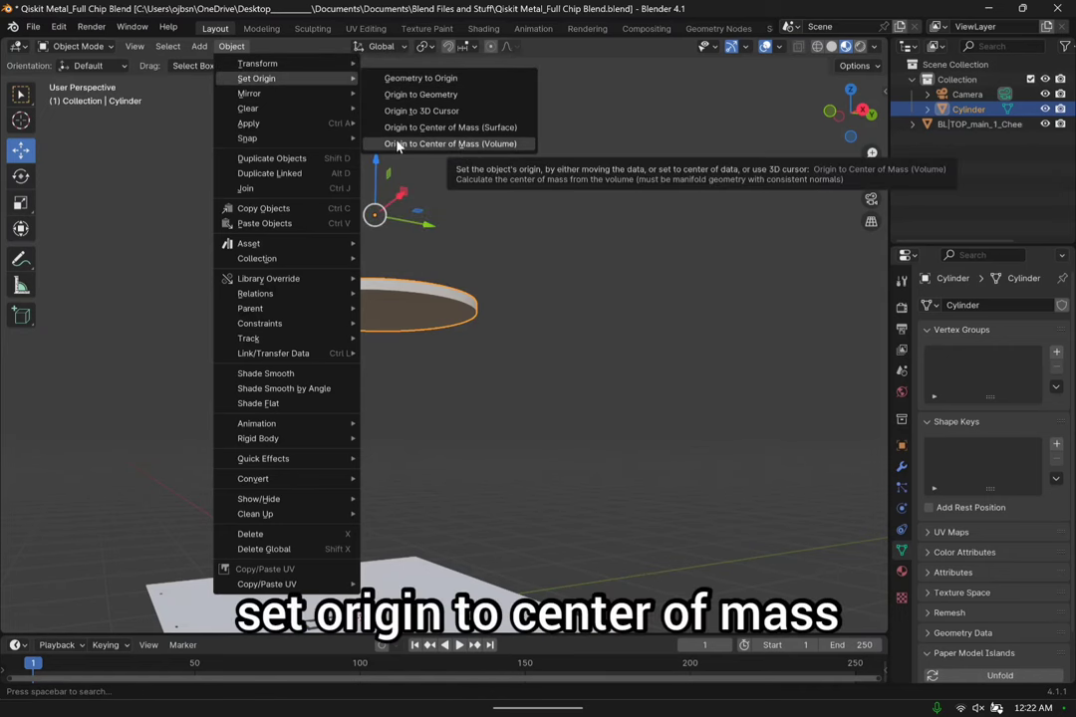
click(450, 143)
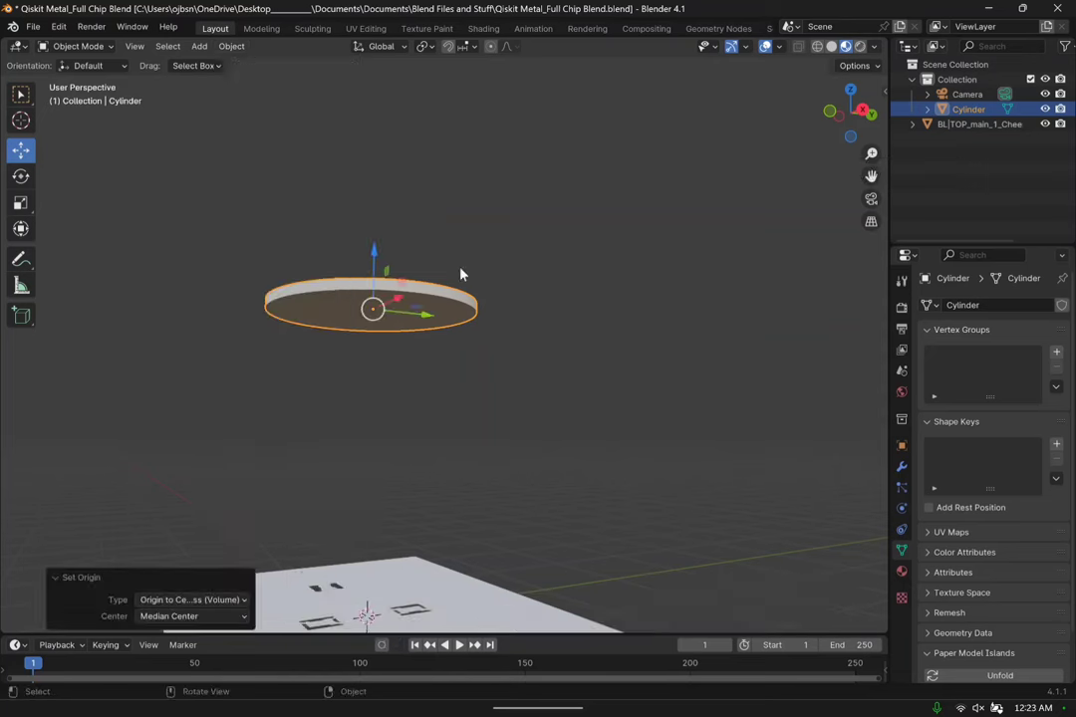
Copy and paste the disc to create the duplicate Cylinder.001.
middle_drag(461, 271, 352, 389)
scroll(351, 390, up, 3)
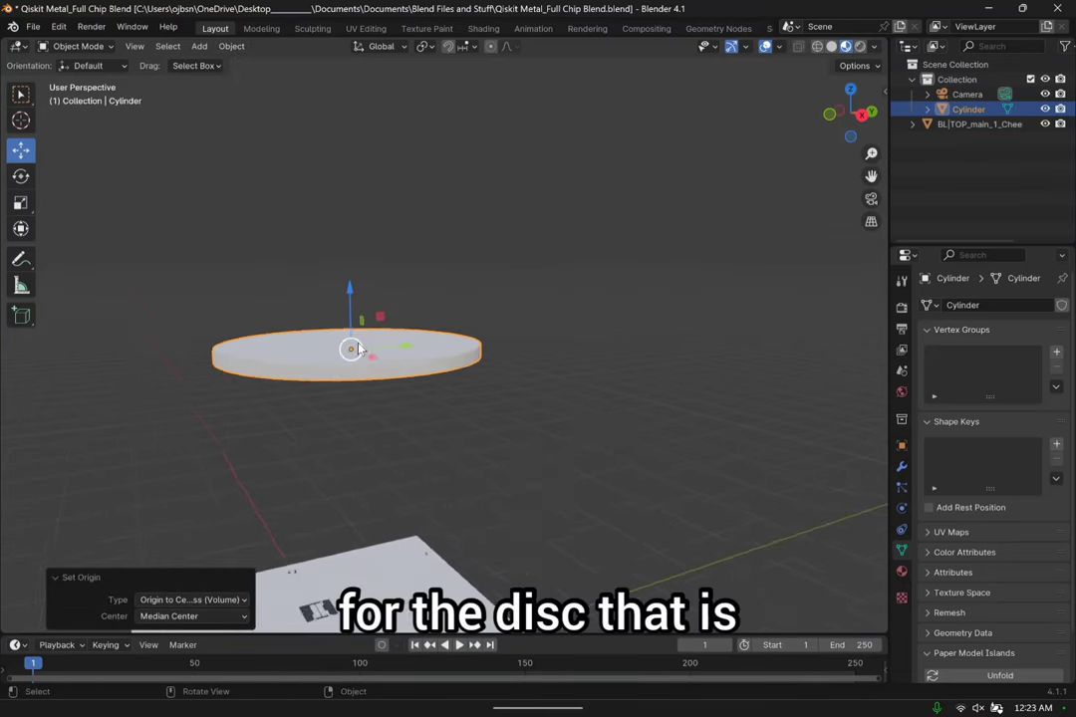
middle_drag(512, 313, 516, 286)
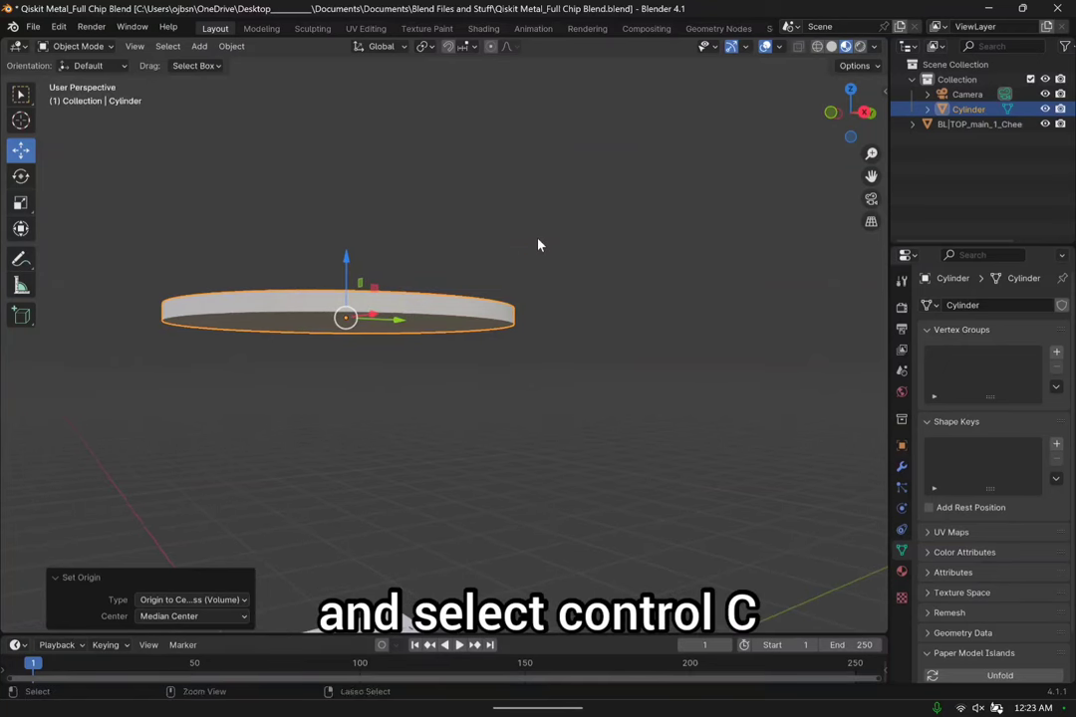
key(ctrl+c)
key(ctrl+v)
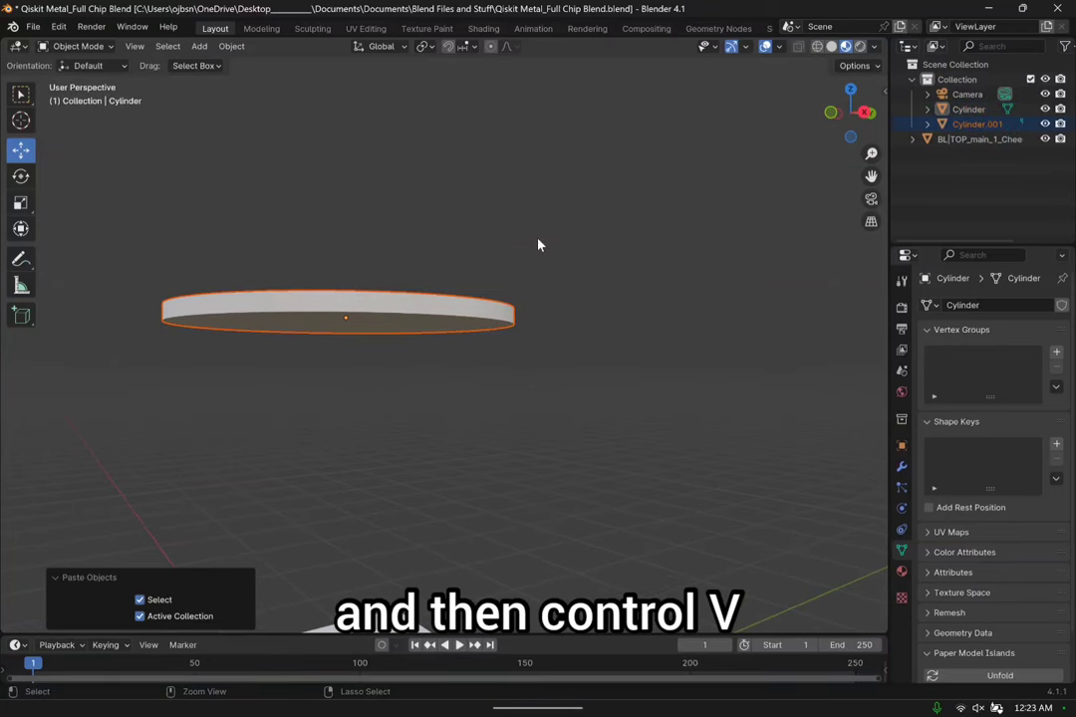
Raise the pasted disk Cylinder.001 along Z so it sits above the original.
click(22, 152)
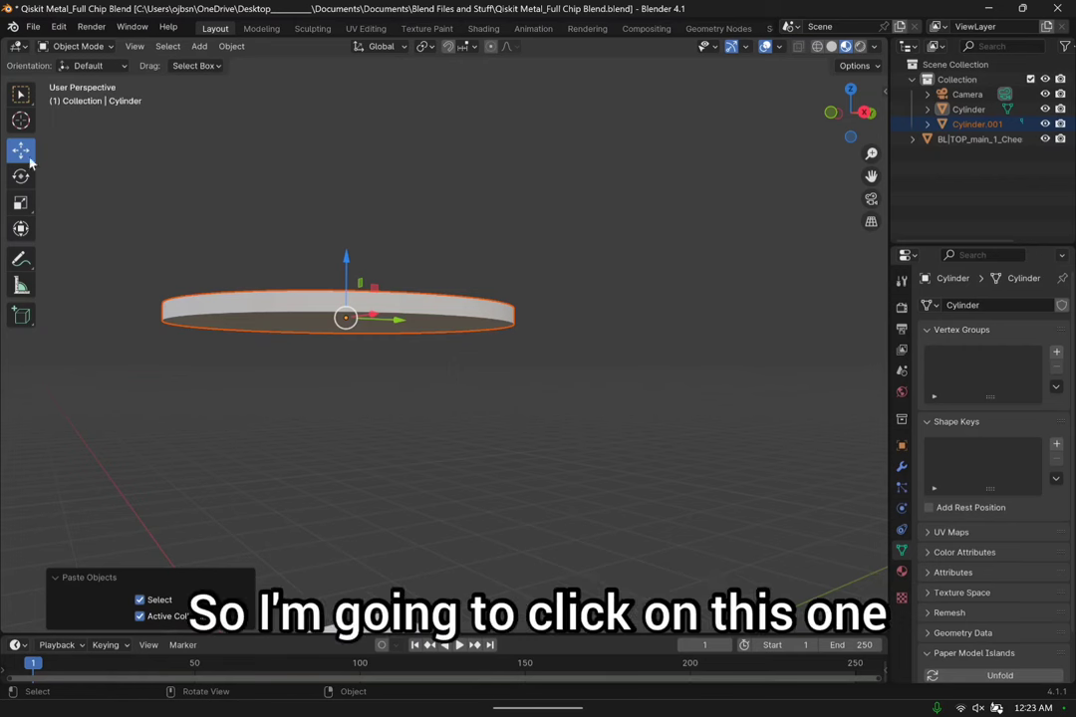
drag(345, 261, 356, 205)
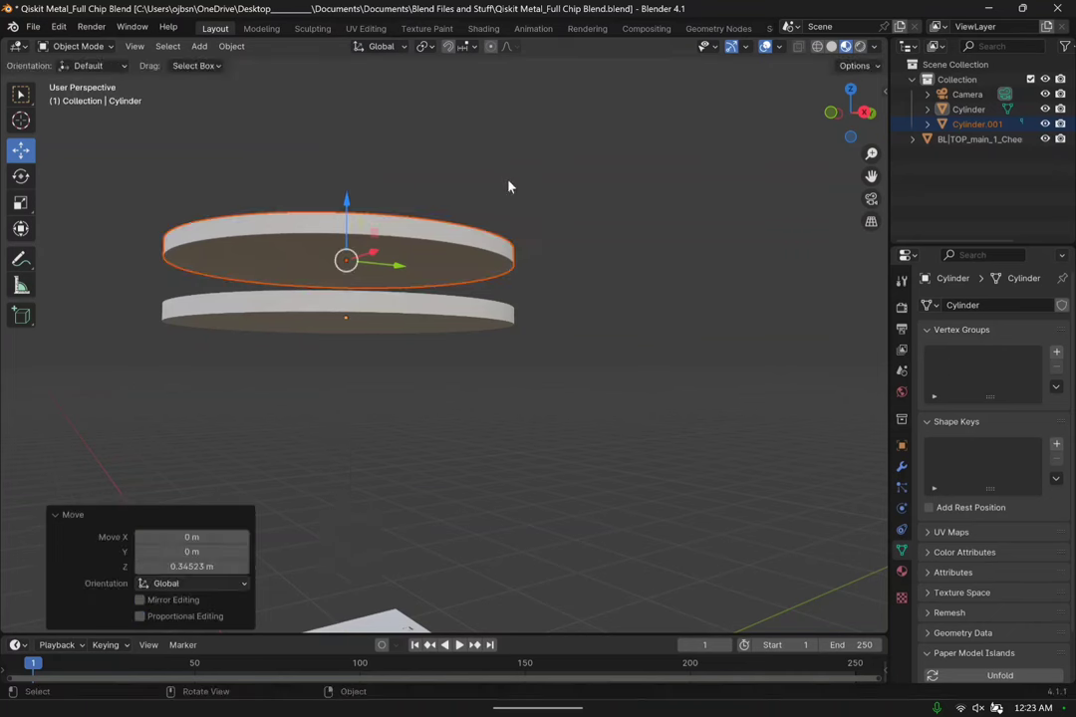
click(564, 234)
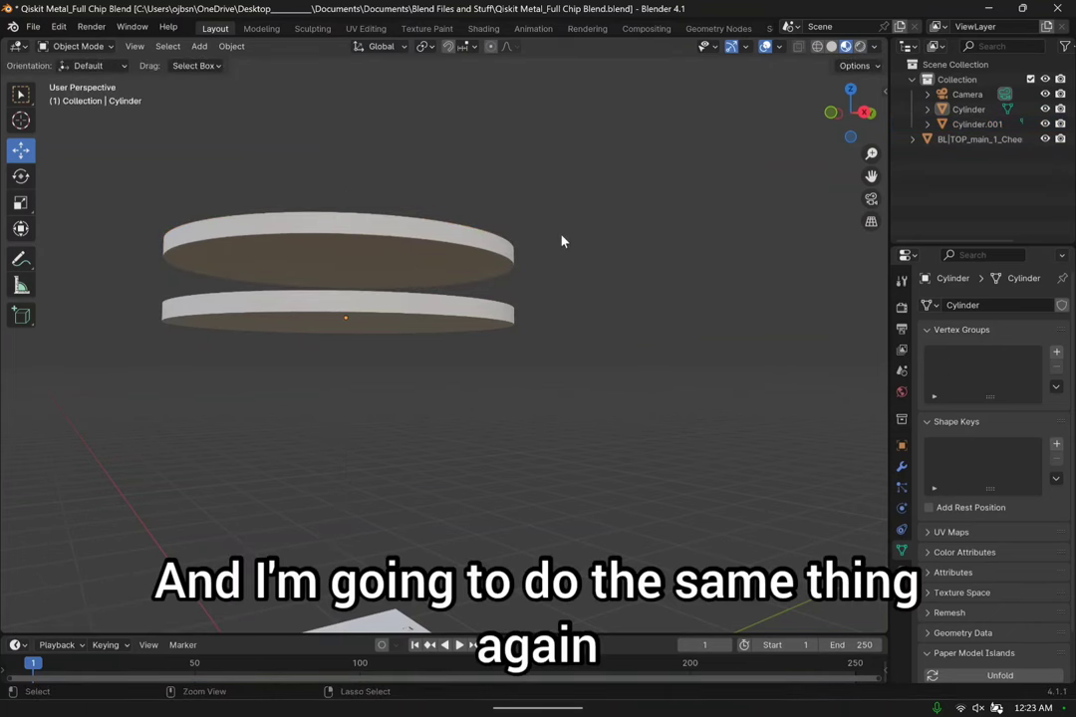
Paste Cylinder.002, lift it 0.88 m, then drag it aside to Y 4.0965 m, Z -0.9717 m.
key(ctrl+v)
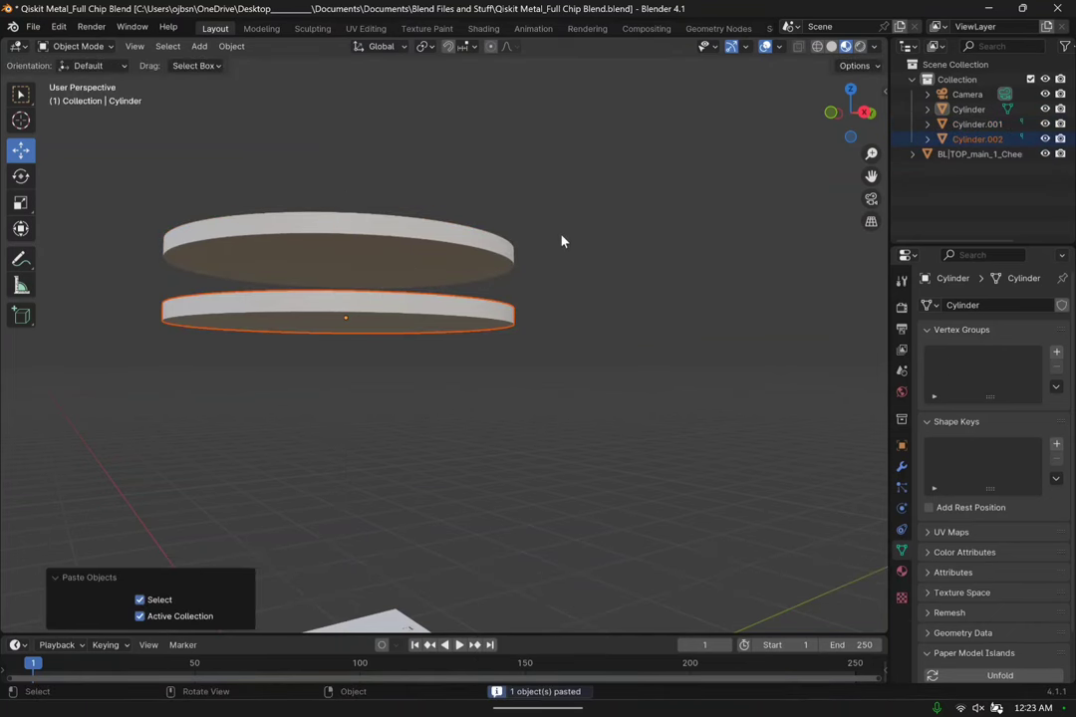
click(20, 149)
drag(344, 254, 356, 110)
scroll(603, 207, down, 5)
middle_drag(619, 236, 545, 260)
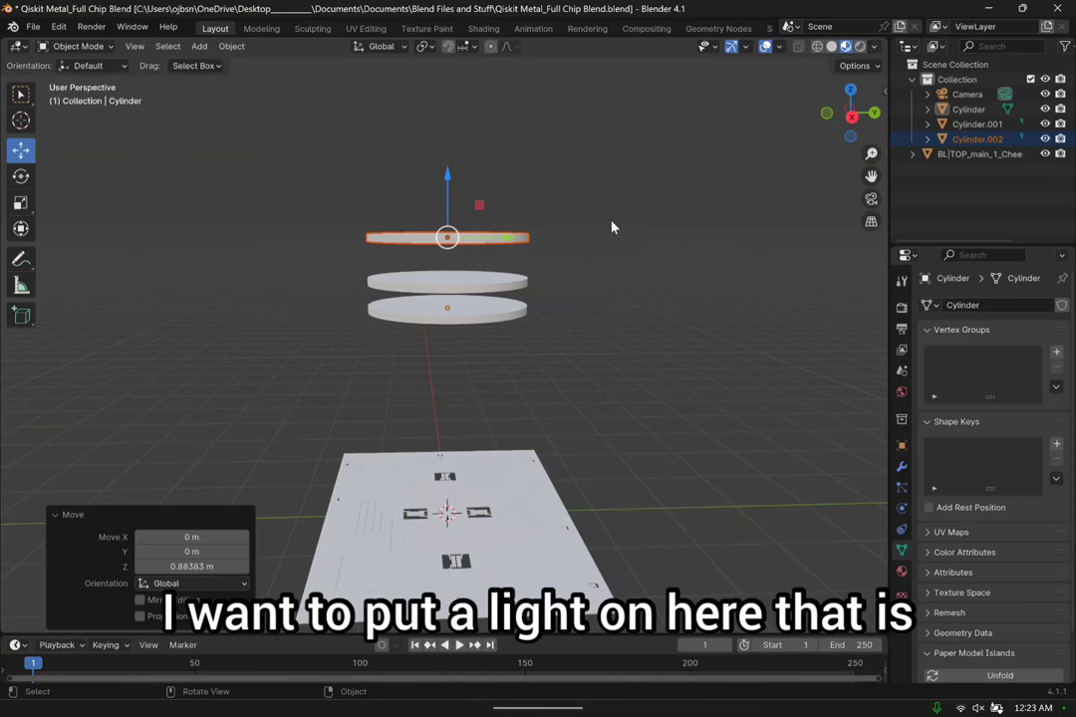
middle_drag(605, 226, 532, 216)
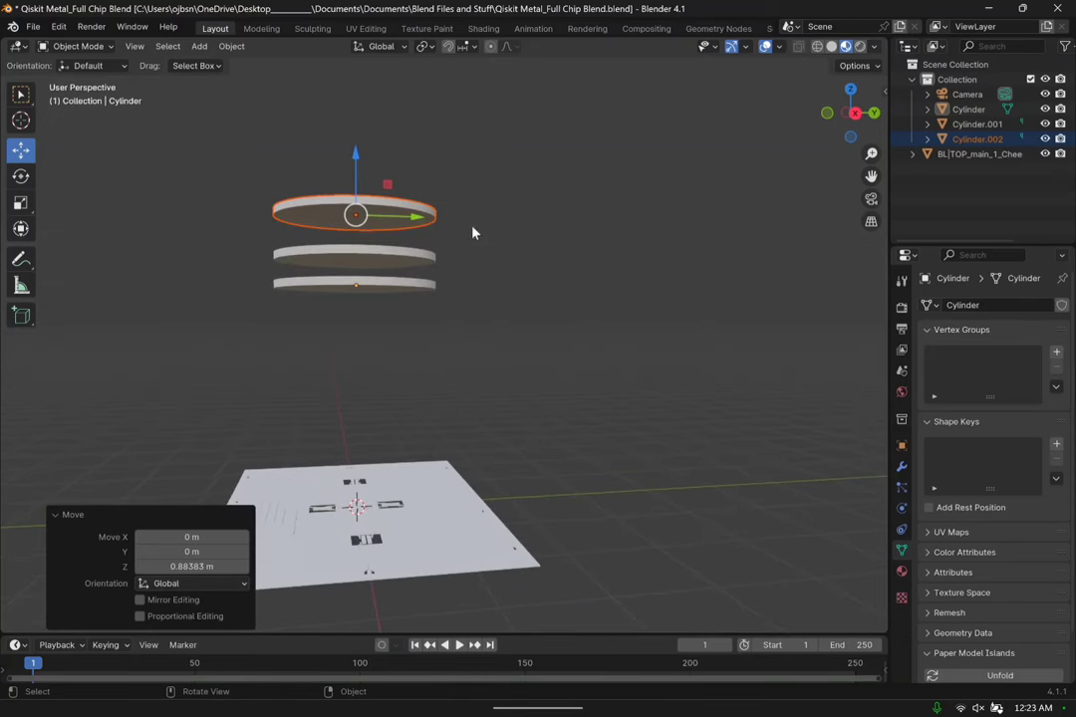
middle_drag(356, 179, 589, 218)
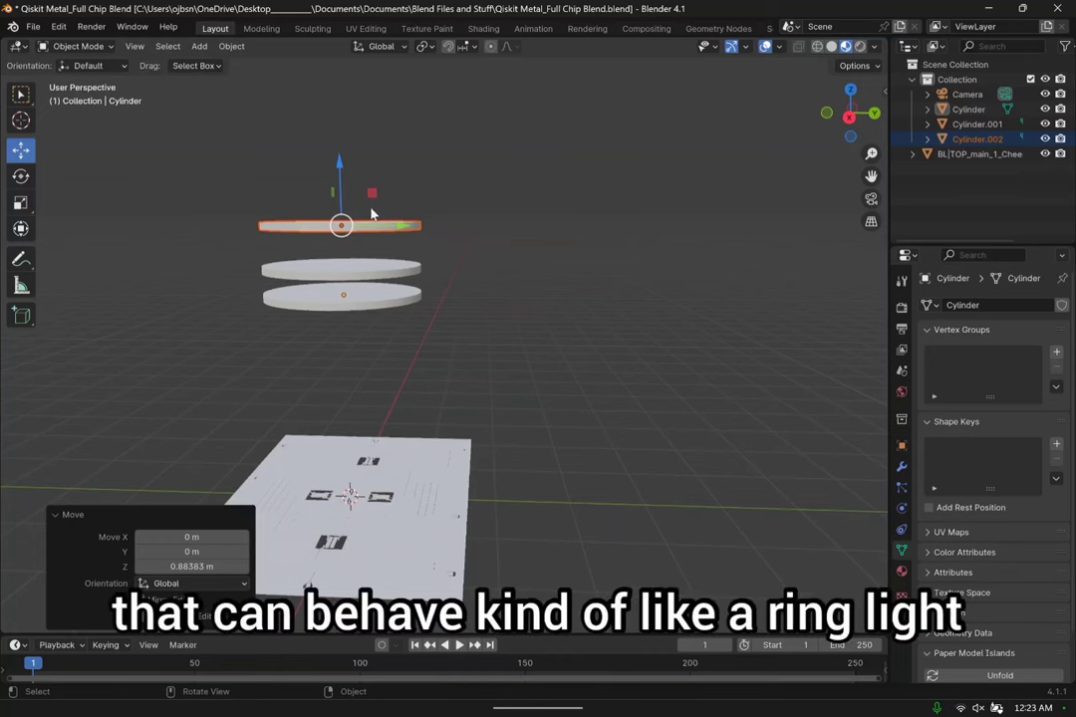
drag(373, 193, 640, 297)
Rotate Cylinder.002 by -44.7° around the X axis.
click(21, 176)
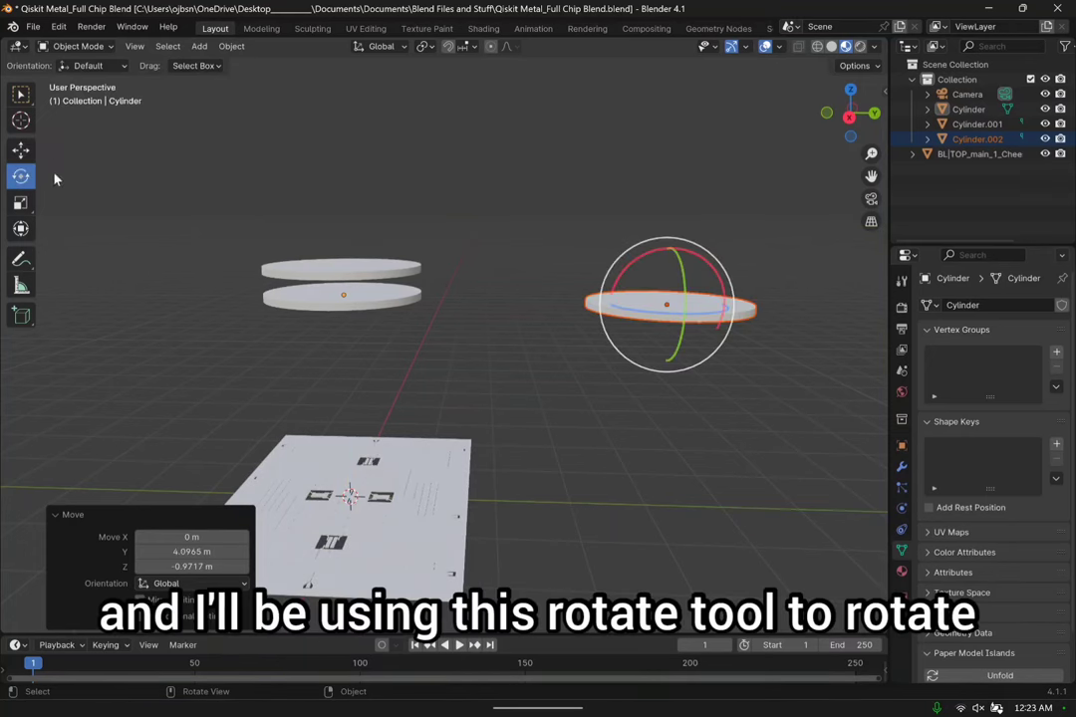
drag(631, 270, 680, 230)
mouse_move(497, 291)
middle_down()
mouse_move(495, 230)
mouse_move(569, 299)
mouse_move(649, 302)
mouse_move(572, 226)
mouse_move(658, 310)
mouse_move(608, 308)
mouse_move(523, 259)
mouse_move(464, 247)
mouse_move(473, 226)
mouse_move(519, 296)
mouse_move(505, 307)
middle_up()
click(523, 259)
Orbit and zoom around the scene to inspect the chip layout beneath the disks.
scroll(505, 307, up, 1)
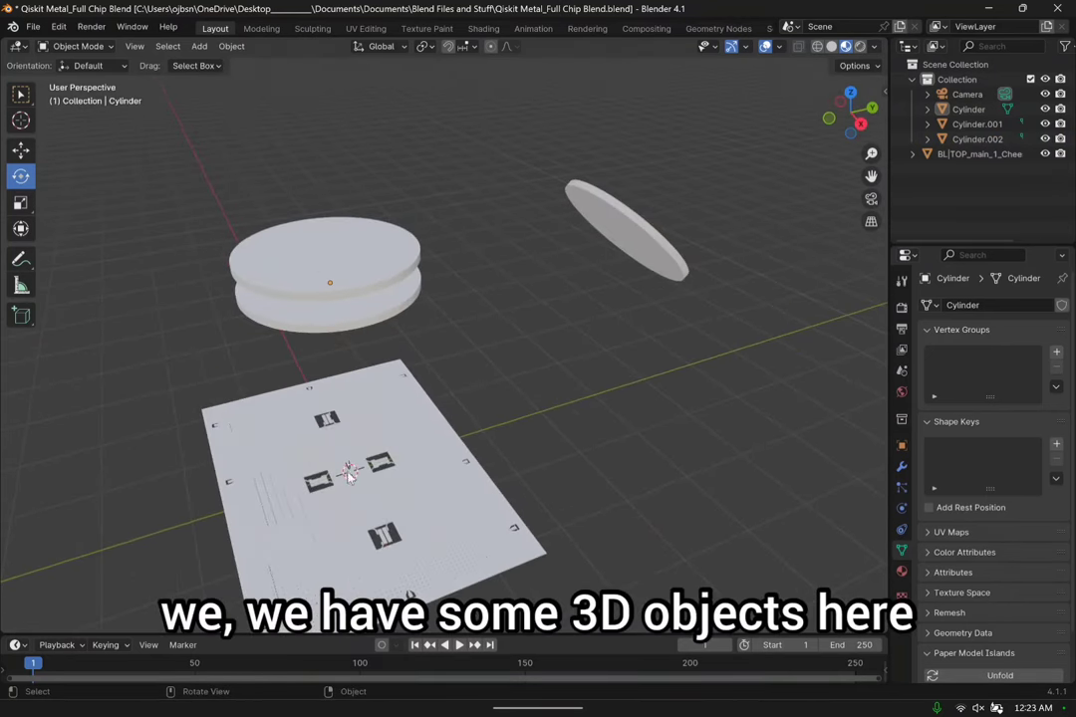
middle_drag(577, 372, 423, 469)
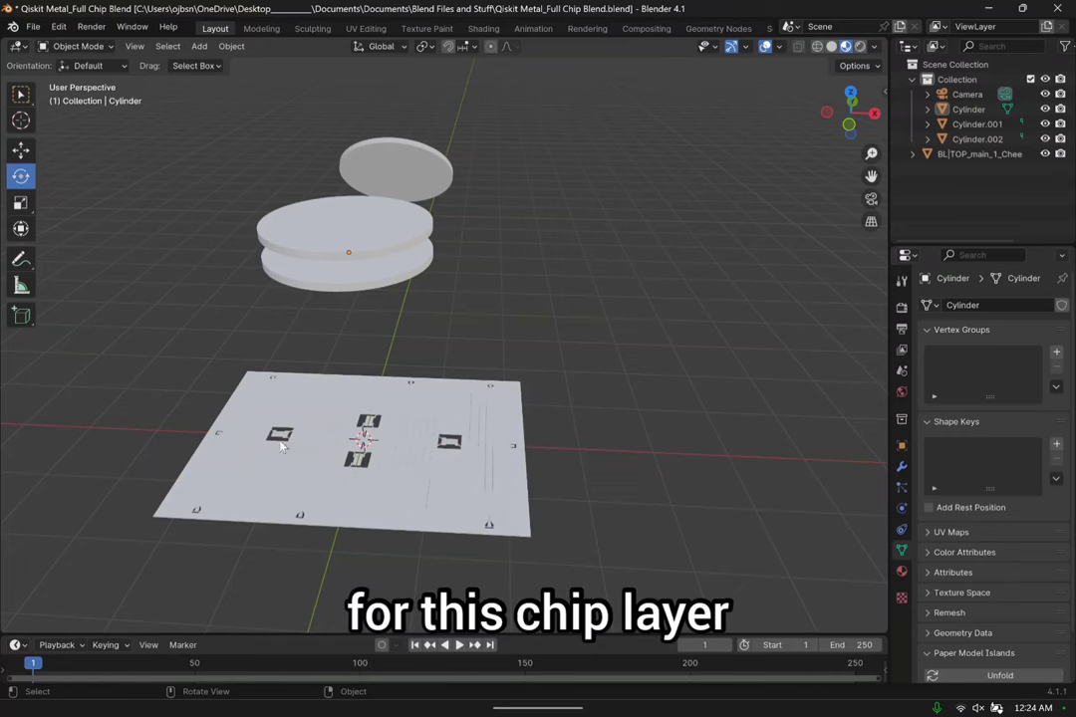
scroll(312, 402, up, 4)
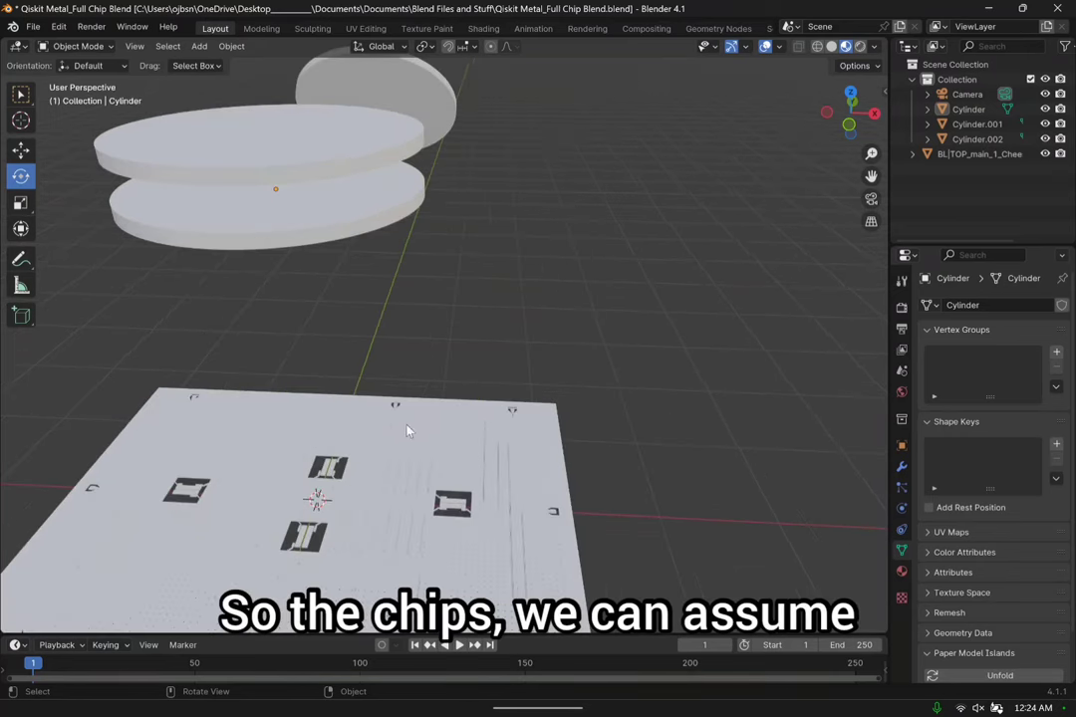
middle_drag(407, 430, 519, 377)
scroll(512, 231, up, 3)
scroll(678, 197, up, 3)
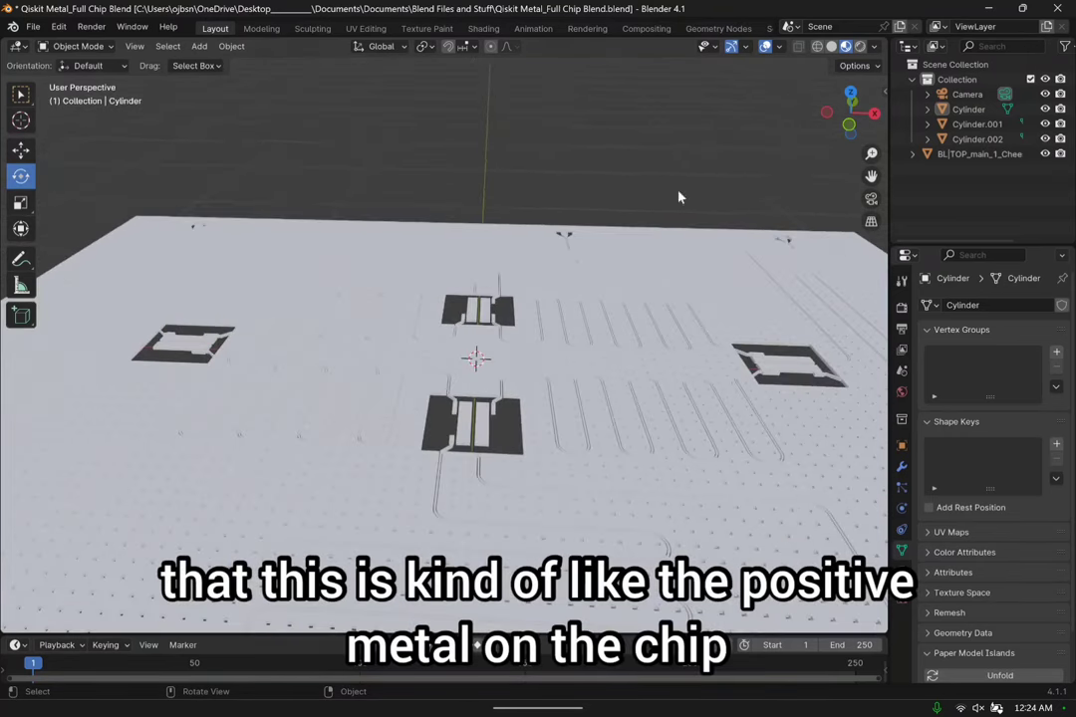
scroll(560, 312, down, 4)
scroll(411, 400, up, 3)
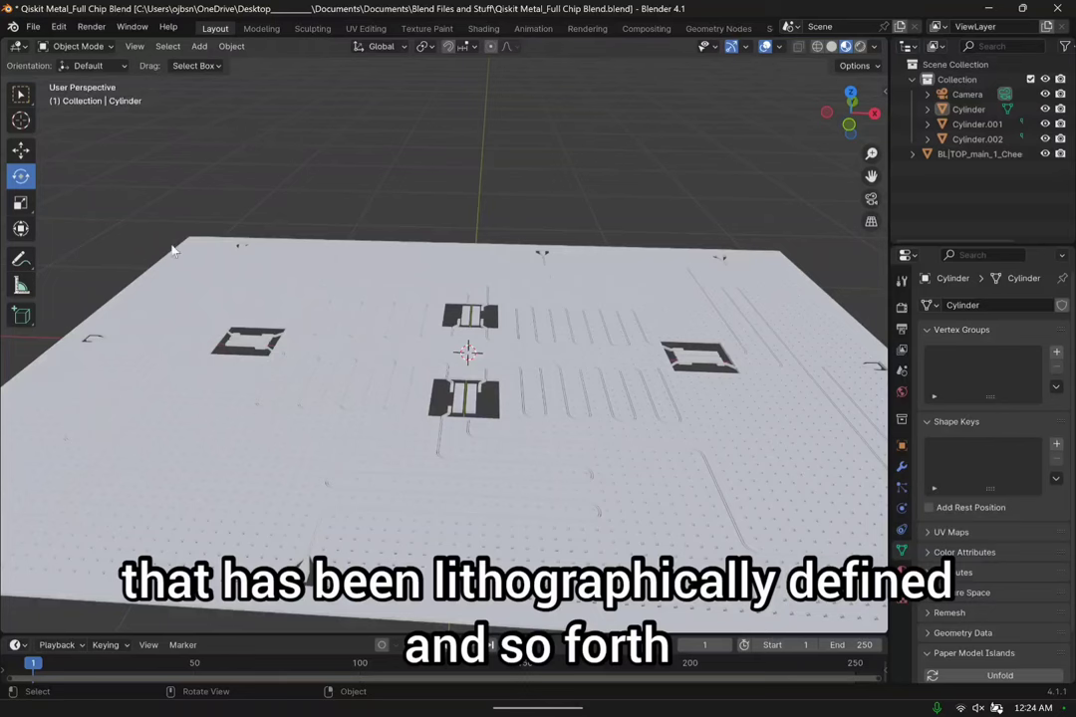
scroll(441, 294, down, 5)
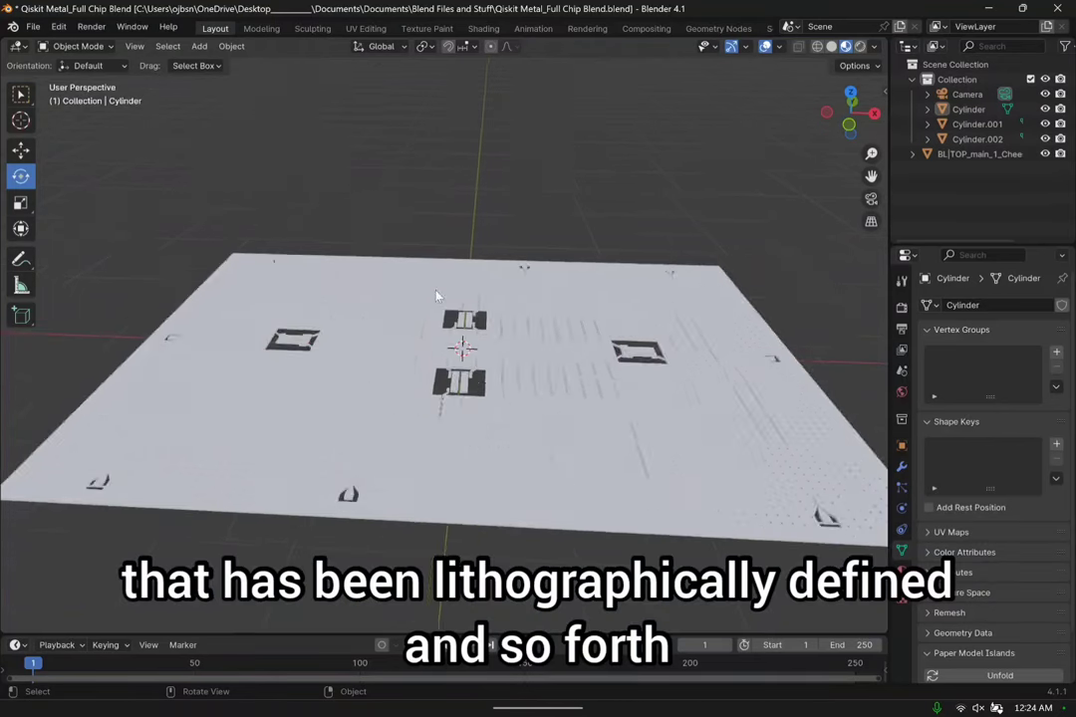
middle_drag(602, 231, 547, 272)
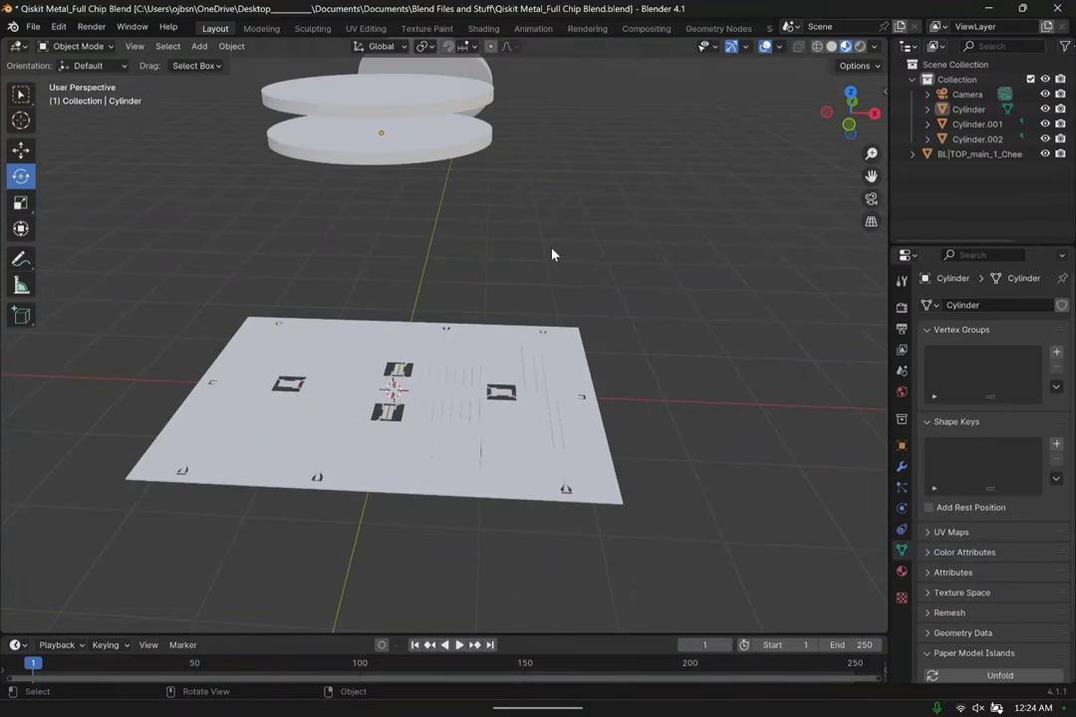
Add a mesh cube and switch it into Edit Mode.
click(205, 48)
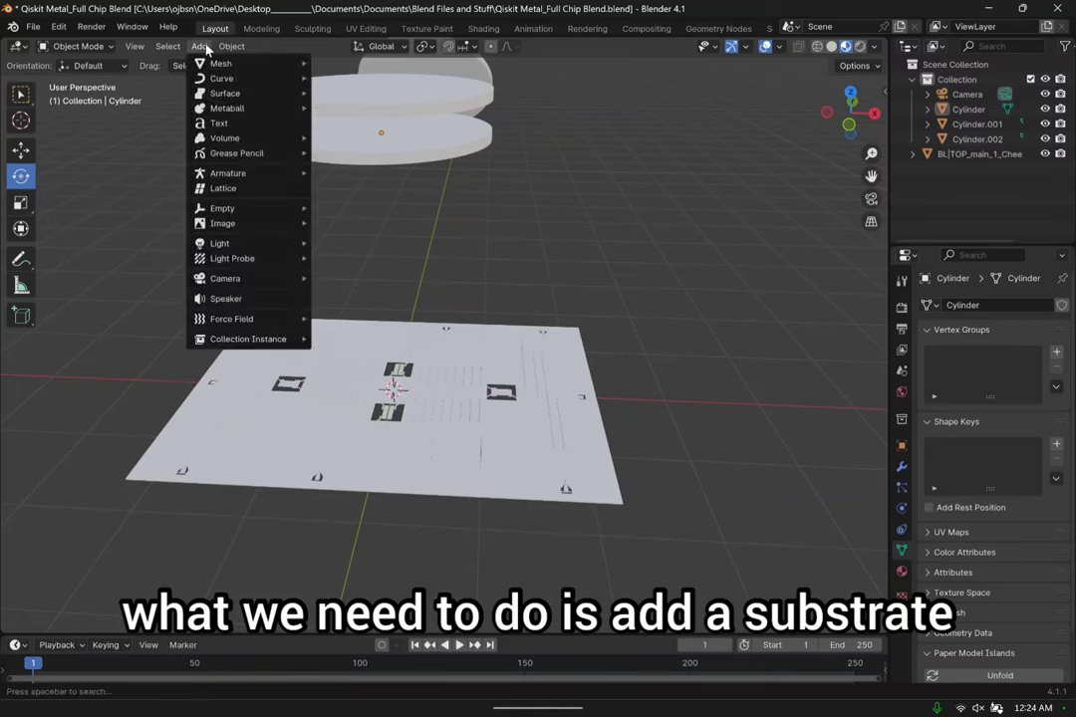
mouse_move(215, 66)
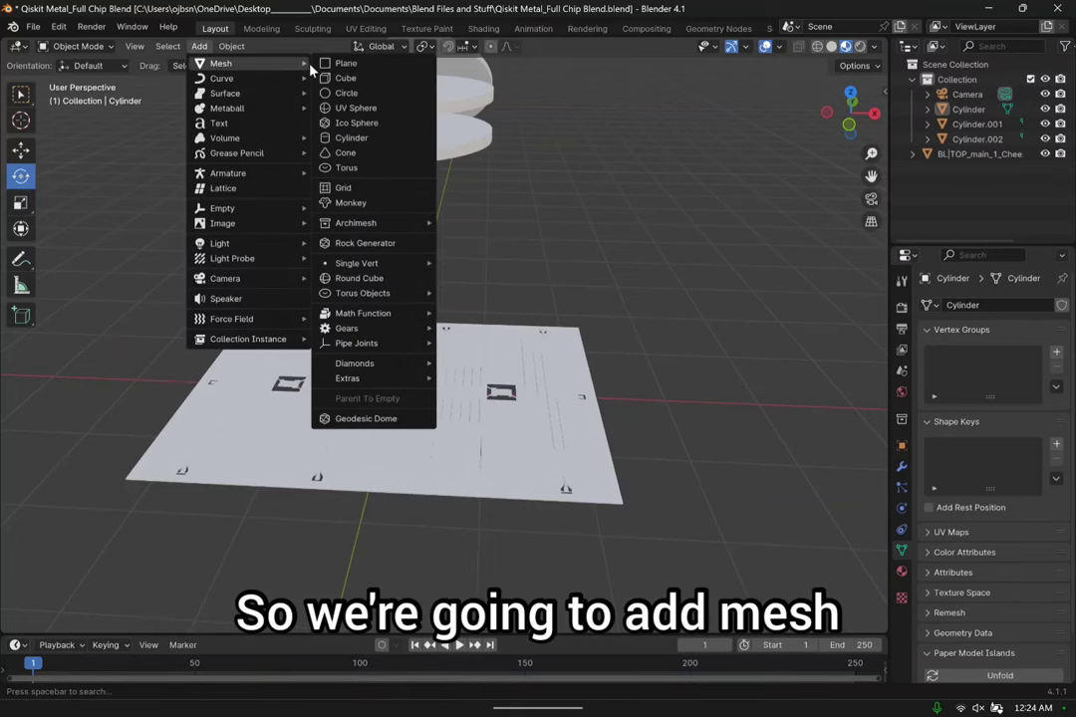
click(363, 77)
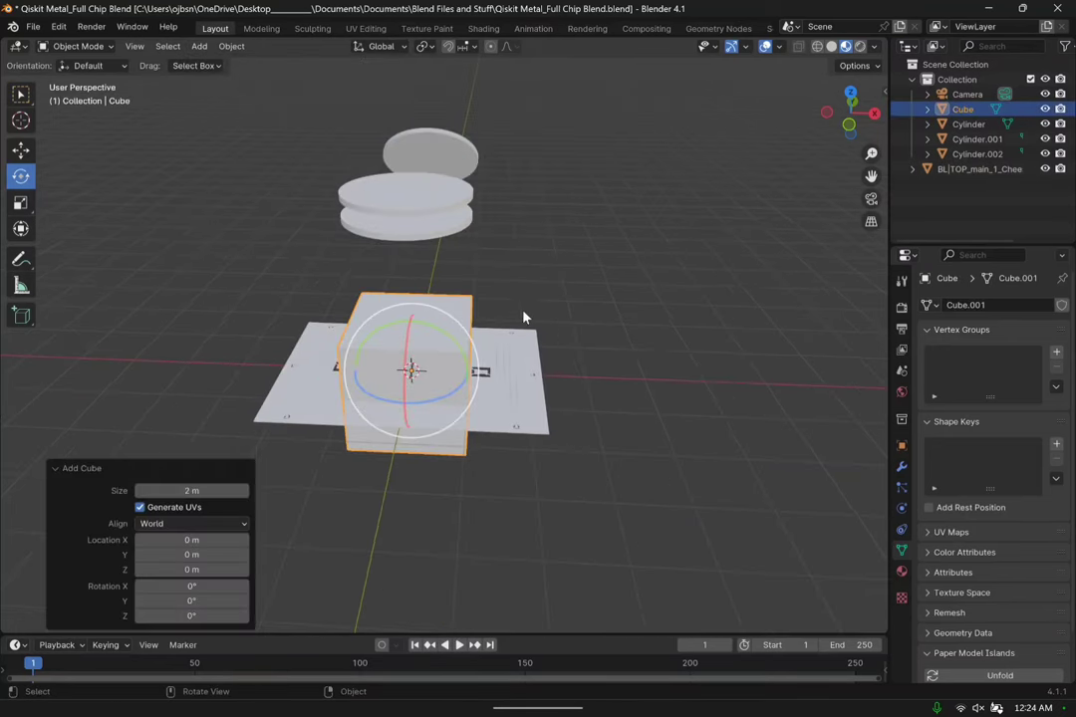
middle_drag(525, 317, 388, 283)
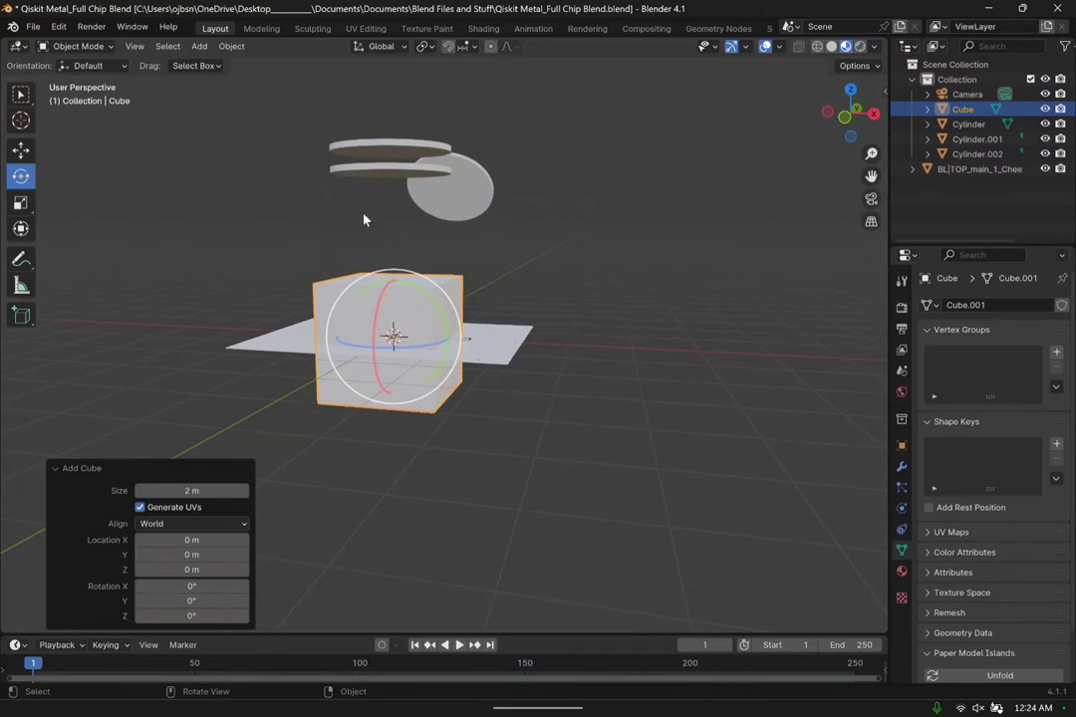
click(21, 150)
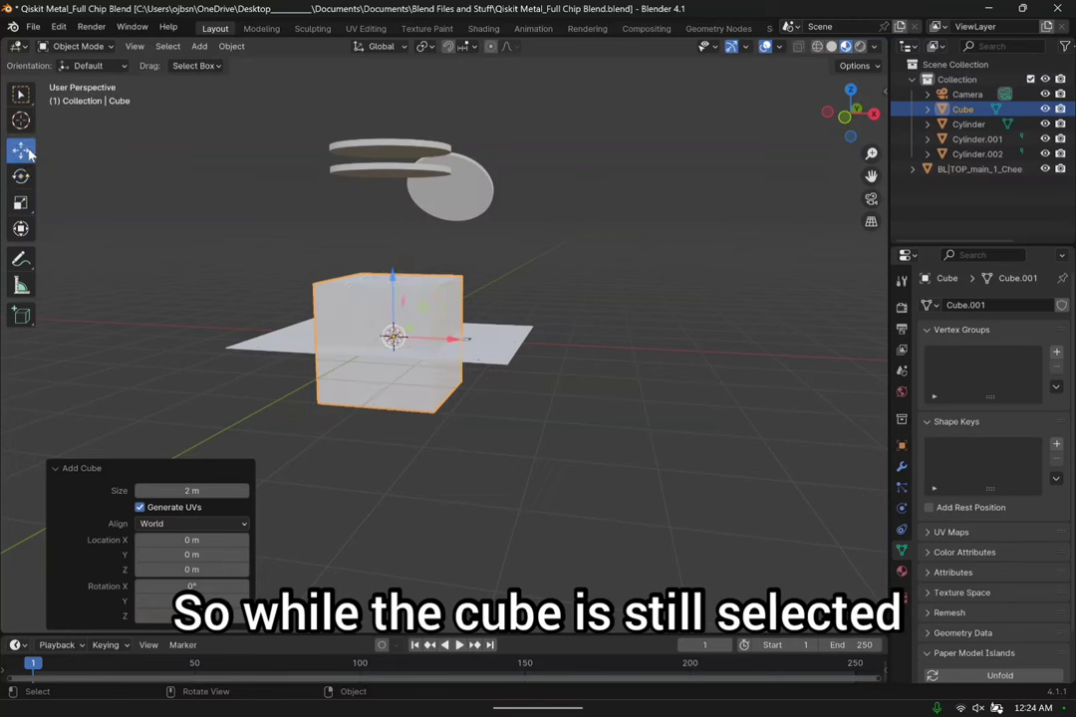
click(50, 47)
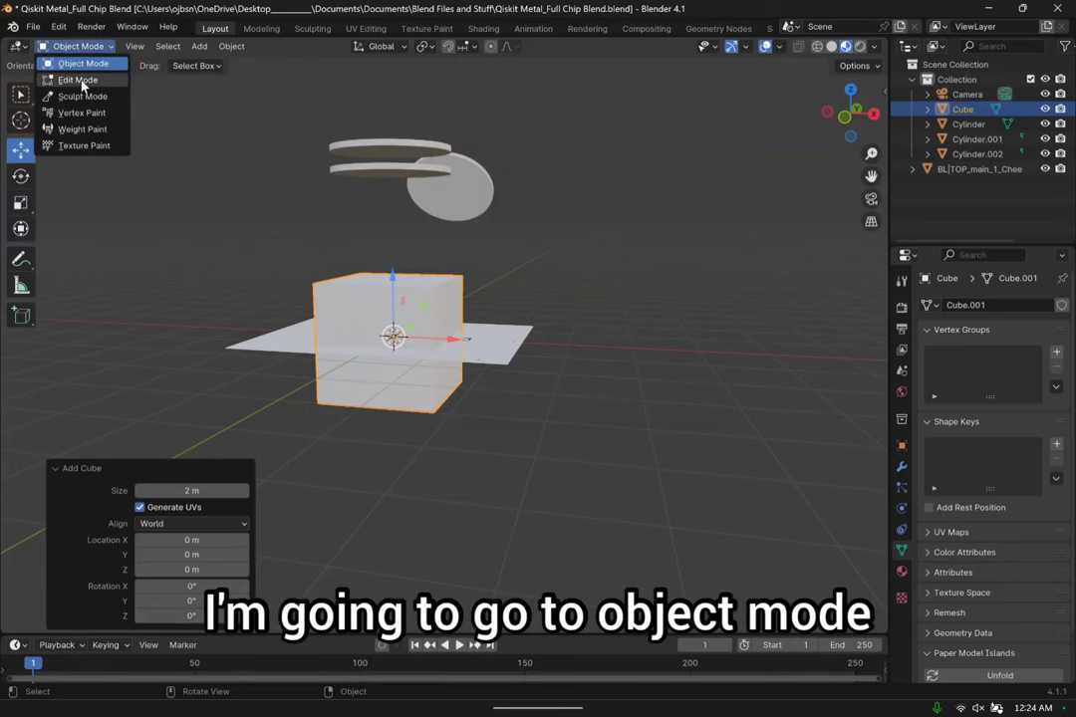
click(82, 80)
click(74, 47)
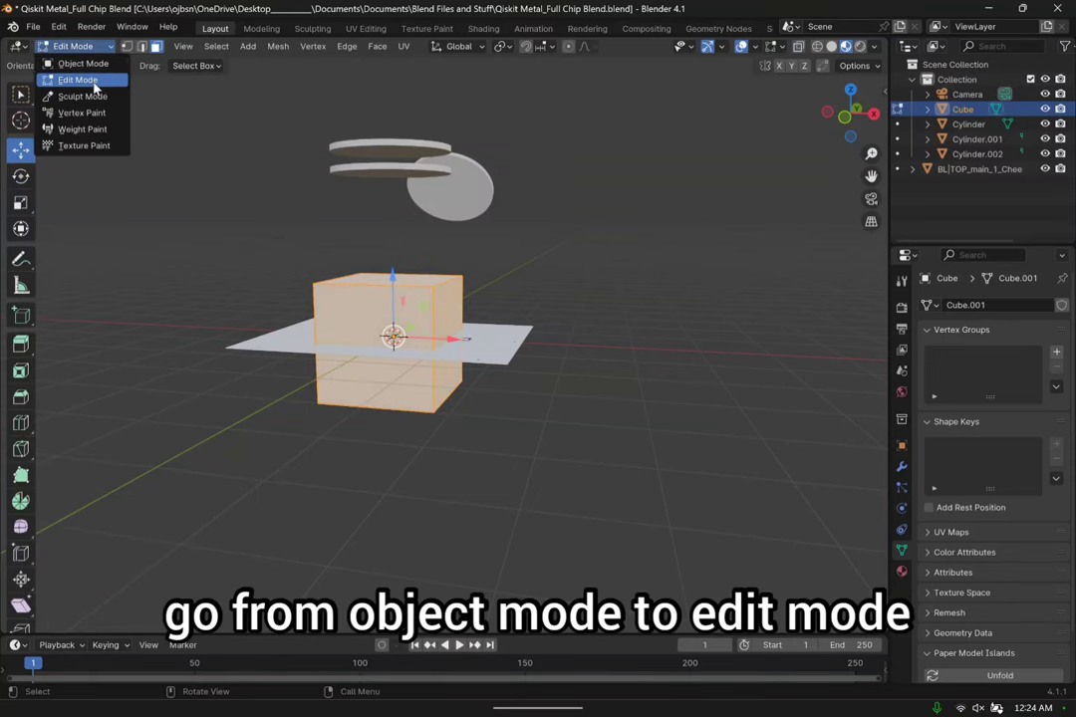
click(95, 88)
Lower the cube's top face along Z to flatten it into a thin slab.
middle_drag(544, 257, 523, 300)
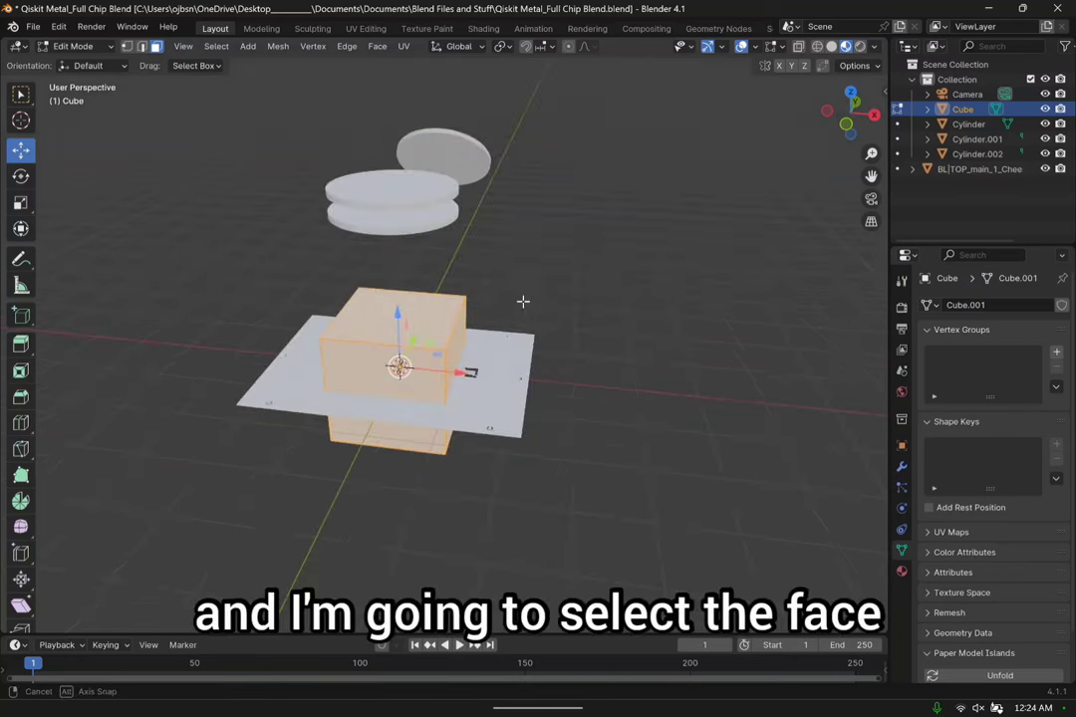
click(396, 311)
key(g)
key(z)
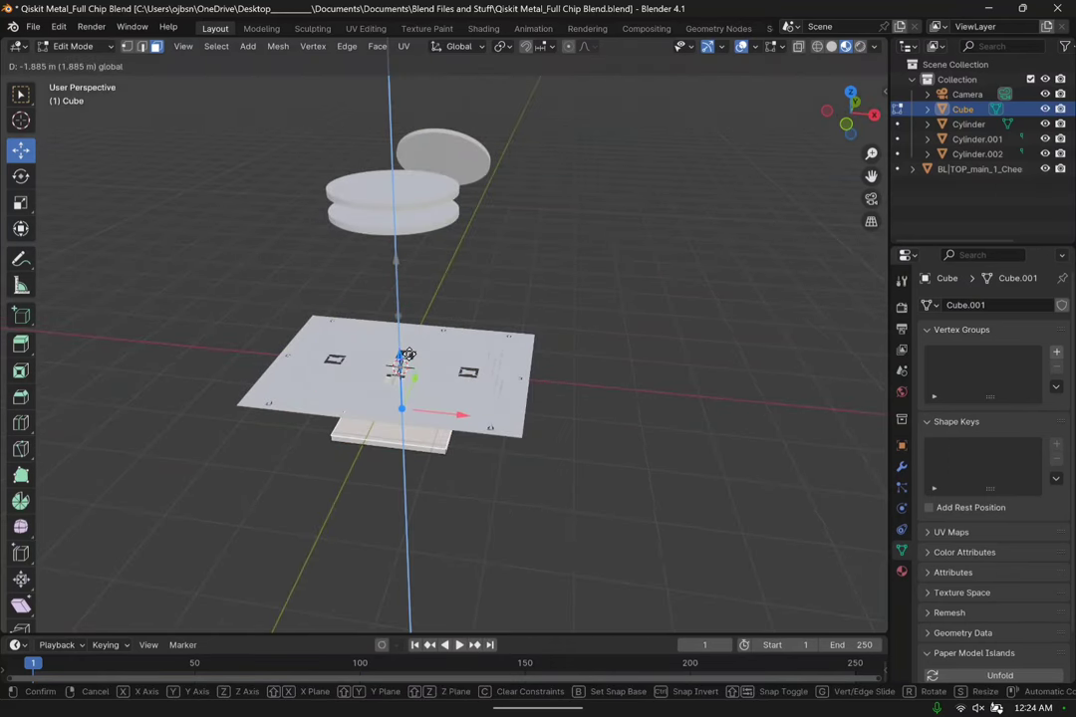
click(408, 354)
middle_drag(407, 357, 485, 372)
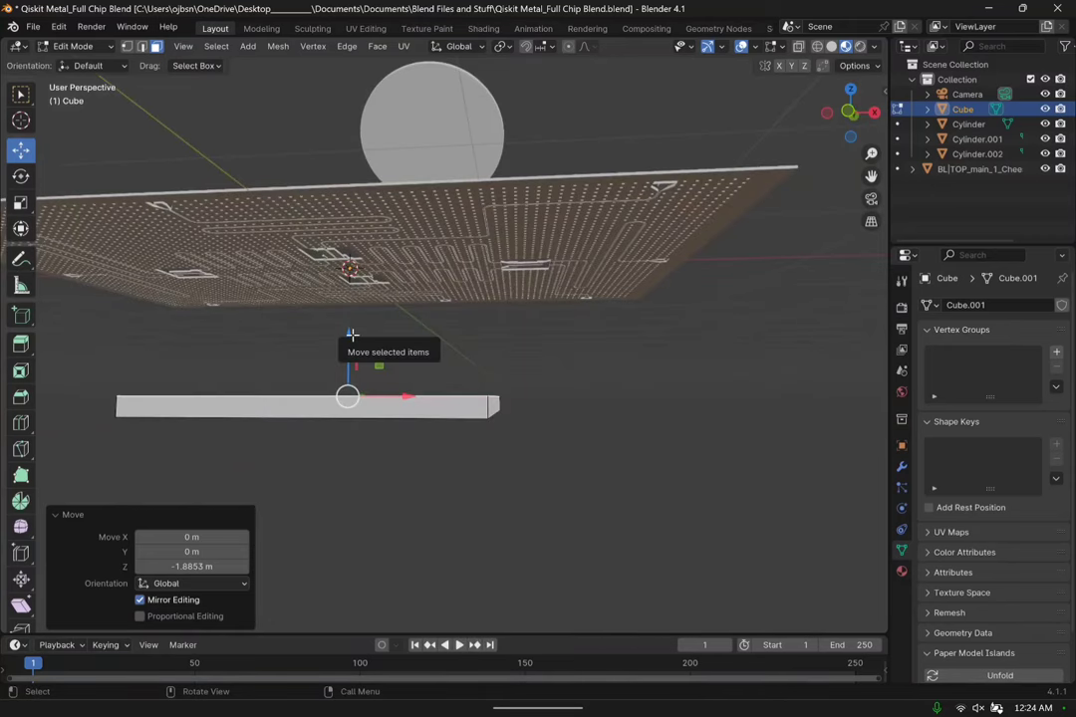
drag(355, 333, 349, 342)
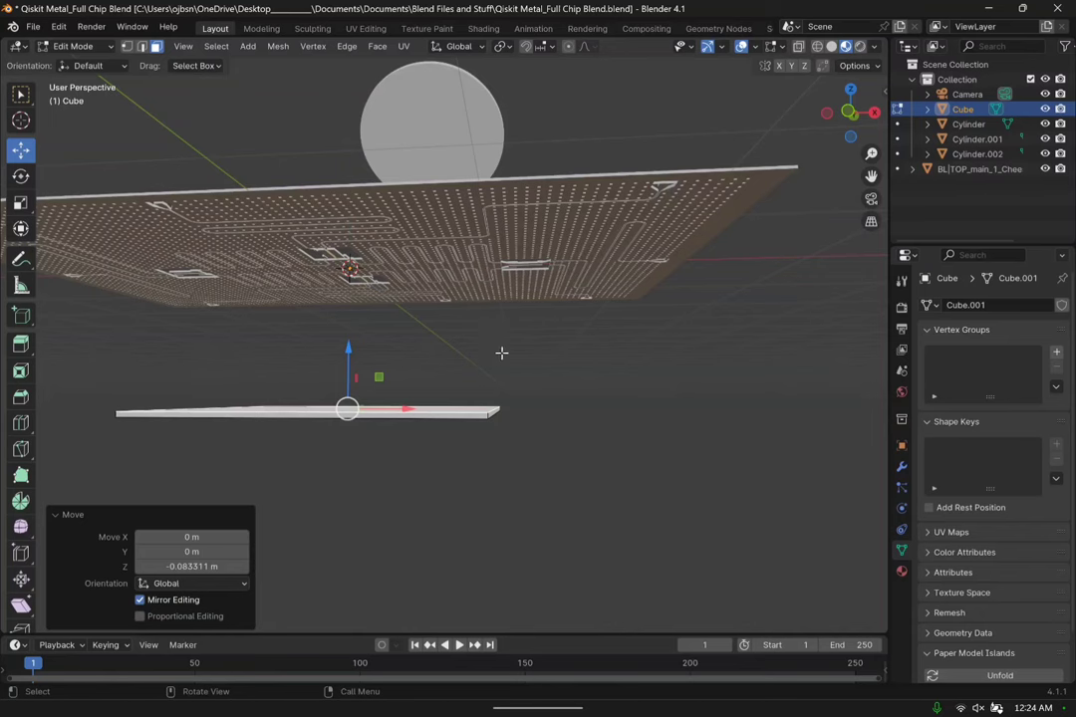
middle_drag(467, 364, 466, 394)
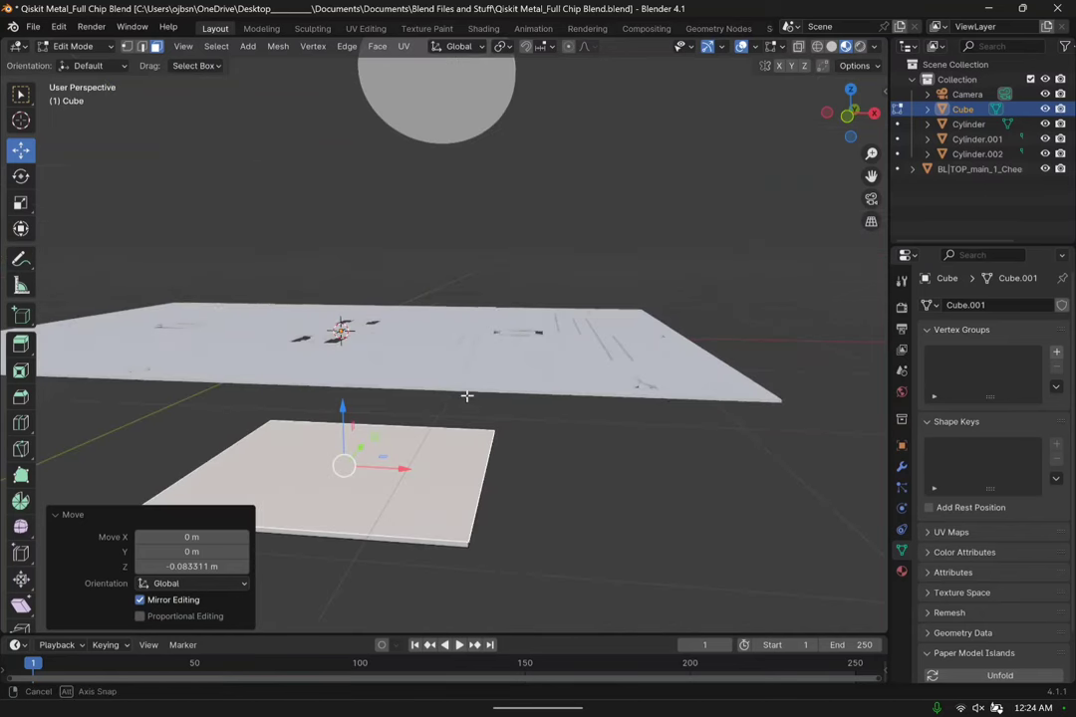
Return to Object Mode and set the origin to Center of Mass (Volume).
click(83, 51)
click(75, 57)
middle_drag(232, 291, 233, 275)
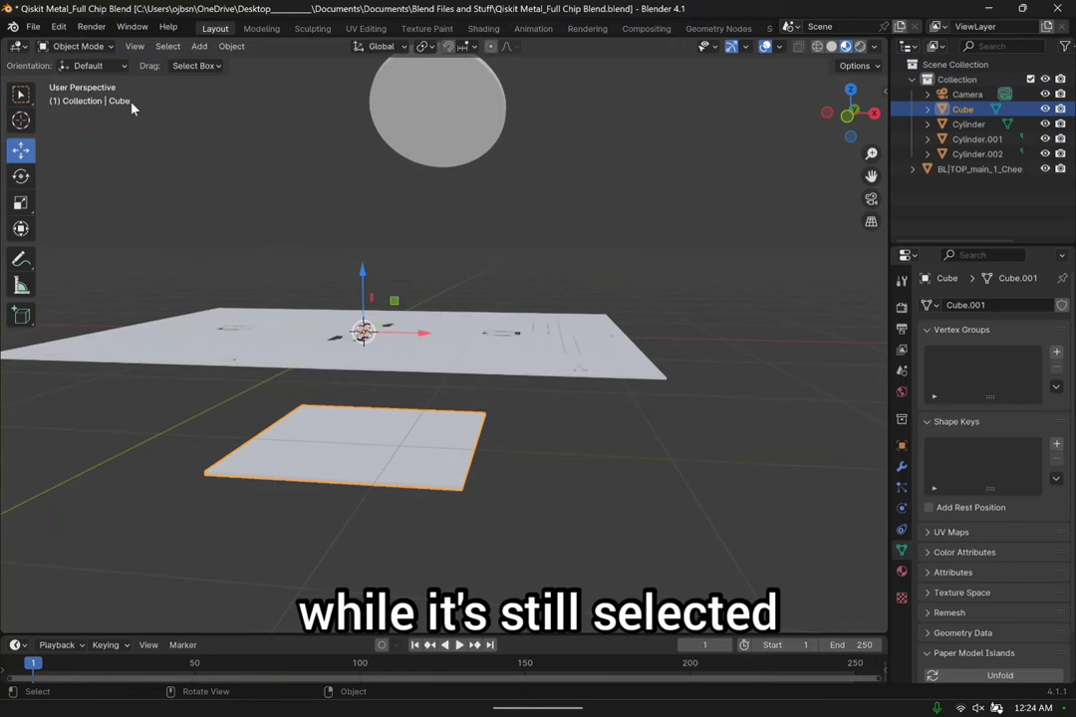
click(231, 46)
mouse_move(256, 78)
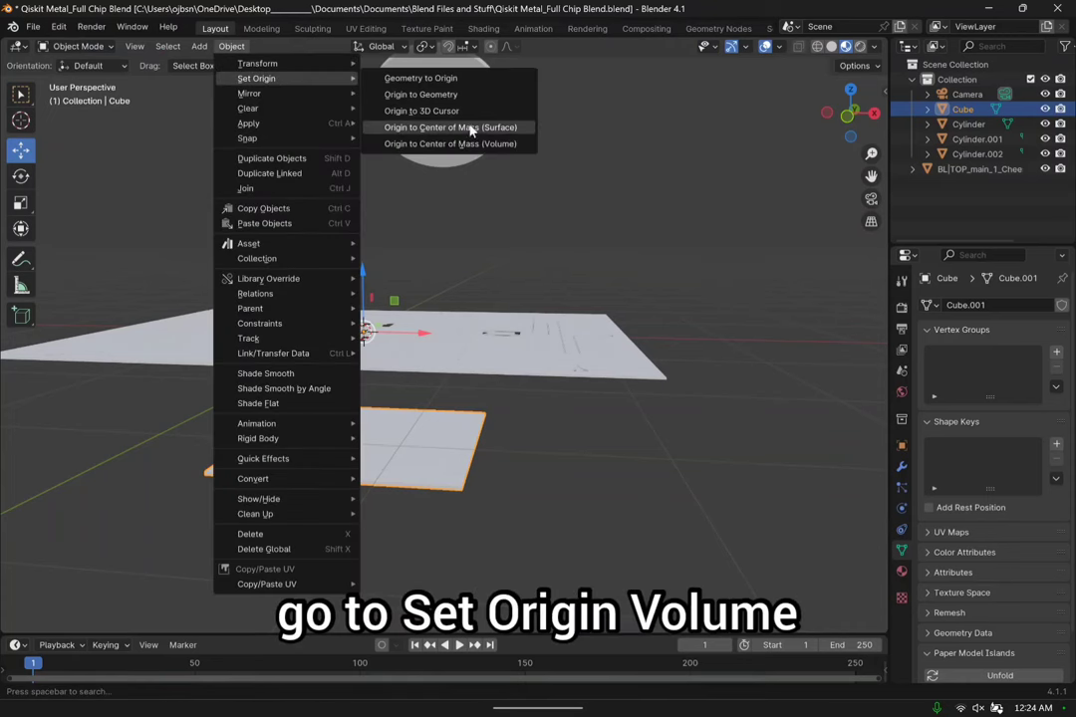
click(487, 144)
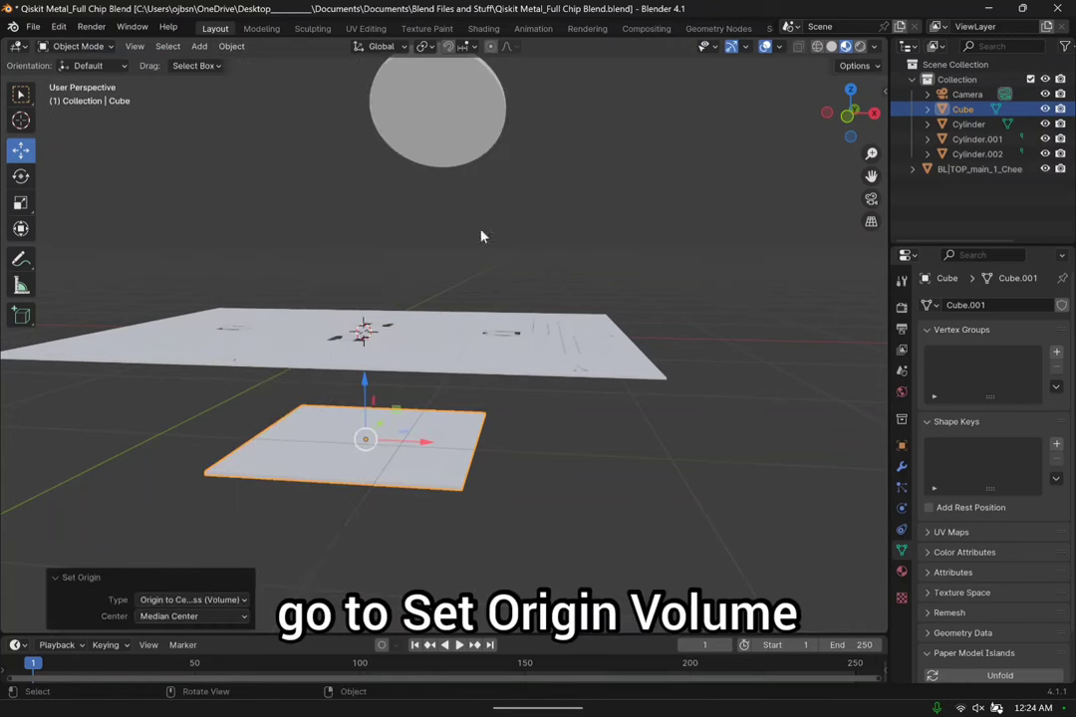
click(431, 418)
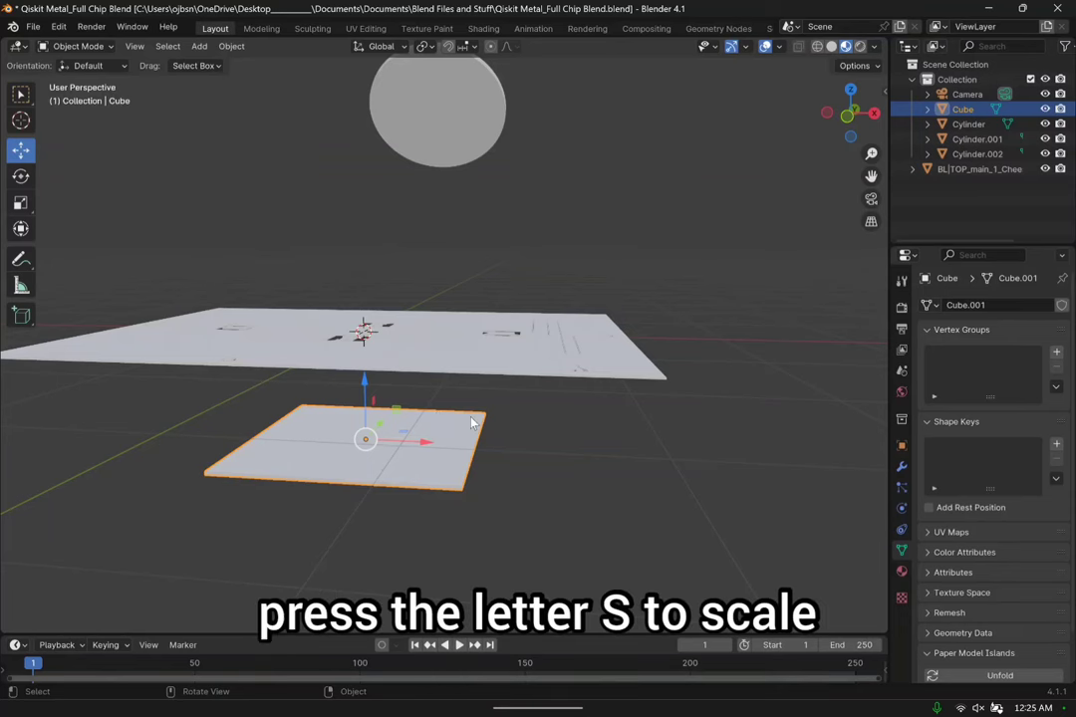
Scale the grey square plane up to 2.424.
key(a)
key(s)
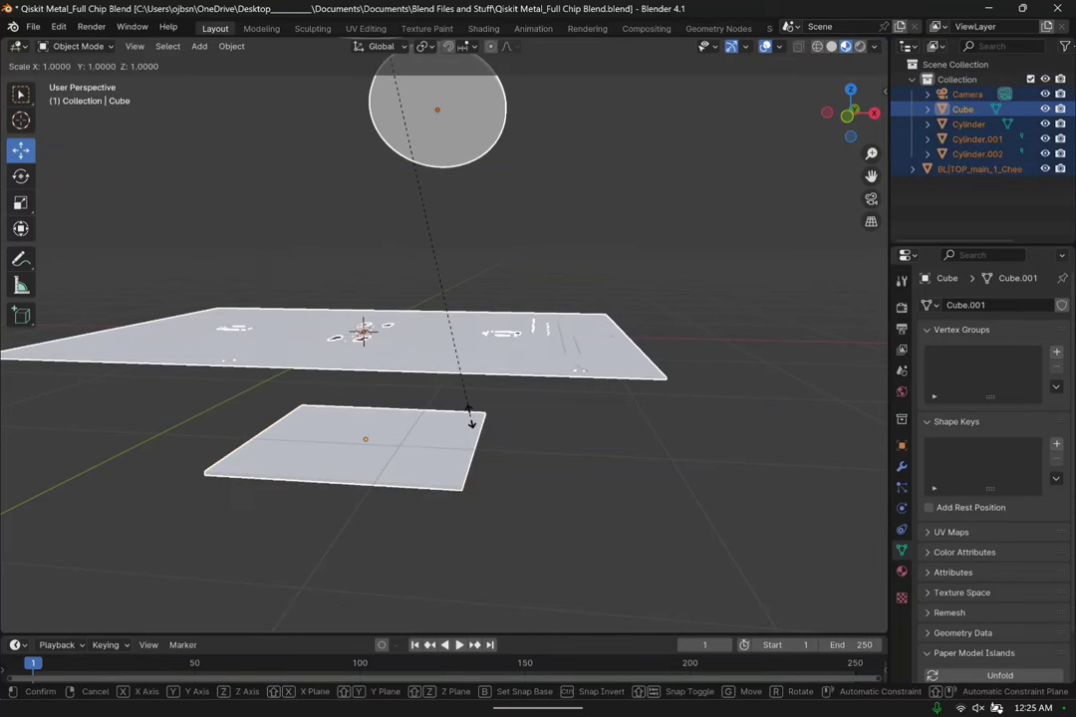
key(Escape)
click(552, 392)
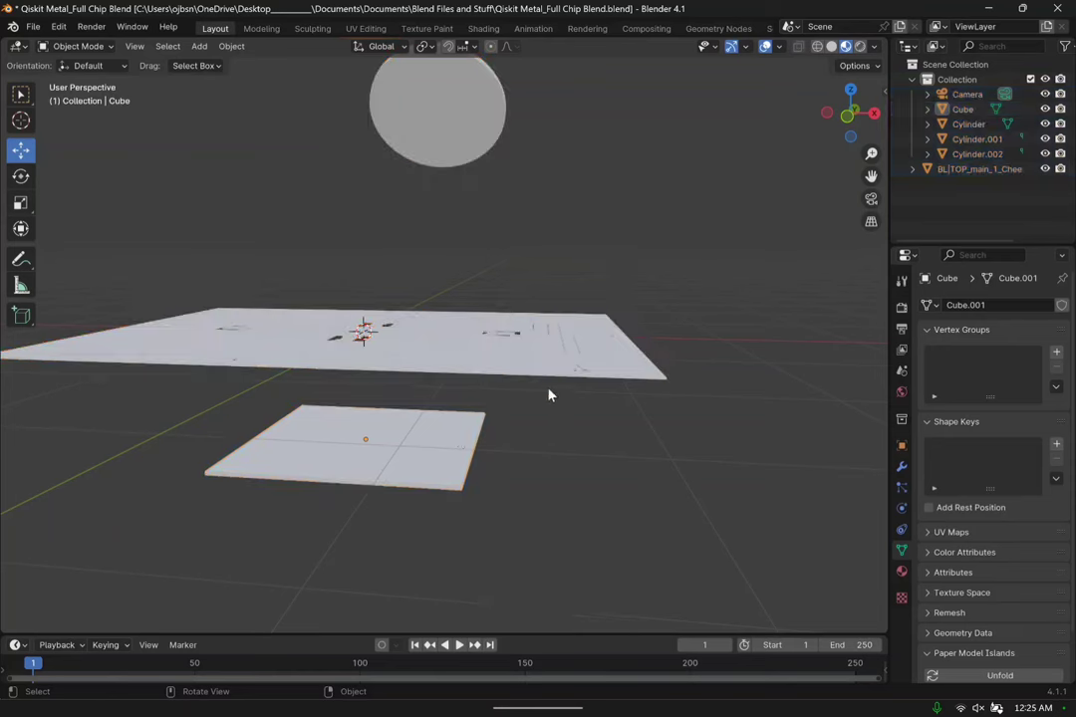
click(399, 442)
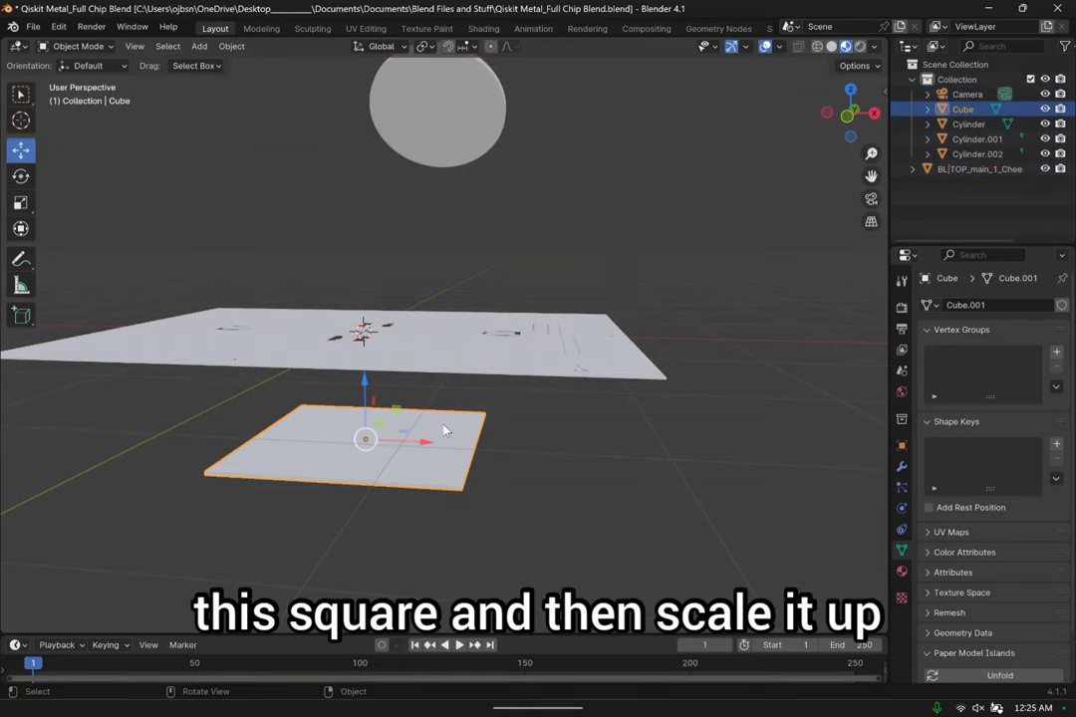
key(s)
click(554, 424)
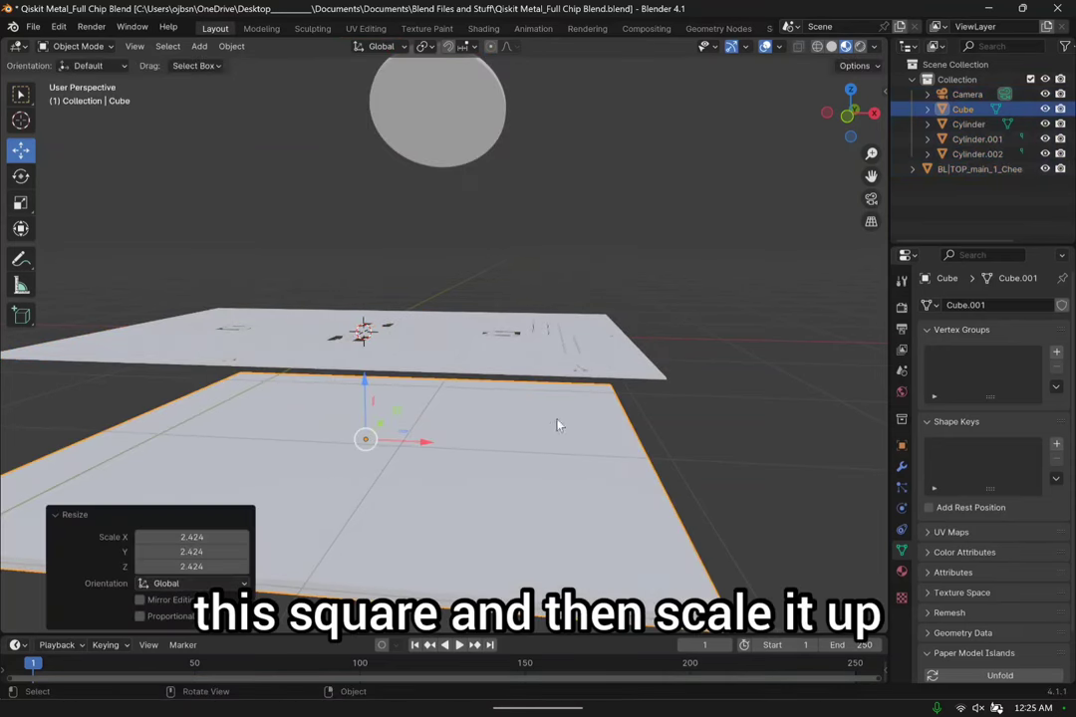
middle_drag(556, 425, 428, 393)
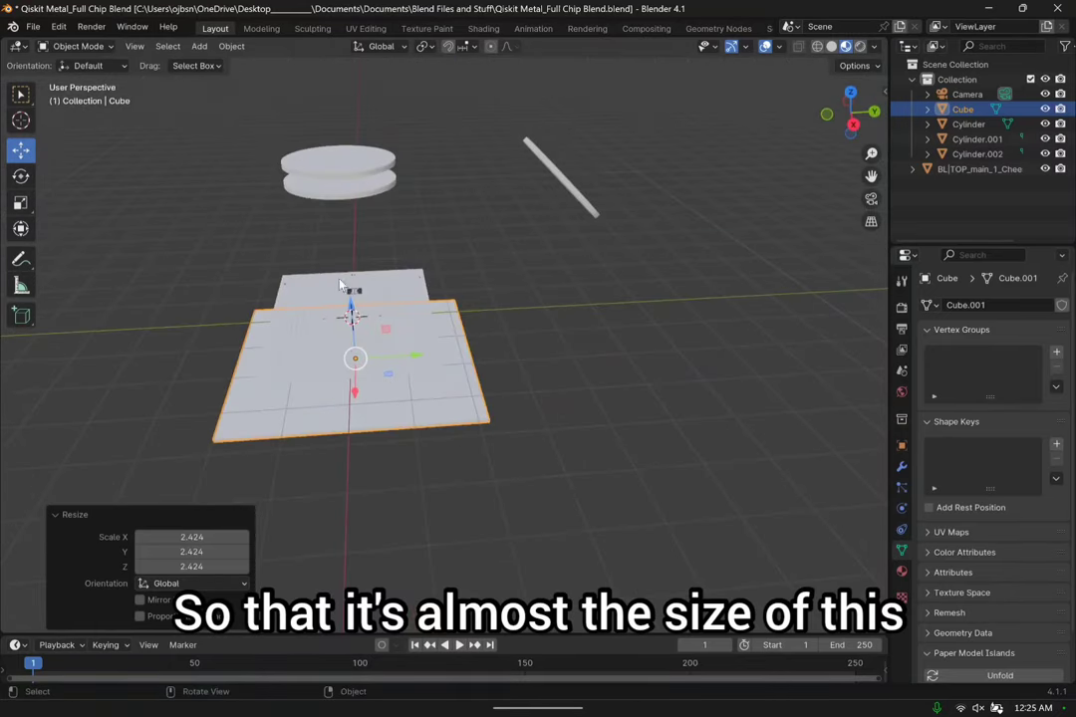
Move the plane along Z to -0.007851 m, just beneath the chip layout.
mouse_move(406, 317)
middle_down()
mouse_move(526, 368)
mouse_move(550, 286)
mouse_move(423, 316)
middle_up()
drag(366, 322, 364, 257)
middle_drag(364, 257, 438, 364)
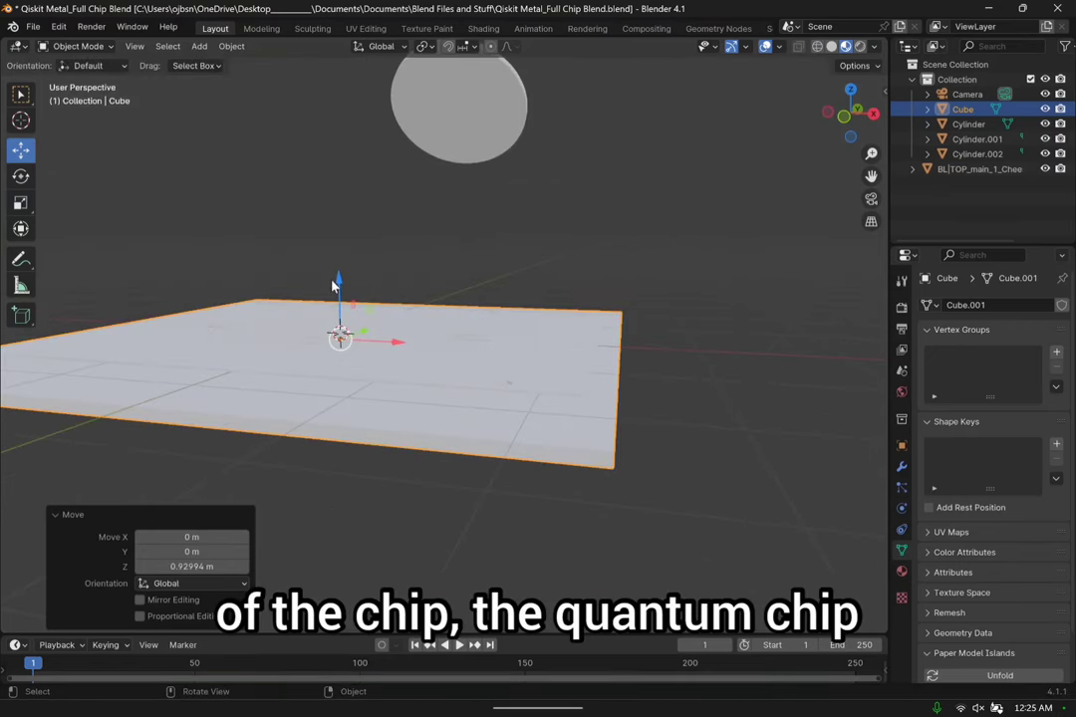
drag(336, 283, 336, 278)
middle_drag(335, 278, 468, 275)
scroll(381, 334, up, 3)
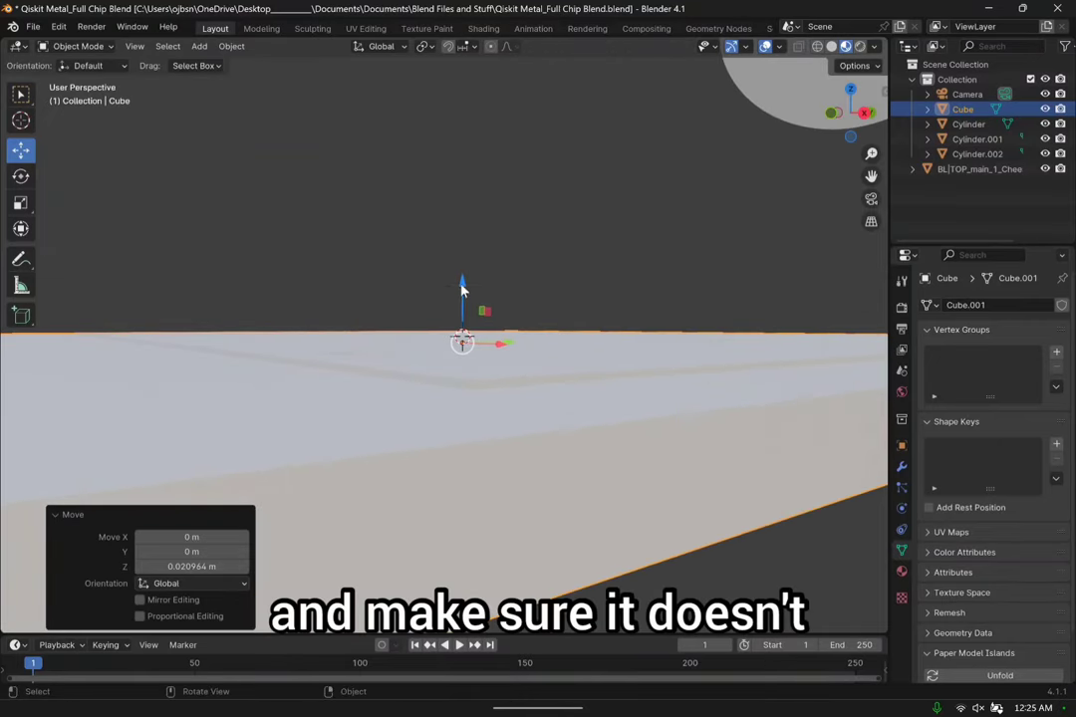
key(g)
key(z)
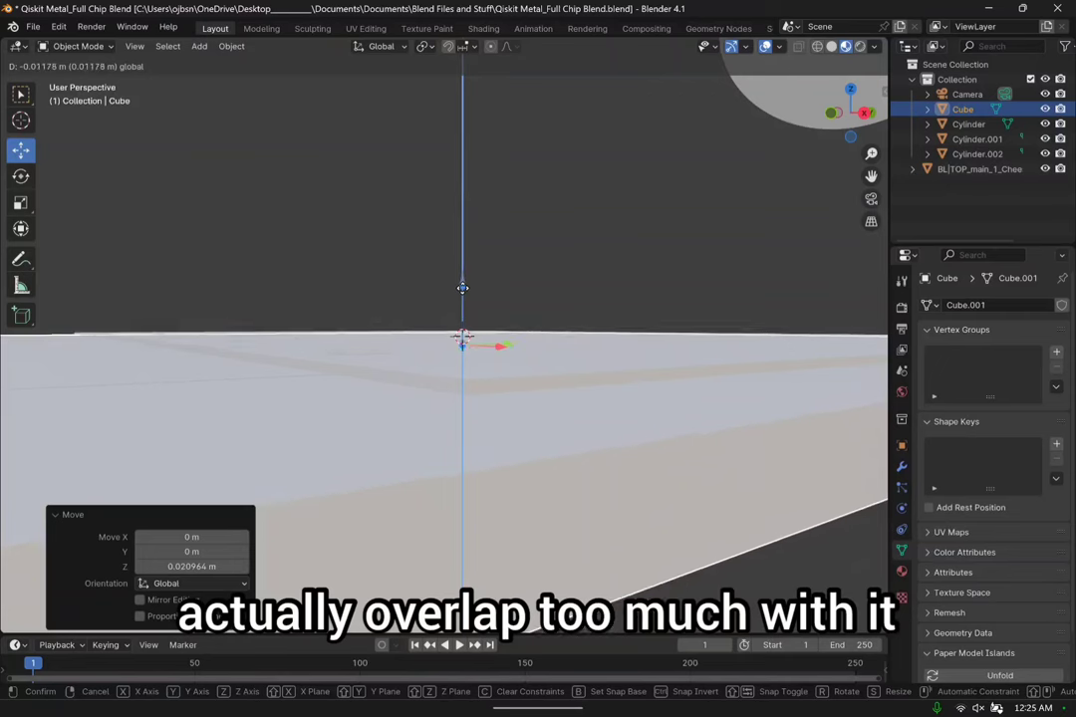
click(462, 287)
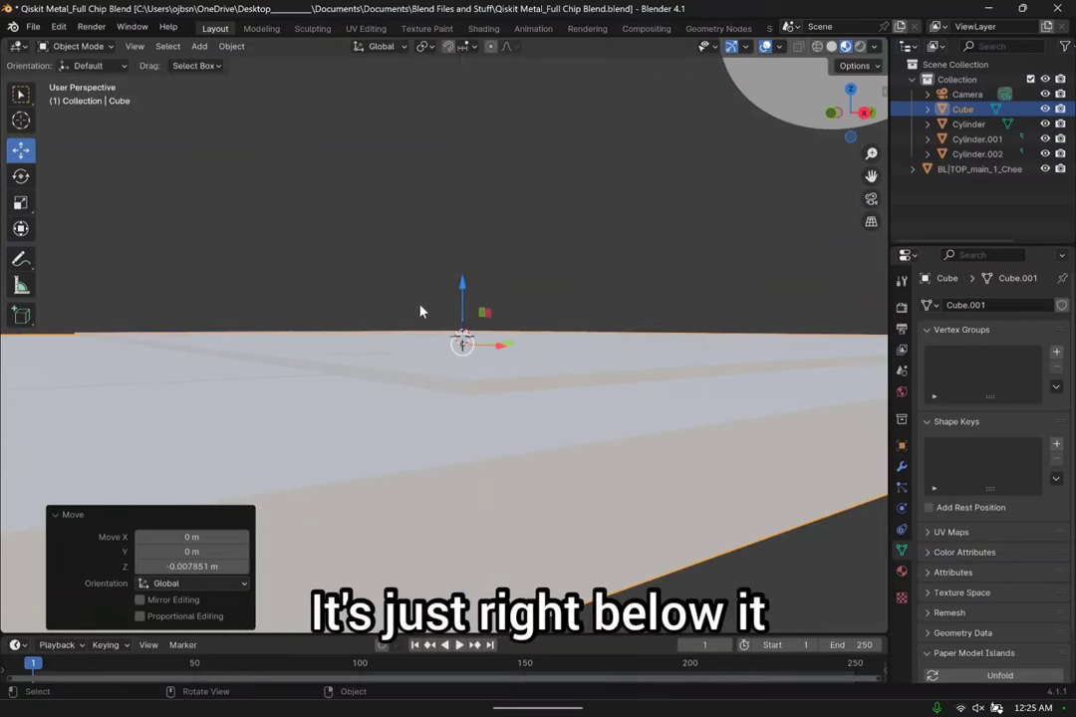
middle_drag(422, 310, 672, 315)
click(649, 325)
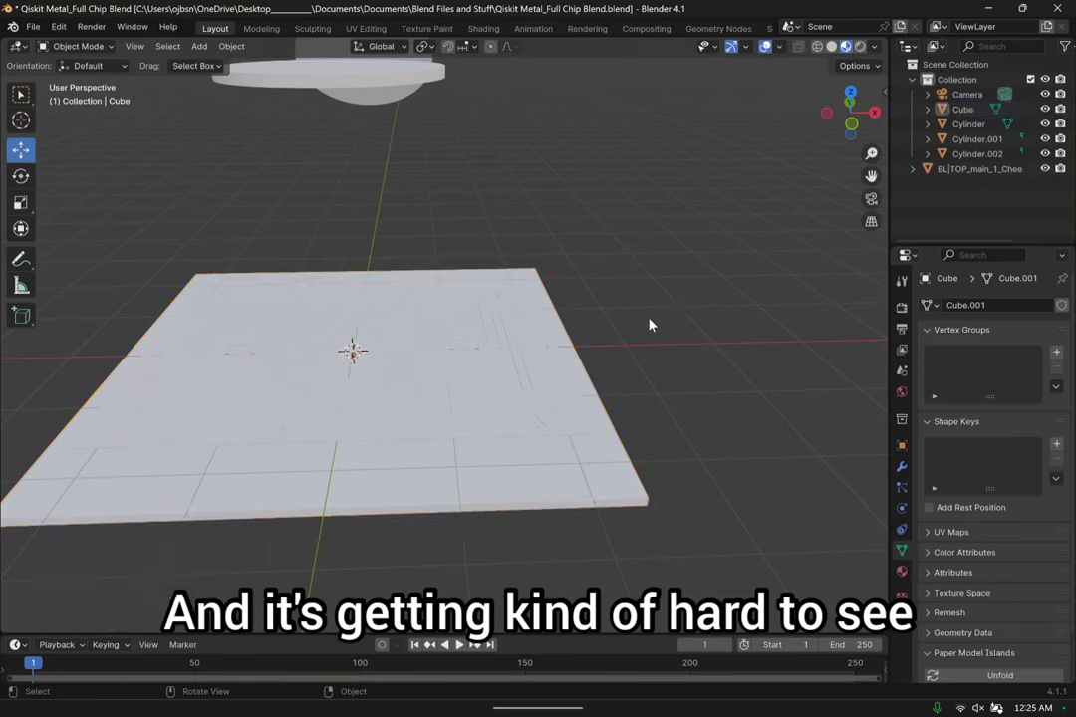
Select the chip layout and create a new material for it.
click(388, 368)
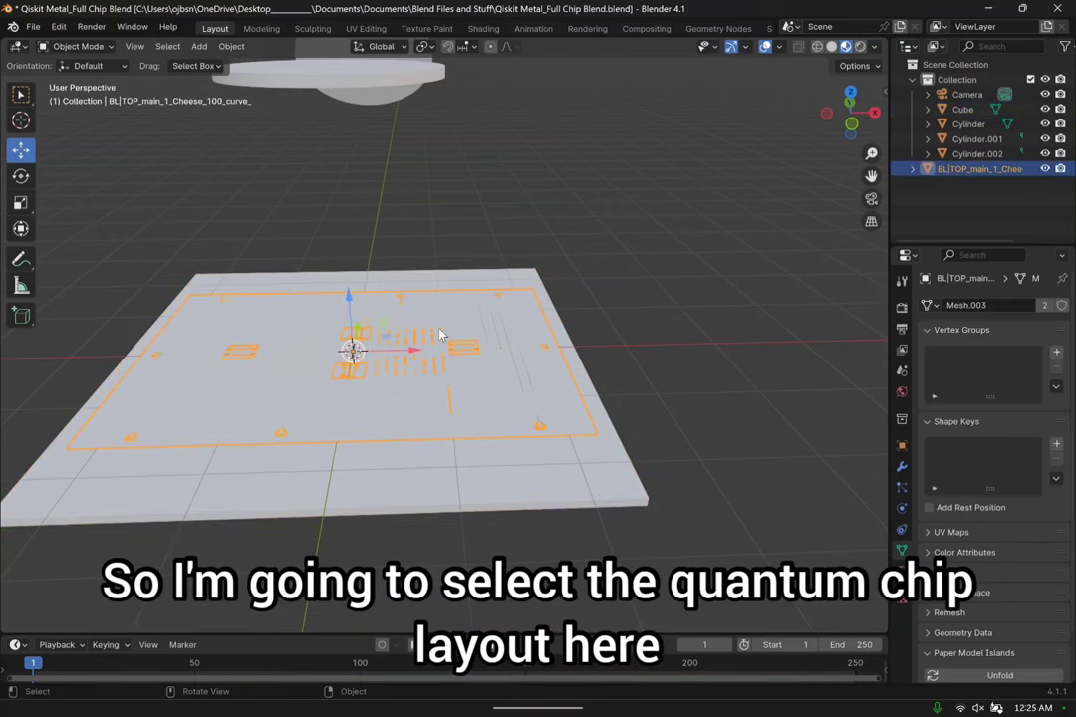
middle_drag(698, 344, 419, 361)
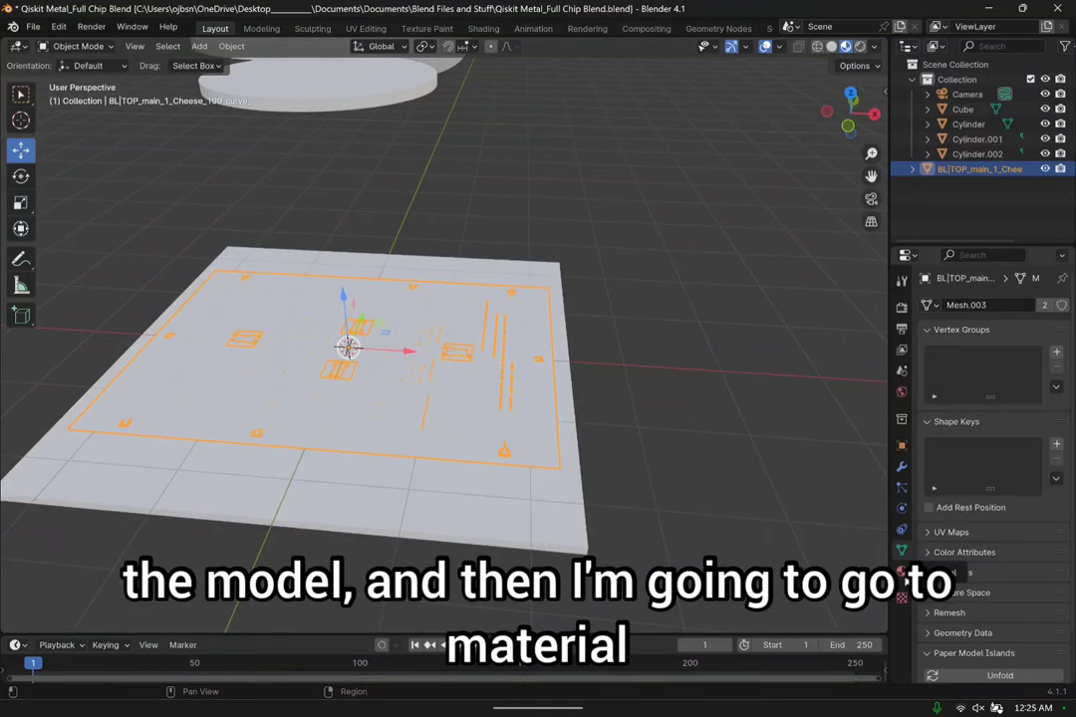
click(902, 571)
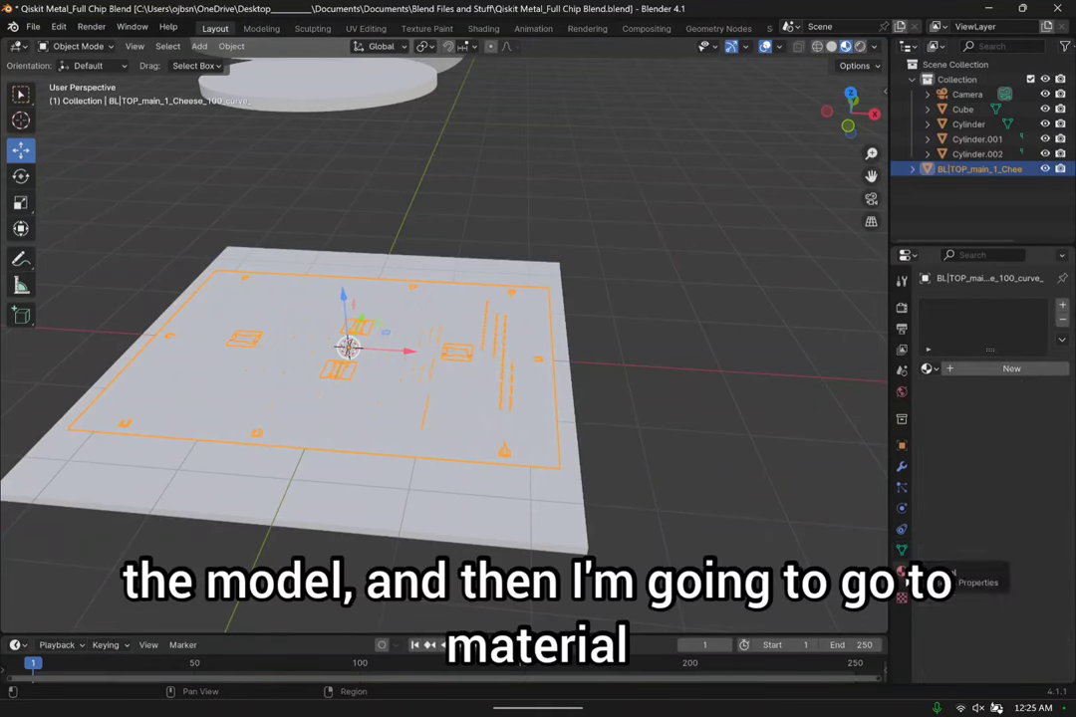
click(1017, 371)
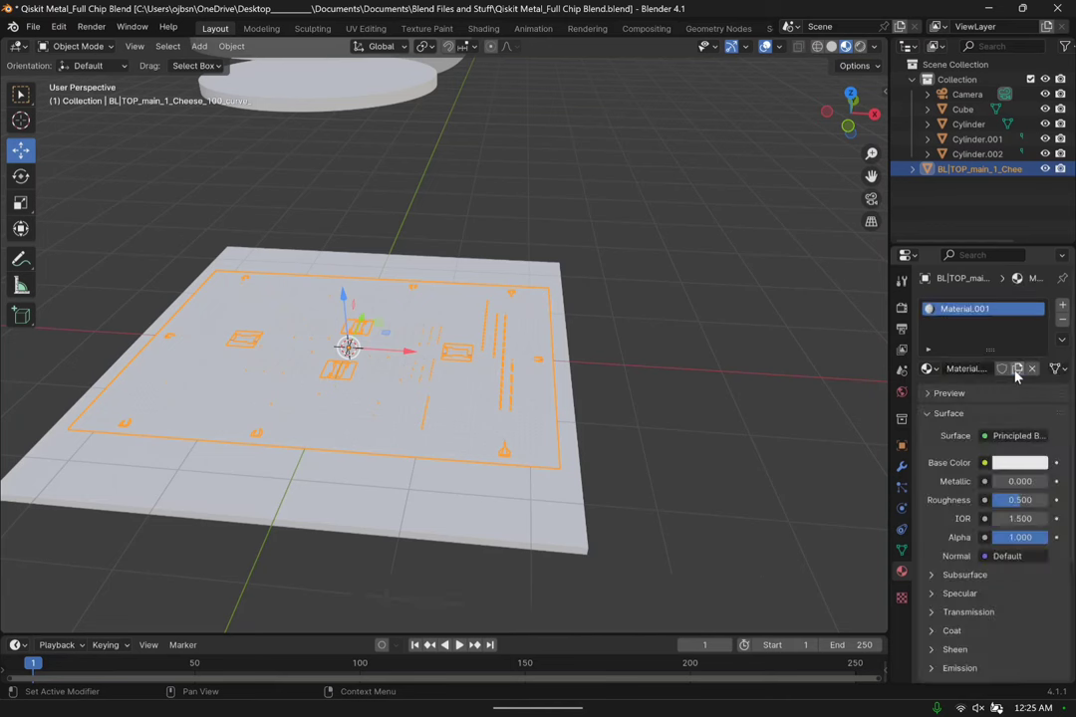
Set the material's base colour to yellow, Metallic 1.0 and Roughness 0.046.
click(1026, 463)
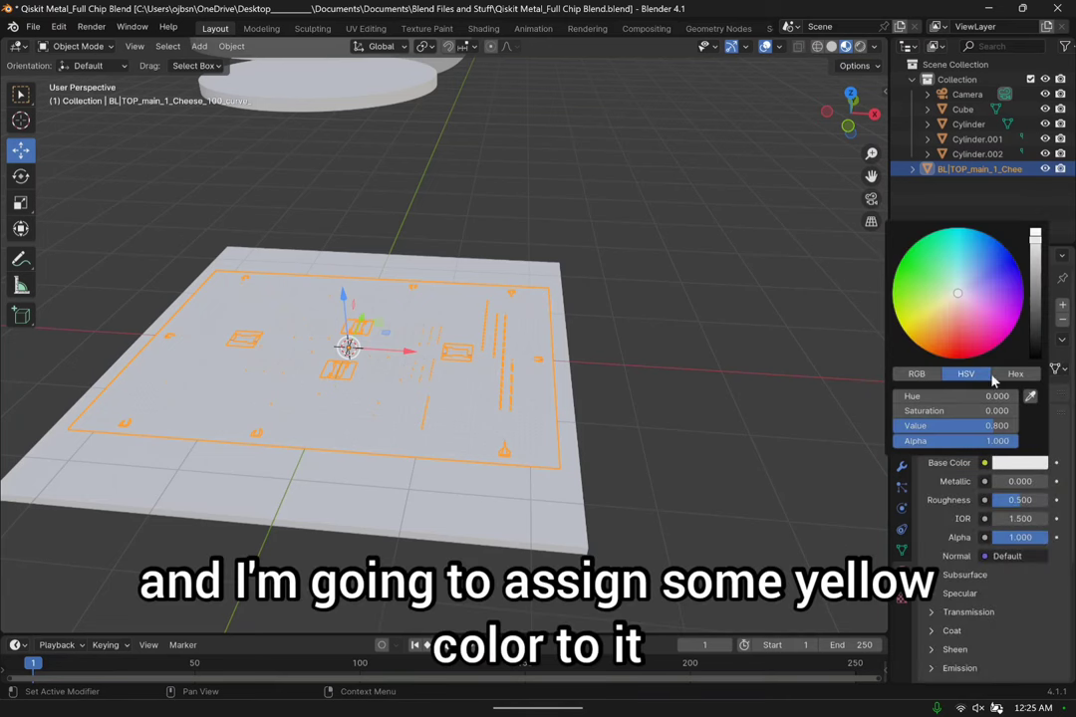
drag(959, 299, 909, 338)
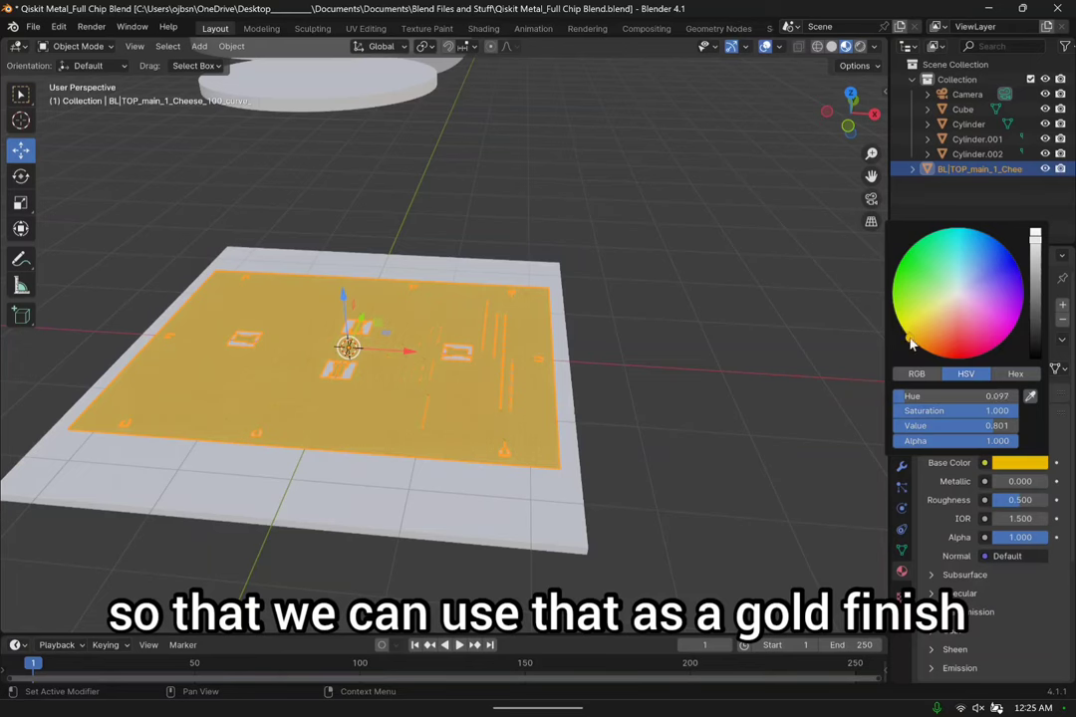
mouse_move(666, 427)
middle_down()
mouse_move(677, 475)
mouse_move(680, 420)
middle_up()
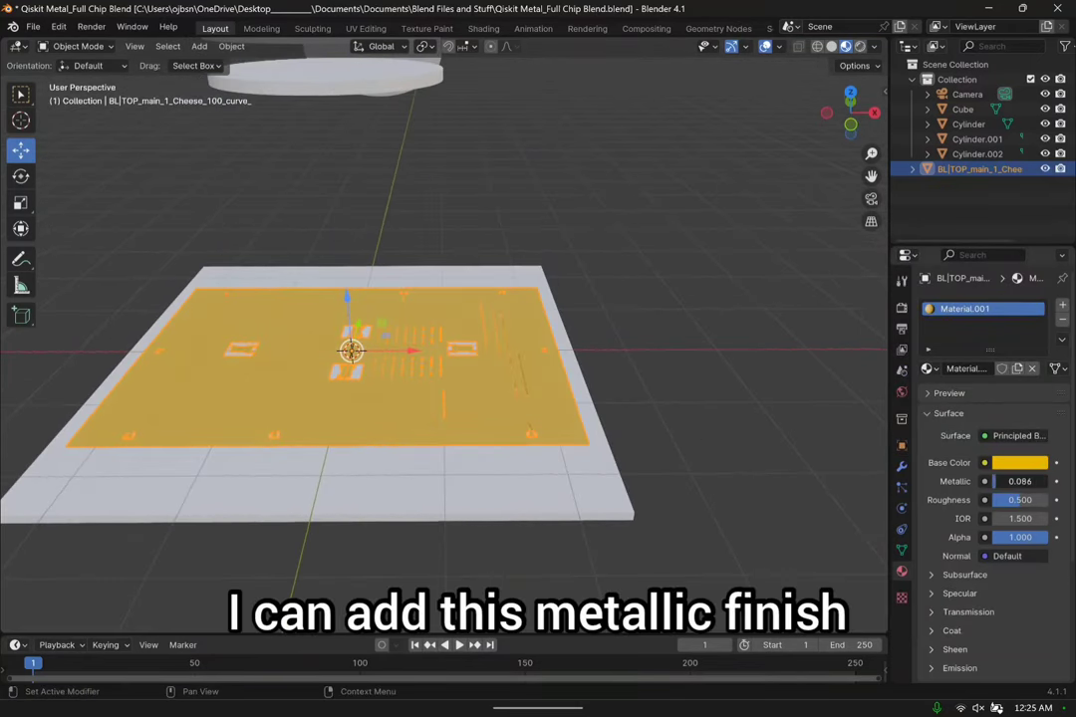
mouse_move(1001, 485)
mouse_down()
mouse_move(1054, 485)
mouse_move(994, 499)
mouse_up()
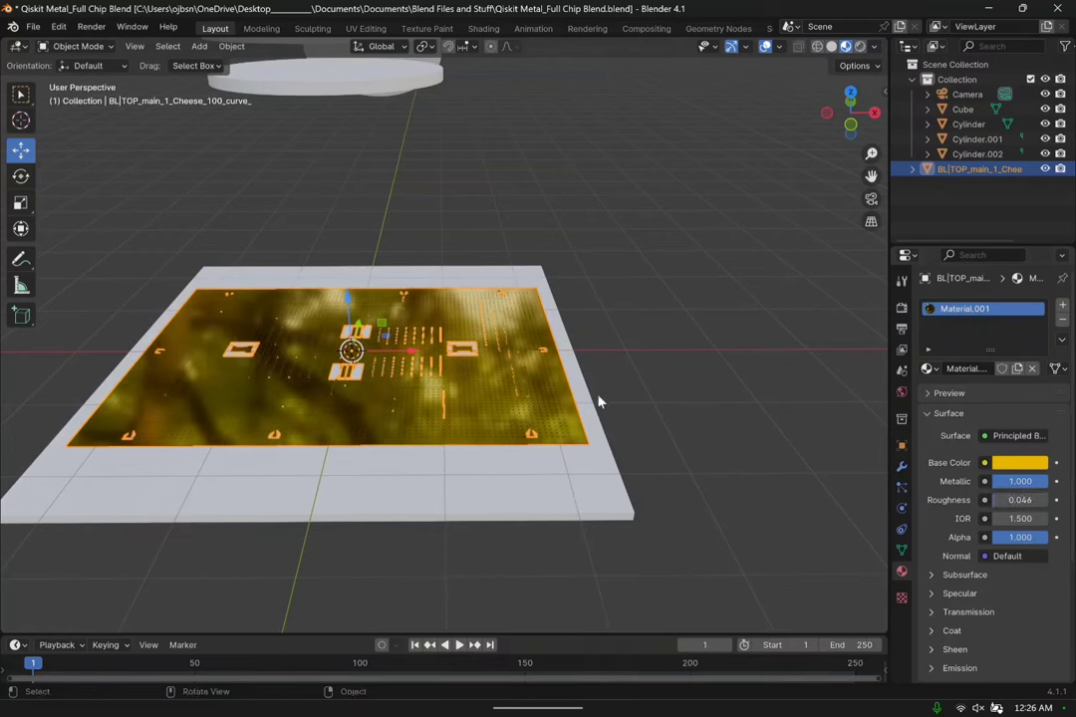
scroll(946, 526, down, 1)
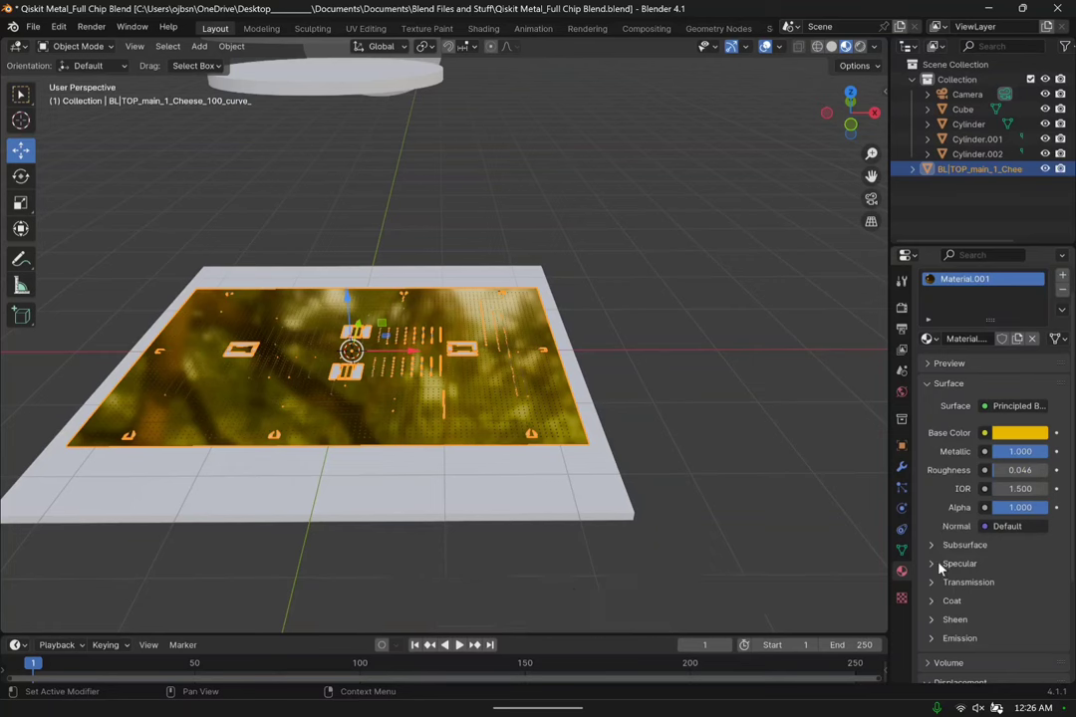
click(940, 564)
scroll(942, 558, down, 3)
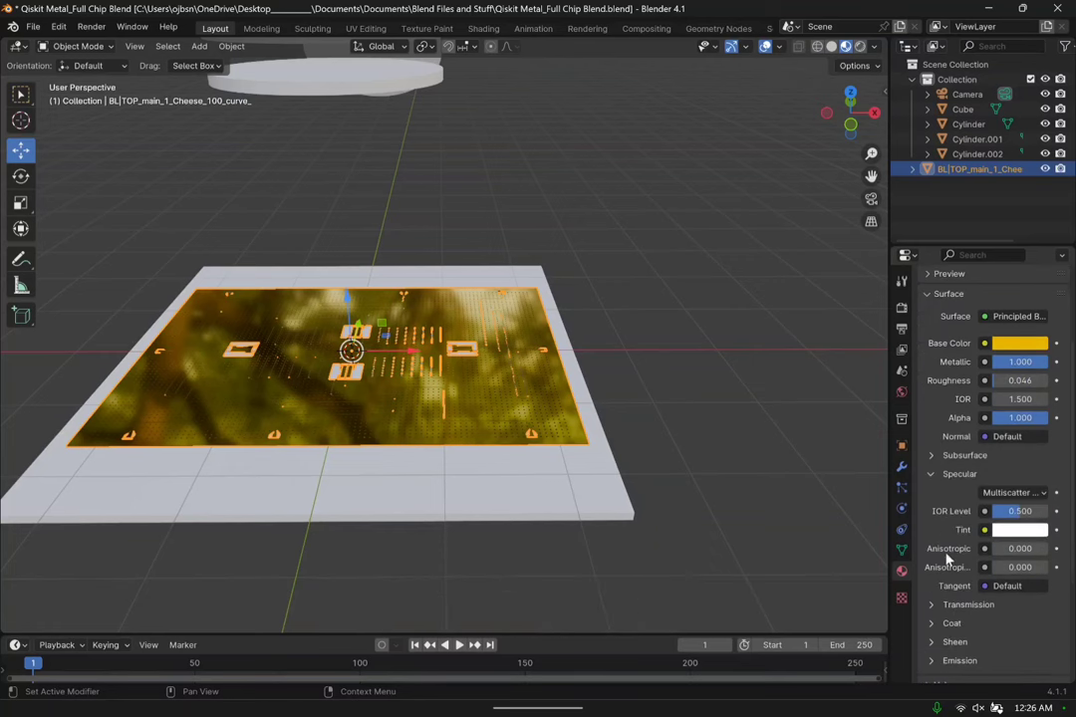
click(1008, 530)
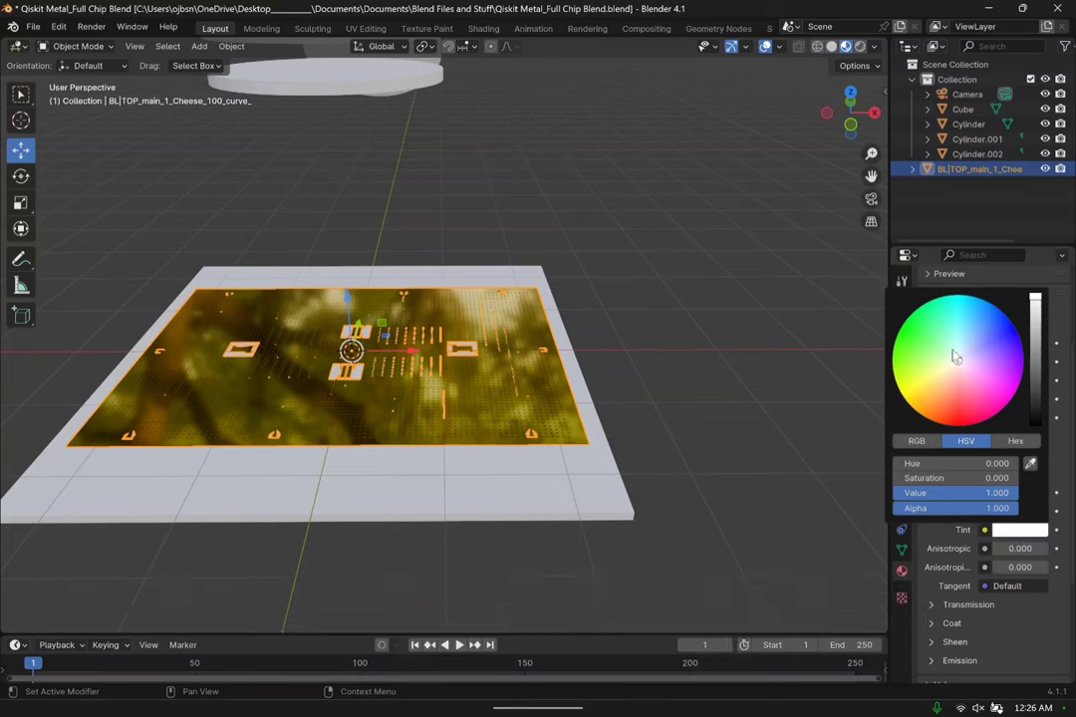
drag(955, 355, 915, 406)
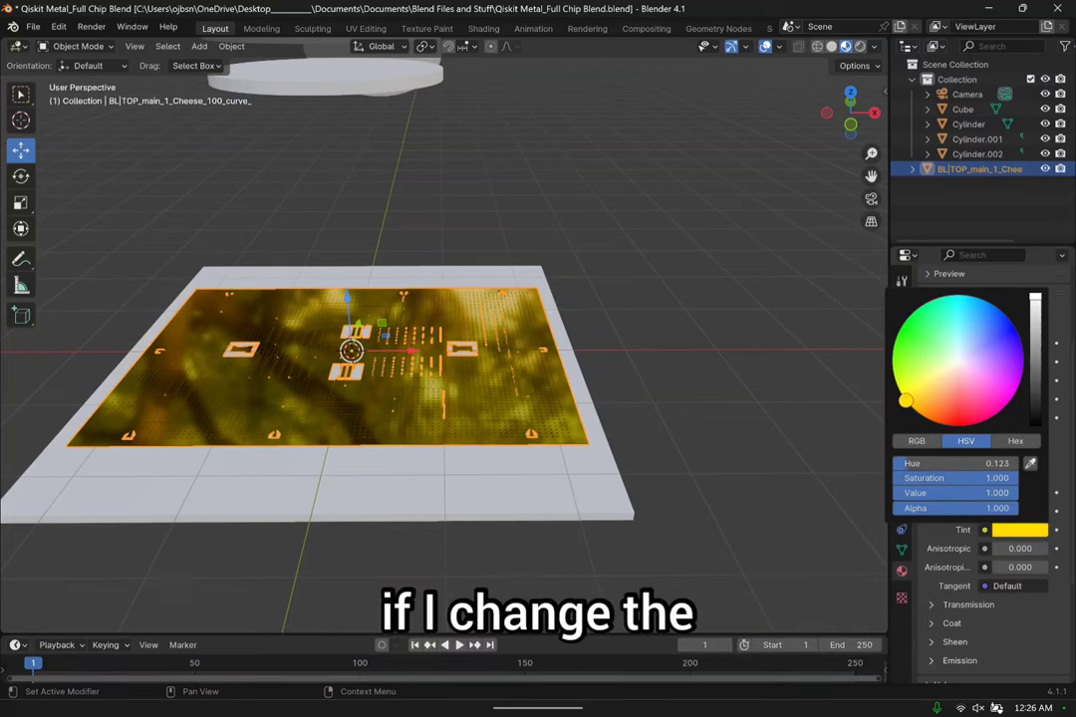
middle_drag(652, 392, 658, 488)
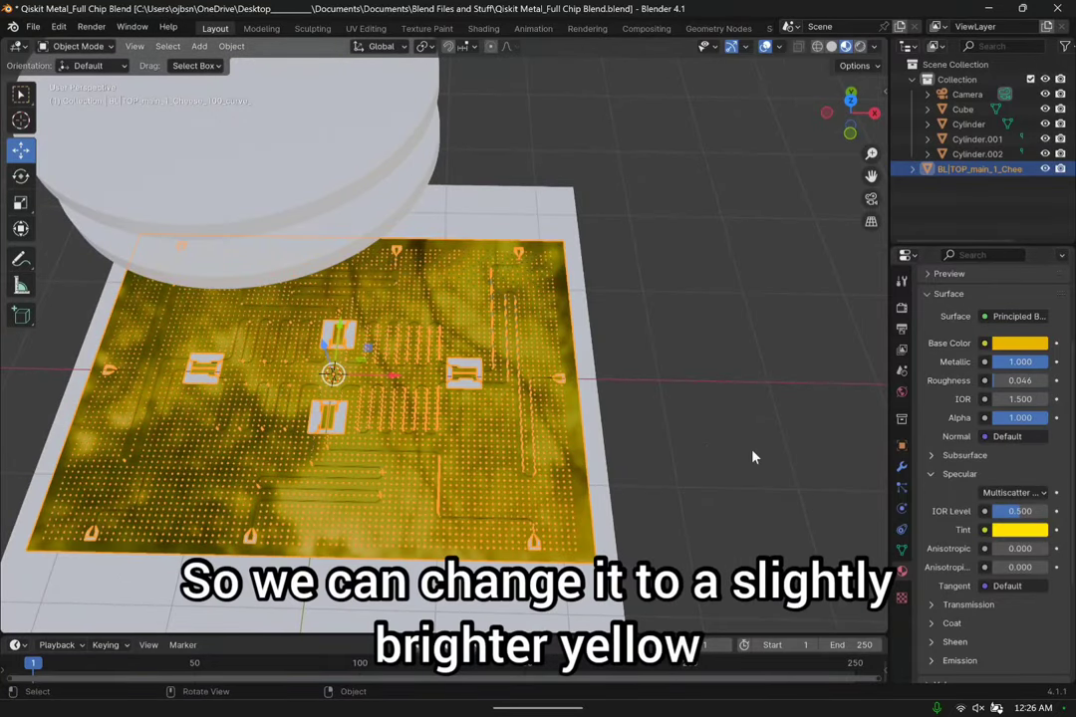
click(730, 488)
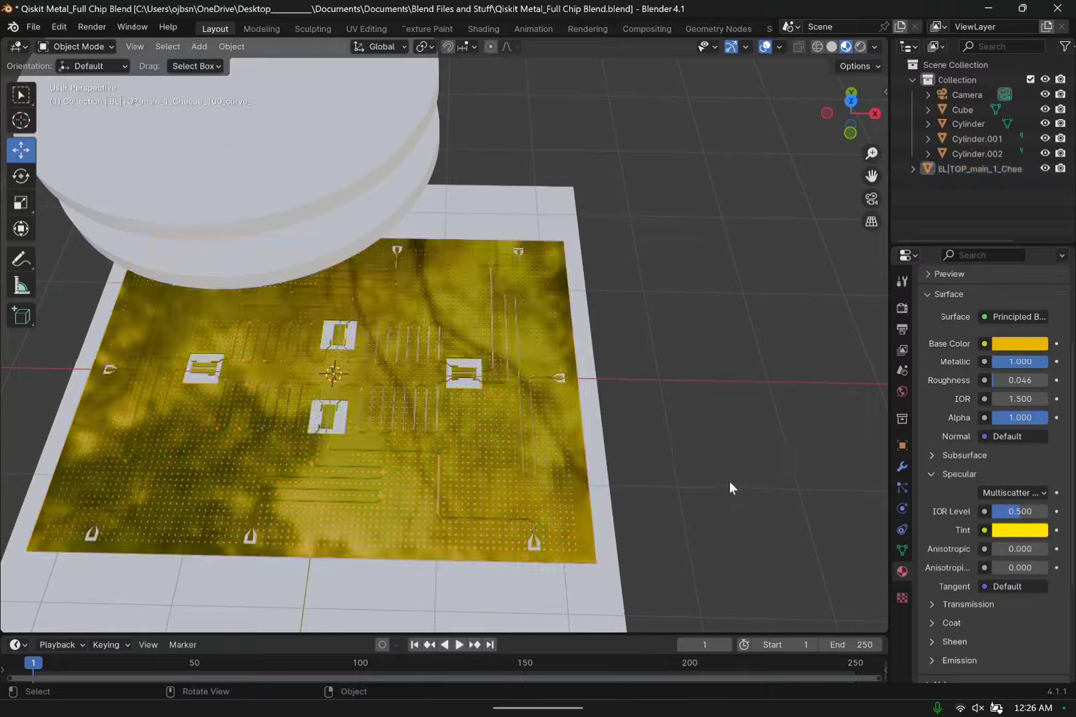
middle_drag(755, 523, 513, 397)
scroll(516, 399, up, 3)
middle_drag(636, 326, 483, 343)
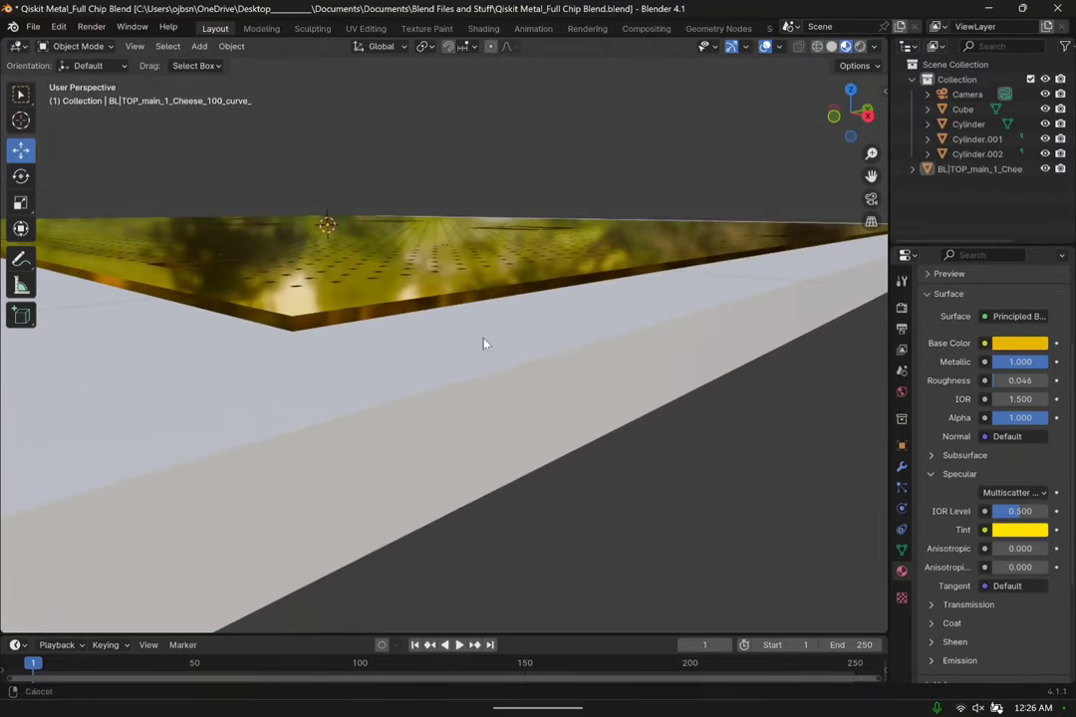
middle_drag(352, 316, 386, 314)
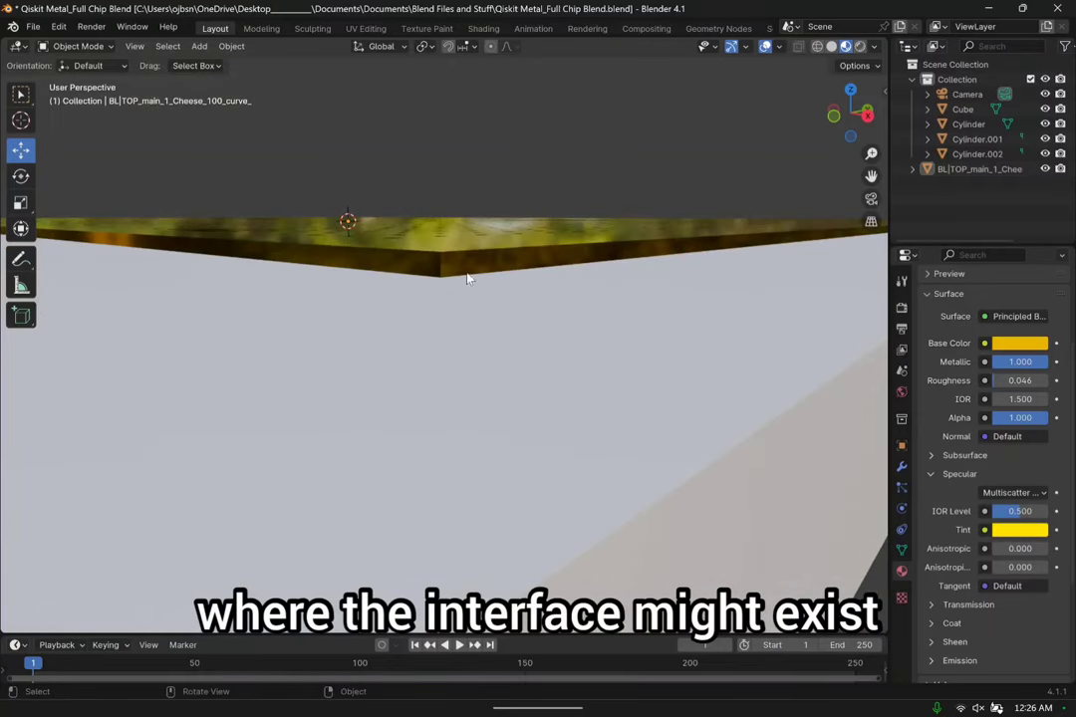
middle_drag(449, 285, 443, 364)
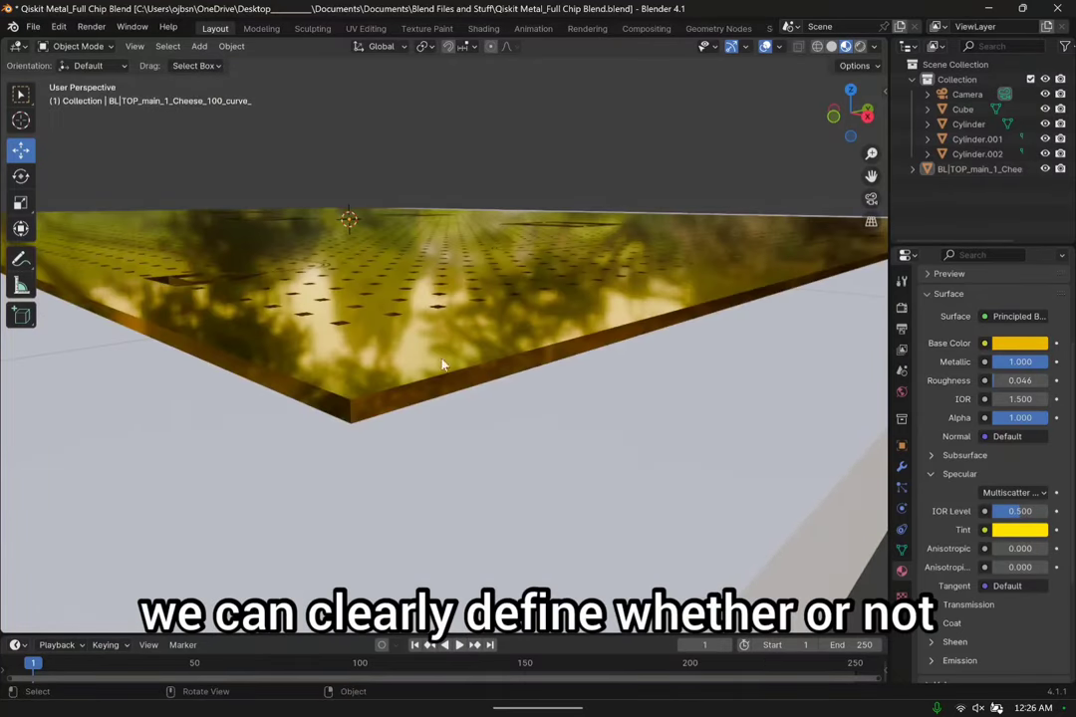
Lower the substrate board 0.003684 m along Z.
click(471, 418)
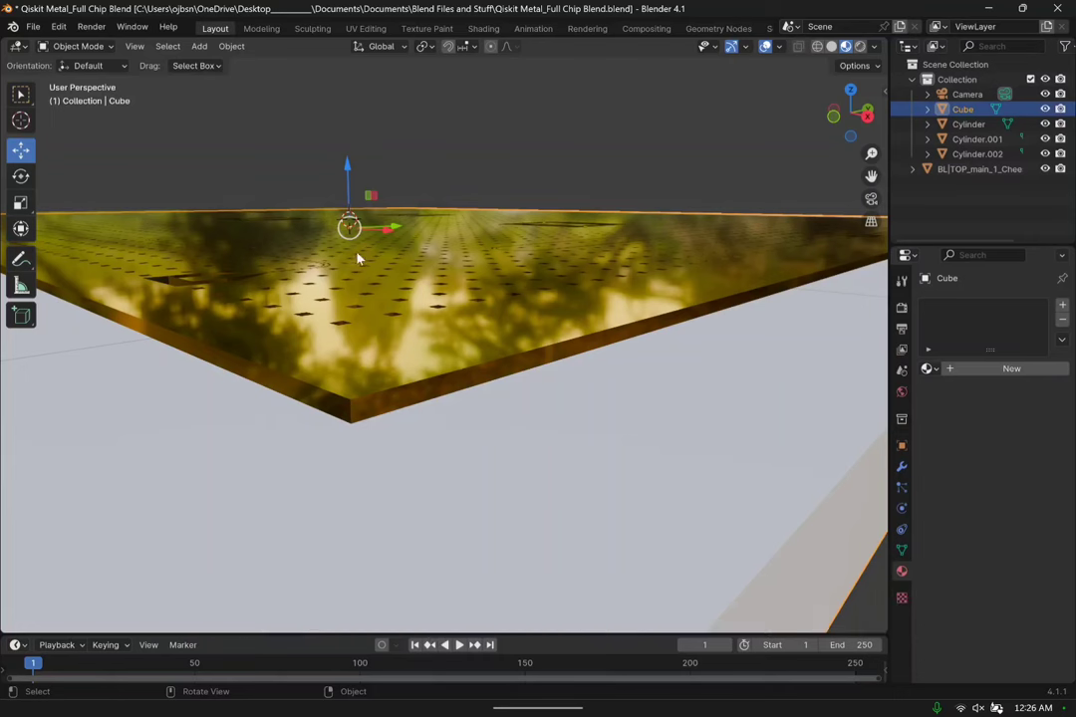
drag(347, 167, 347, 166)
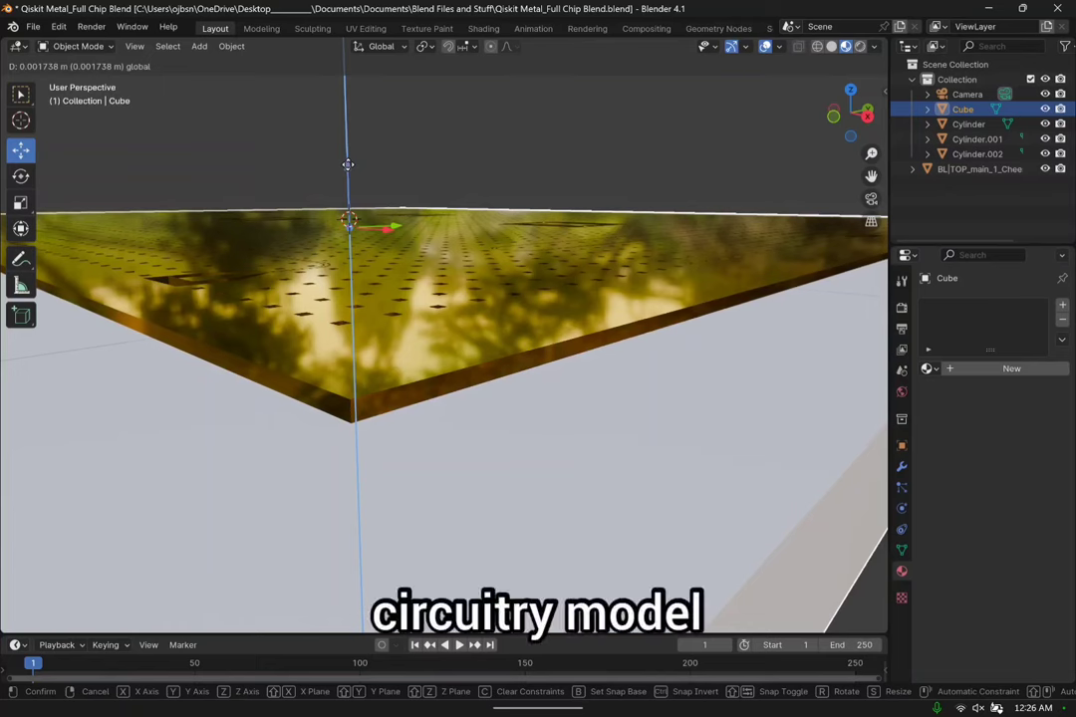
drag(348, 166, 349, 165)
middle_drag(428, 320, 355, 379)
scroll(519, 390, down, 4)
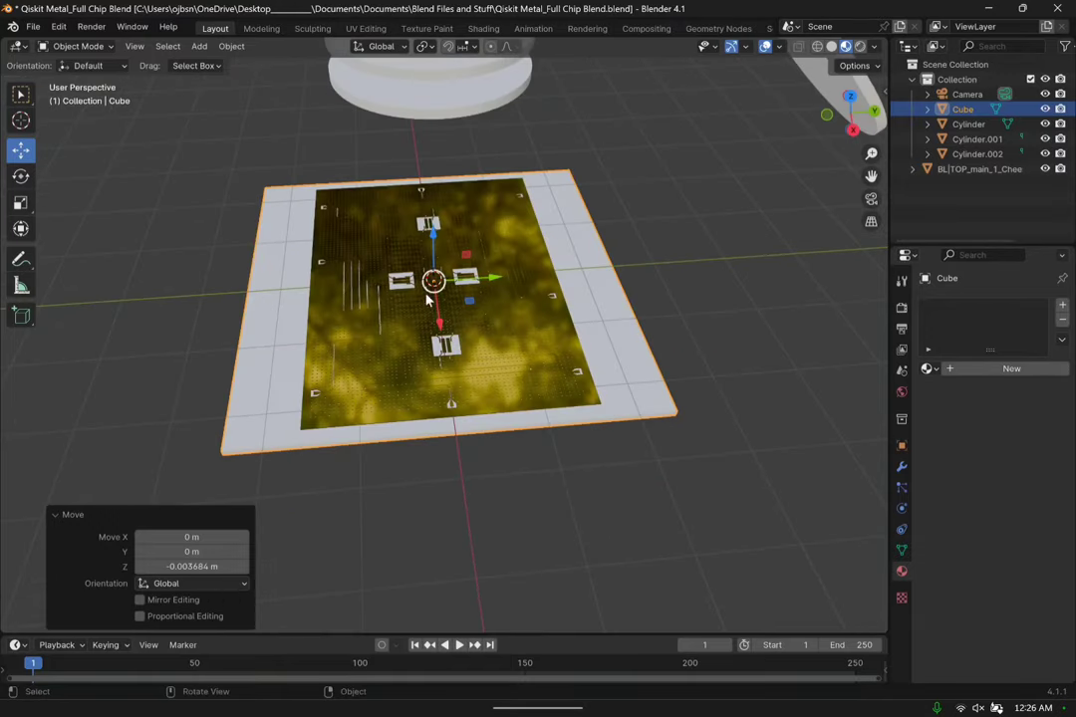
Scale the substrate board uniformly to 0.943.
key(s)
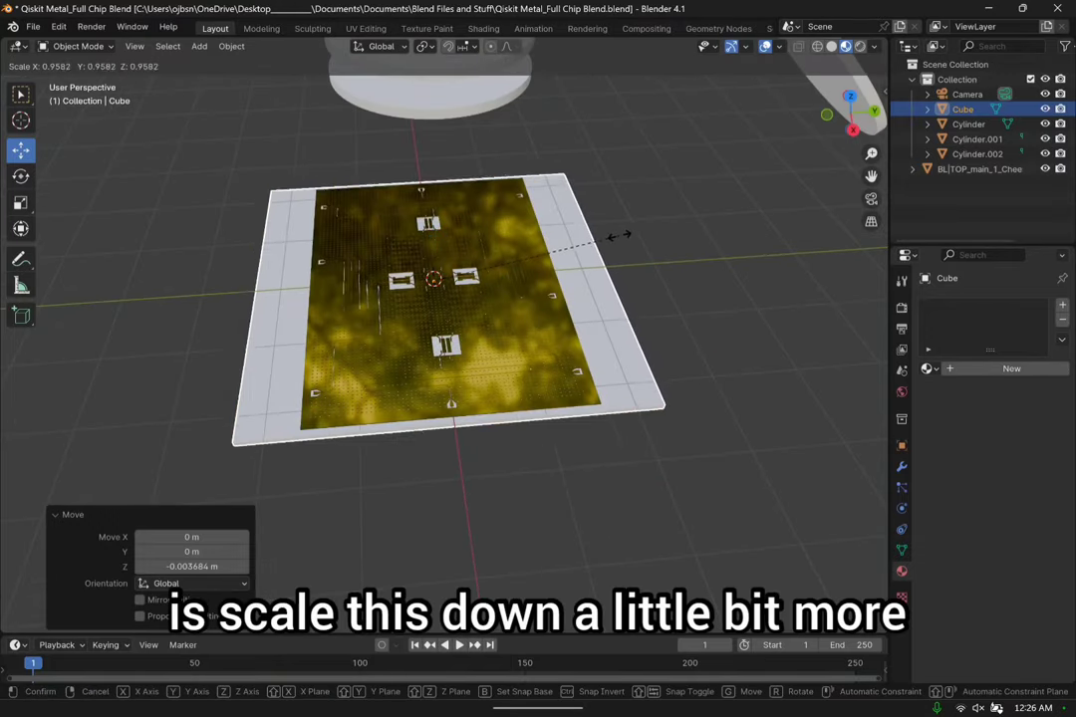
click(618, 237)
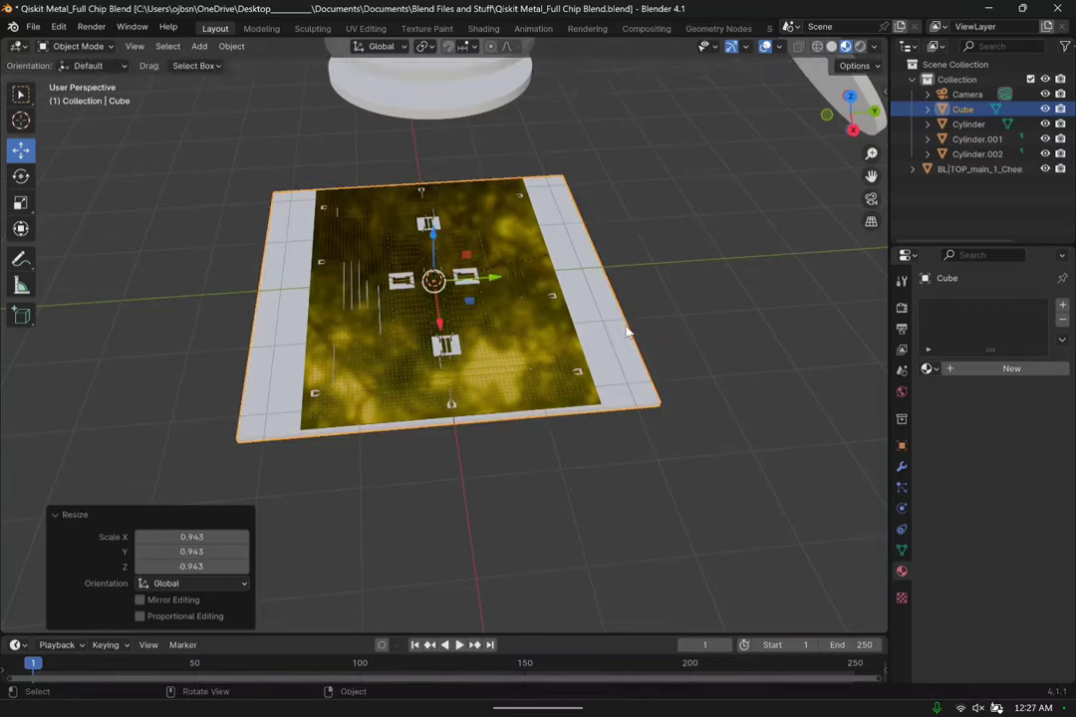
middle_drag(628, 329, 473, 255)
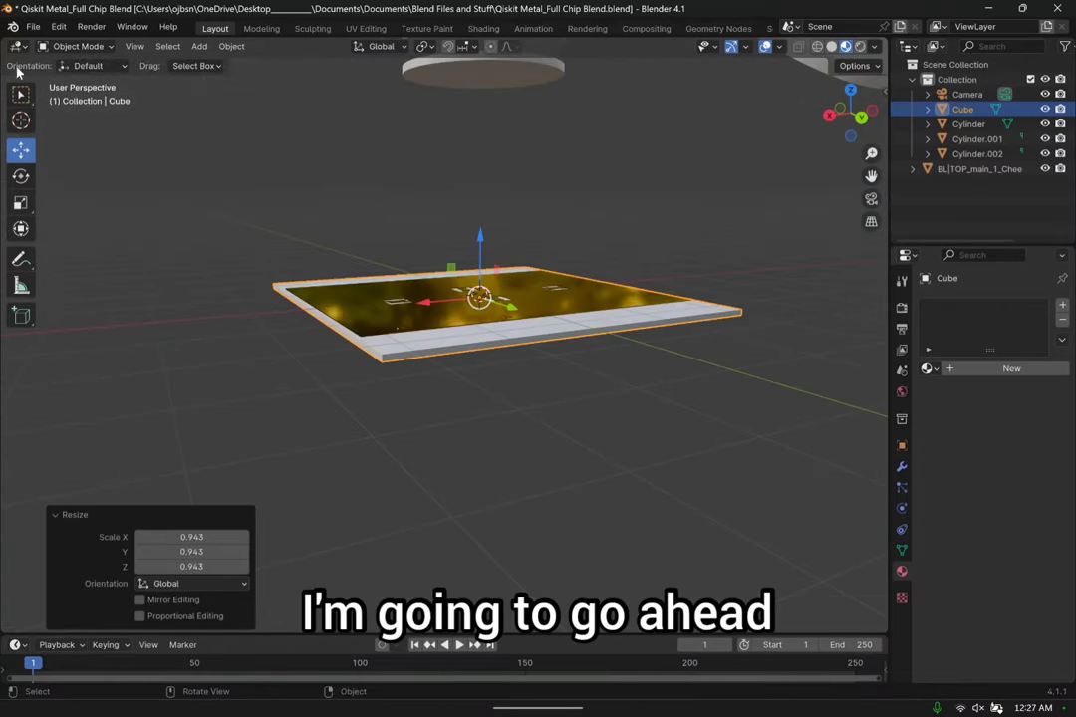
Put the substrate board into Edit Mode with face selection.
click(84, 46)
click(85, 84)
scroll(578, 364, up, 6)
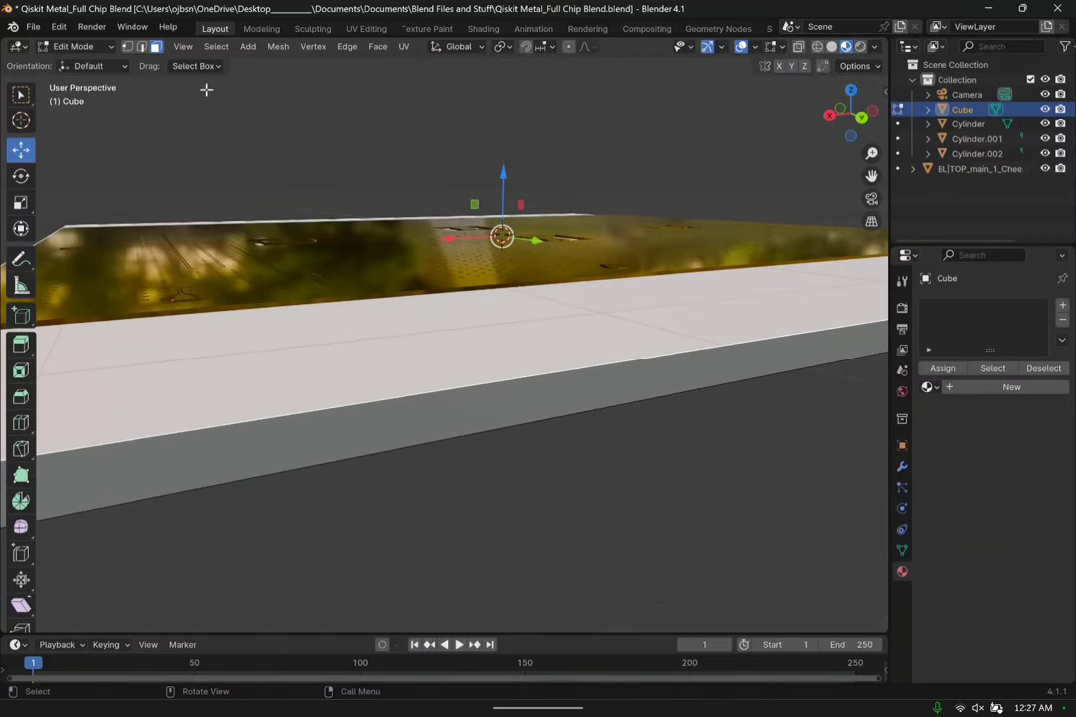
click(156, 46)
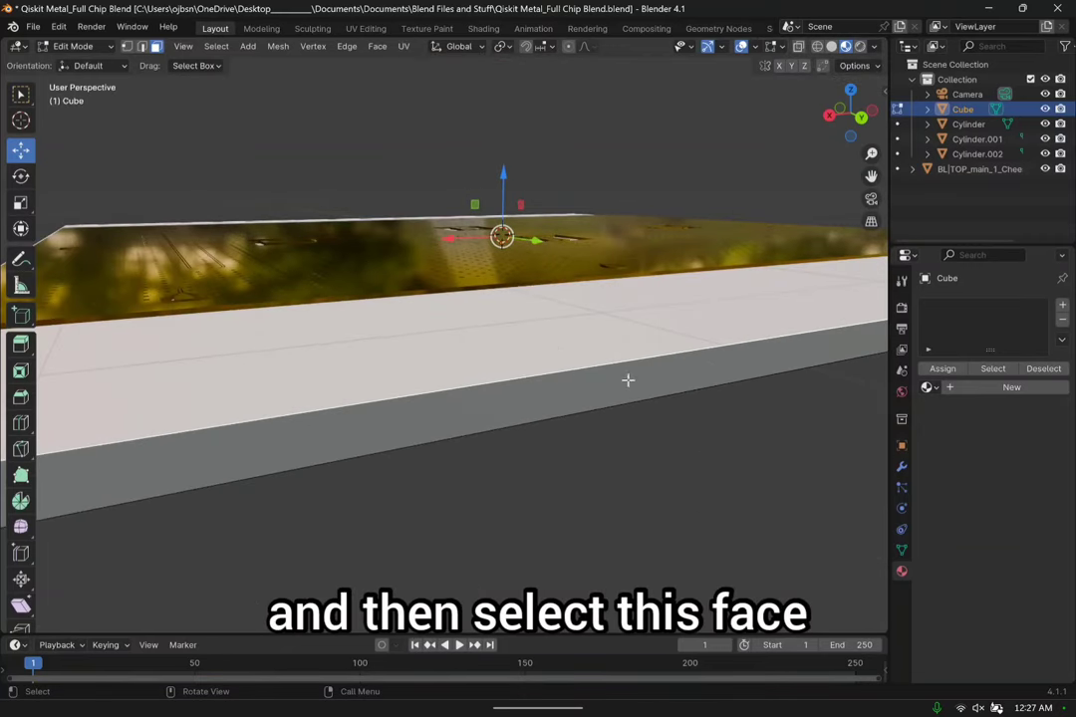
scroll(629, 379, down, 2)
middle_drag(629, 378, 683, 363)
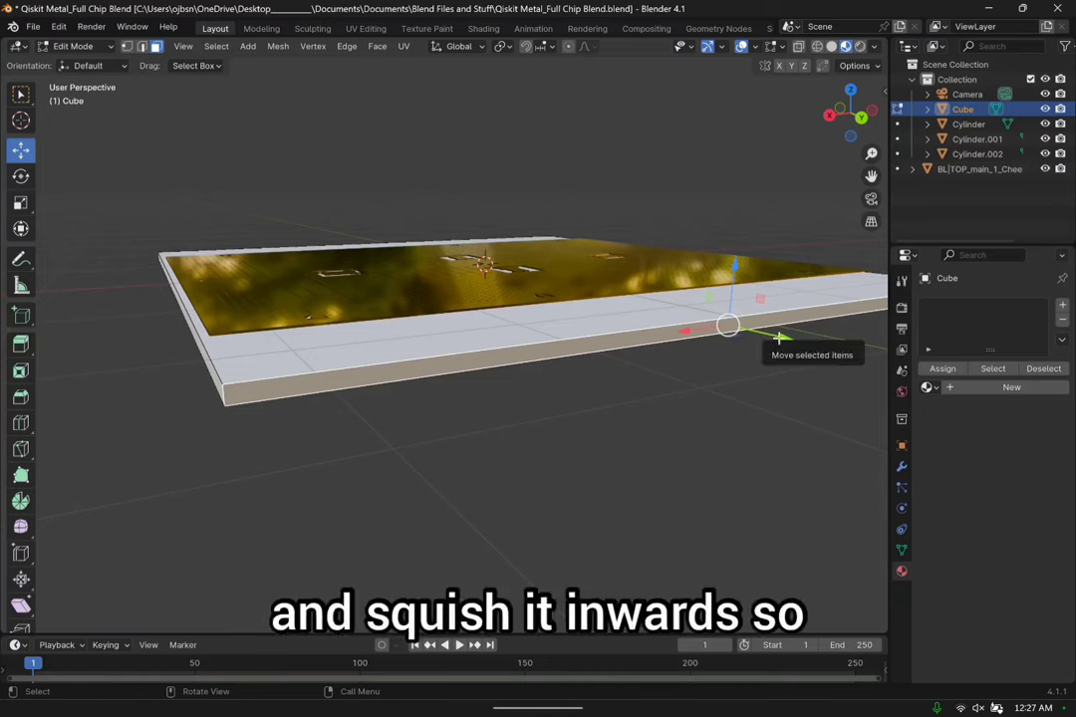
Slide one side face of the board inward along Y to the chip edge.
drag(783, 337, 685, 319)
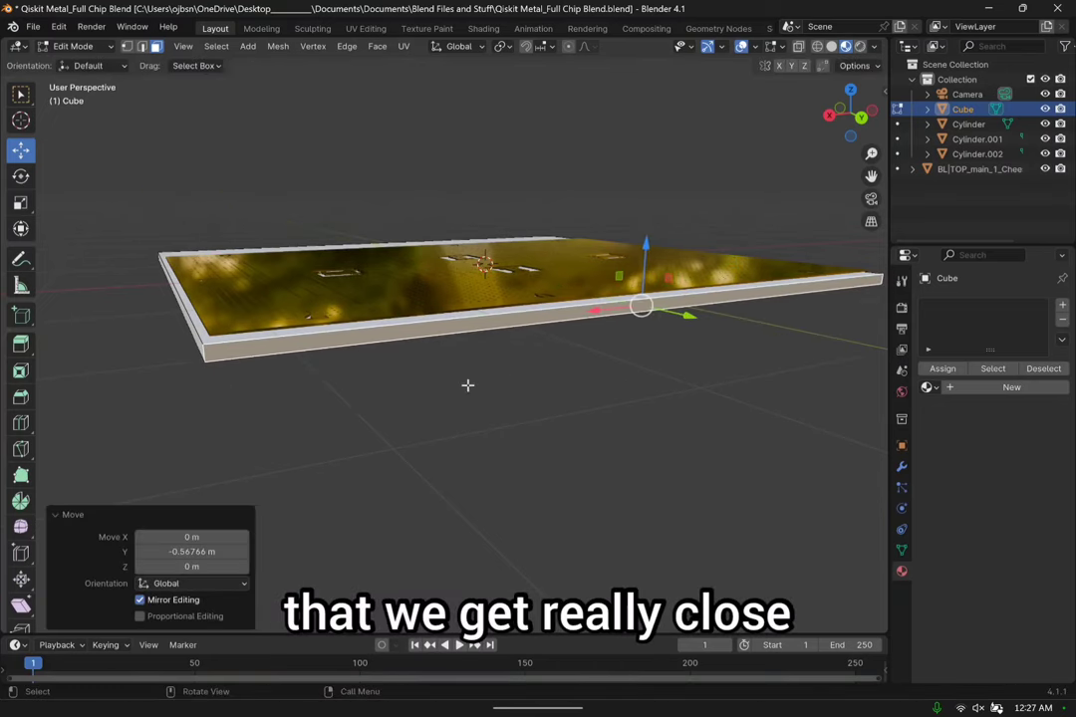
middle_drag(468, 384, 624, 243)
drag(617, 257, 604, 256)
middle_drag(577, 370, 410, 554)
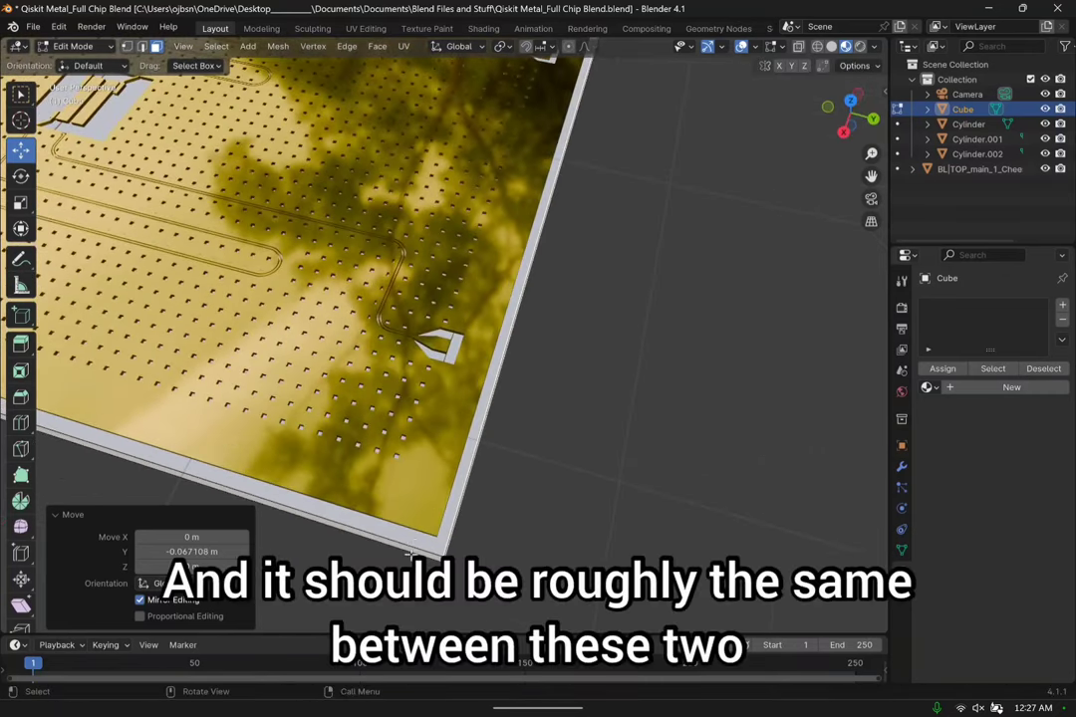
middle_drag(602, 173, 588, 225)
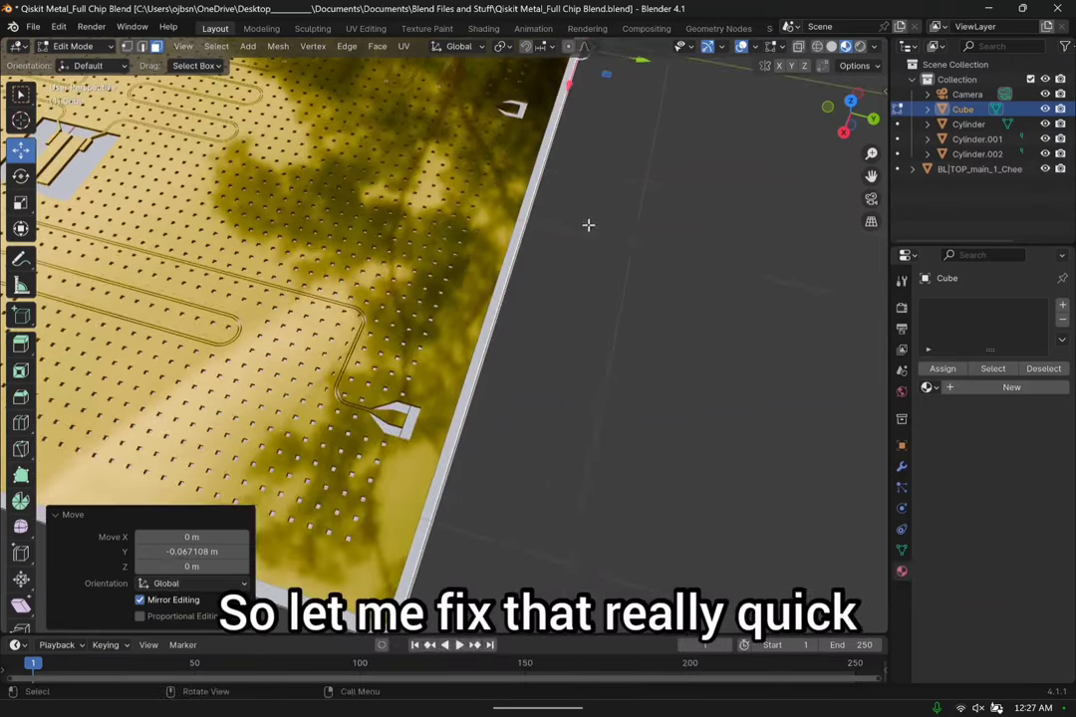
drag(638, 60, 641, 61)
middle_drag(617, 135, 547, 187)
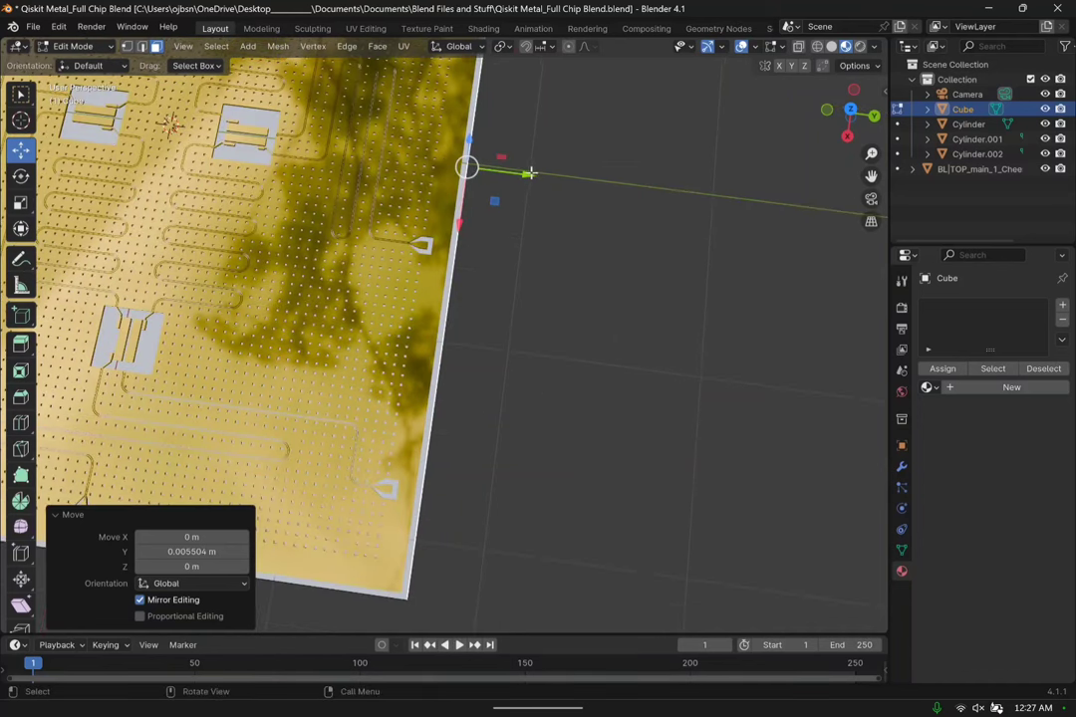
drag(528, 173, 528, 174)
middle_drag(557, 329, 353, 313)
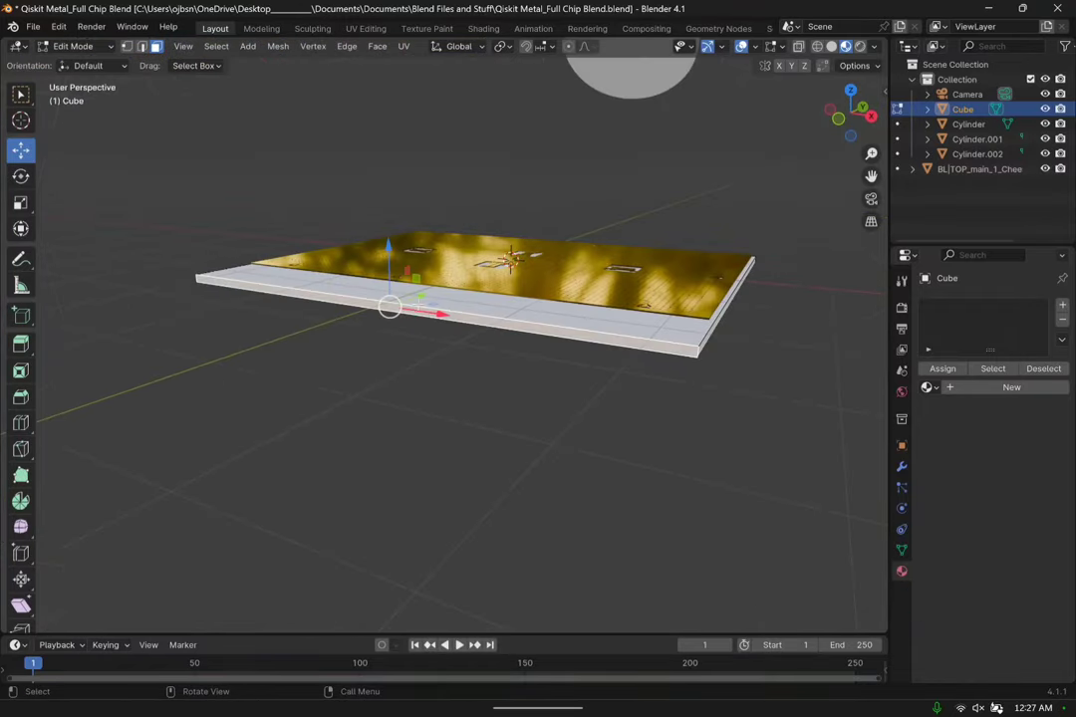
Slide the opposite side face inward along Y to even the border around the chip.
middle_drag(510, 257, 347, 307)
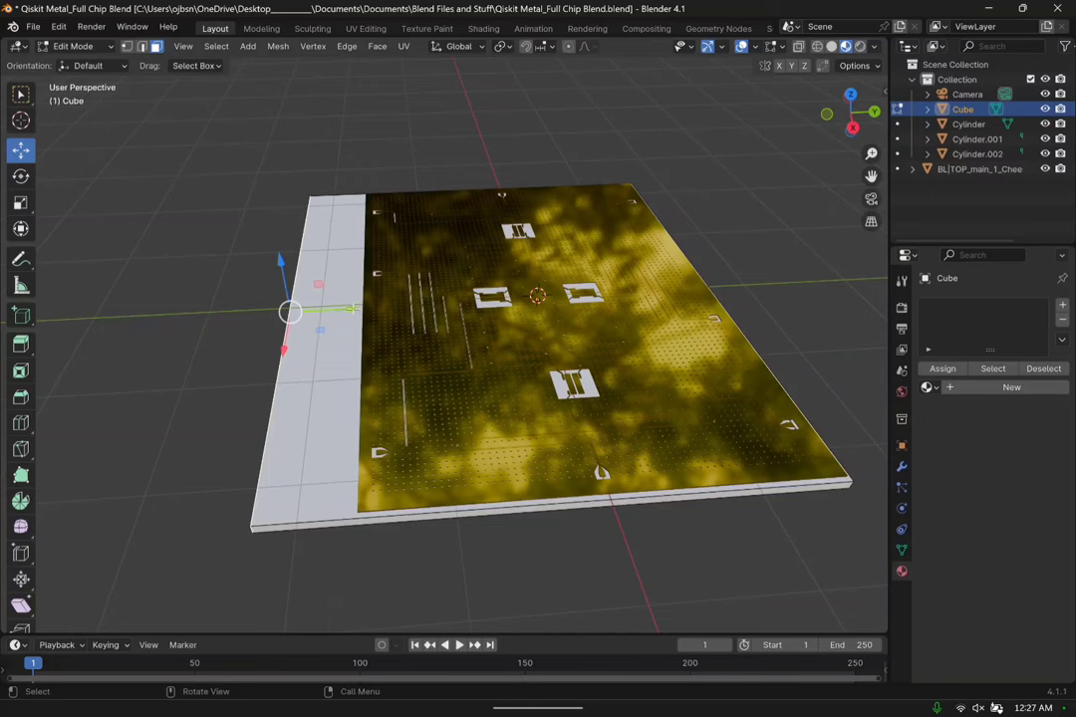
drag(353, 309, 423, 308)
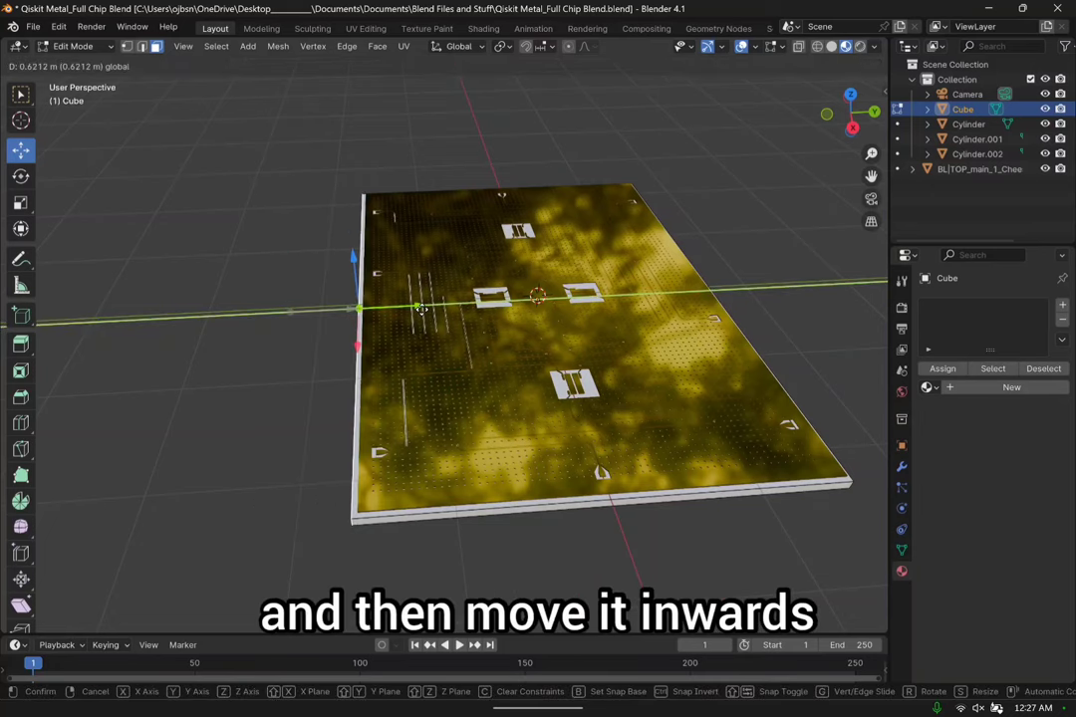
click(421, 307)
scroll(428, 379, down, 2)
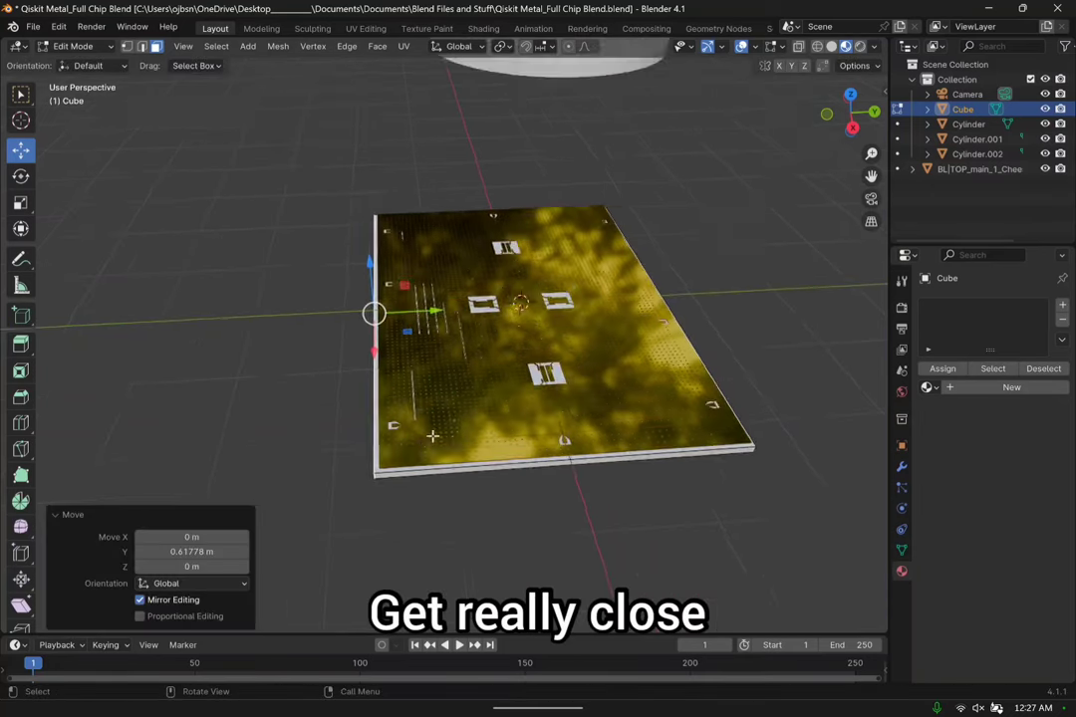
middle_drag(428, 379, 388, 422)
scroll(417, 377, up, 3)
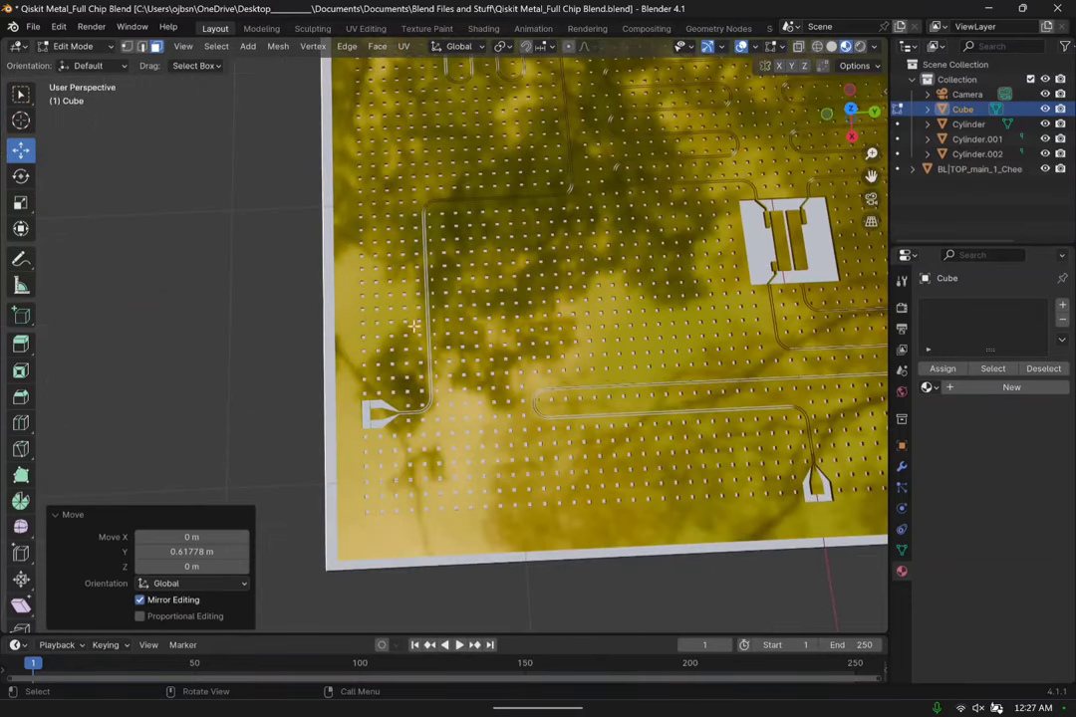
middle_drag(416, 296, 429, 213)
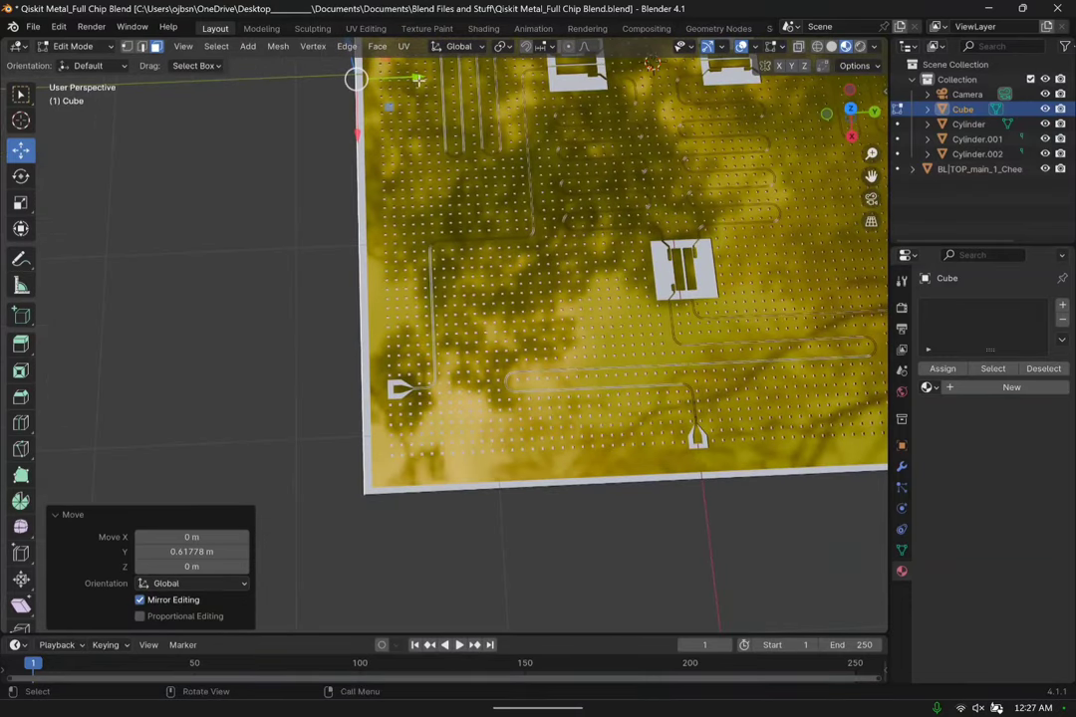
drag(419, 76, 421, 76)
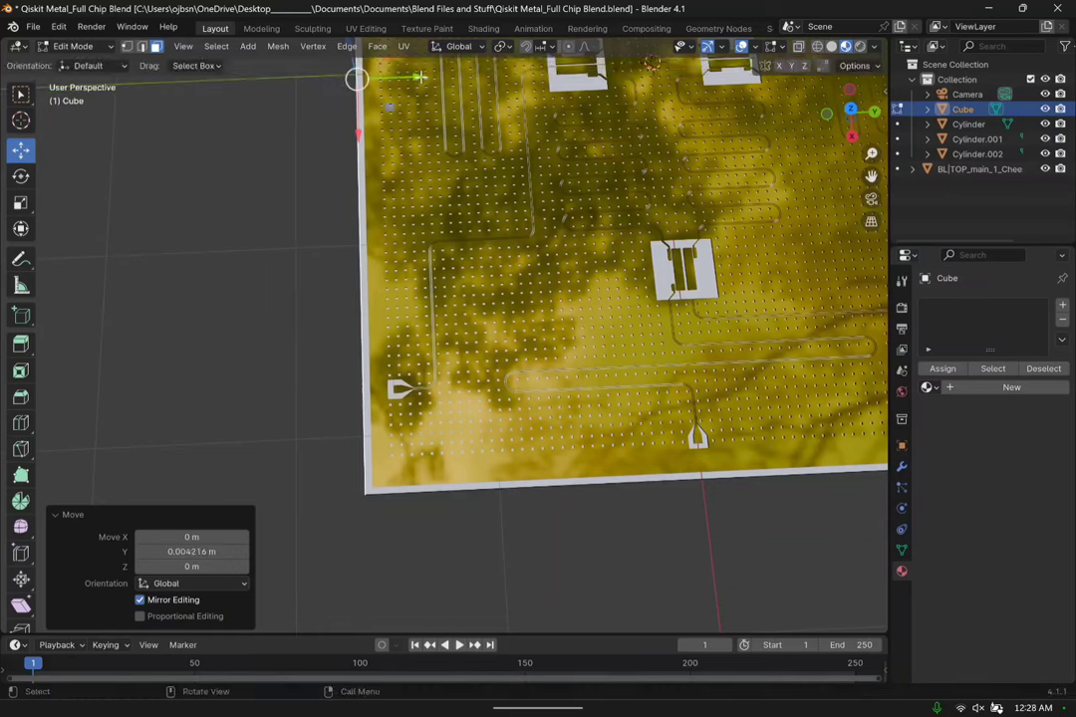
middle_drag(420, 293, 199, 80)
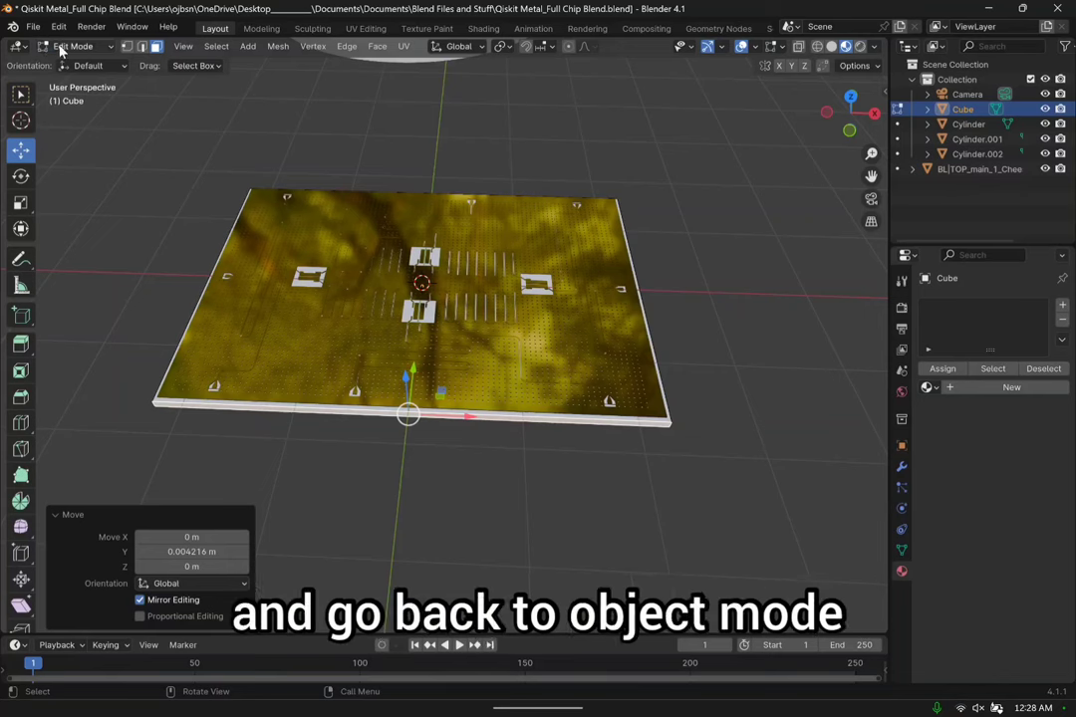
click(66, 46)
Switch the board to Object Mode and view the trimmed slab from a low side angle.
click(72, 64)
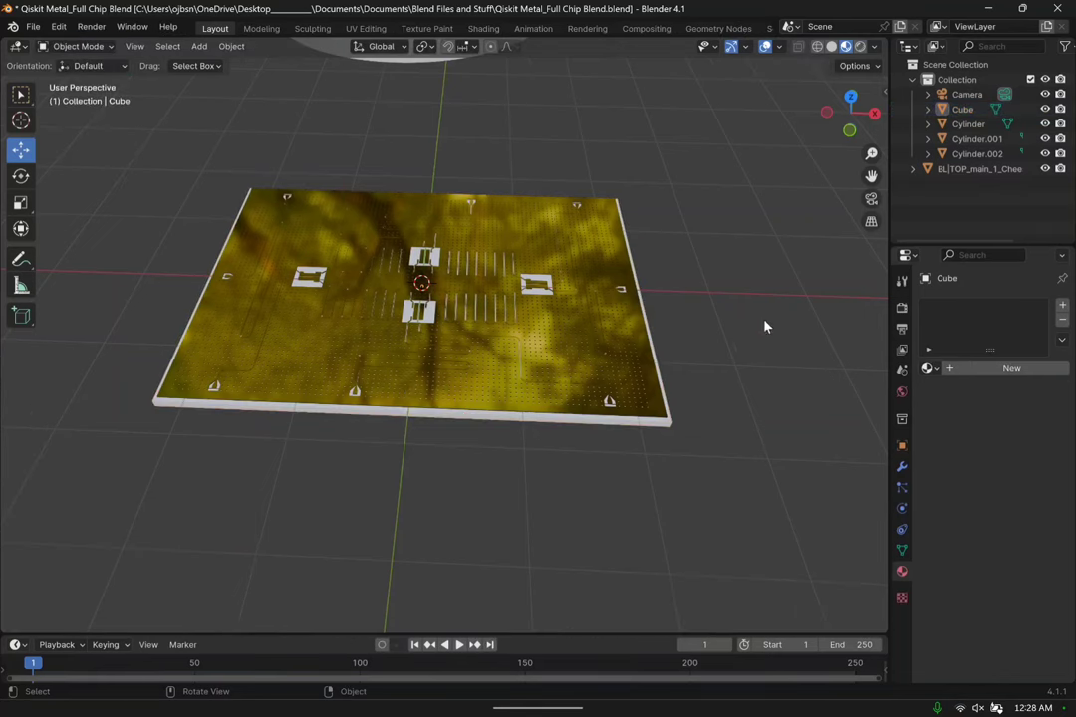
middle_drag(766, 323, 649, 360)
middle_drag(492, 486, 637, 406)
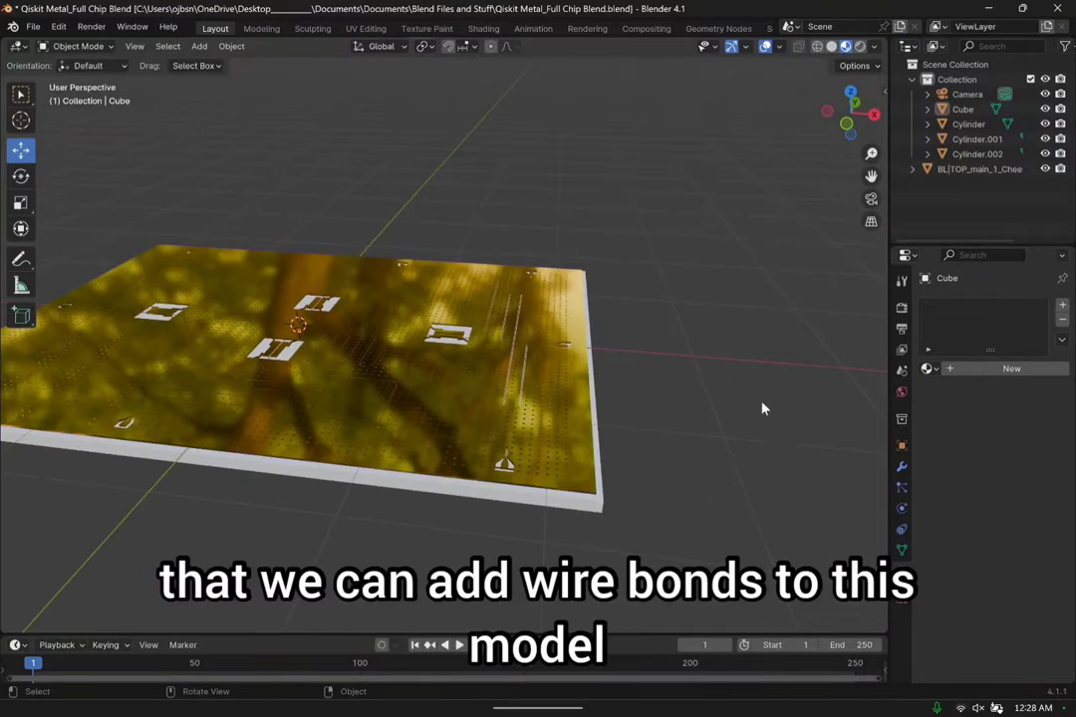
middle_drag(762, 408, 458, 298)
Paste a copy of the substrate board, Cube.001, and lower it about 0.078 m along Z.
click(458, 298)
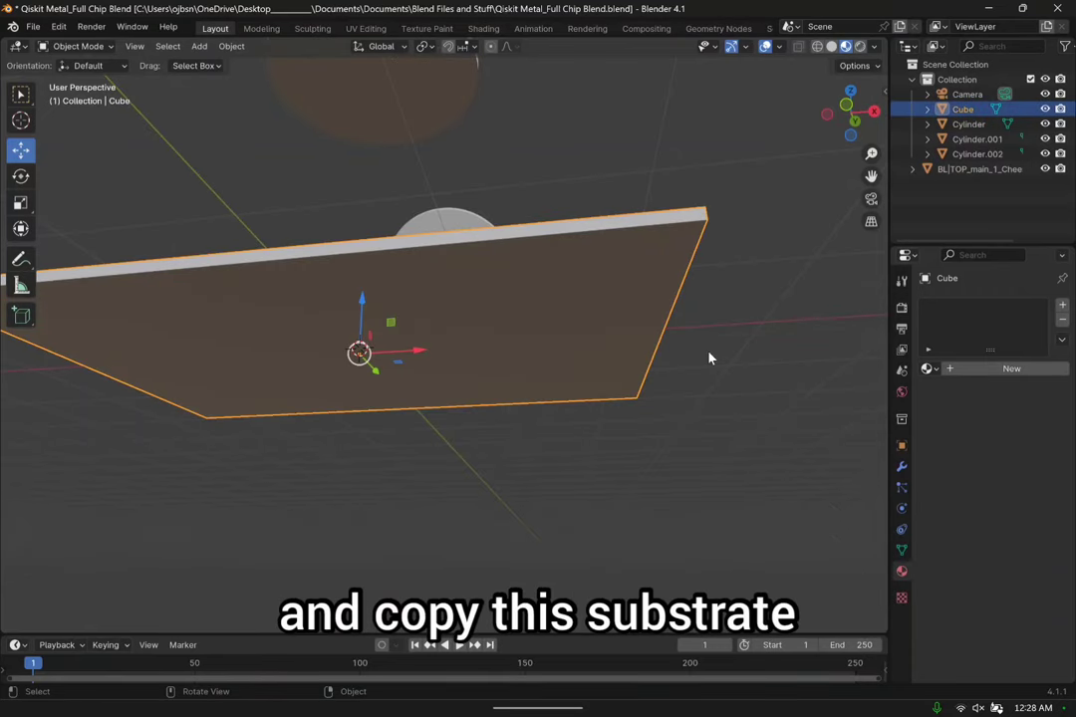
middle_drag(720, 307, 754, 312)
key(ctrl+v)
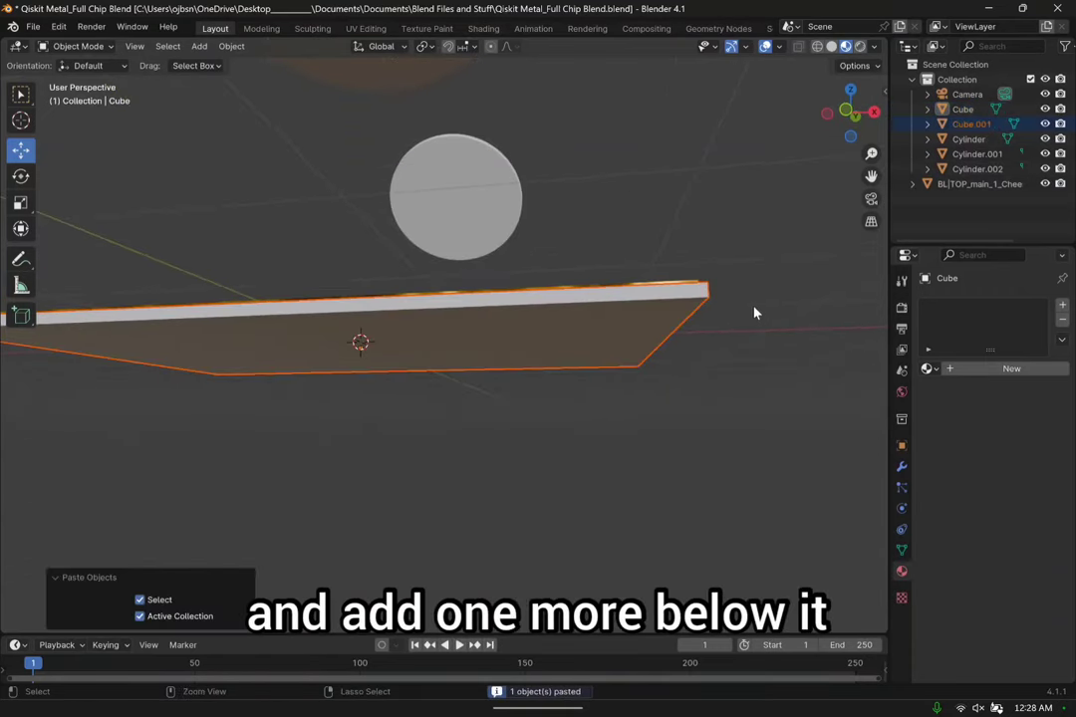
click(21, 150)
drag(362, 292, 361, 300)
middle_drag(316, 258, 520, 369)
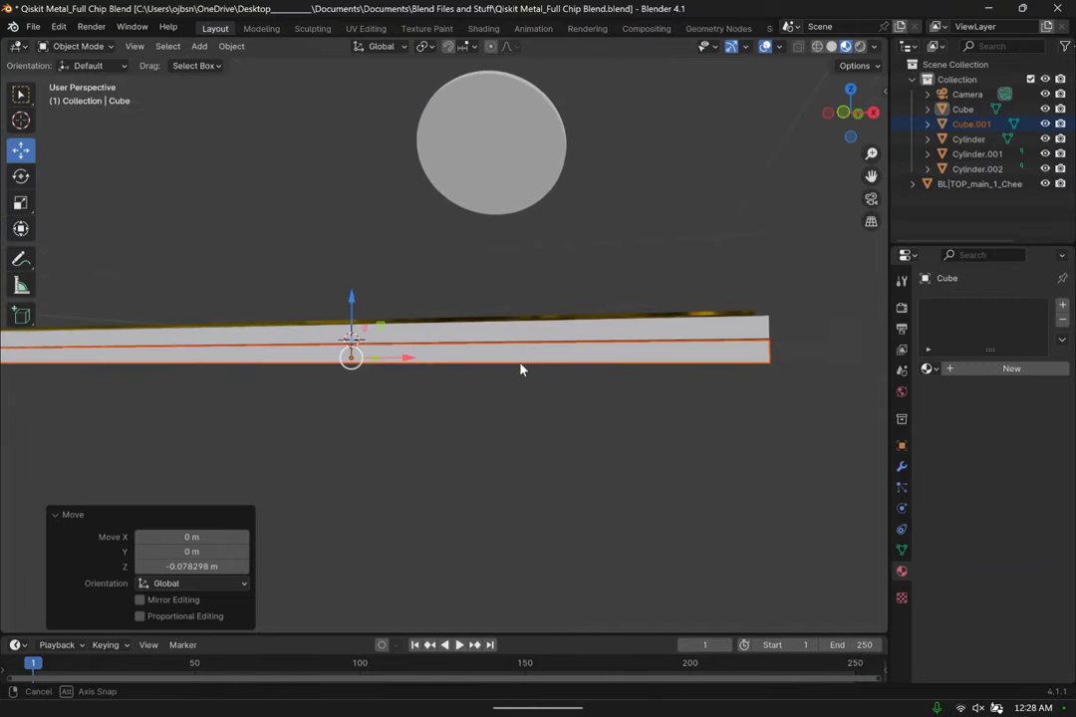
drag(351, 301, 356, 347)
click(475, 372)
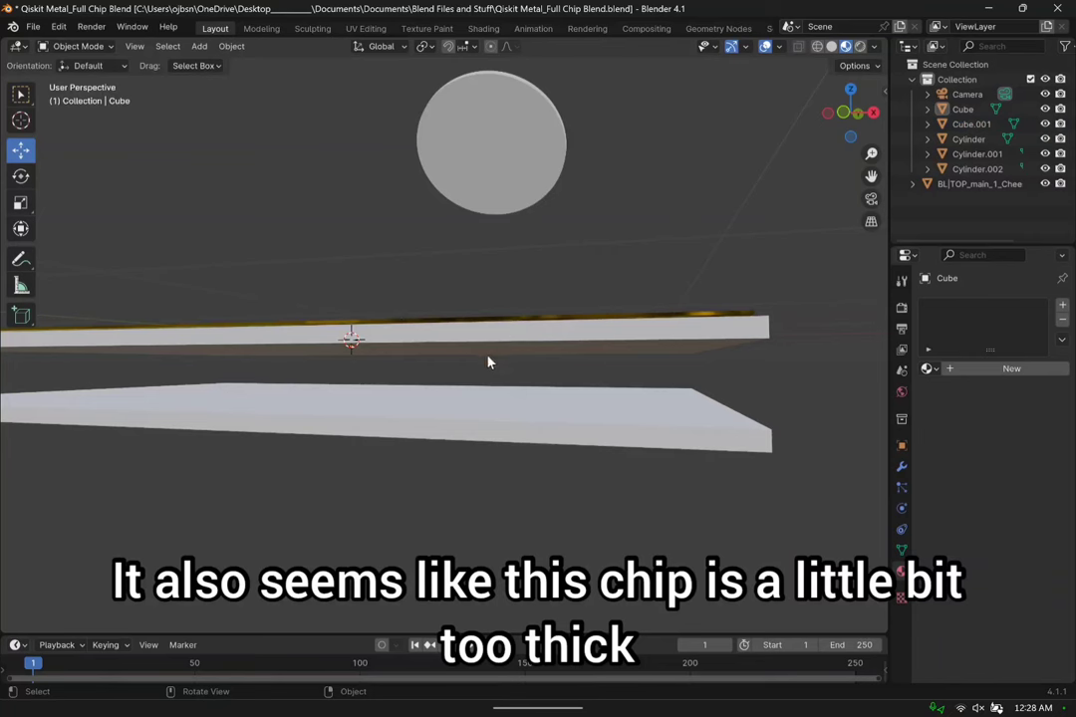
click(487, 354)
In Edit Mode, raise one face of the upper board slightly along Z.
click(78, 46)
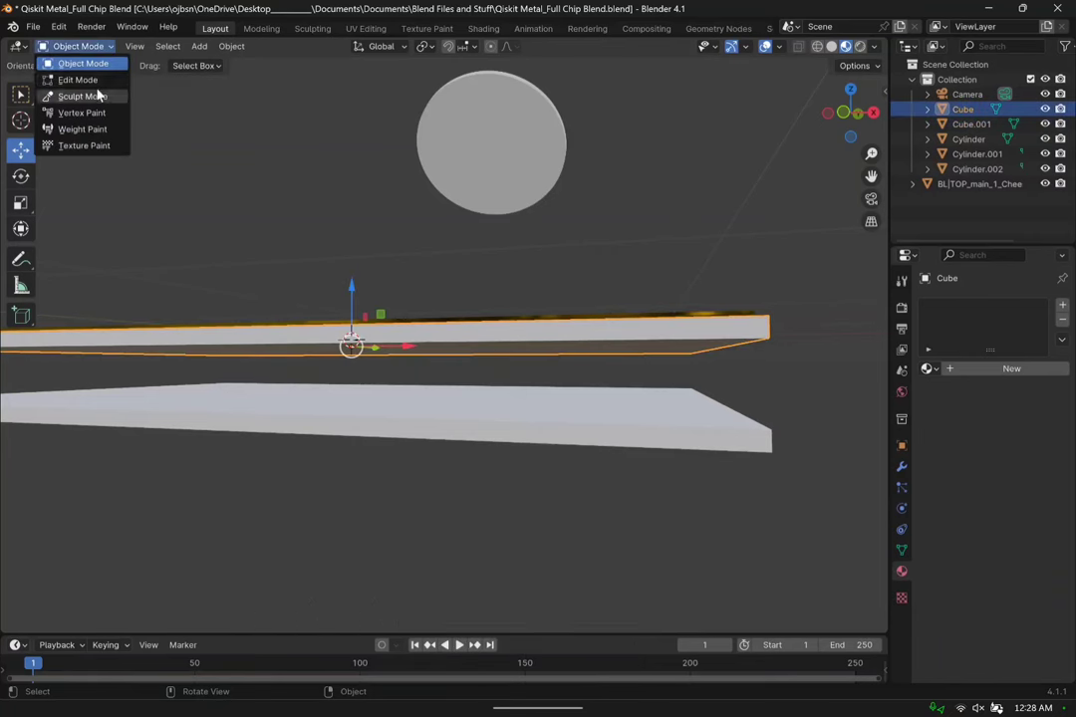
click(88, 79)
click(443, 348)
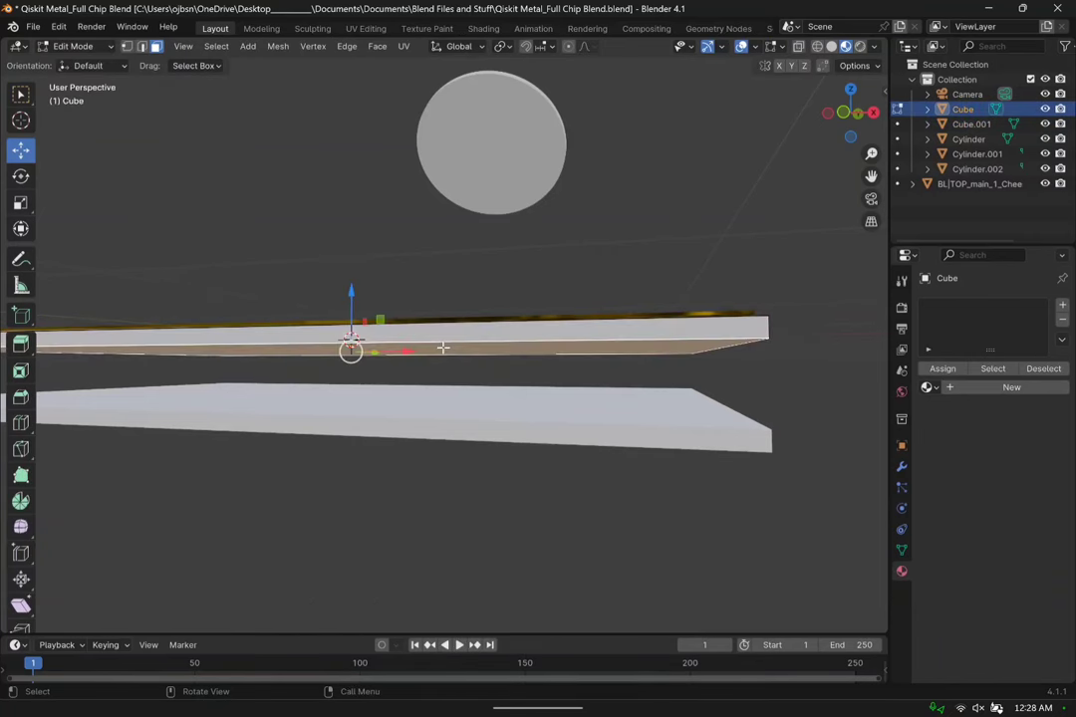
drag(349, 292, 348, 288)
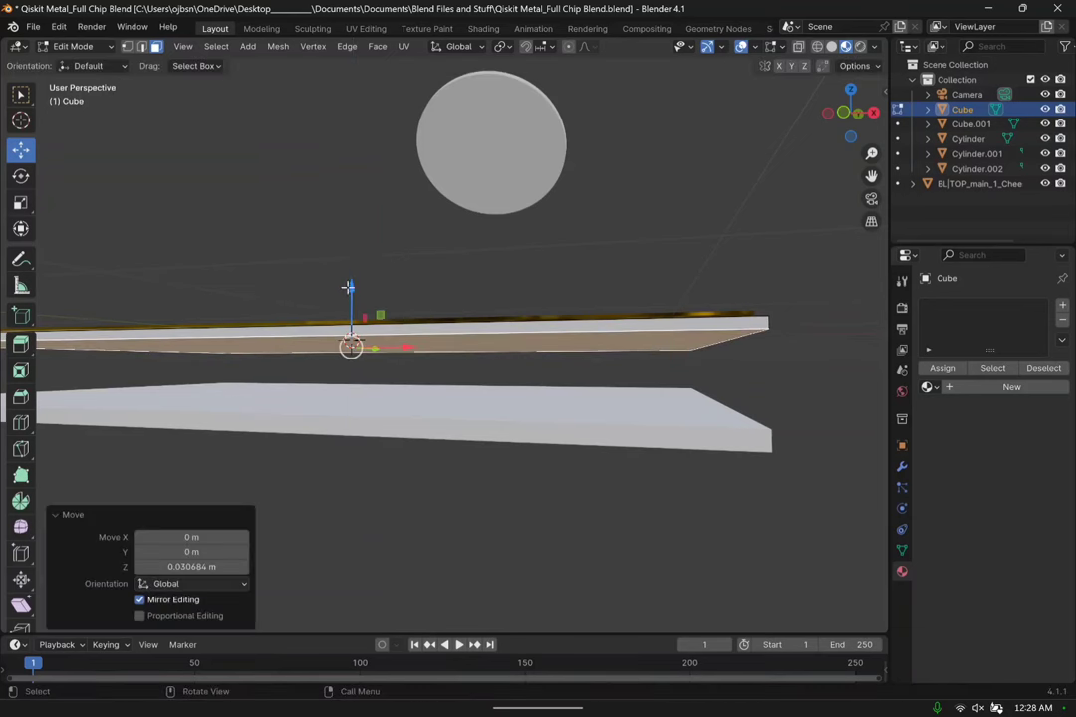
Back in Object Mode, raise Cube.001 0.30975 m to sit right under the board.
click(60, 46)
click(81, 64)
middle_drag(498, 269, 538, 276)
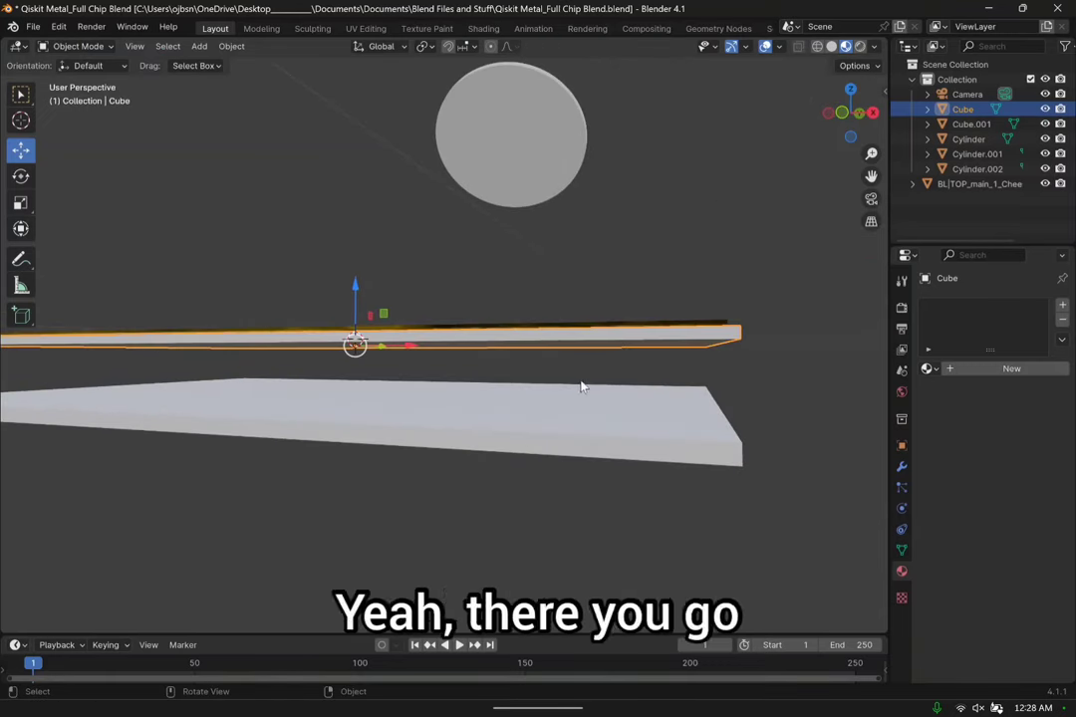
click(431, 384)
drag(356, 343, 357, 294)
middle_drag(357, 295, 465, 361)
Scale the white slab Cube.001 by 1.074, then by 1.014, so it borders the gold board.
key(s)
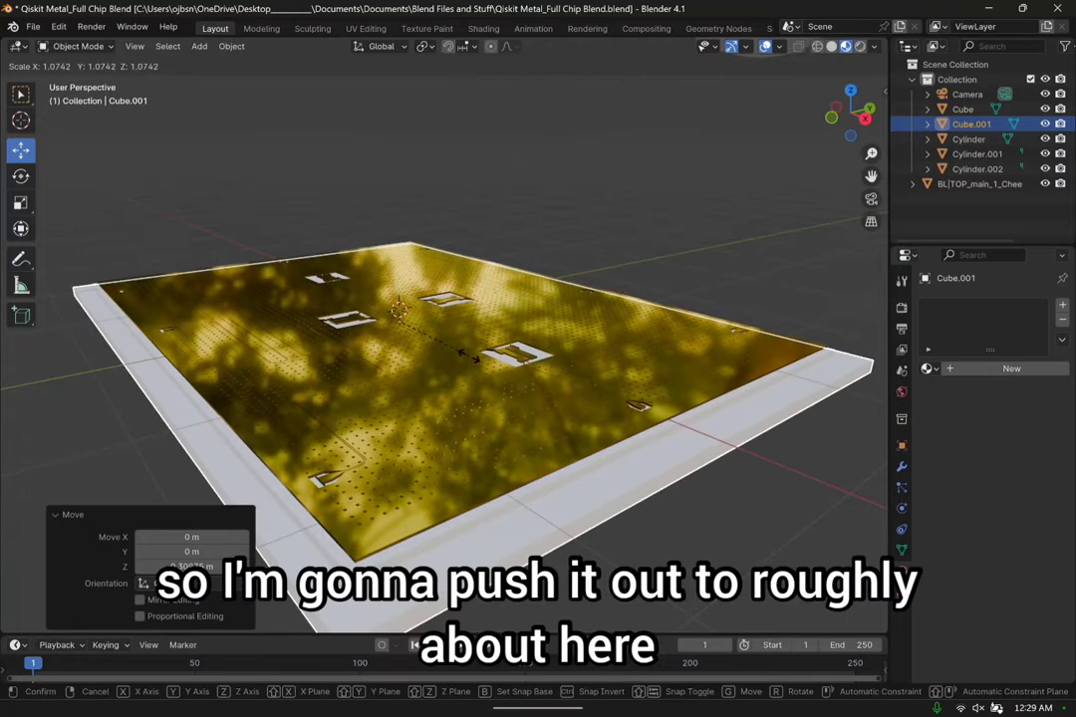
click(468, 355)
middle_drag(572, 379, 608, 372)
scroll(662, 439, down, 3)
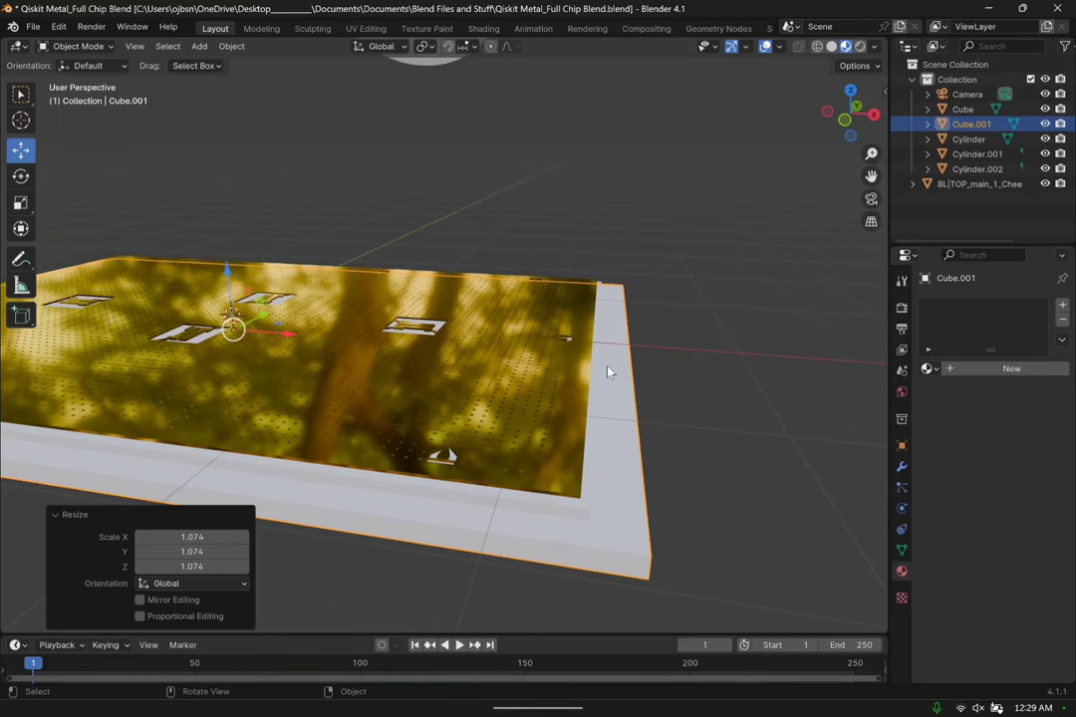
key(s)
click(658, 375)
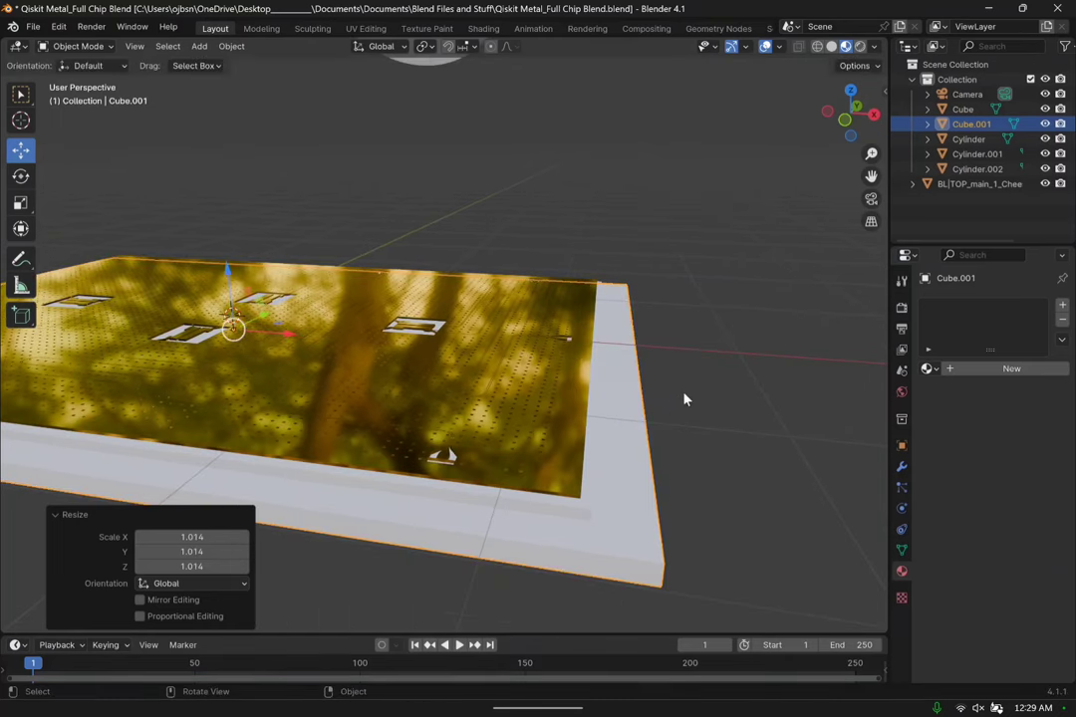
middle_drag(685, 398, 781, 425)
click(630, 372)
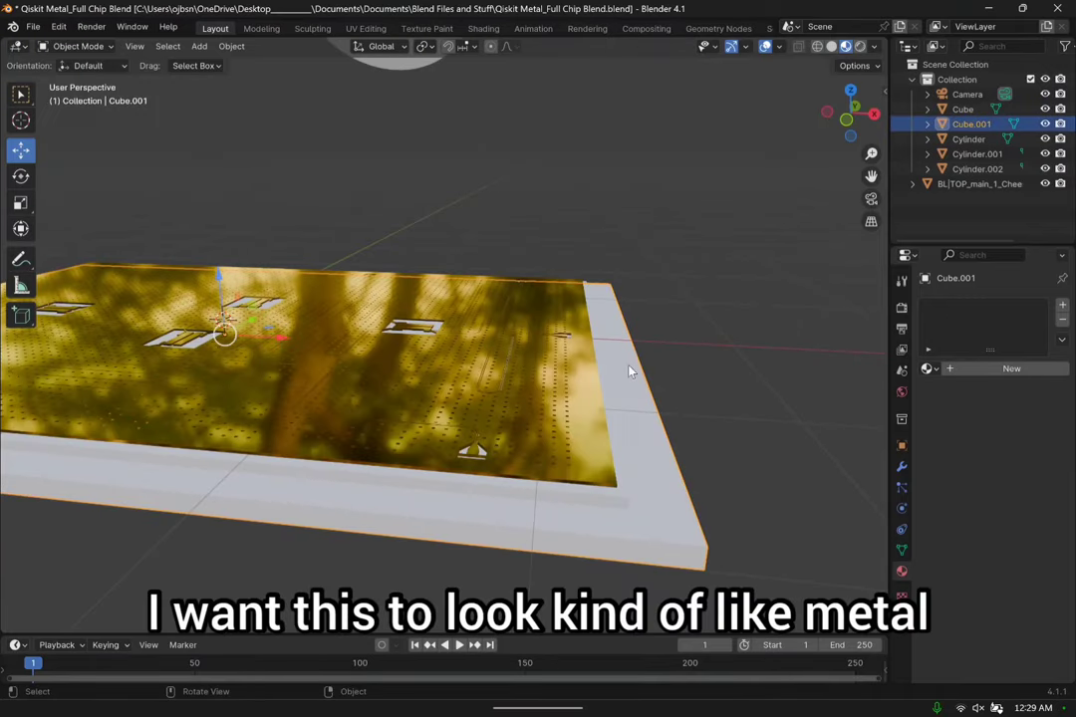
ctrl+scroll(748, 356, up, 2)
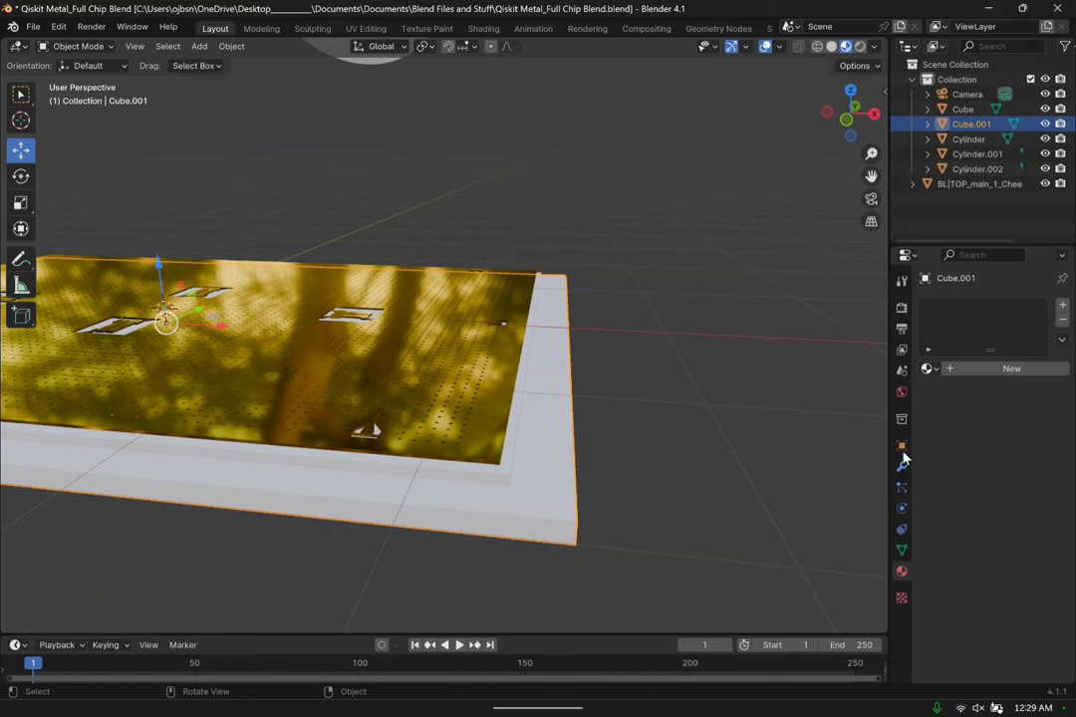
Add a new grey material to the slab with Metallic 1.0 and Roughness 0.092.
click(1006, 368)
click(1023, 465)
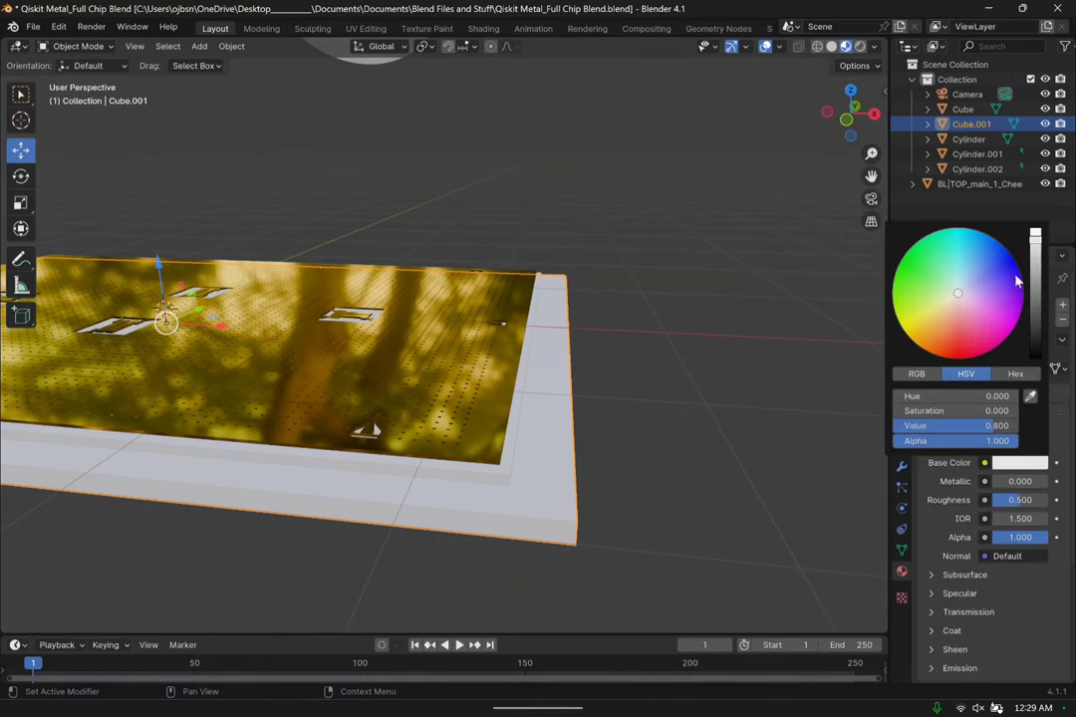
drag(1035, 239, 1035, 269)
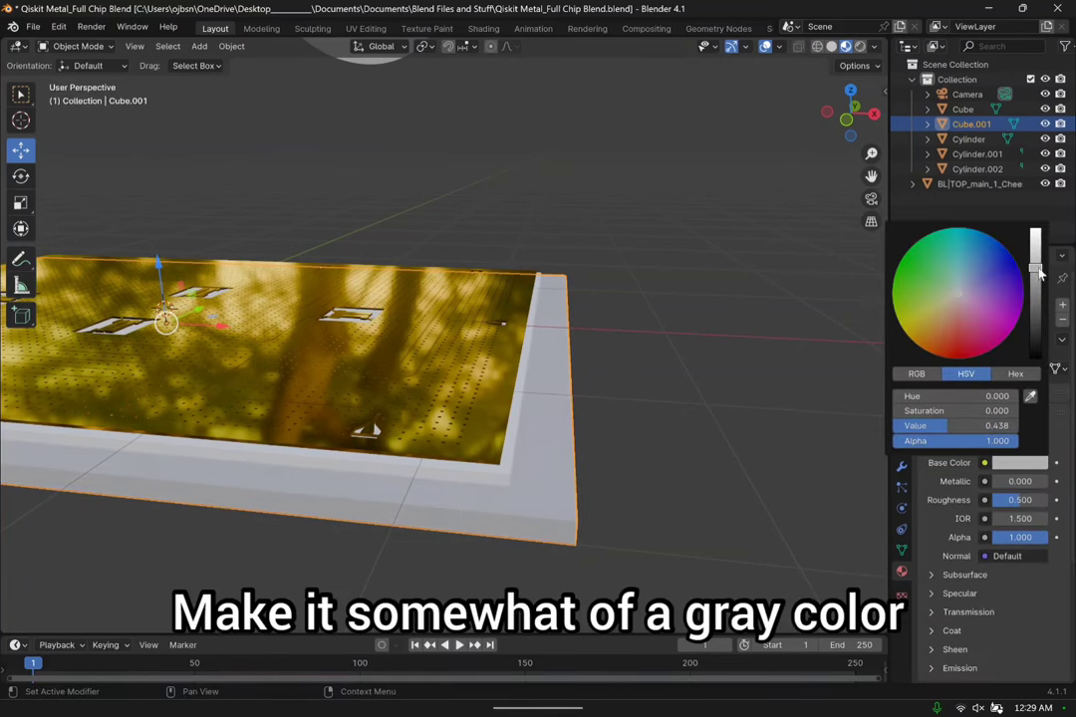
drag(1020, 481, 999, 501)
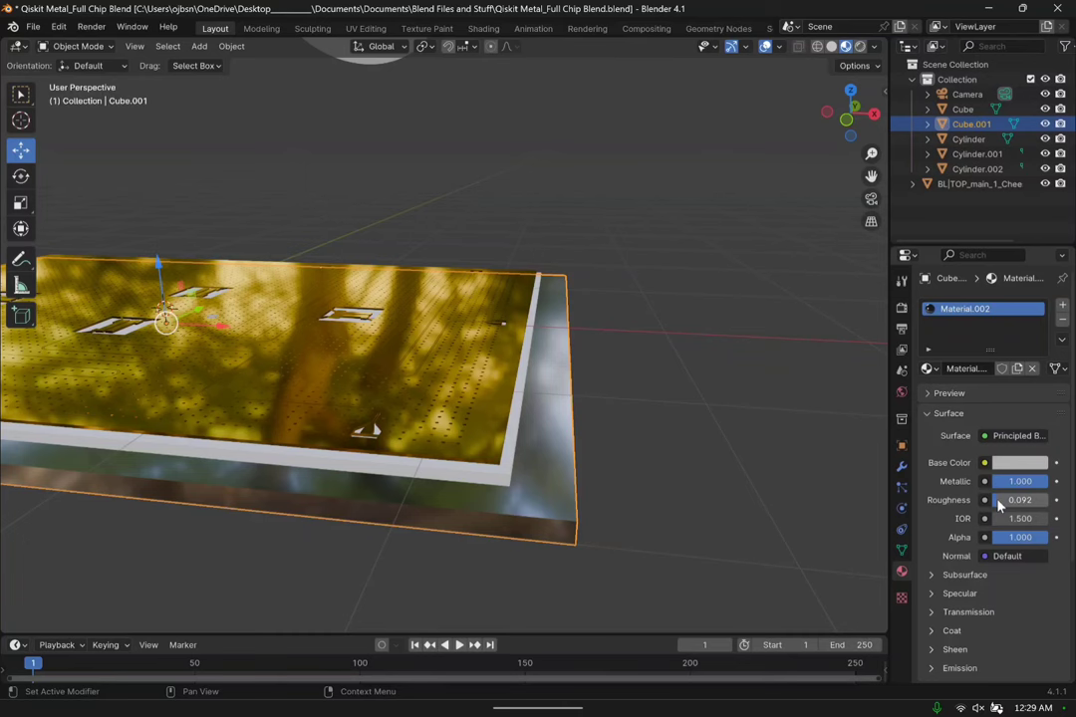
Set the material's specular Tint to blue.
scroll(928, 531, down, 4)
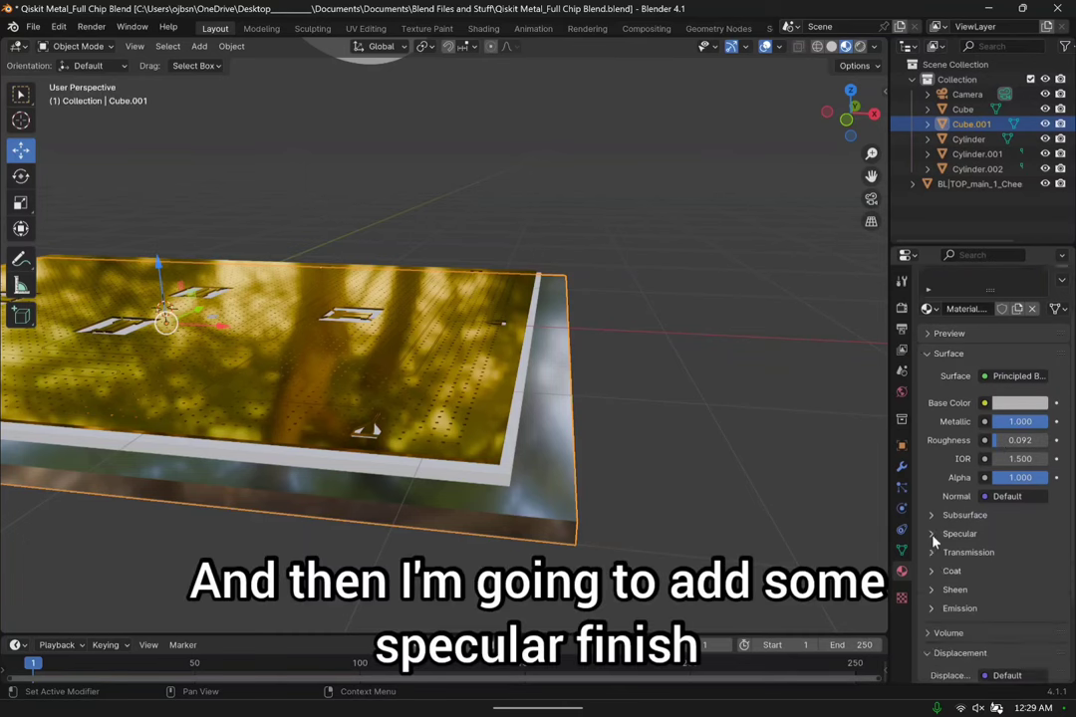
click(962, 505)
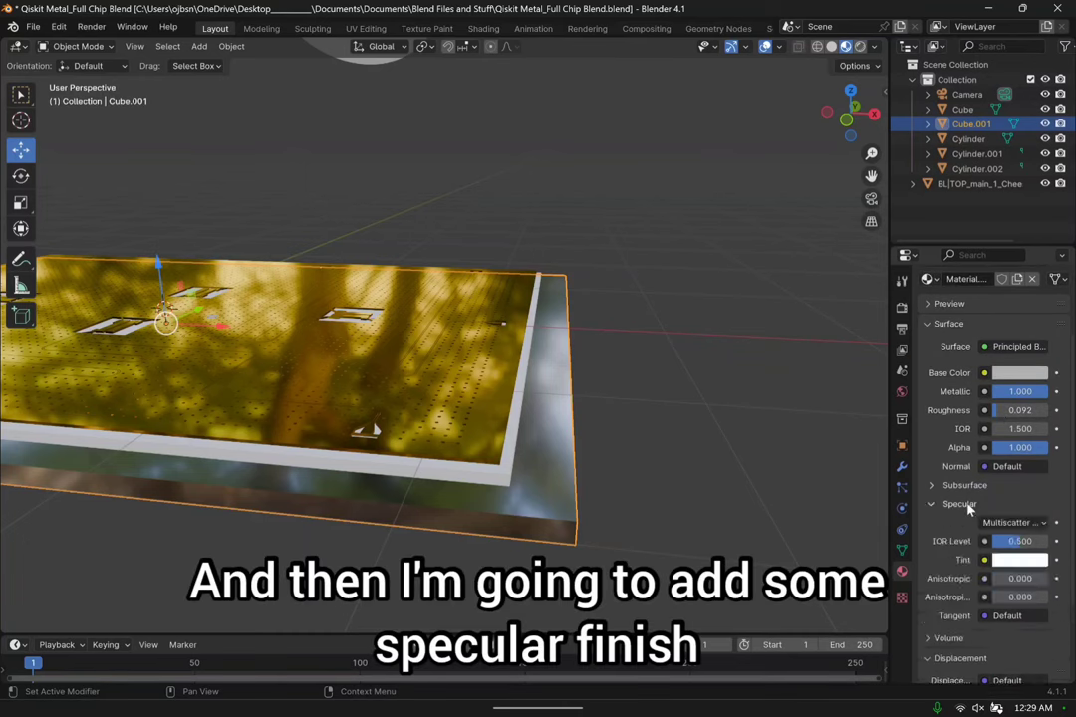
click(1018, 560)
click(959, 387)
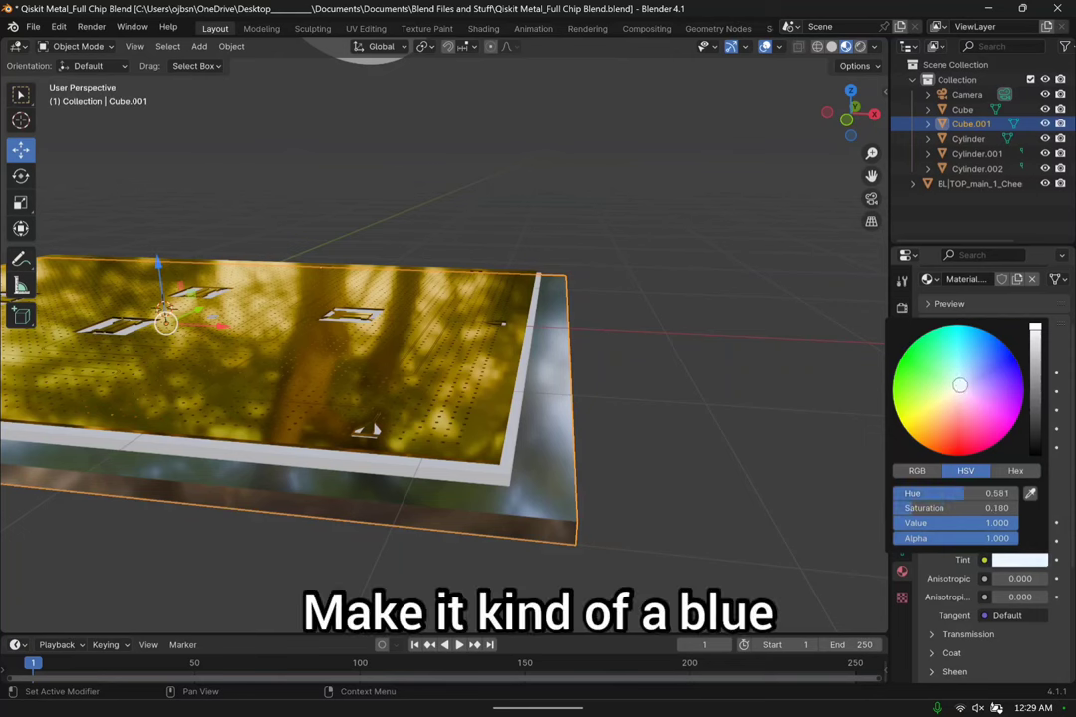
drag(974, 357, 982, 358)
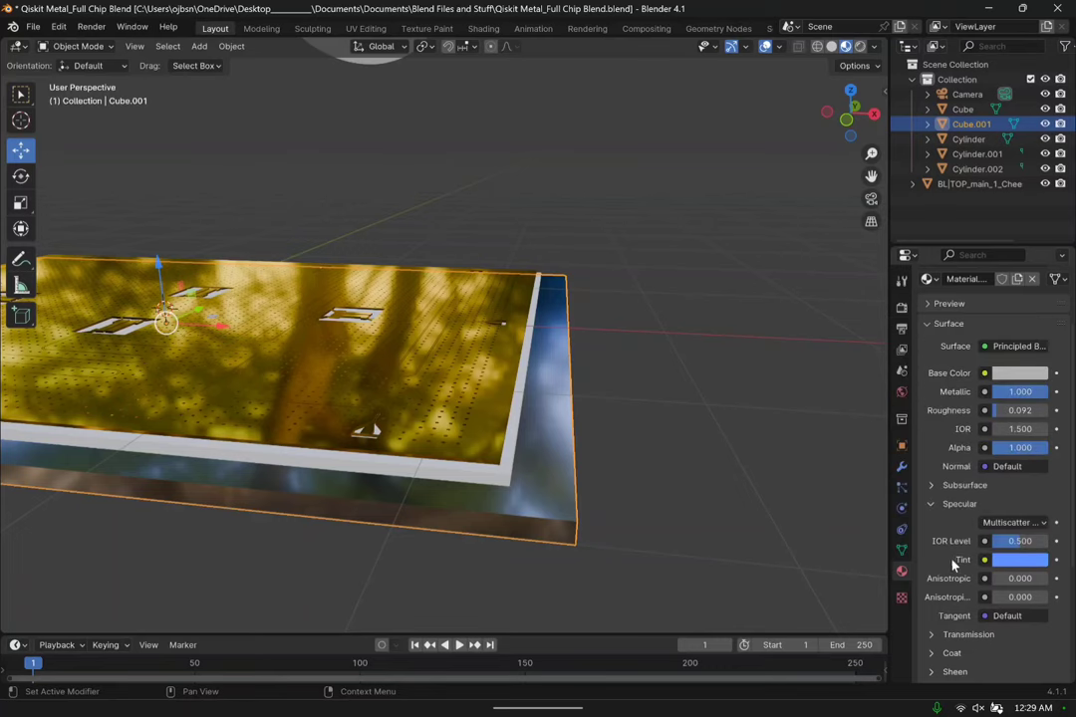
middle_drag(707, 429, 471, 420)
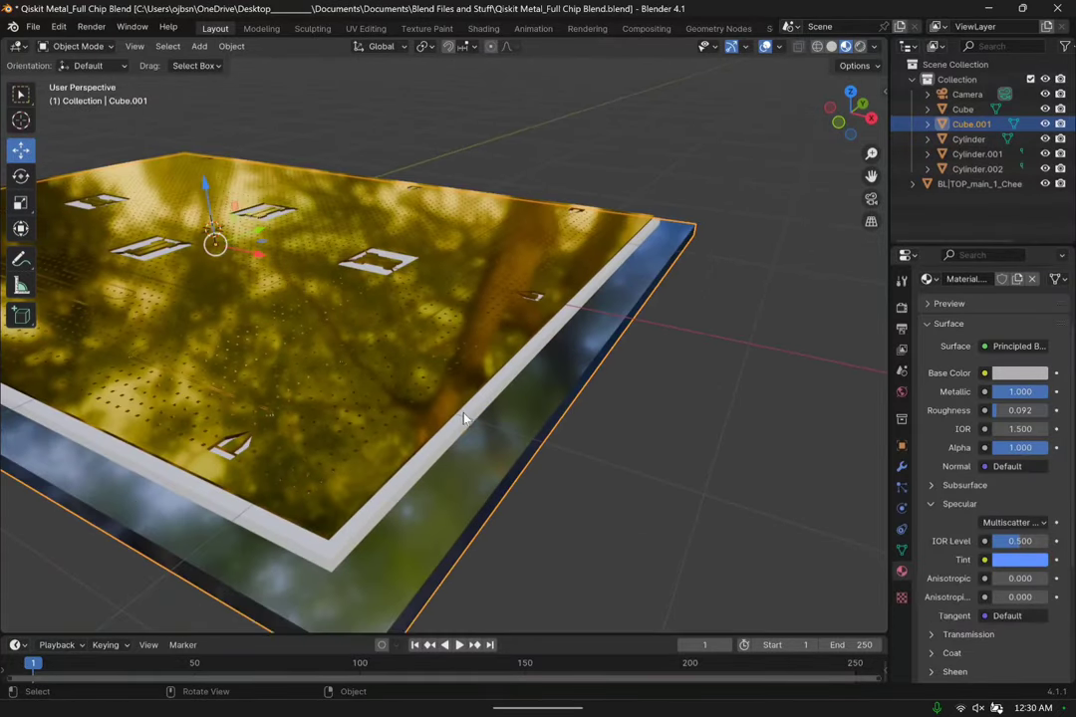
Give the chip board Cube a new Material.003 using a dark blue Subsurface Scattering surface.
click(538, 402)
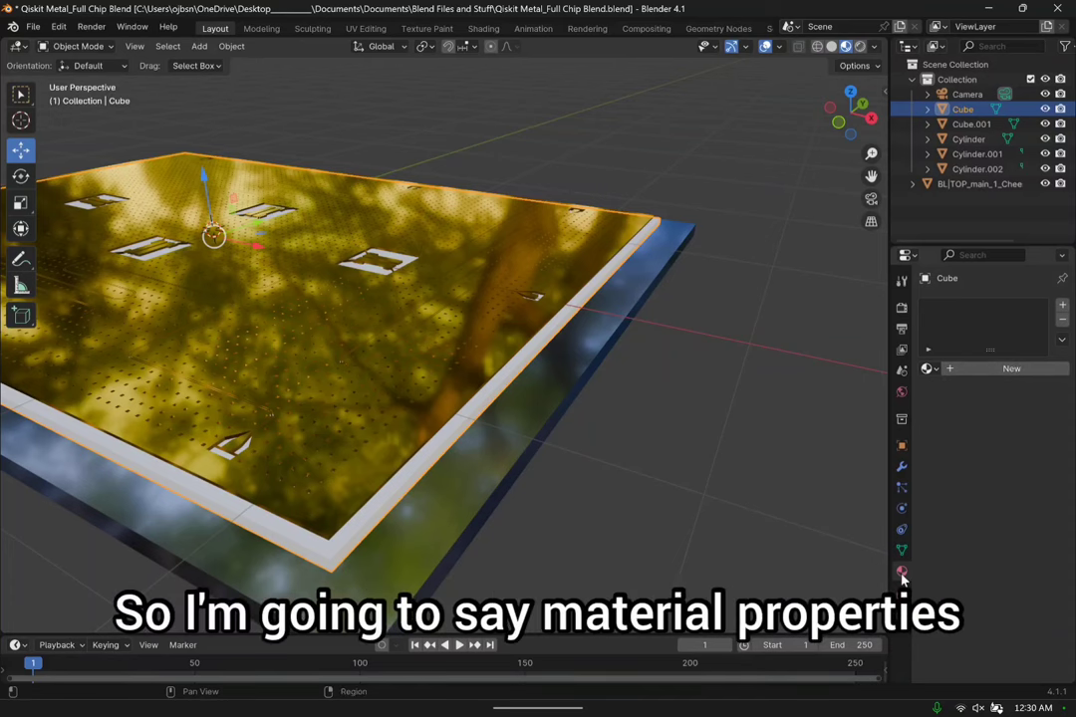
click(1026, 370)
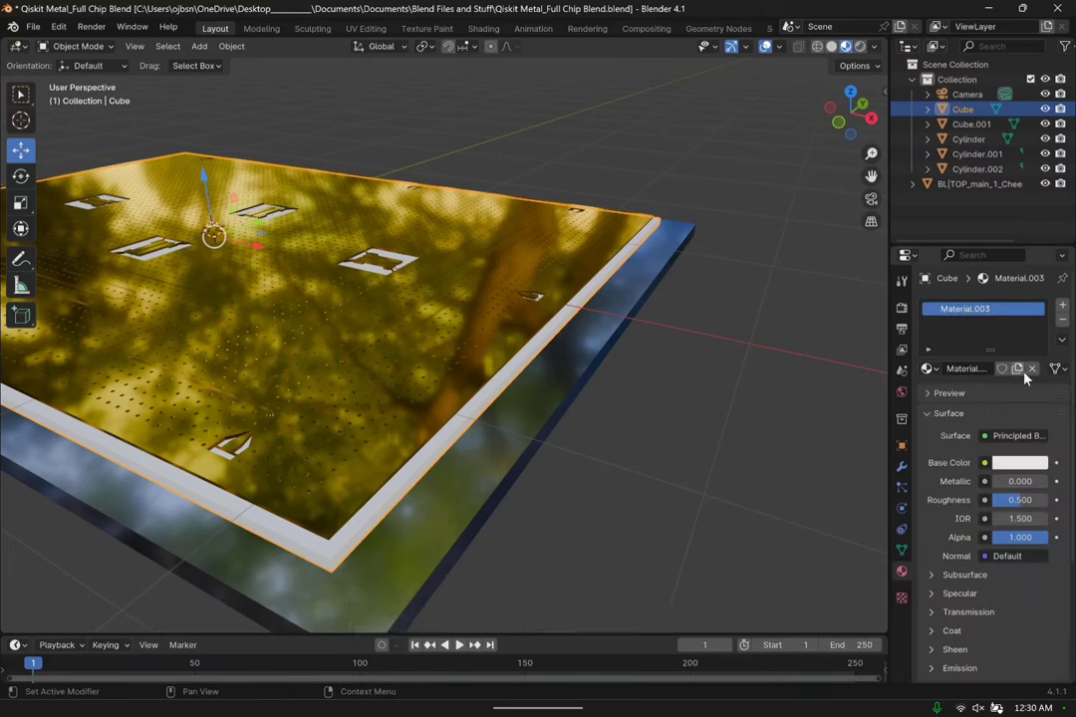
click(1004, 438)
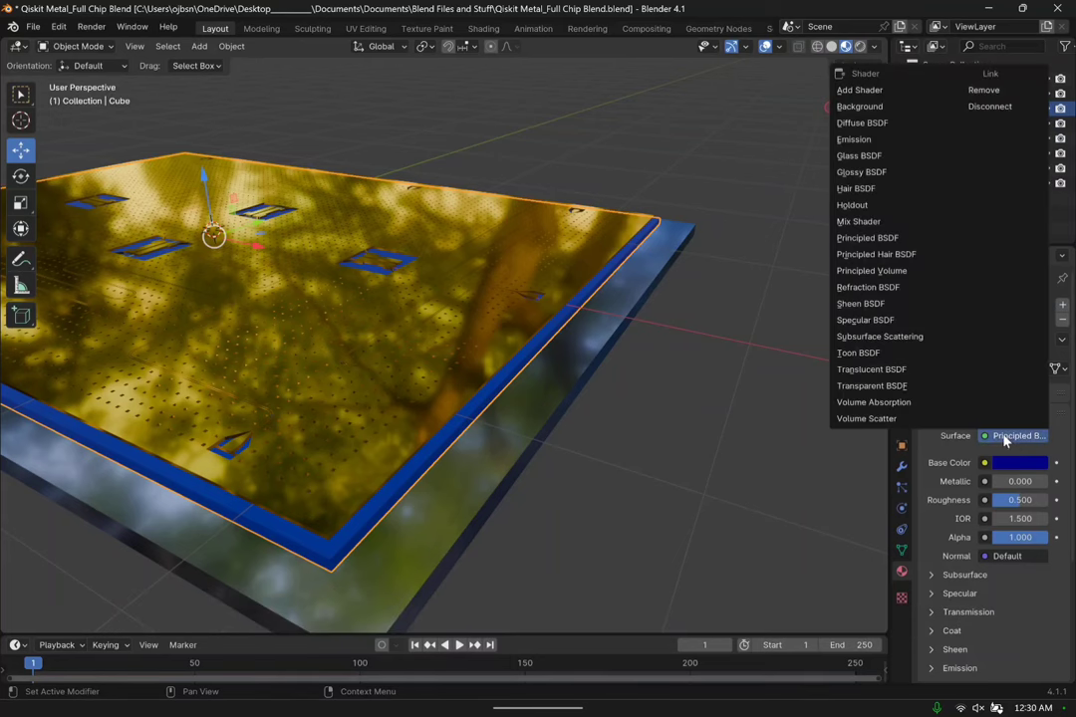
click(895, 337)
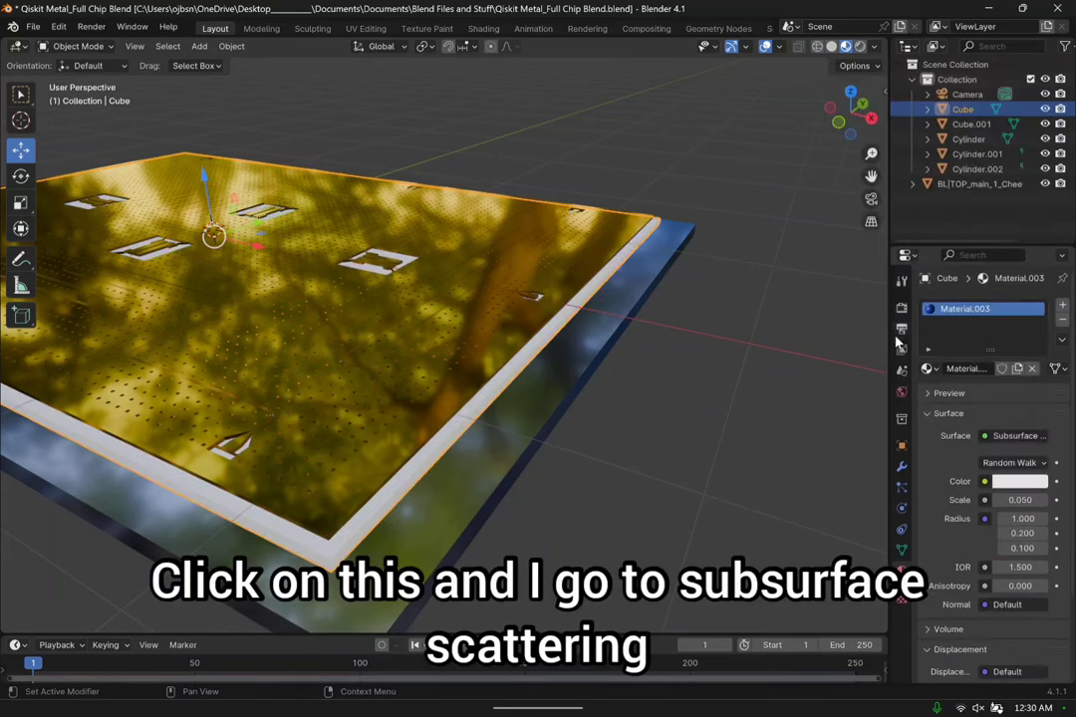
click(1019, 482)
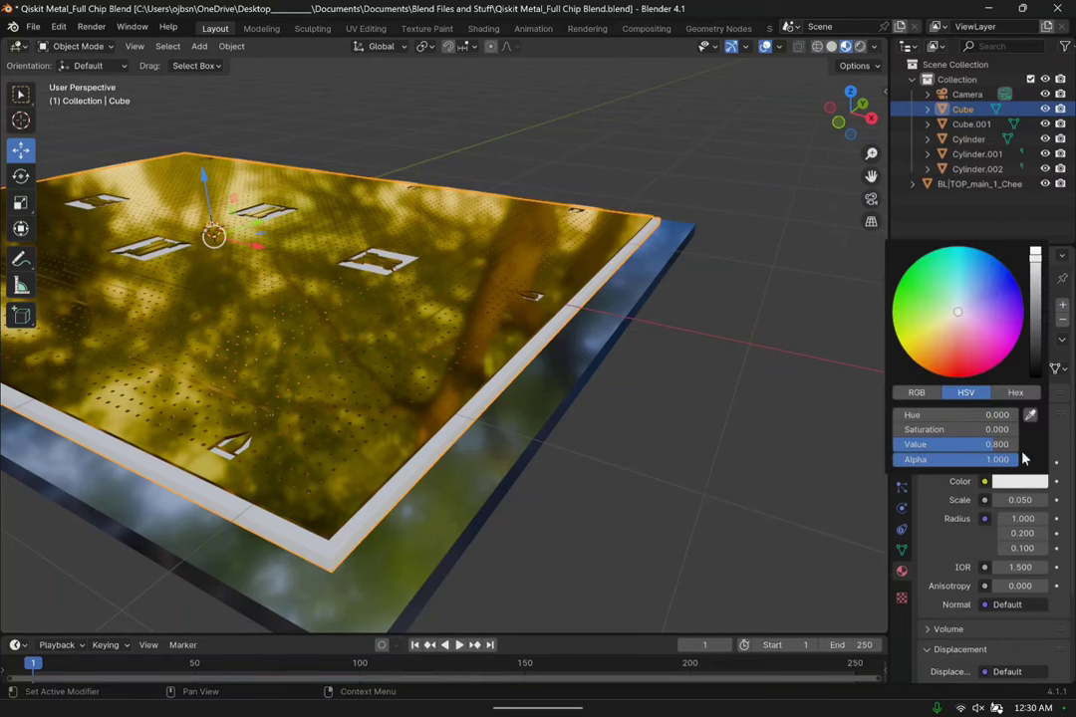
mouse_move(949, 313)
mouse_down()
mouse_move(1011, 273)
mouse_move(1035, 289)
mouse_move(1035, 343)
mouse_up()
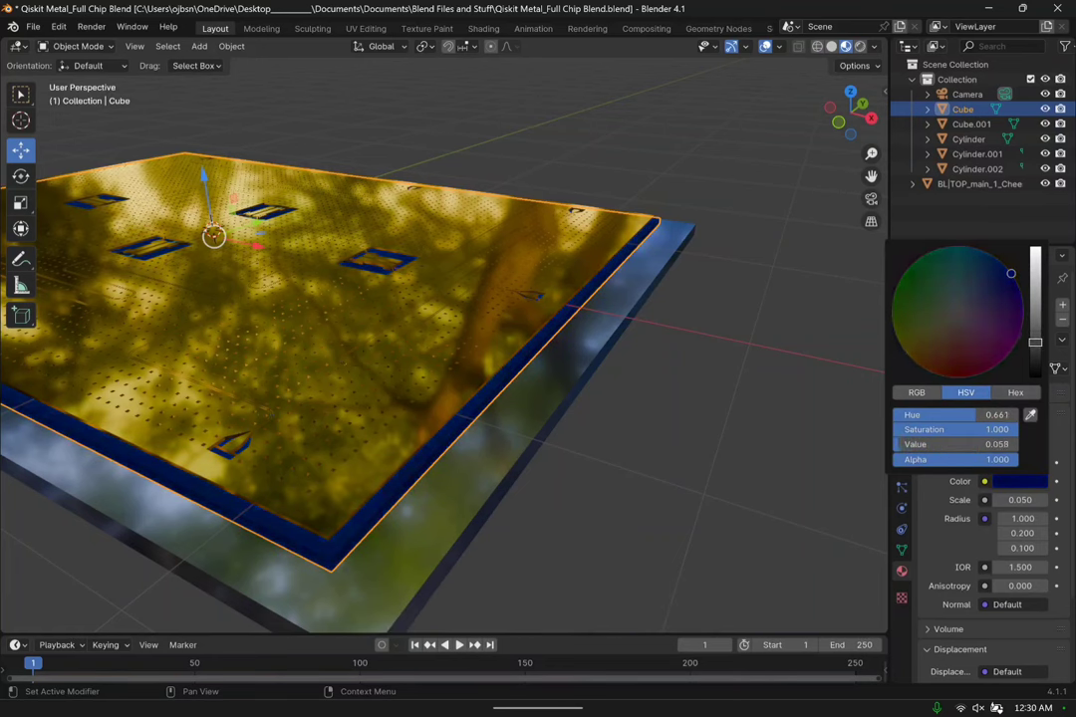
scroll(737, 340, up, 5)
middle_drag(737, 341, 717, 110)
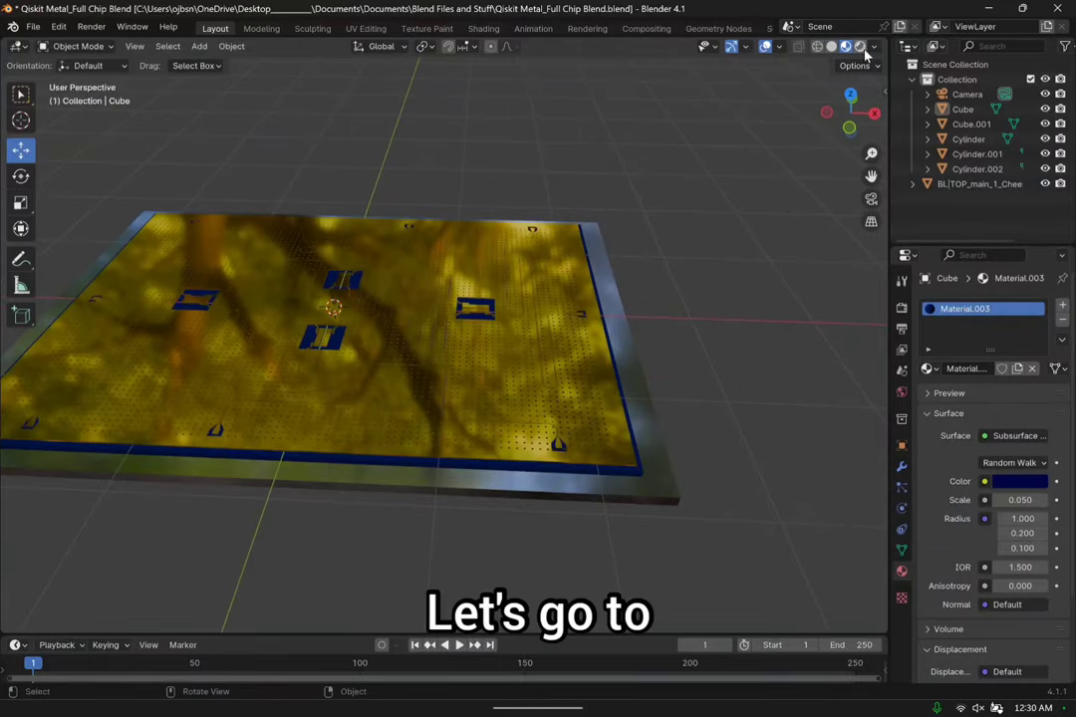
Give the lower disc Cylinder a new grey metallic material with Roughness 0.092.
scroll(652, 356, down, 2)
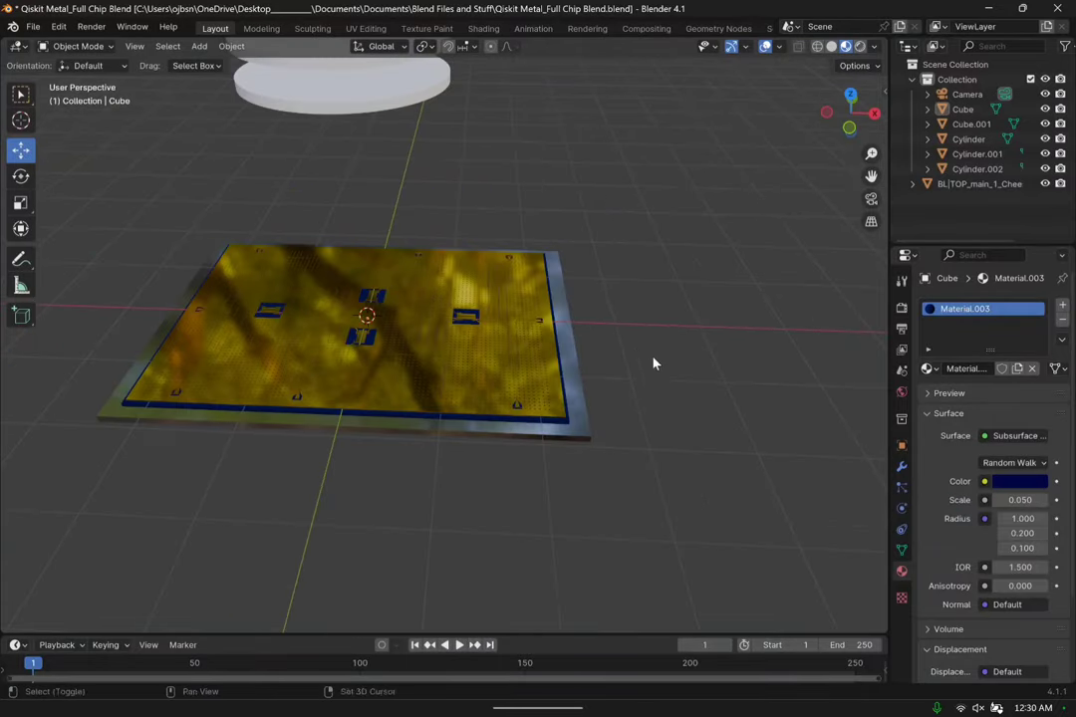
shift+middle_drag(653, 364, 394, 236)
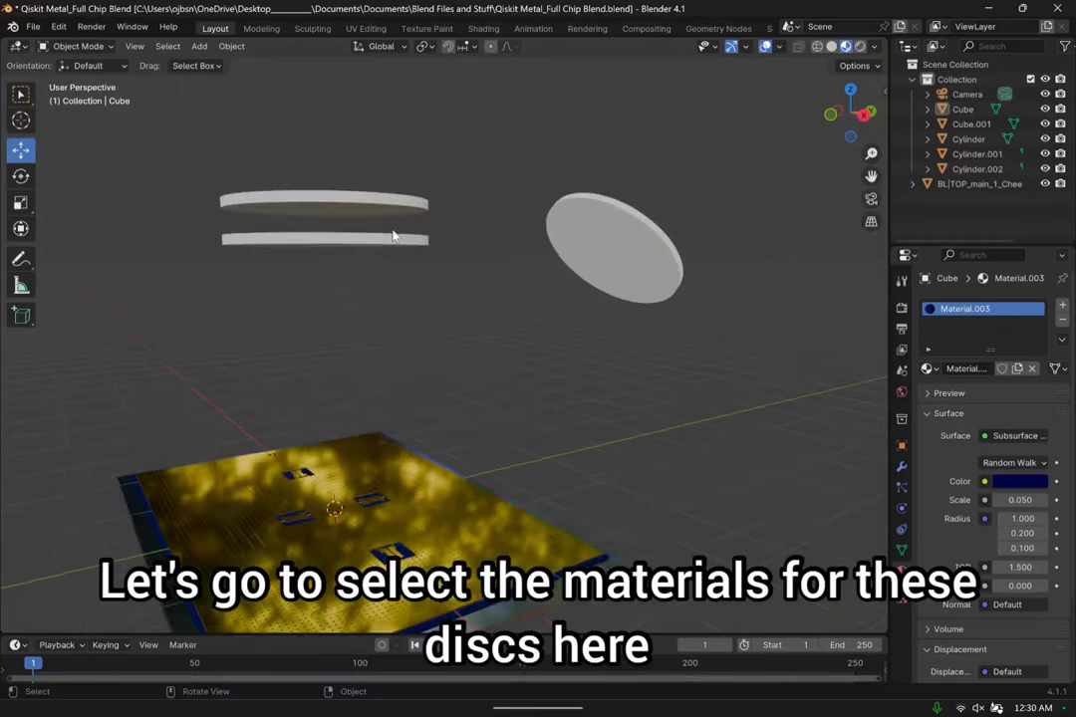
click(380, 241)
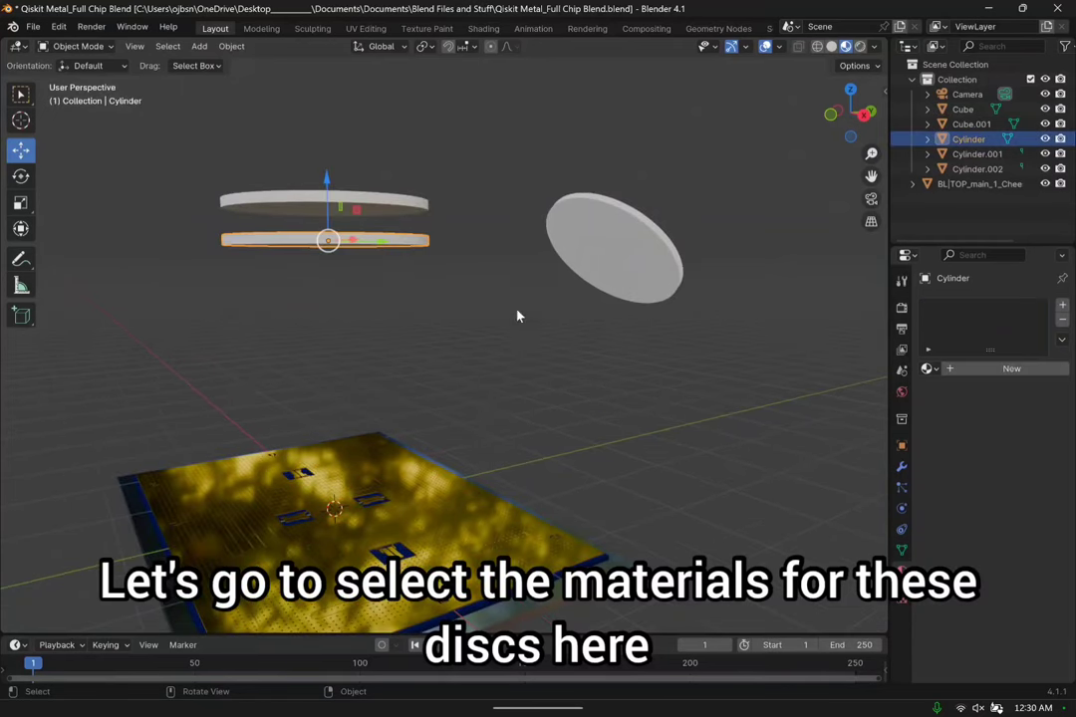
click(986, 370)
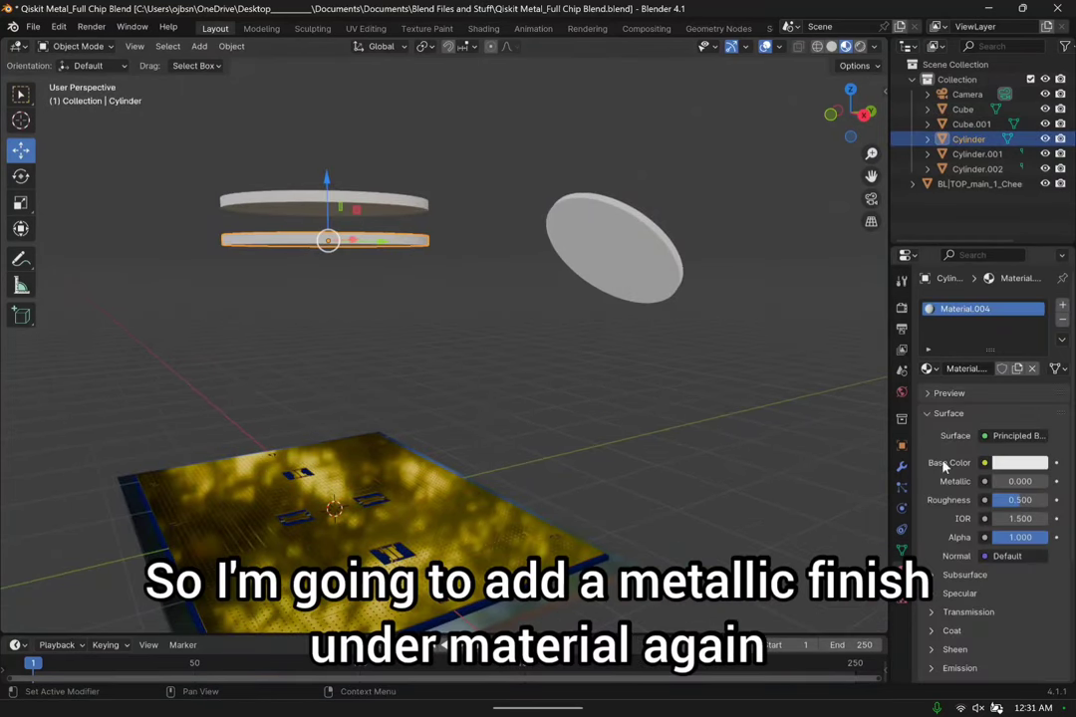
click(1018, 463)
drag(1035, 244, 1035, 262)
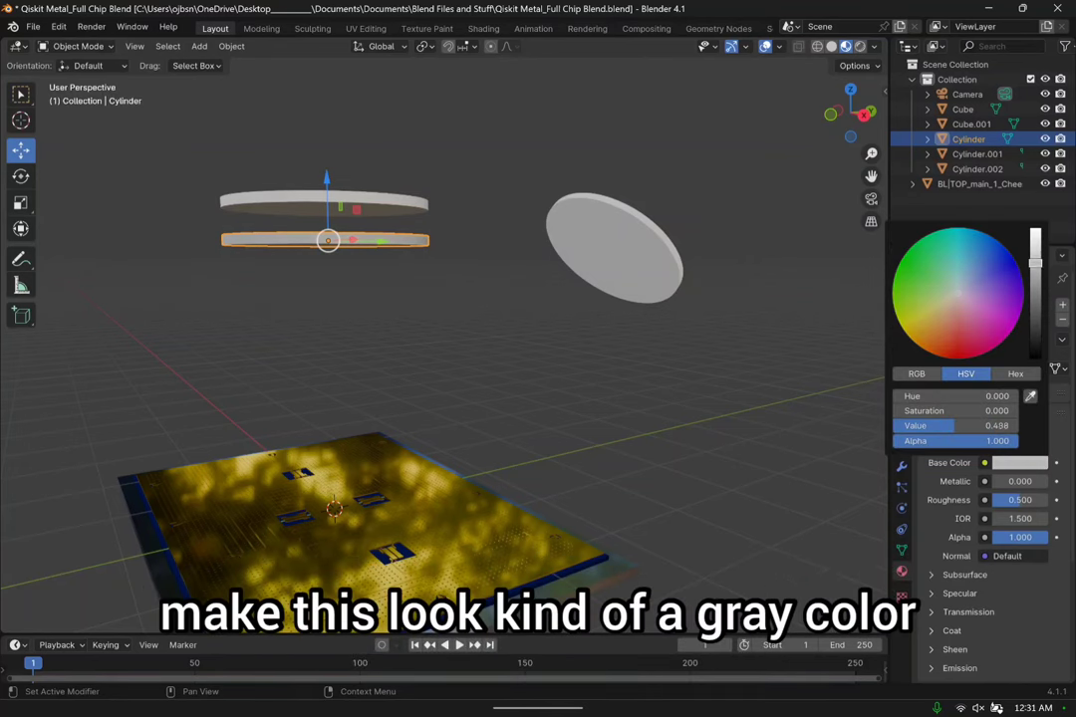
drag(1011, 481, 986, 500)
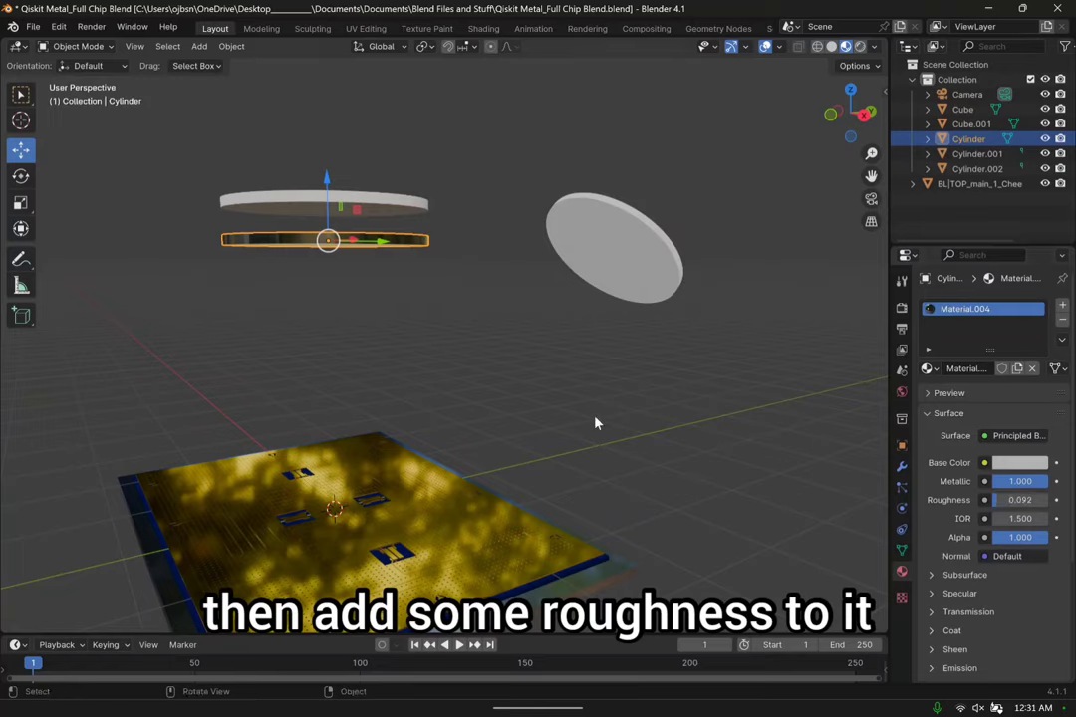
middle_drag(596, 425, 525, 359)
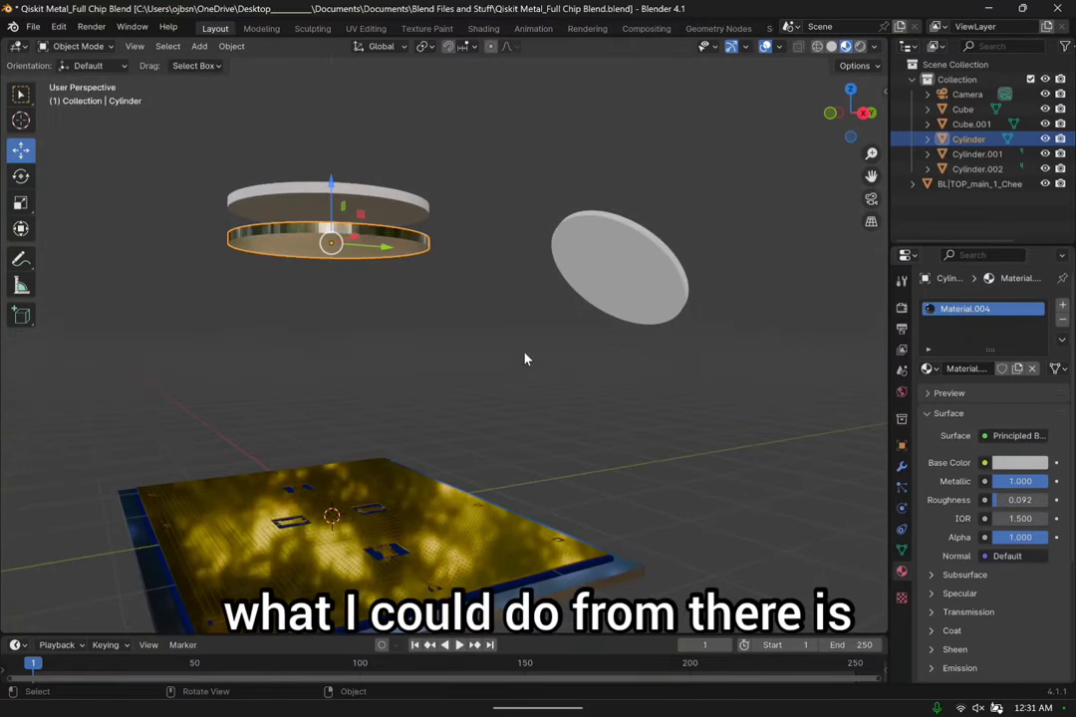
Set the disc material's Transmission Weight to 1.0 and Metallic to 0.85.
scroll(941, 592, down, 1)
click(956, 583)
scroll(953, 590, down, 2)
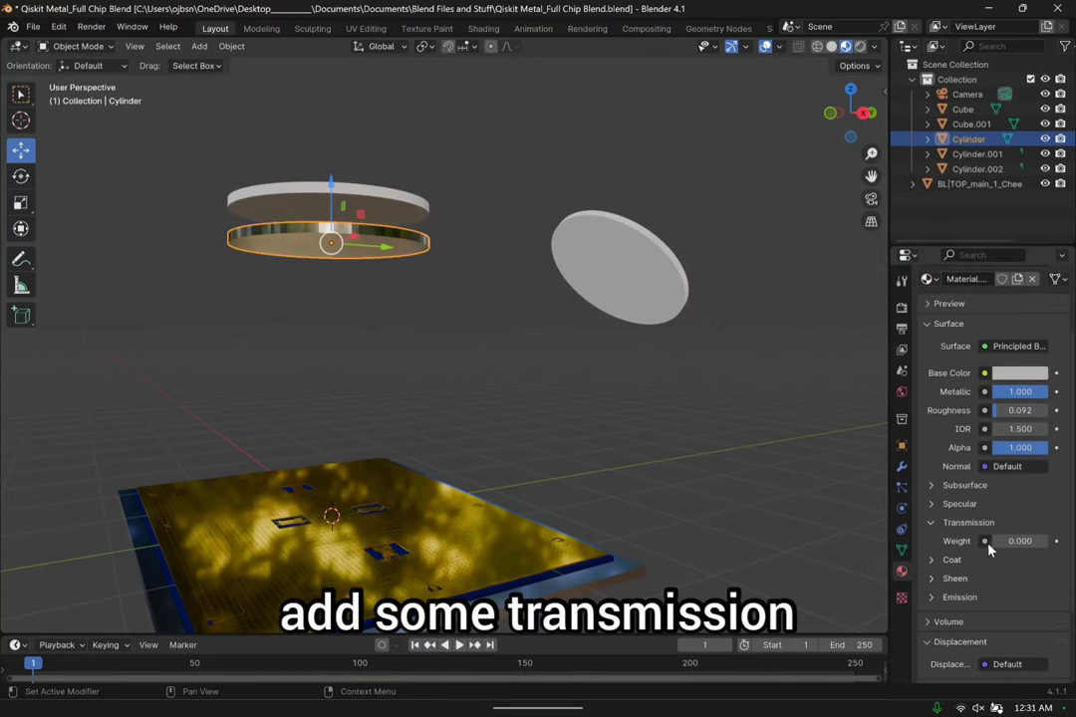
drag(1001, 541, 1046, 541)
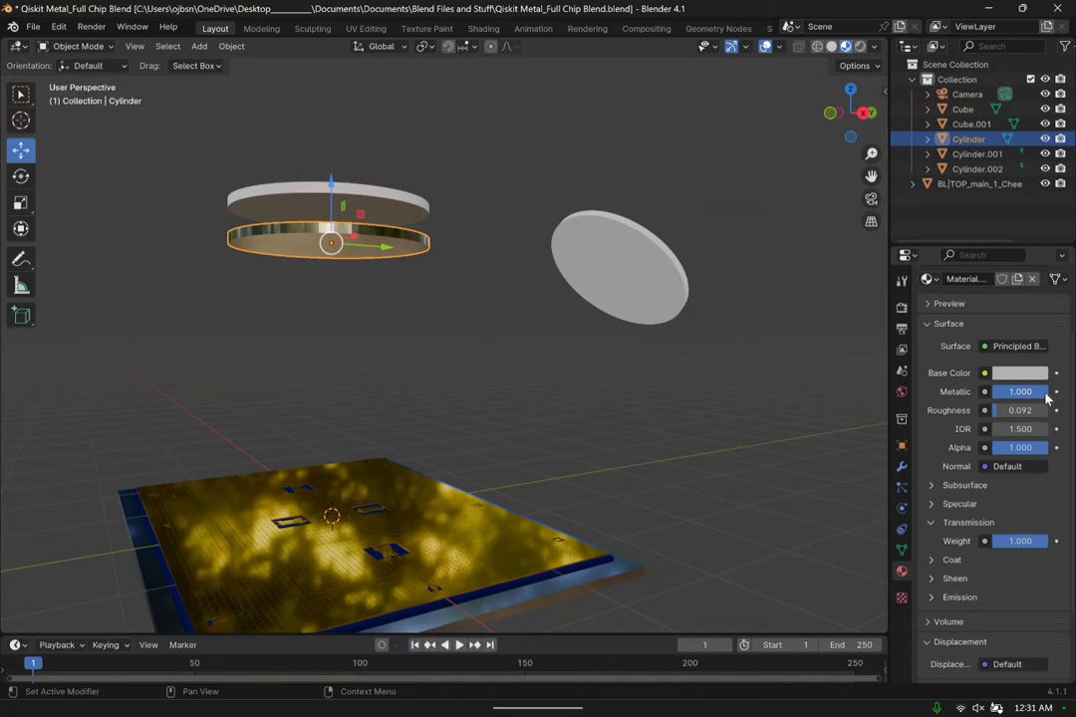
click(1032, 393)
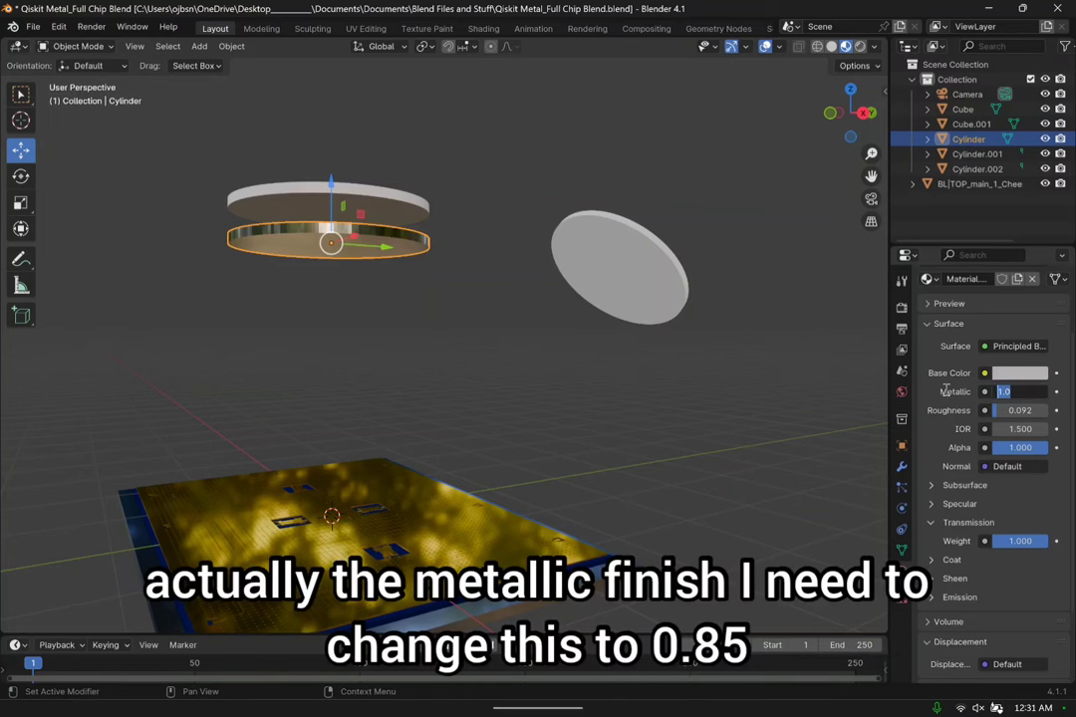
text(0.85)
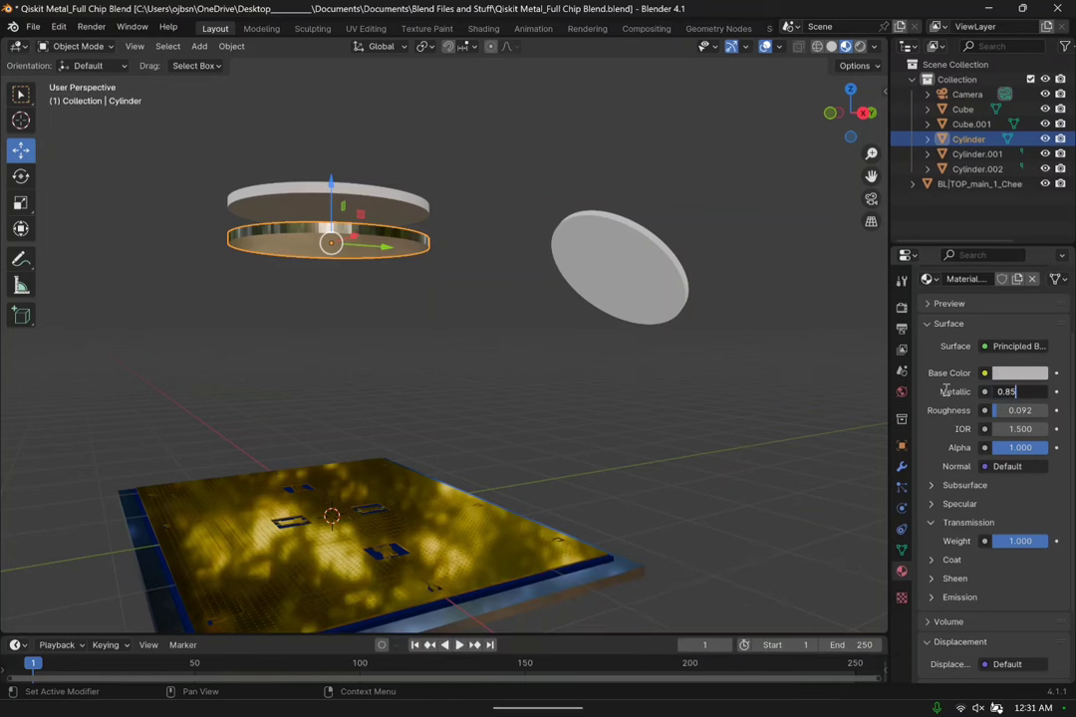
key(Return)
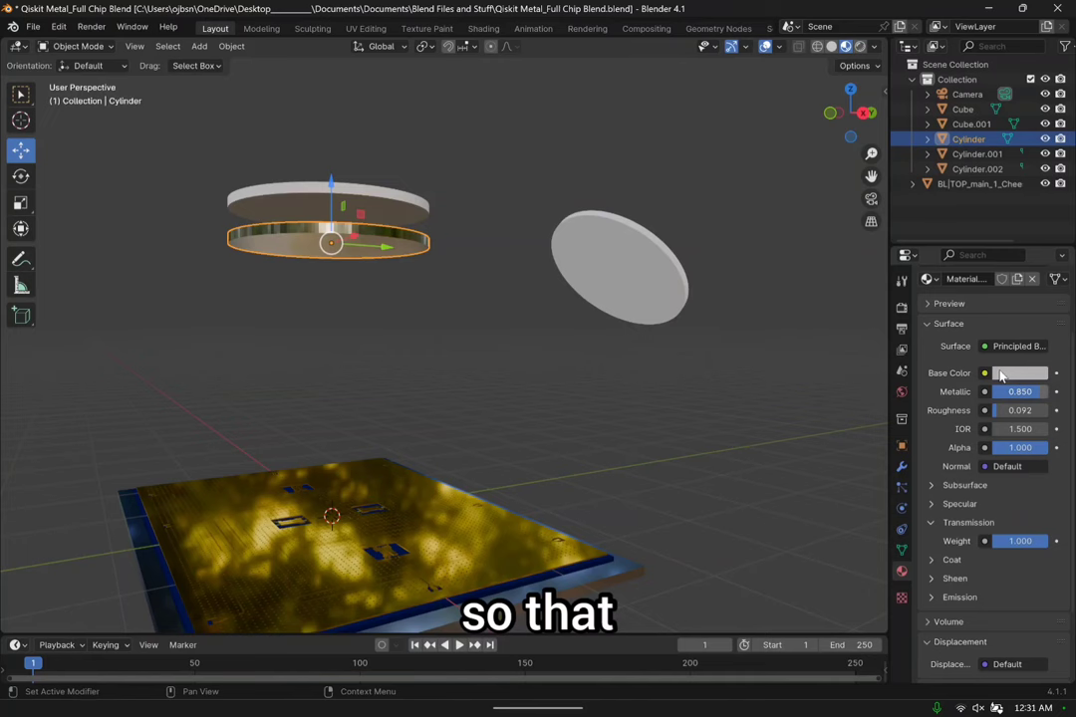
click(509, 269)
middle_drag(511, 269, 184, 233)
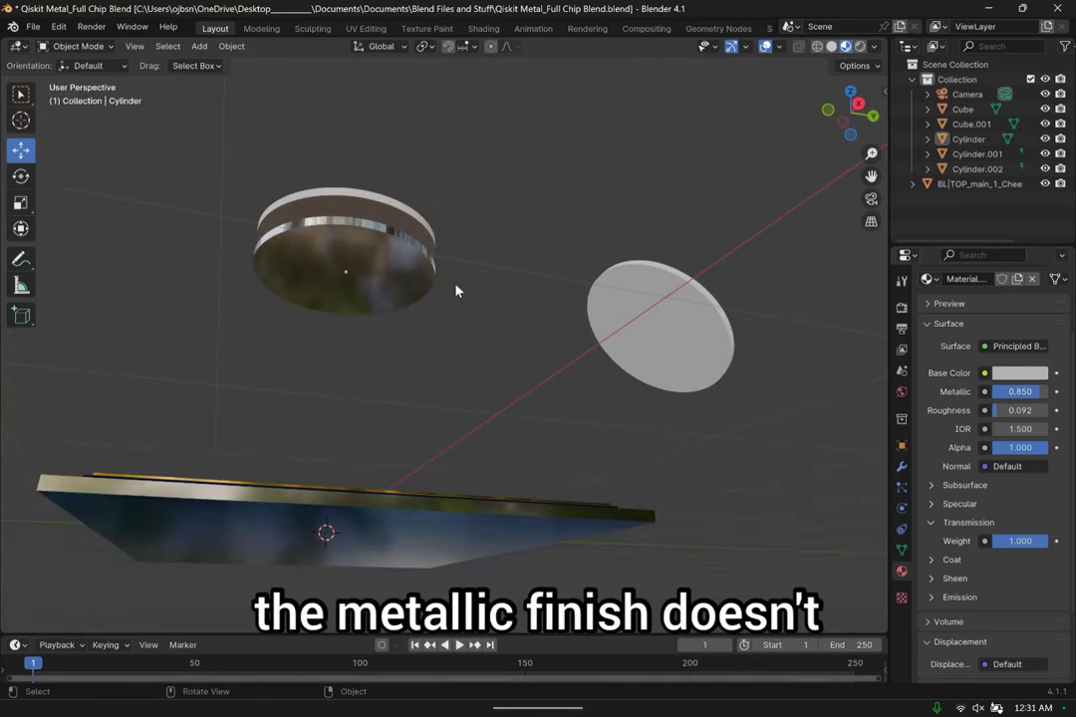
middle_drag(455, 290, 458, 347)
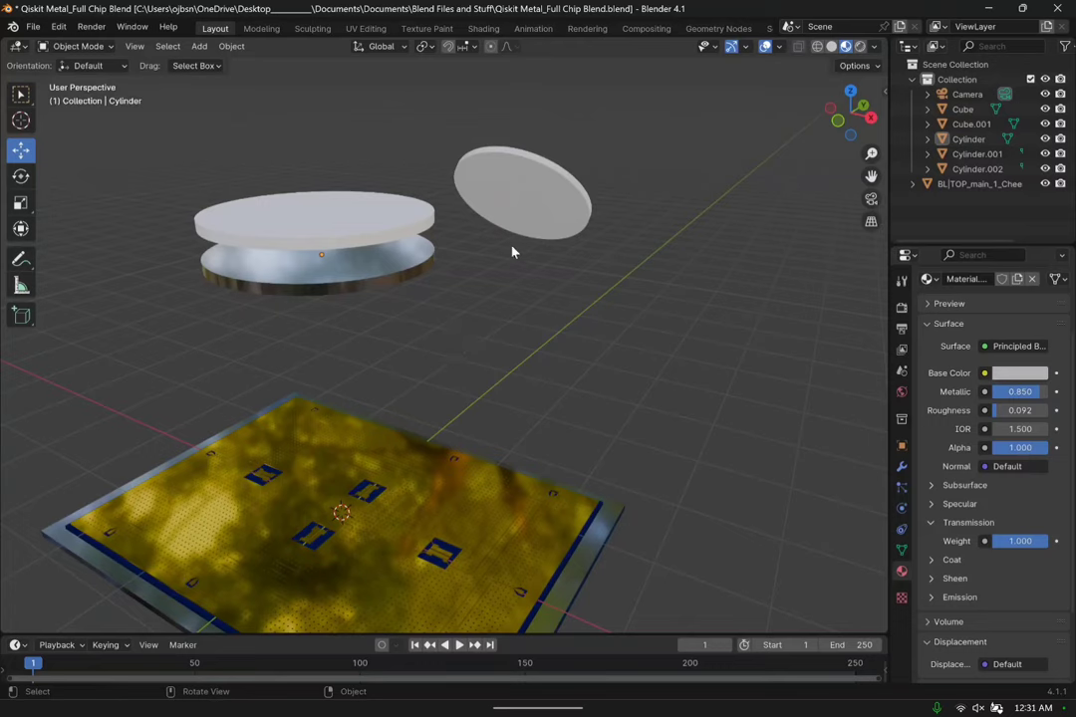
middle_drag(512, 252, 384, 235)
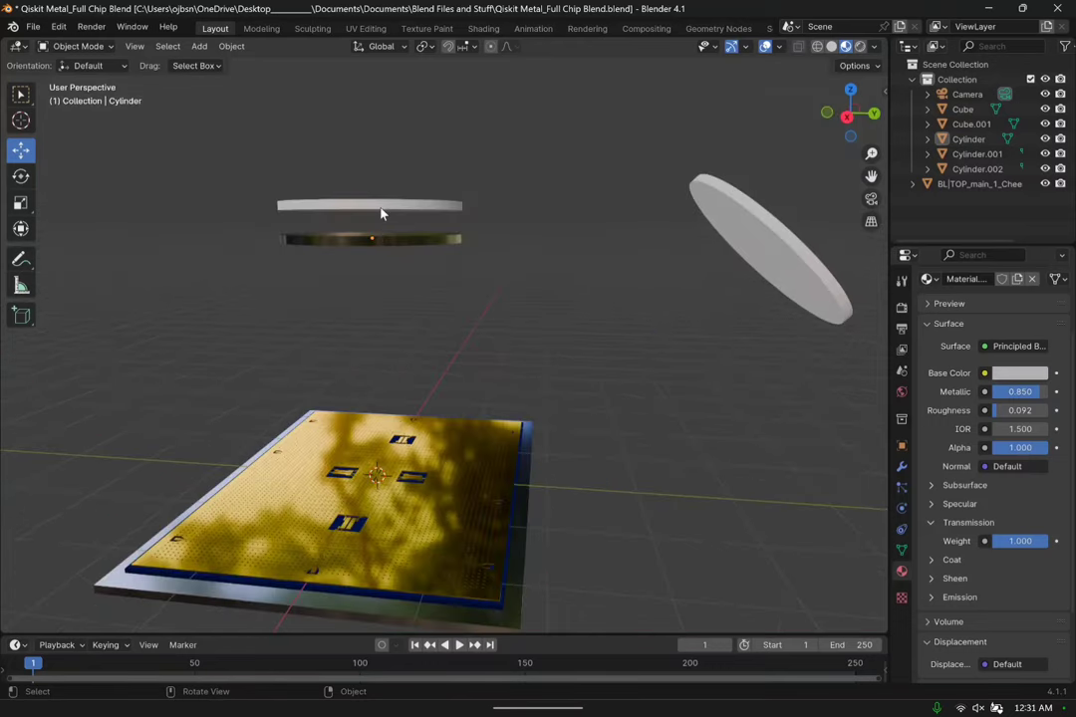
Give Cylinder.001 a new material emitting light blue at Emission Strength 10.
click(380, 213)
middle_drag(409, 213, 480, 250)
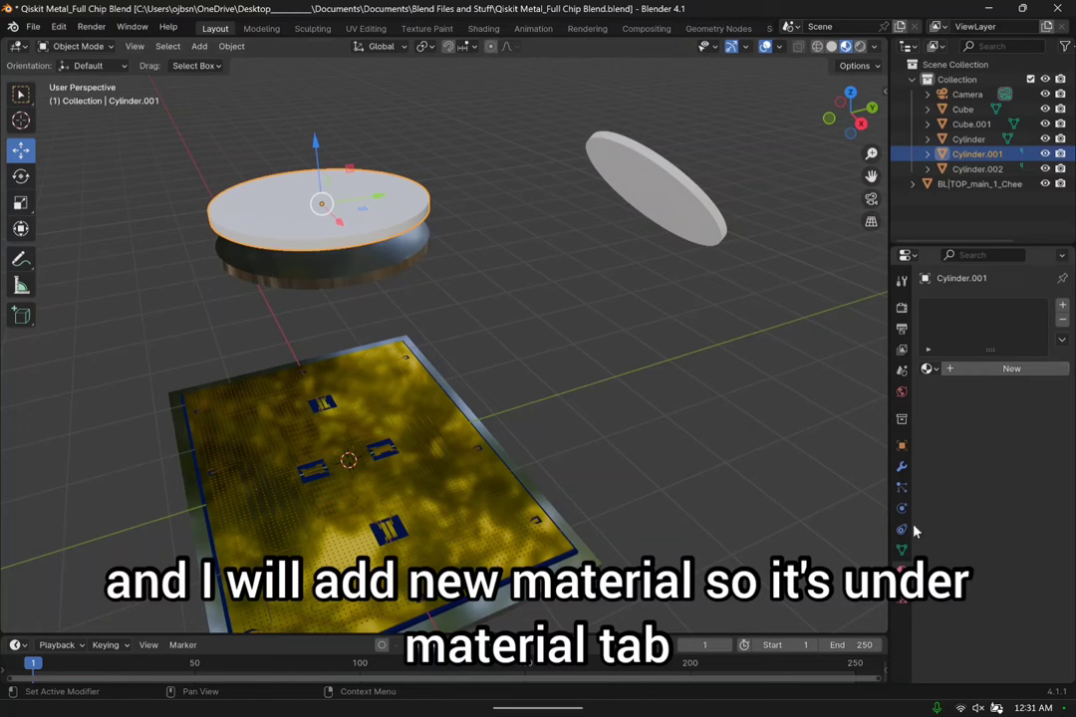
click(1008, 368)
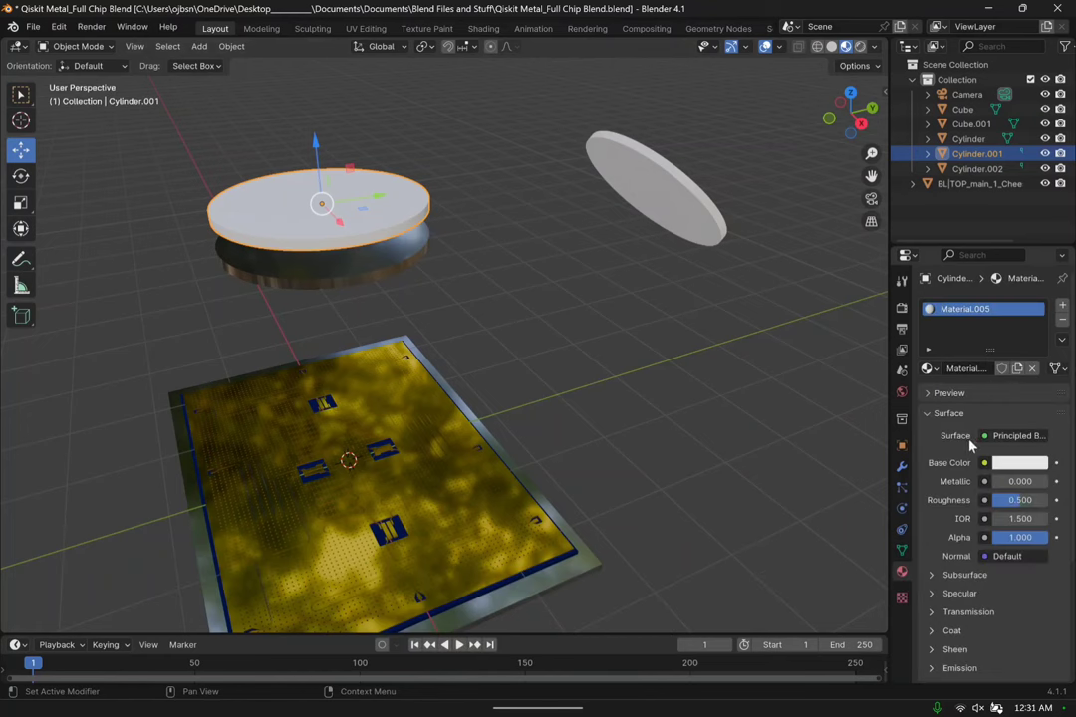
scroll(954, 457, down, 2)
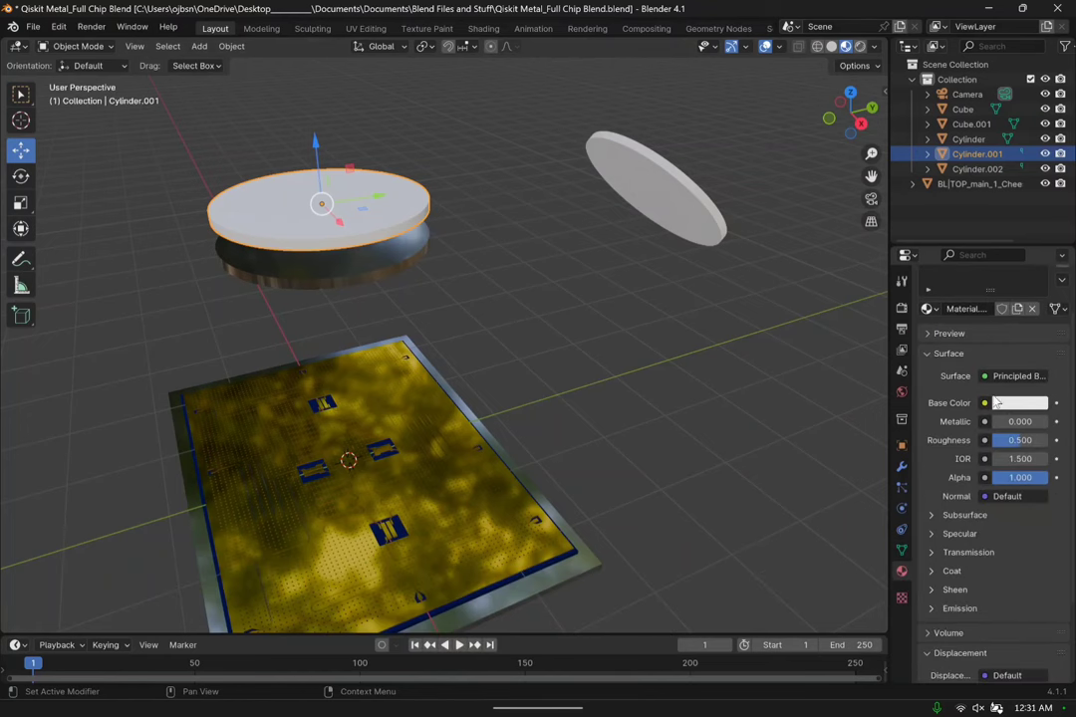
scroll(961, 439, down, 1)
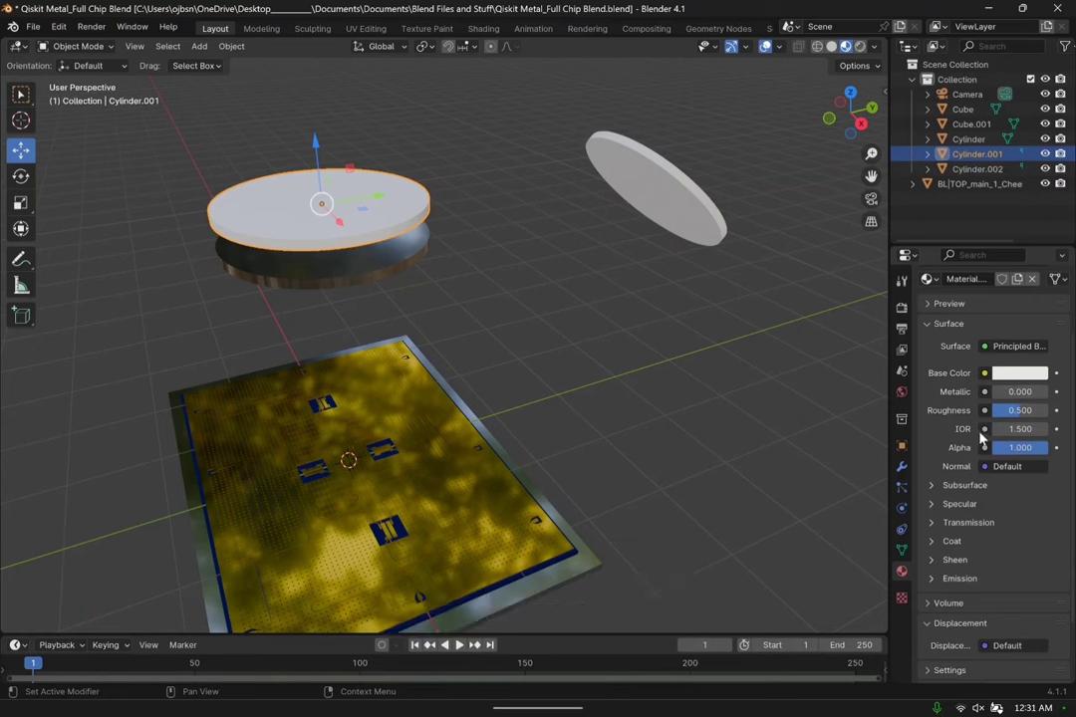
scroll(968, 488, down, 1)
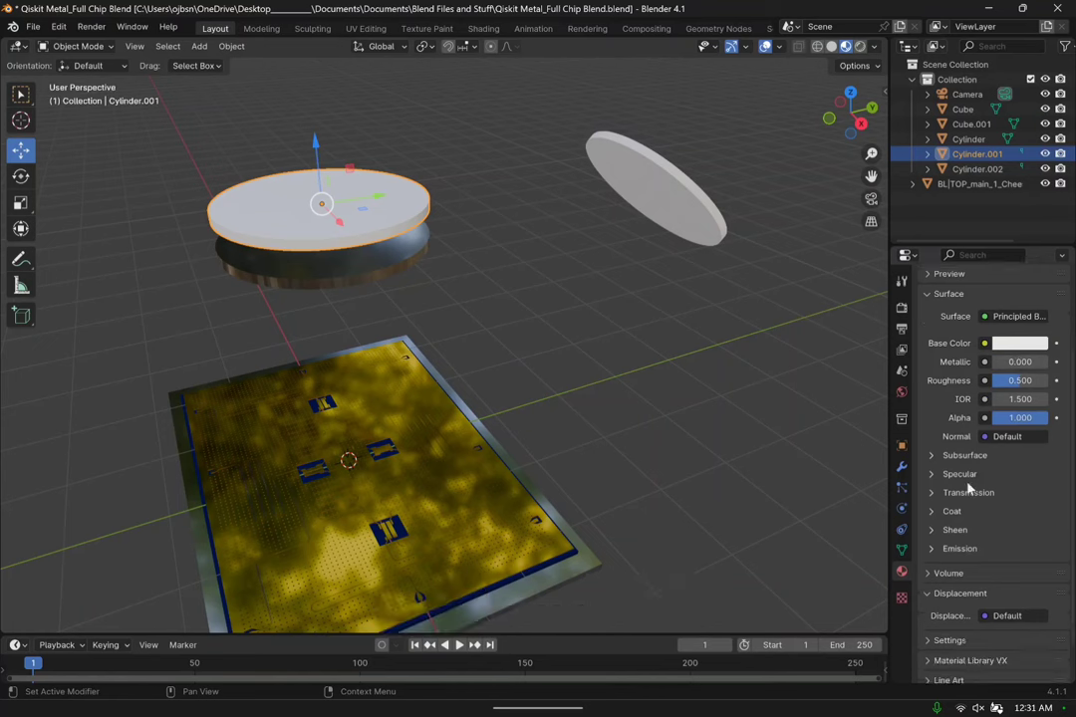
click(959, 548)
click(1014, 508)
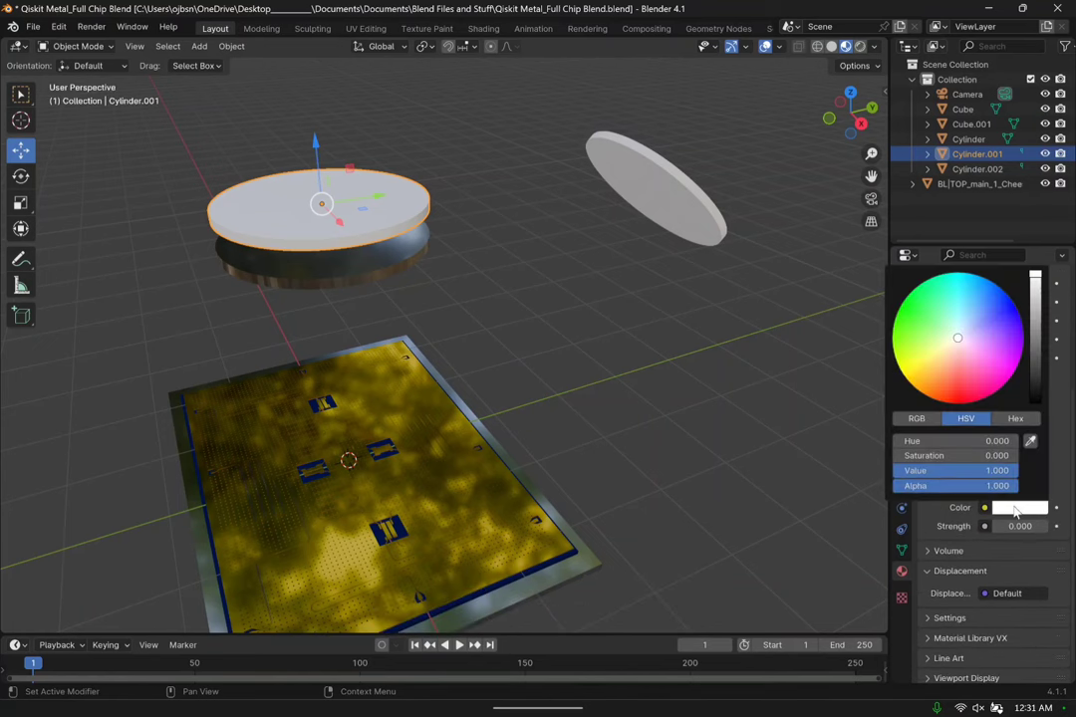
drag(959, 341, 965, 330)
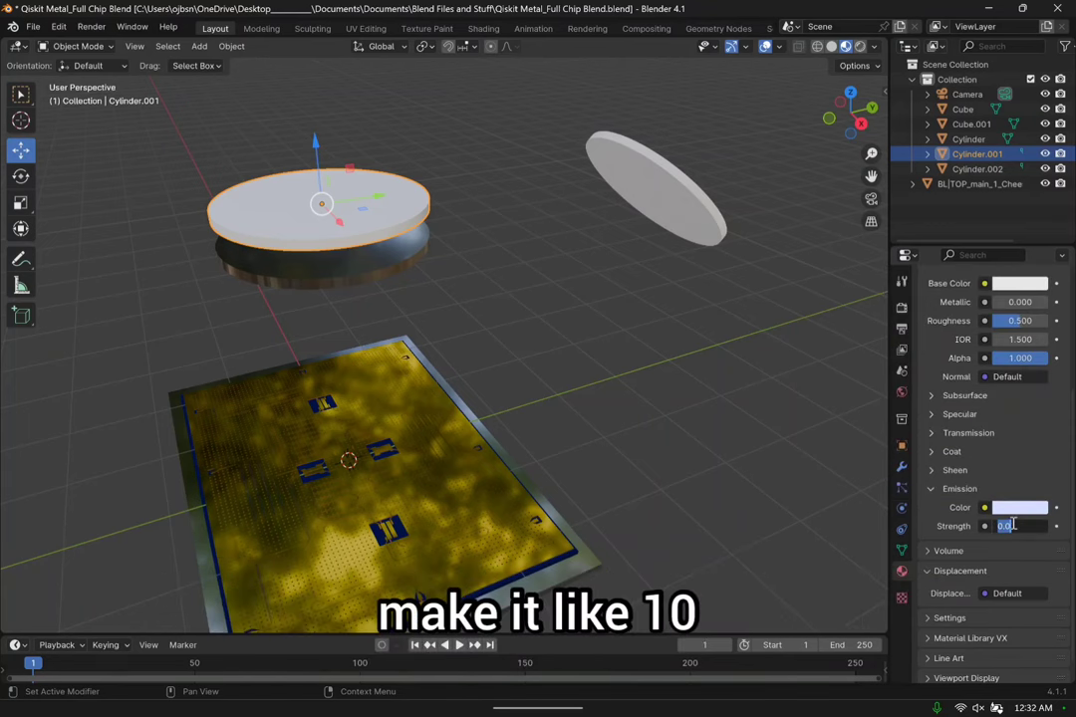
text(10)
key(Return)
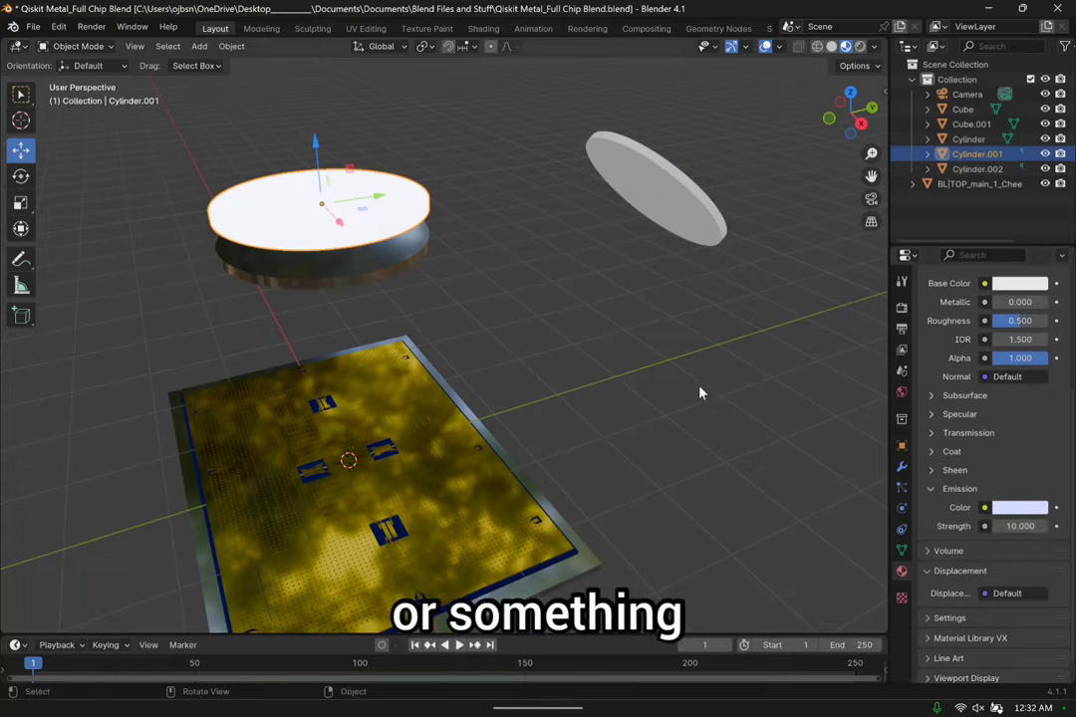
Select both discs and scale them up to 2.239.
middle_drag(589, 325, 653, 349)
middle_drag(457, 243, 440, 262)
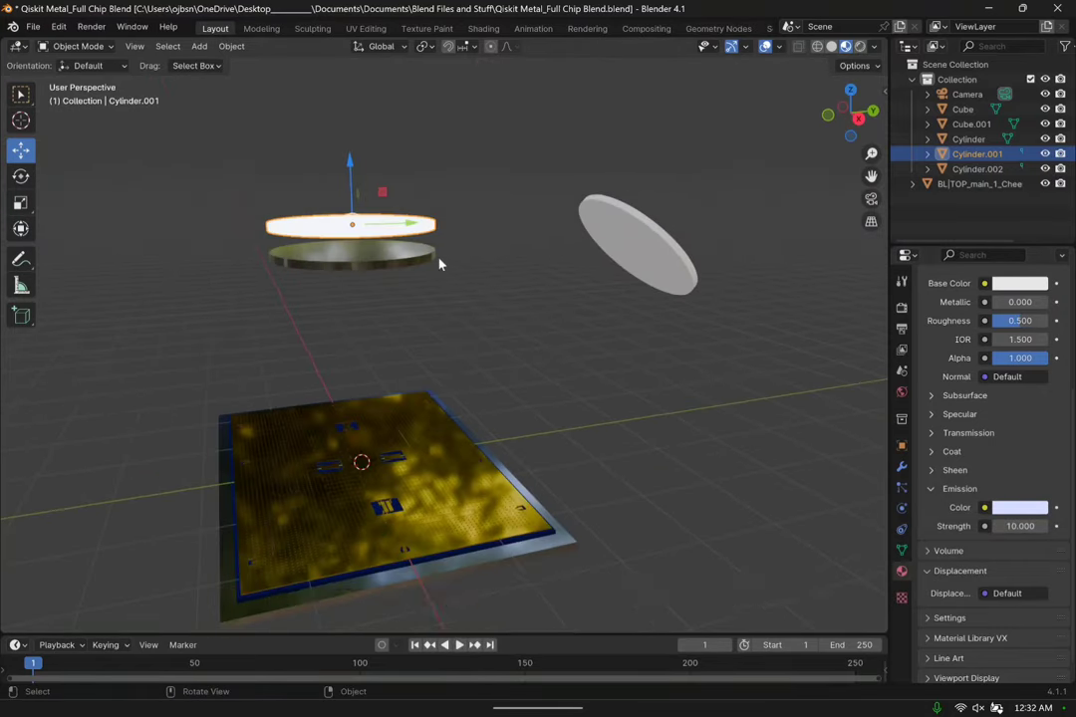
click(418, 262)
shift+click(430, 225)
key(s)
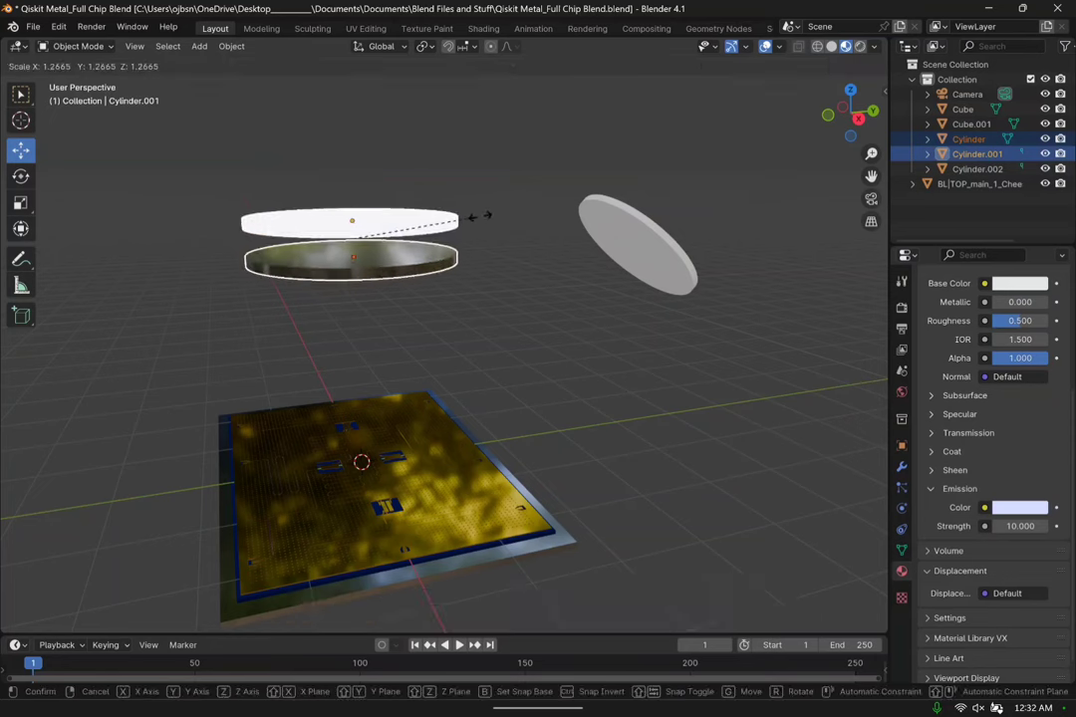
click(572, 211)
Lift the discs high above the chip along Z and enlarge them further.
middle_drag(573, 212, 548, 417)
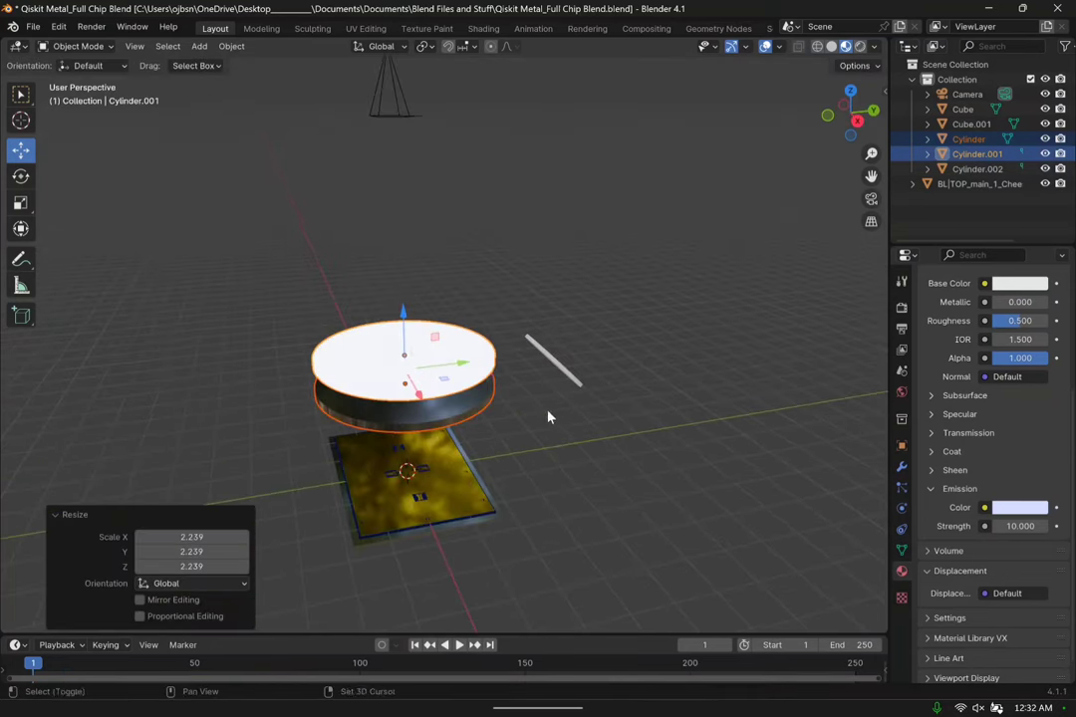
scroll(396, 325, down, 3)
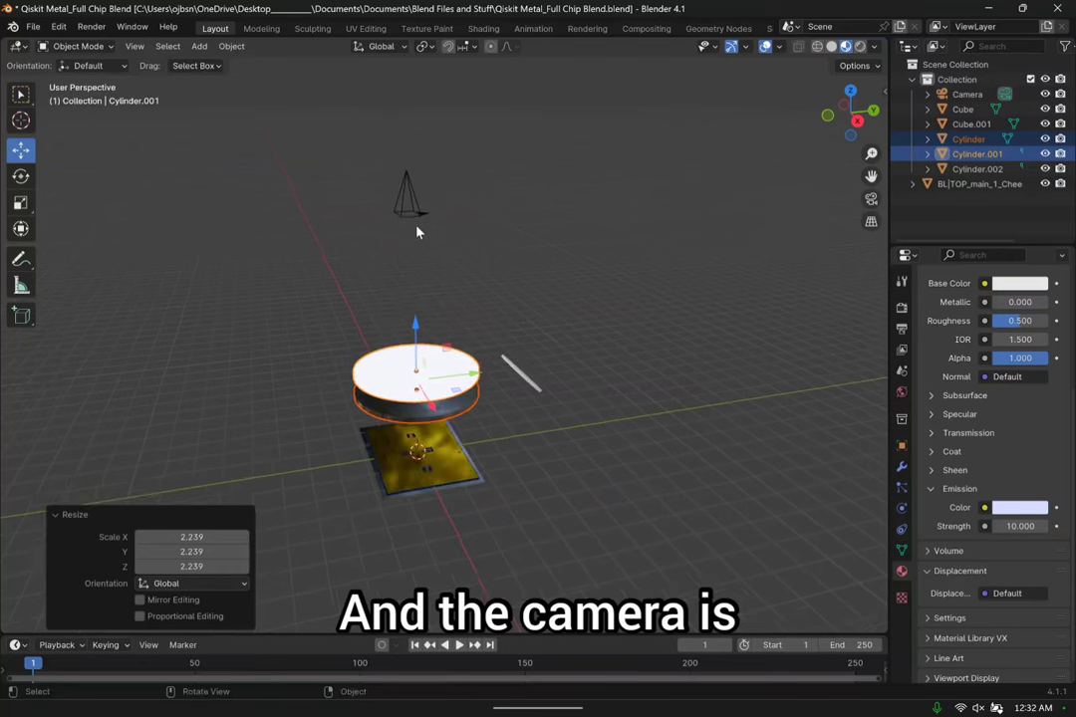
drag(415, 332, 463, 192)
middle_drag(463, 192, 487, 316)
key(s)
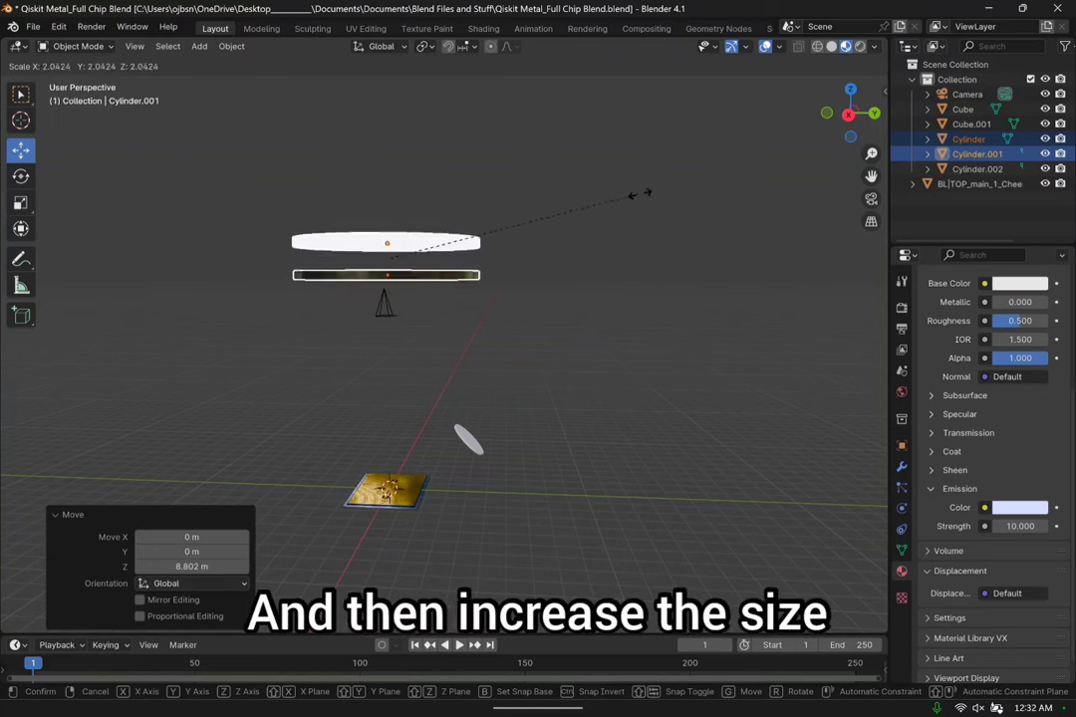
click(668, 196)
middle_drag(571, 298, 656, 292)
Shrink the lower disc to 0.877 and look through the scene camera.
click(511, 276)
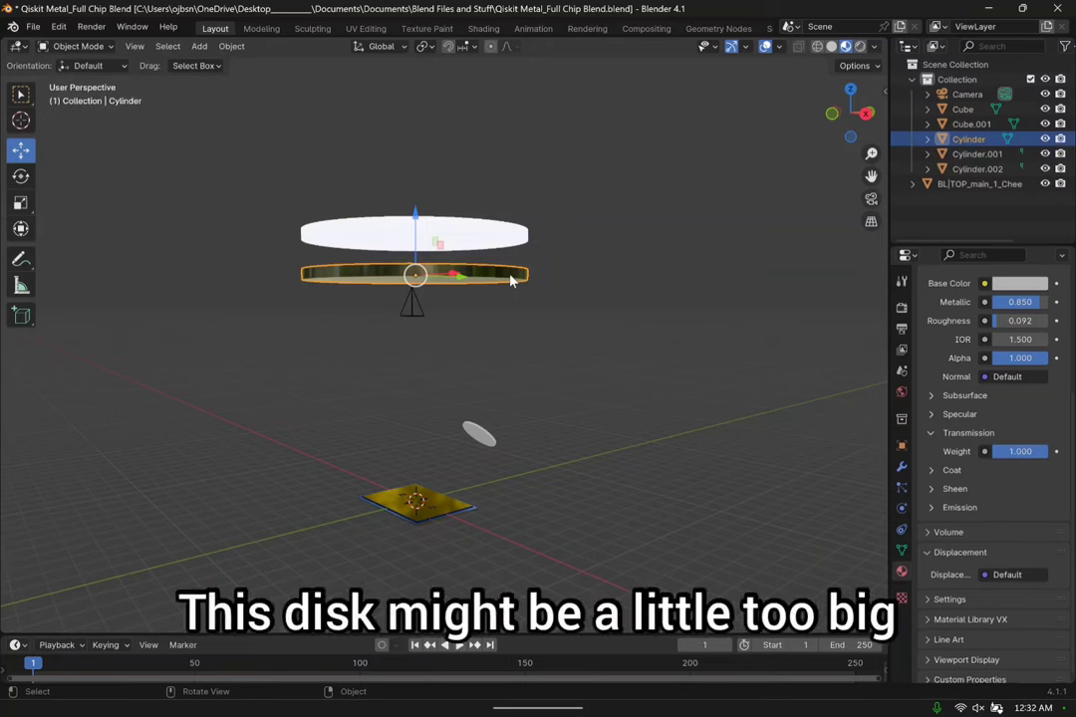
key(s)
click(500, 284)
middle_drag(500, 284, 835, 221)
click(872, 200)
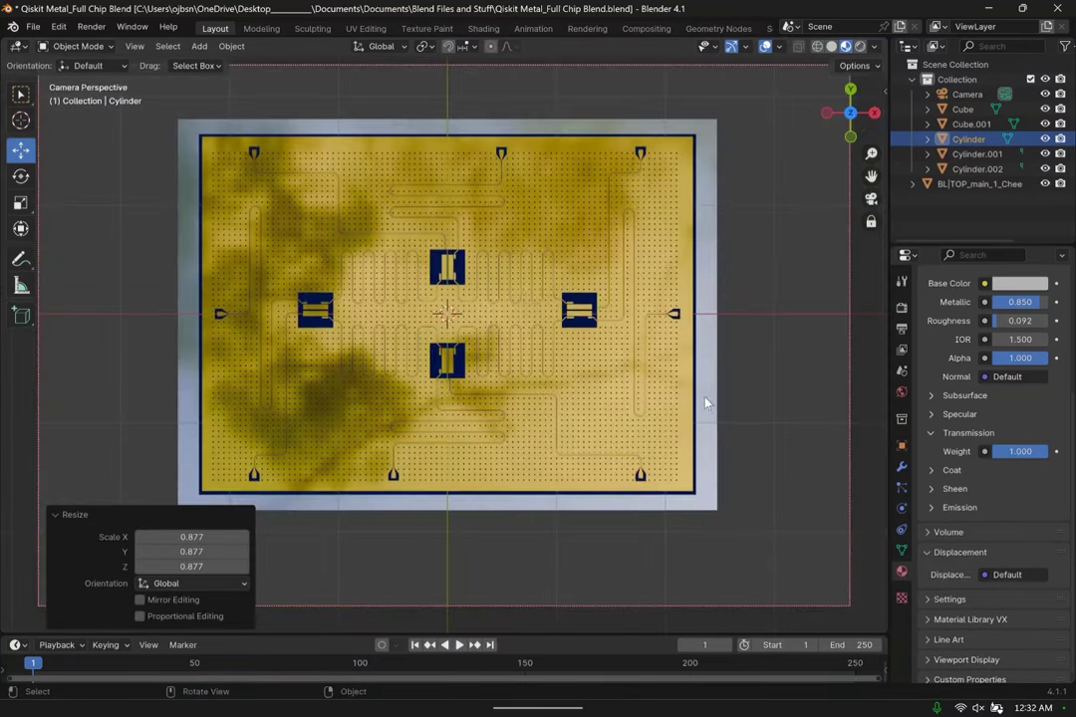
Switch to Rendered shading, set Cylinder.001's Emission Strength to 50, and view through the camera.
click(859, 46)
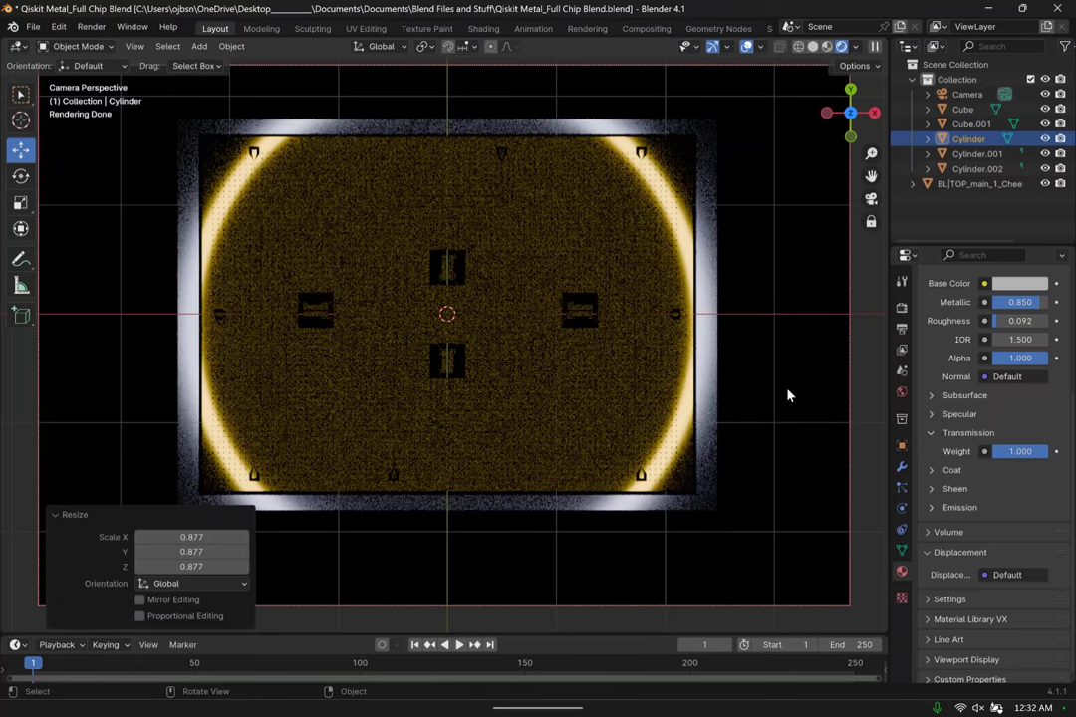
click(870, 199)
click(511, 292)
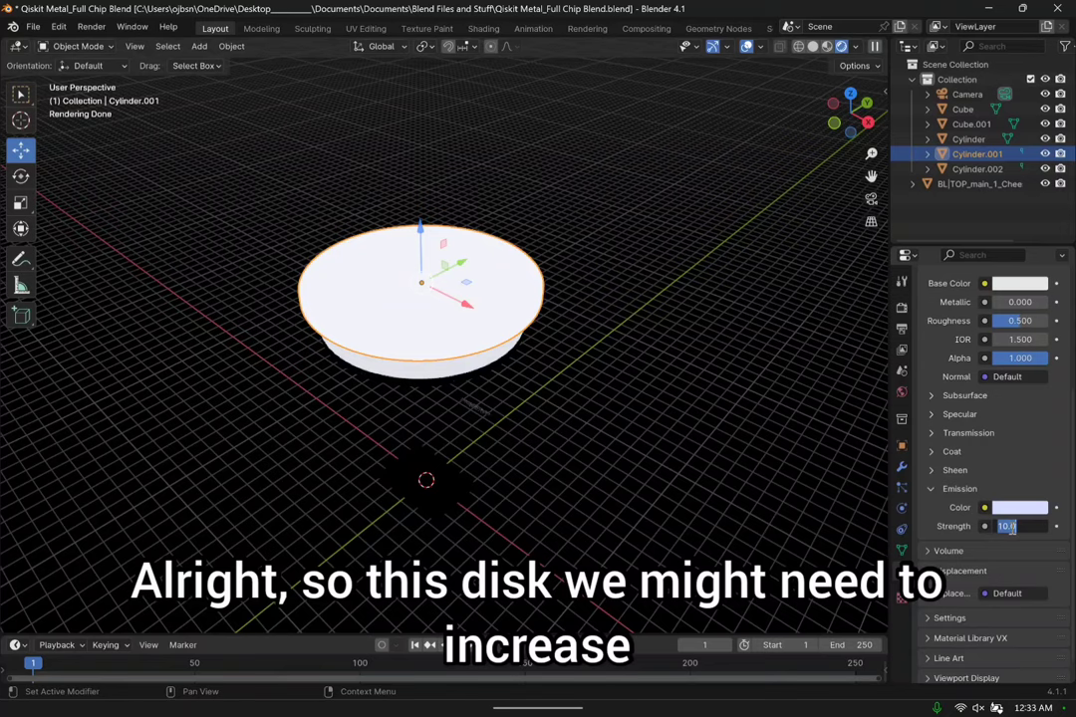
text(50)
key(Return)
click(871, 200)
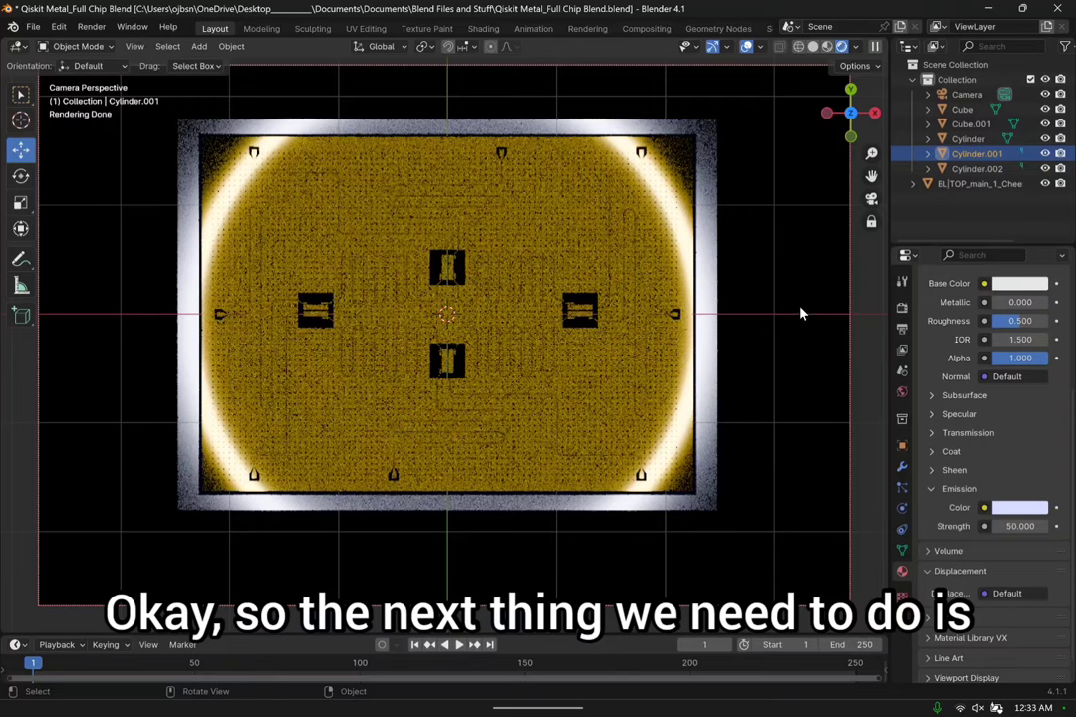
Scale Cylinder.002 to 3.230 and move it along the Y axis.
click(870, 201)
middle_drag(872, 205, 523, 310)
click(464, 418)
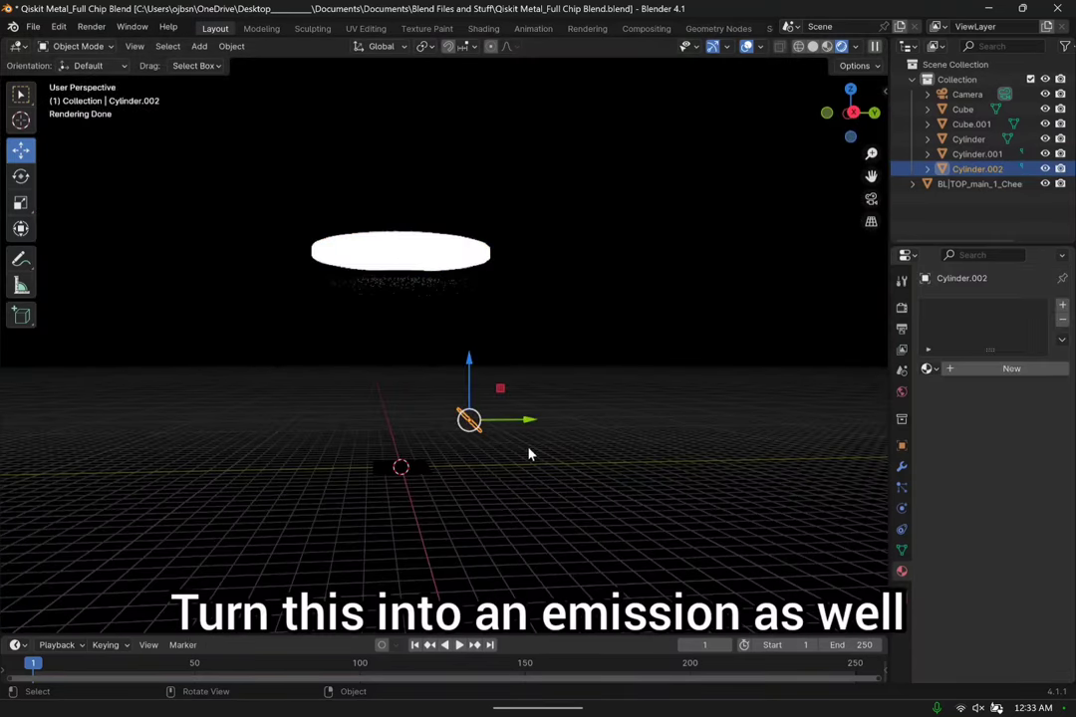
key(s)
click(665, 473)
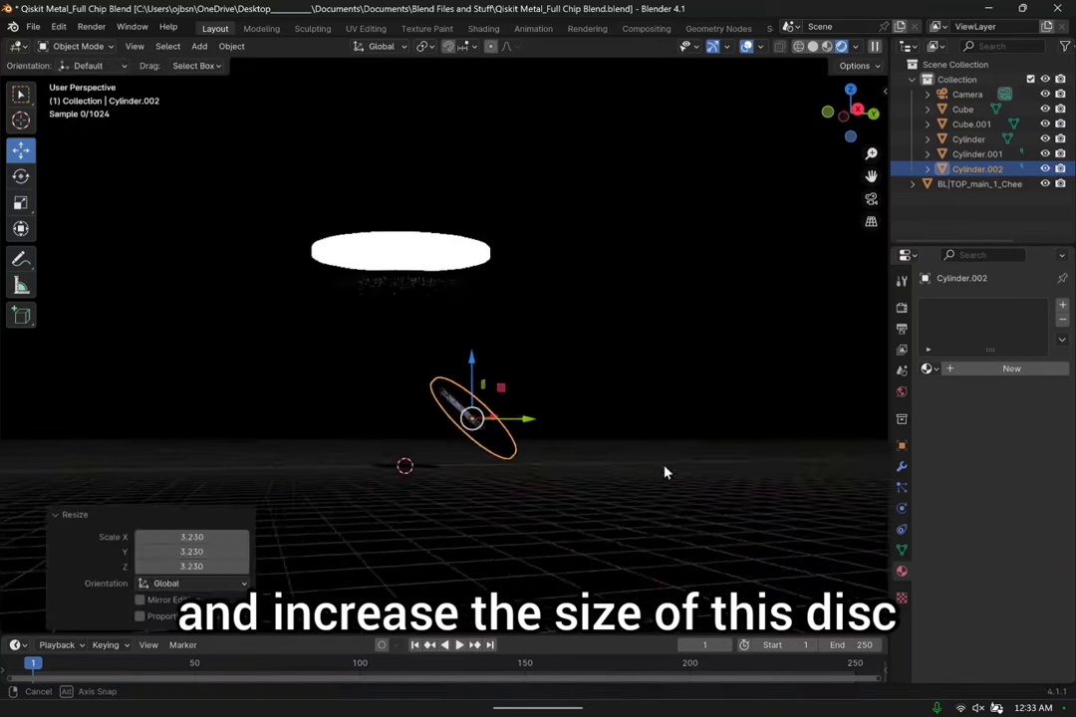
middle_drag(560, 439, 495, 425)
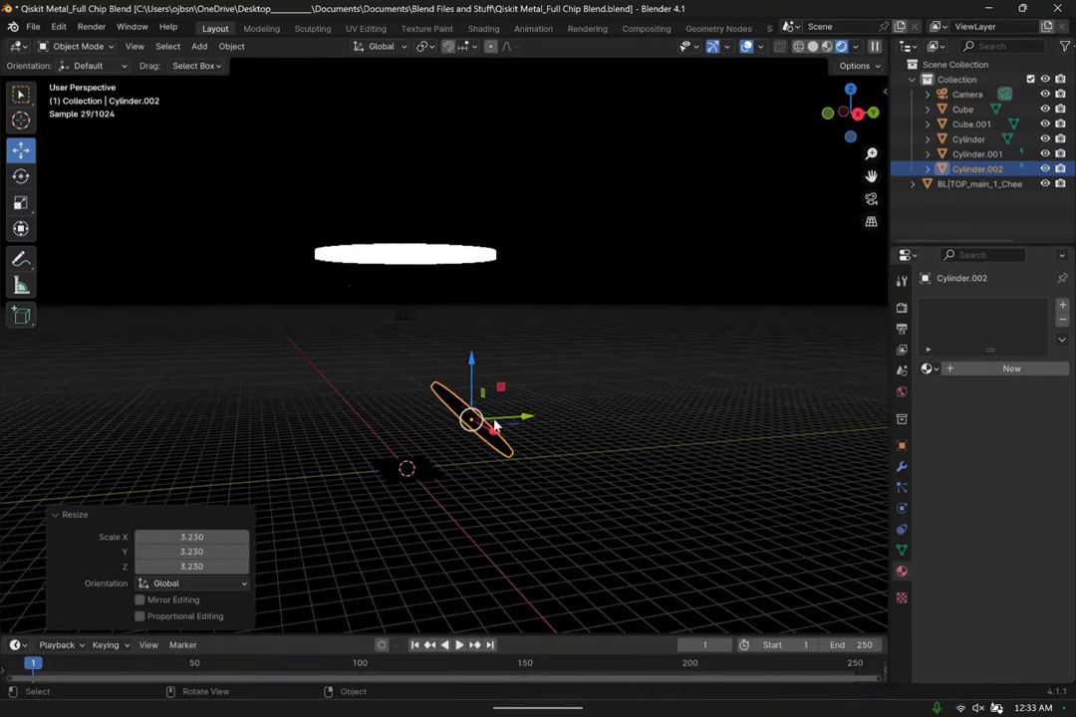
key(g)
key(y)
click(576, 419)
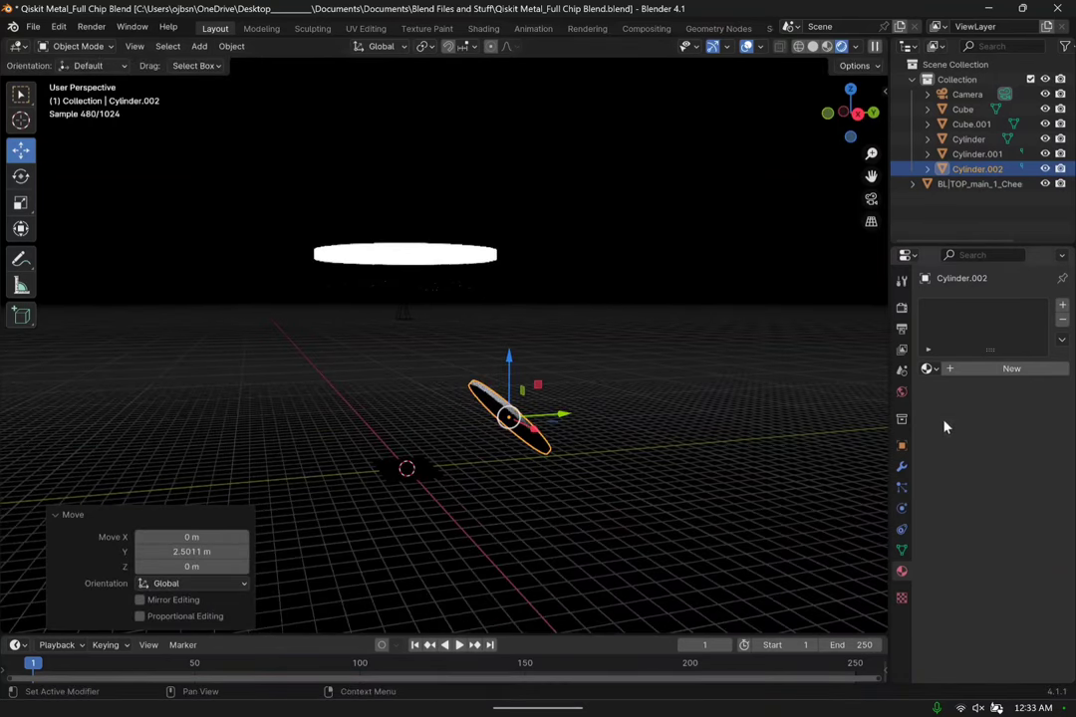
Give Cylinder.002 a new material with Emission Strength 10 and view through the camera.
click(1008, 370)
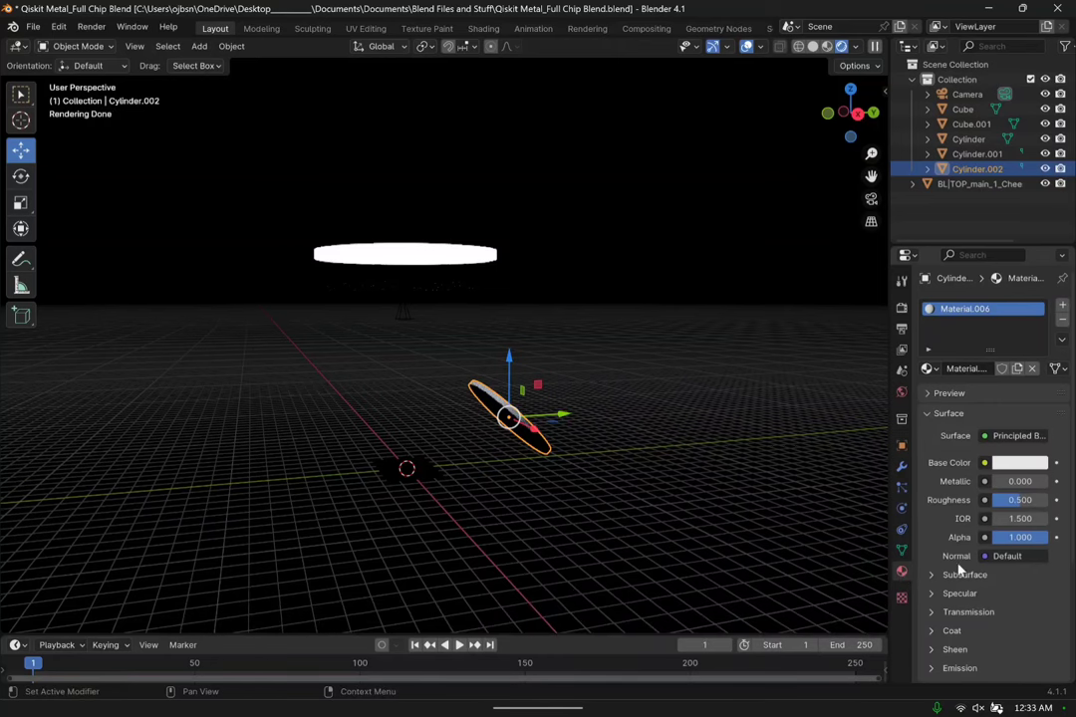
scroll(960, 570, down, 1)
click(960, 638)
scroll(966, 638, down, 2)
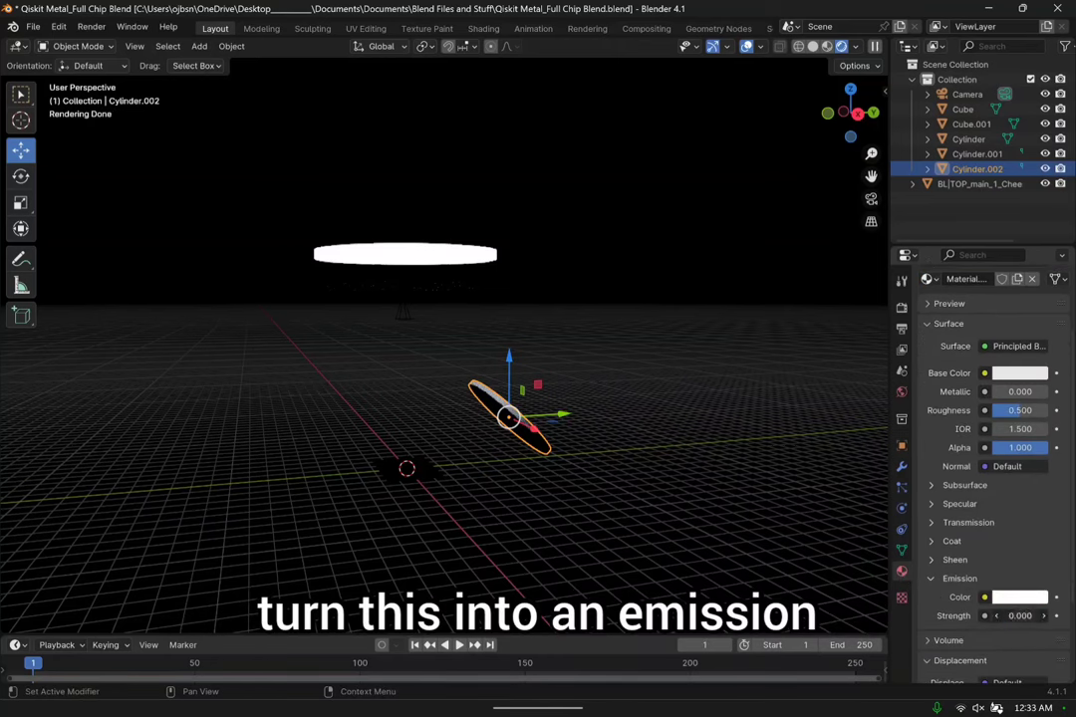
click(1024, 615)
text(10)
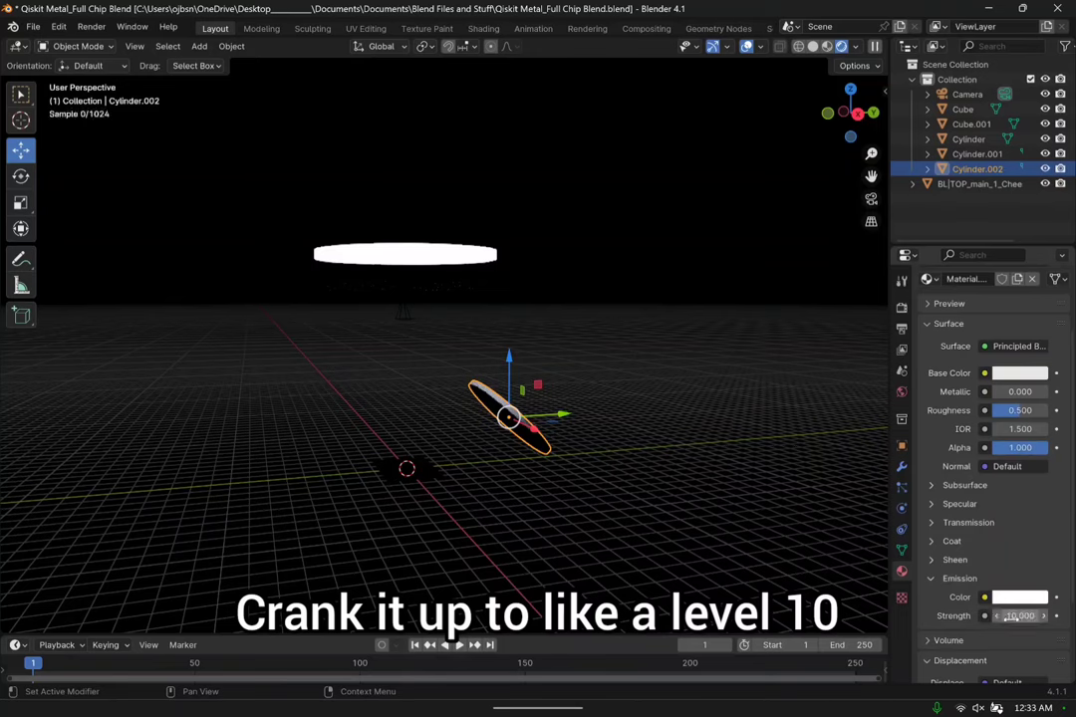
key(Return)
click(839, 210)
click(870, 198)
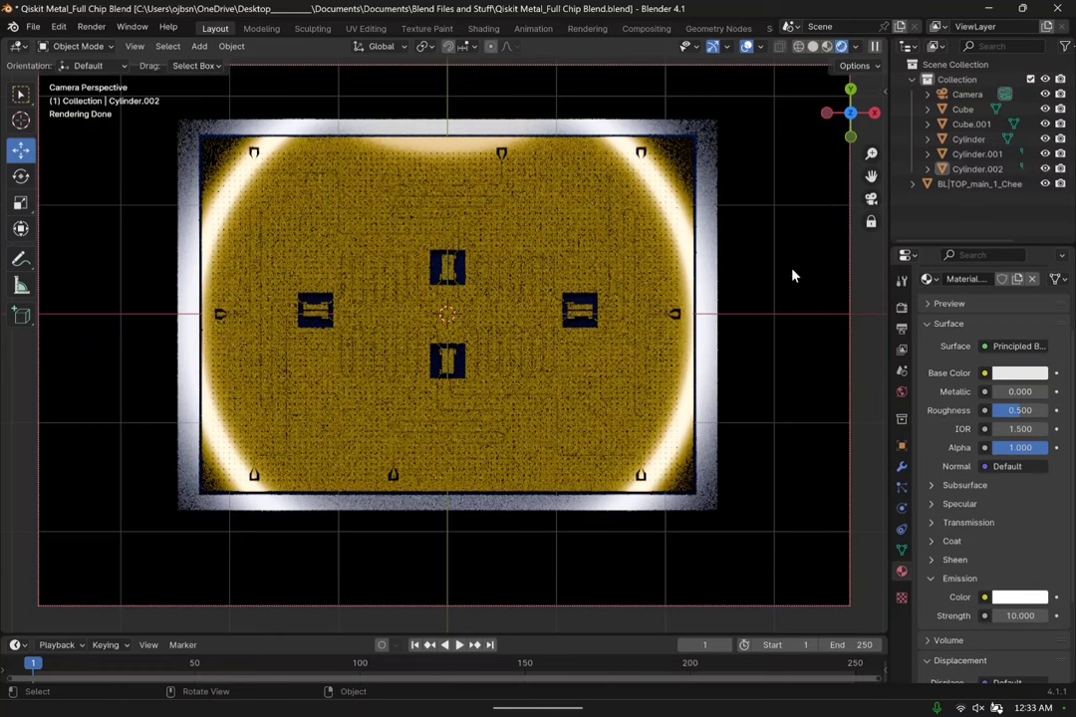
Select the Camera and keyframe its X, Y, Z location and rotation at frame 1.
click(967, 93)
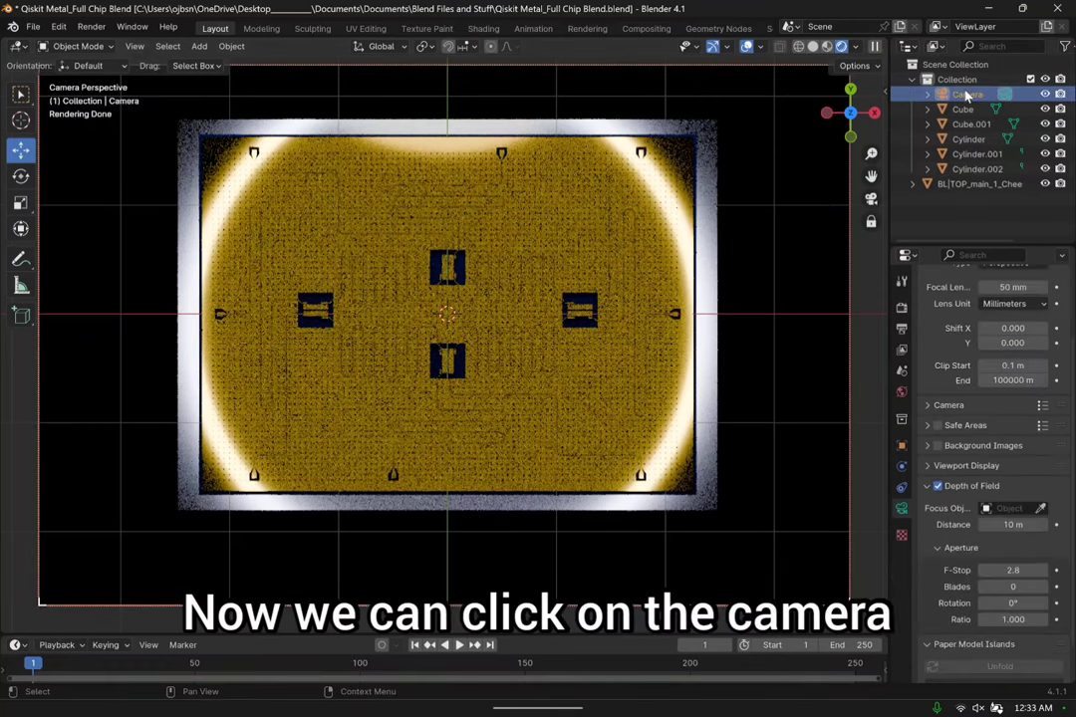
click(901, 445)
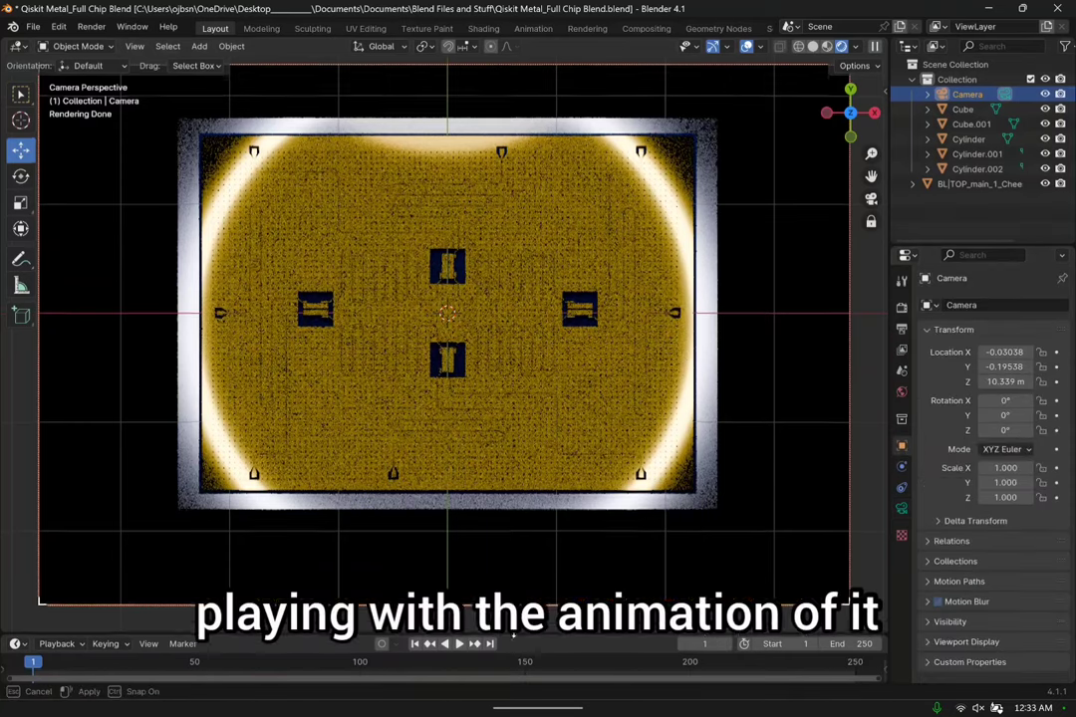
drag(509, 636, 509, 625)
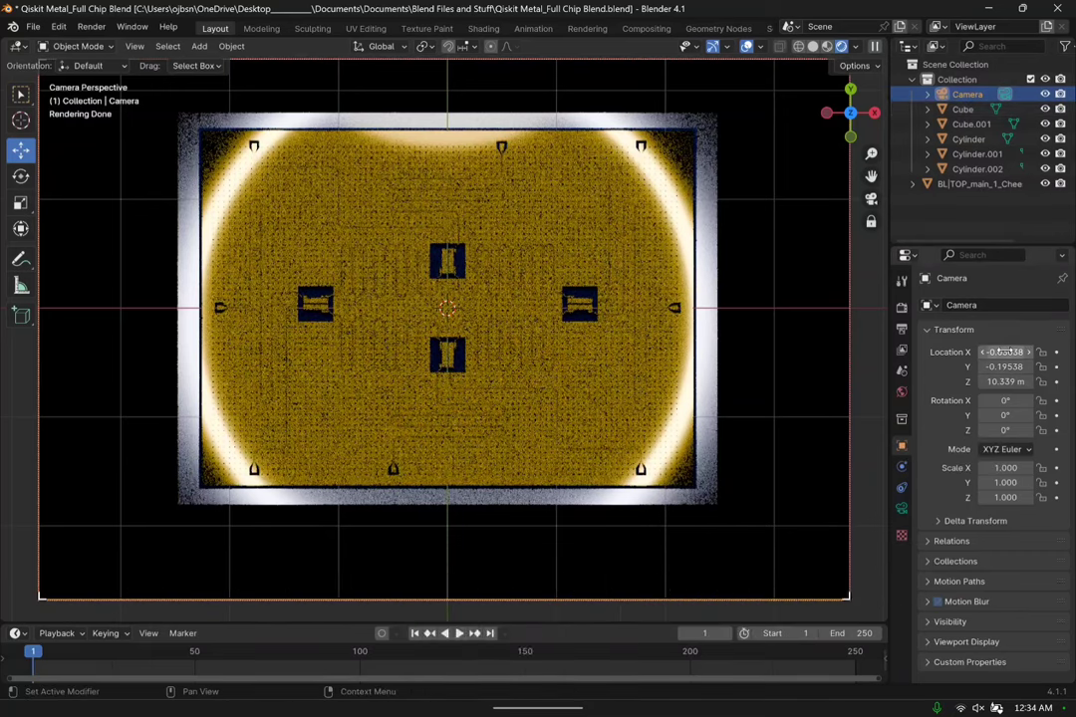
click(1056, 352)
click(1056, 367)
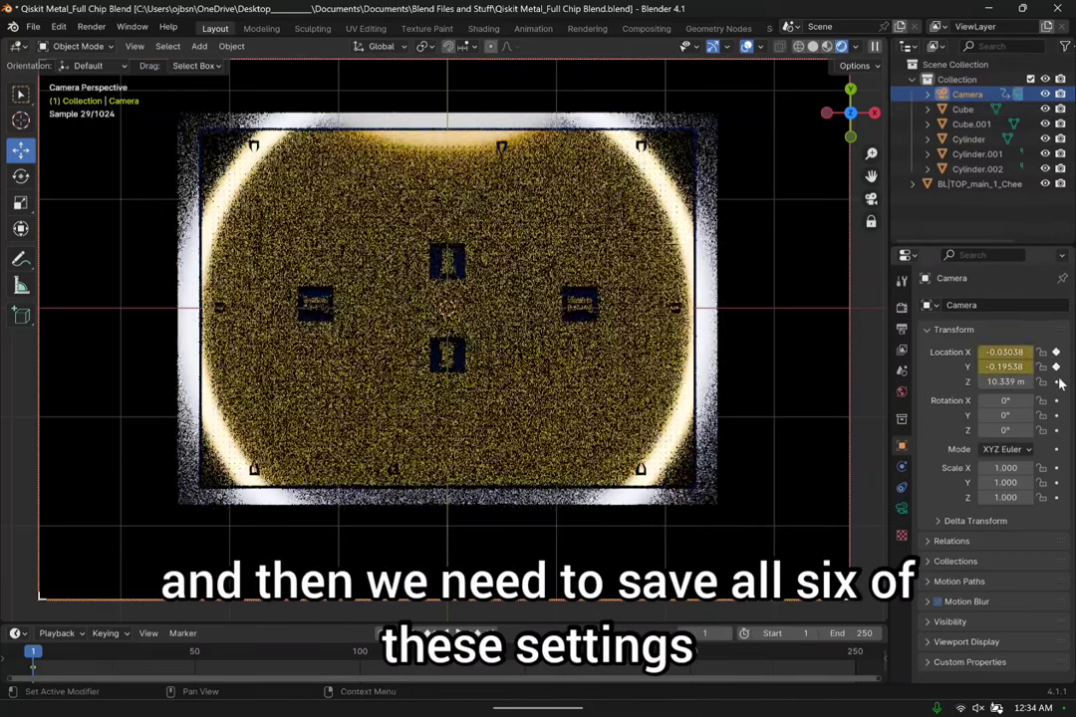
click(1056, 382)
click(1056, 401)
click(1056, 416)
click(1055, 430)
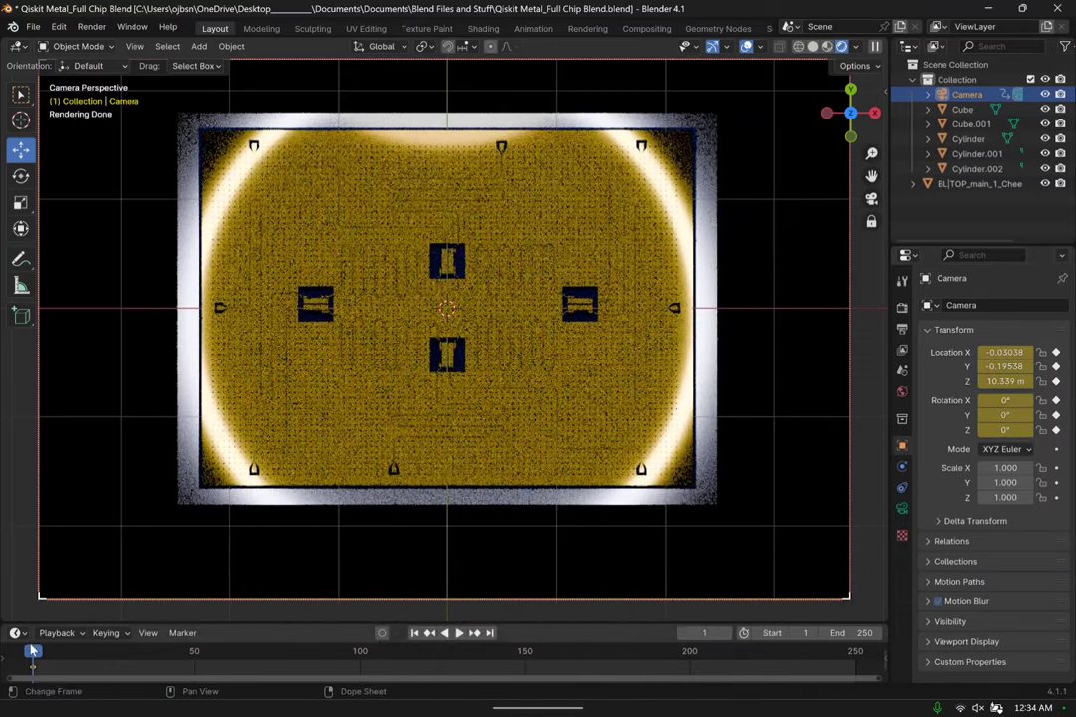
At frame 50, place the camera at Y -7.6673 m, Z 2.5885 m with Z rotation 0°.
drag(36, 654, 89, 658)
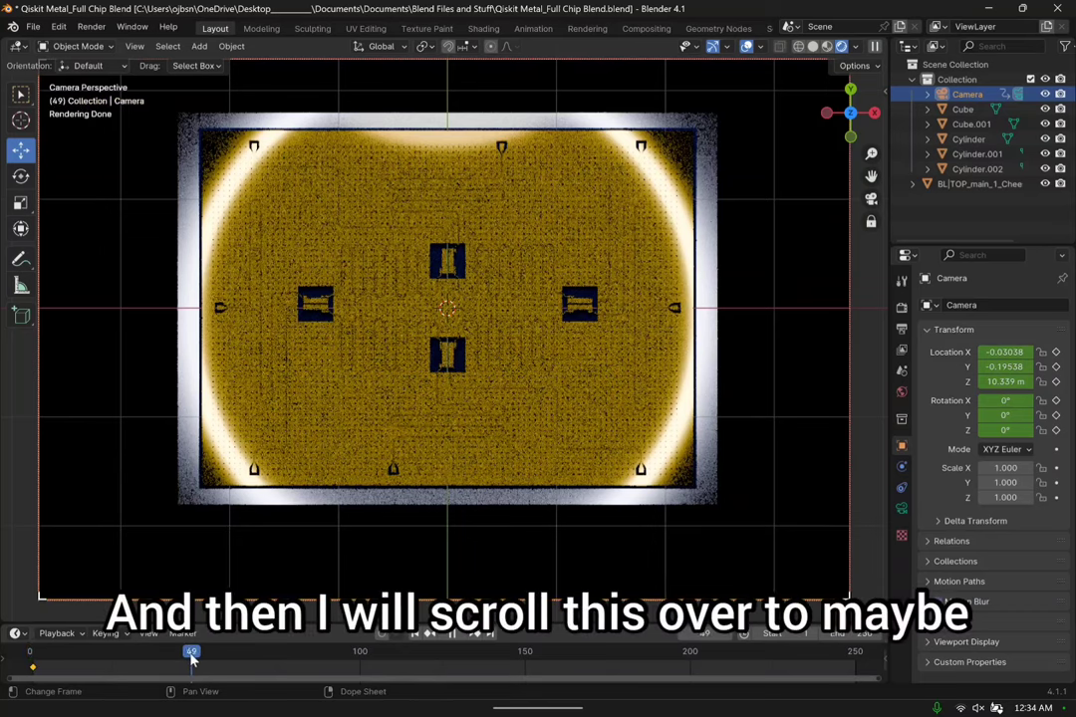
drag(191, 657, 195, 657)
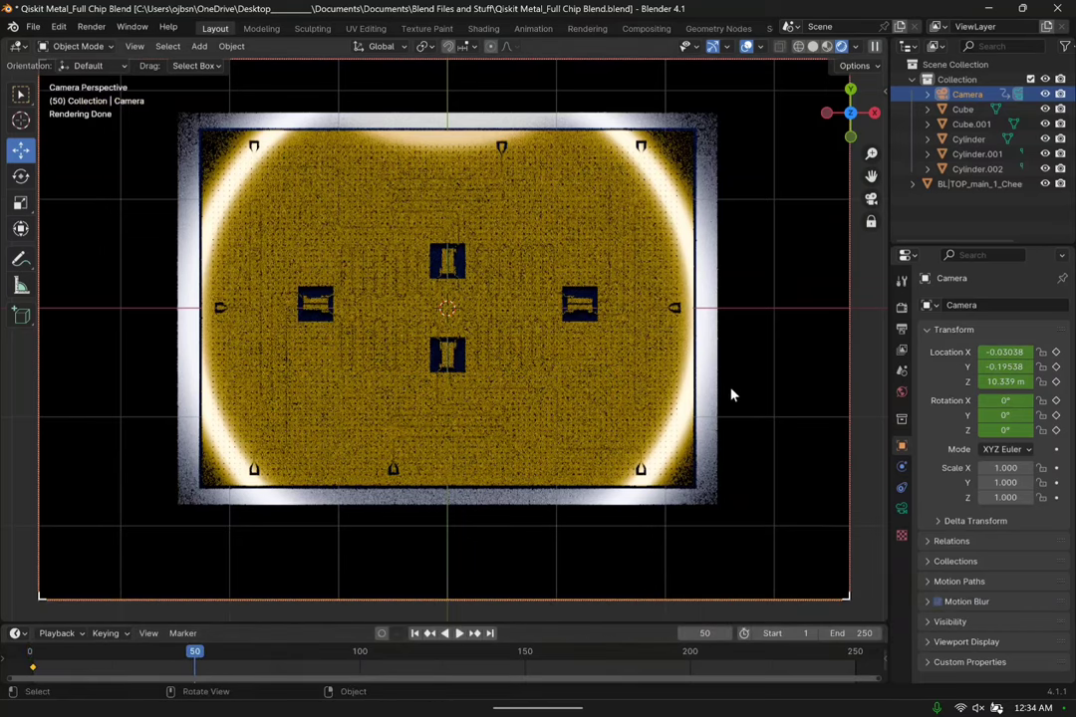
middle_drag(750, 391, 752, 349)
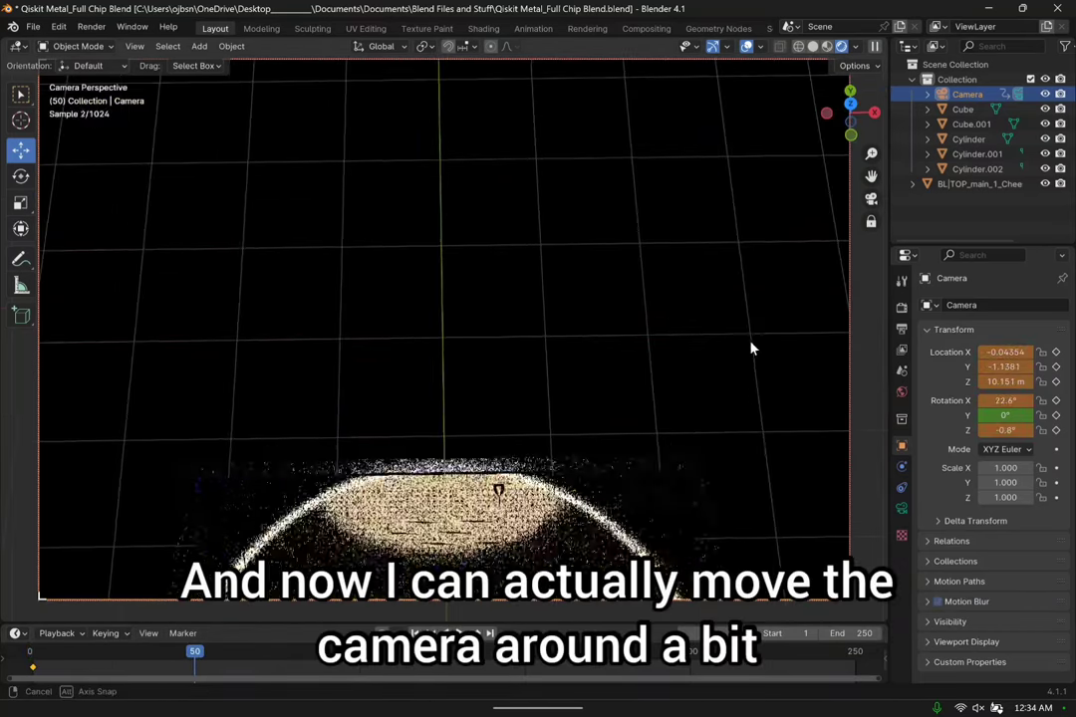
shift+middle_drag(703, 206, 617, 242)
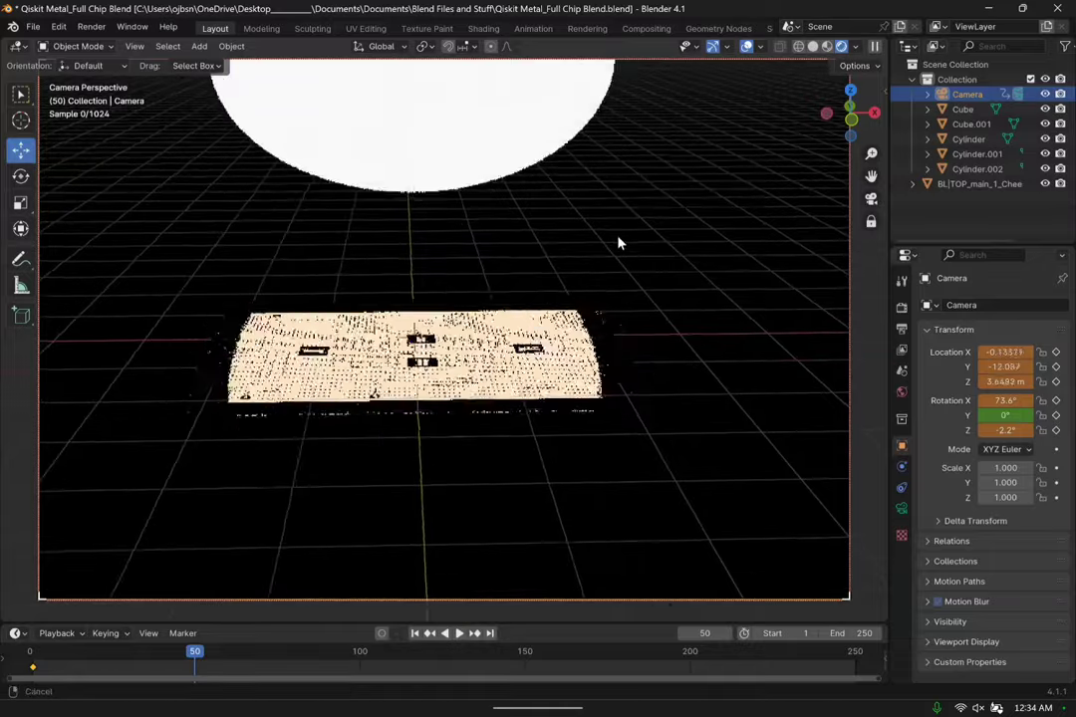
ctrl+middle_drag(618, 298, 617, 339)
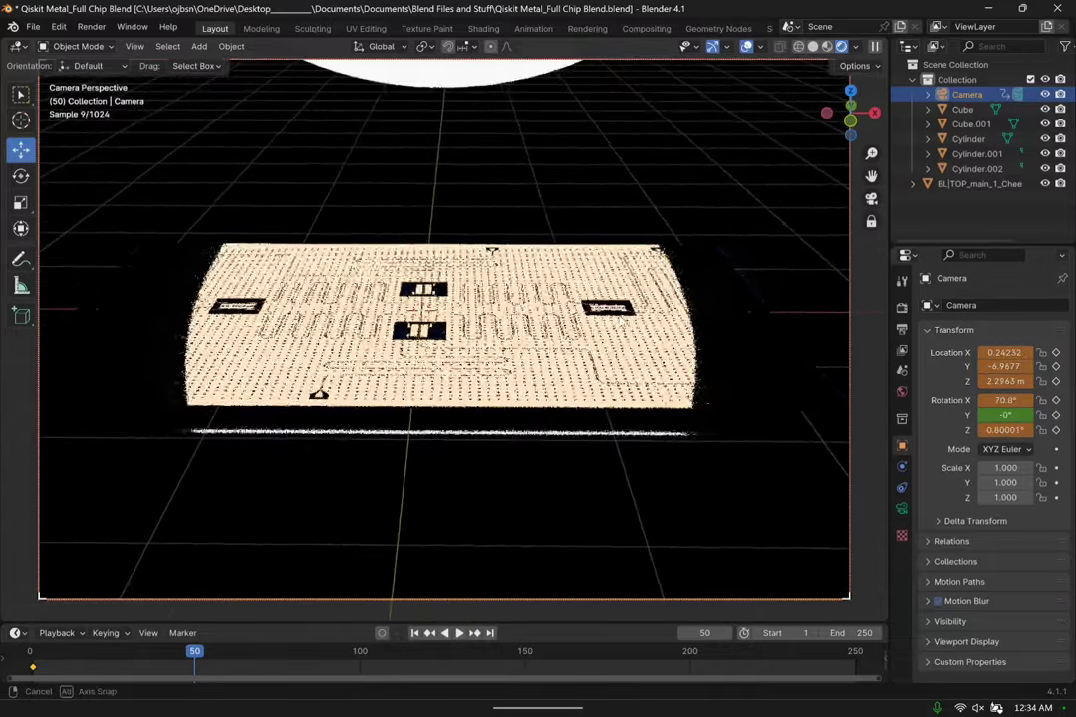
text(0)
key(Return)
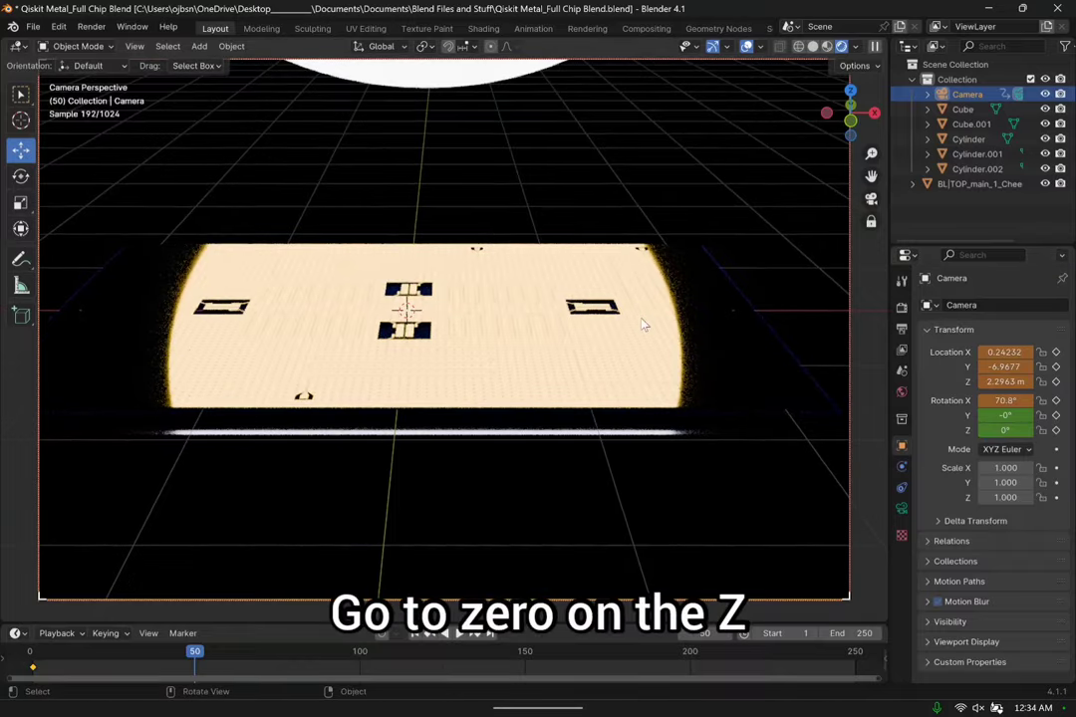
scroll(598, 309, down, 2)
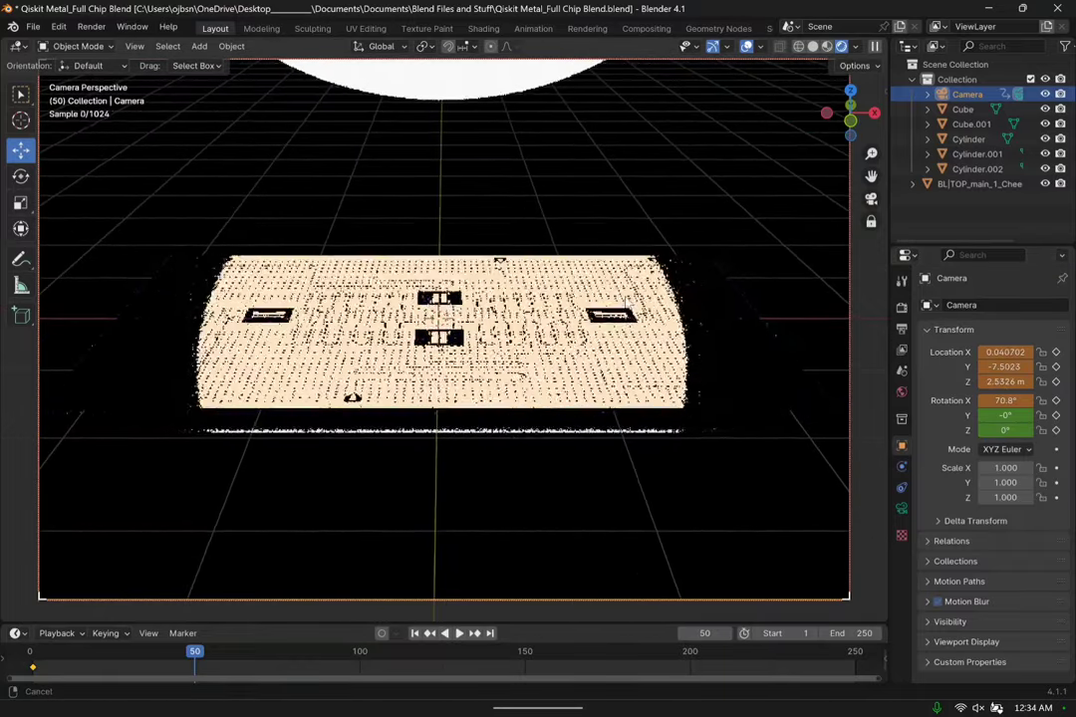
scroll(628, 325, up, 2)
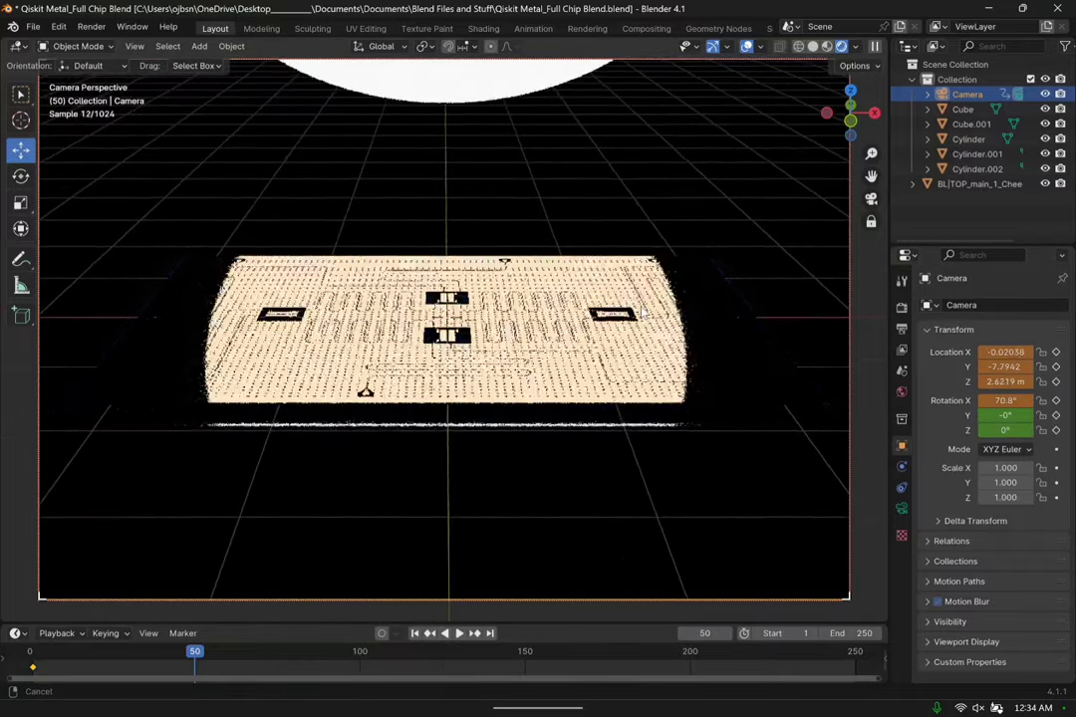
scroll(622, 284, up, 1)
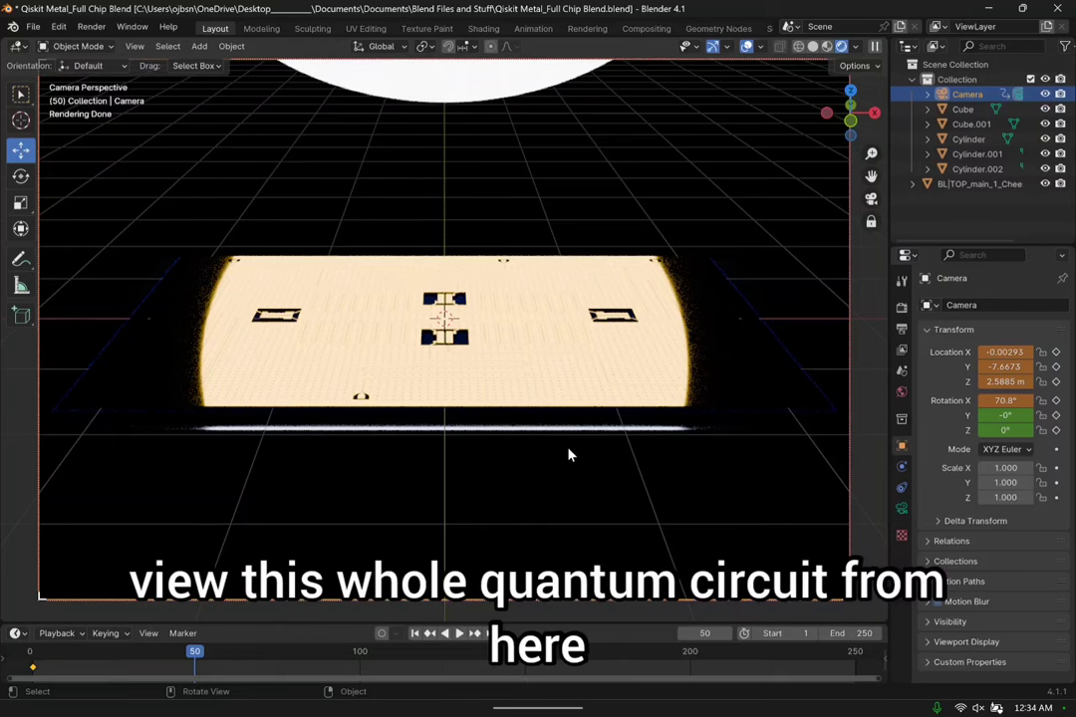
Enlarge the glowing disc Cylinder.002 and move it further back and higher on the YZ plane.
click(464, 86)
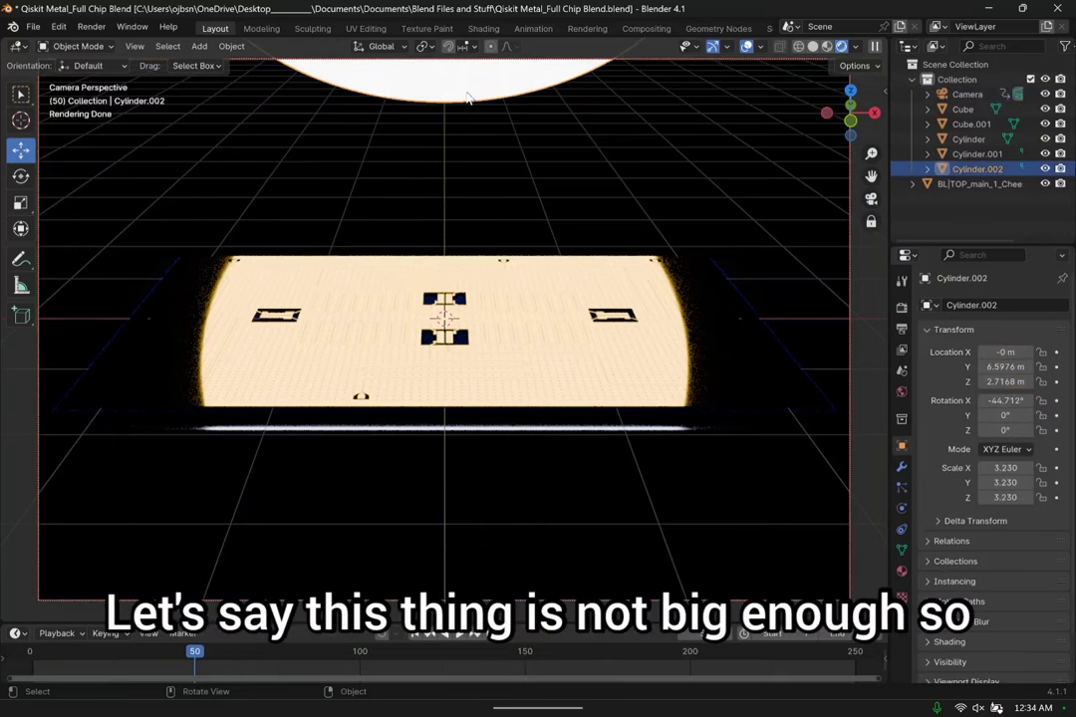
key(s)
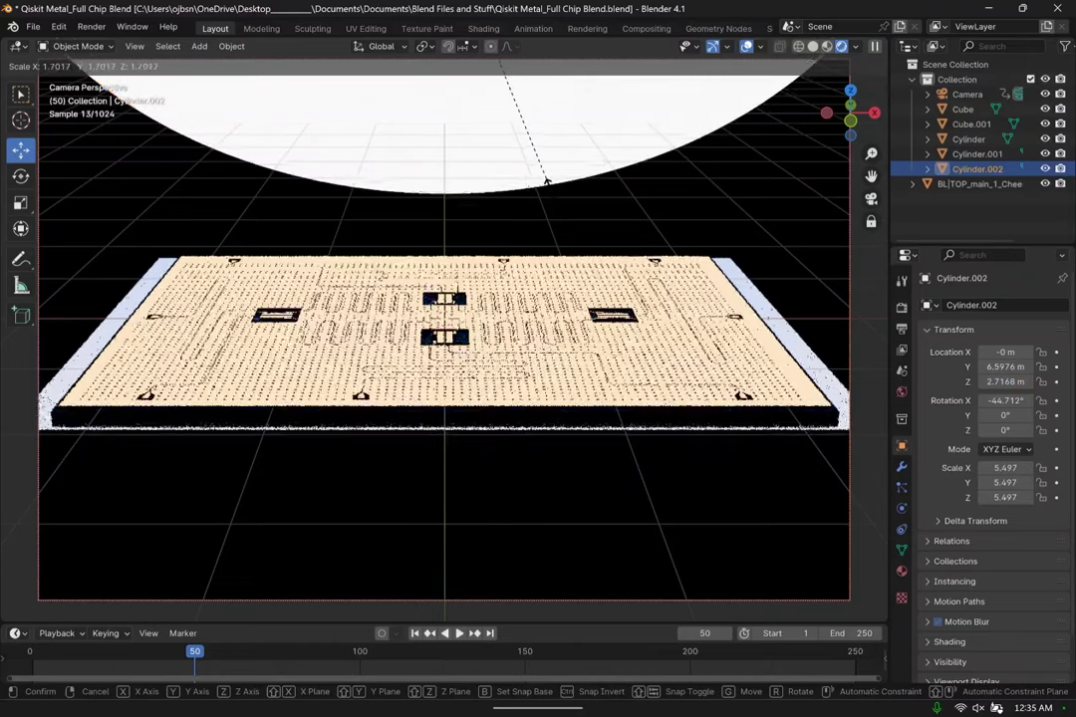
click(630, 214)
middle_drag(866, 213, 391, 350)
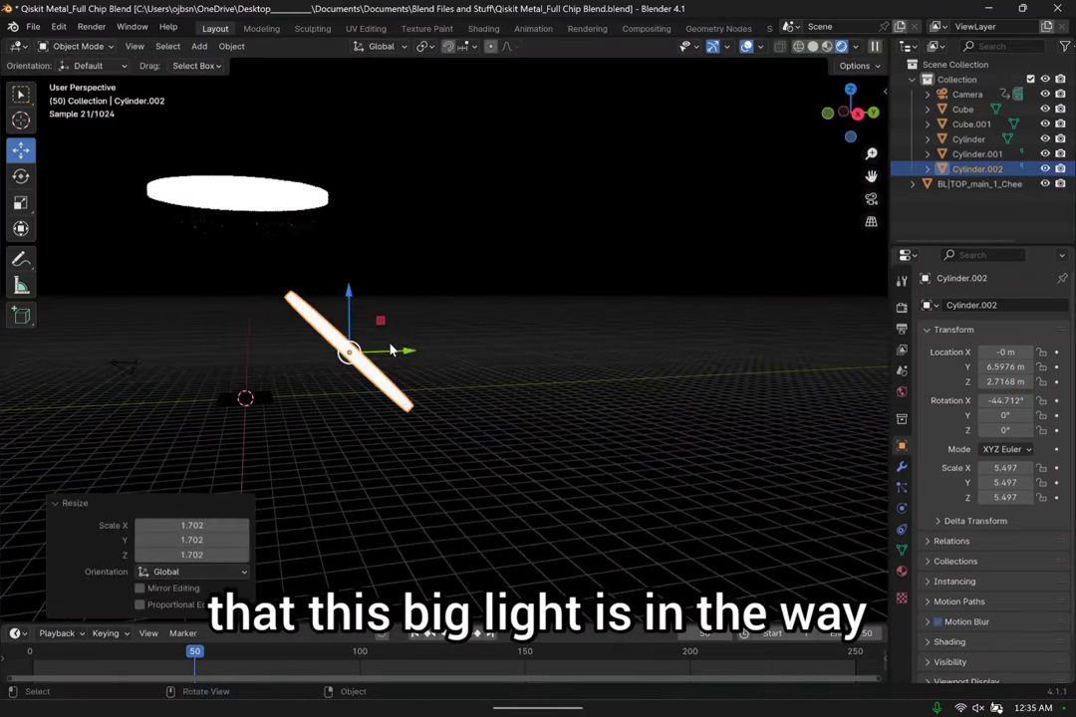
drag(388, 321, 522, 261)
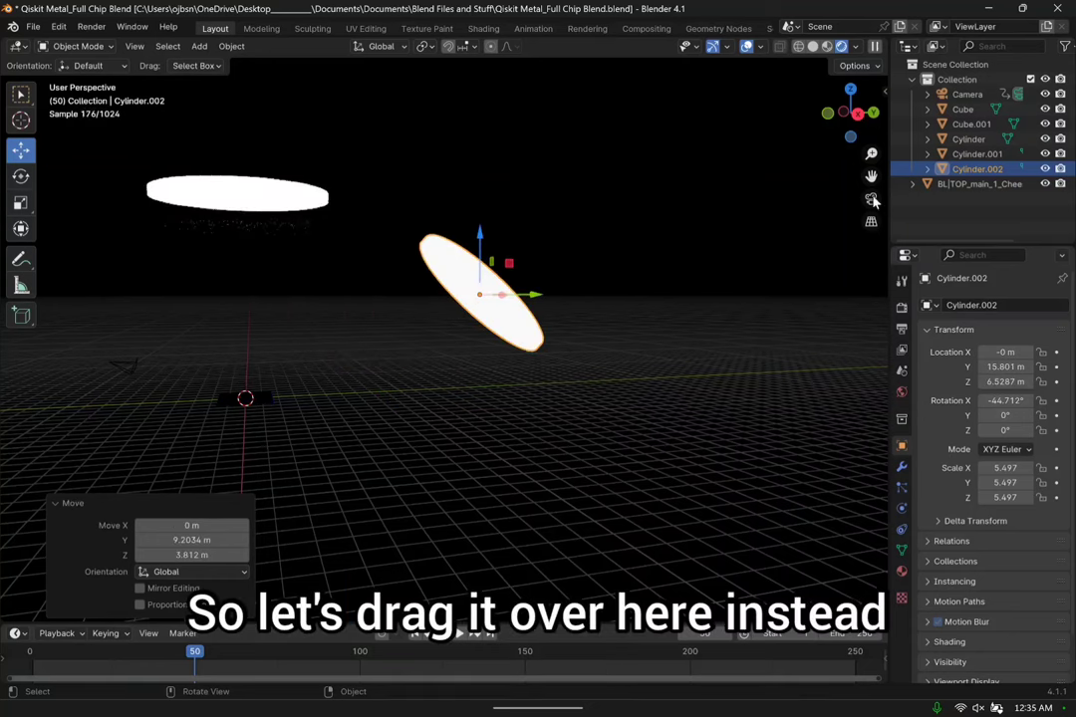
Check the disc's lighting through the camera and enlarge it again.
click(874, 206)
click(873, 201)
click(873, 201)
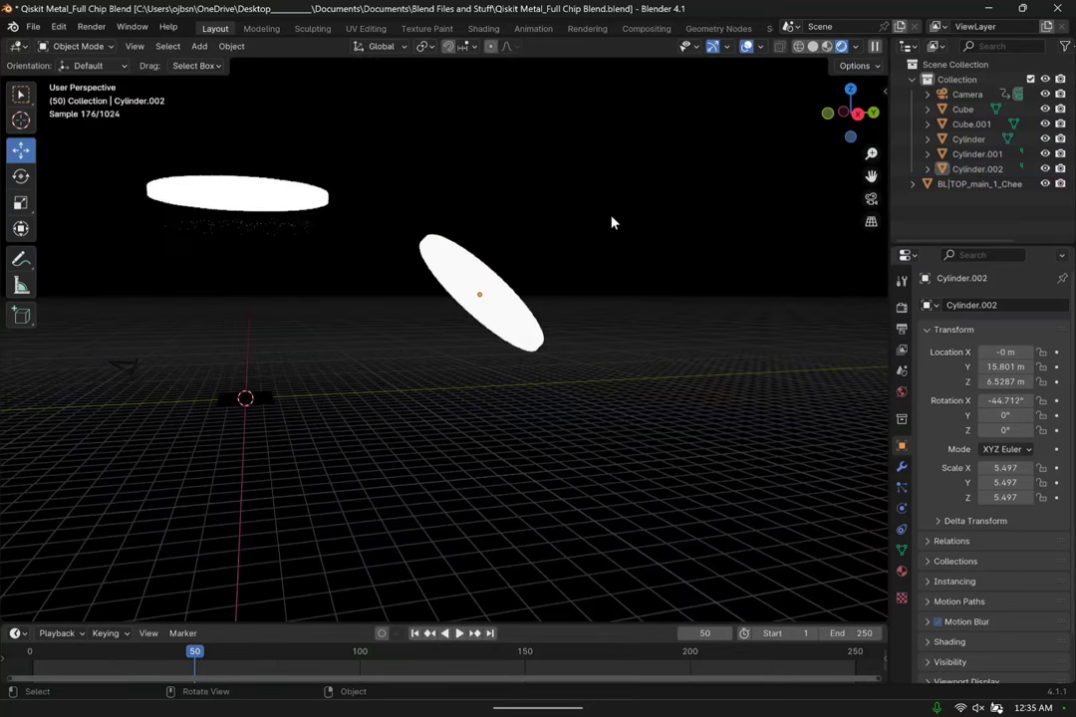
key(s)
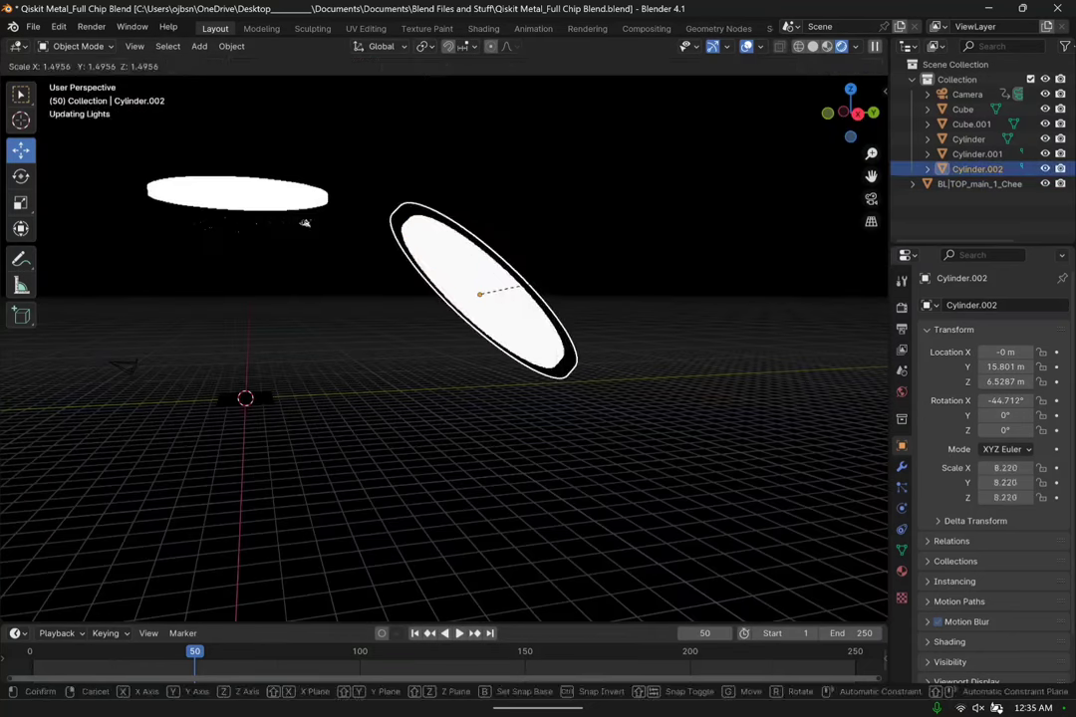
click(576, 288)
click(873, 201)
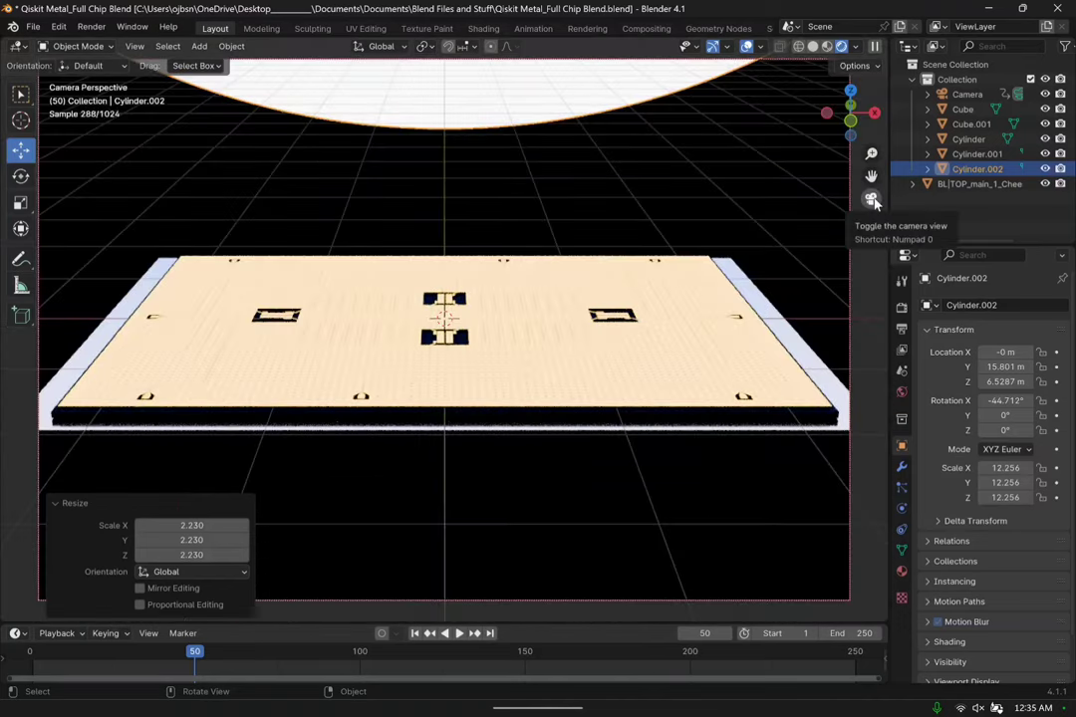
click(873, 202)
Fine-tune the disc to scale 8.979 so it lights the whole chip in the camera view.
key(s)
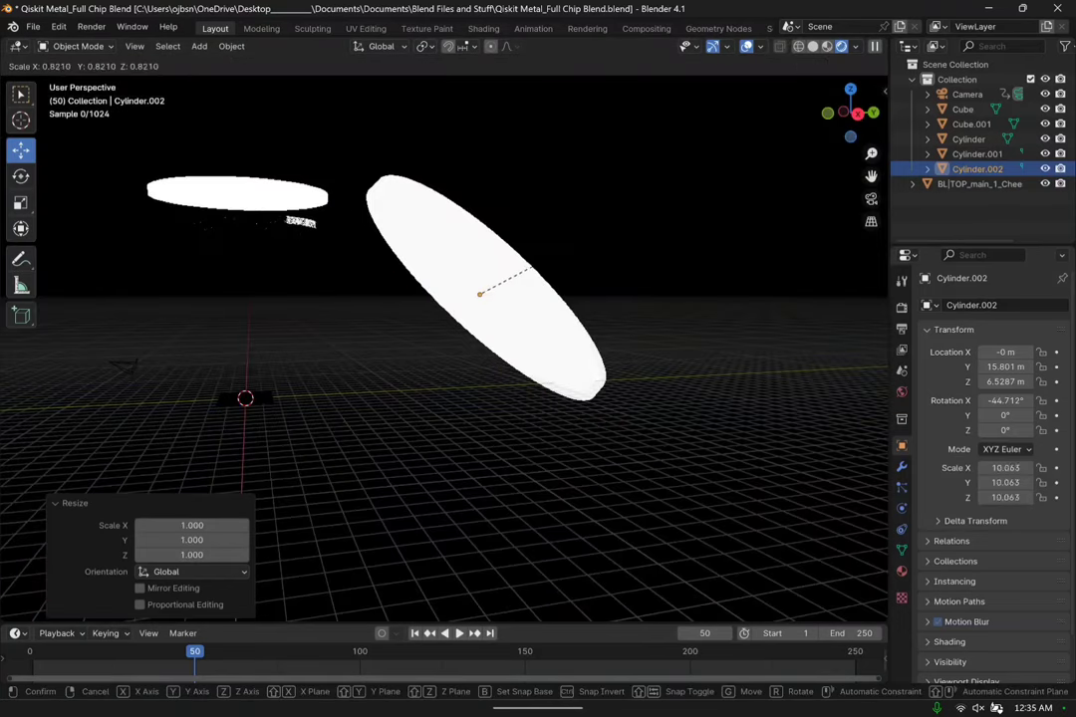
click(594, 236)
click(872, 201)
click(873, 201)
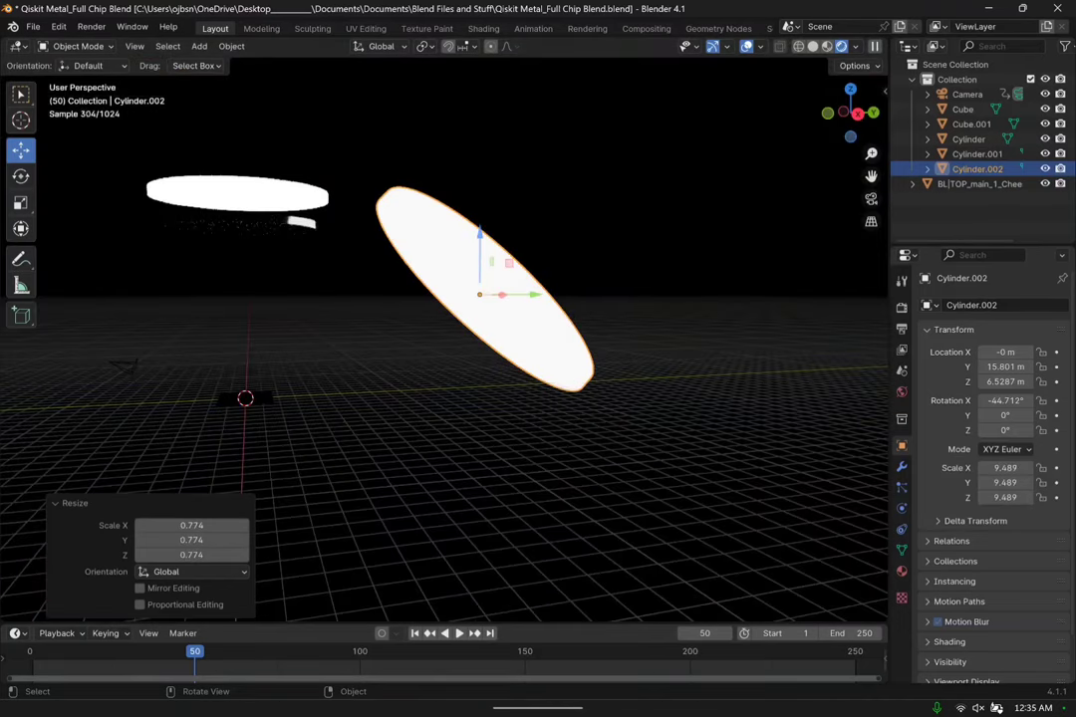
key(s)
click(659, 224)
click(873, 201)
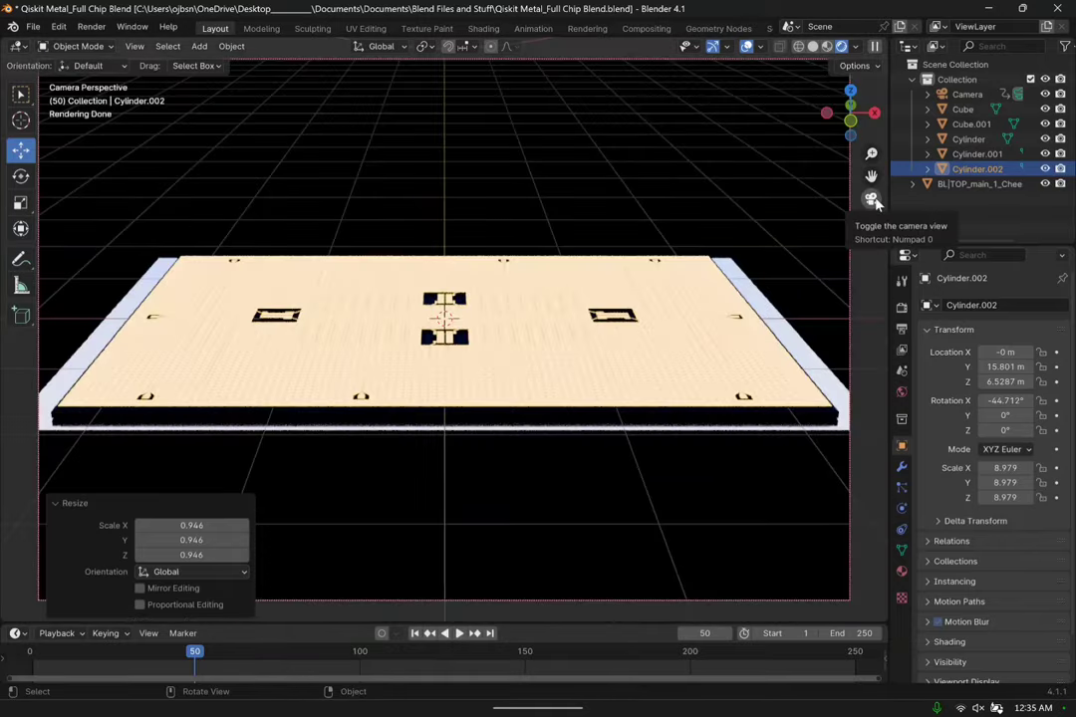
scroll(528, 248, down, 3)
Keyframe the camera's location and rotation at frame 50 (Y -8.6329 m, Z 3.0563 m, X rotation 69.2°).
scroll(528, 250, up, 2)
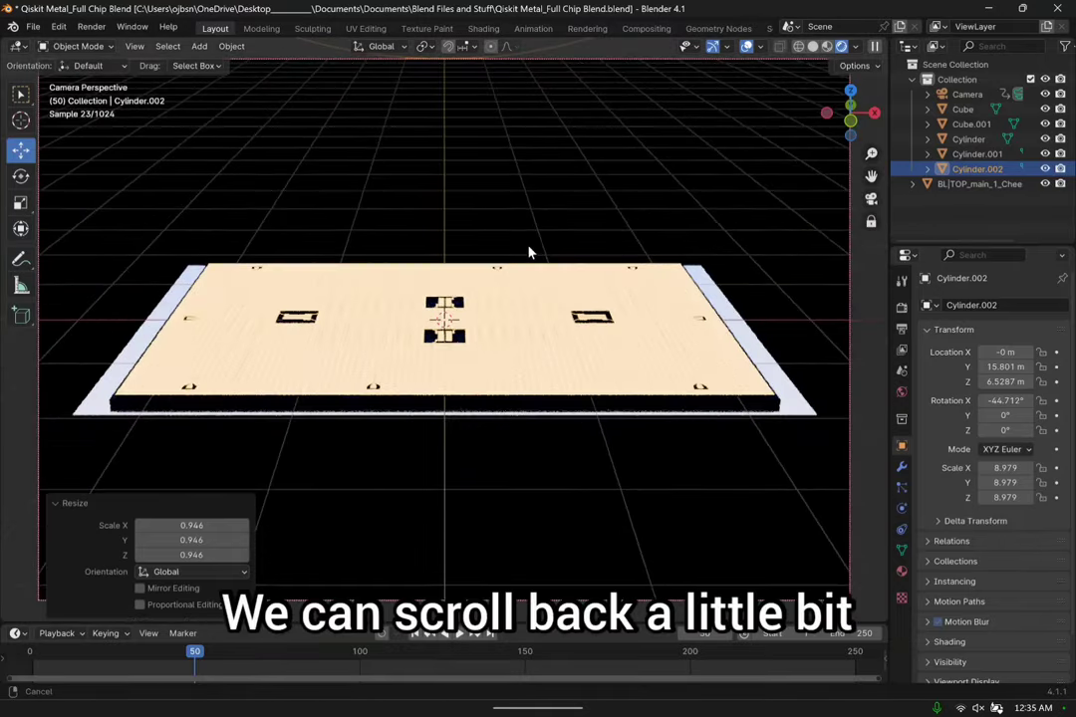
middle_drag(528, 250, 530, 235)
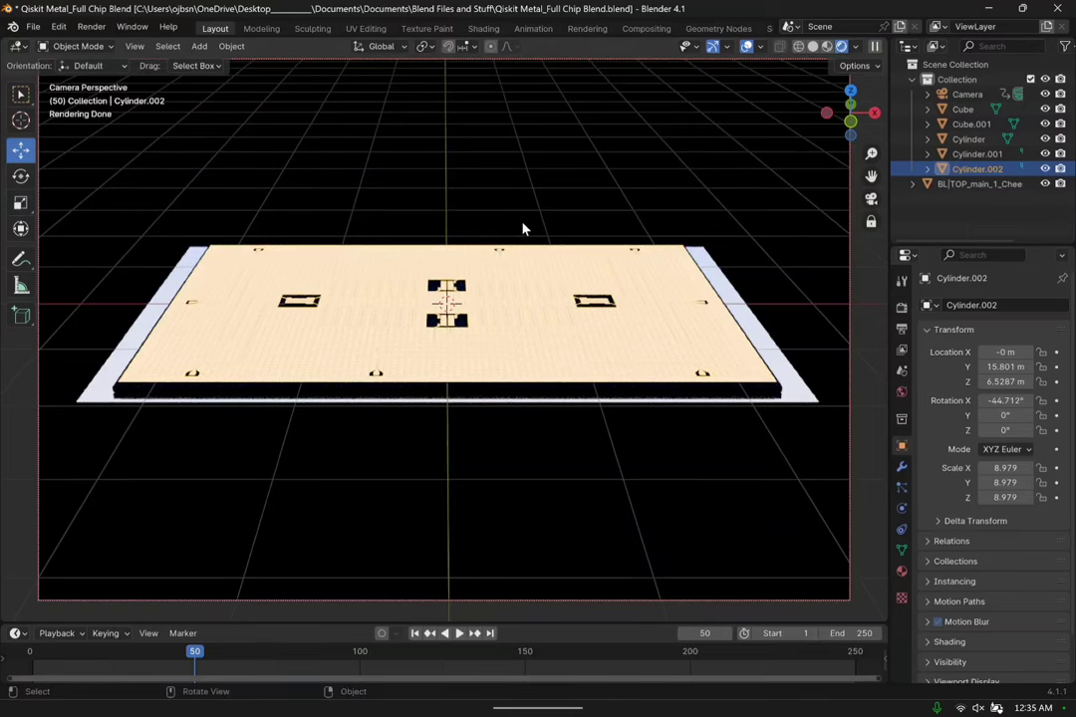
middle_drag(523, 229, 570, 244)
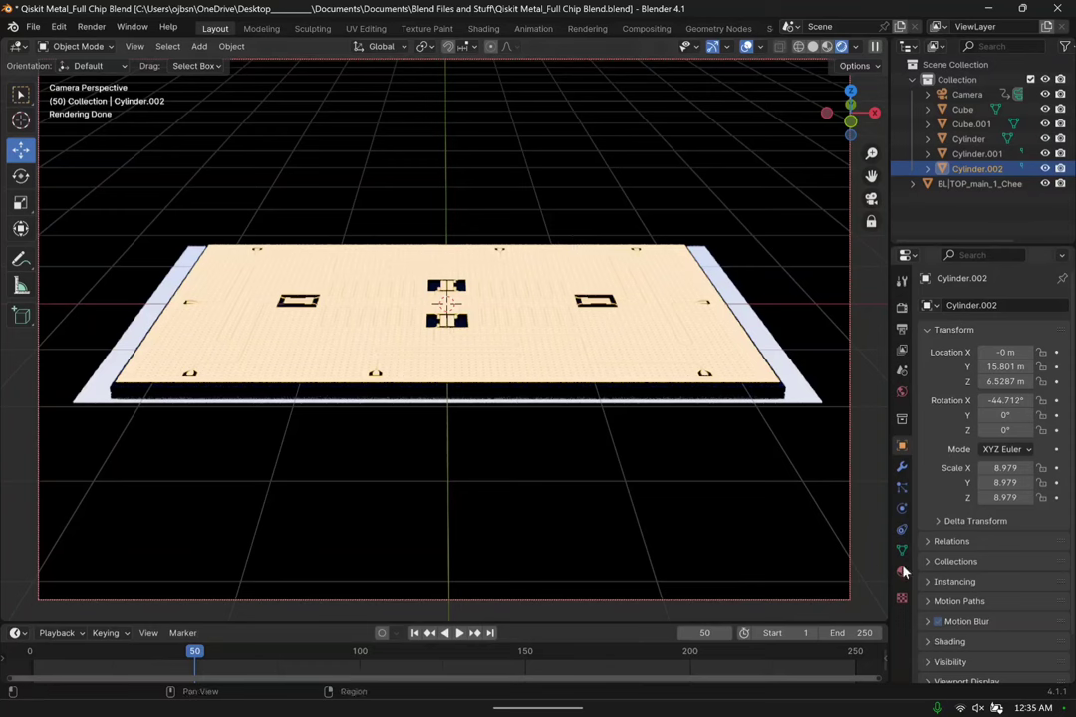
click(986, 95)
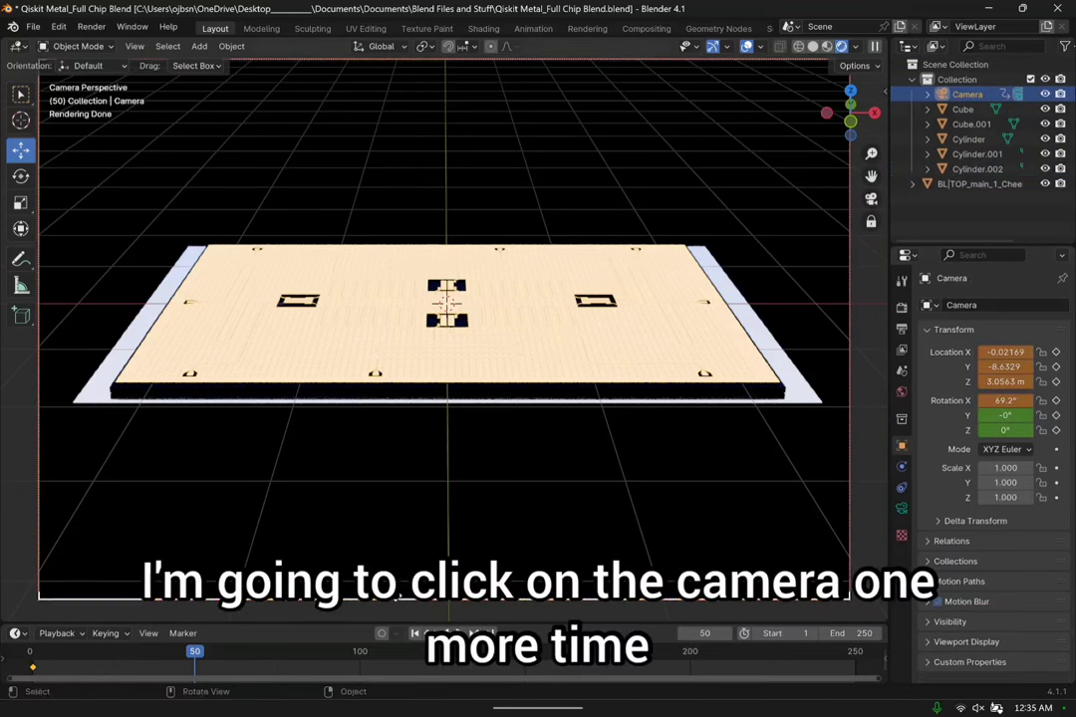
click(1056, 366)
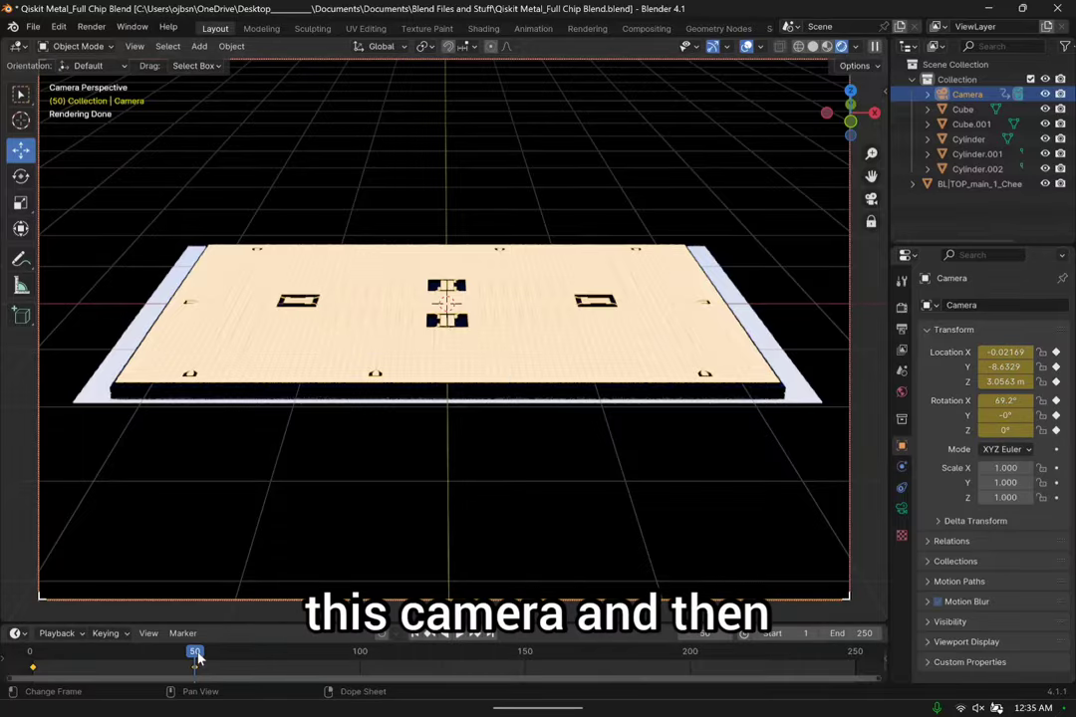
mouse_move(195, 664)
mouse_down()
mouse_move(30, 673)
mouse_move(43, 660)
mouse_move(195, 659)
mouse_move(37, 659)
mouse_move(35, 674)
mouse_move(197, 683)
mouse_up()
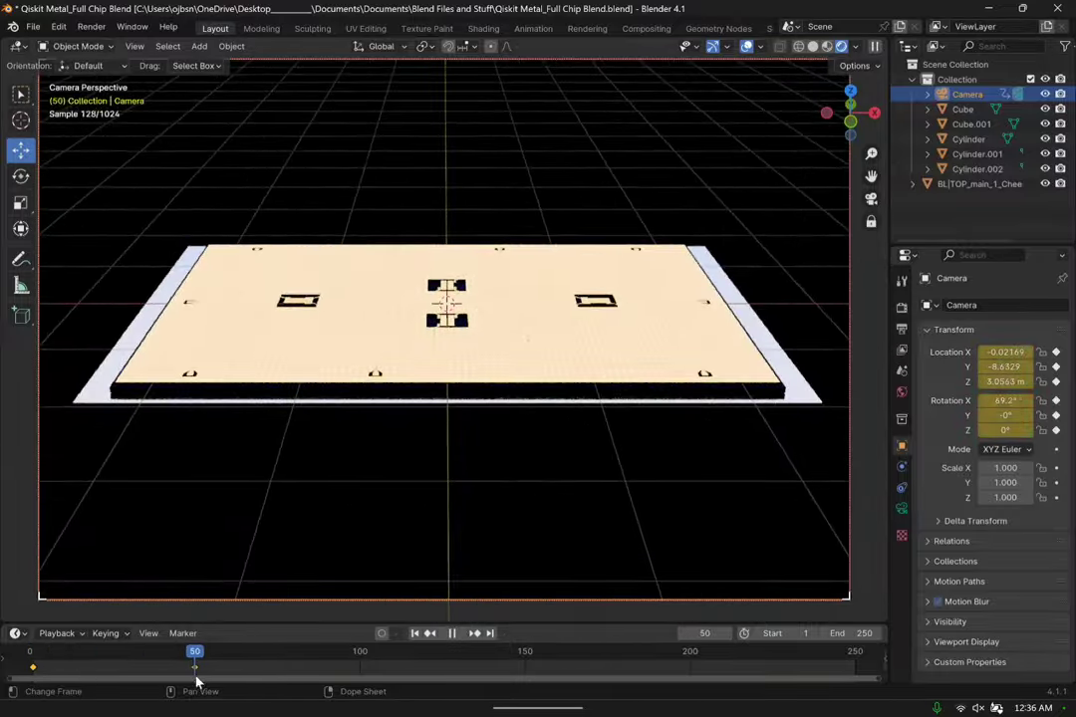
Scale the BL|TOP circuit layer uniformly to 0.951, then deselect it.
click(786, 395)
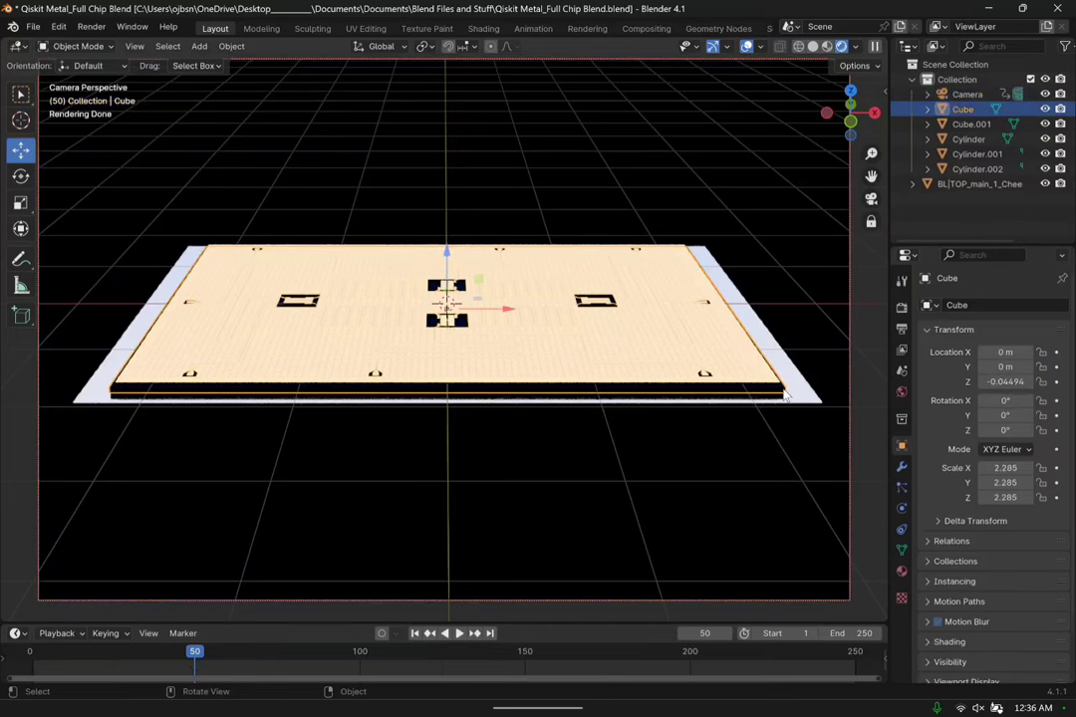
click(712, 334)
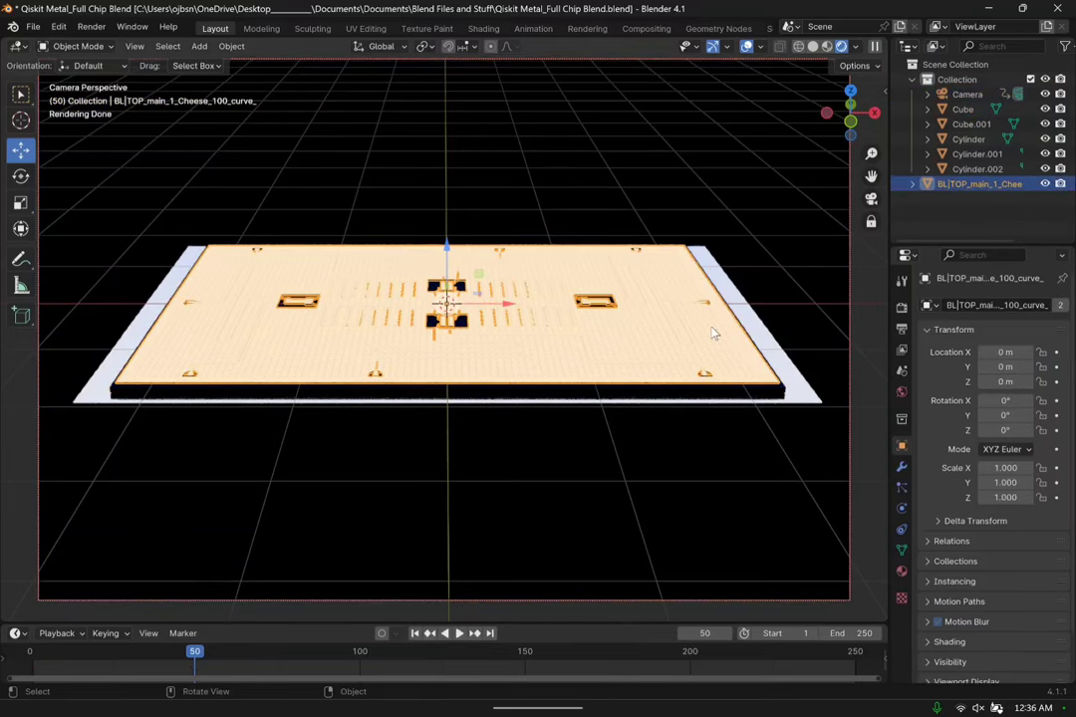
key(s)
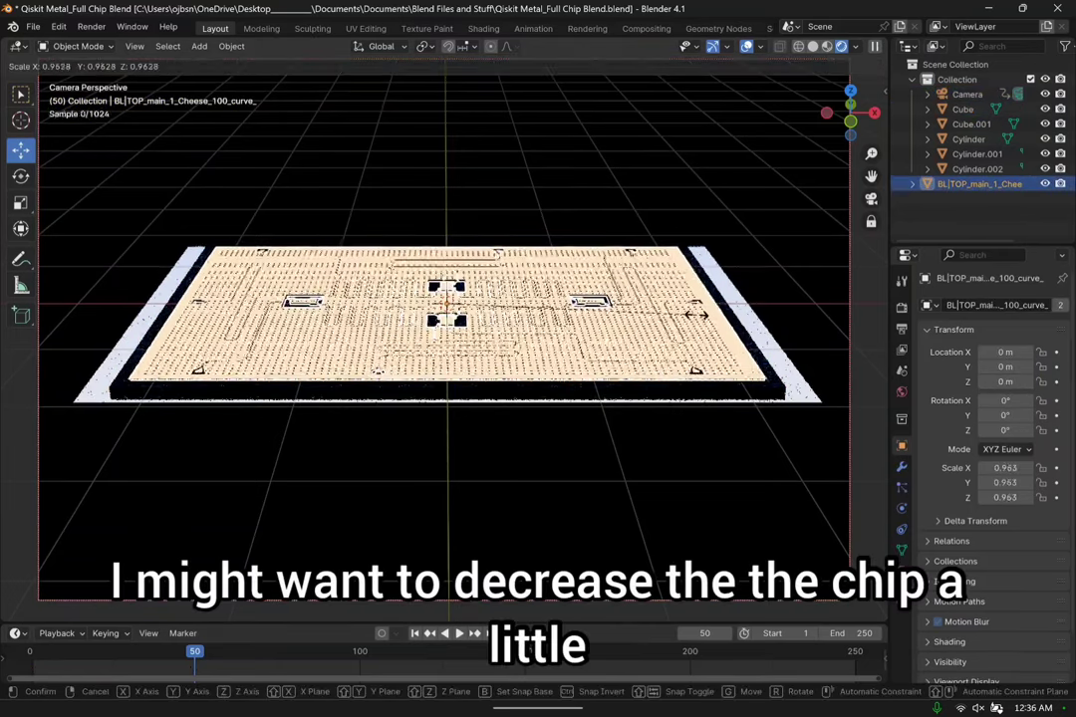
key(Return)
click(435, 509)
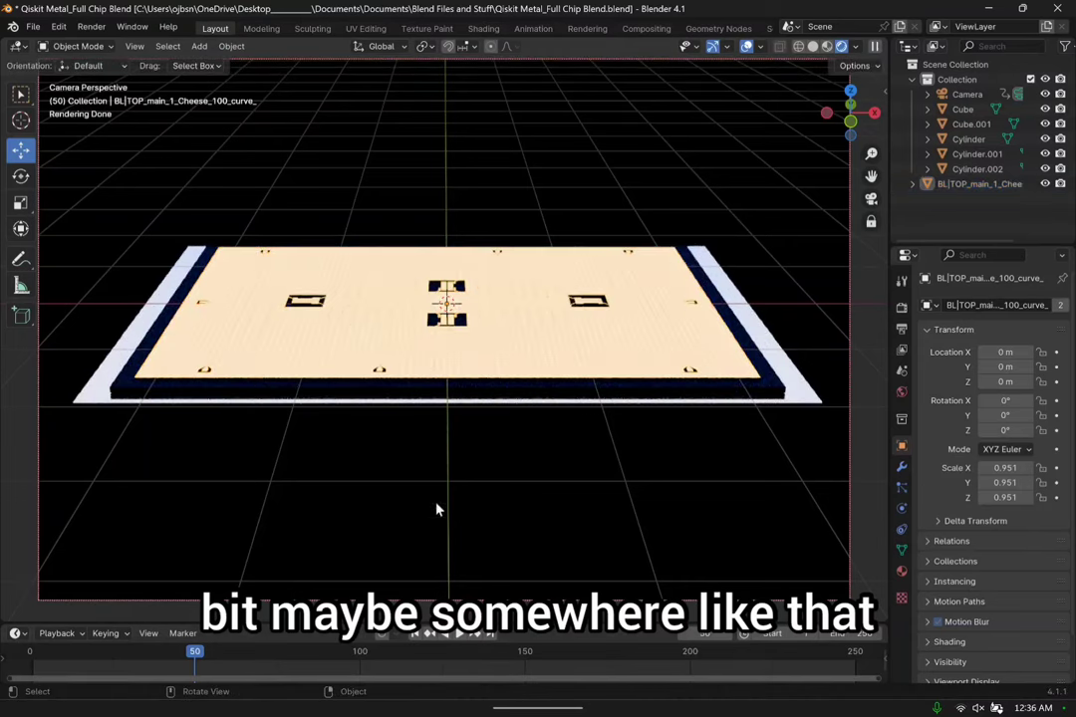
Play back the camera animation from frame 1 and preview it through the camera.
drag(198, 652, 33, 653)
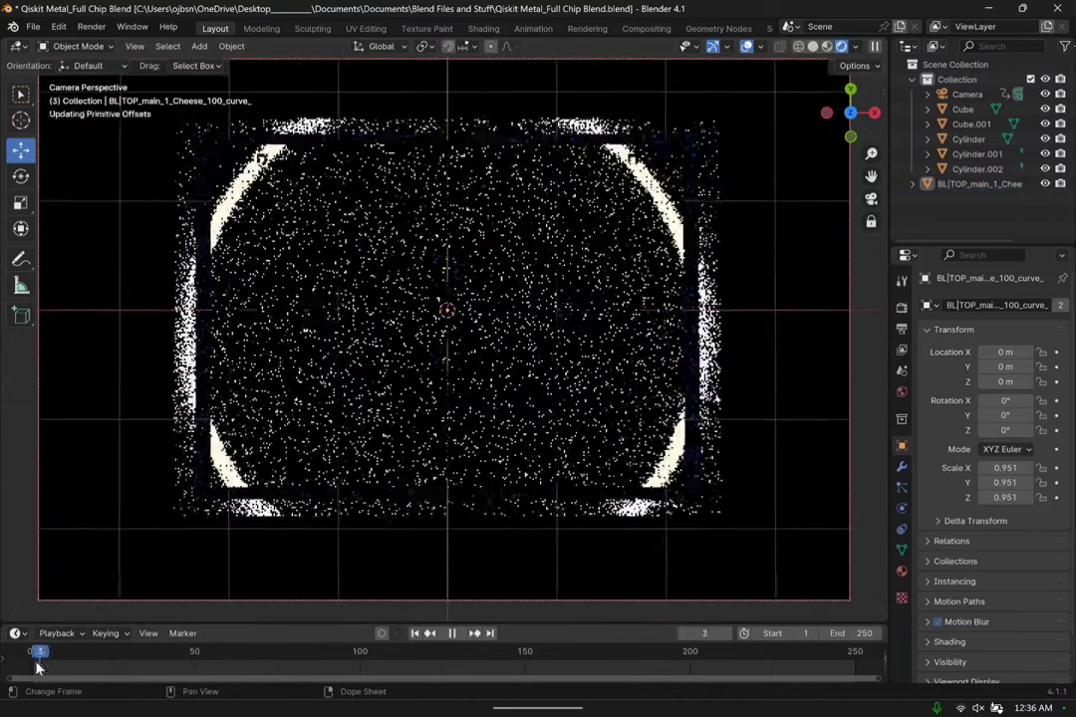
key(space)
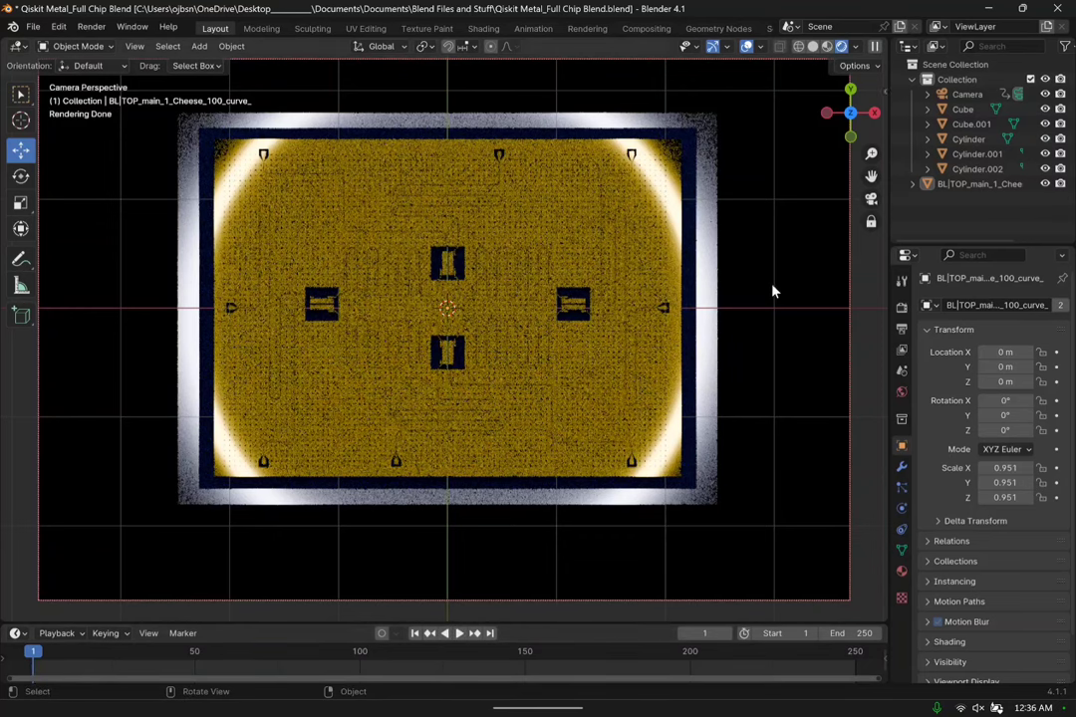
click(870, 198)
click(870, 198)
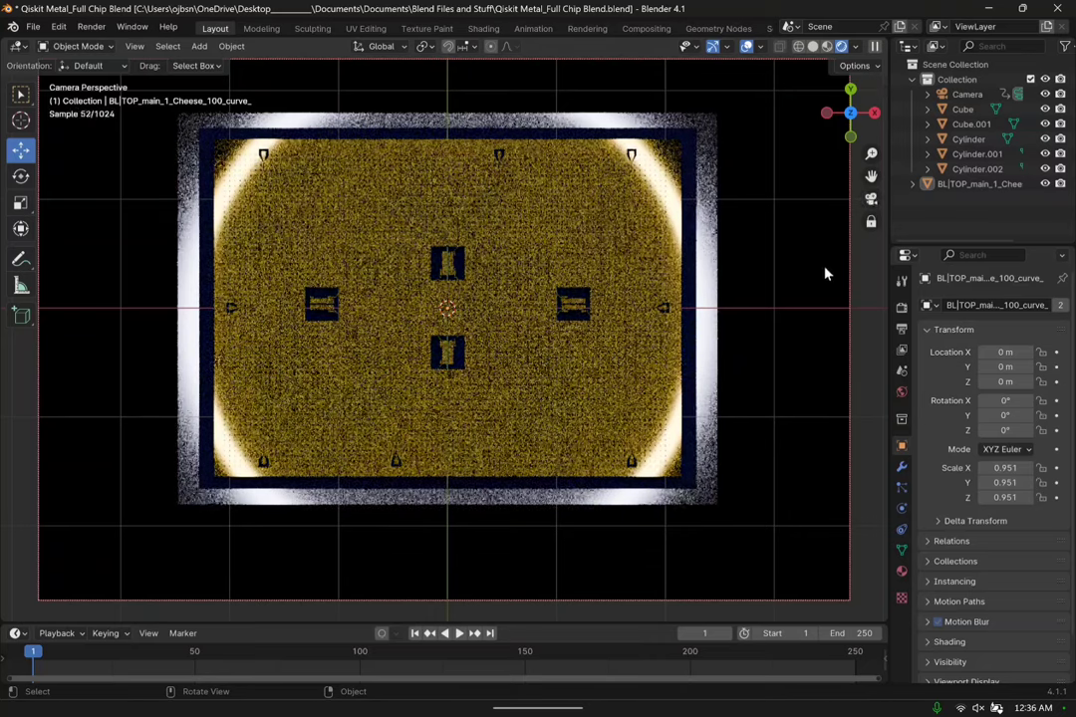
drag(228, 673, 360, 678)
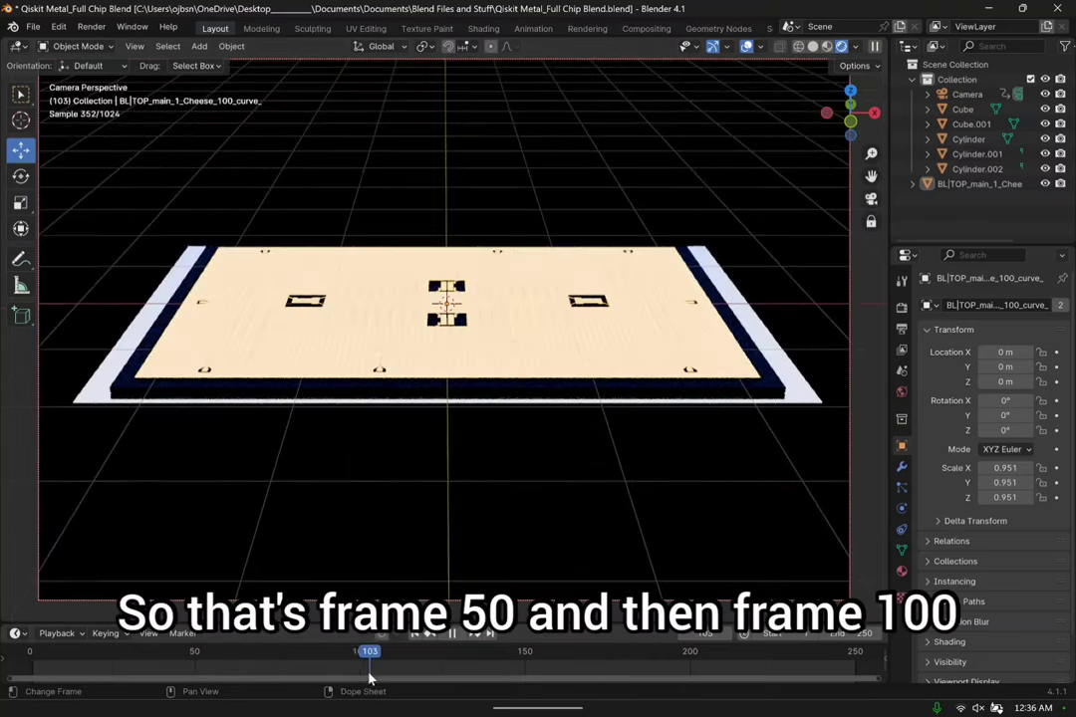
Key the camera in a closer angled view at frame 100, then orbit it top-down at frame 150.
click(984, 94)
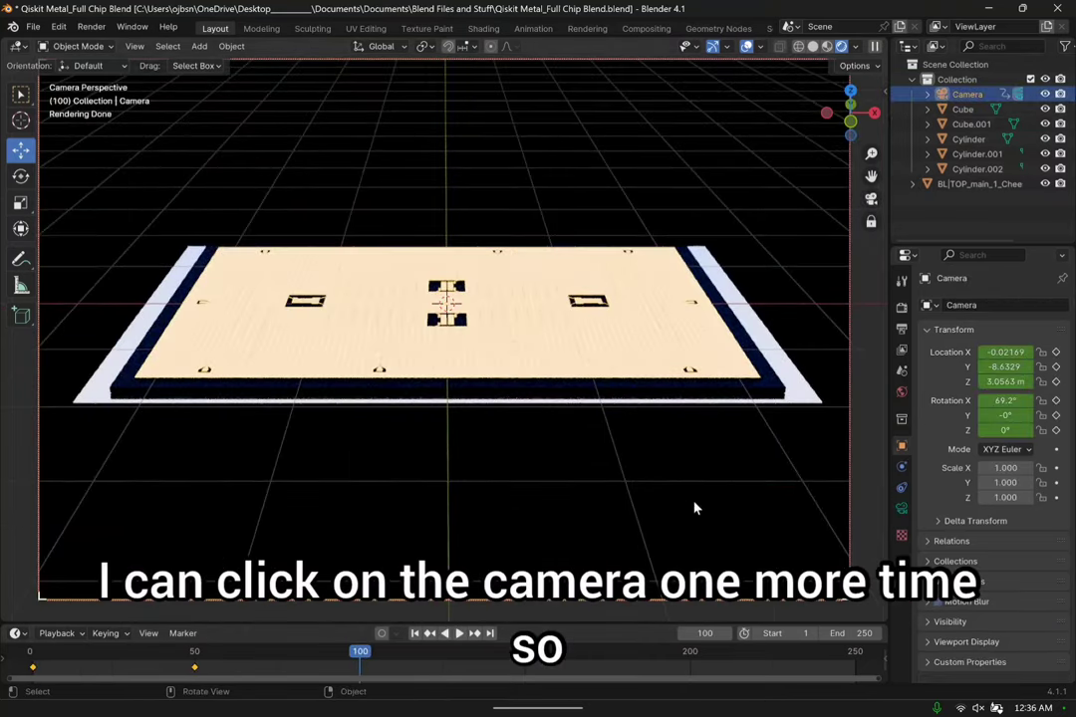
middle_drag(694, 507, 647, 355)
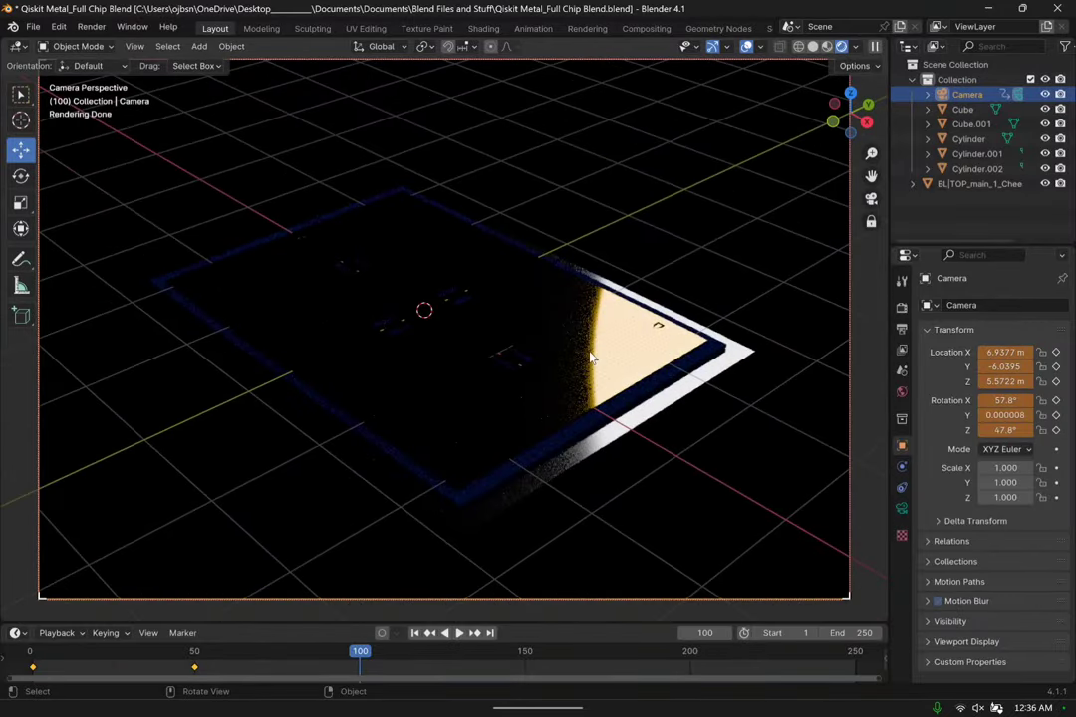
scroll(590, 345, up, 3)
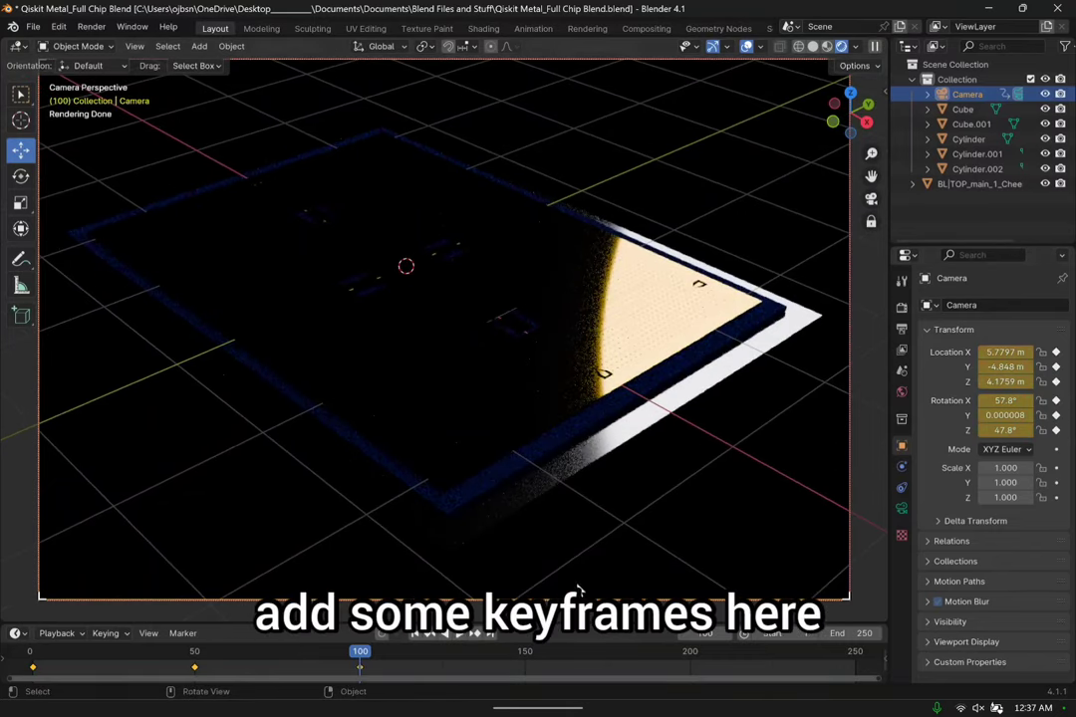
mouse_move(359, 653)
mouse_down()
mouse_move(65, 681)
mouse_move(361, 679)
mouse_move(34, 688)
mouse_move(365, 676)
mouse_up()
drag(483, 677, 525, 678)
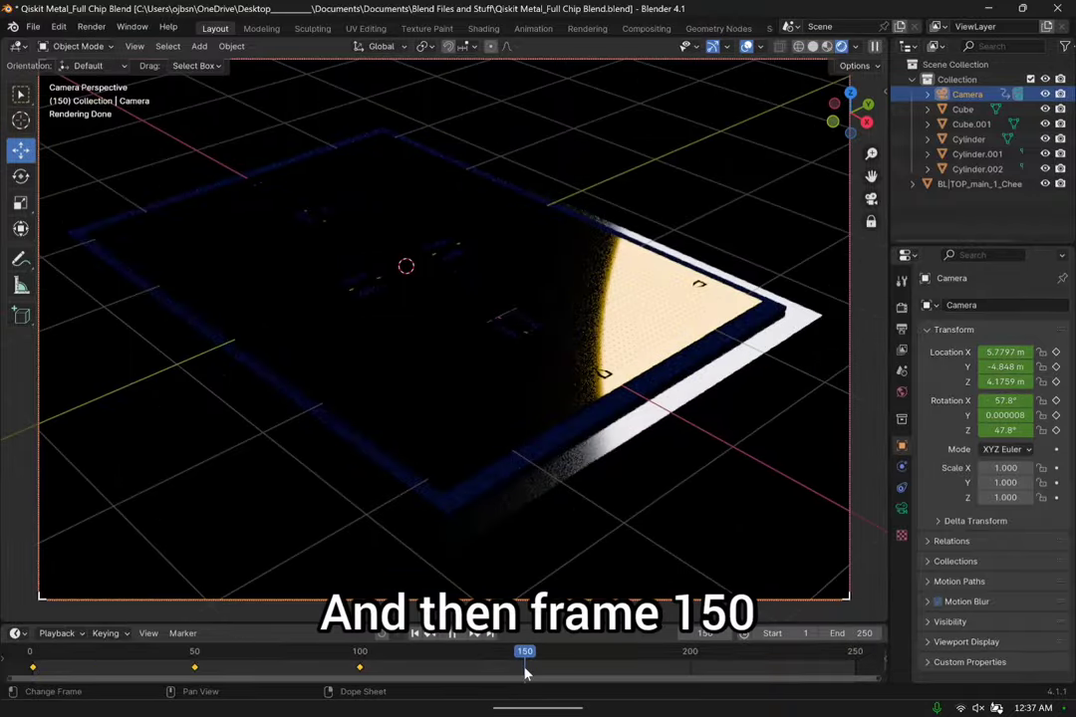
middle_drag(738, 466, 442, 311)
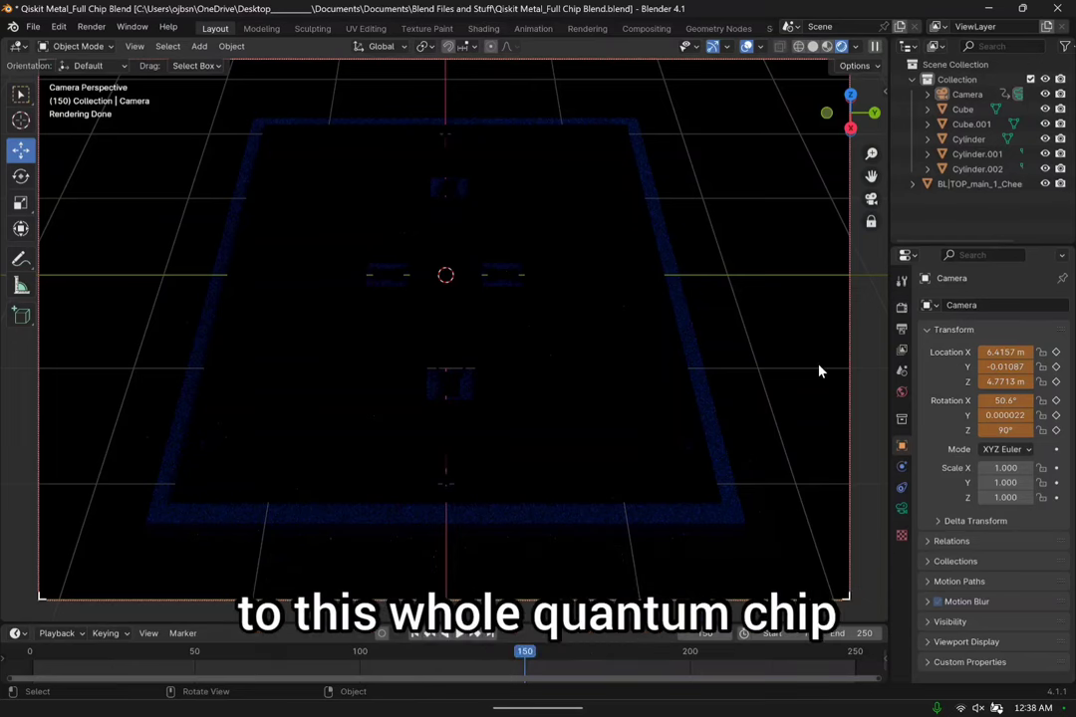
Keyframe the chip material's Roughness at 0.046.
click(602, 376)
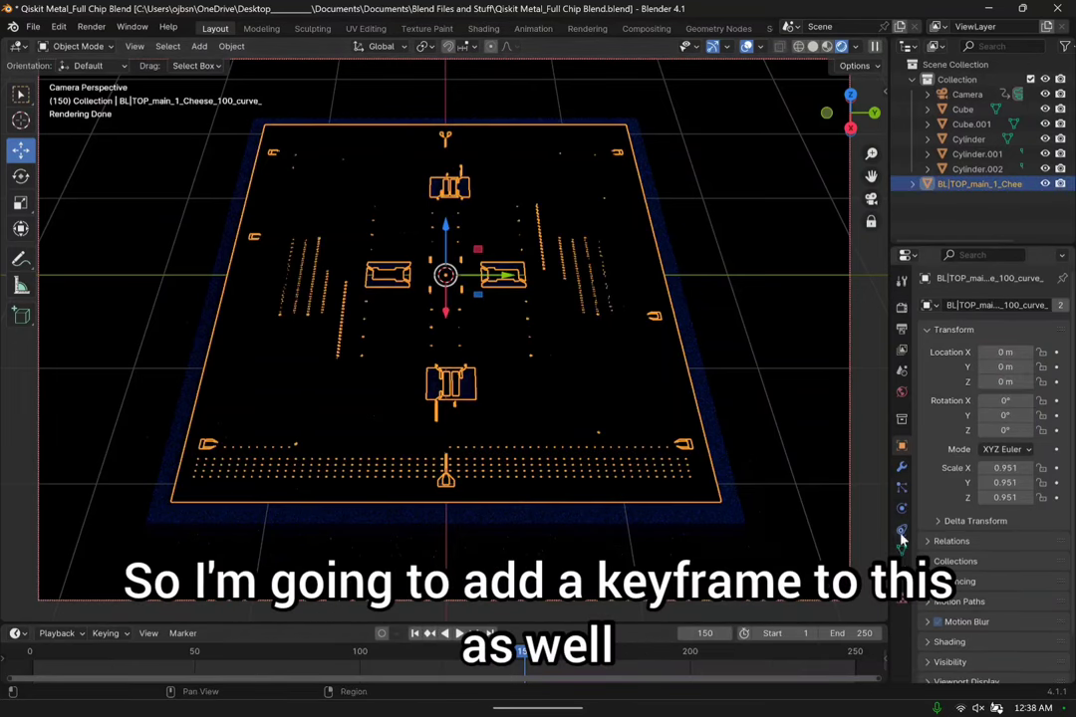
click(901, 570)
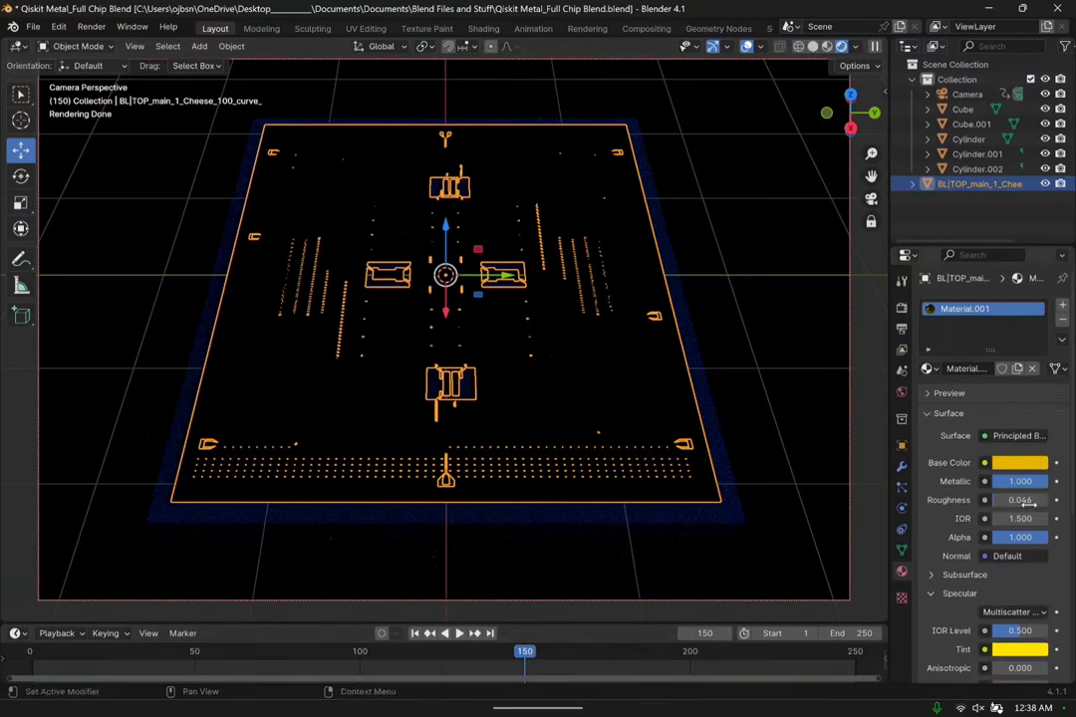
drag(520, 659, 490, 665)
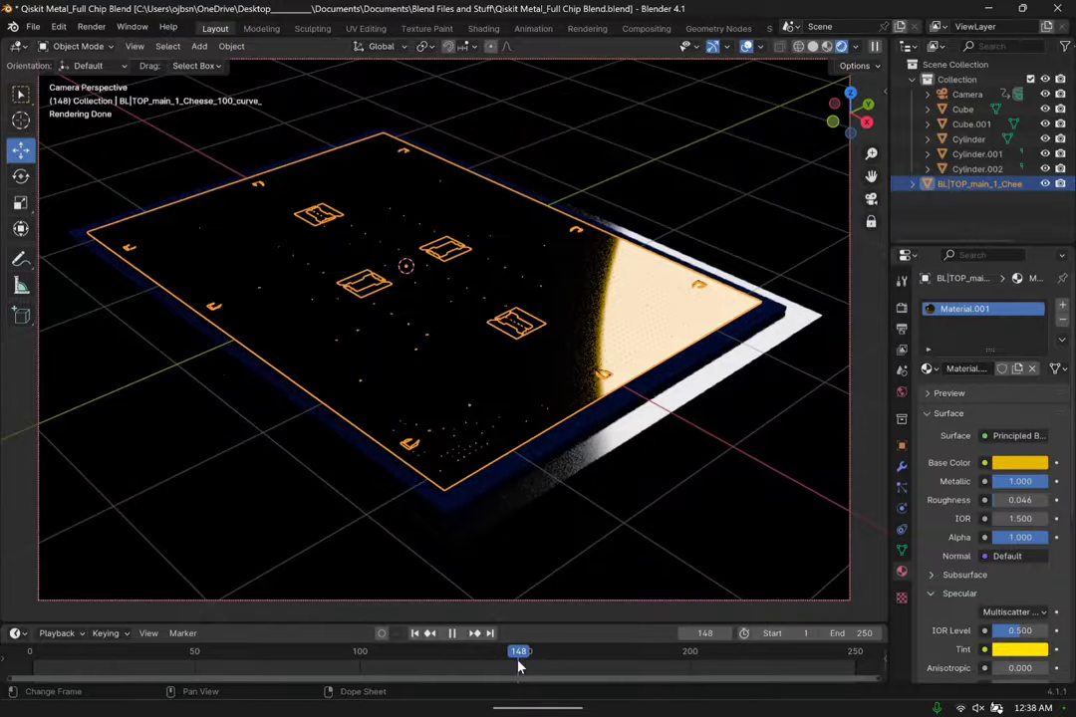
click(1056, 500)
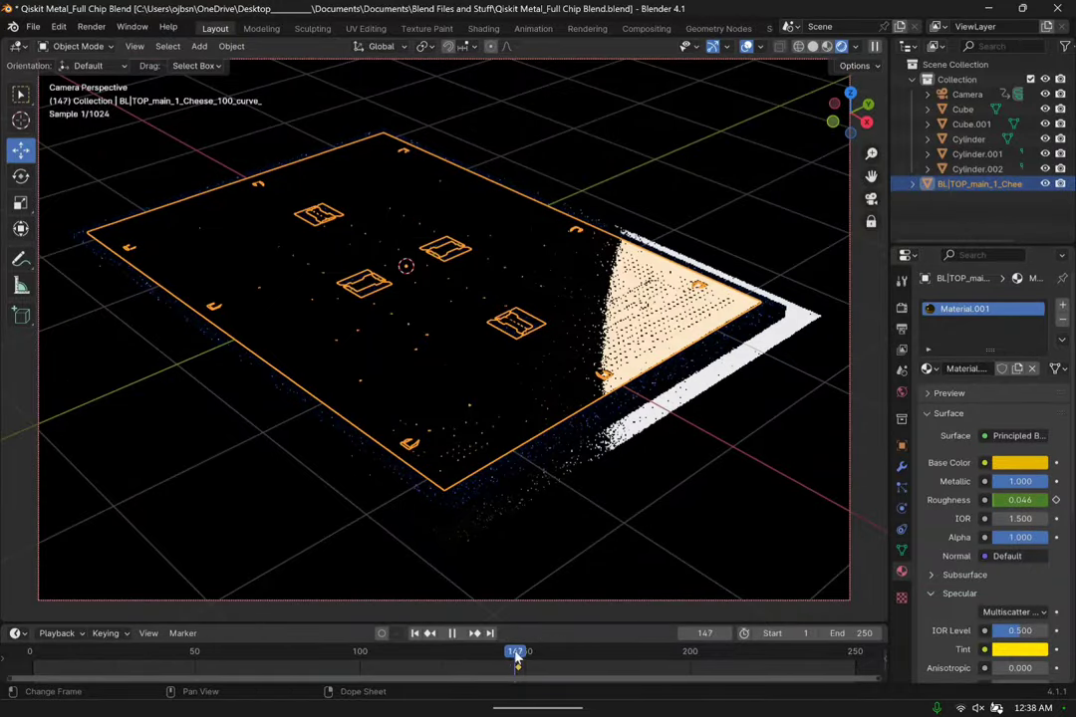
mouse_move(514, 653)
mouse_down()
mouse_move(31, 661)
mouse_move(524, 663)
mouse_up()
Raise and key the chip material Roughness to 0.500 near frame 150, then show the camera's lens settings.
middle_drag(723, 487, 600, 395)
scroll(598, 383, up, 4)
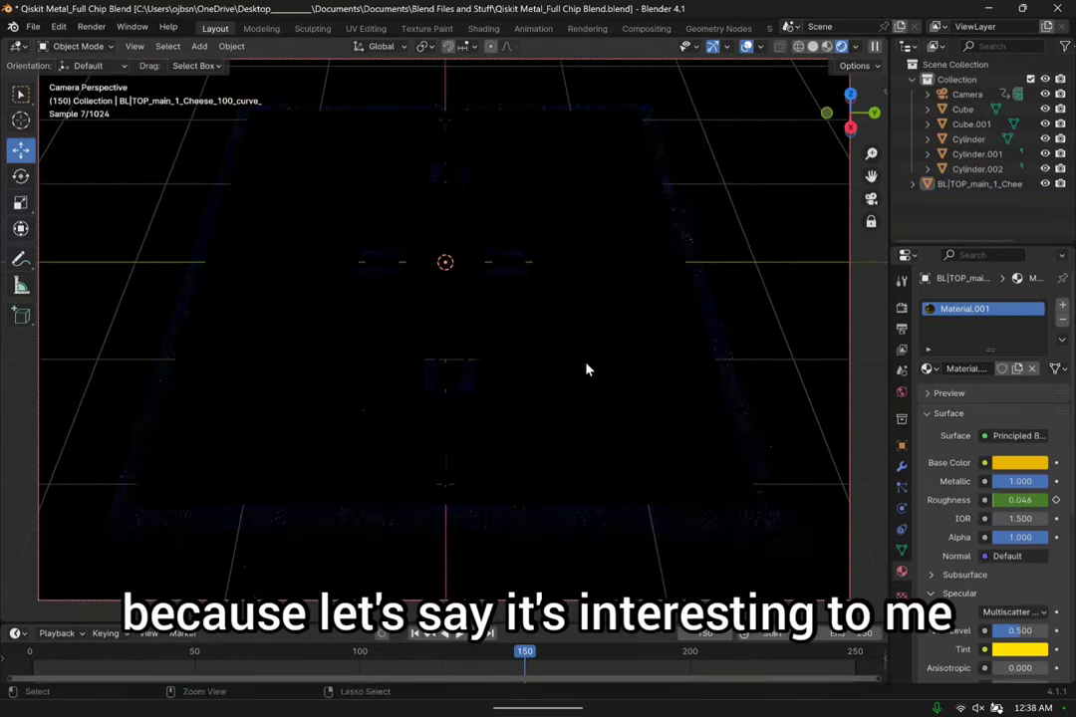
drag(1020, 500, 1056, 500)
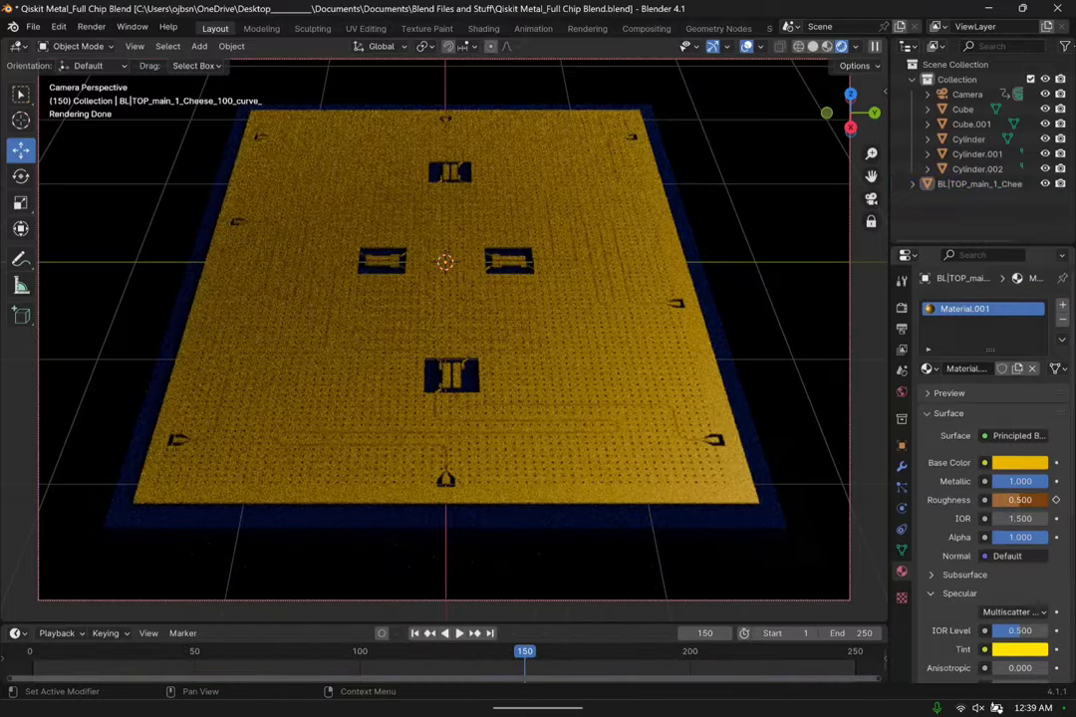
mouse_move(520, 664)
mouse_down()
mouse_move(500, 663)
mouse_move(533, 665)
mouse_move(525, 665)
mouse_up()
middle_drag(630, 428, 548, 398)
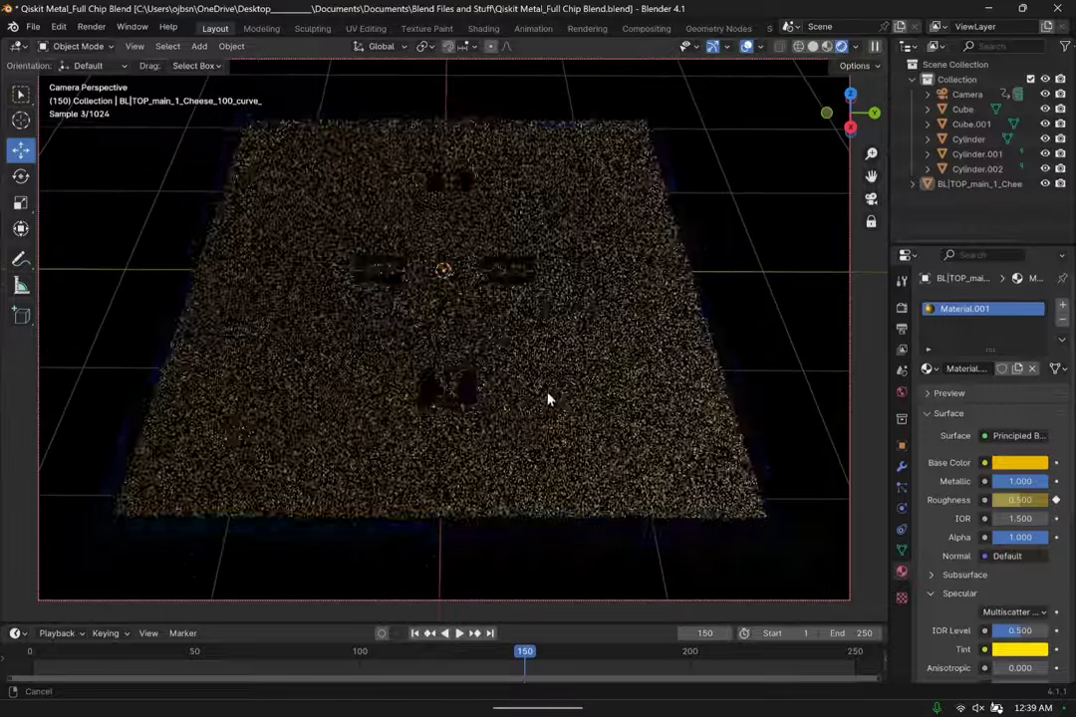
click(966, 95)
click(902, 510)
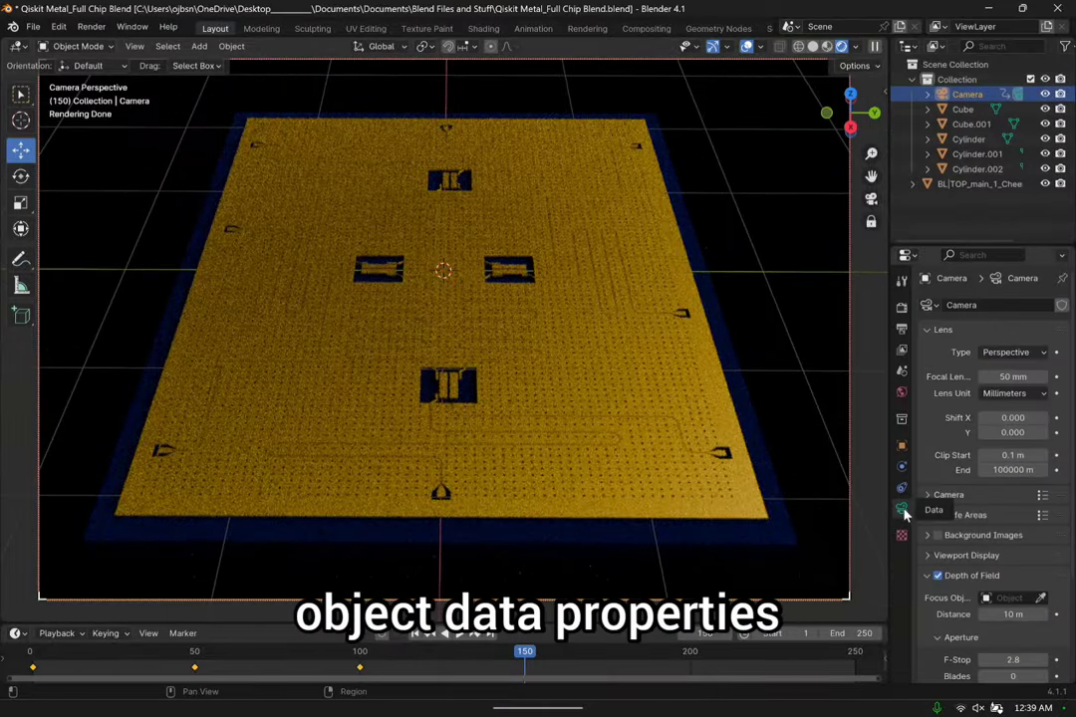
Play the camera fly-over from frame 1, then start shifting the BL|TOP keyframes by -4 frames.
scroll(934, 463, down, 3)
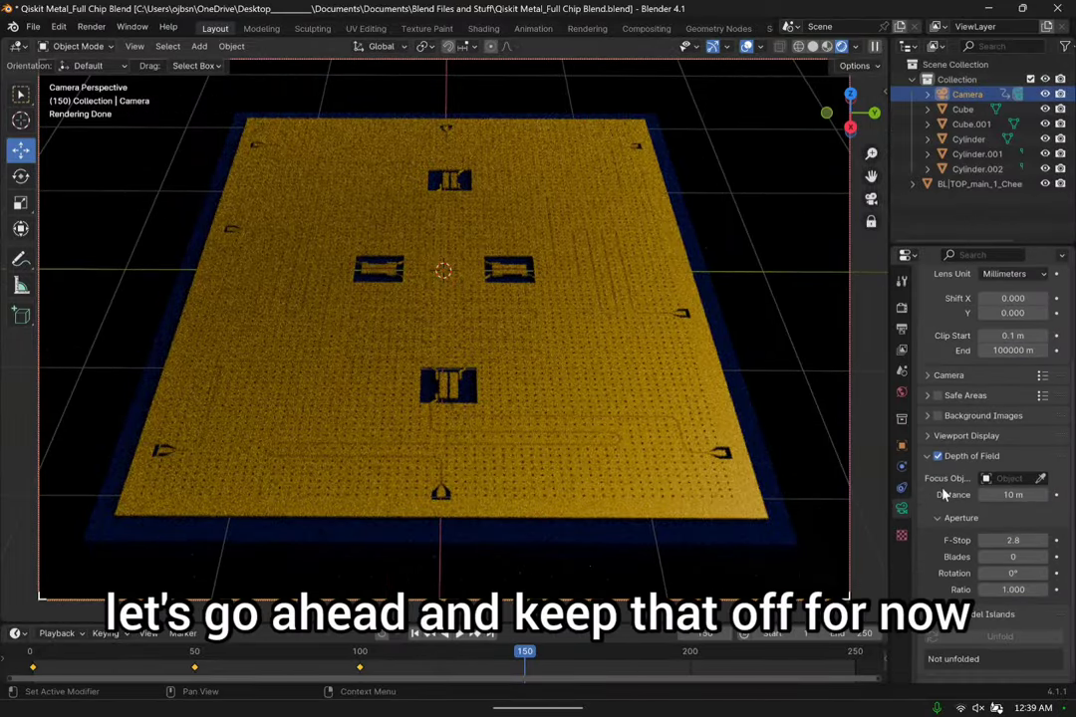
click(902, 448)
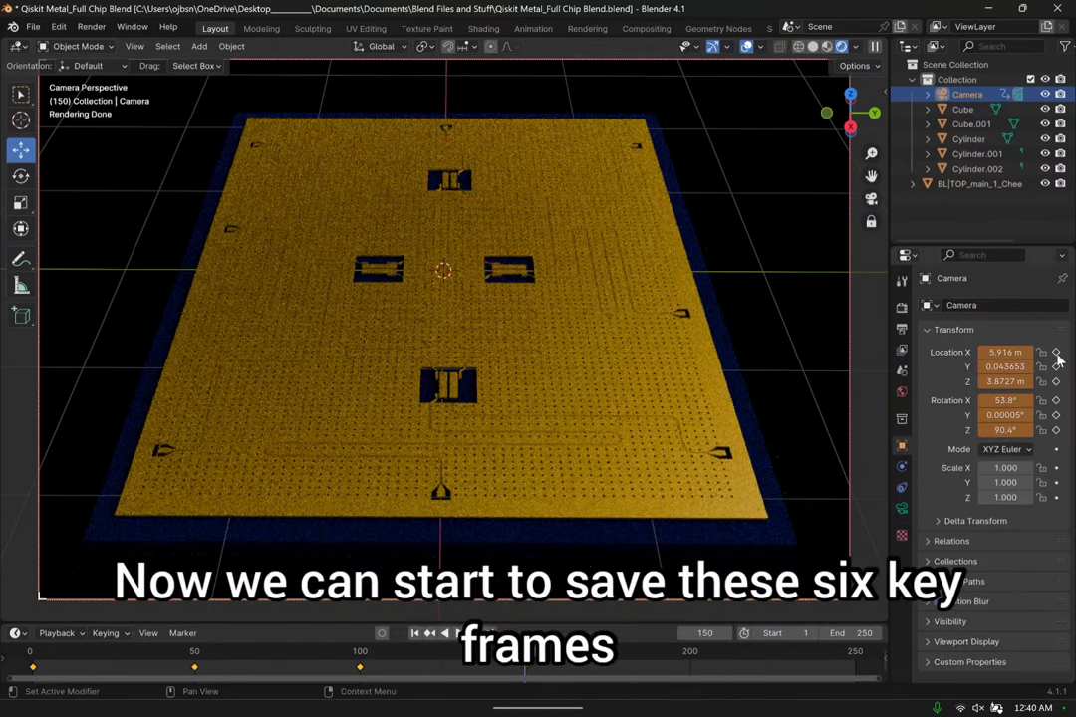
drag(456, 657, 33, 660)
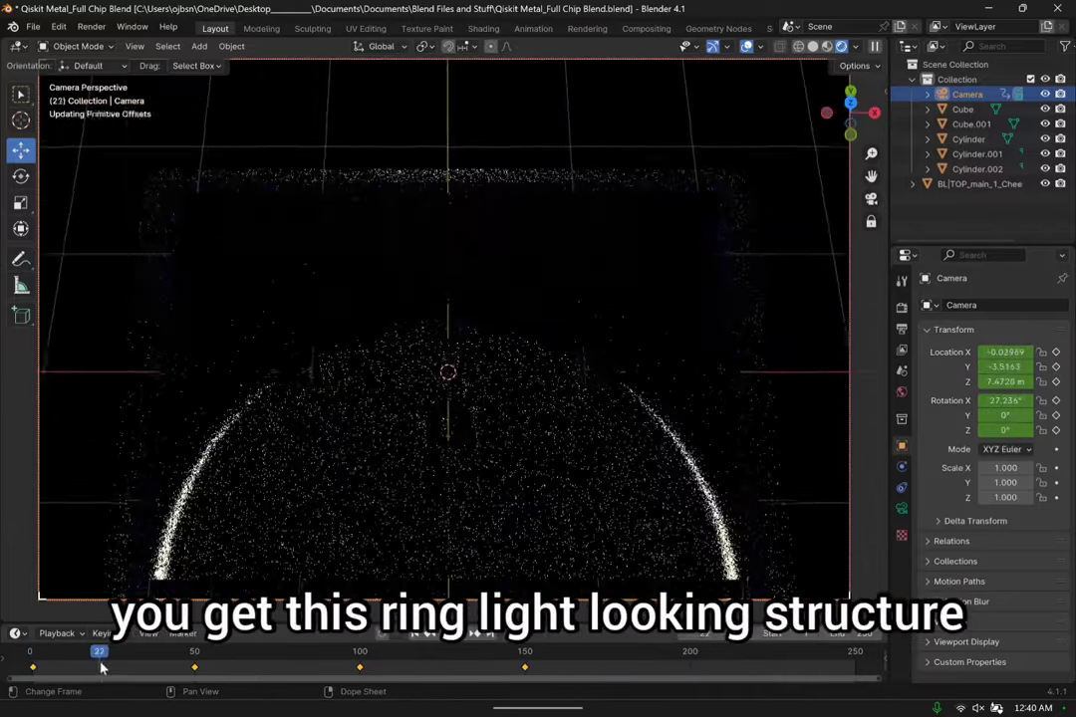
key(space)
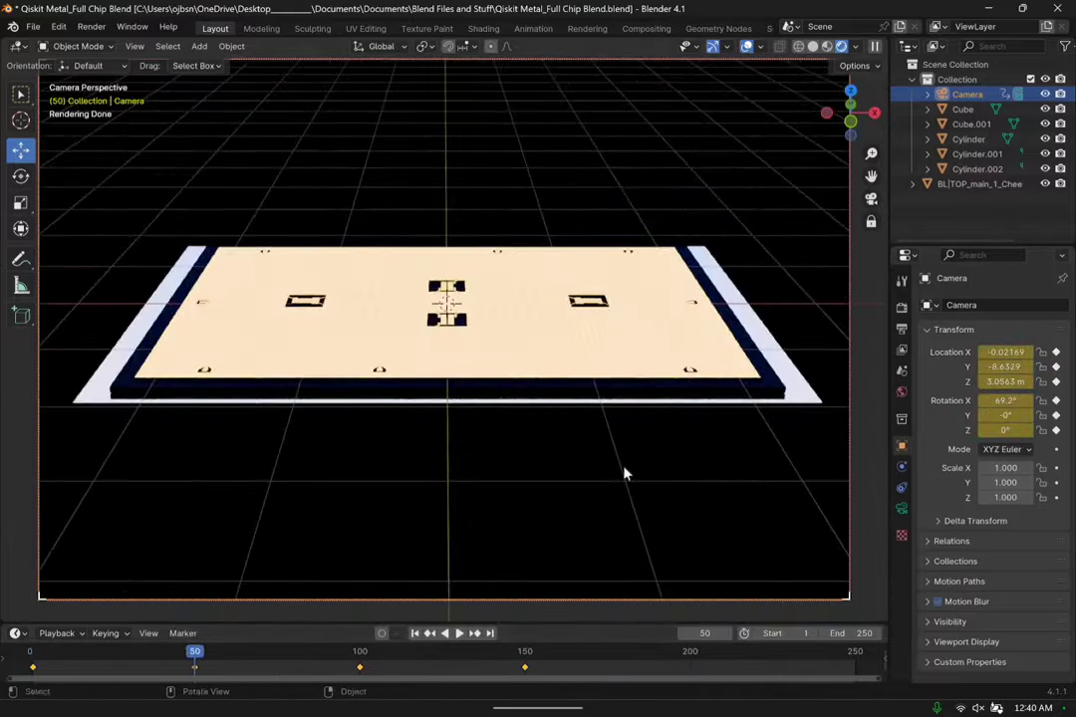
key(space)
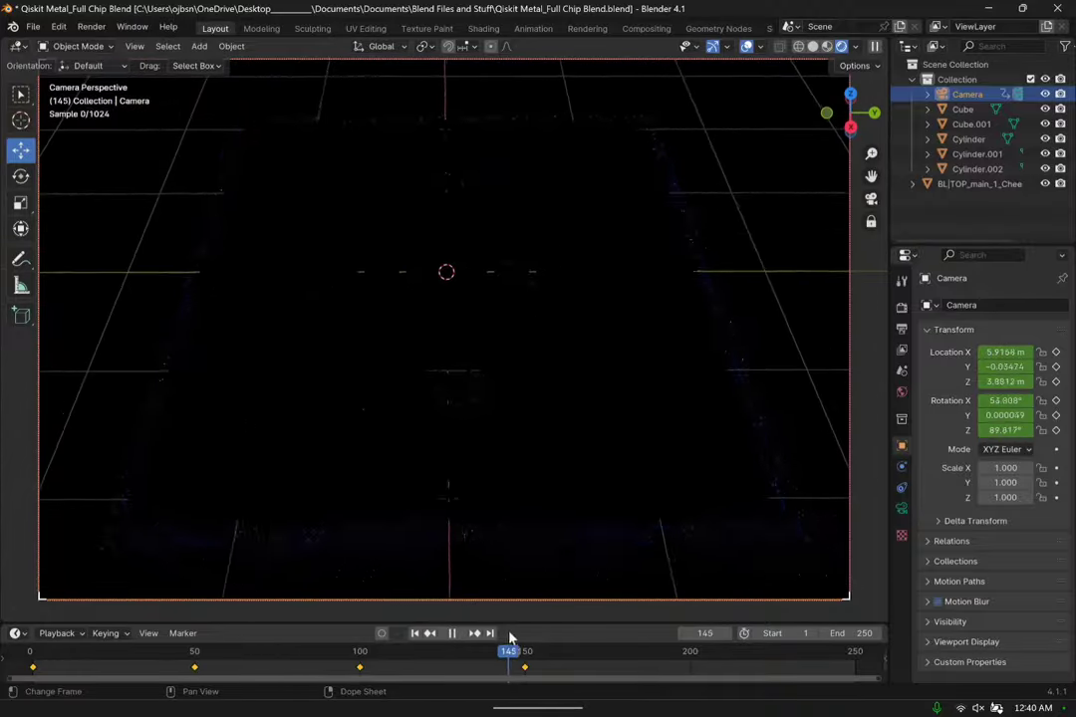
key(space)
drag(510, 652, 498, 657)
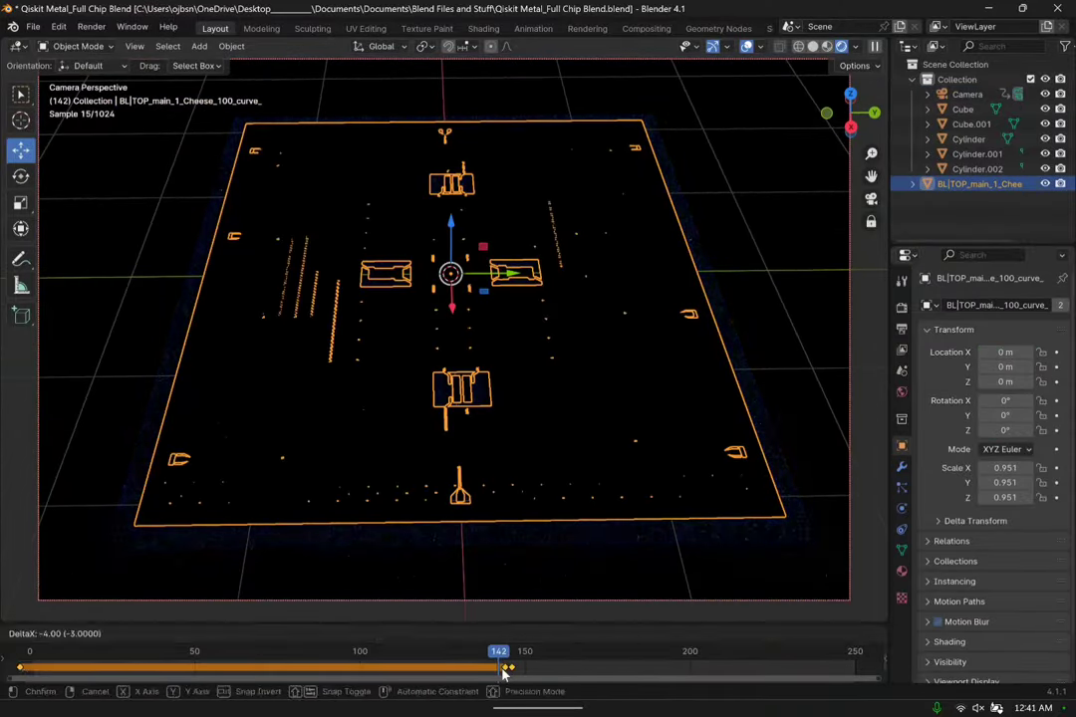
Confirm the board's -4 frame keyframe shift and check frames 148 to 166 with the camera selected.
drag(498, 665, 624, 652)
click(519, 656)
click(579, 653)
click(979, 97)
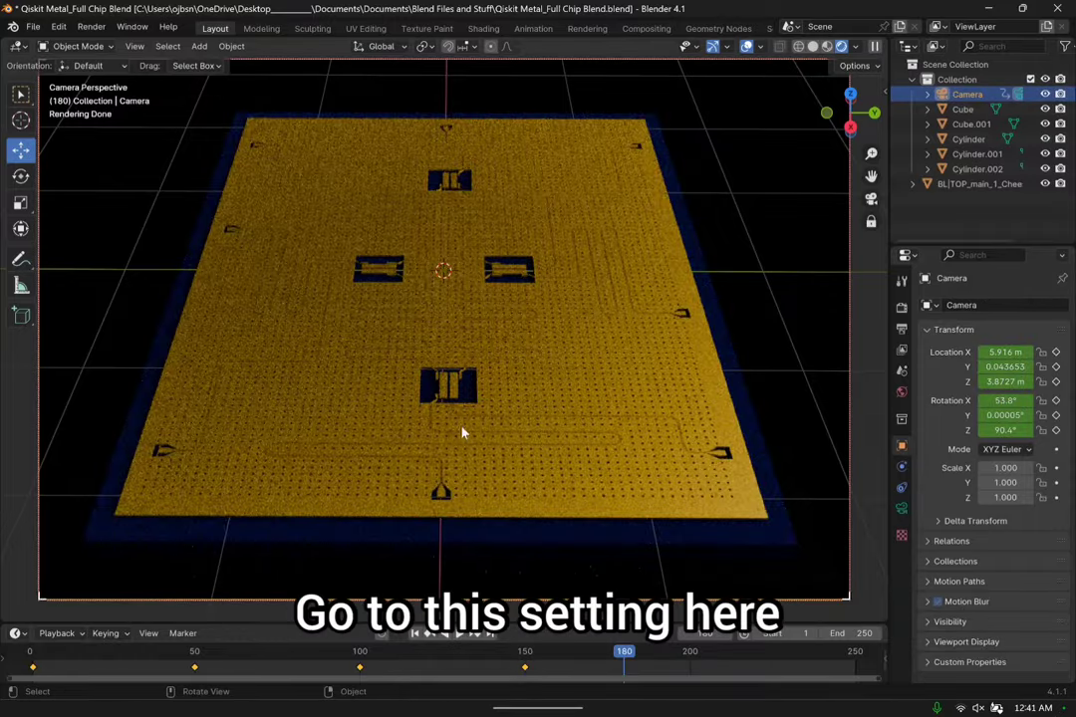
scroll(568, 398, up, 6)
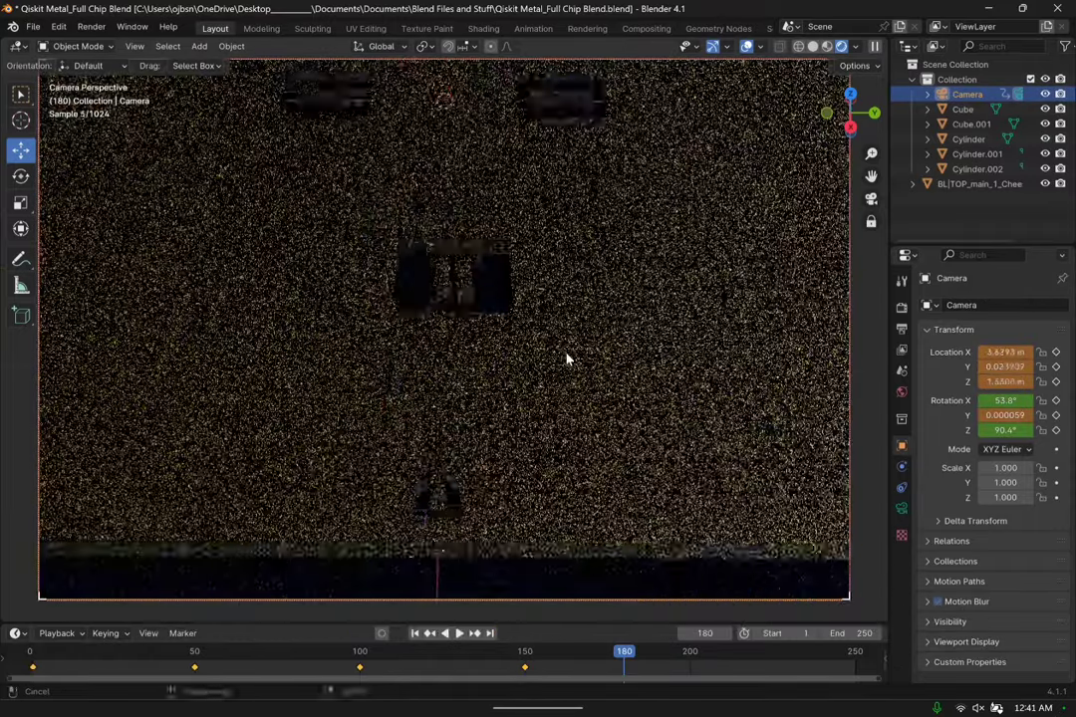
scroll(565, 358, down, 5)
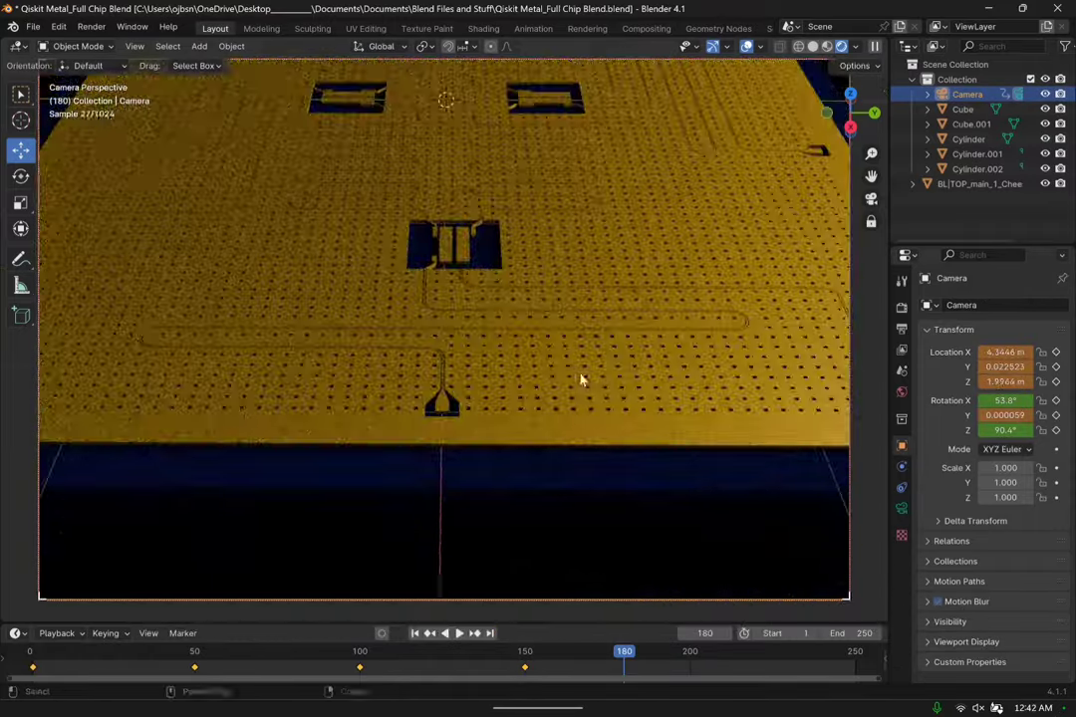
scroll(593, 304, up, 5)
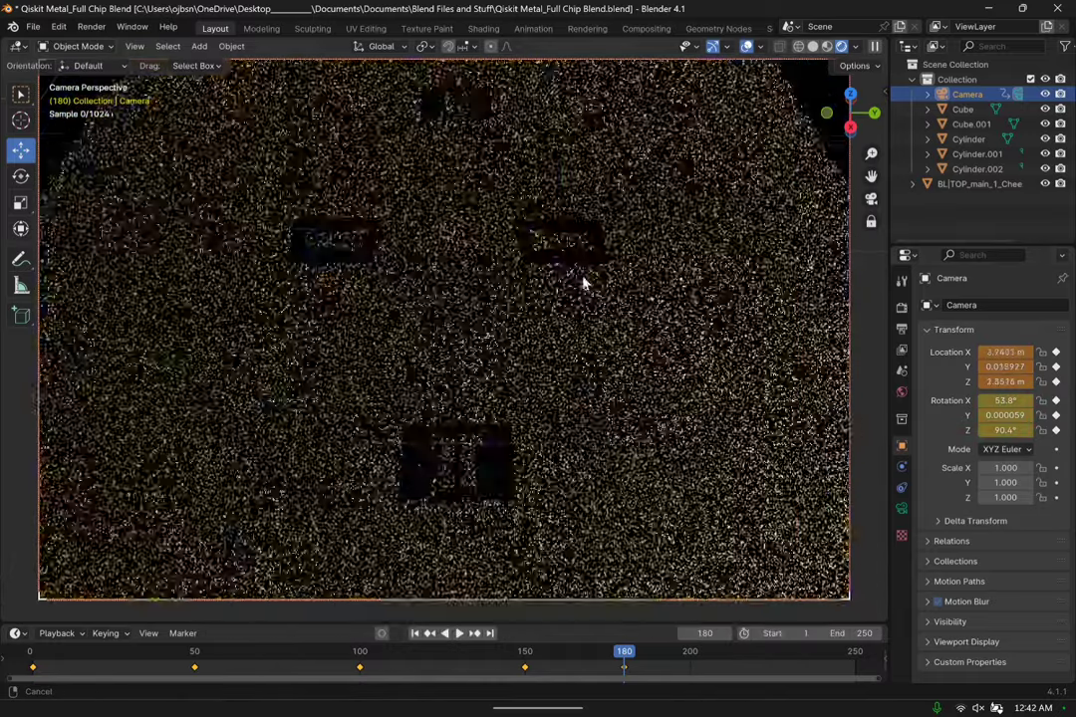
scroll(597, 239, up, 6)
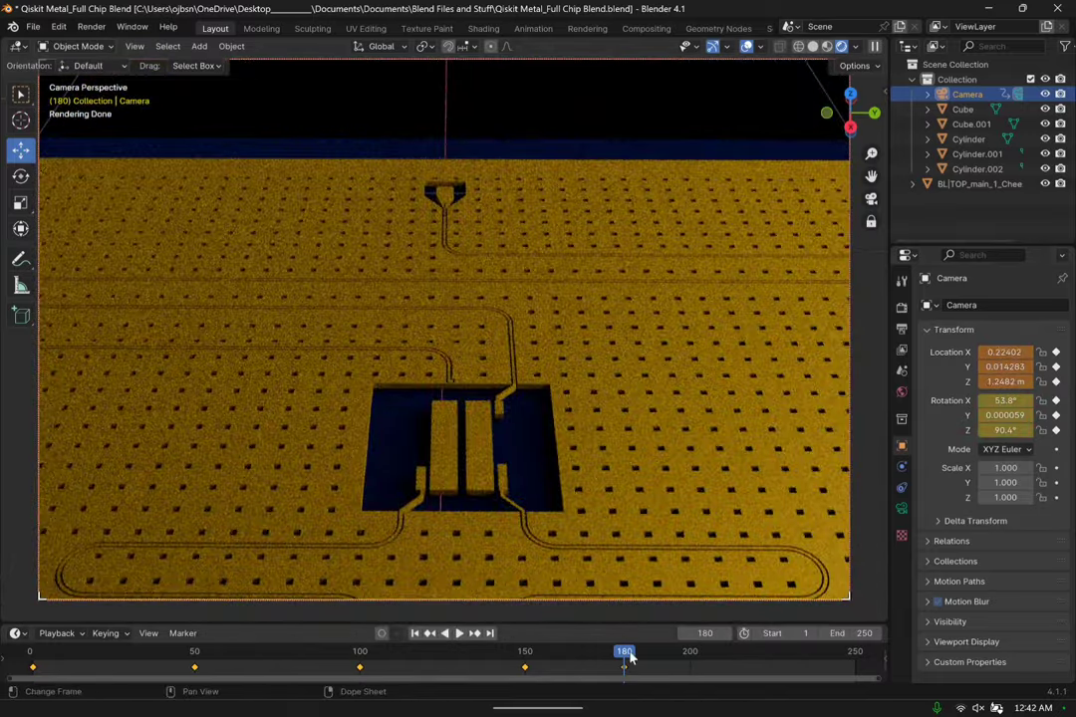
Reposition the camera closer to the chip at frames 210 and 230.
drag(624, 653, 723, 653)
scroll(597, 264, up, 8)
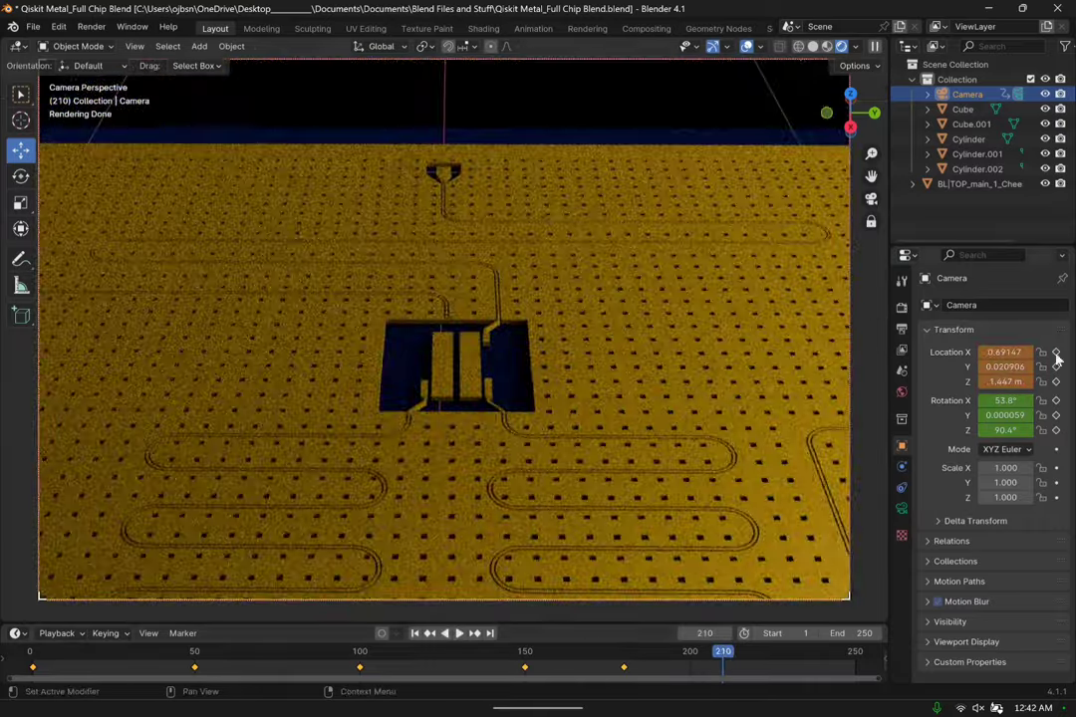
drag(723, 652, 789, 655)
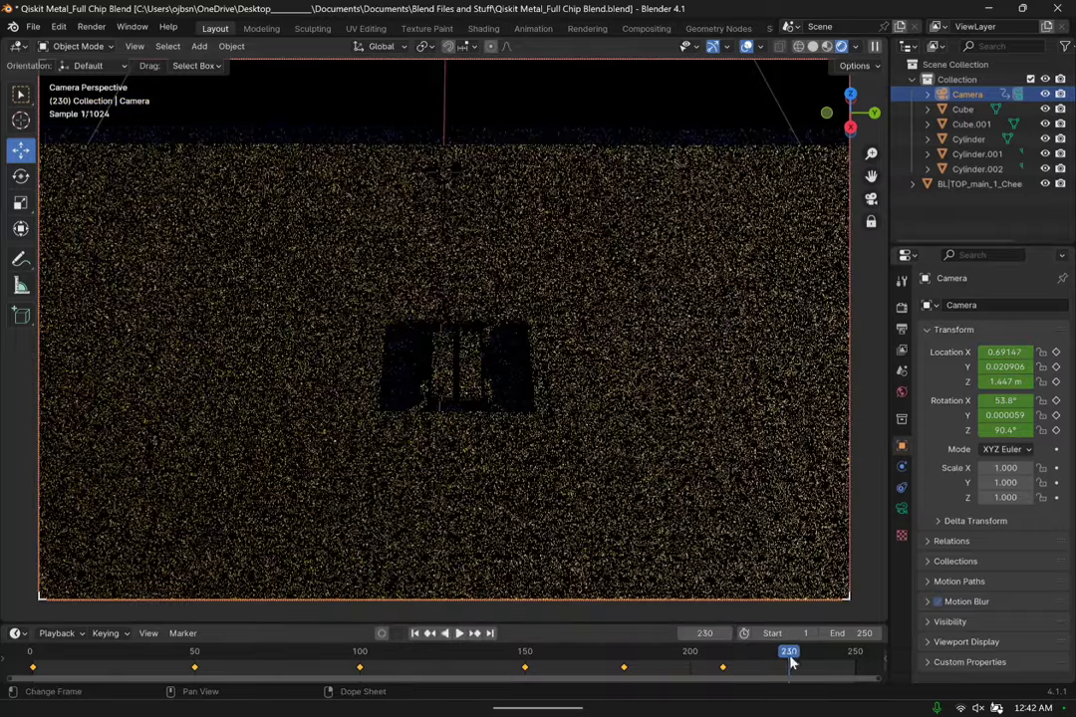
middle_drag(590, 349, 666, 393)
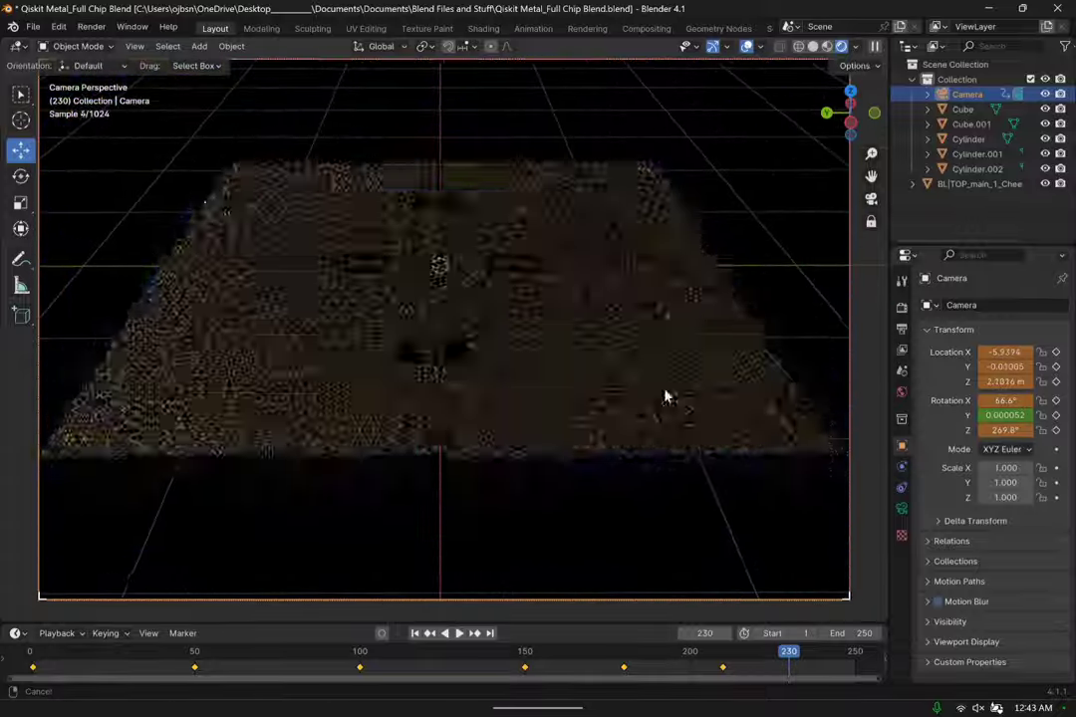
scroll(591, 378, down, 3)
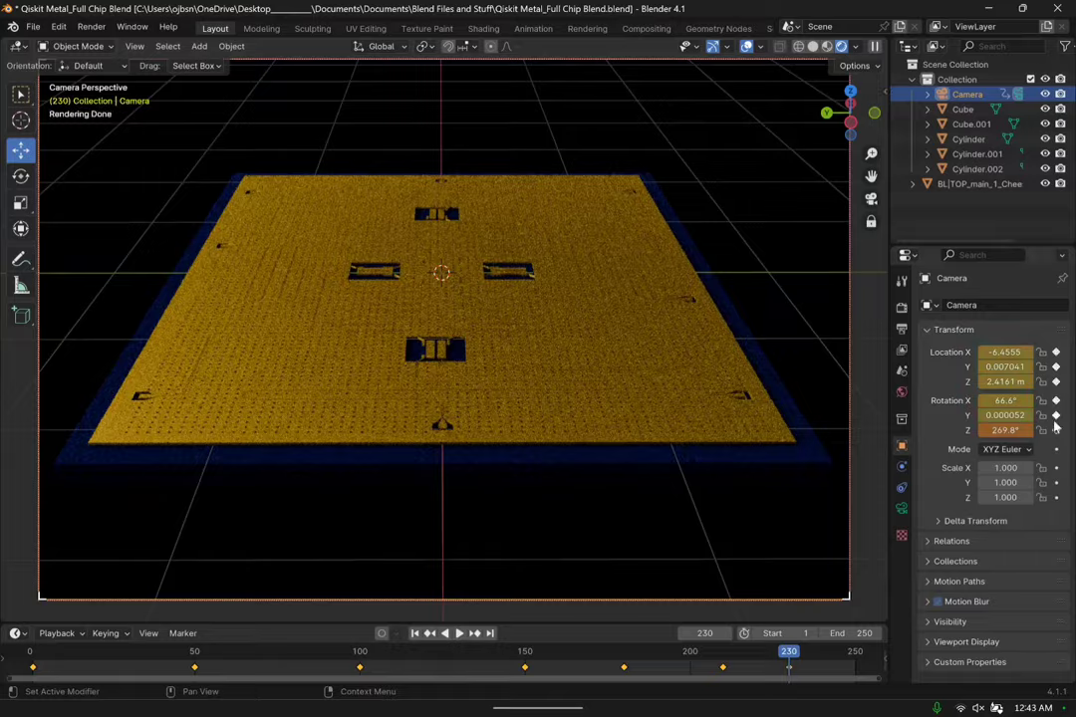
click(789, 655)
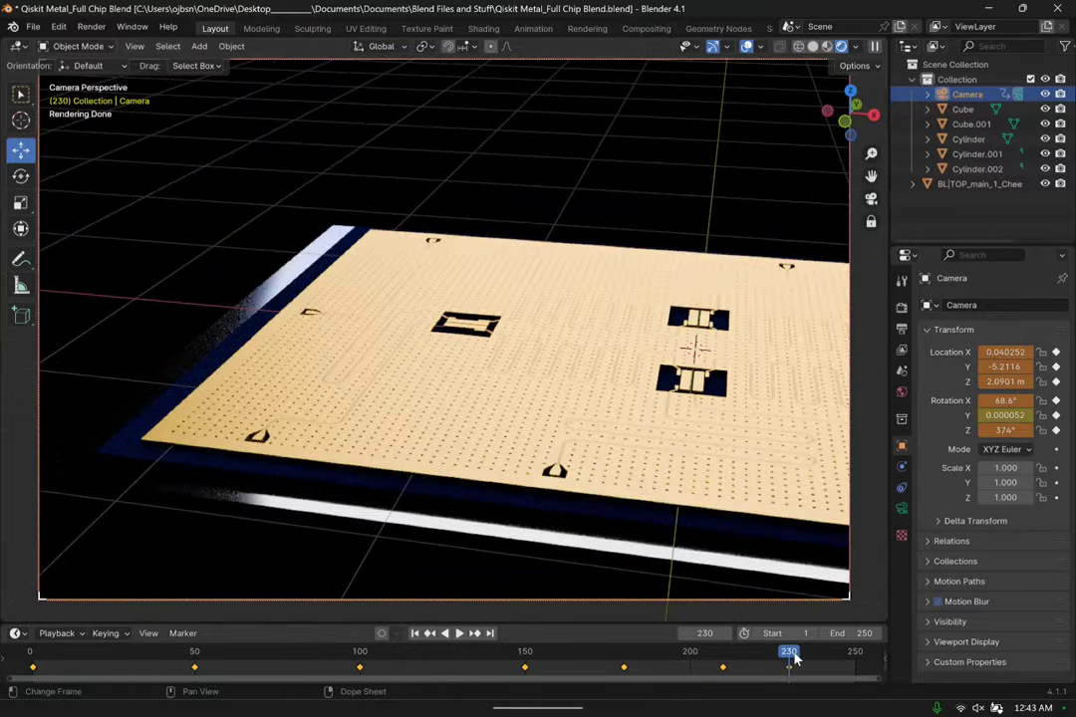
Keyframe the camera at frame 250 (Z 2.677 m, X rotation 58.6°) and set Frame End to 300.
key(space)
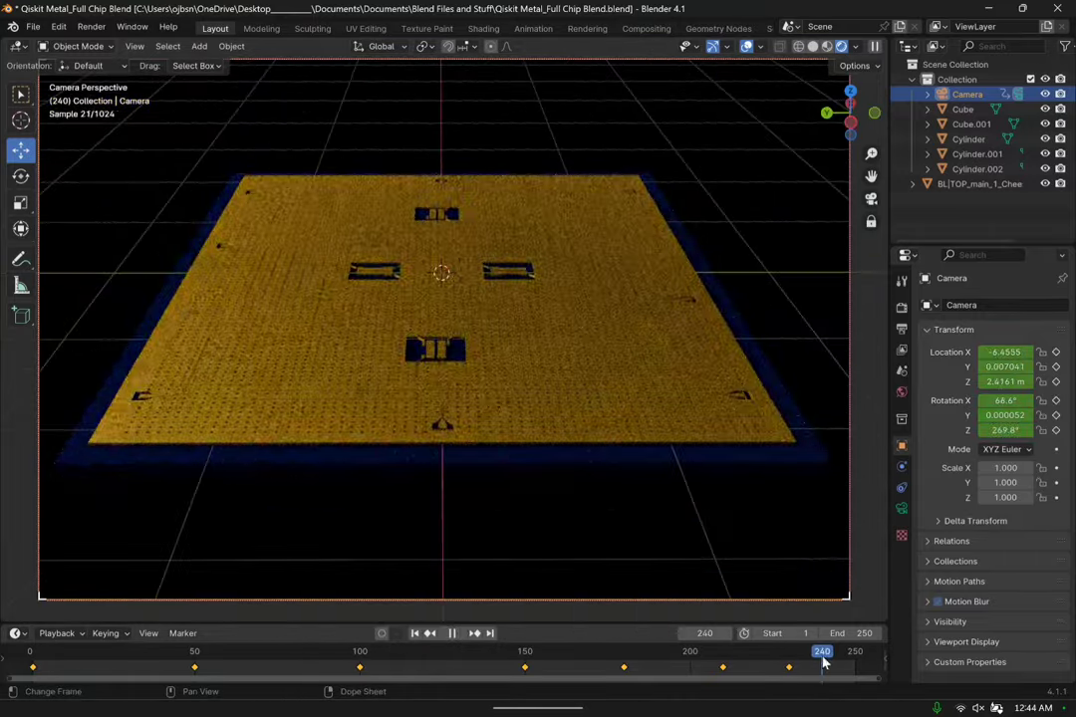
key(space)
middle_drag(776, 418, 578, 409)
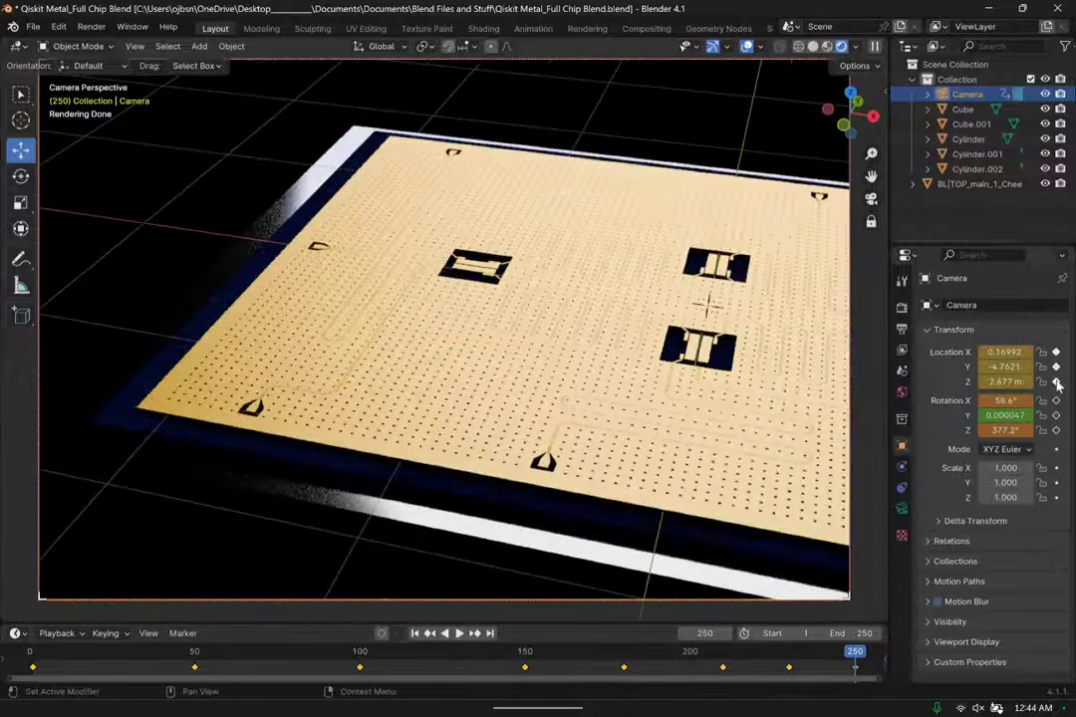
key(i)
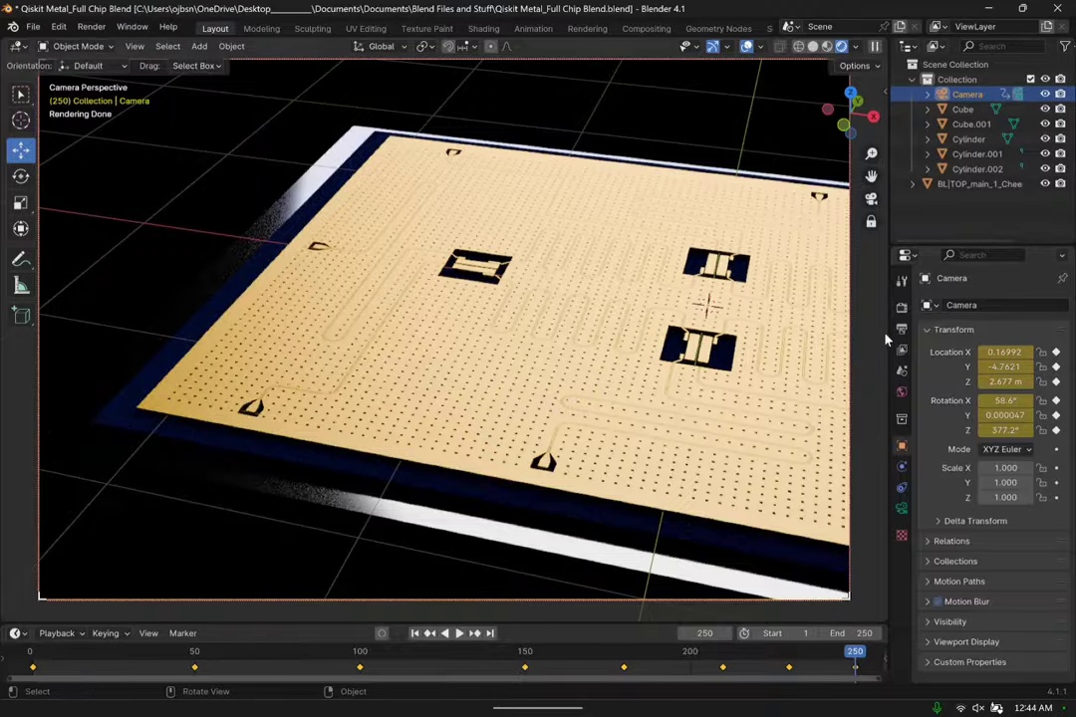
click(901, 330)
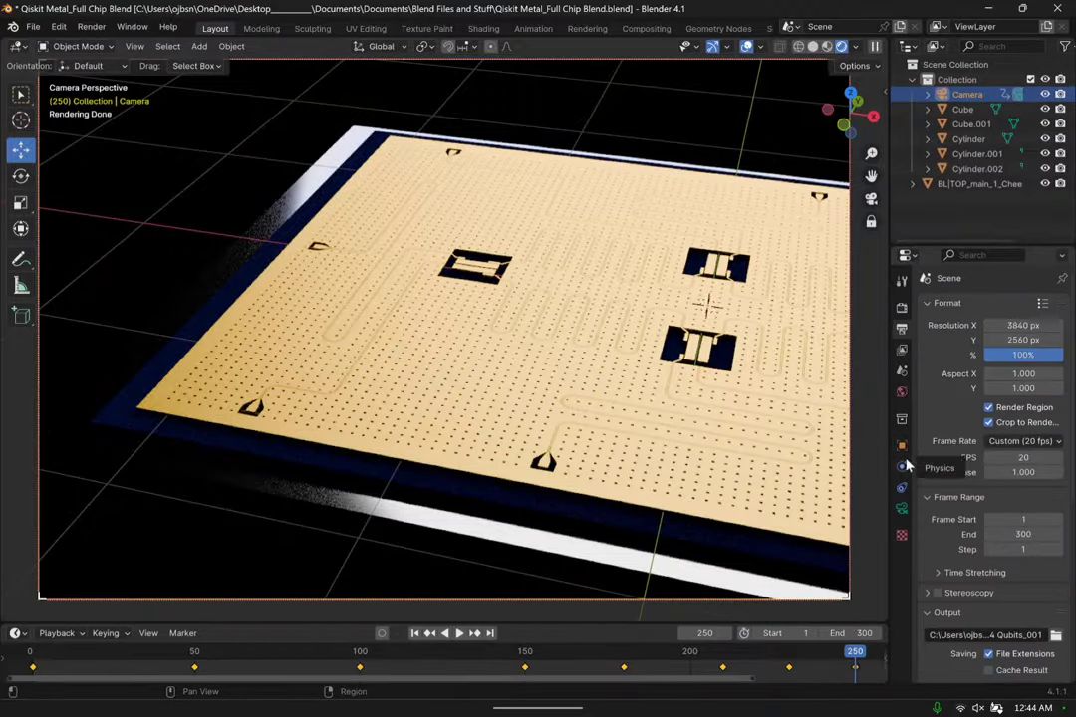
Key the camera at frame 270 with X about 2.6 m, then at 285 closer and top-down (Y -3.2912 m, Z 2.0765 m).
click(901, 445)
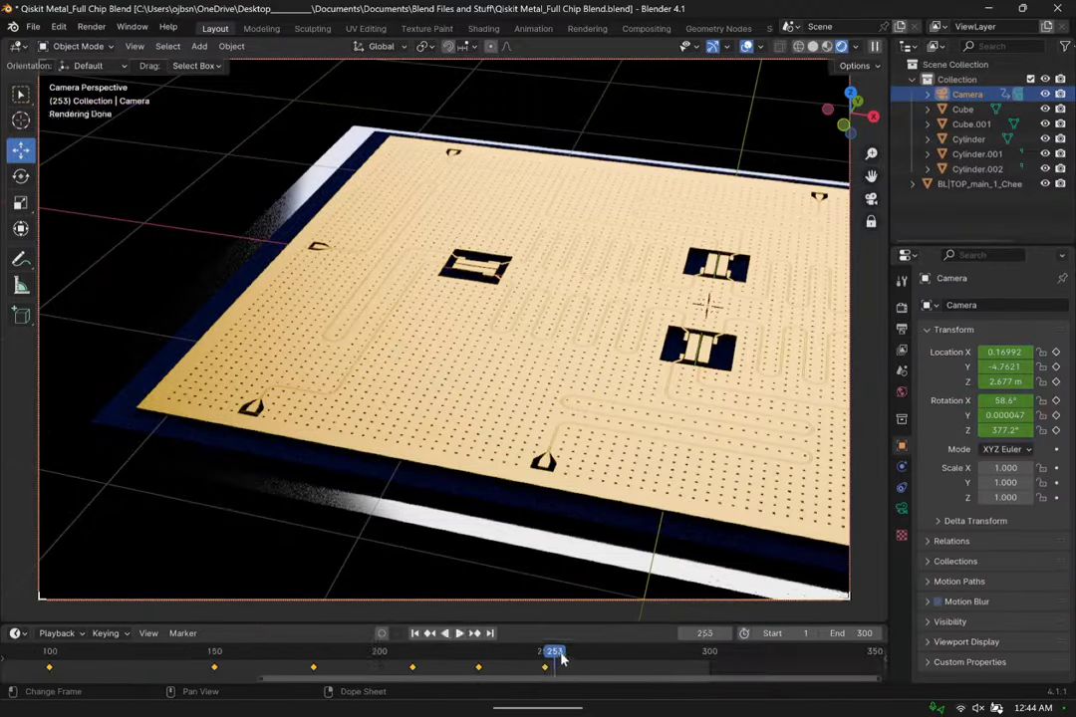
drag(561, 658, 610, 657)
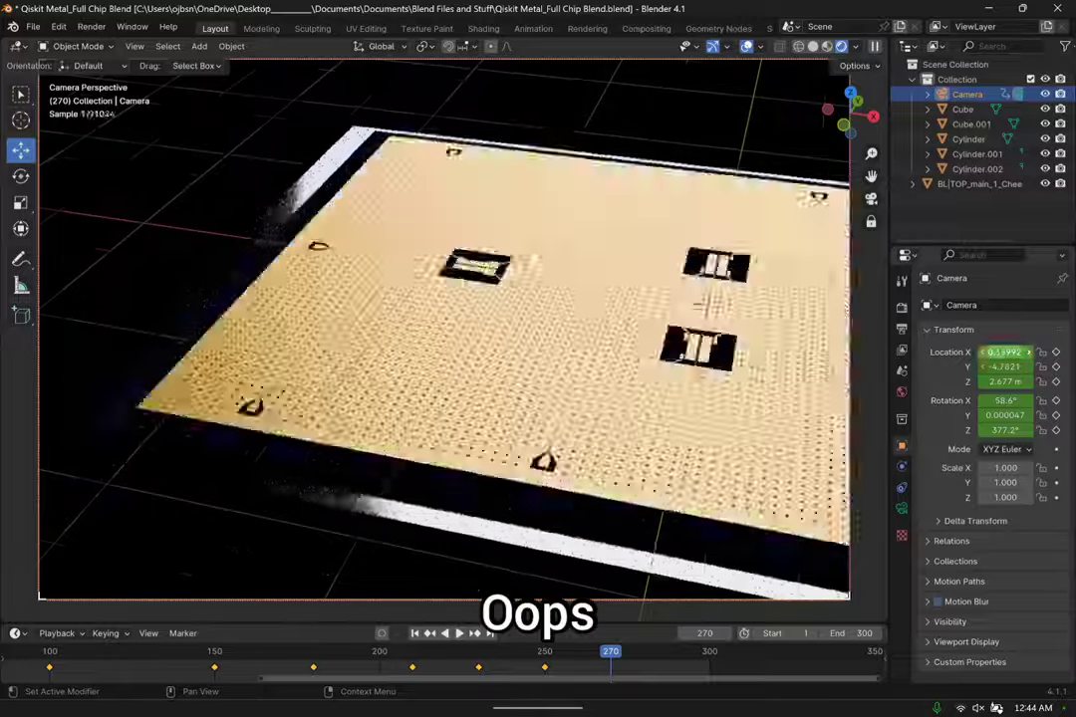
drag(1004, 351, 1046, 352)
drag(638, 652, 660, 653)
middle_drag(617, 318, 647, 373)
scroll(571, 395, up, 3)
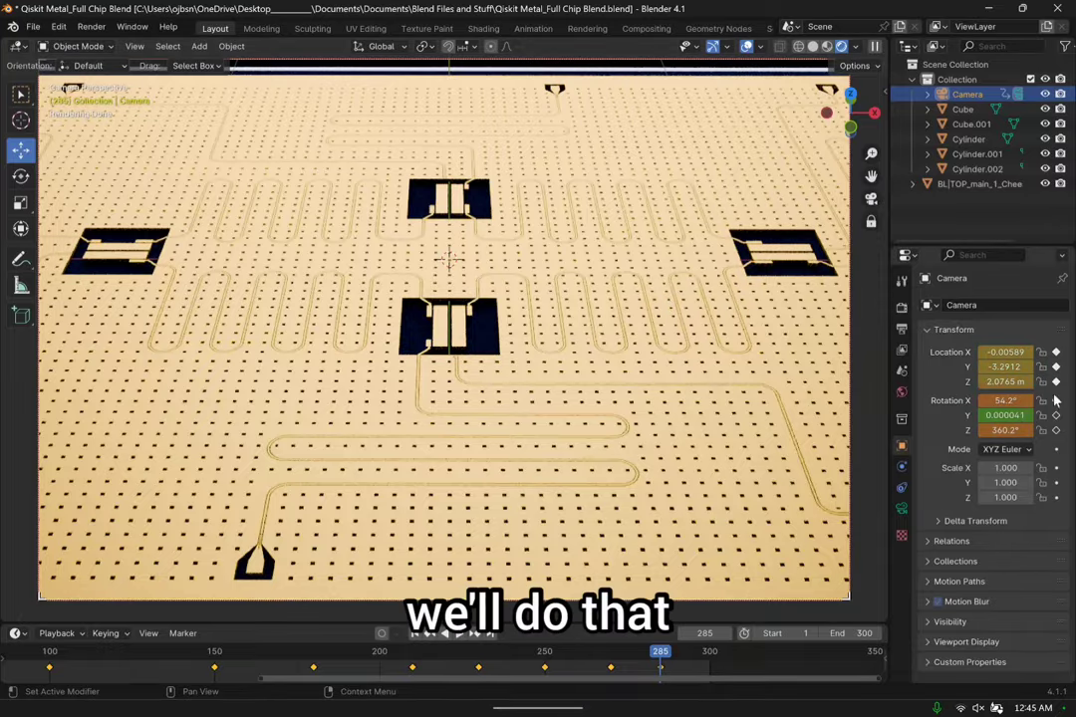
Keyframe the BL|TOP gold material Roughness at 0.007 at frame 230 and play the result.
click(640, 339)
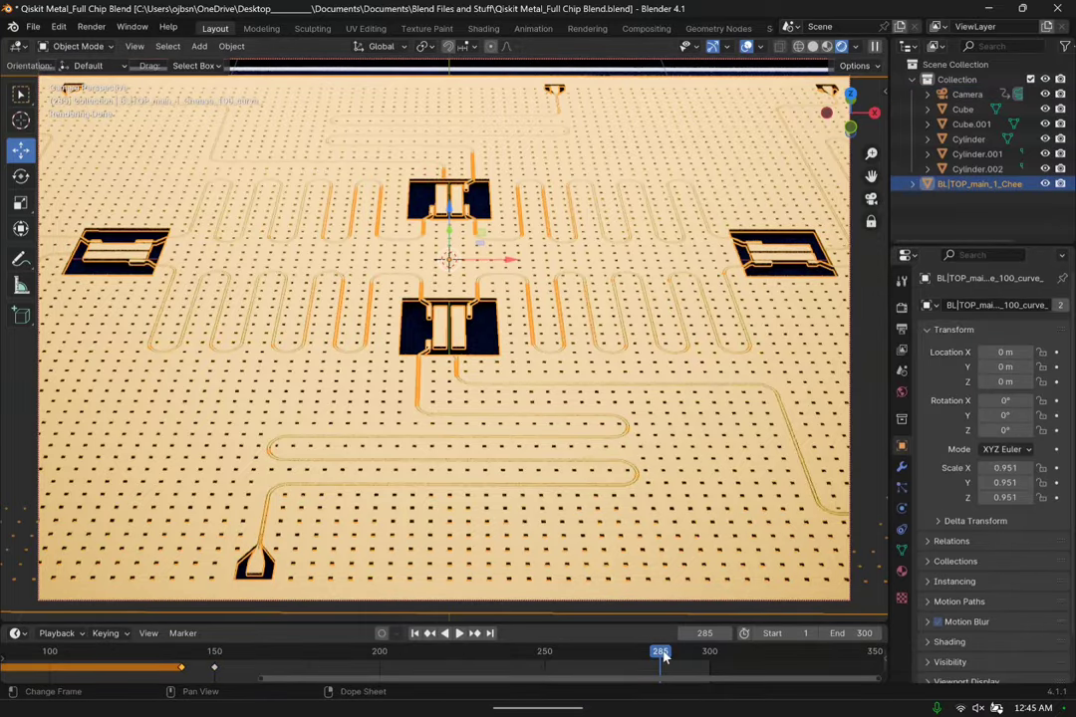
drag(663, 656, 116, 656)
drag(303, 656, 246, 675)
drag(348, 677, 459, 655)
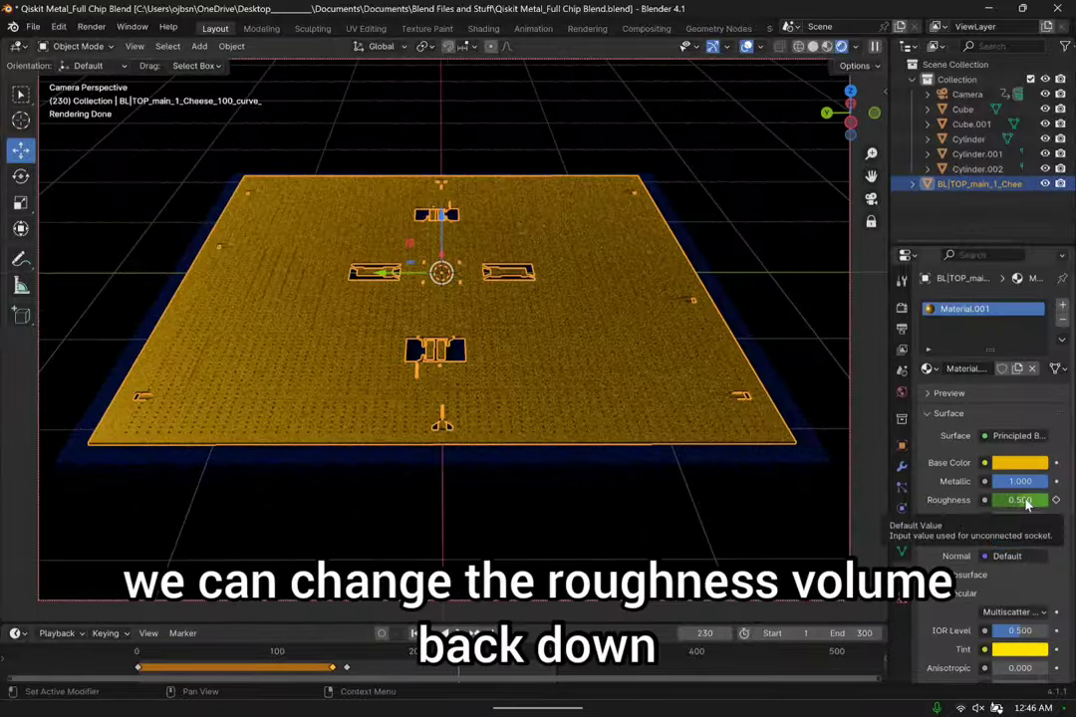
drag(1026, 505, 996, 505)
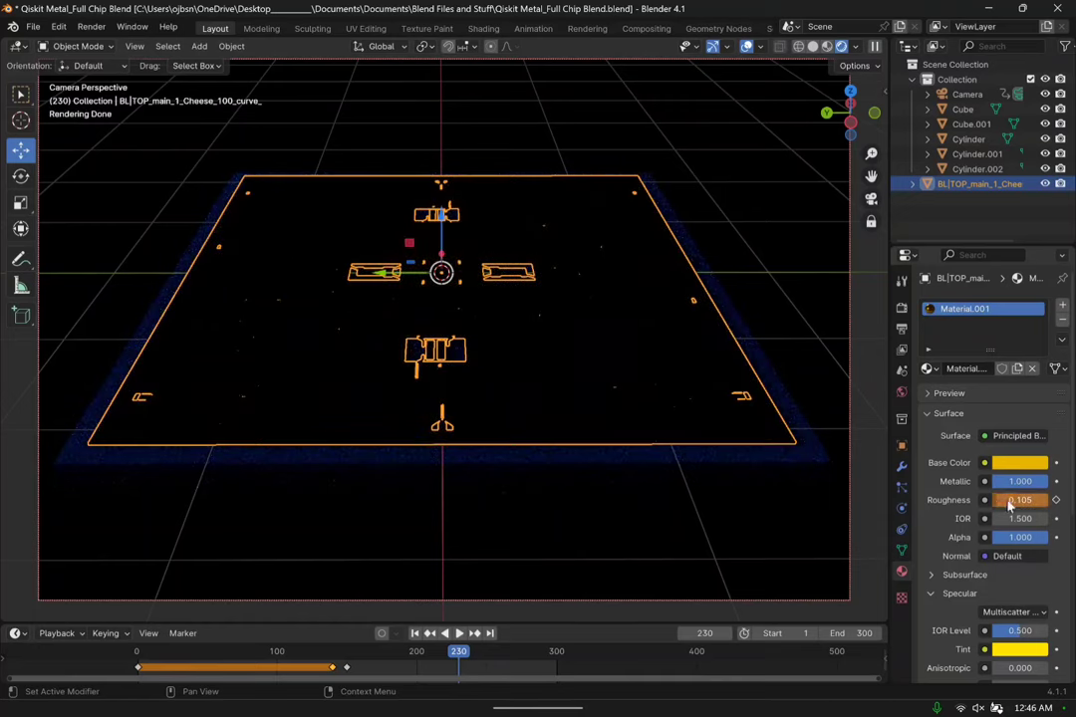
key(space)
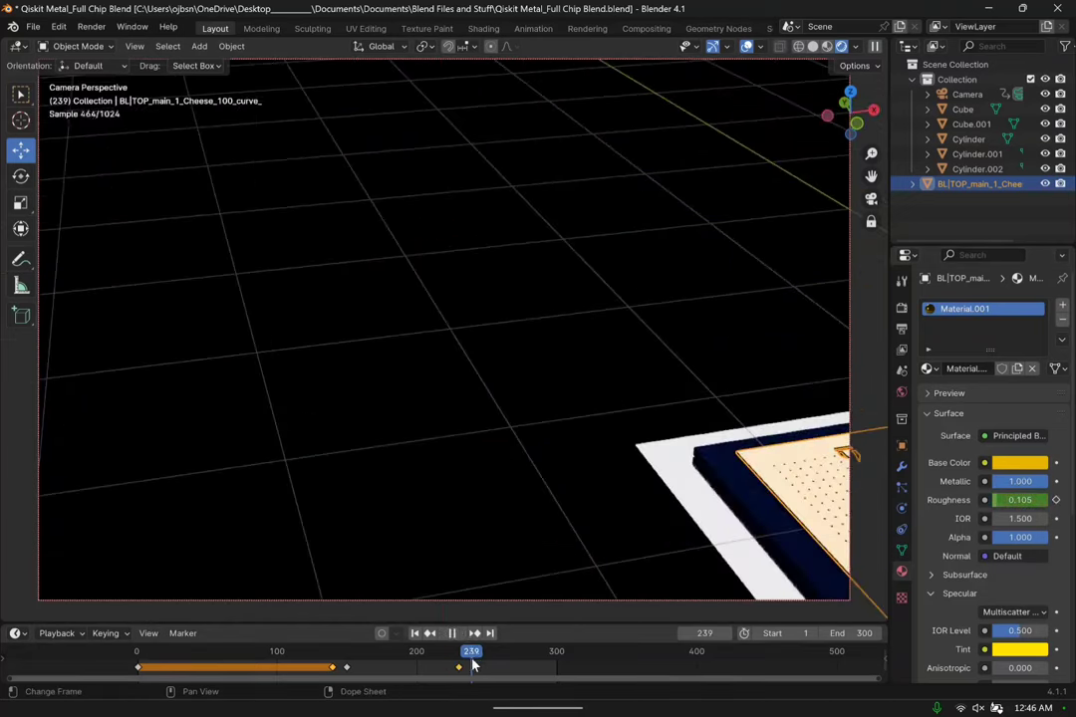
key(Escape)
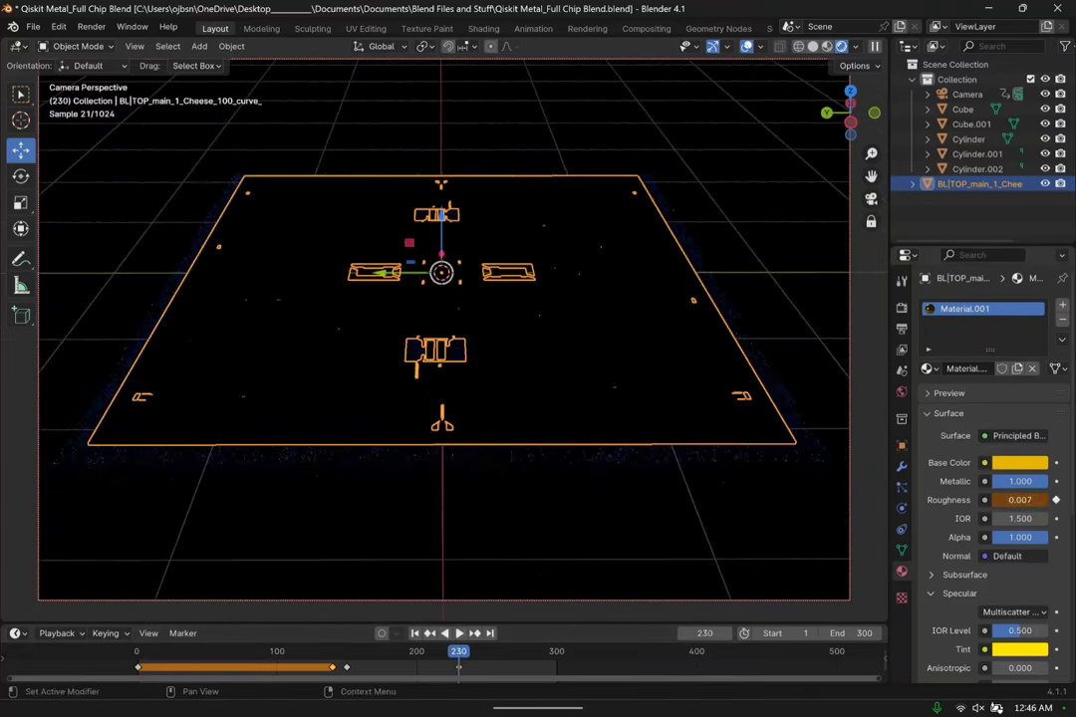
key(space)
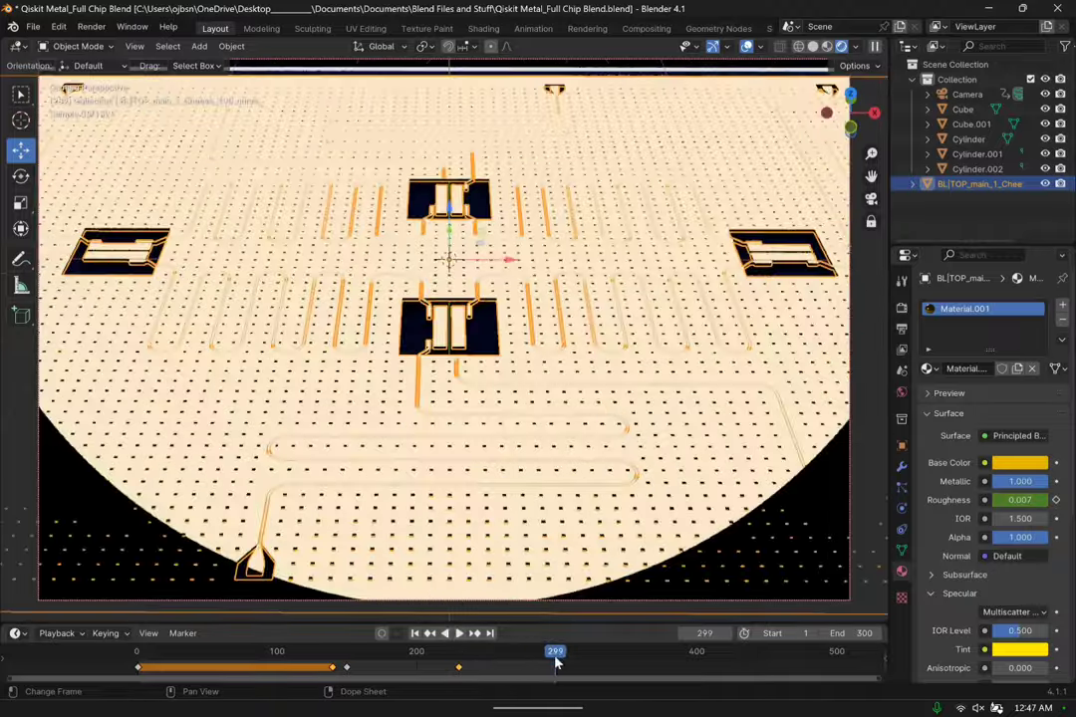
Shift the disc's keyframe to about frame 270 and enlarge Cylinder.002 to scale 11.346.
click(498, 169)
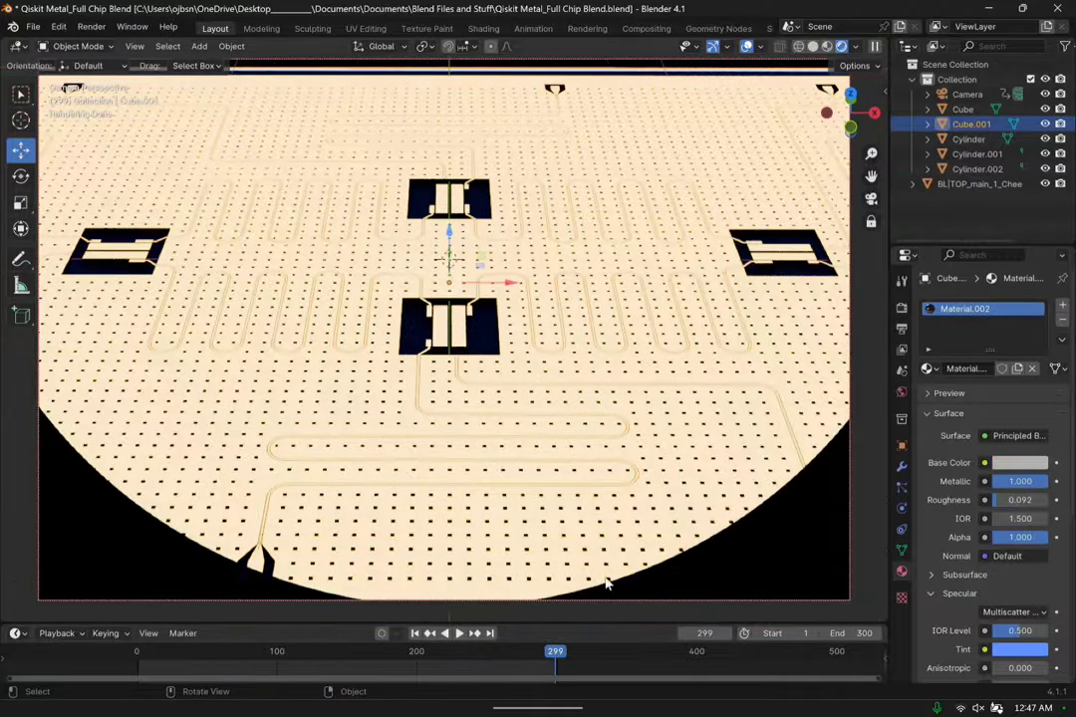
drag(492, 653, 521, 653)
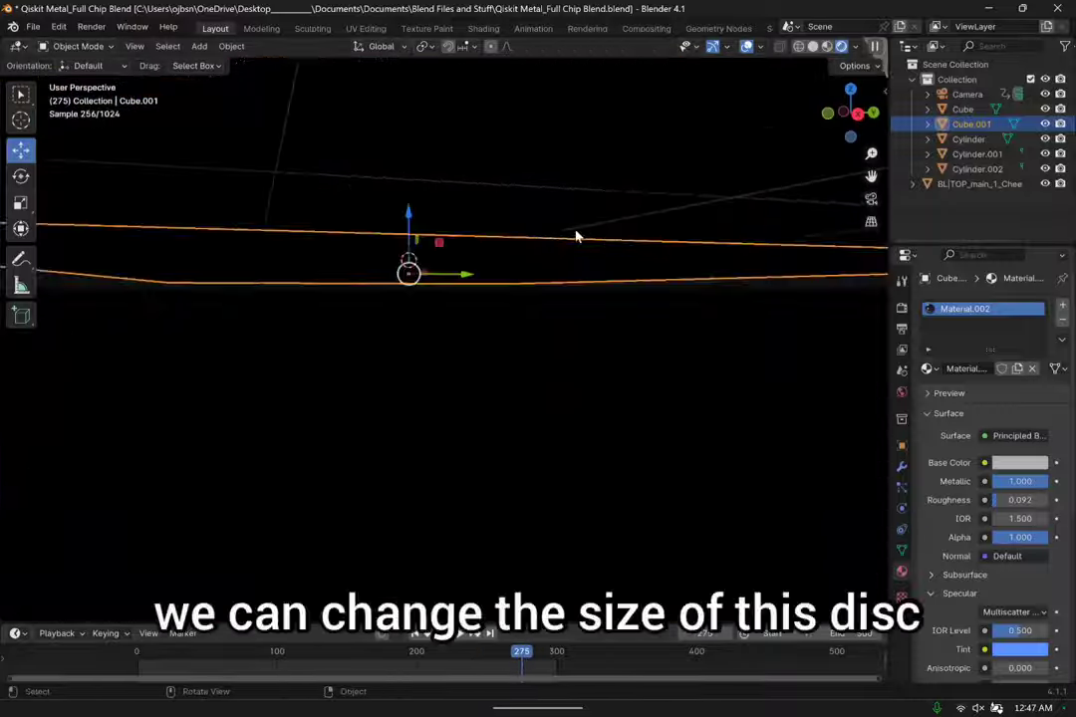
scroll(608, 235, down, 5)
click(643, 233)
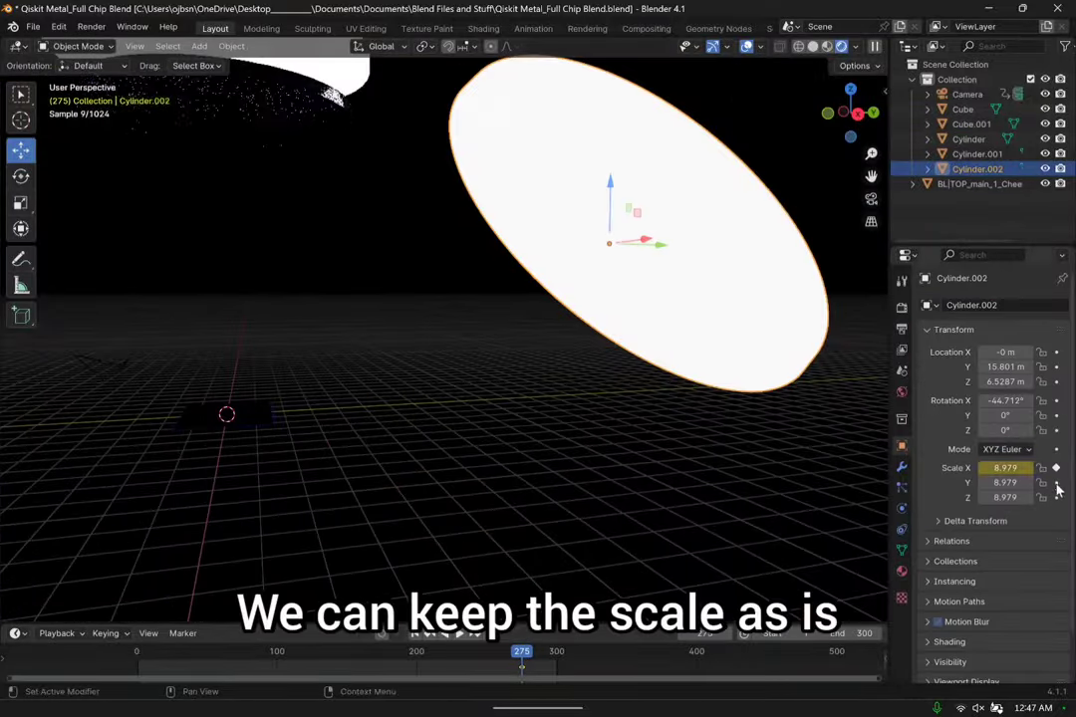
drag(521, 666, 514, 671)
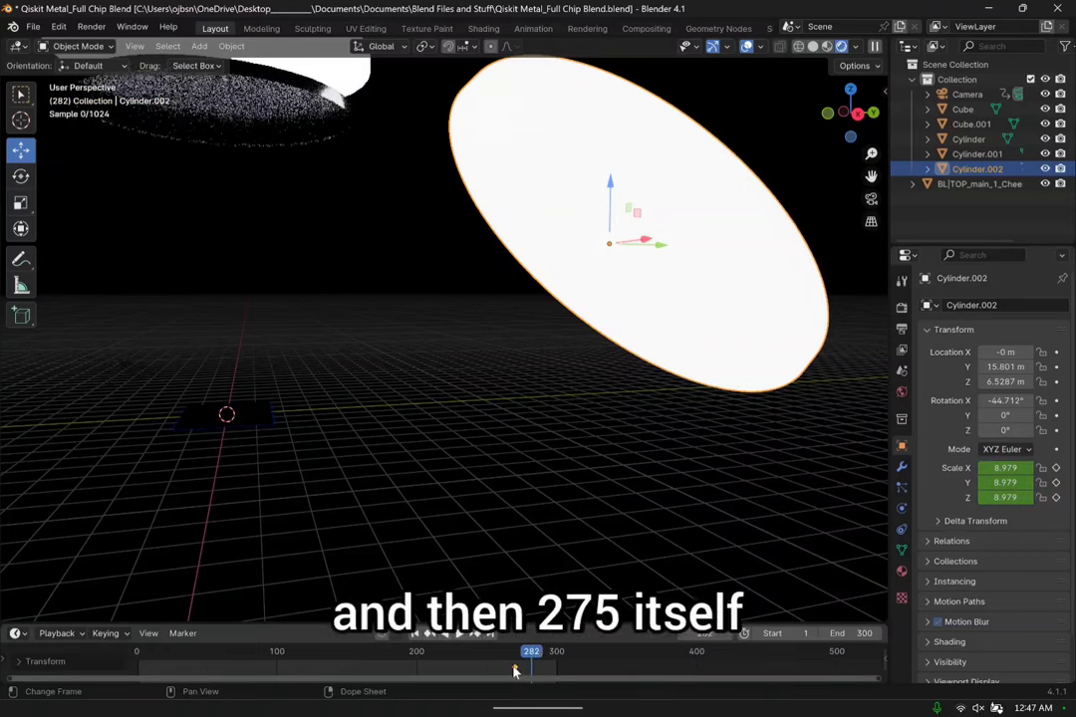
key(s)
click(735, 164)
key(s)
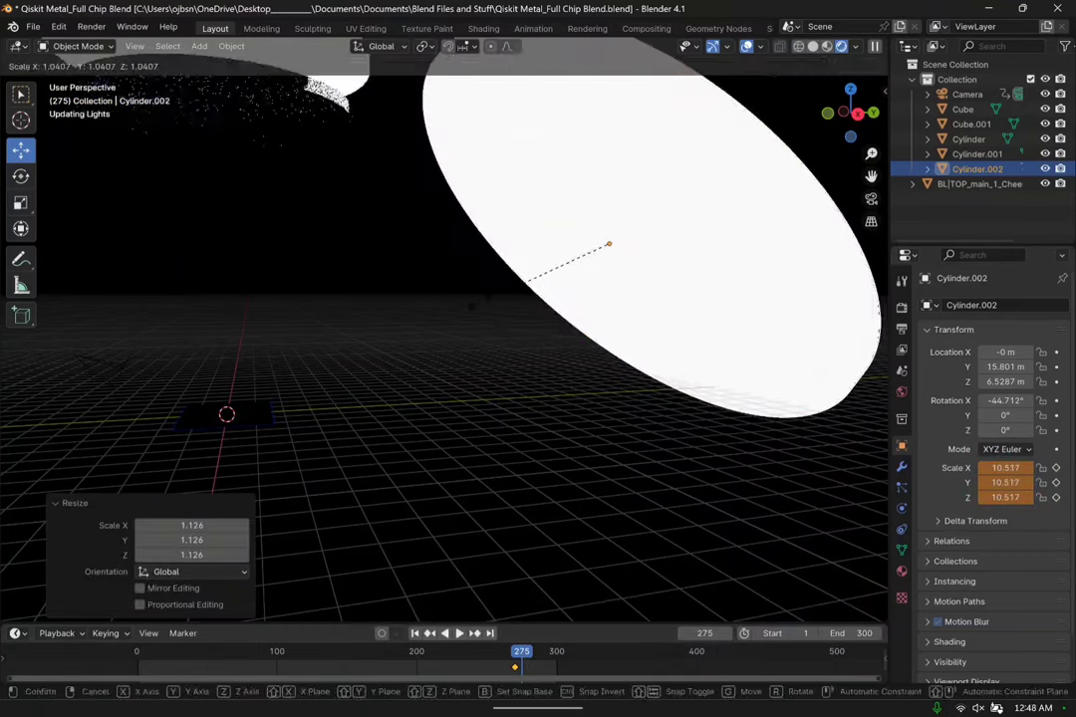
click(528, 280)
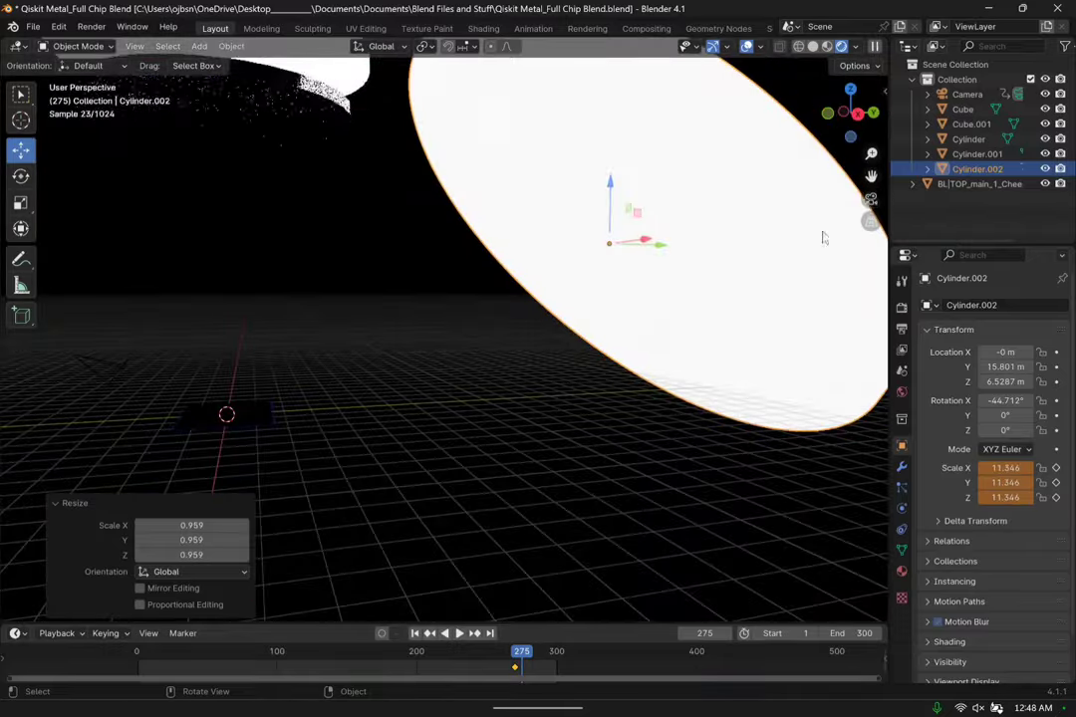
Check the disc through the camera near frame 283 and shrink it to 0.91 of its size.
key(KP_0)
mouse_move(517, 658)
mouse_down()
mouse_move(543, 662)
mouse_move(522, 653)
mouse_up()
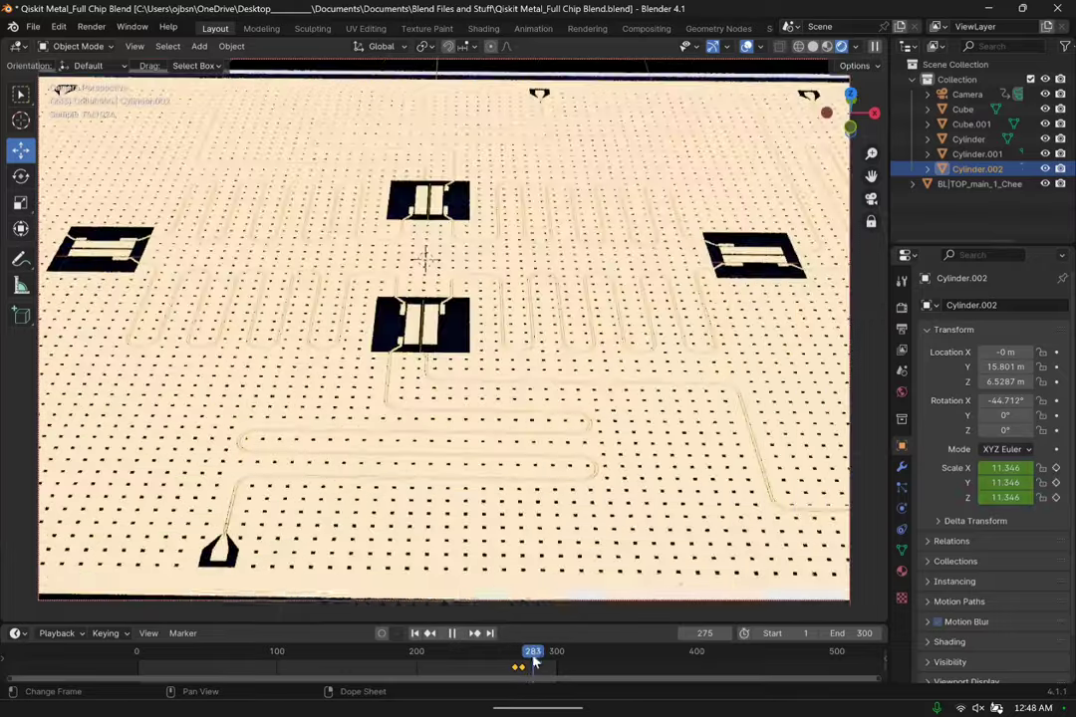
key(KP_0)
key(space)
key(s)
click(936, 182)
click(870, 198)
click(870, 198)
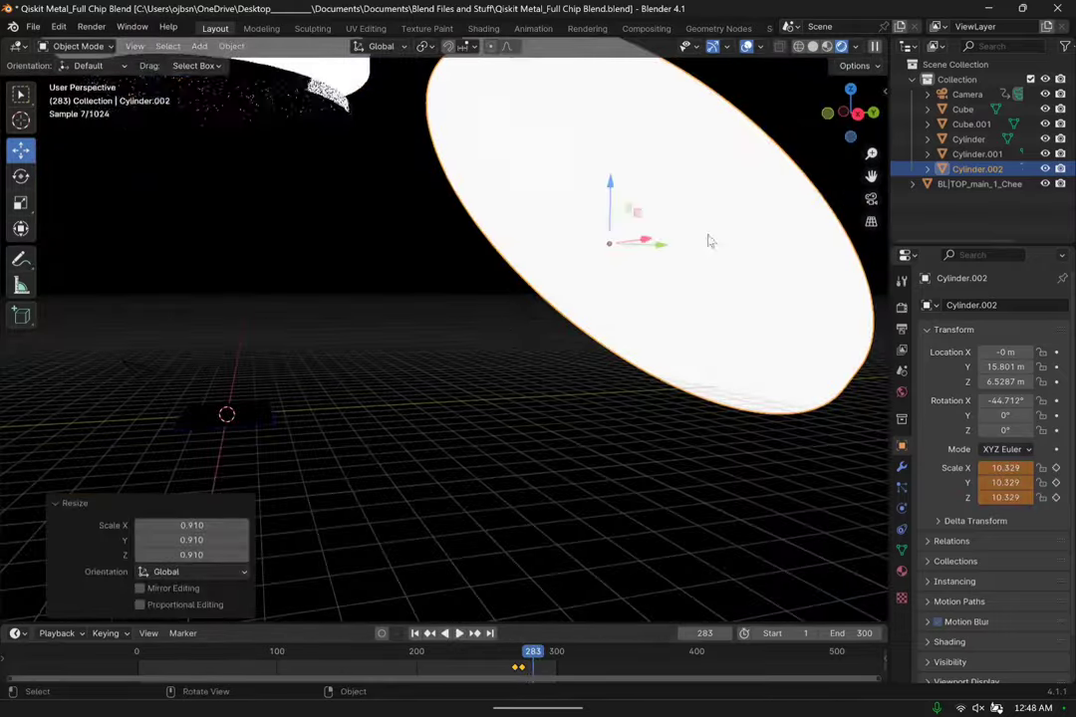
Set the disc to scale 11.303, verify it through the camera, and return to frame 137.
key(s)
click(552, 305)
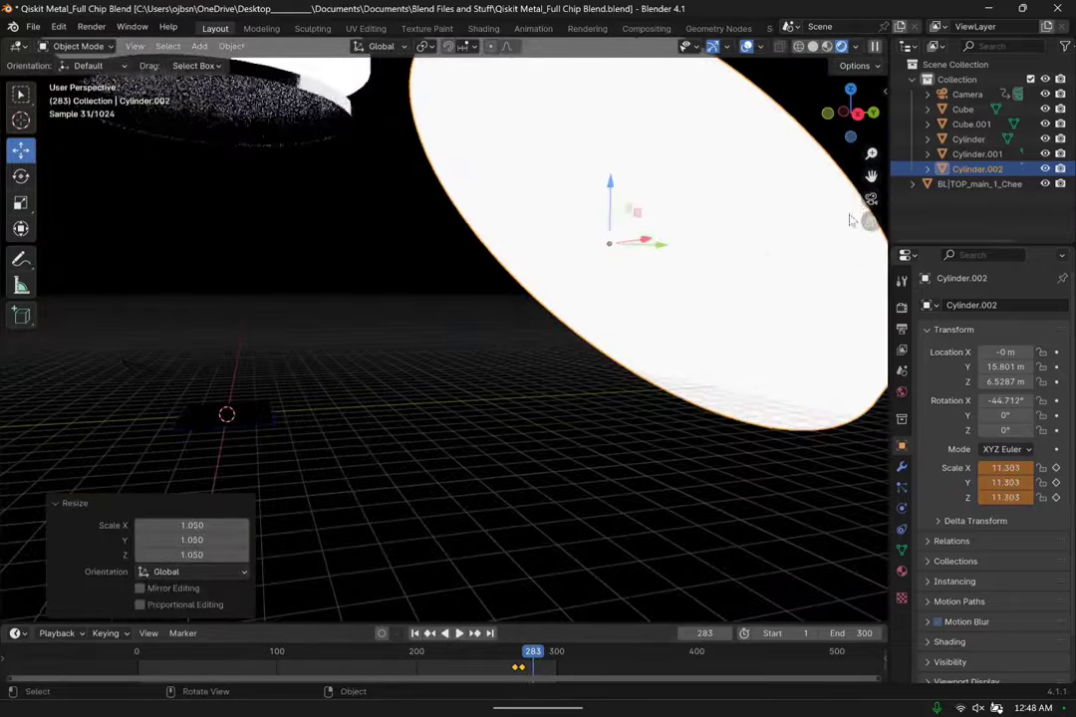
click(870, 198)
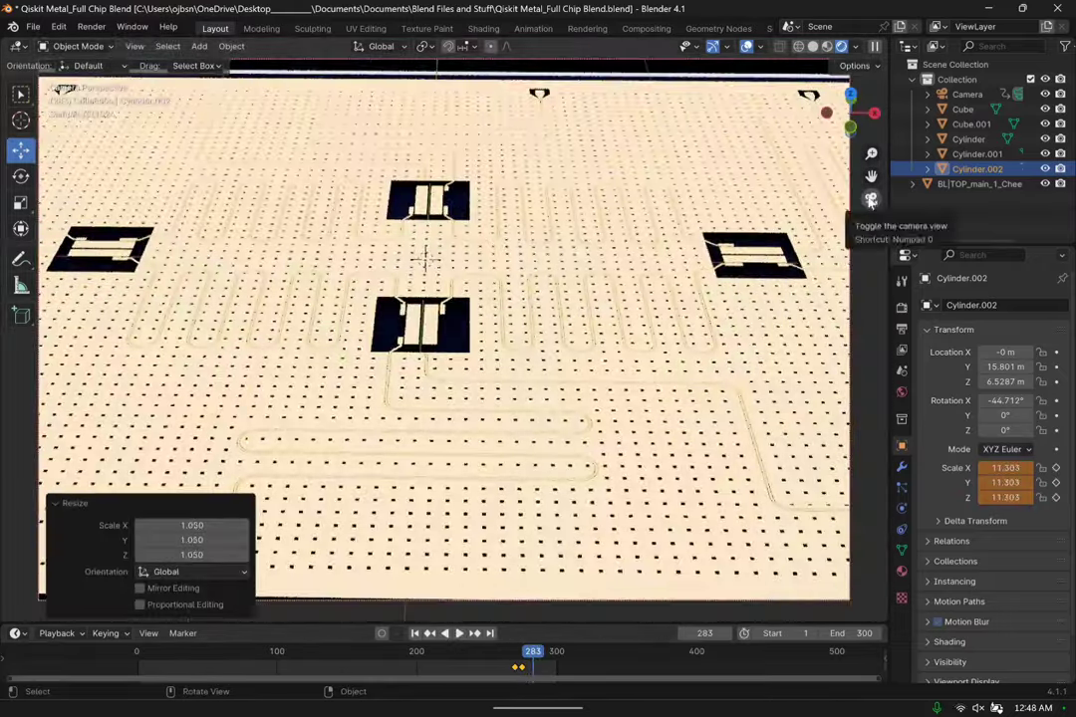
click(870, 198)
drag(533, 657, 145, 657)
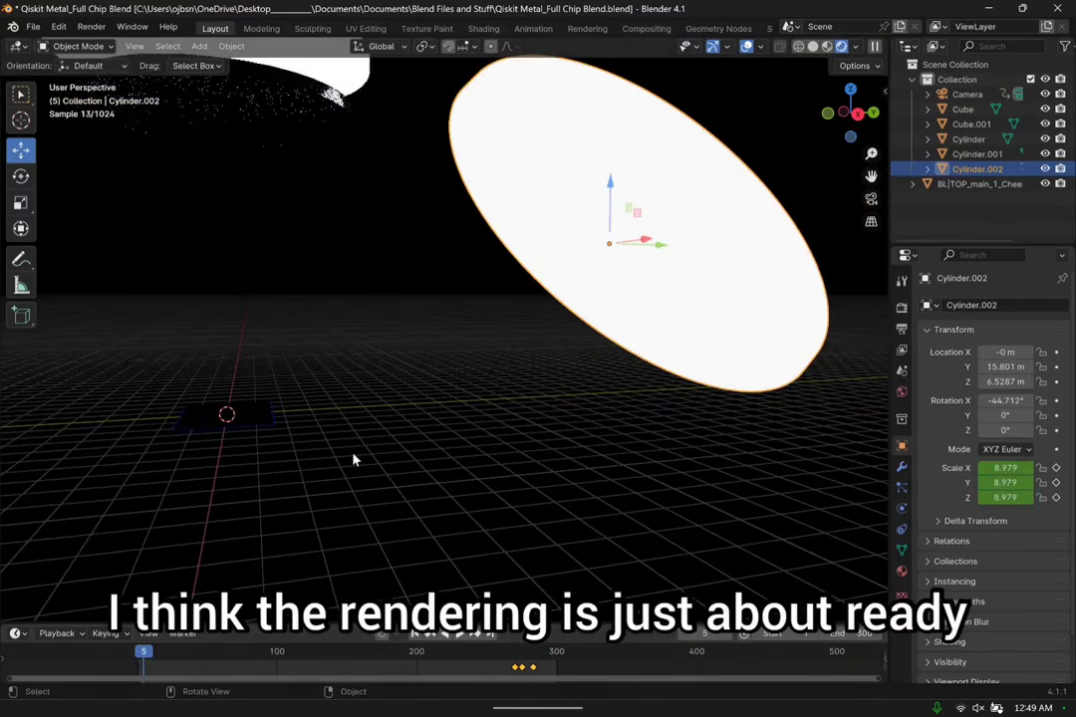
Switch the viewport to Material Preview and orbit and zoom down onto the gold chip.
key(KP_0)
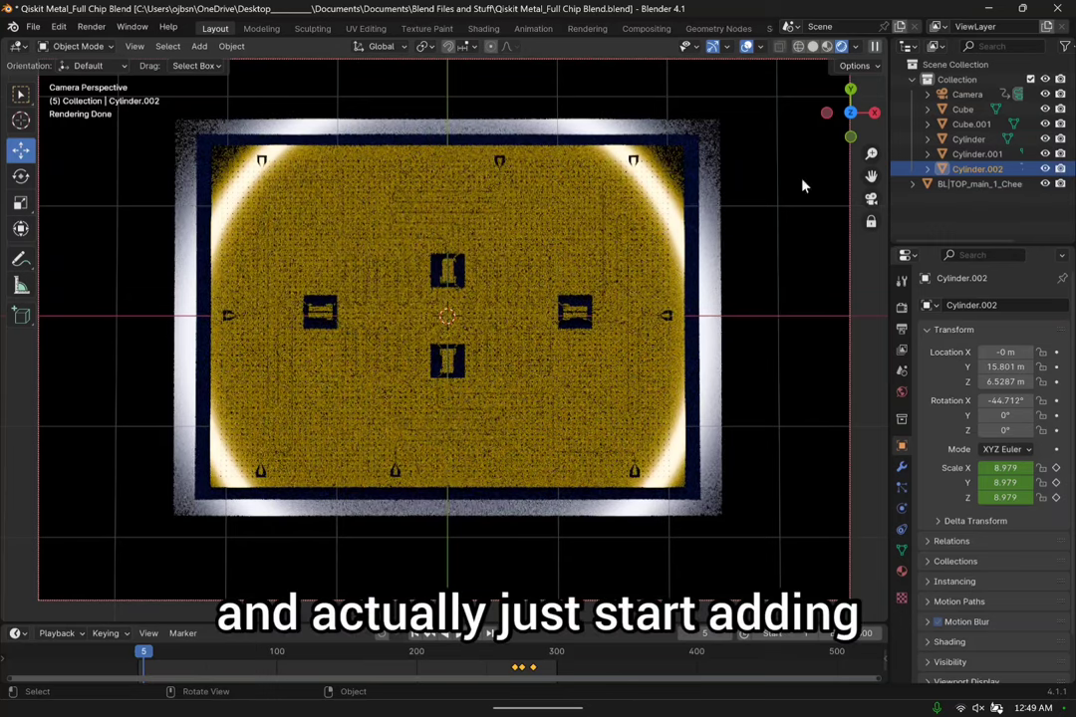
mouse_move(803, 186)
middle_down()
mouse_move(608, 240)
mouse_move(480, 343)
mouse_move(639, 316)
mouse_move(636, 413)
mouse_move(627, 305)
mouse_move(601, 267)
mouse_move(615, 253)
mouse_move(525, 212)
mouse_move(826, 51)
middle_up()
click(826, 46)
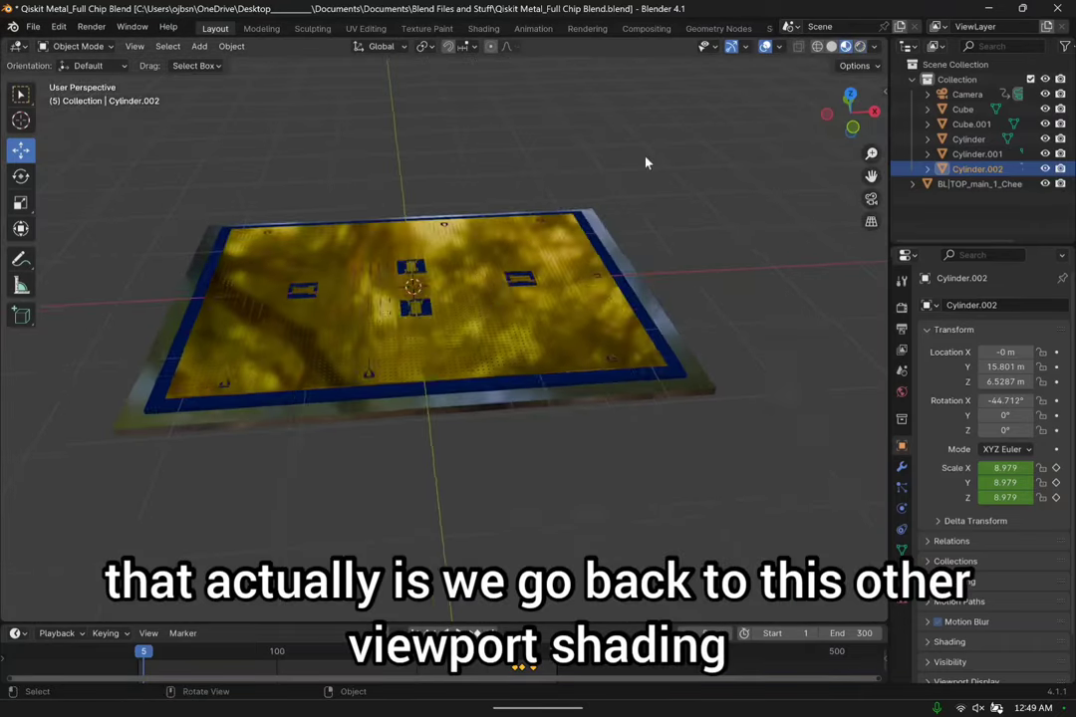
mouse_move(643, 163)
middle_down()
mouse_move(678, 290)
mouse_move(723, 314)
mouse_move(682, 271)
middle_up()
scroll(647, 264, up, 6)
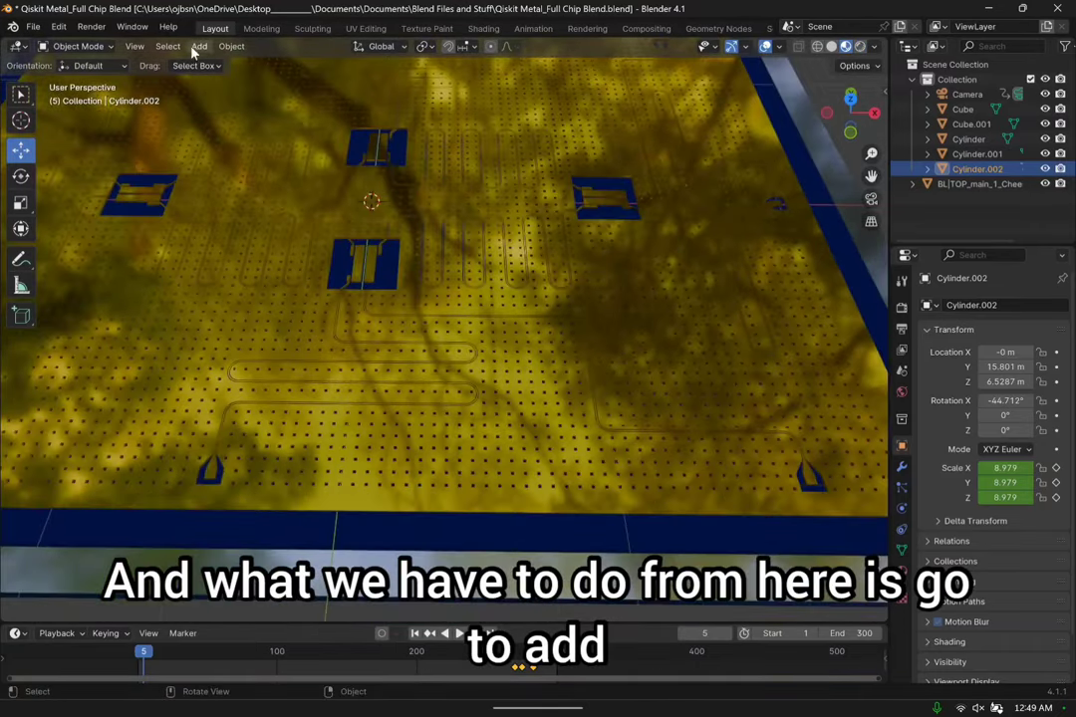
Add a NURBS path to the scene from Add > Curve.
click(196, 47)
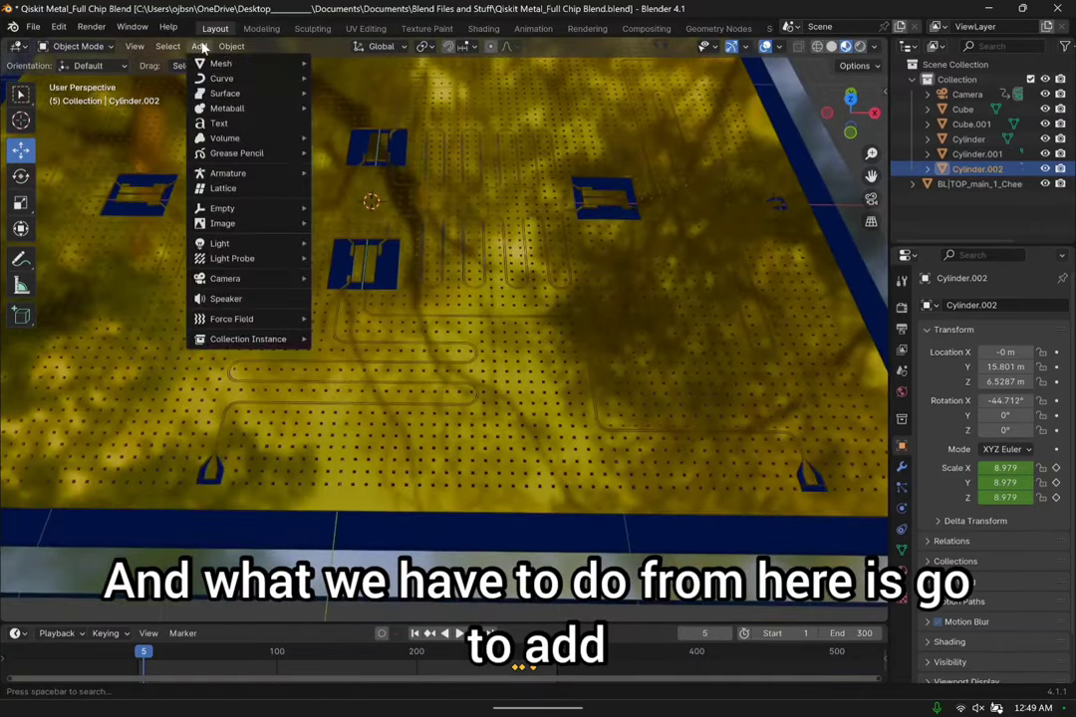
mouse_move(223, 64)
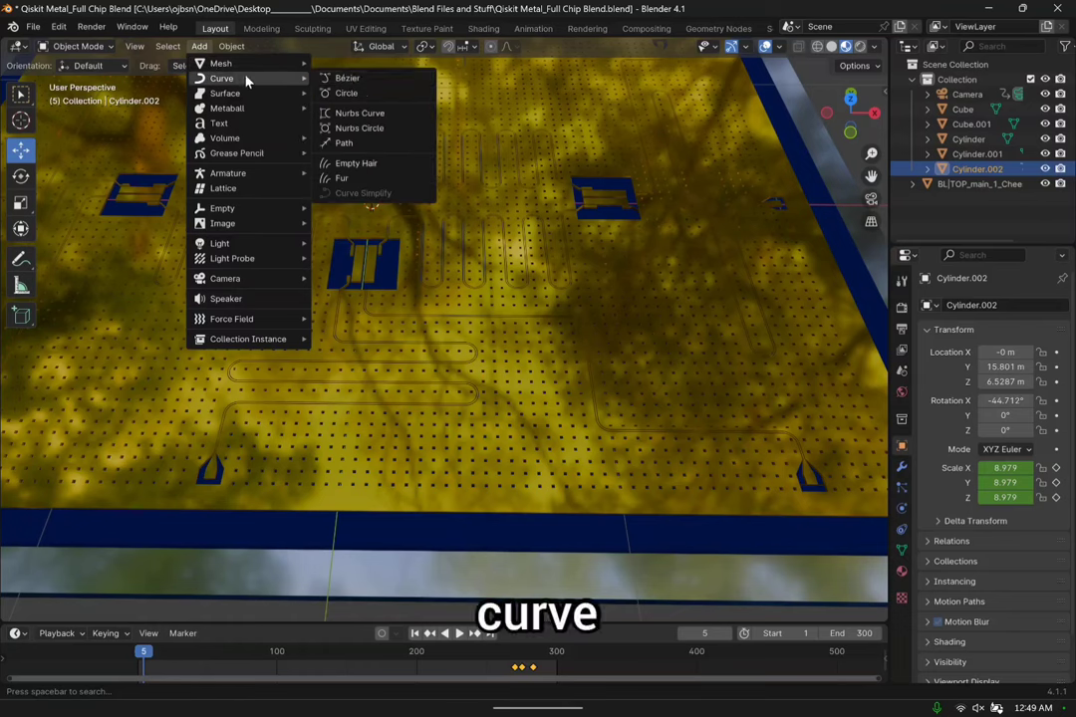
click(380, 142)
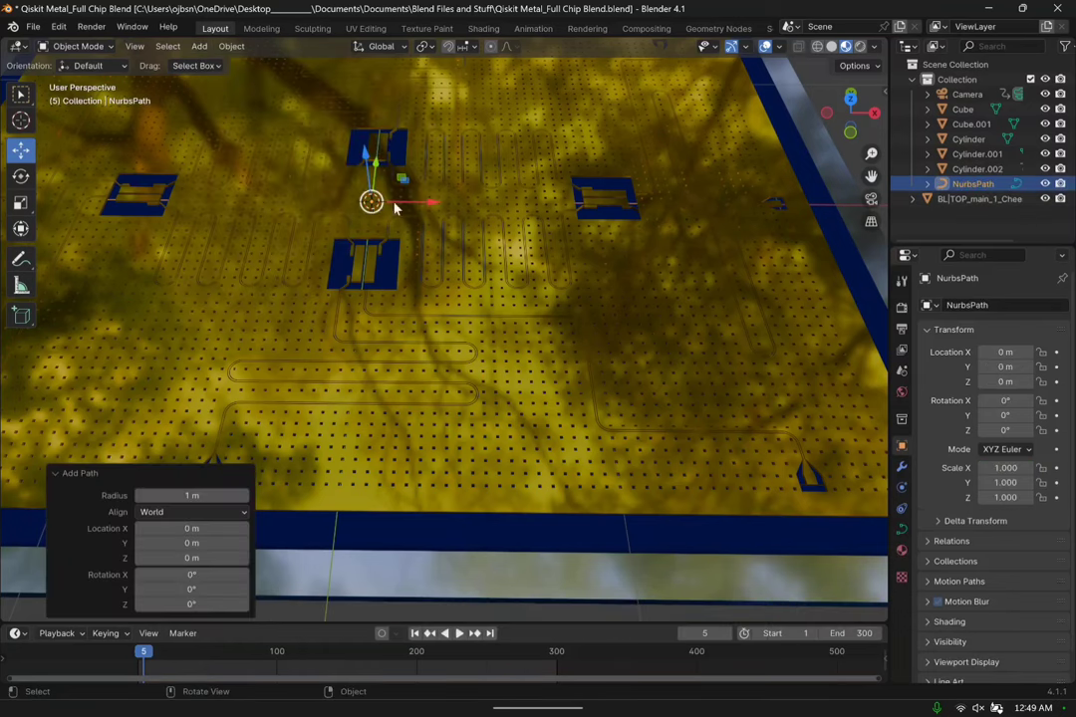
scroll(373, 199, down, 8)
shift+middle_drag(414, 298, 300, 319)
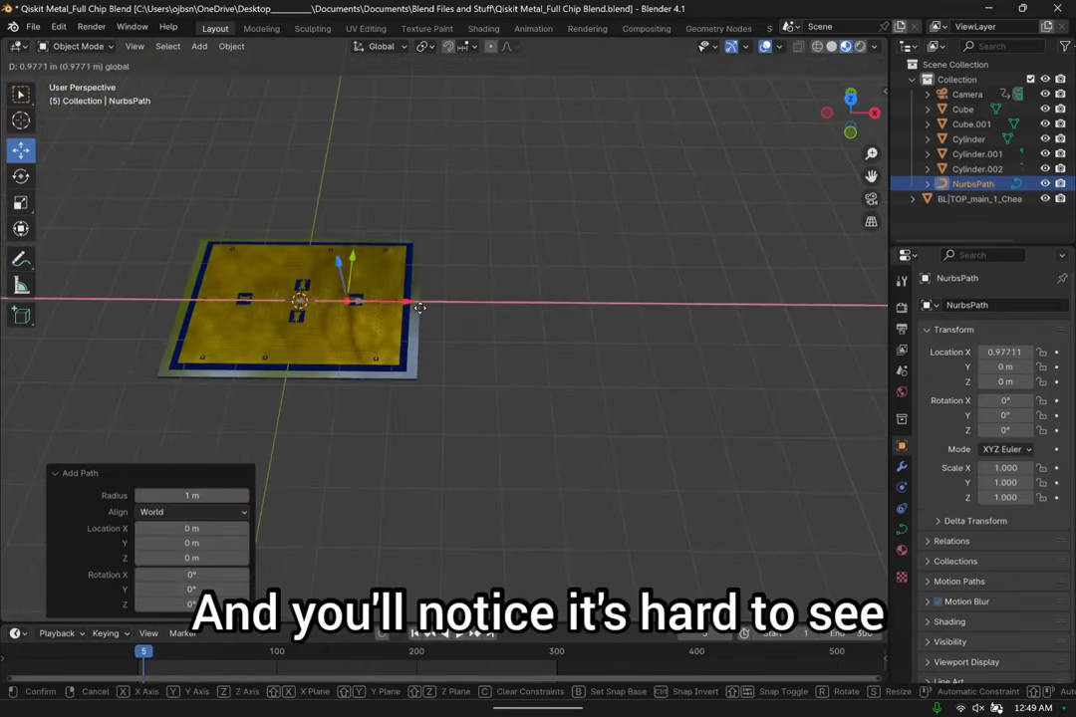
Shrink the path to 0.099 and move it along X to the chip's right edge at X 2.1687 m.
click(550, 342)
shift+middle_drag(550, 342, 328, 342)
scroll(419, 322, up, 3)
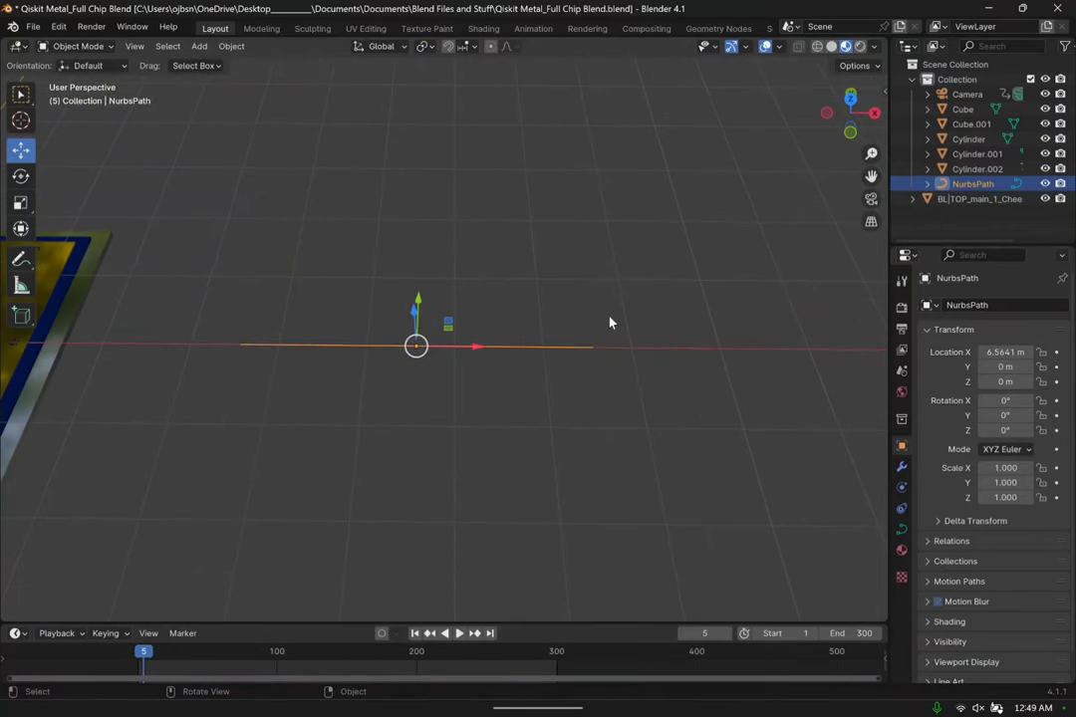
click(381, 315)
shift+middle_drag(455, 340, 700, 351)
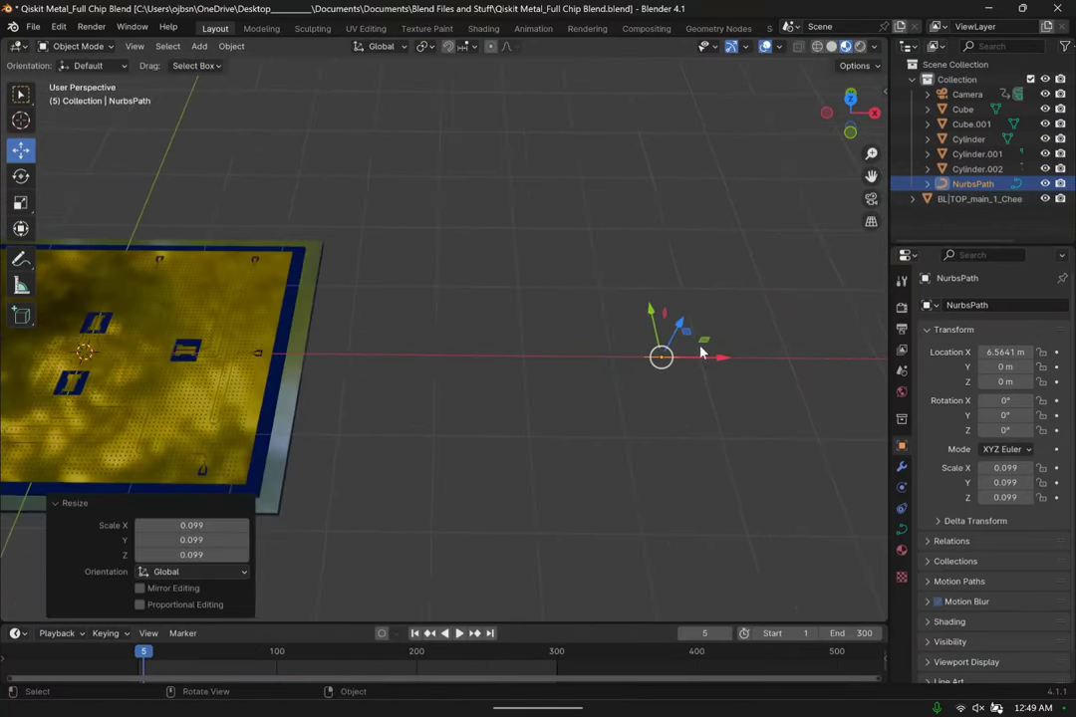
click(333, 360)
scroll(463, 348, up, 5)
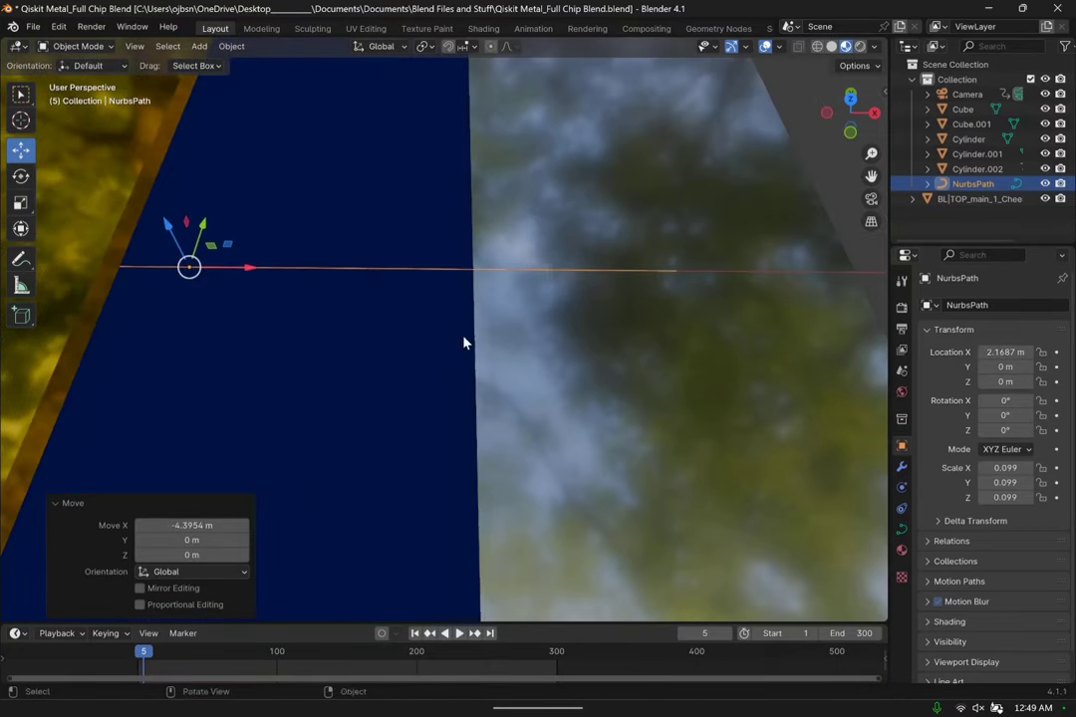
scroll(463, 343, down, 3)
Lower the path slightly onto the board at Z 0.035495 m, then deselect it.
middle_drag(471, 350, 500, 348)
scroll(499, 349, up, 5)
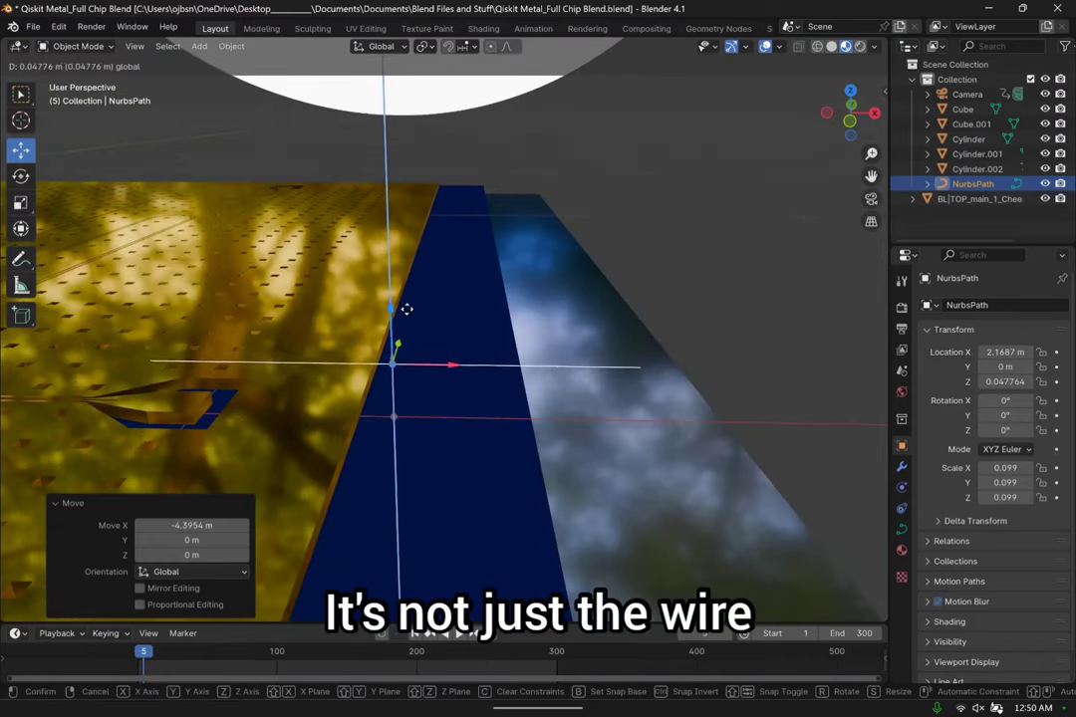
click(406, 322)
middle_drag(584, 408, 632, 361)
click(704, 357)
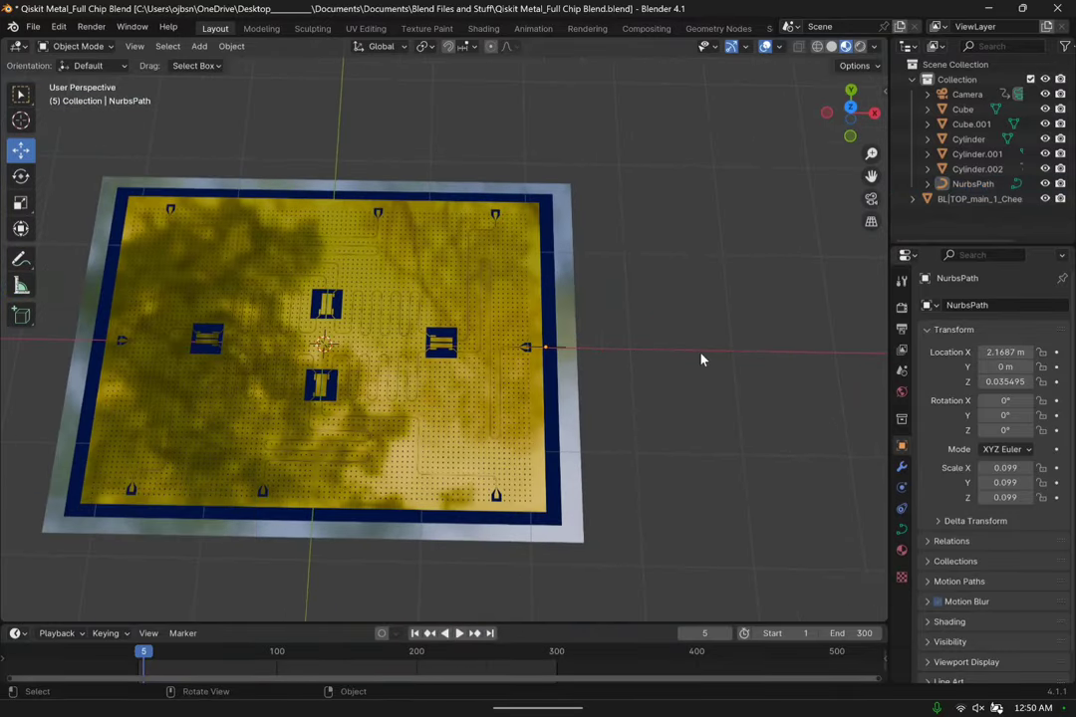
middle_drag(704, 357, 648, 329)
Add a cube and scale it down to 0.056.
click(198, 48)
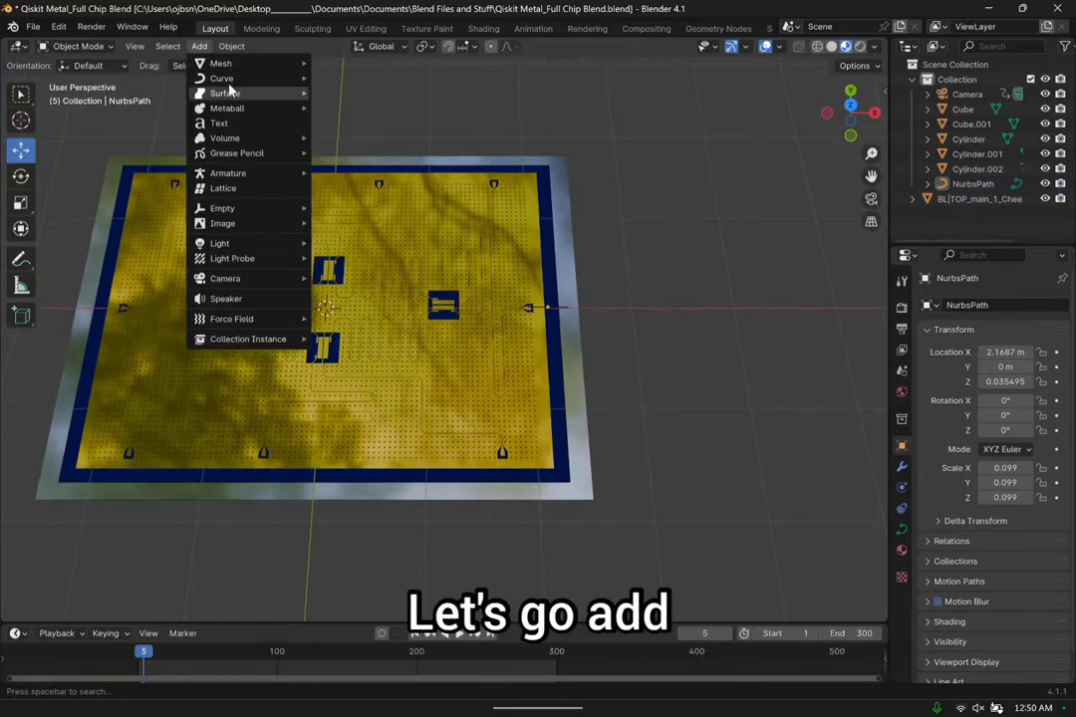
mouse_move(244, 66)
click(375, 80)
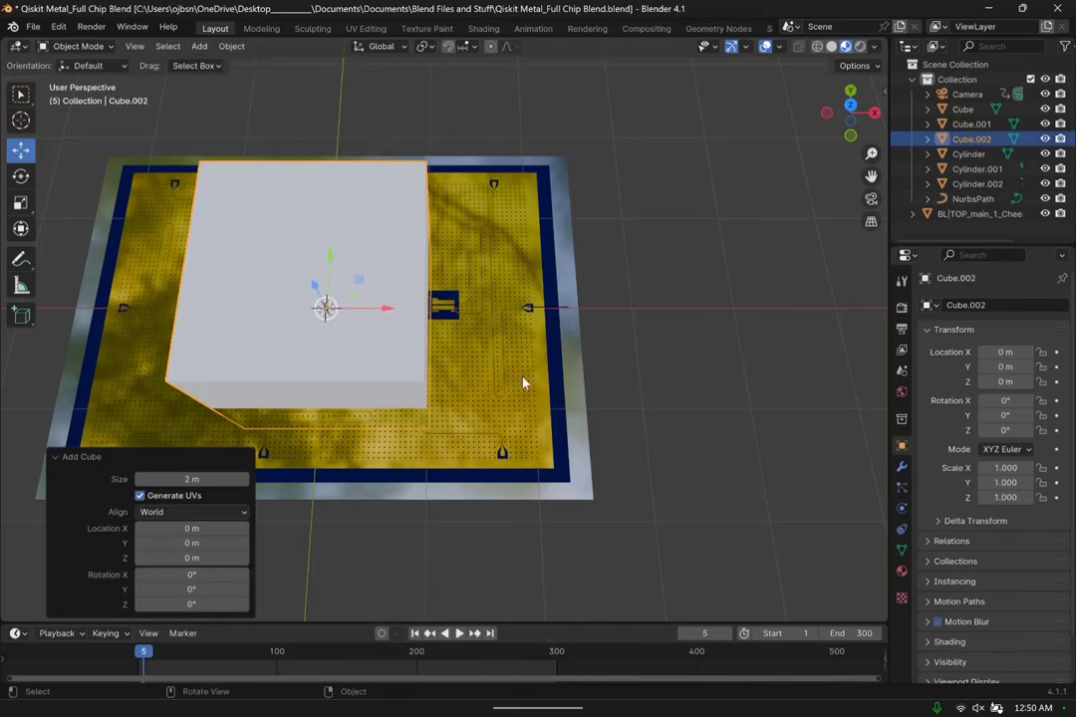
middle_drag(523, 379, 463, 249)
key(s)
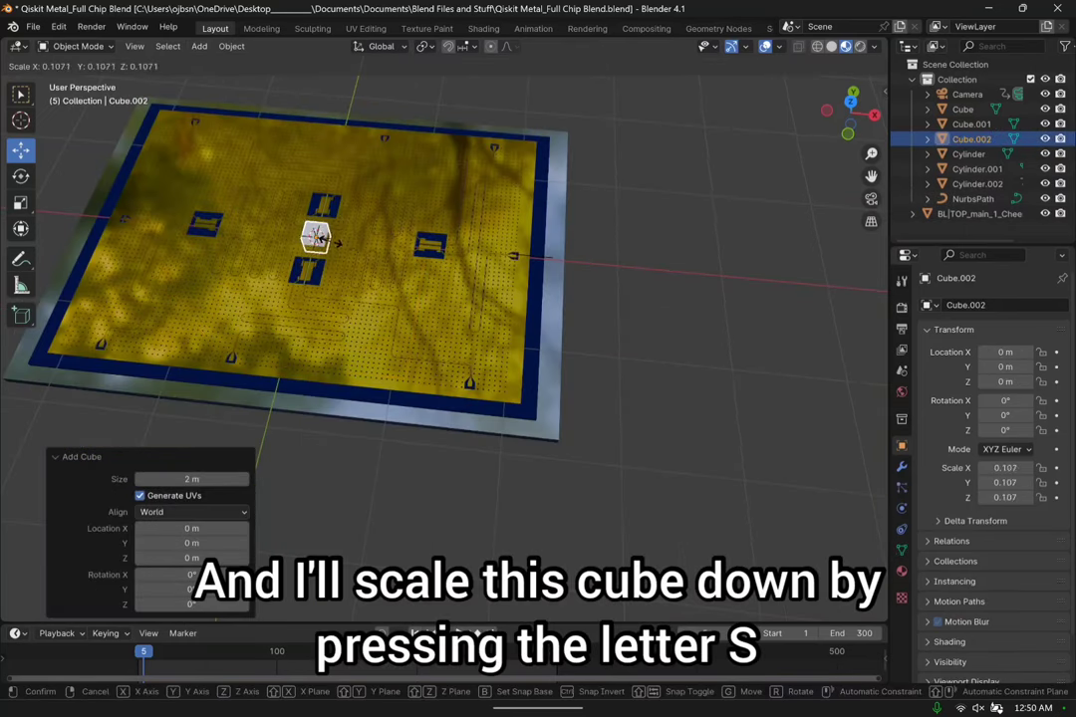
click(324, 240)
scroll(324, 240, up, 5)
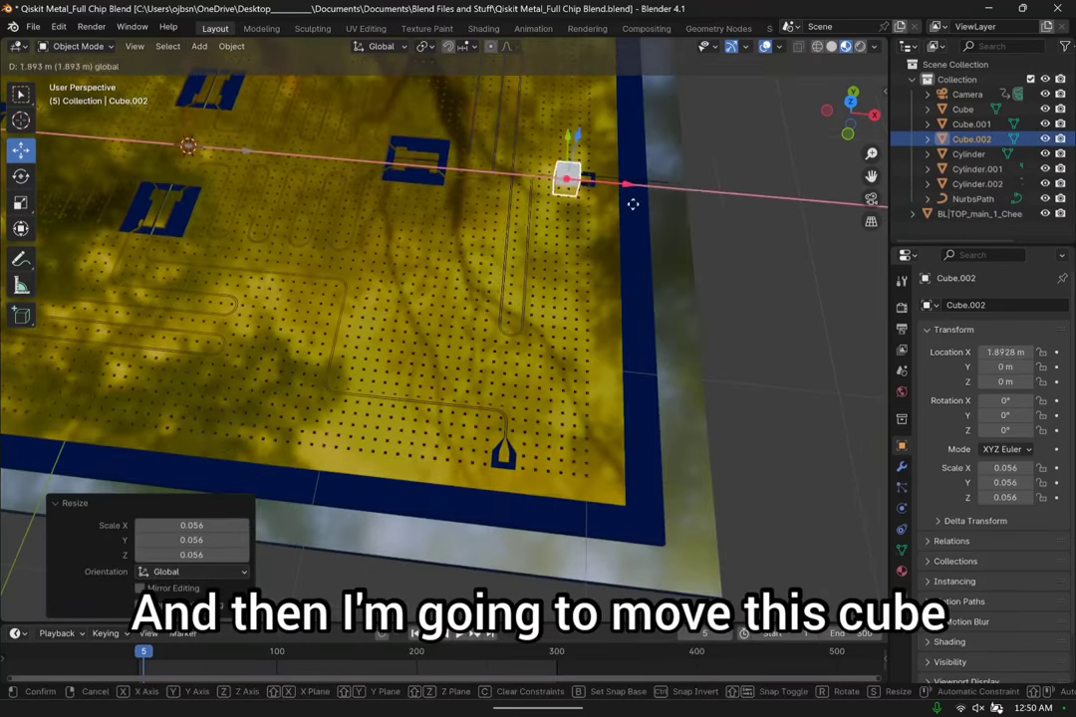
Move the cube along X to 2.3507 m, just past the chip's blue border.
click(710, 199)
scroll(428, 328, up, 8)
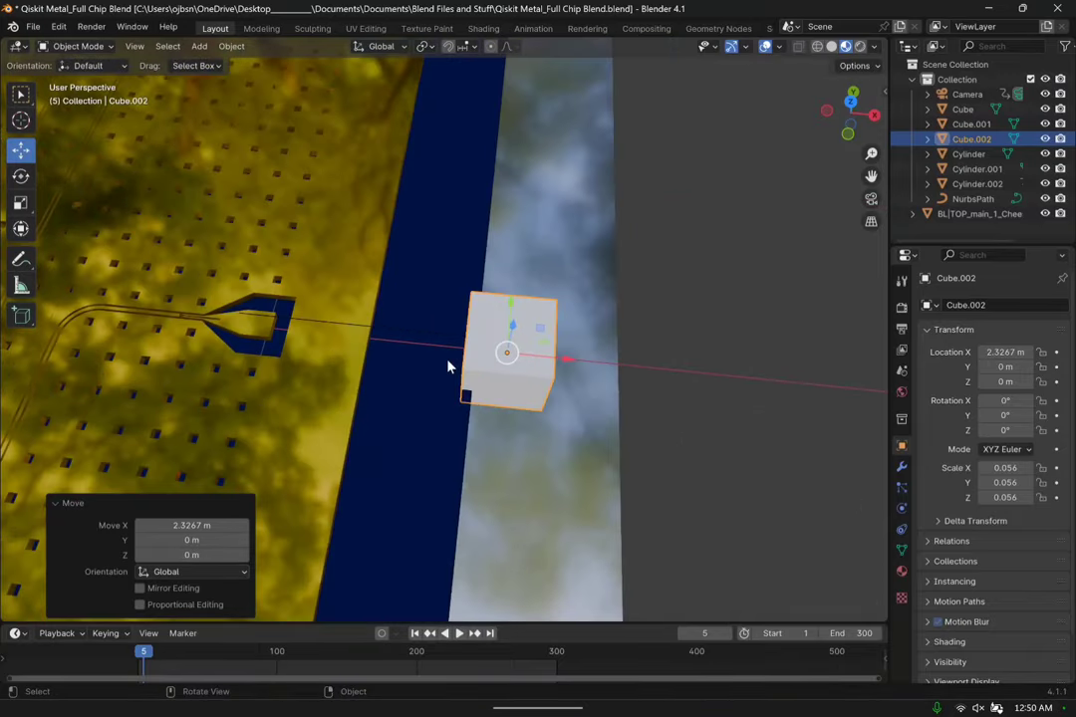
middle_drag(447, 366, 531, 372)
mouse_move(423, 379)
middle_down()
mouse_move(425, 358)
mouse_move(419, 371)
middle_up()
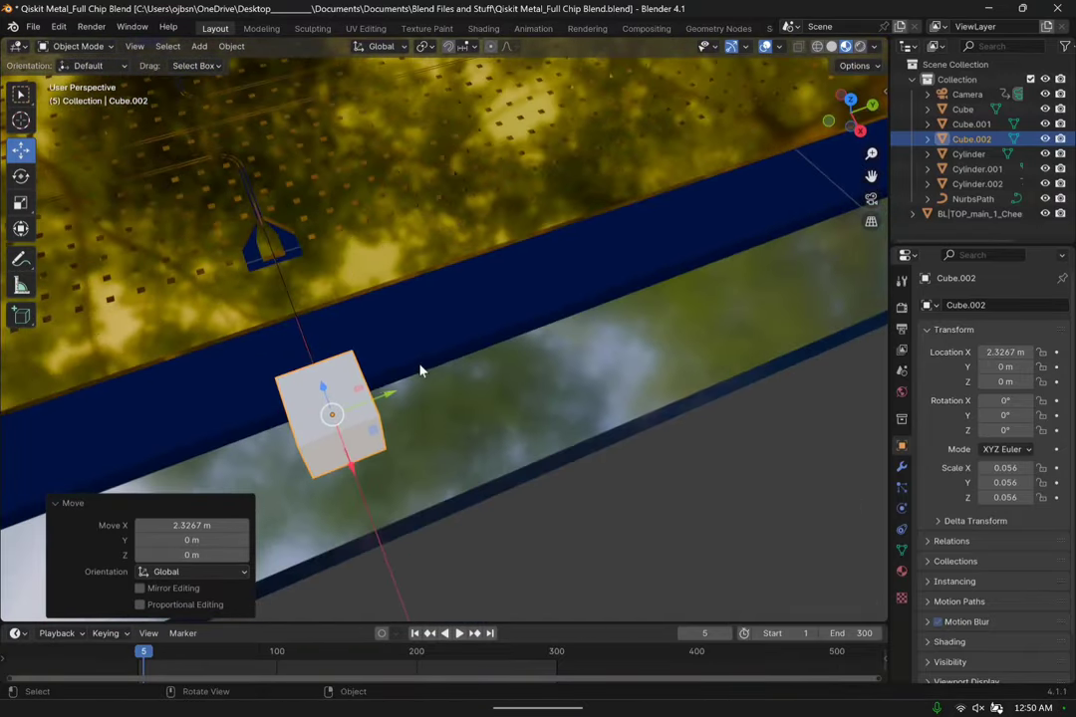
middle_drag(468, 346, 497, 358)
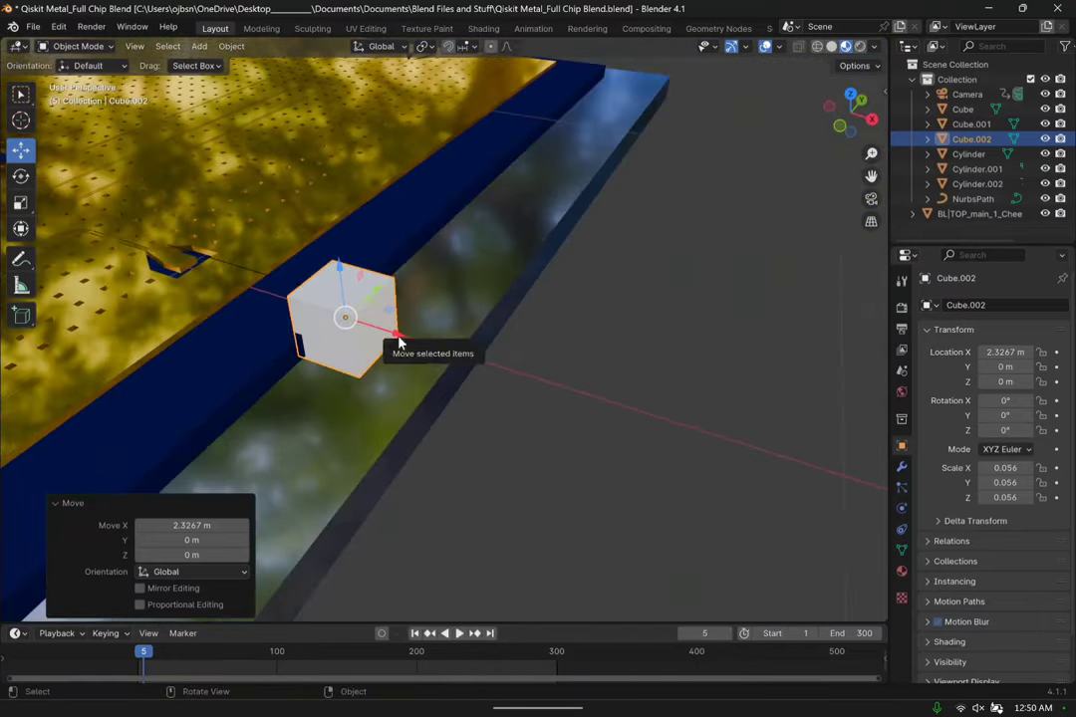
drag(399, 339, 415, 344)
middle_drag(563, 286, 517, 360)
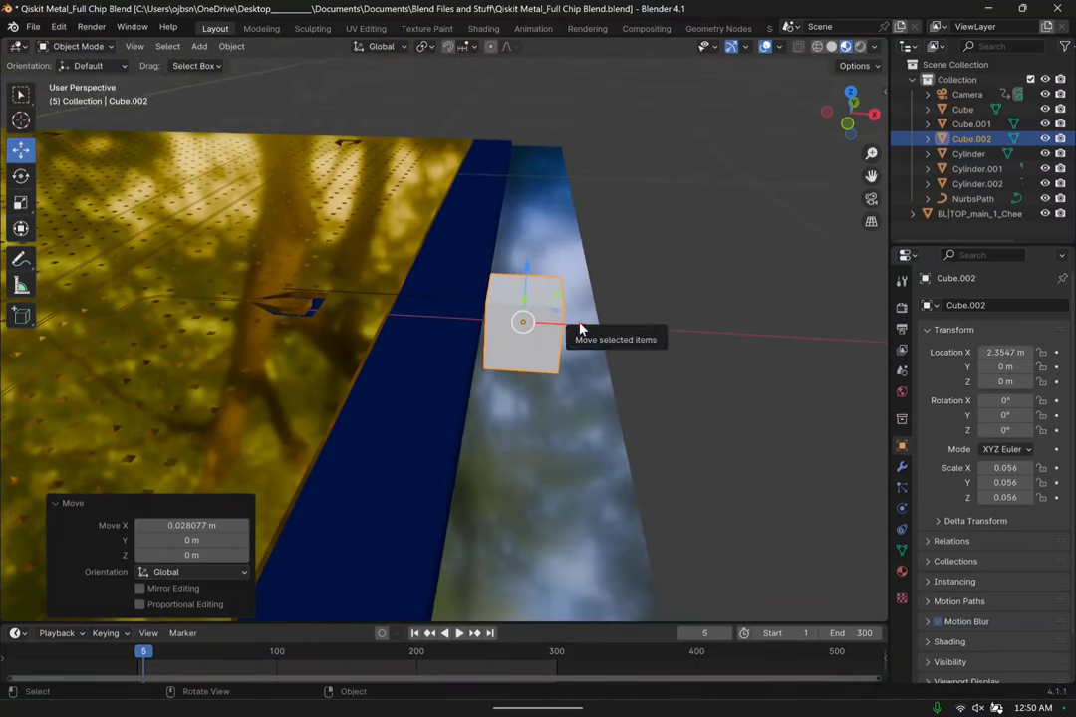
drag(514, 327, 506, 322)
In Edit Mode face select, lower the cube's top face to flatten it into a low pad.
click(87, 47)
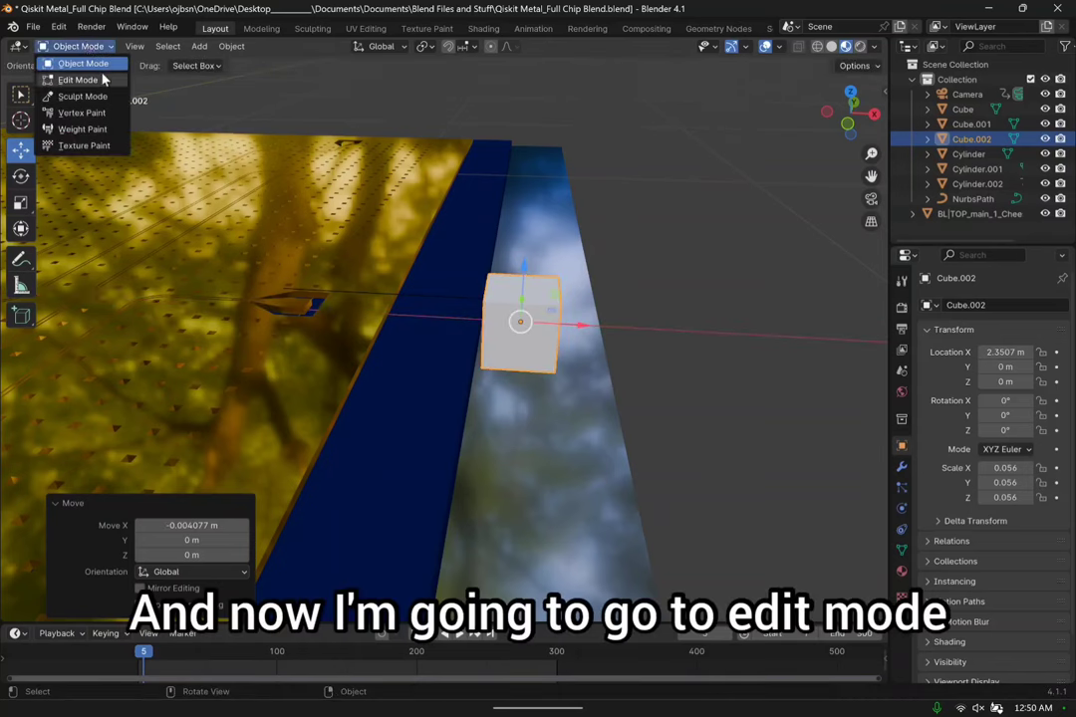
click(89, 64)
key(3)
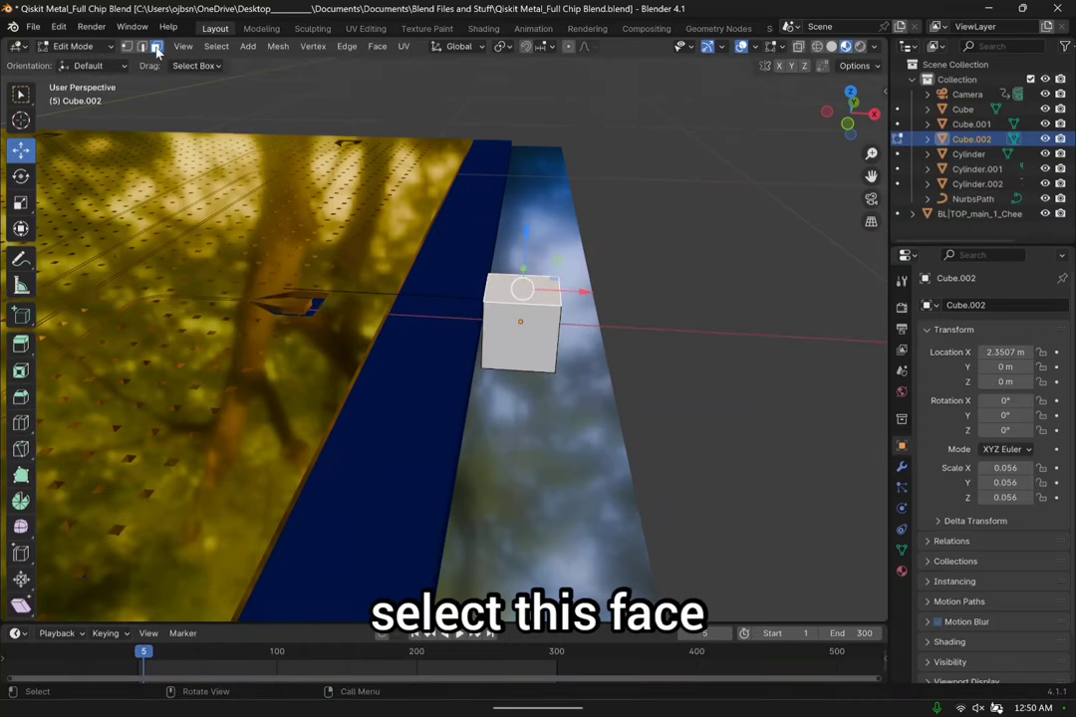
drag(525, 231, 524, 277)
middle_drag(525, 277, 558, 266)
scroll(594, 268, down, 5)
scroll(593, 262, up, 8)
ctrl+scroll(557, 257, up, 3)
drag(580, 259, 577, 304)
middle_drag(576, 304, 728, 367)
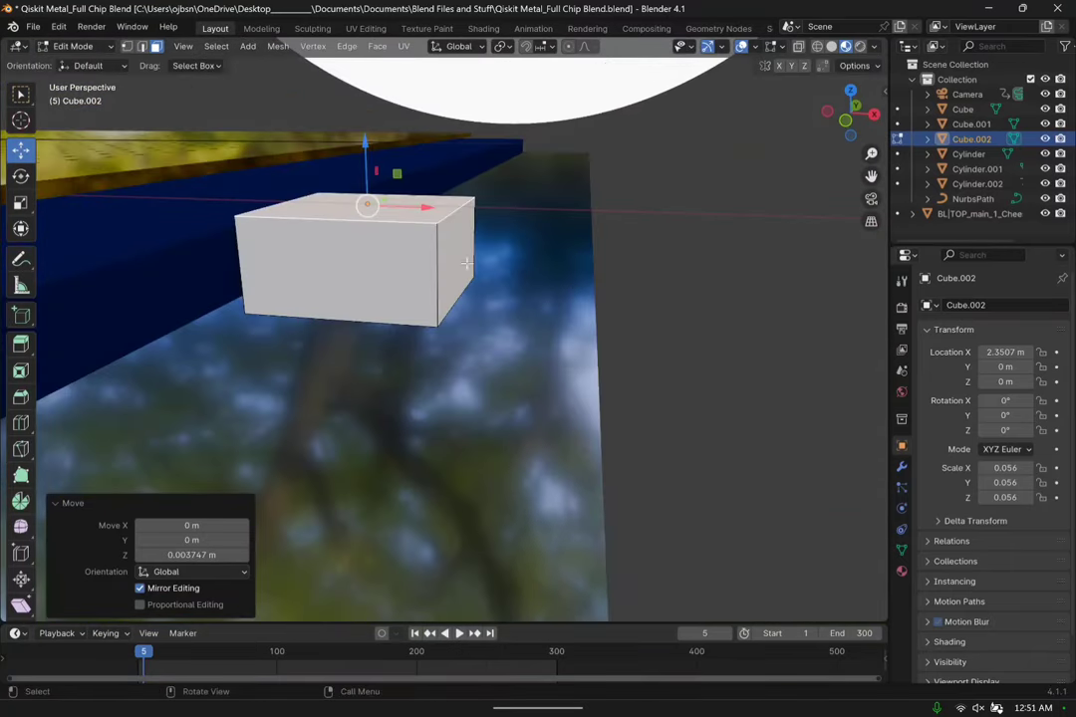
Stretch the pad's face about 0.07 m along X, then return to Object Mode.
key(g)
key(x)
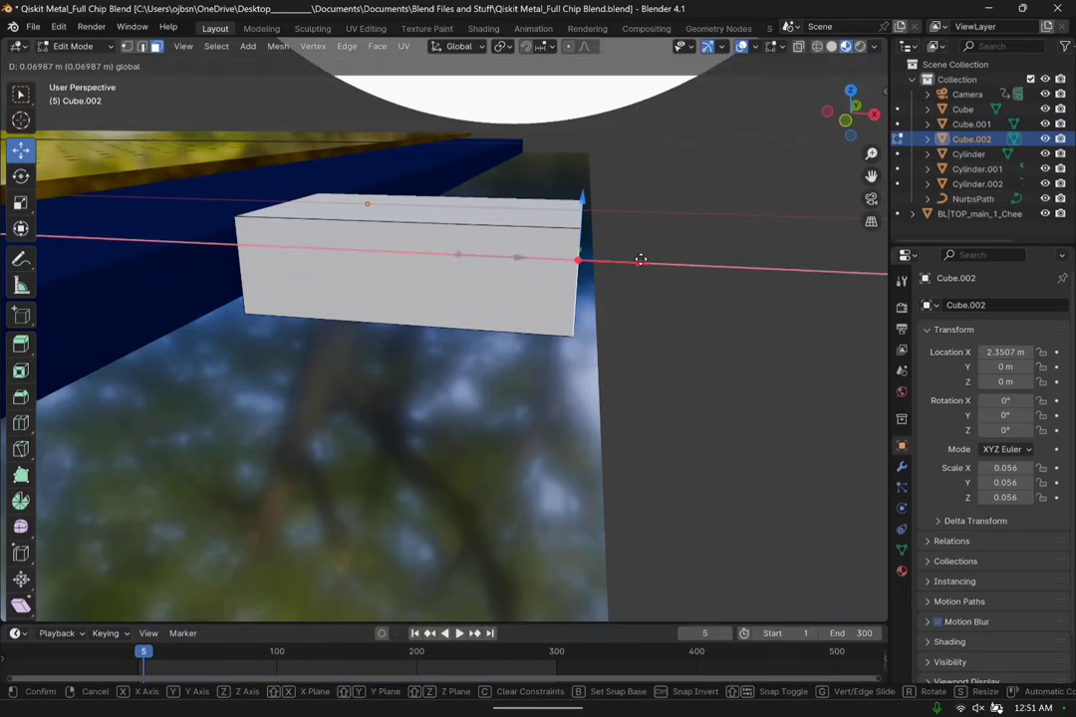
click(642, 261)
middle_drag(660, 334, 608, 247)
scroll(608, 247, up, 8)
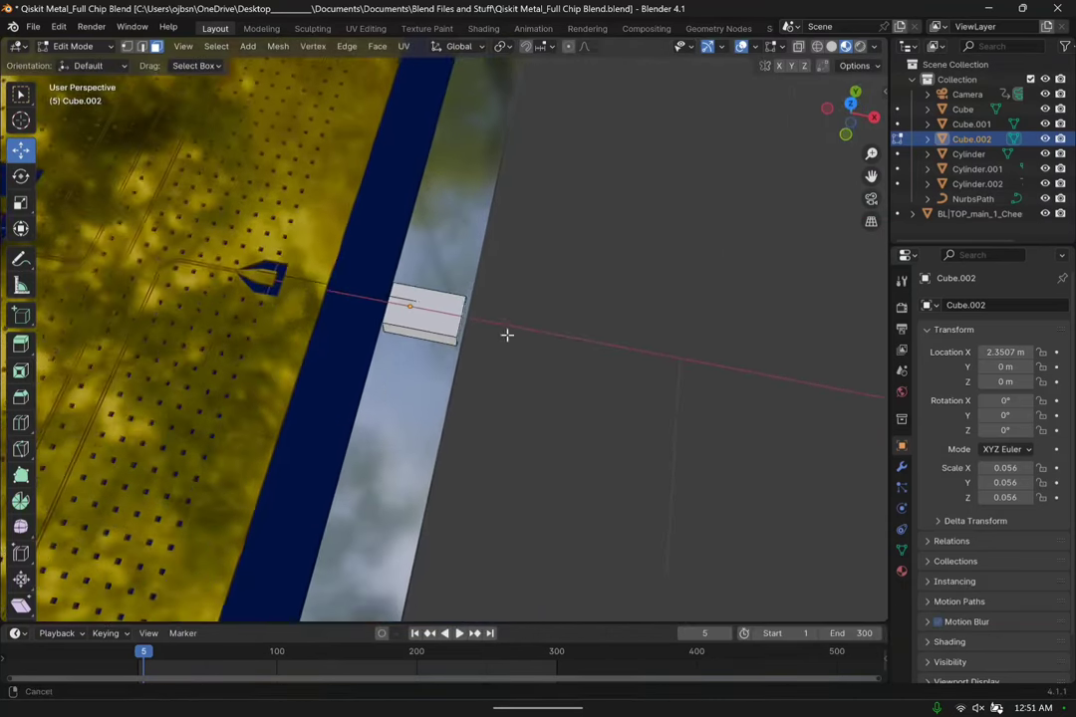
scroll(398, 319, up, 3)
middle_drag(418, 335, 461, 336)
scroll(458, 336, down, 8)
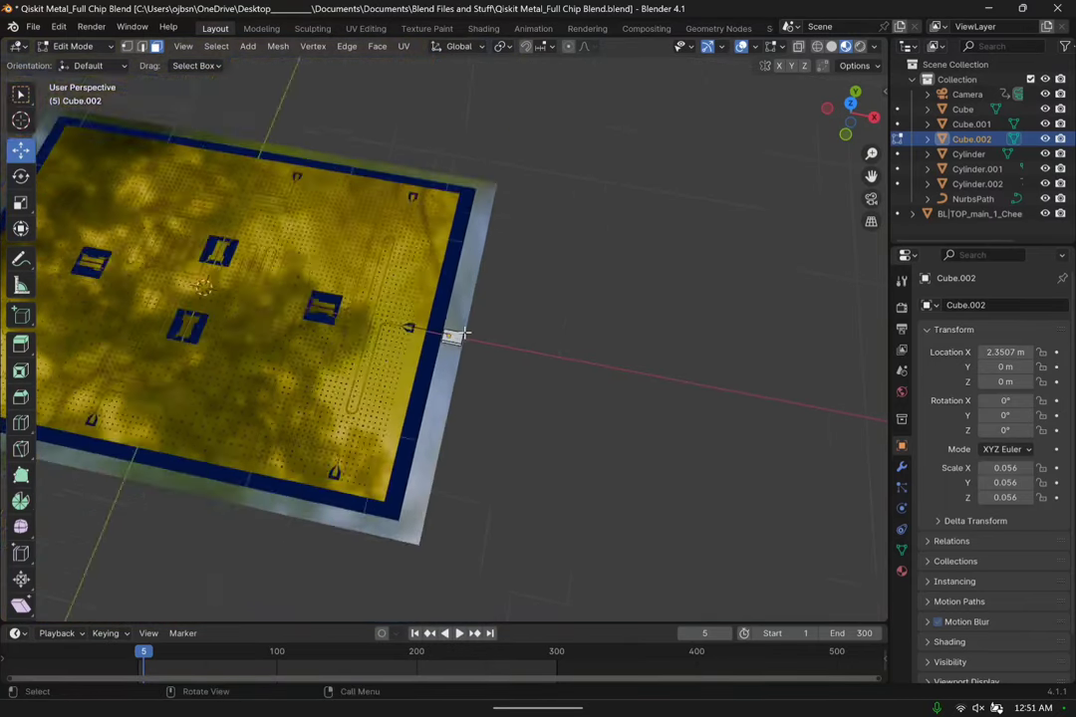
scroll(460, 335, up, 8)
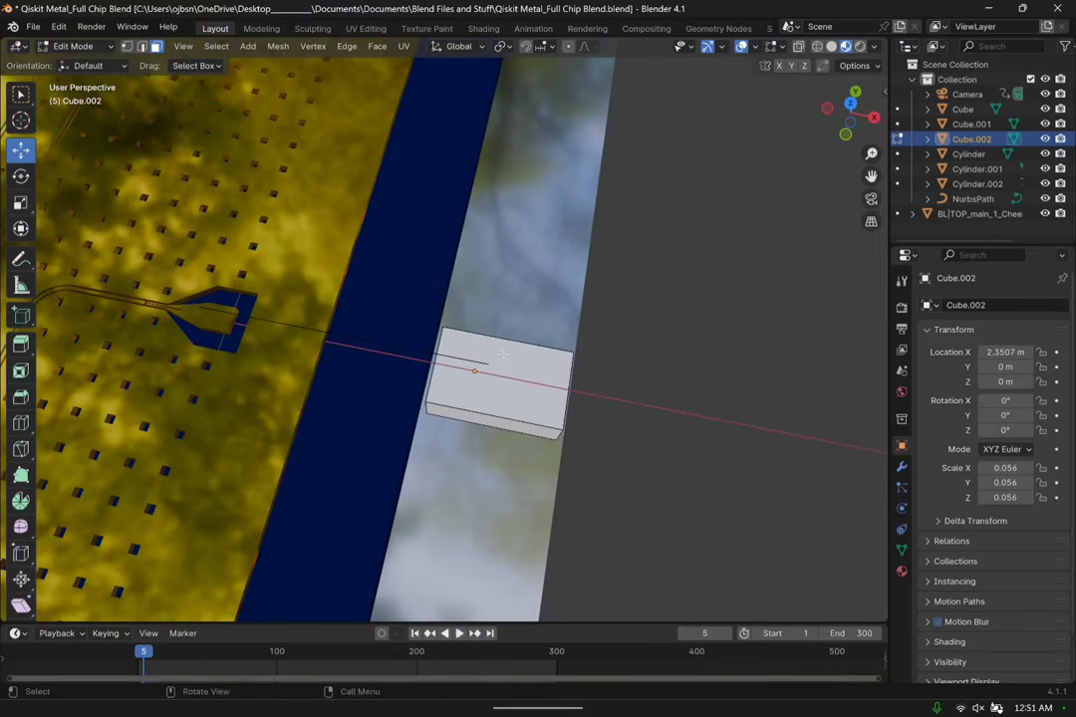
click(87, 45)
click(62, 61)
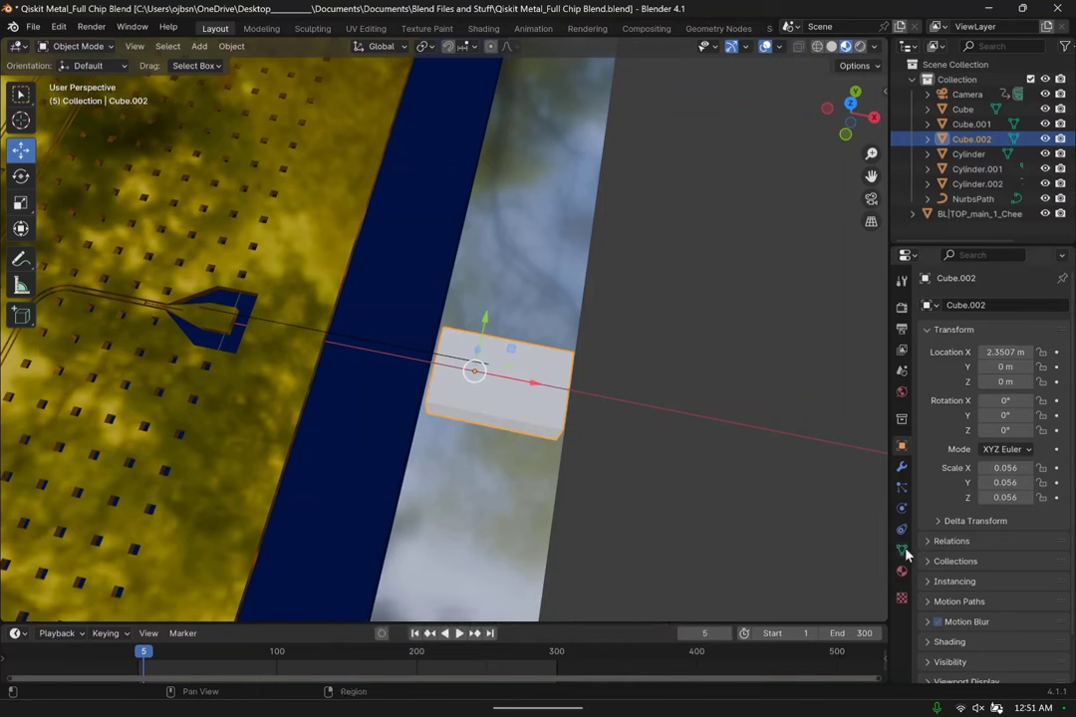
Add a 0.1 m Bevel modifier to the pad.
click(902, 466)
click(1008, 306)
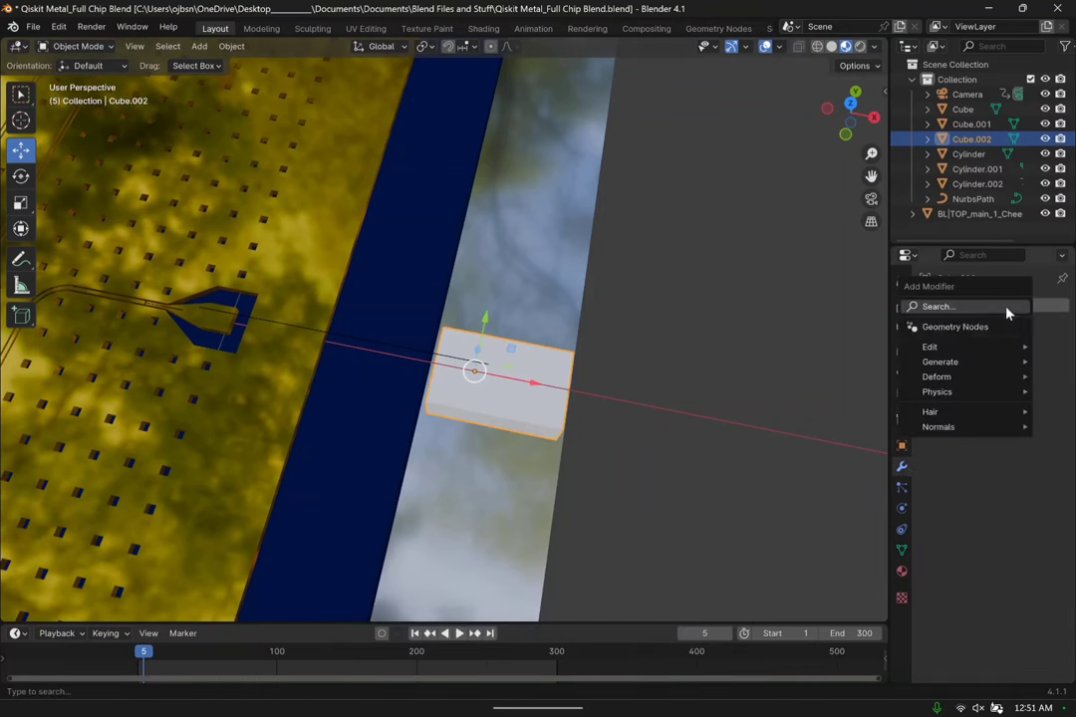
click(982, 306)
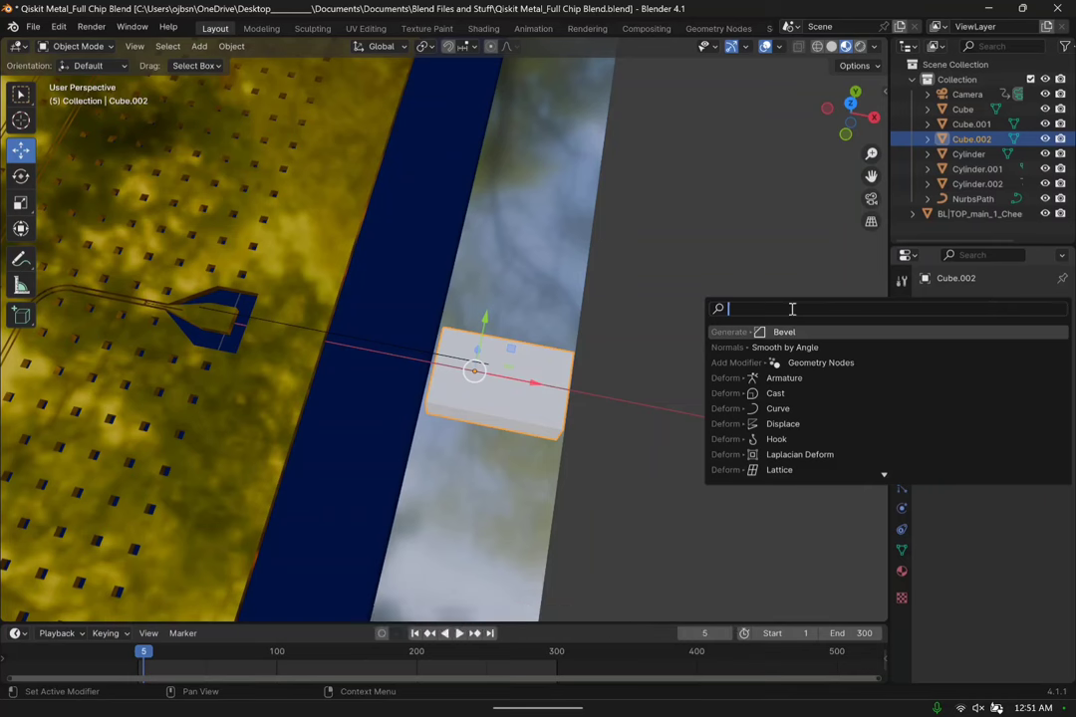
text(bev)
click(803, 336)
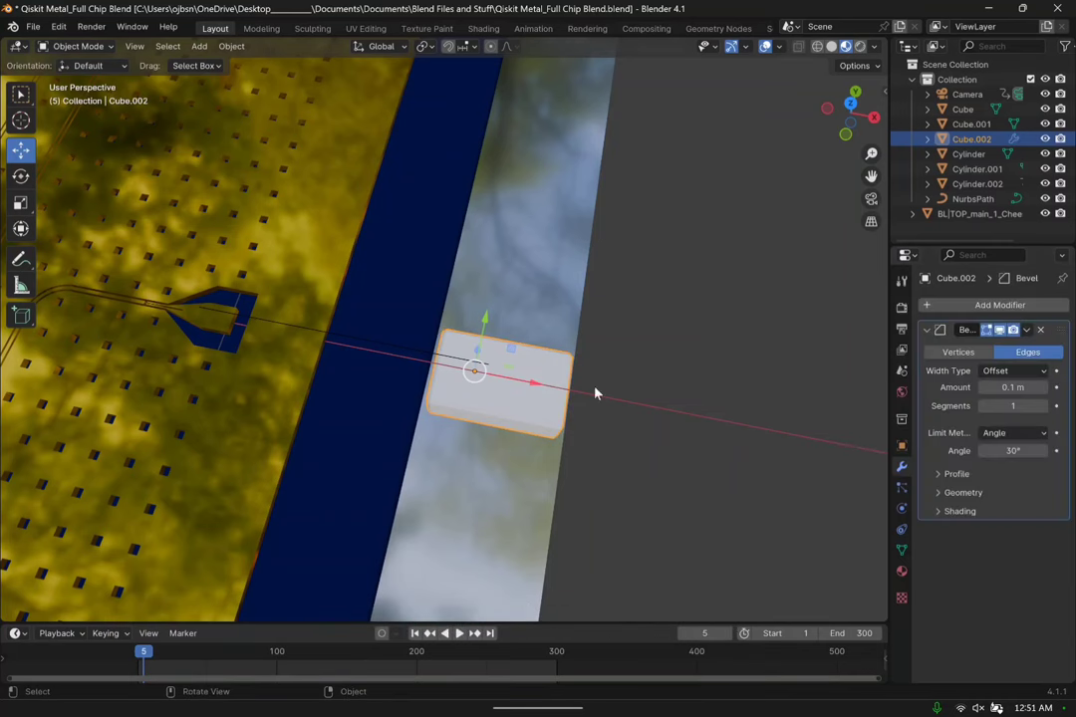
Add an Array modifier with Count 3 and relative offset X 0, Y 1.3.
click(1000, 305)
click(896, 309)
text(ar)
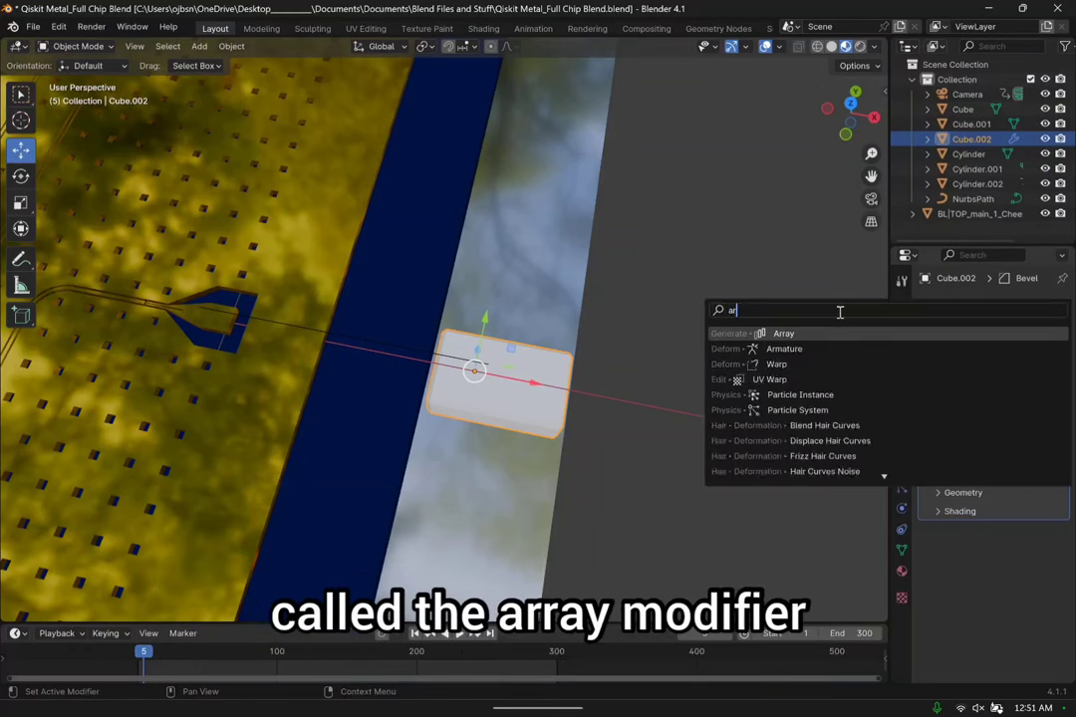
text(r)
key(Return)
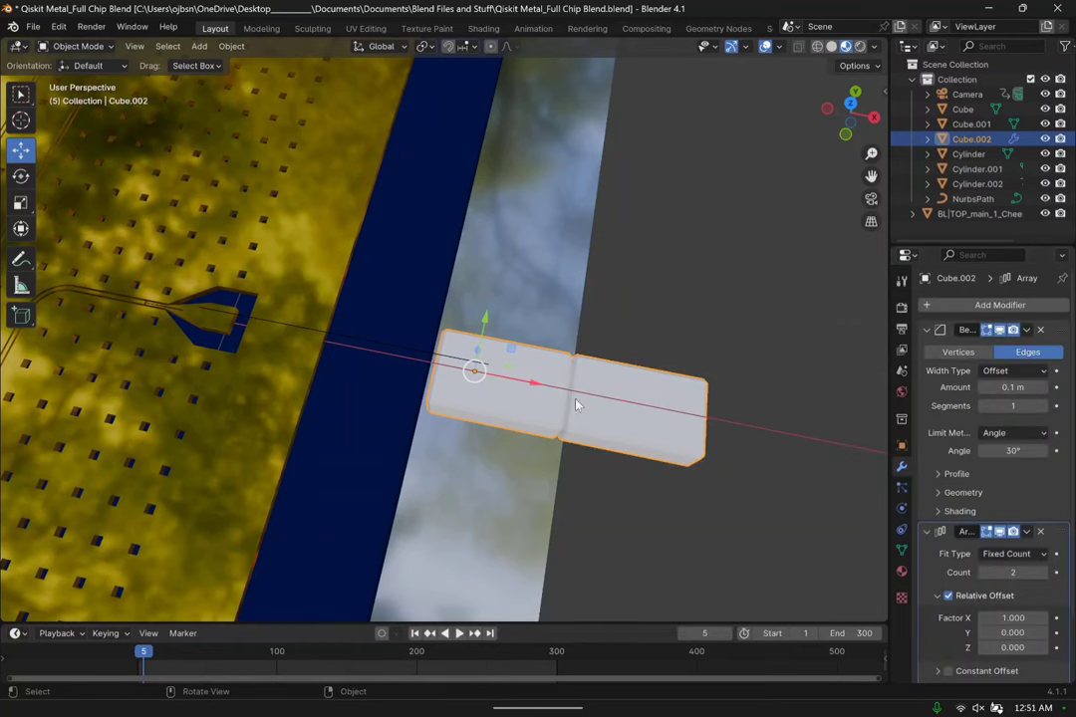
click(1044, 573)
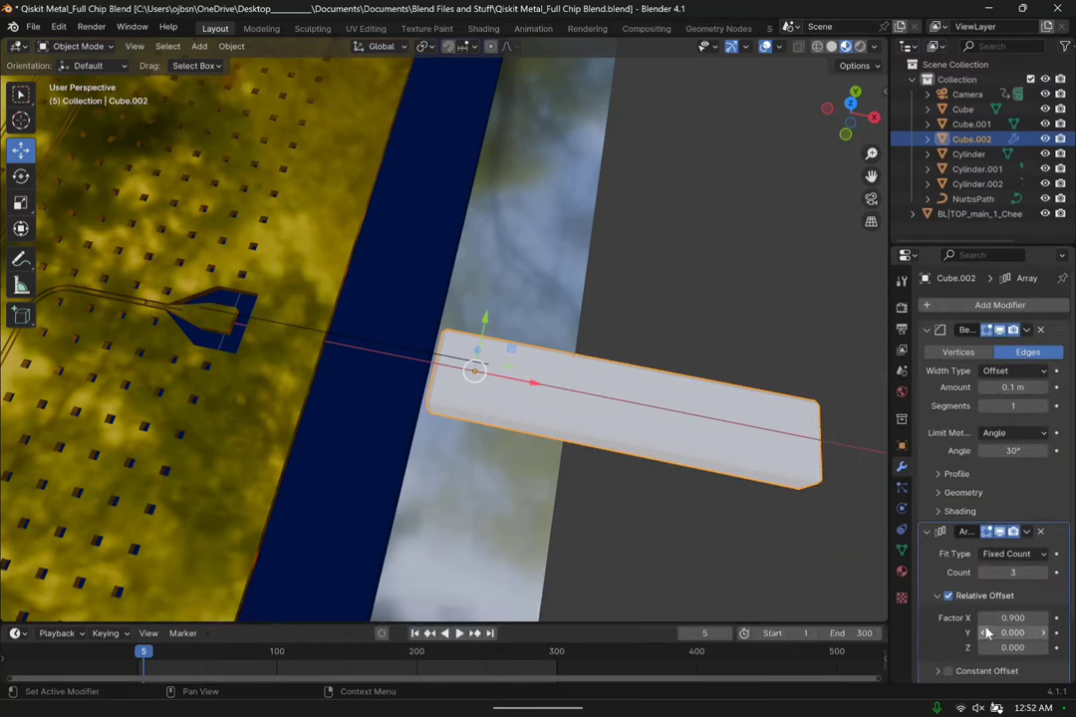
drag(987, 620, 936, 620)
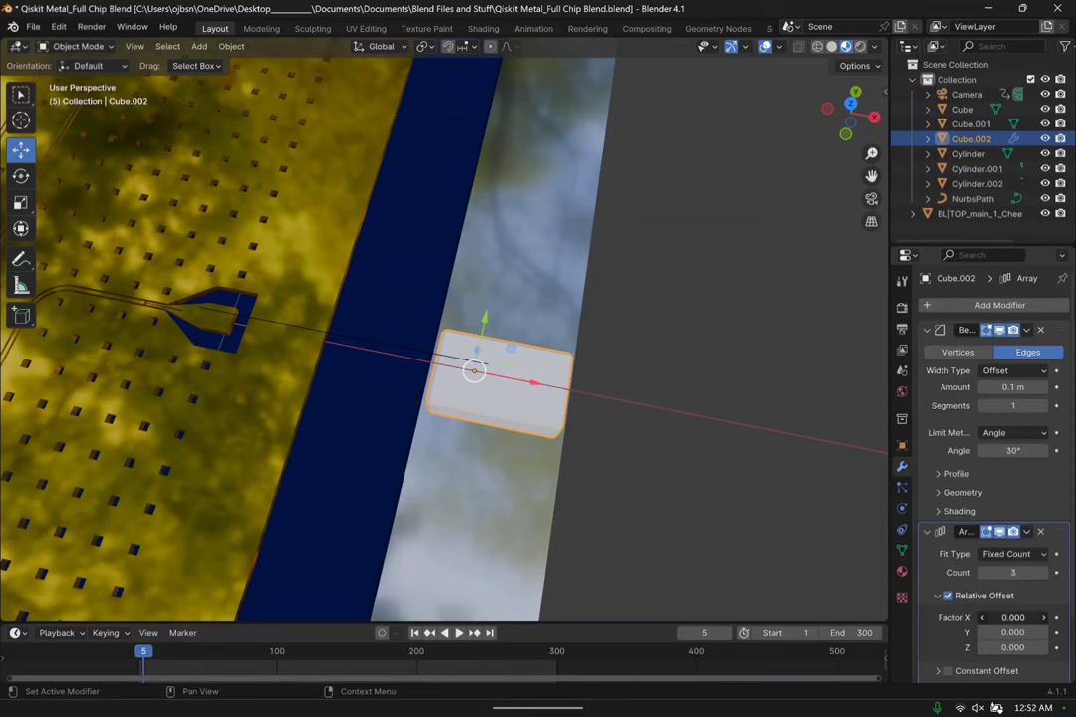
double_click(1018, 620)
text(0)
key(Return)
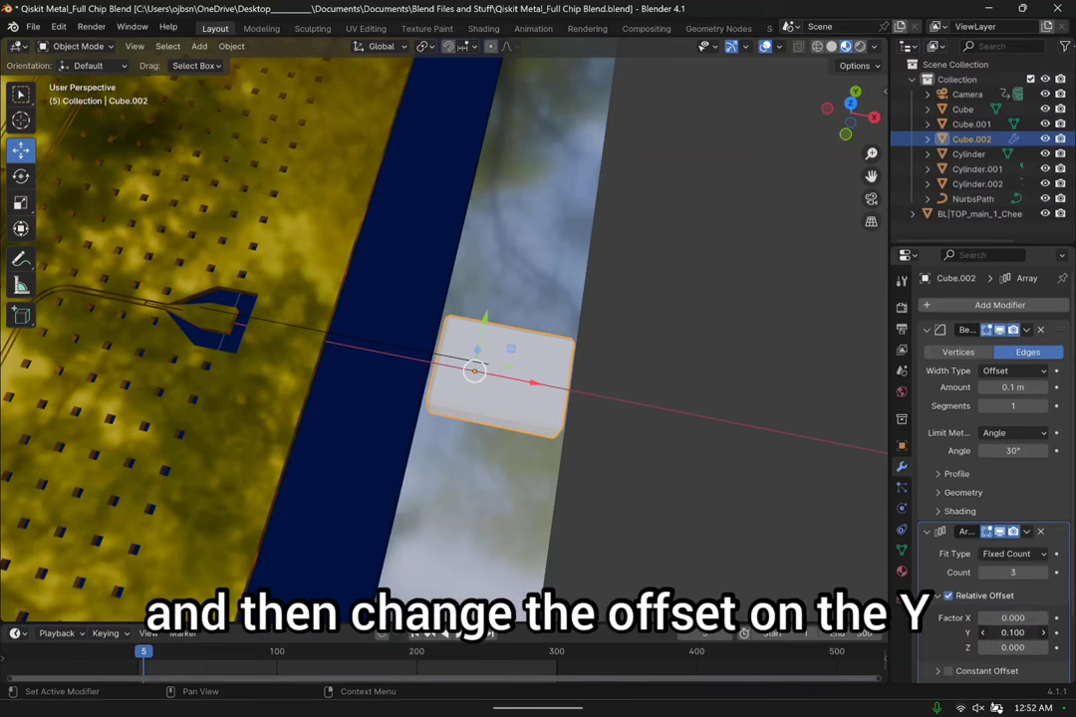
drag(1018, 633, 1046, 633)
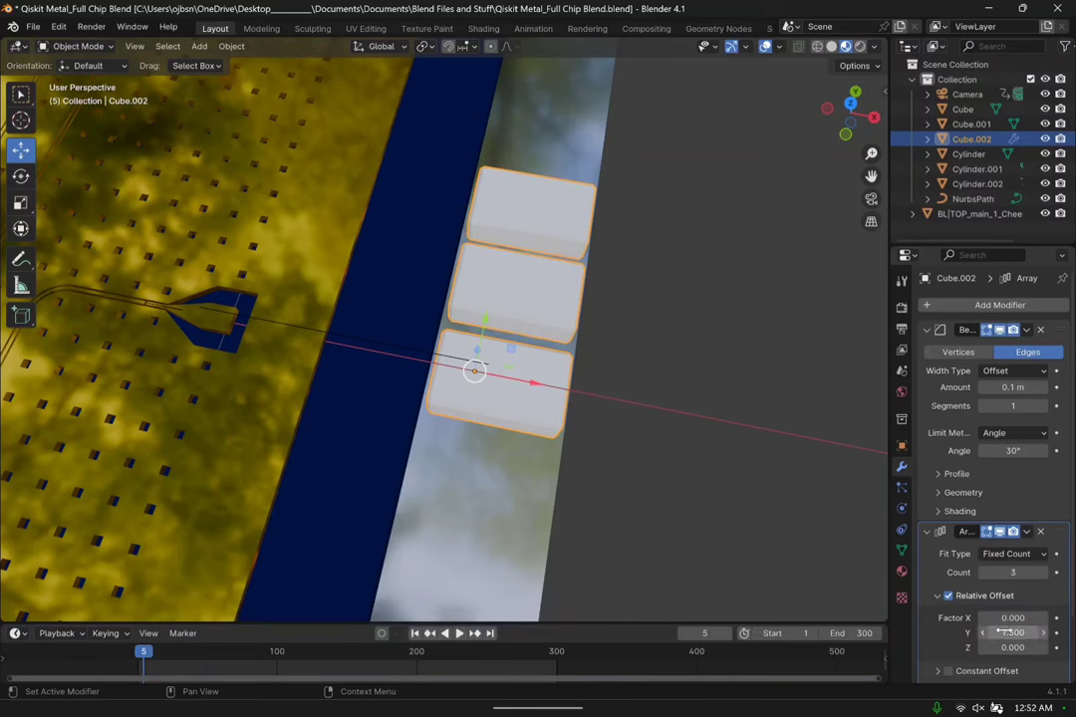
Shift the pad row -0.1446 m along Y to centre it on the edge.
middle_drag(697, 418, 463, 321)
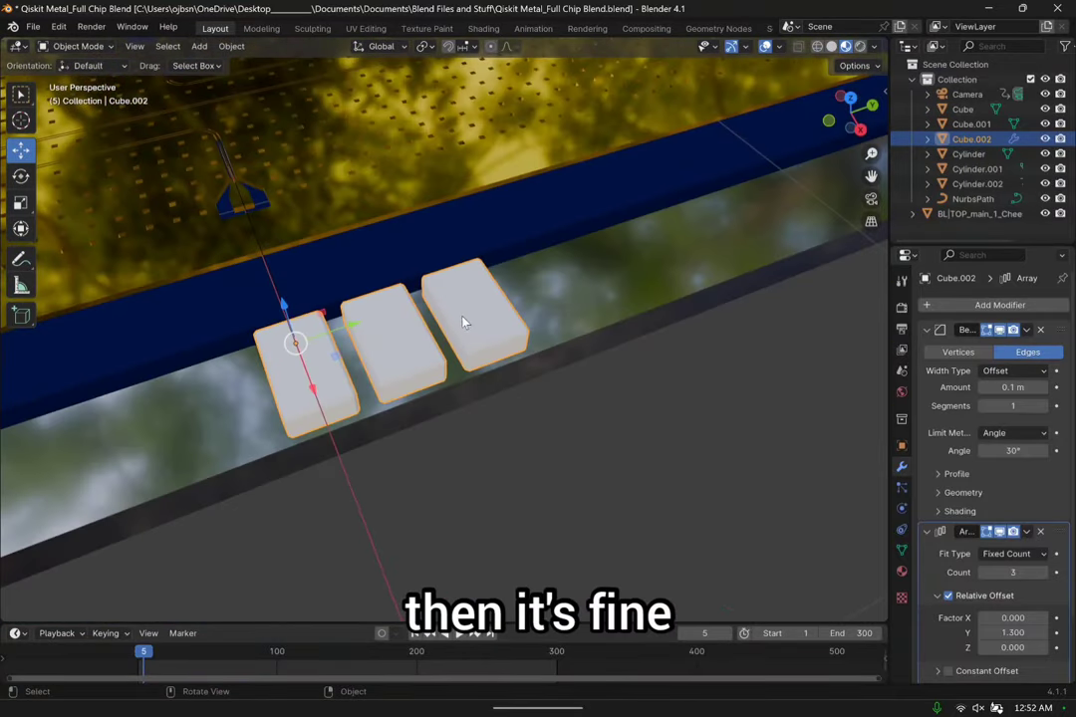
drag(349, 319, 241, 360)
middle_drag(299, 368, 413, 407)
Copy and paste the pad row and move the copy to the opposite chip edge.
scroll(472, 400, down, 5)
key(ctrl+c)
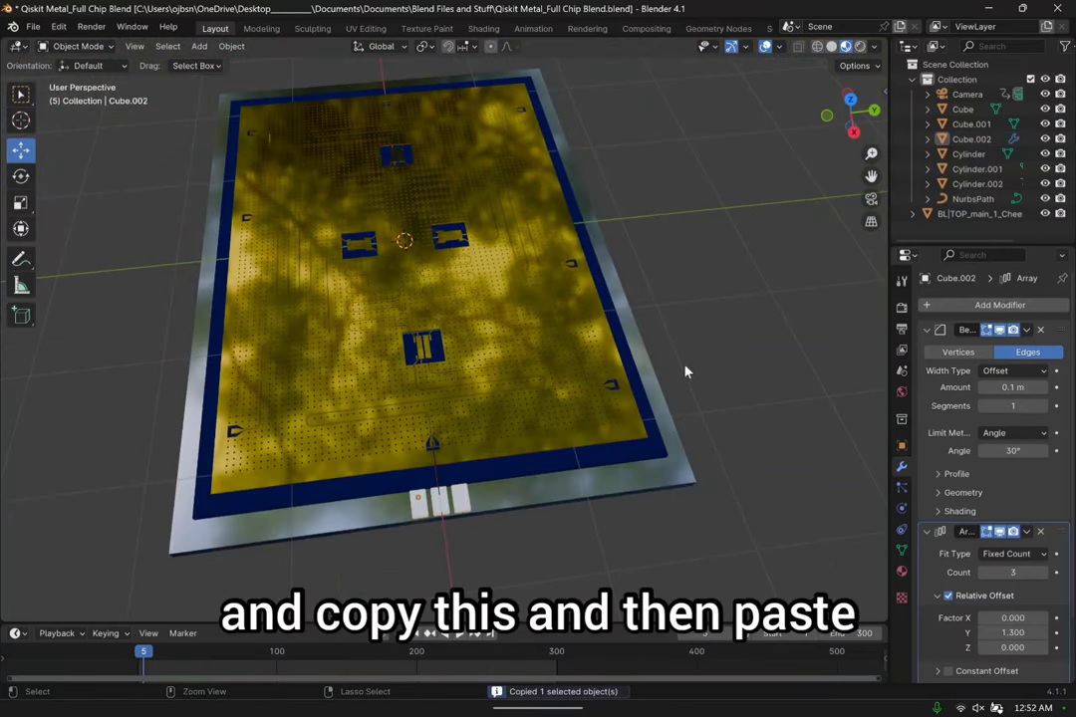
key(ctrl+v)
drag(428, 554, 364, 141)
scroll(350, 122, up, 3)
middle_drag(350, 122, 496, 221)
scroll(457, 269, up, 4)
scroll(480, 329, down, 6)
click(642, 235)
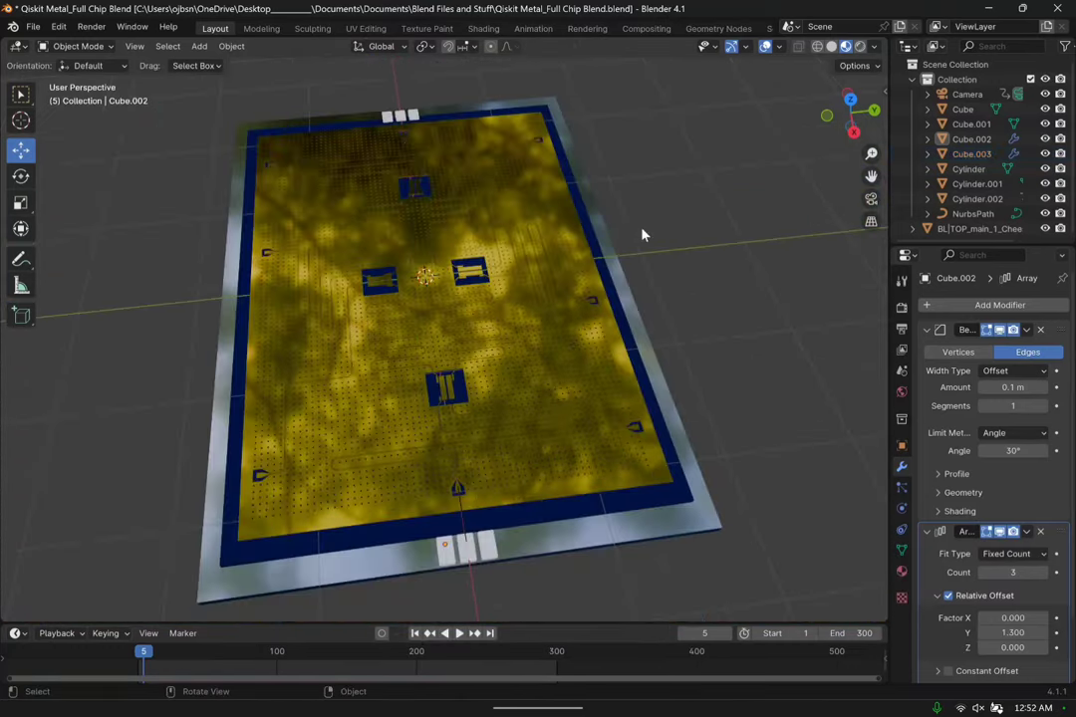
Paste another pad row copy near a side edge and rotate it 90° about Z.
key(ctrl+v)
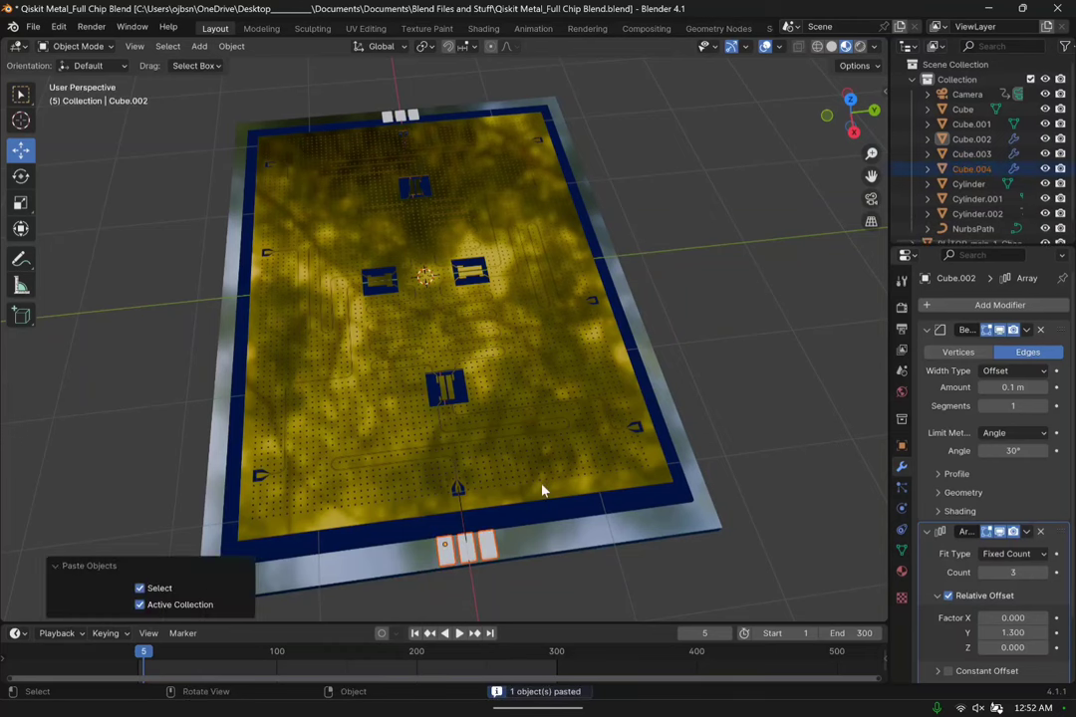
scroll(495, 458, down, 3)
middle_drag(495, 458, 324, 323)
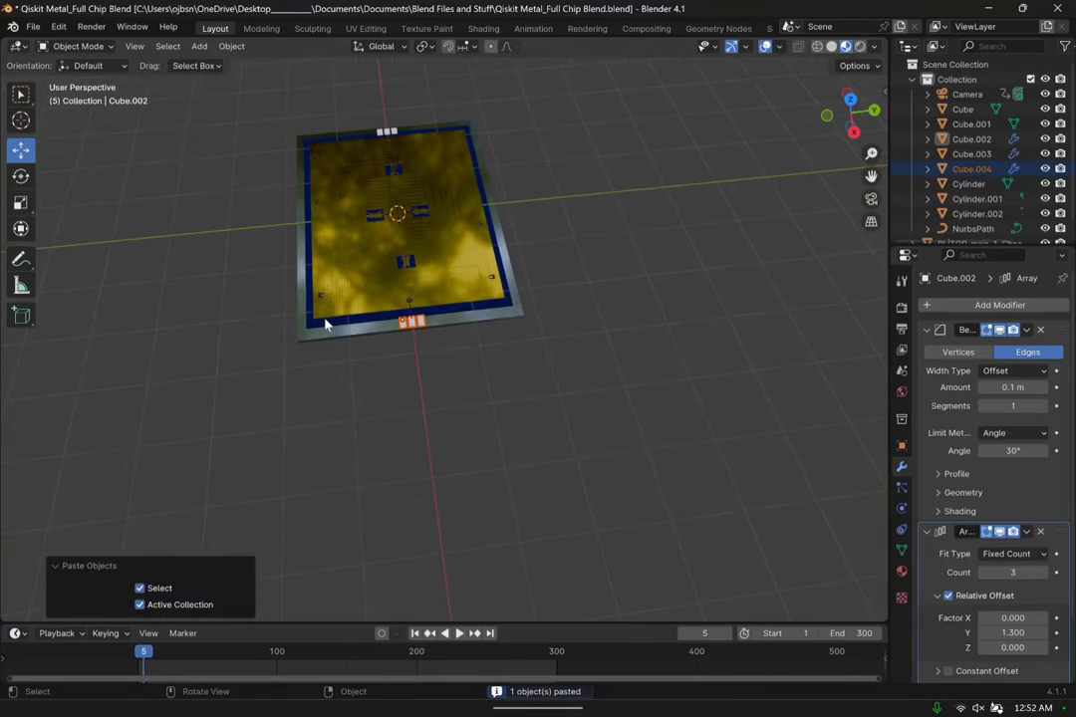
scroll(504, 349, up, 3)
middle_drag(504, 348, 548, 441)
drag(548, 441, 375, 406)
click(21, 176)
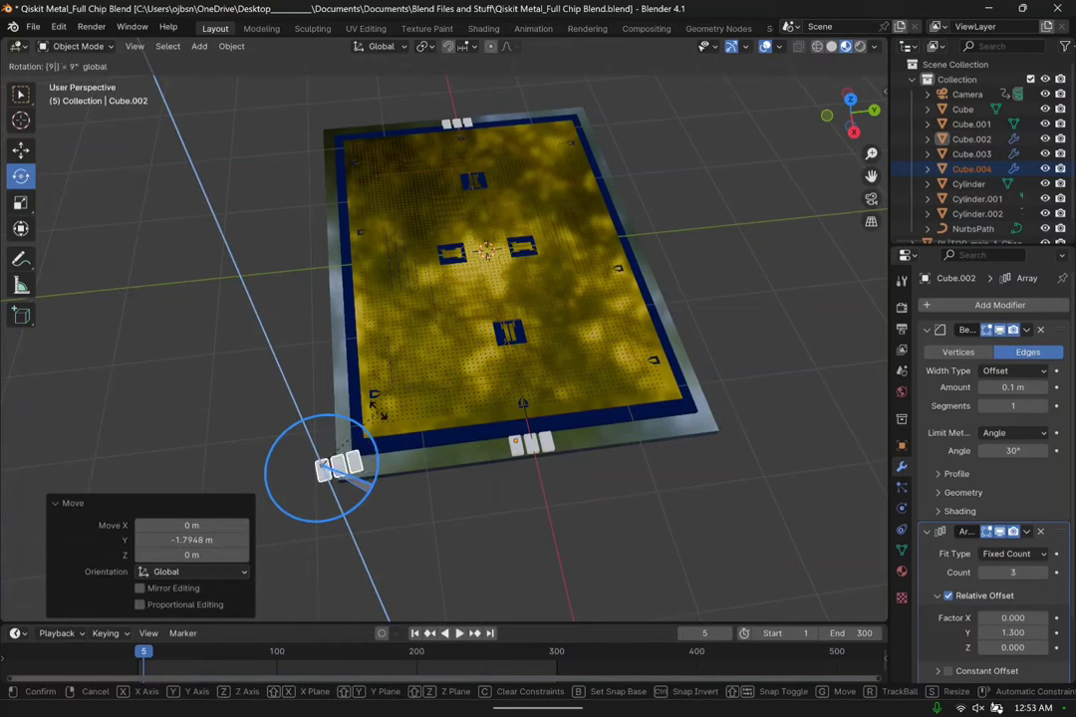
text(0)
key(Return)
key(shift+space)
Slide the rotated row Cube.004 into place beside the chip's border.
key(g)
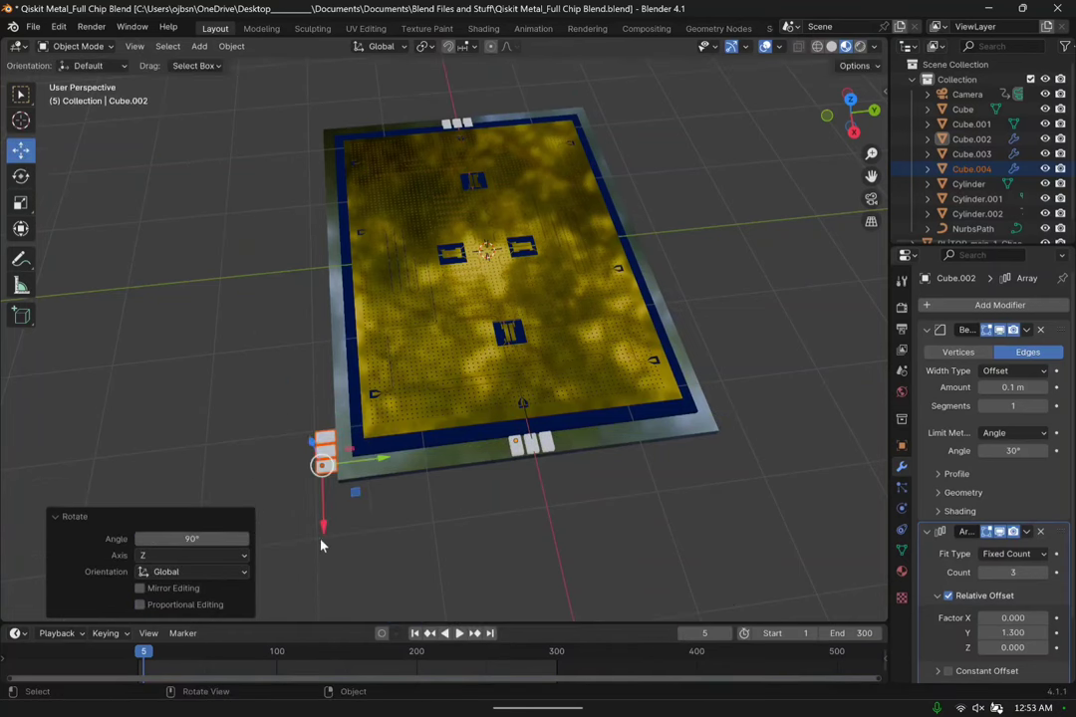
drag(321, 544, 322, 480)
drag(384, 404, 398, 401)
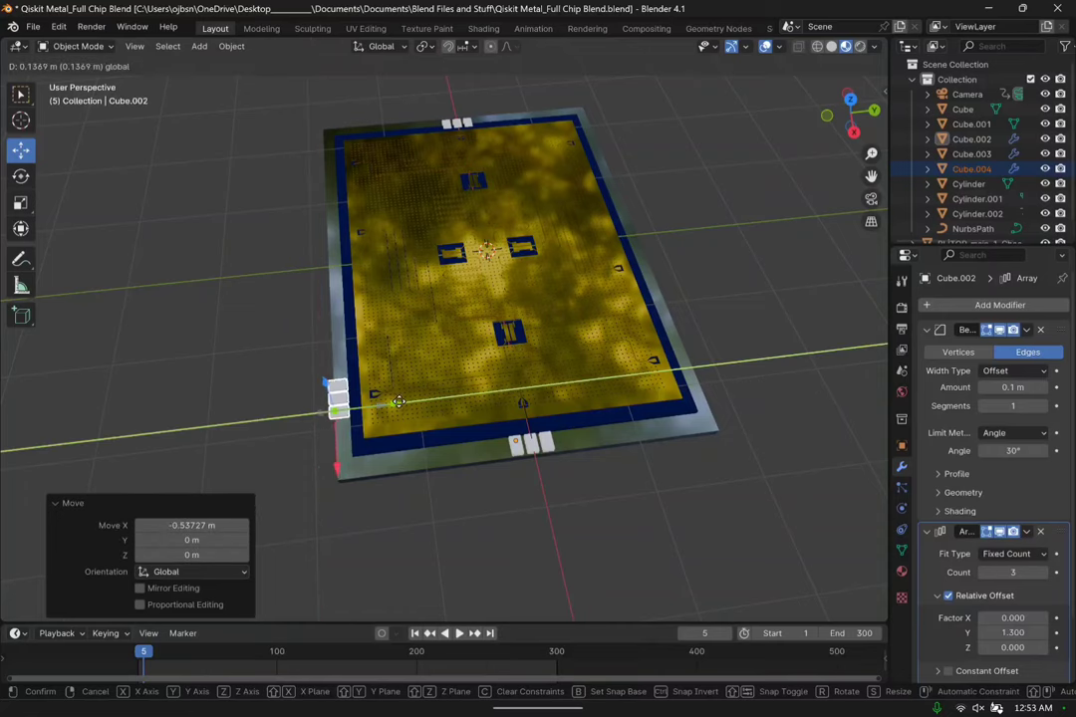
click(398, 401)
scroll(398, 401, up, 5)
middle_drag(361, 418, 544, 470)
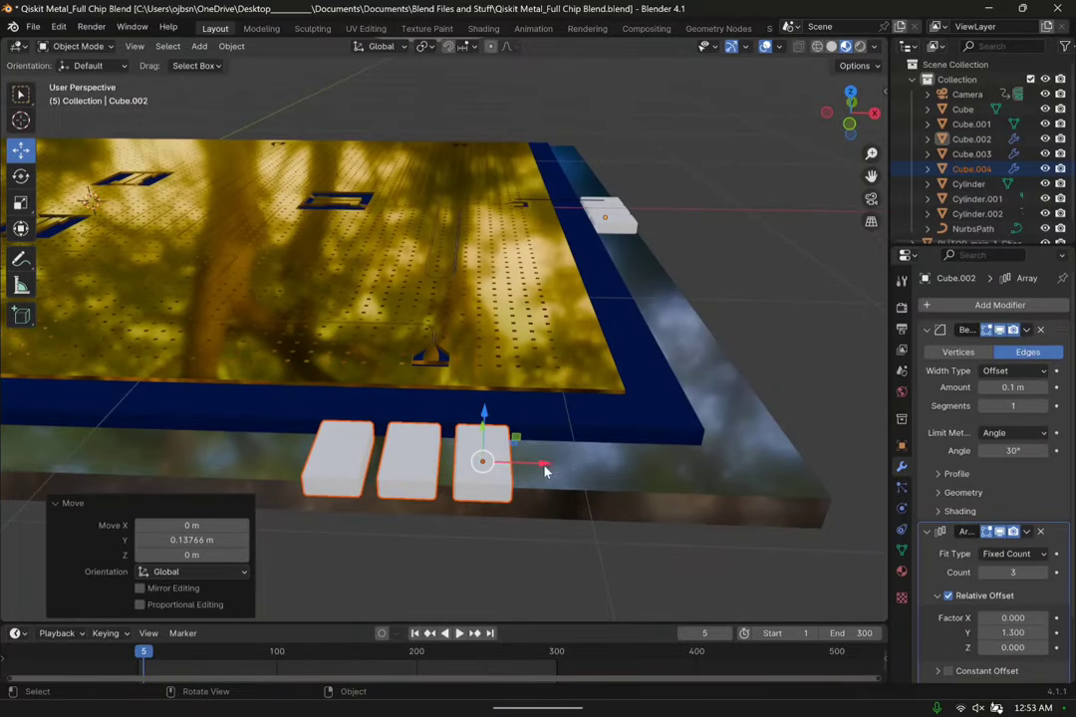
drag(544, 471, 557, 470)
middle_drag(557, 470, 578, 492)
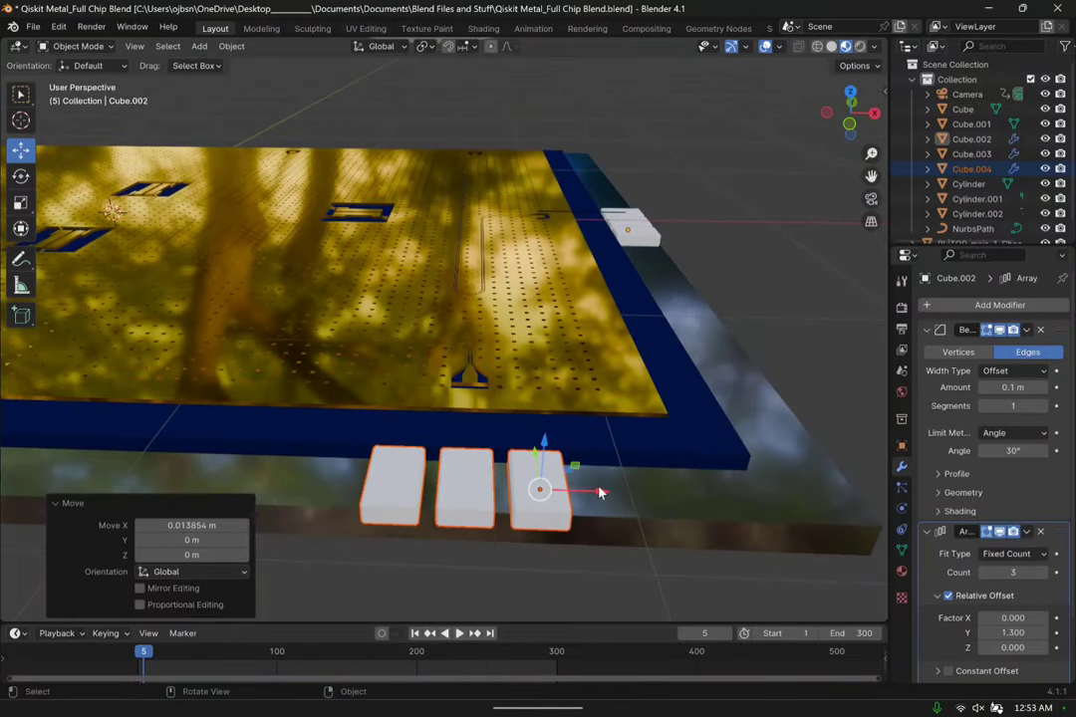
drag(599, 492, 597, 492)
Select the three pads and give them a new material with gold-orange base colour (H 0.093, S 1.0, V 0.8).
key(alt+a)
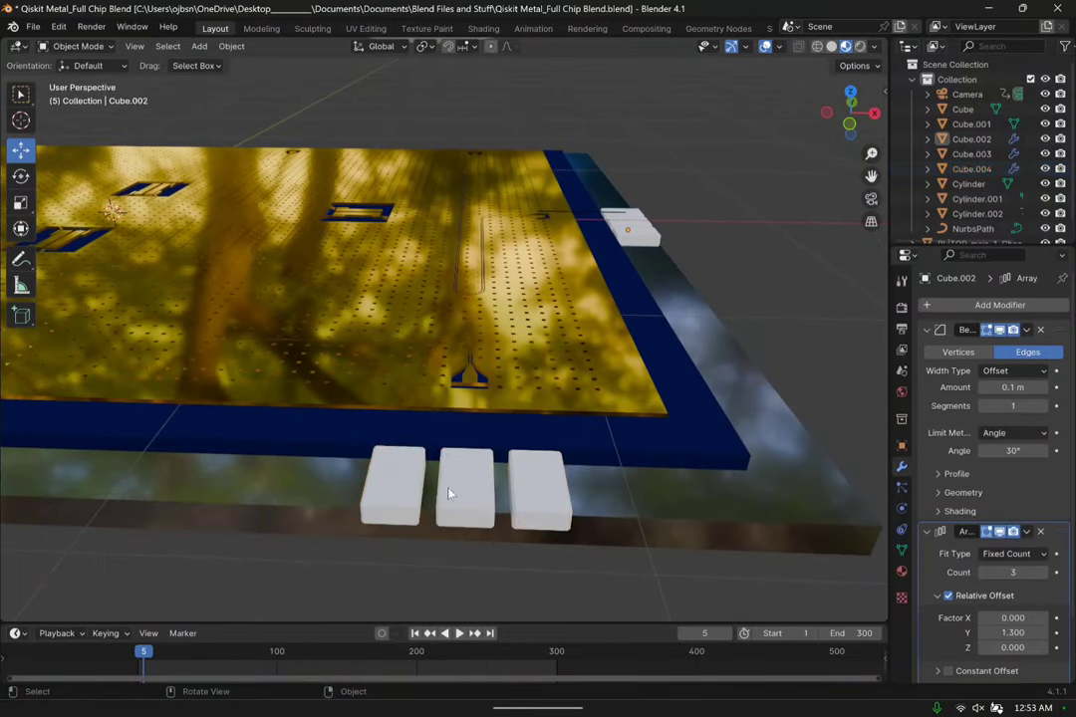
click(448, 493)
click(902, 571)
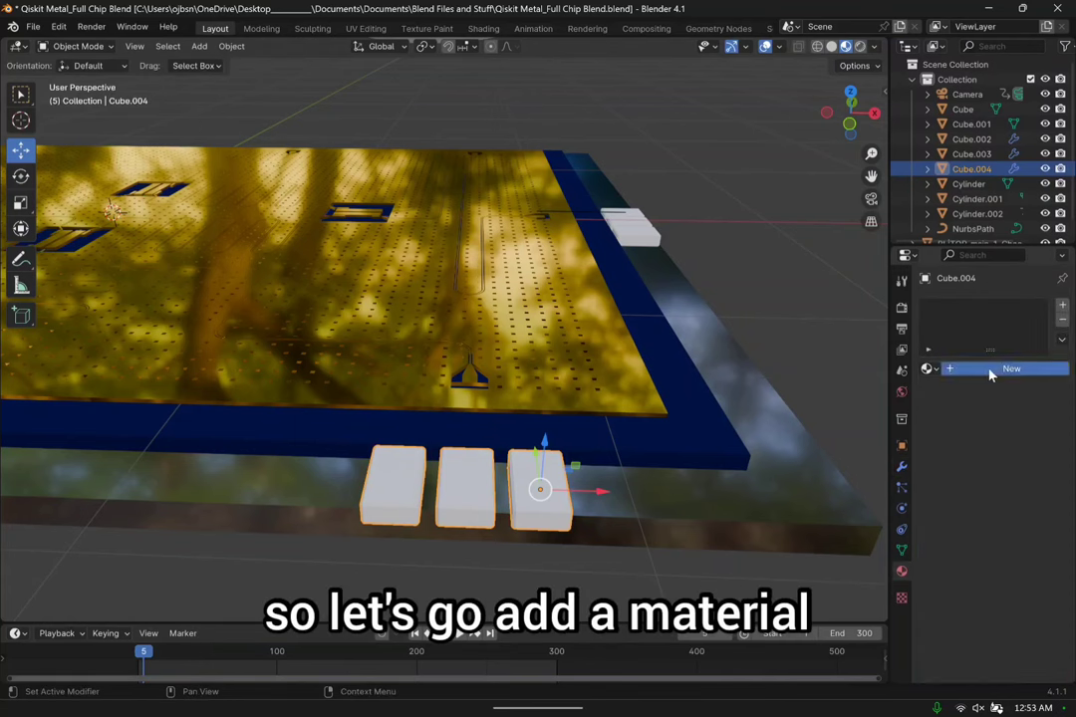
click(989, 369)
click(1018, 462)
click(910, 339)
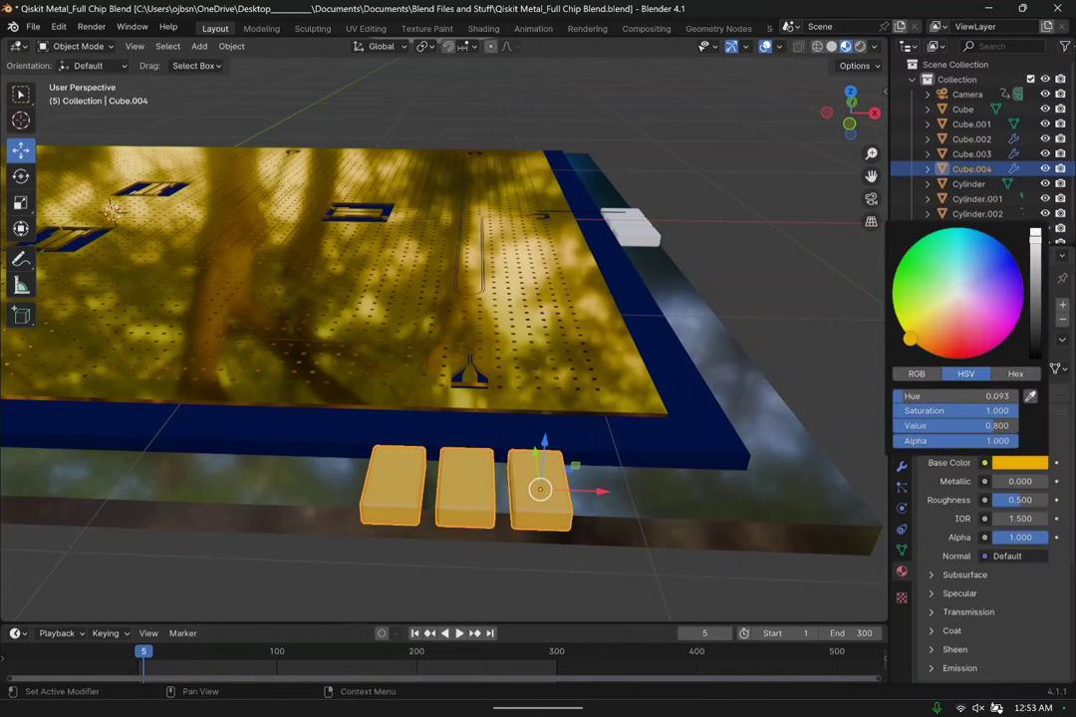
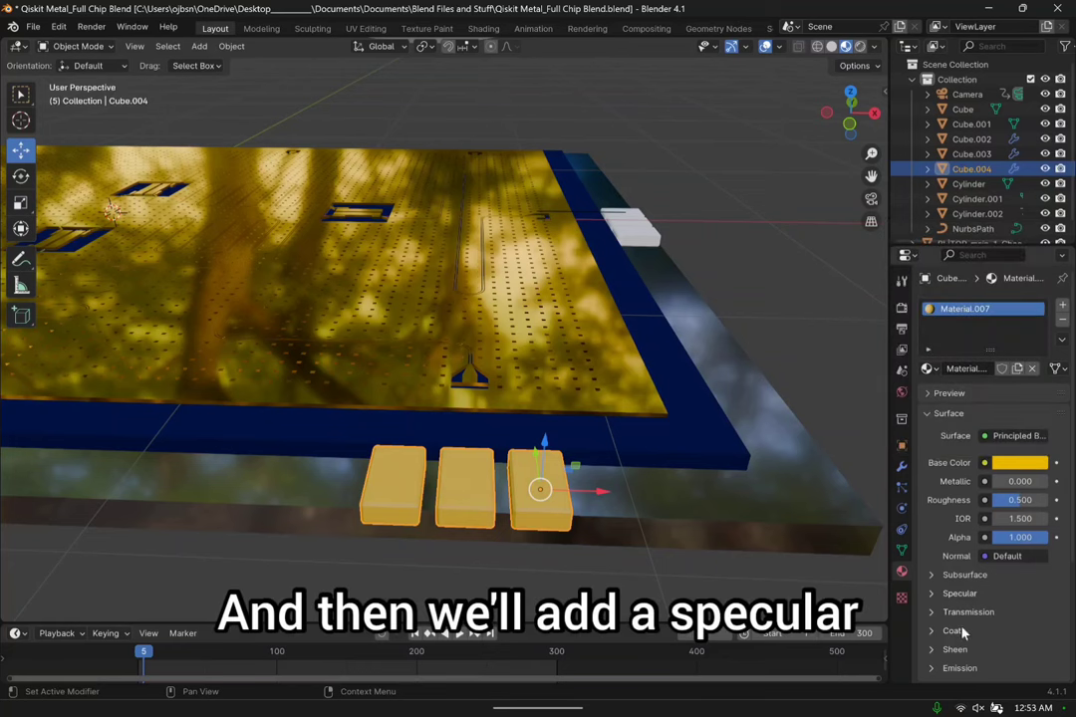
Set the gold pads' specular tint to bright yellow.
click(958, 593)
scroll(981, 538, down, 3)
click(1018, 526)
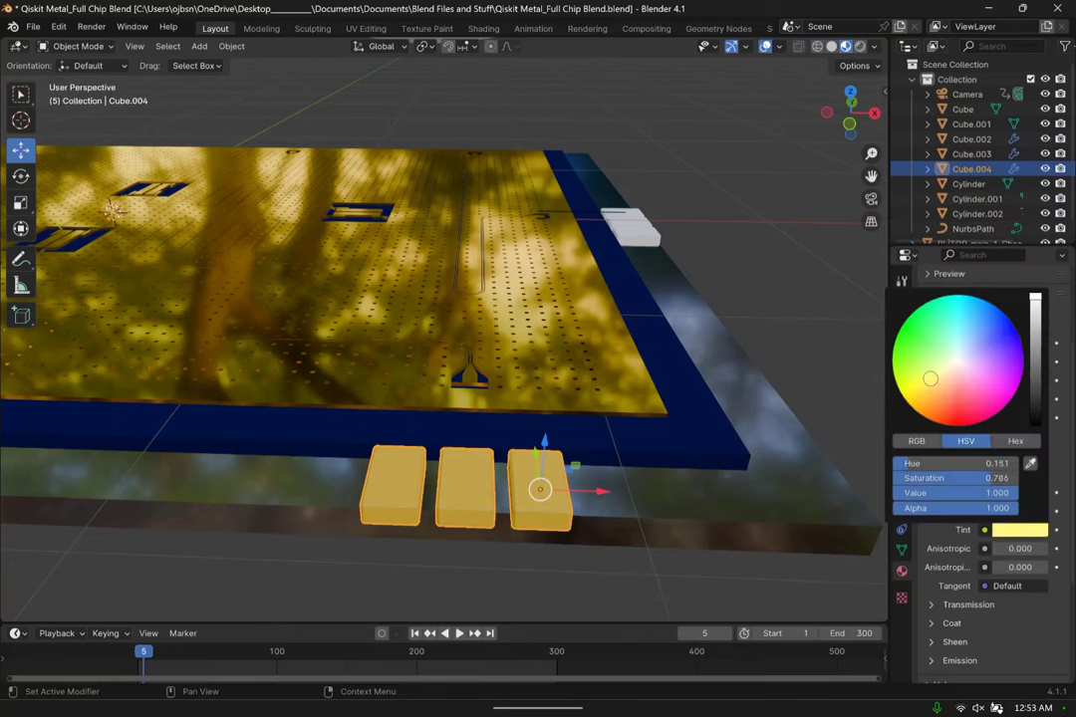
click(904, 400)
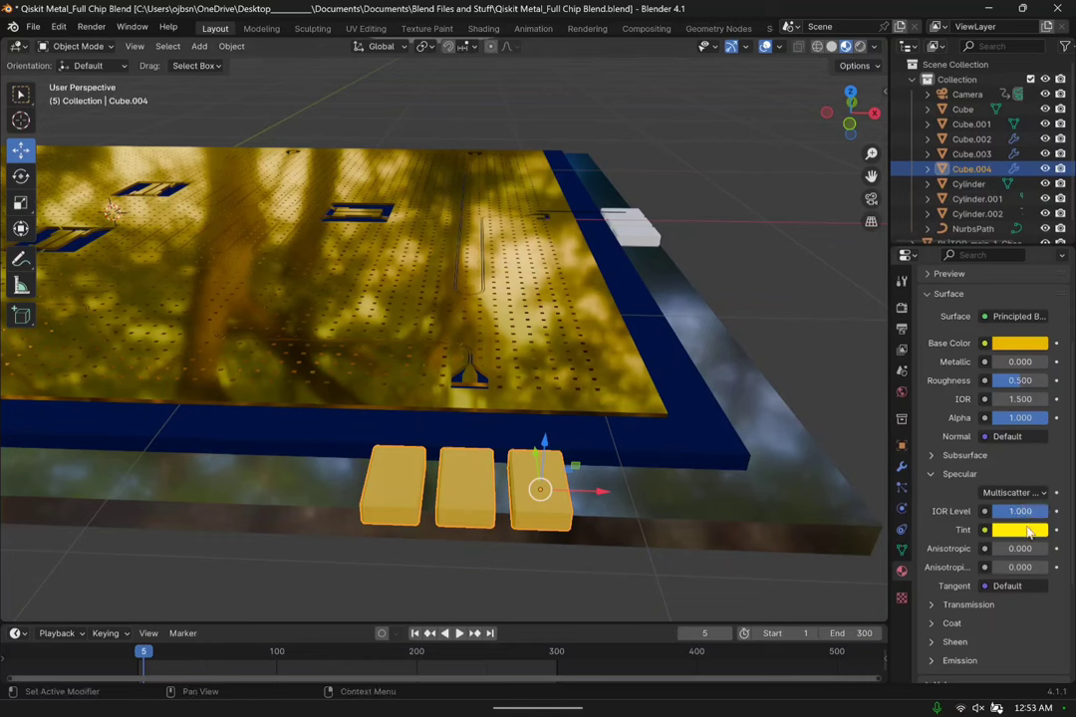
Give the small white block a new material with the pads' gold base colour E7B800.
click(638, 232)
click(984, 369)
click(1036, 464)
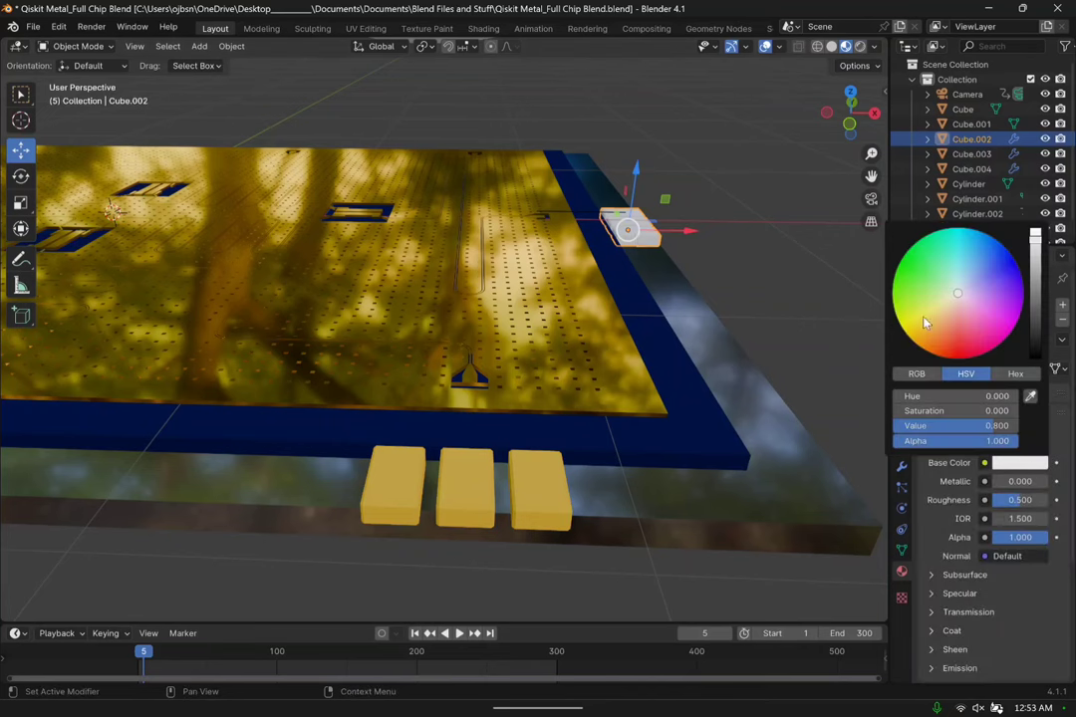
click(537, 493)
click(1016, 463)
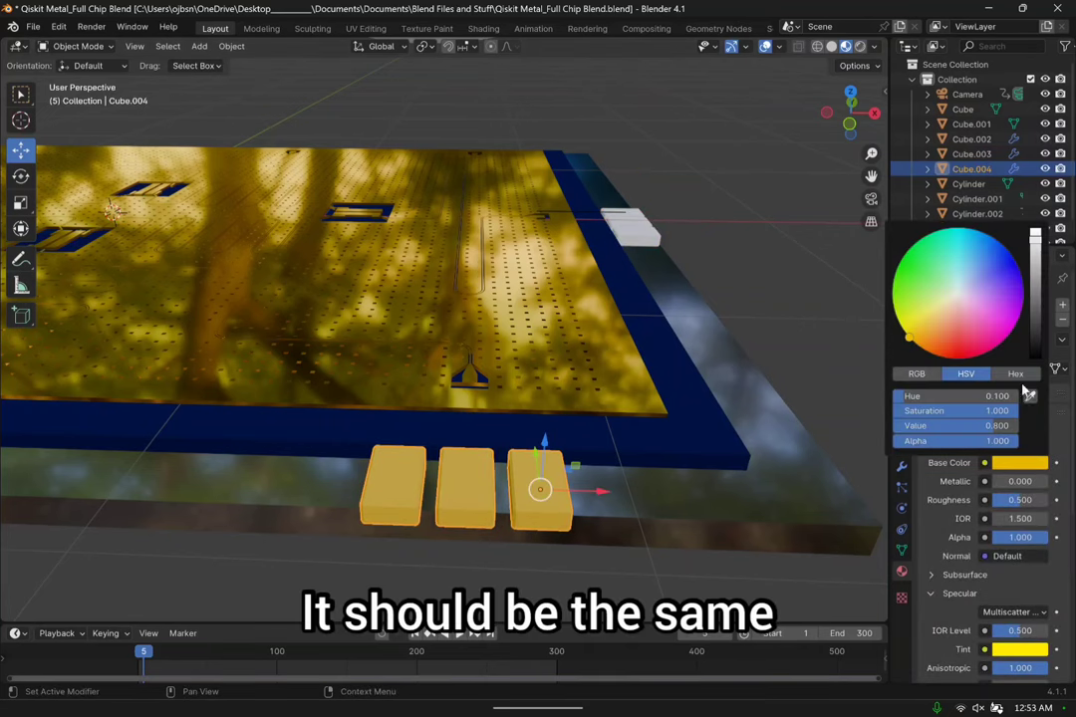
click(1015, 374)
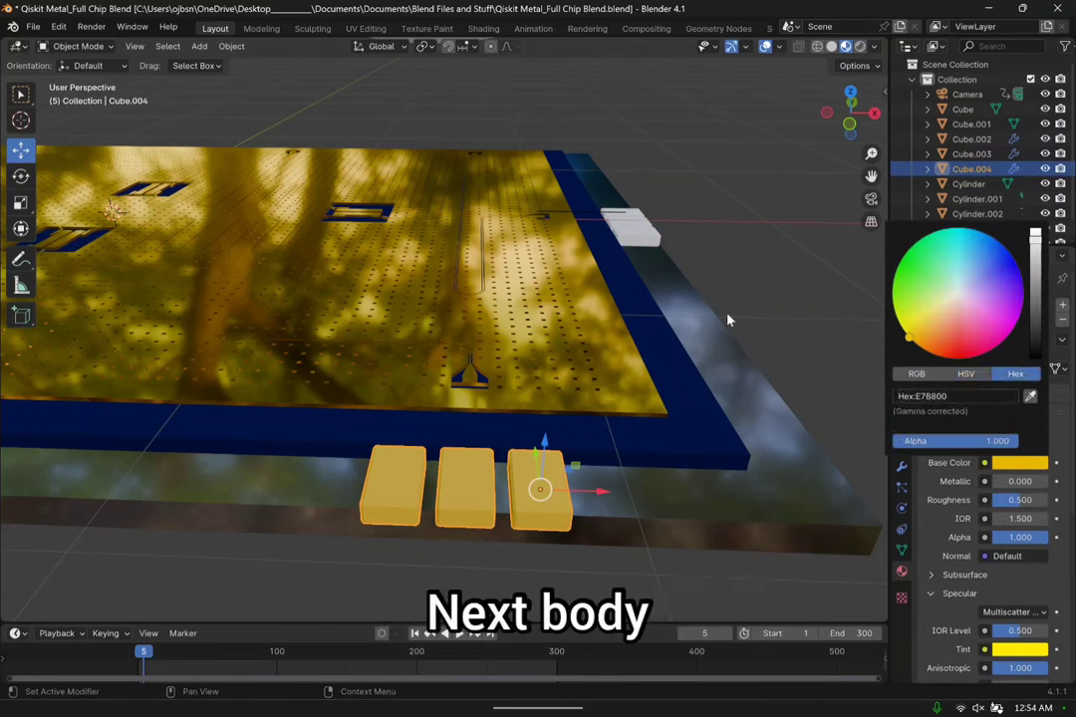
click(625, 227)
click(1030, 462)
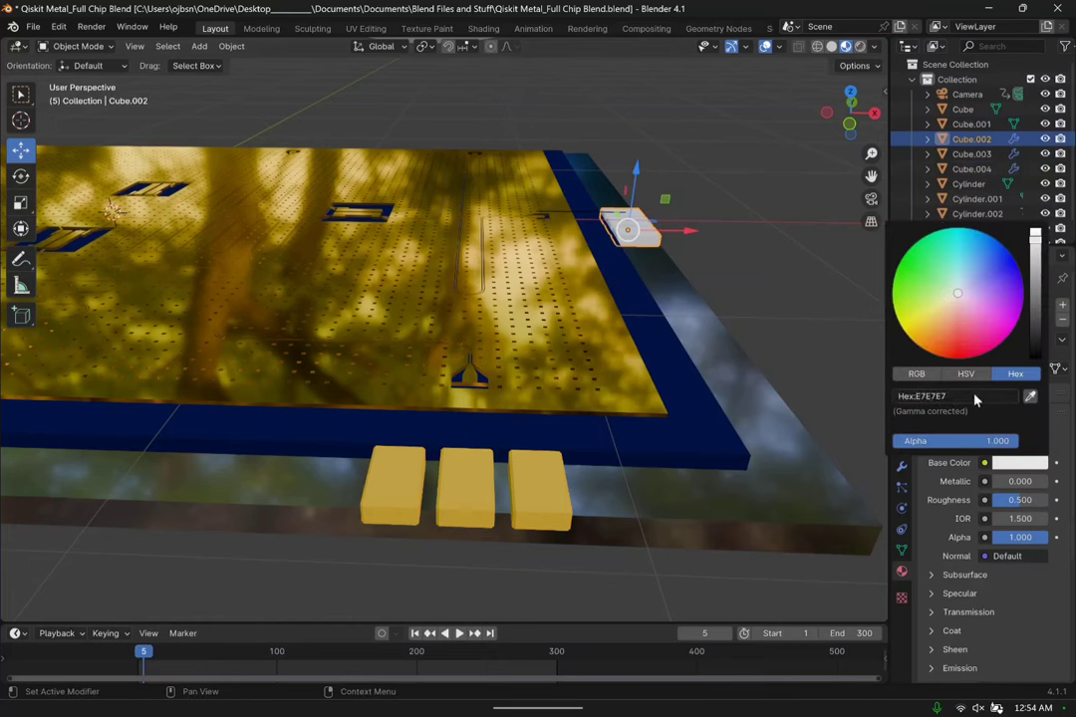
text(E7B800)
key(Return)
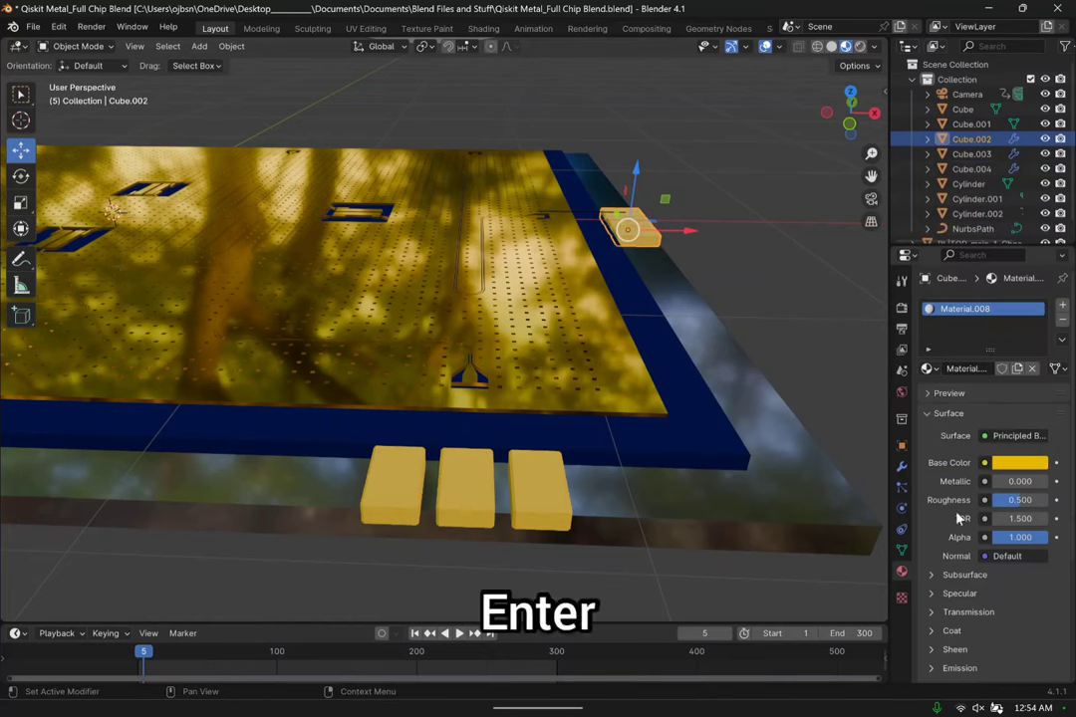
Read the pads' FFEB00 specular tint and open the gold block's specular tint to match it.
click(936, 593)
click(539, 490)
click(1036, 650)
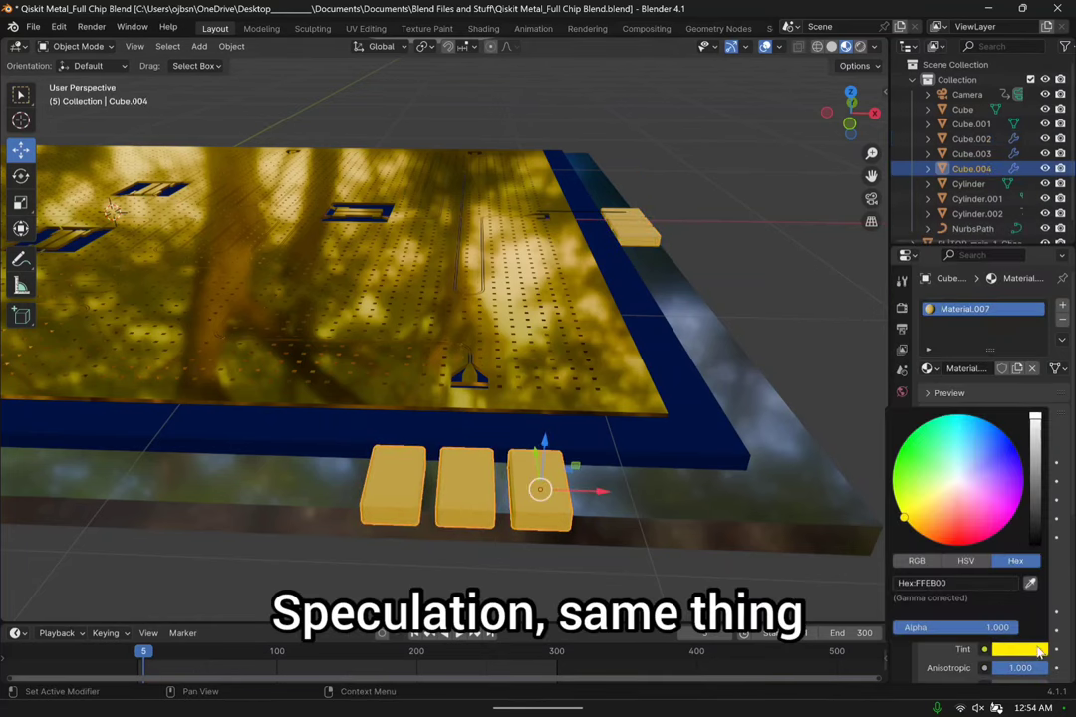
click(992, 584)
click(628, 228)
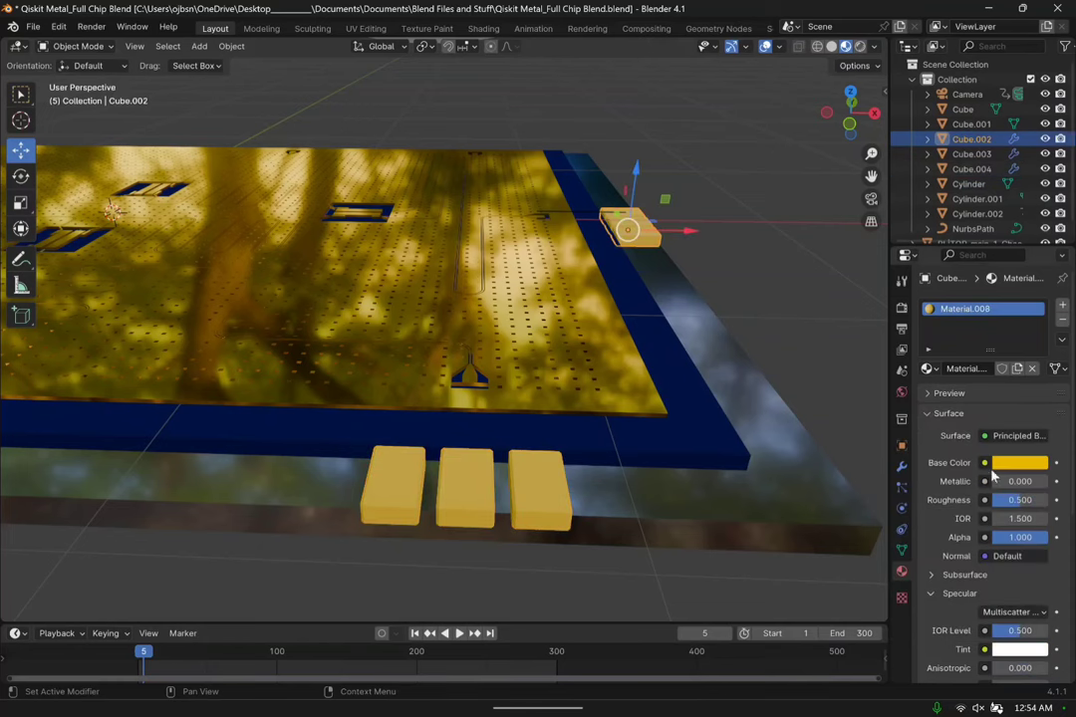
click(1031, 650)
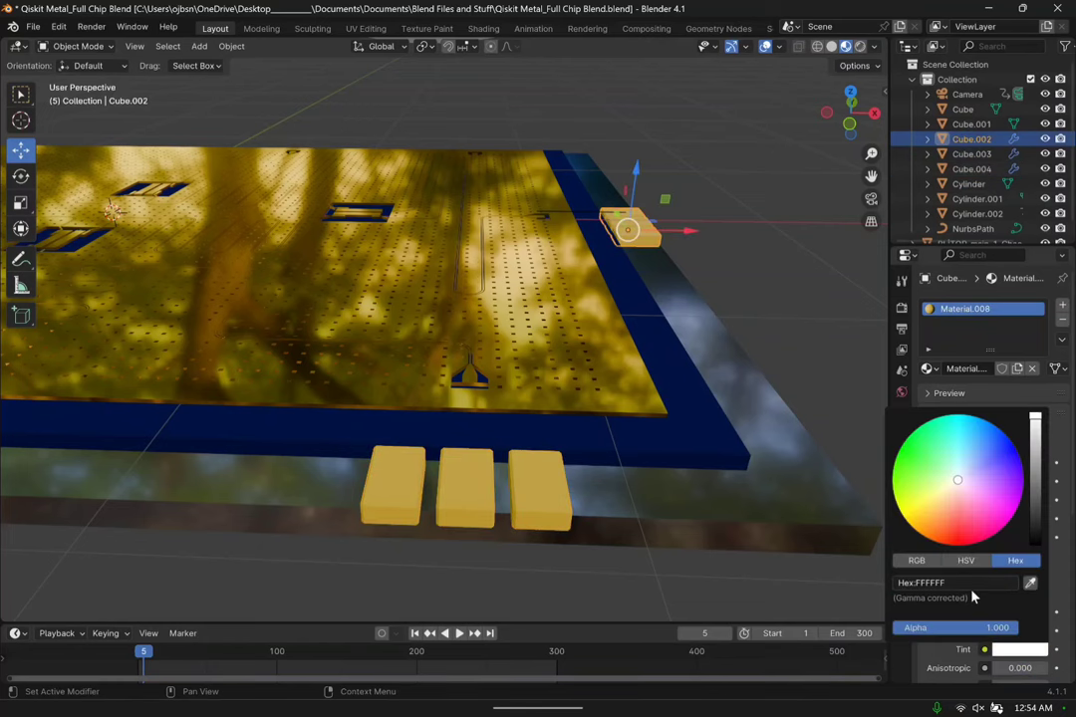
scroll(981, 629, down, 2)
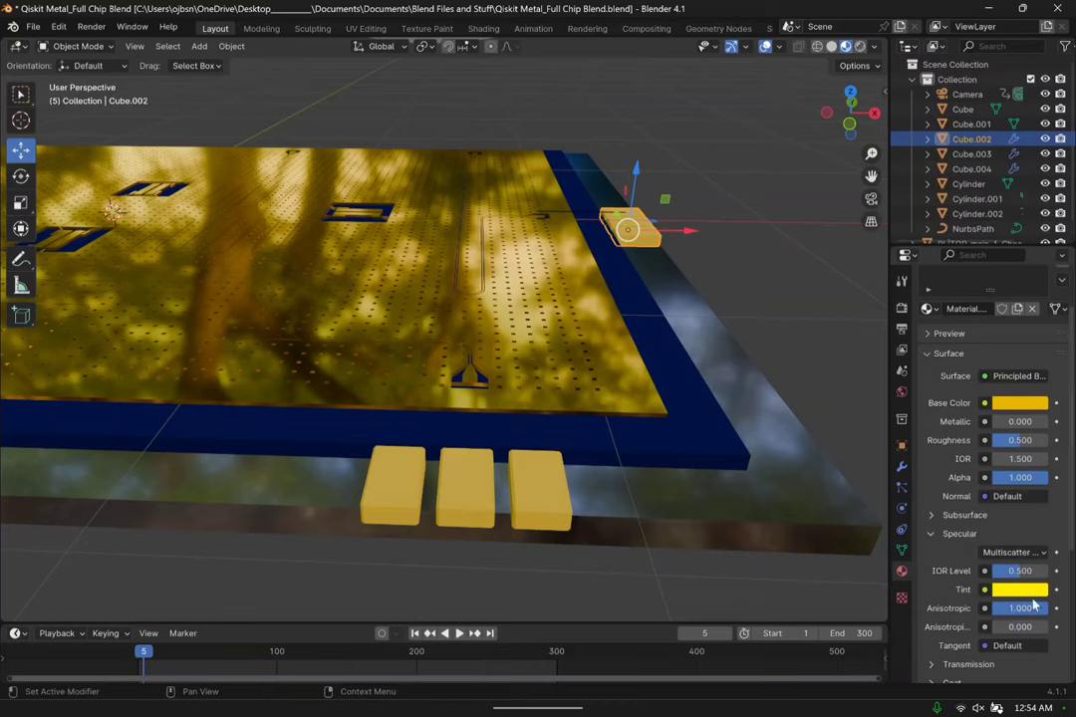
click(767, 341)
click(539, 480)
scroll(639, 464, down, 6)
middle_drag(638, 463, 848, 369)
Give the left pad block a new material with a gold yellow base colour, matching the right pads.
click(973, 369)
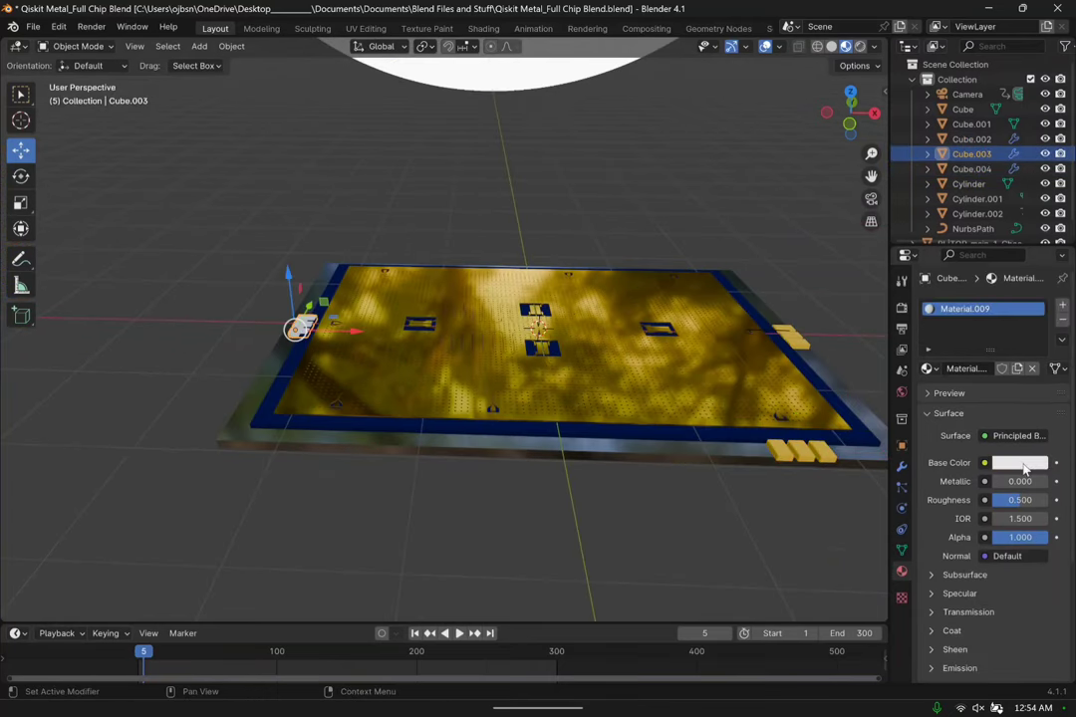
click(1022, 464)
click(973, 323)
click(794, 339)
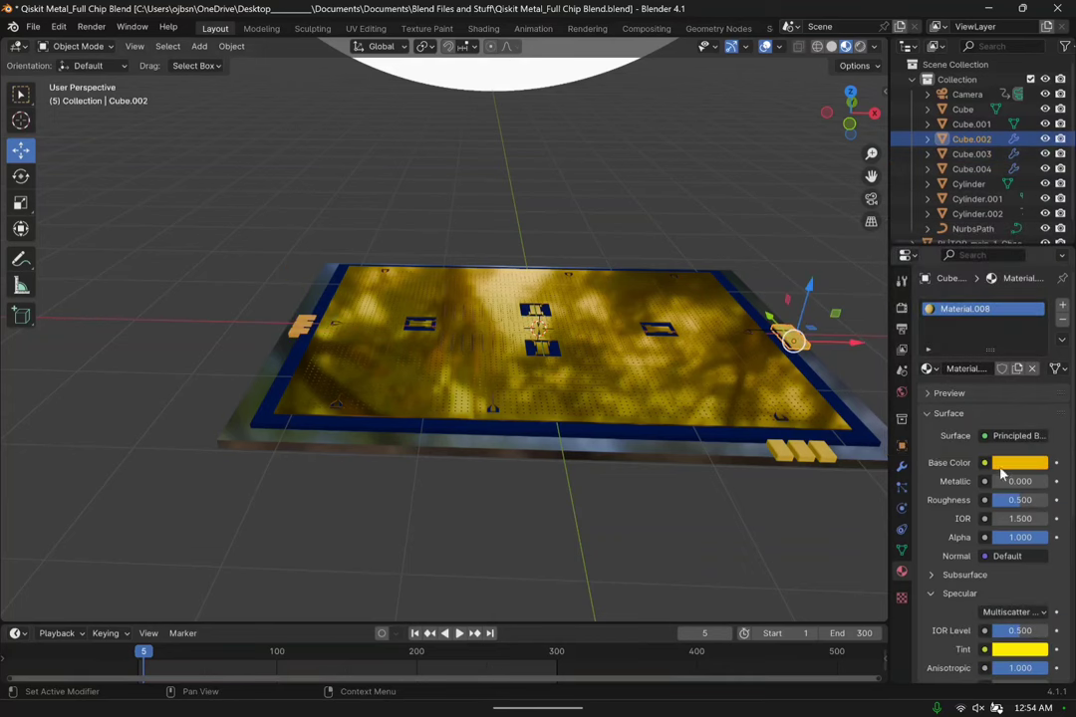
click(1006, 463)
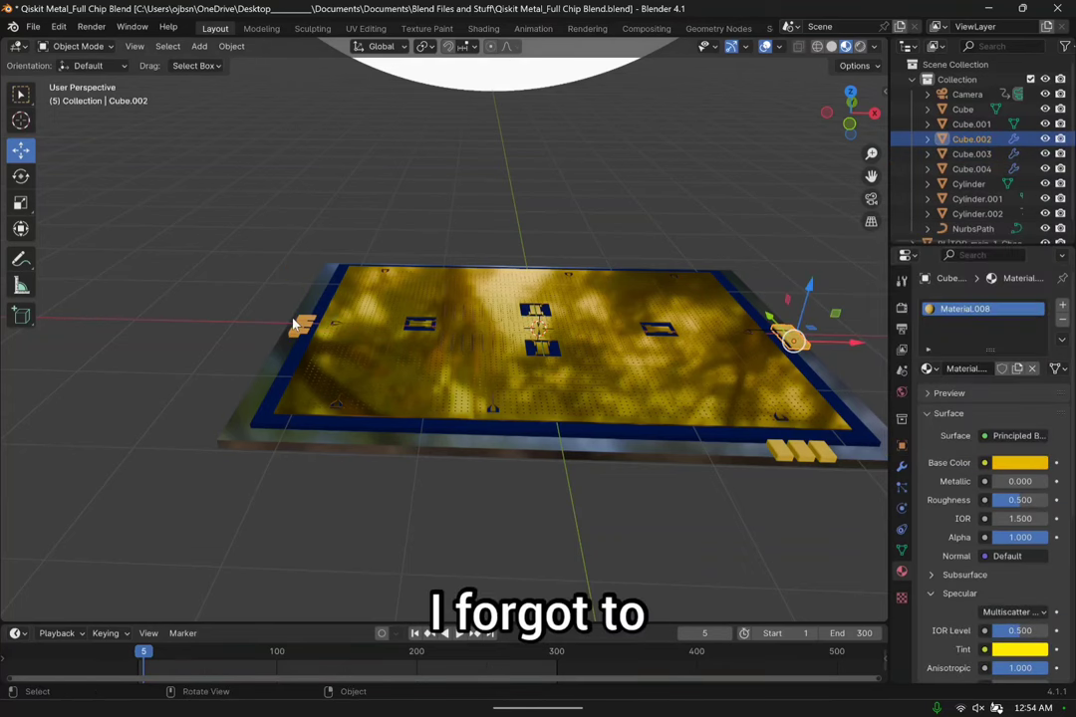
click(538, 335)
click(307, 324)
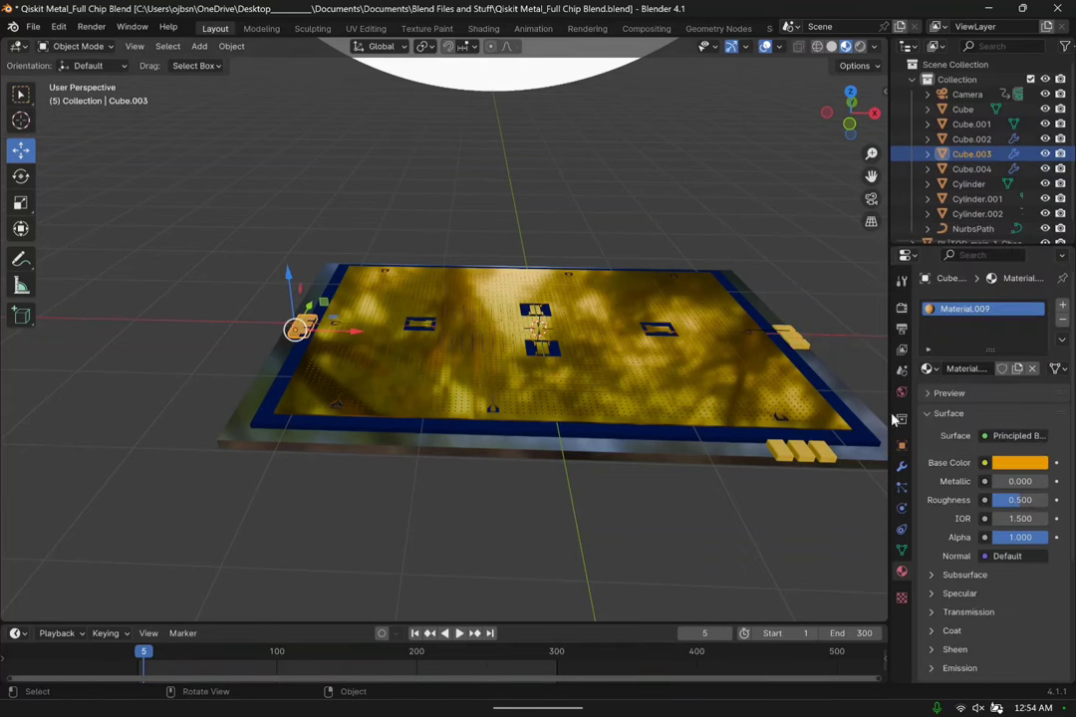
click(1018, 463)
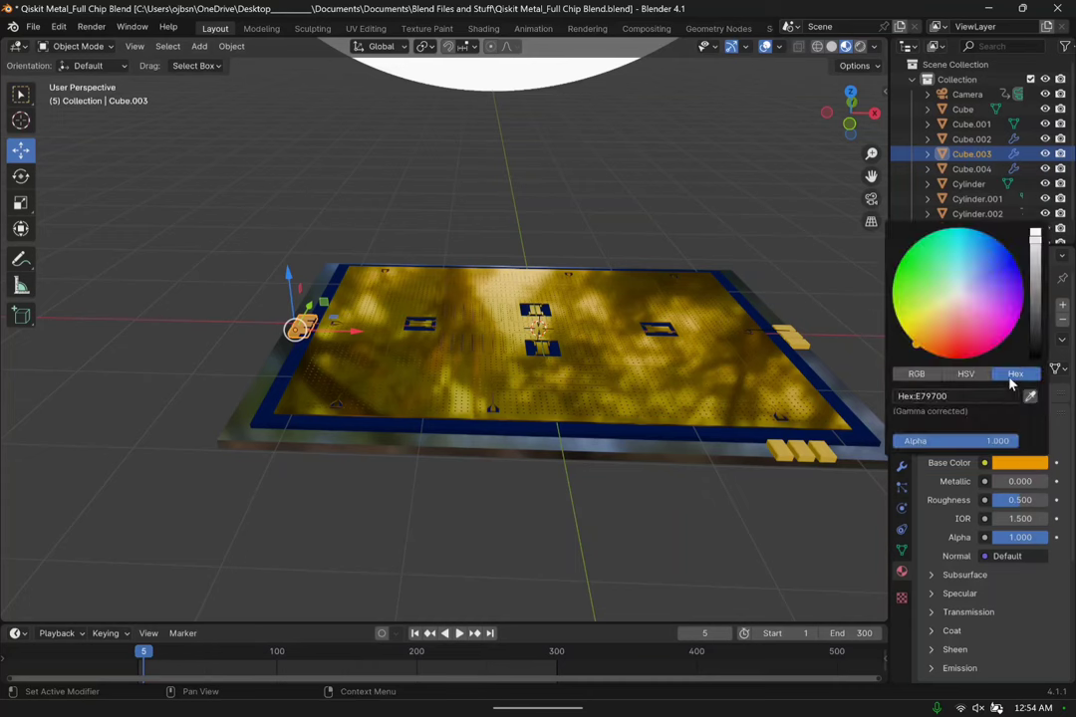
click(542, 243)
Set the left pad material's specular tint to FFEB00.
click(791, 337)
click(1018, 463)
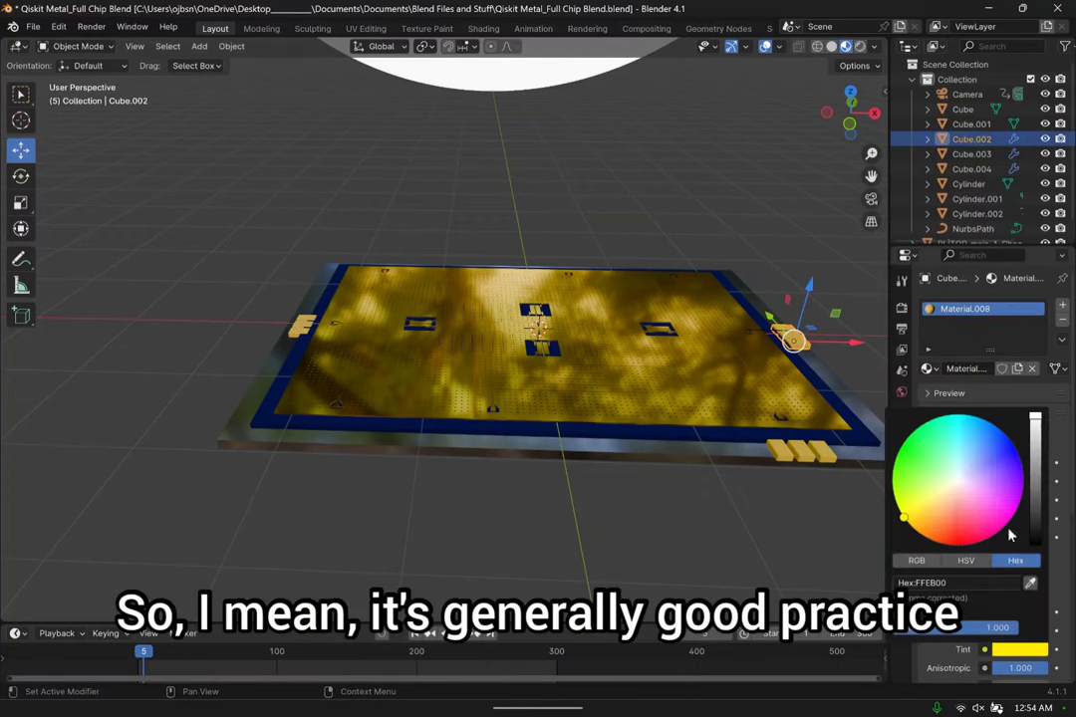
click(303, 328)
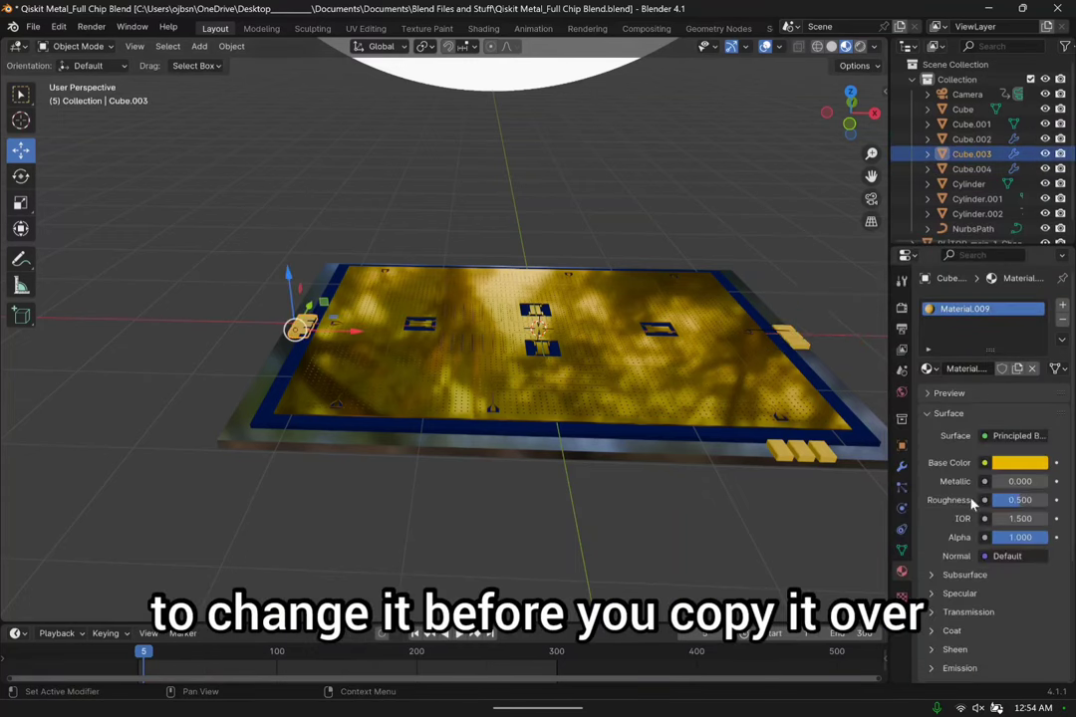
click(959, 594)
click(1018, 649)
click(997, 583)
text(FFEB00)
key(Return)
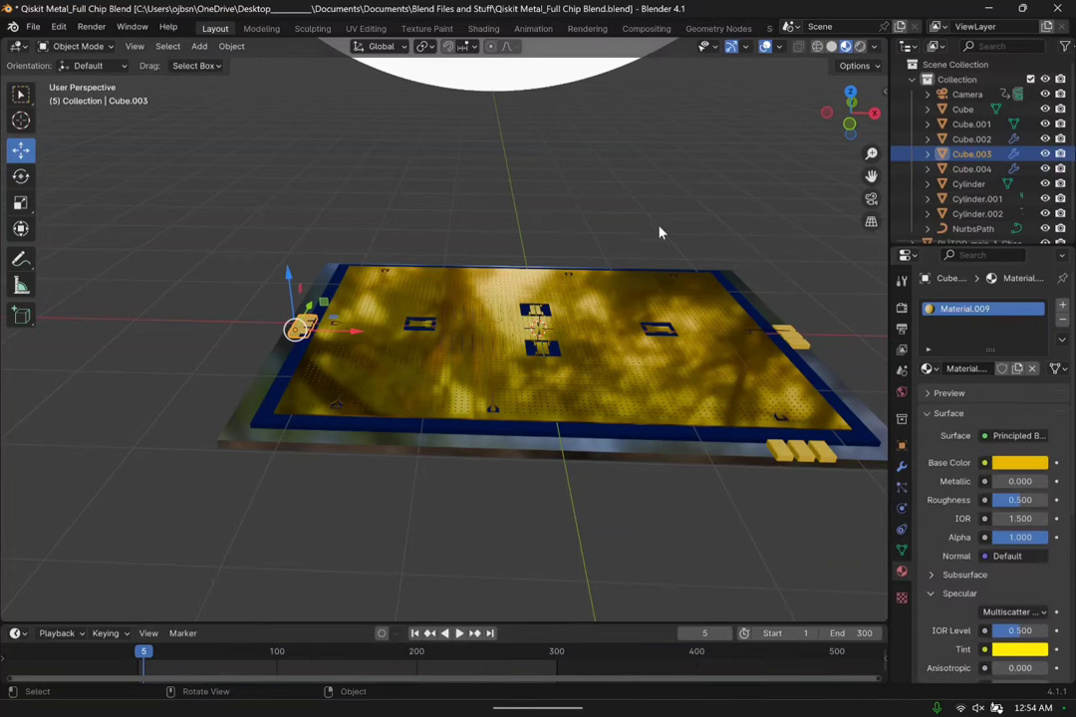
scroll(346, 301, up, 2)
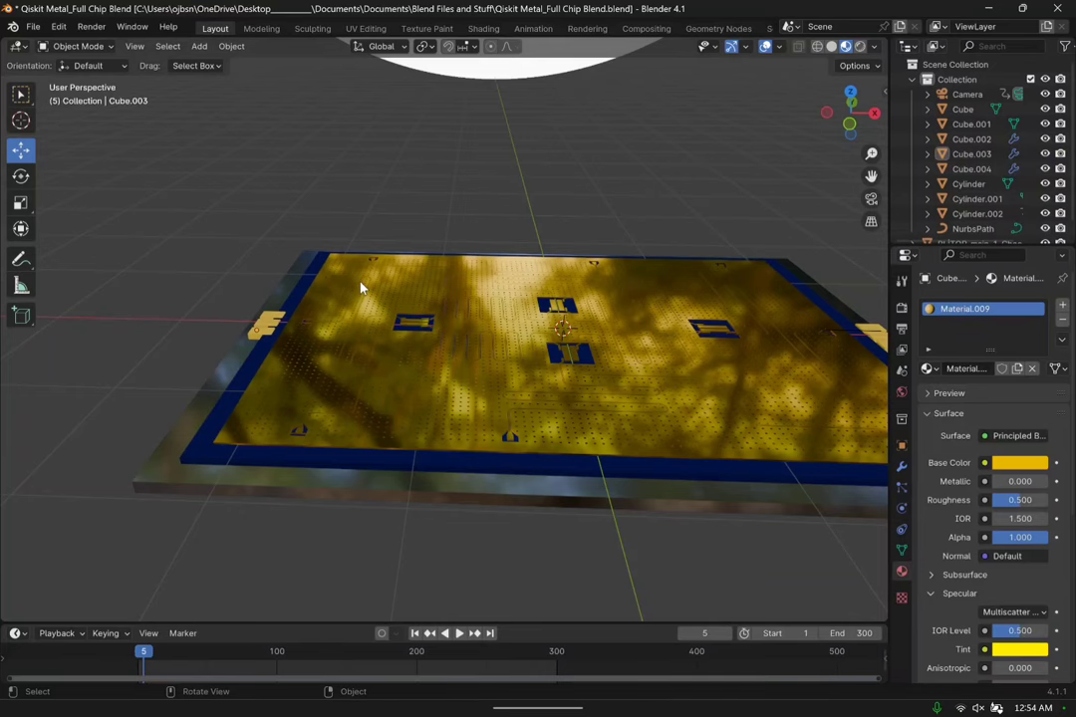
Reposition the left pad block on the board.
middle_drag(288, 315, 389, 244)
click(331, 274)
click(418, 317)
key(g)
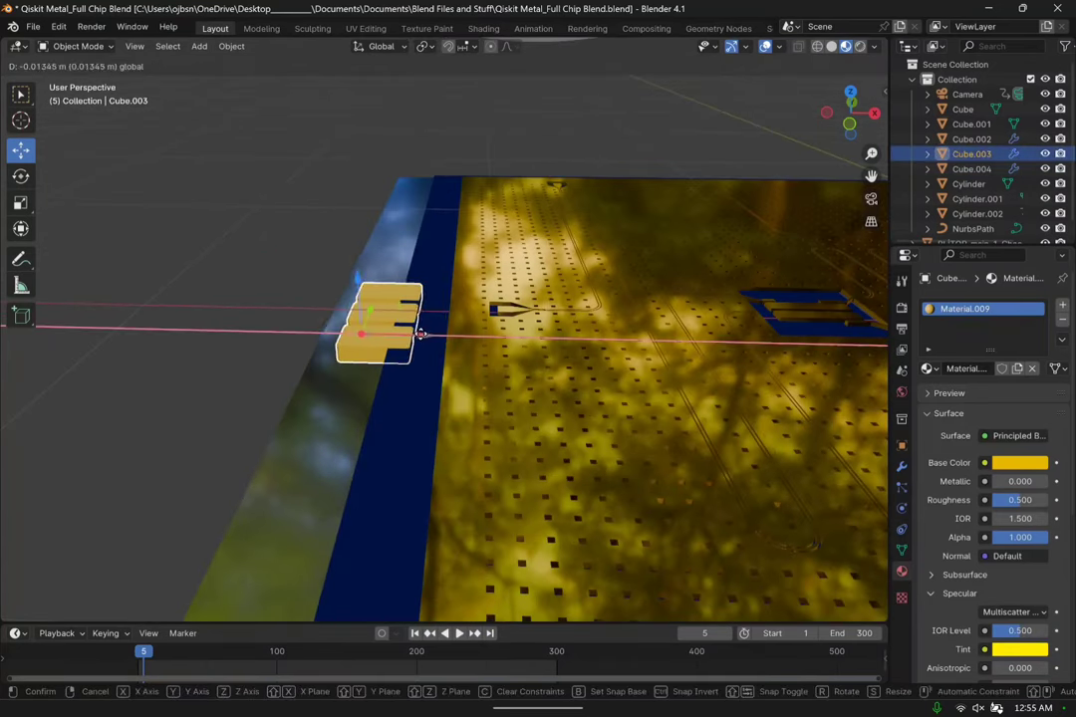
click(399, 340)
middle_drag(399, 340, 576, 487)
Paste a copy of the gold three-pad group and slide it along X on the board edge.
click(597, 478)
key(ctrl+c)
key(ctrl+v)
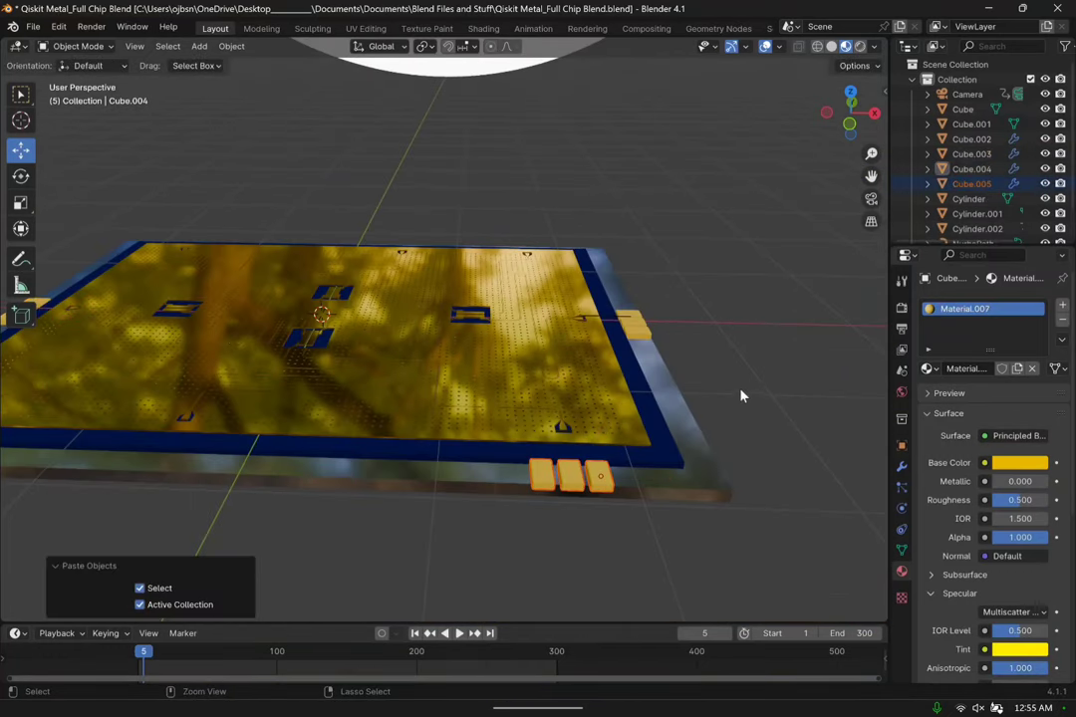
key(g)
key(x)
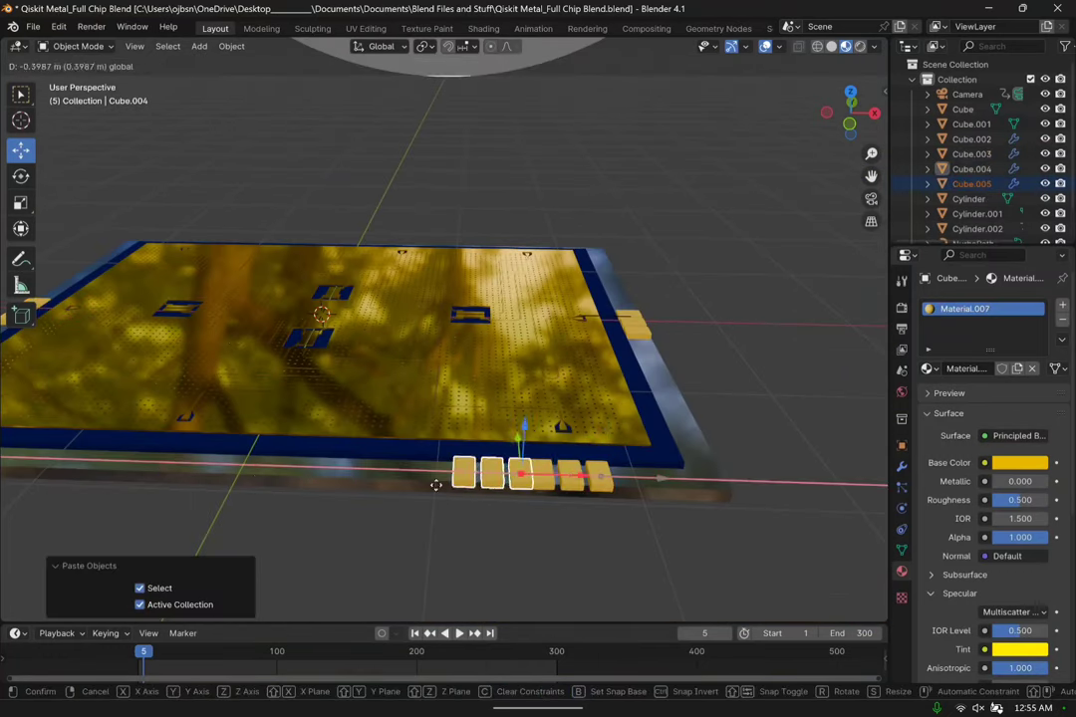
click(254, 487)
middle_drag(254, 487, 860, 448)
key(g)
key(x)
click(637, 359)
key(g)
key(x)
click(583, 390)
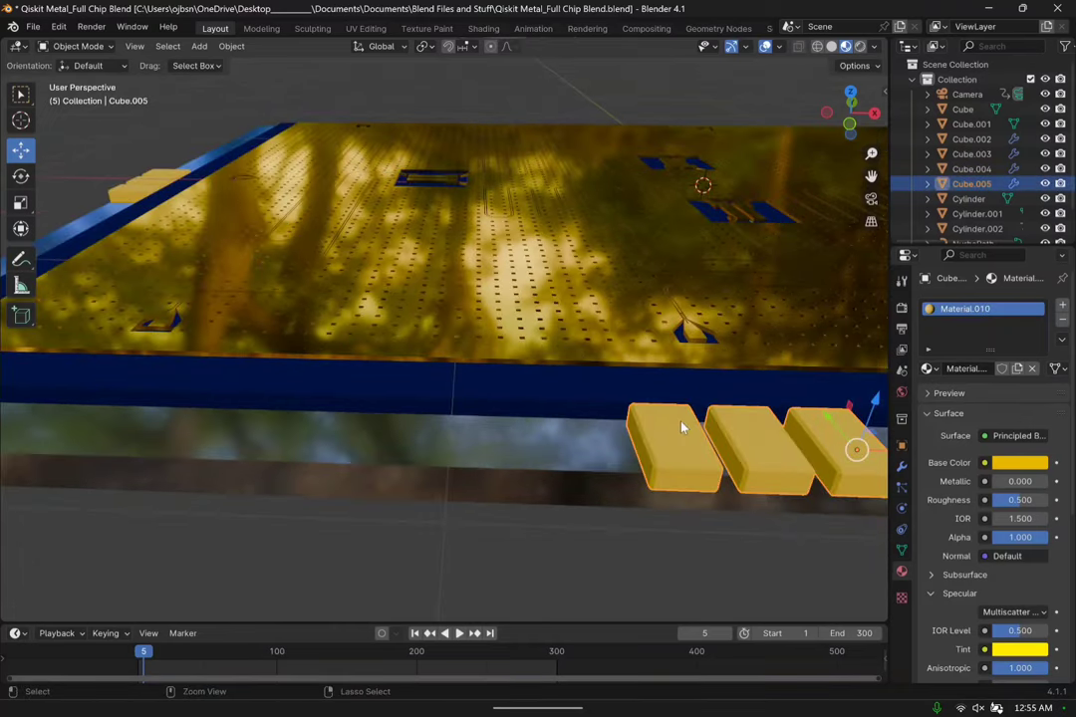
Paste a second pad-group copy and move it further left along X on the same edge.
key(ctrl+v)
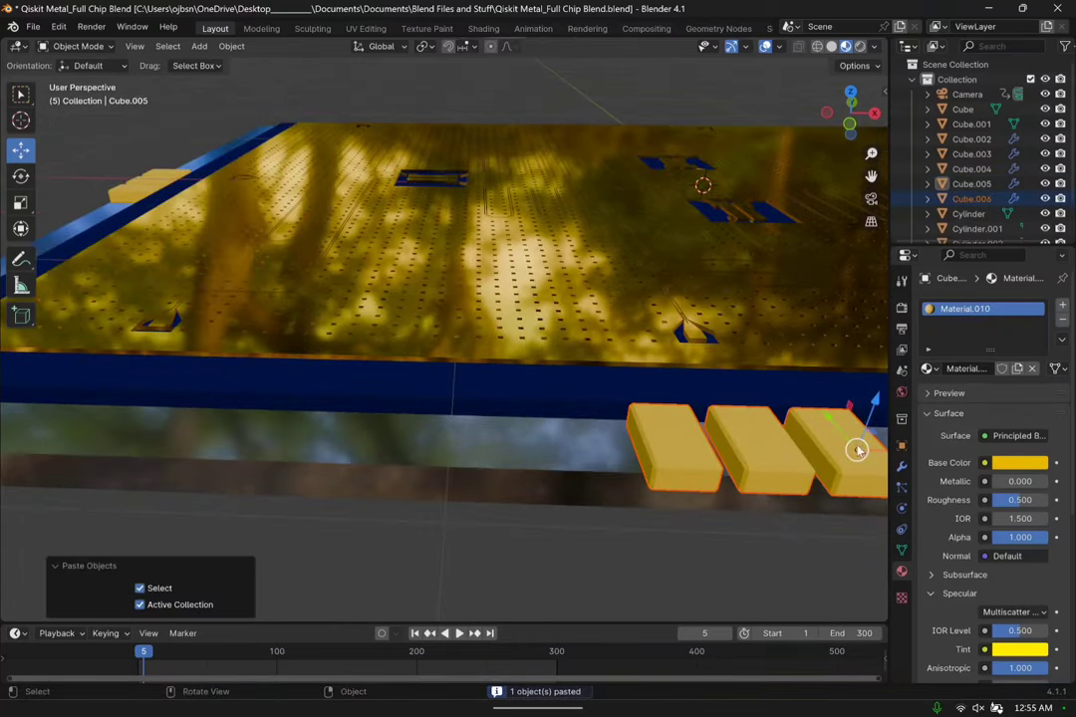
key(g)
key(x)
click(189, 444)
middle_drag(189, 444, 608, 449)
key(g)
key(x)
click(598, 448)
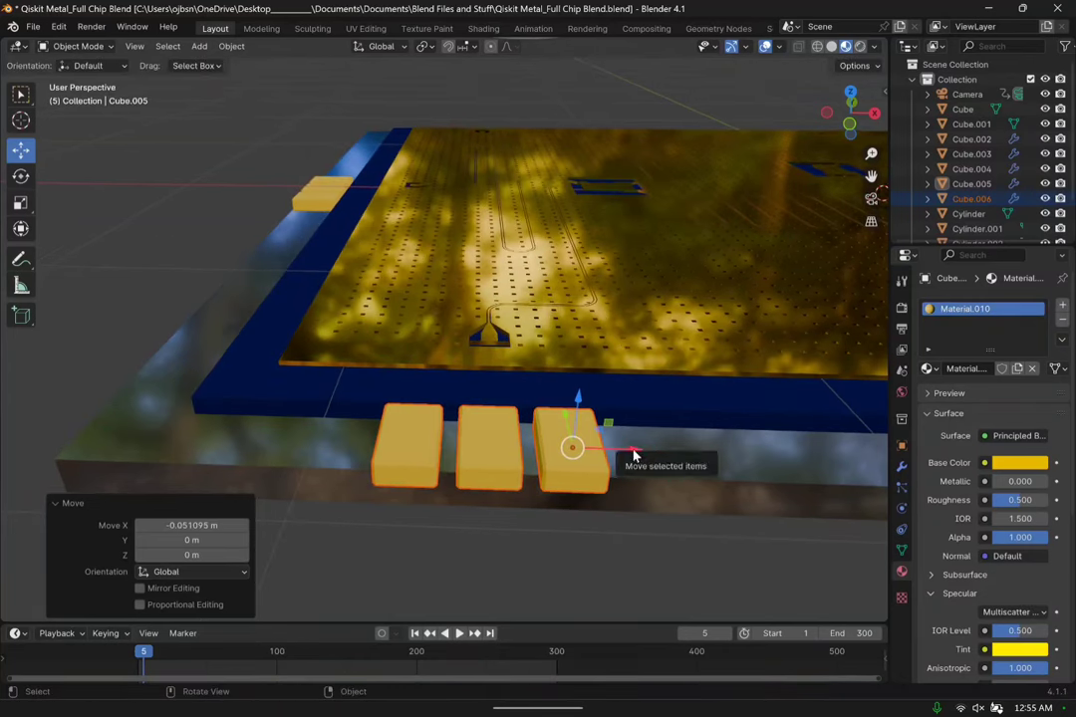
drag(633, 454, 631, 444)
click(600, 542)
middle_drag(601, 543, 526, 595)
scroll(569, 511, down, 6)
middle_drag(569, 511, 370, 434)
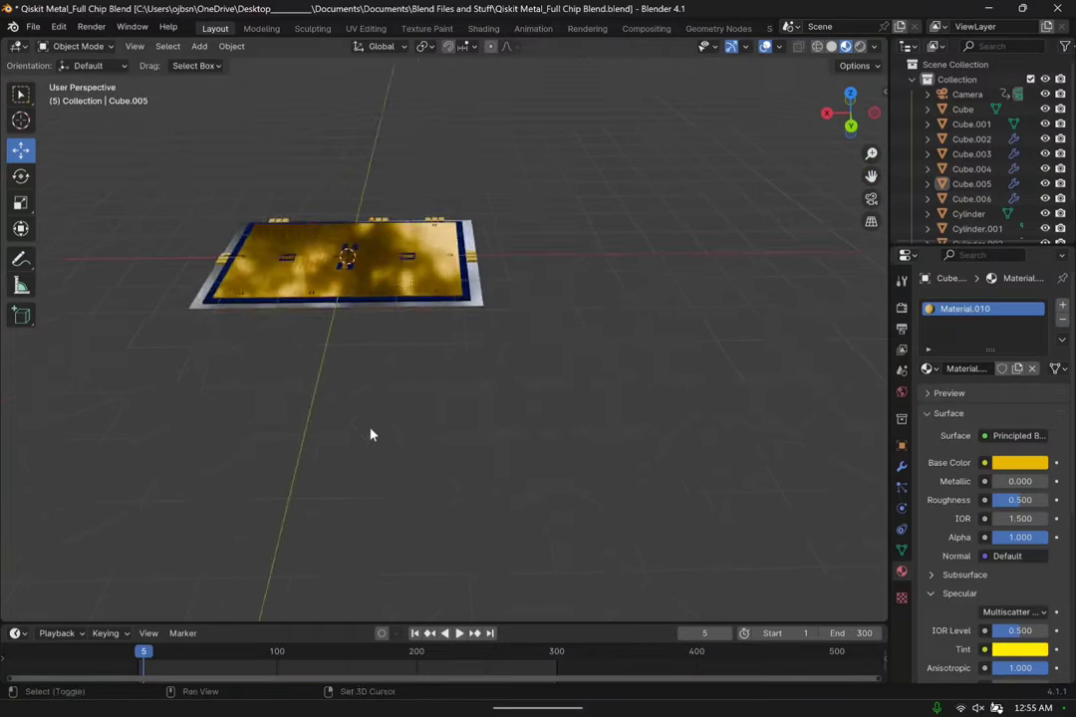
Copy and paste the three gold pads and rotate the copy 180° around Z.
scroll(370, 434, up, 6)
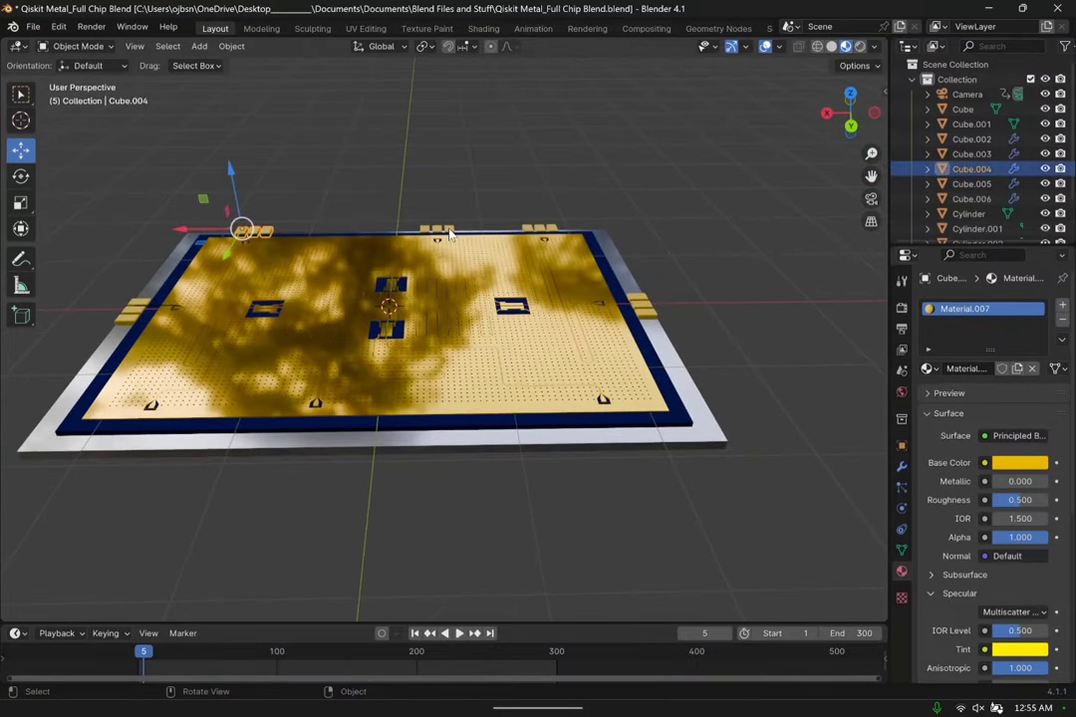
shift+click(544, 230)
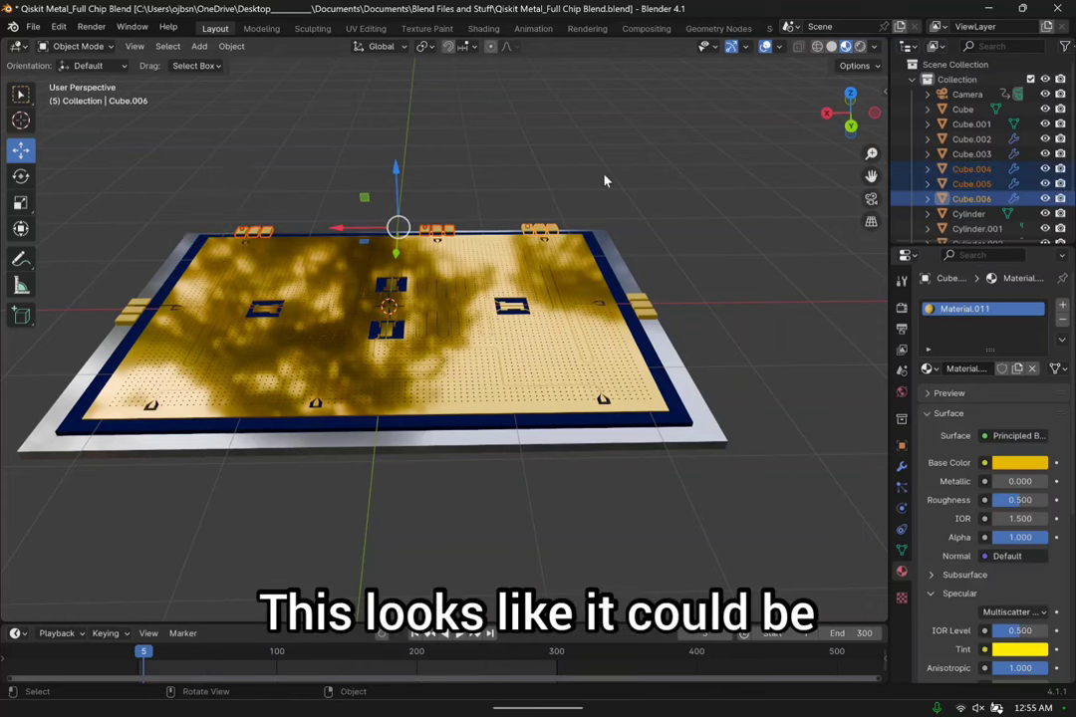
key(ctrl+c)
key(ctrl+v)
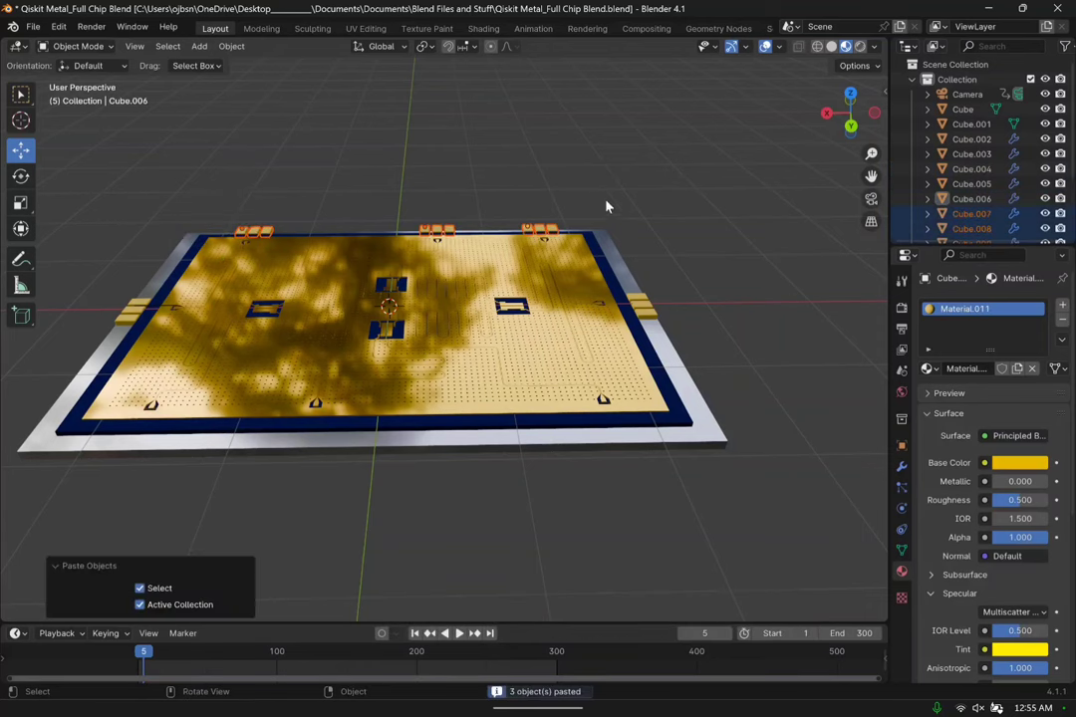
click(21, 178)
drag(415, 256, 371, 261)
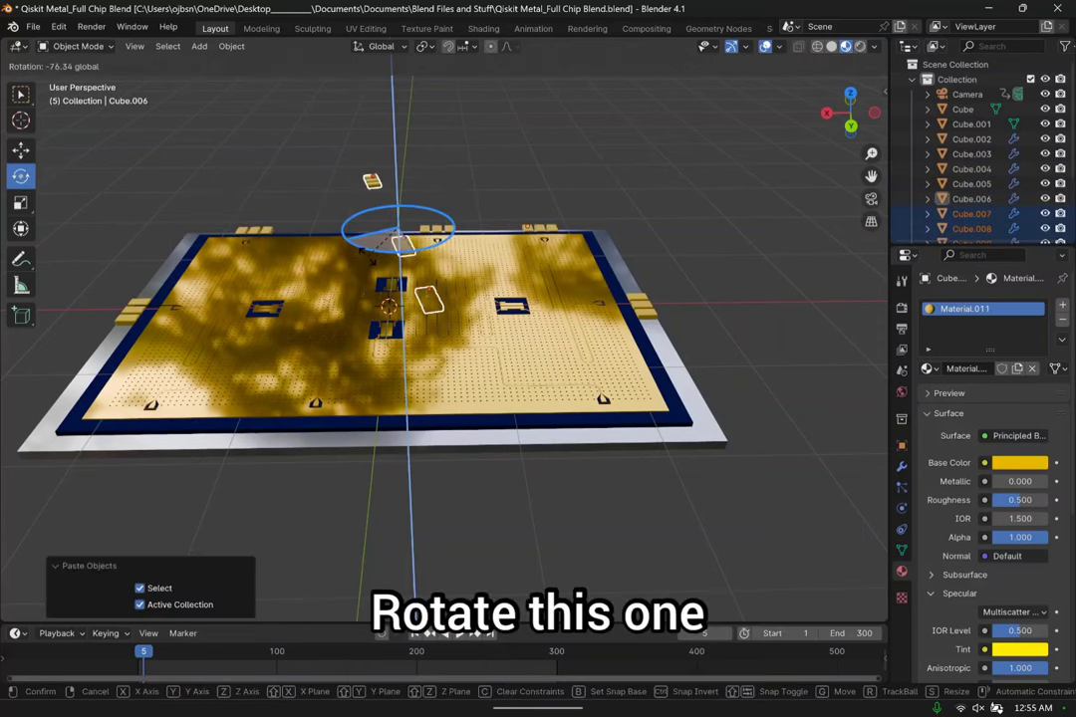
key(Return)
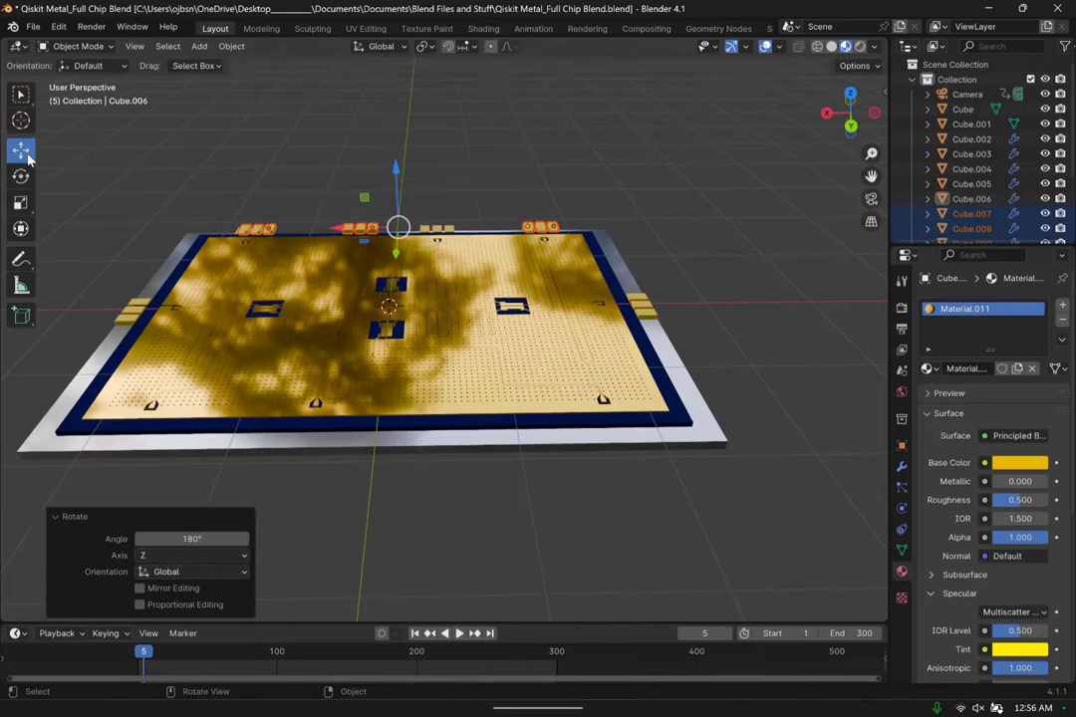
Slide the rotated pads about 3.58 m along Y onto the front edge and nudge them along X.
drag(396, 257, 388, 409)
drag(390, 465, 390, 466)
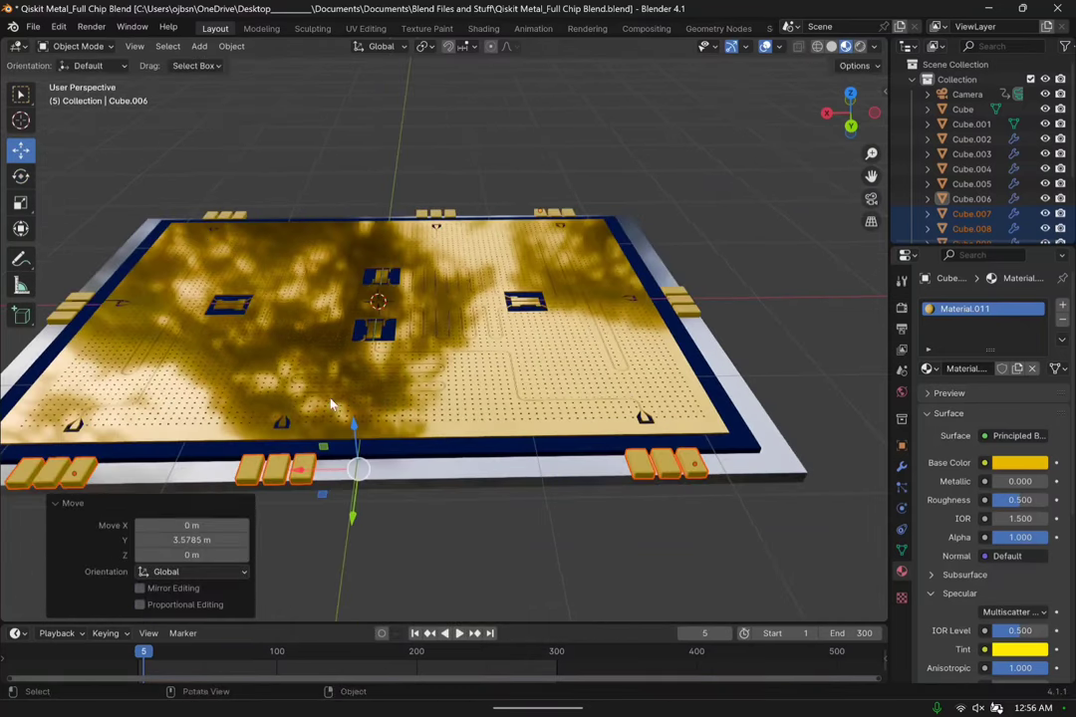
scroll(533, 468, up, 6)
drag(543, 411, 555, 413)
middle_drag(555, 413, 594, 415)
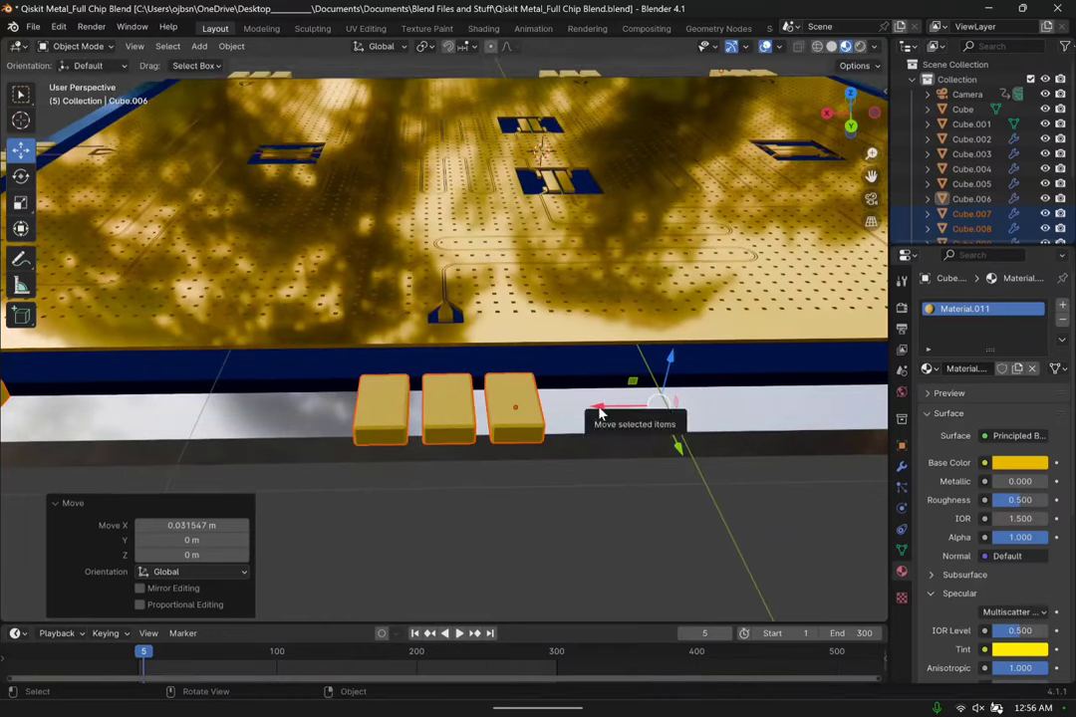
click(597, 406)
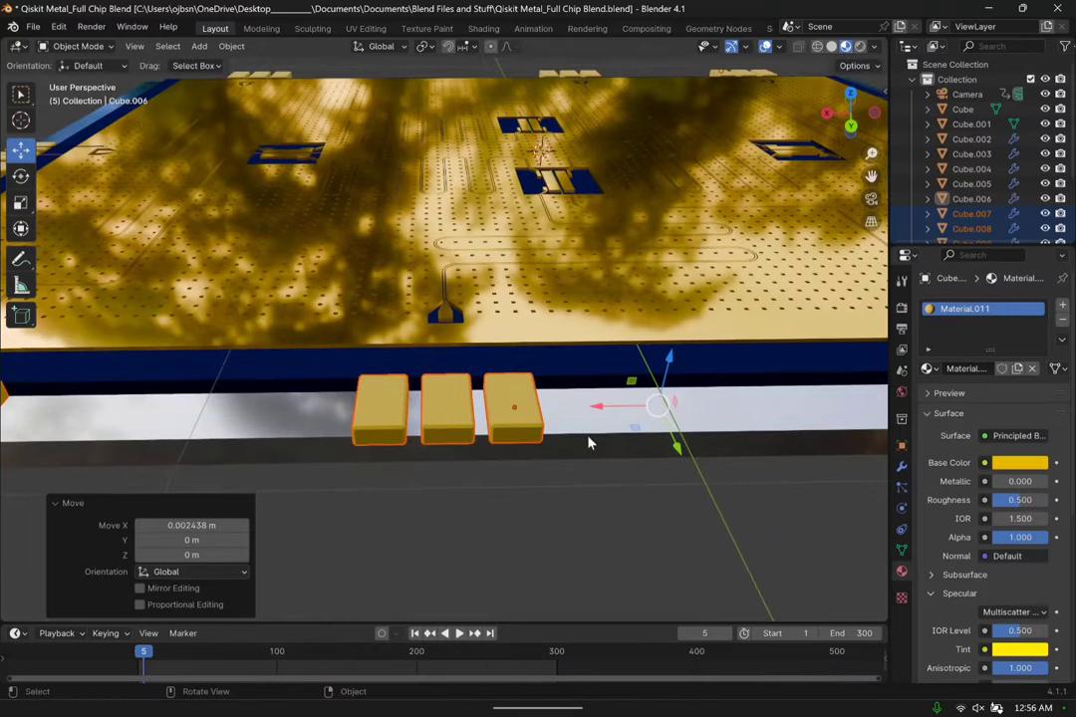
middle_drag(588, 441, 521, 483)
scroll(502, 430, up, 5)
click(555, 524)
scroll(556, 524, down, 2)
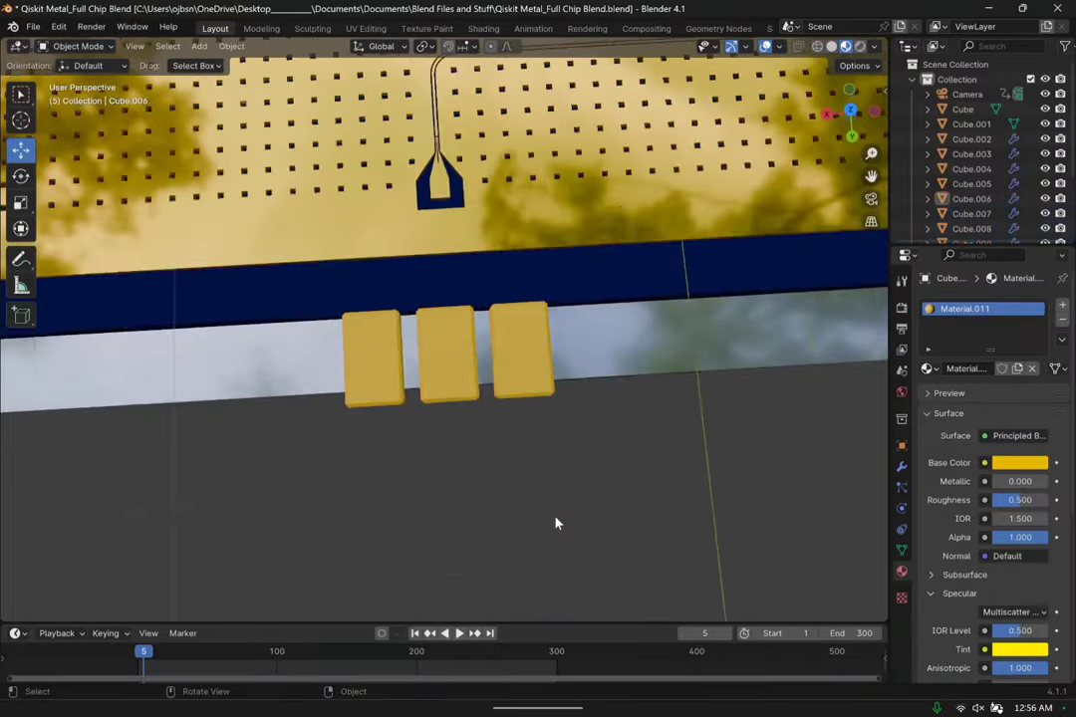
middle_drag(556, 524, 605, 404)
scroll(703, 454, down, 3)
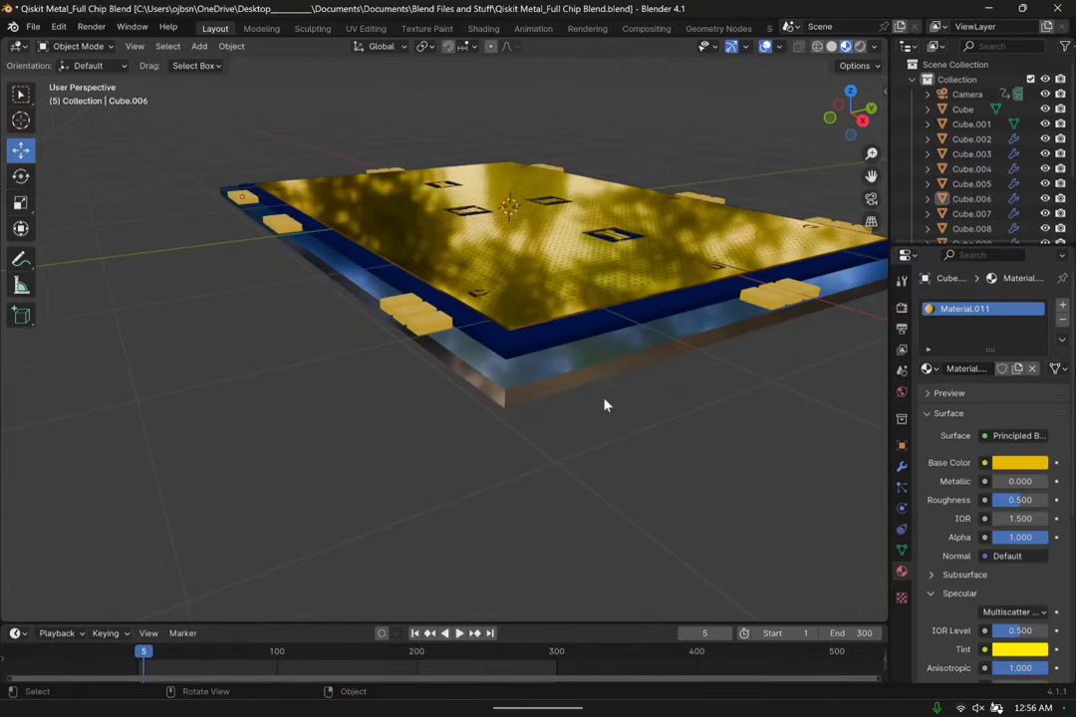
In Edit Mode on Cube.001, push the slab's outer edges outward along Y.
click(261, 227)
click(78, 80)
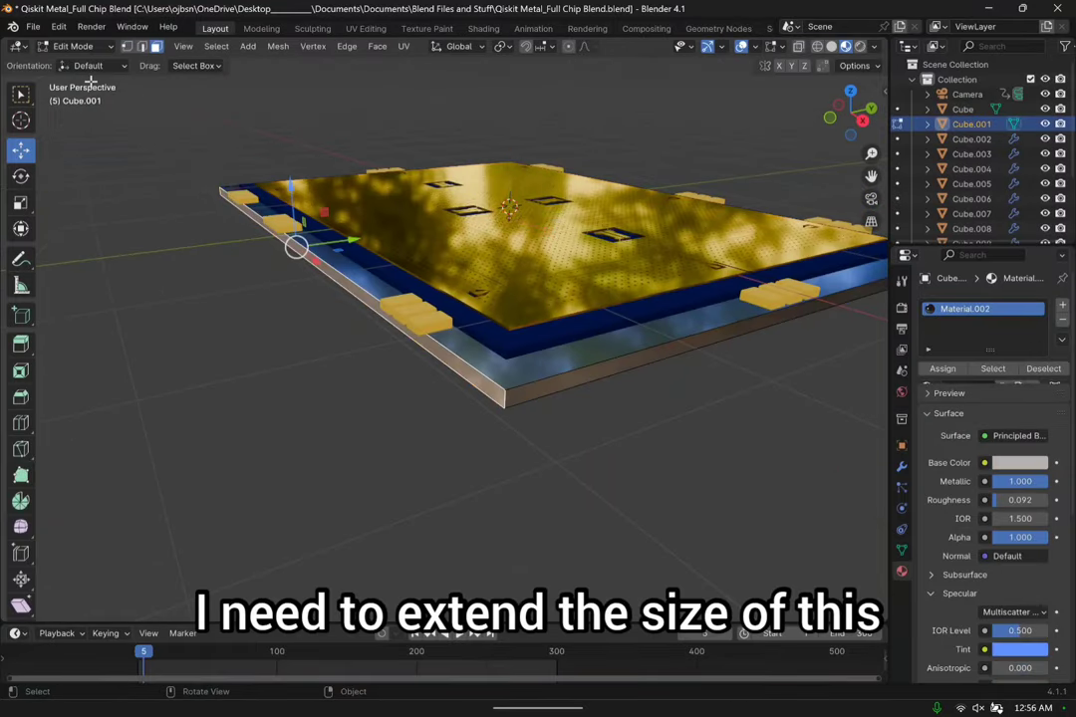
drag(351, 236, 338, 249)
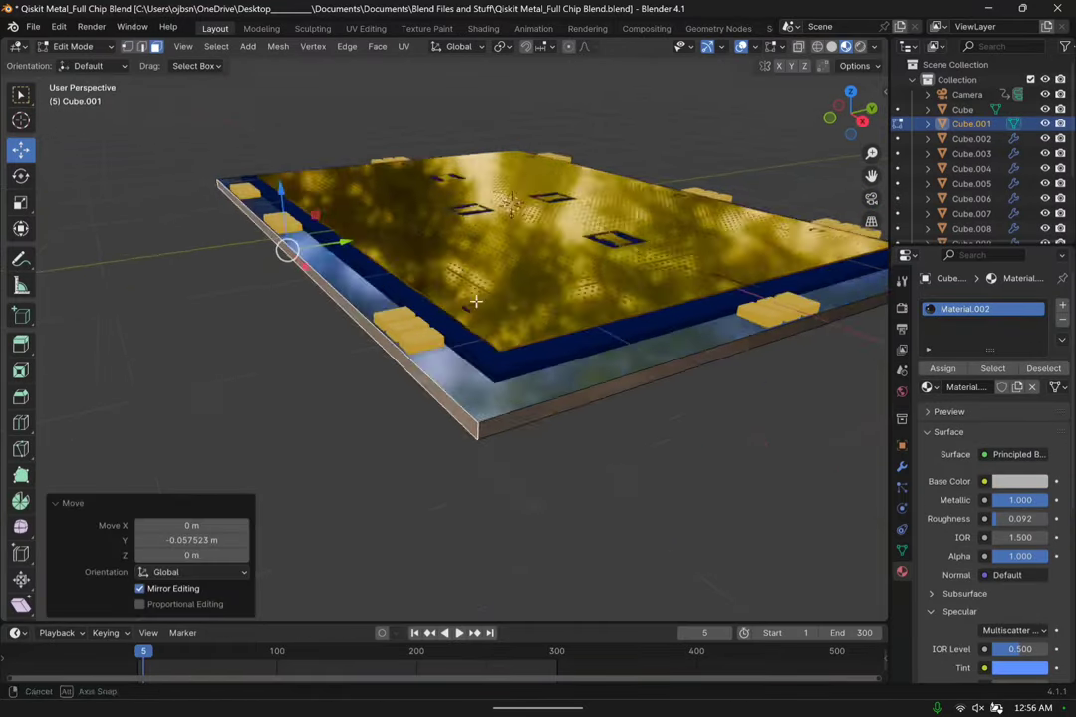
scroll(468, 299, up, 3)
mouse_move(468, 299)
middle_down()
mouse_move(404, 413)
mouse_move(444, 315)
mouse_move(393, 363)
mouse_move(427, 353)
mouse_move(438, 371)
mouse_move(355, 317)
mouse_move(470, 334)
mouse_move(489, 299)
middle_up()
drag(589, 246, 540, 221)
click(509, 357)
click(499, 390)
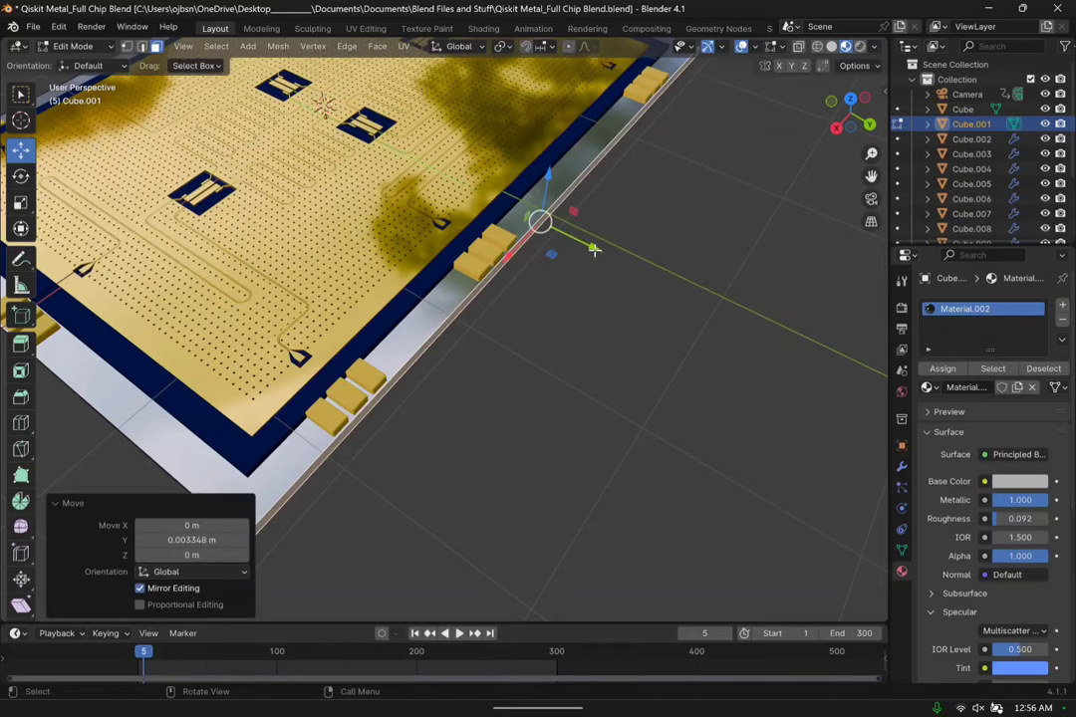
click(550, 392)
middle_drag(550, 392, 289, 275)
Return to Object Mode, switch to Rendered shading, and make the right pads Metallic 1.0 with roughness 0.5.
click(80, 62)
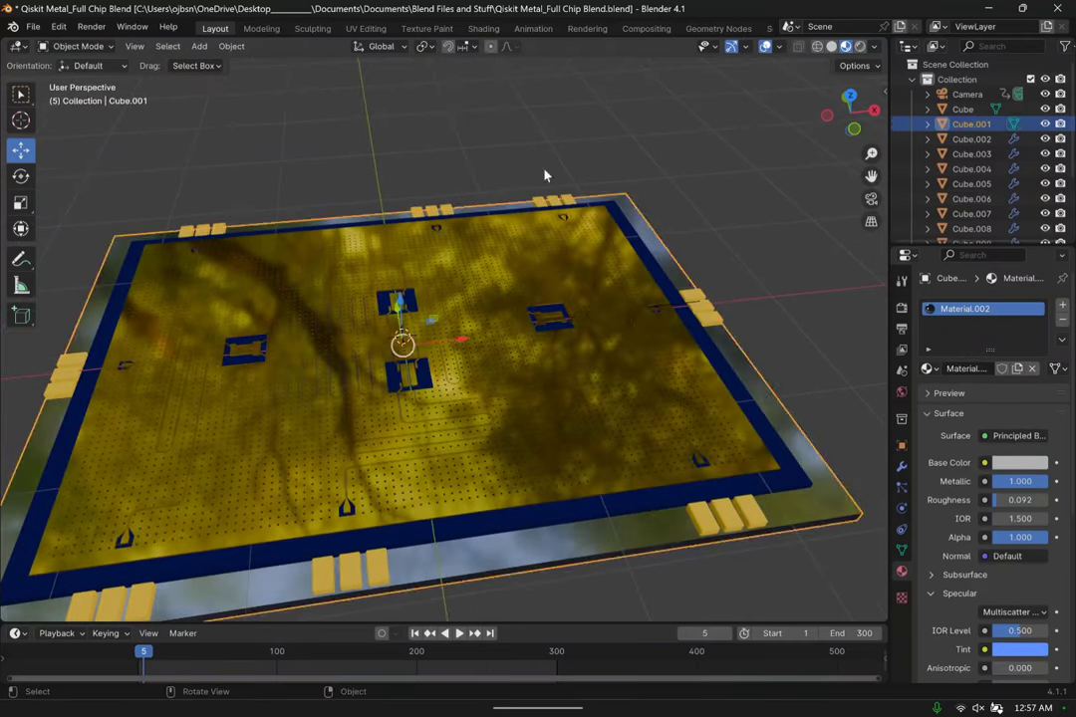
middle_drag(837, 235, 789, 70)
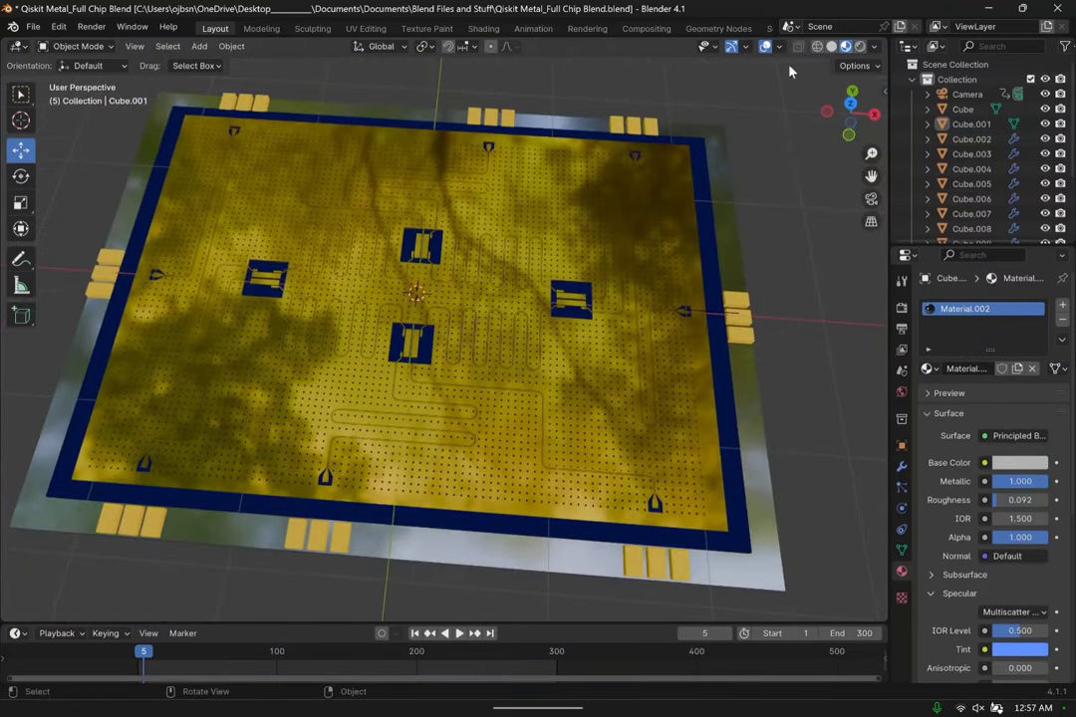
click(861, 47)
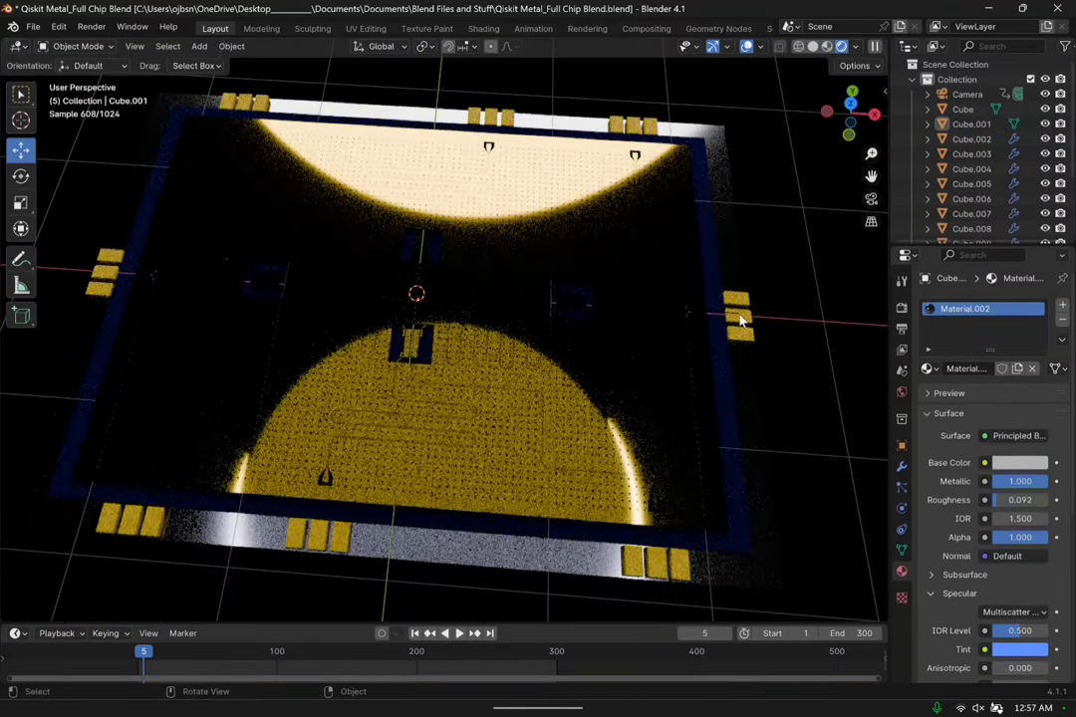
click(740, 319)
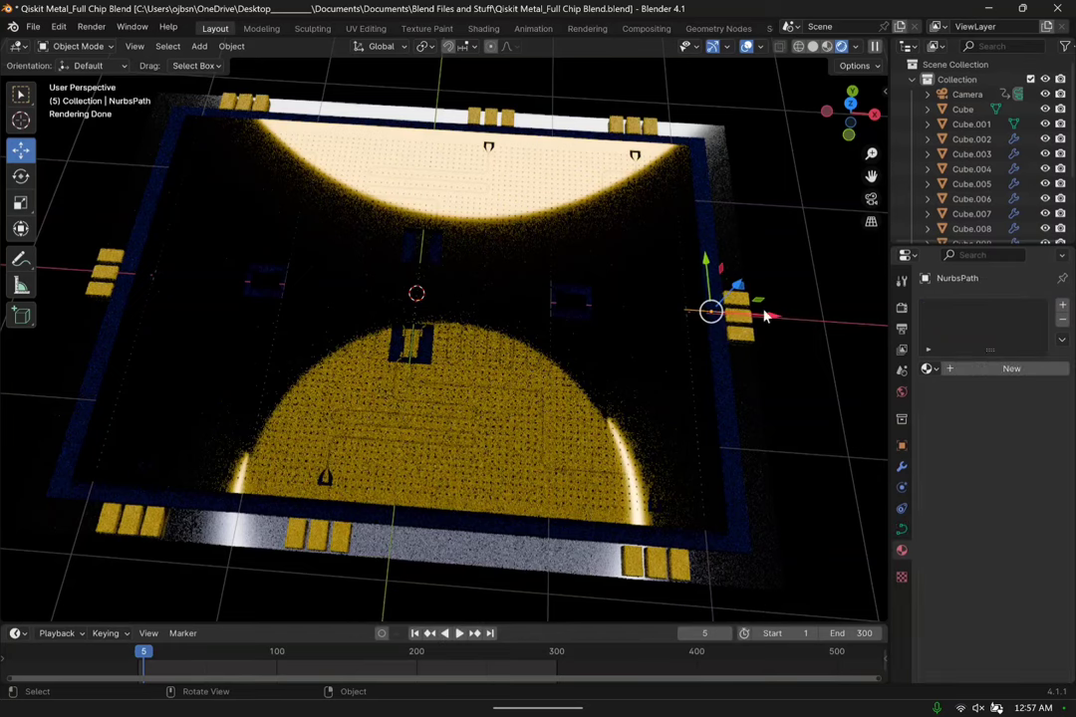
click(750, 335)
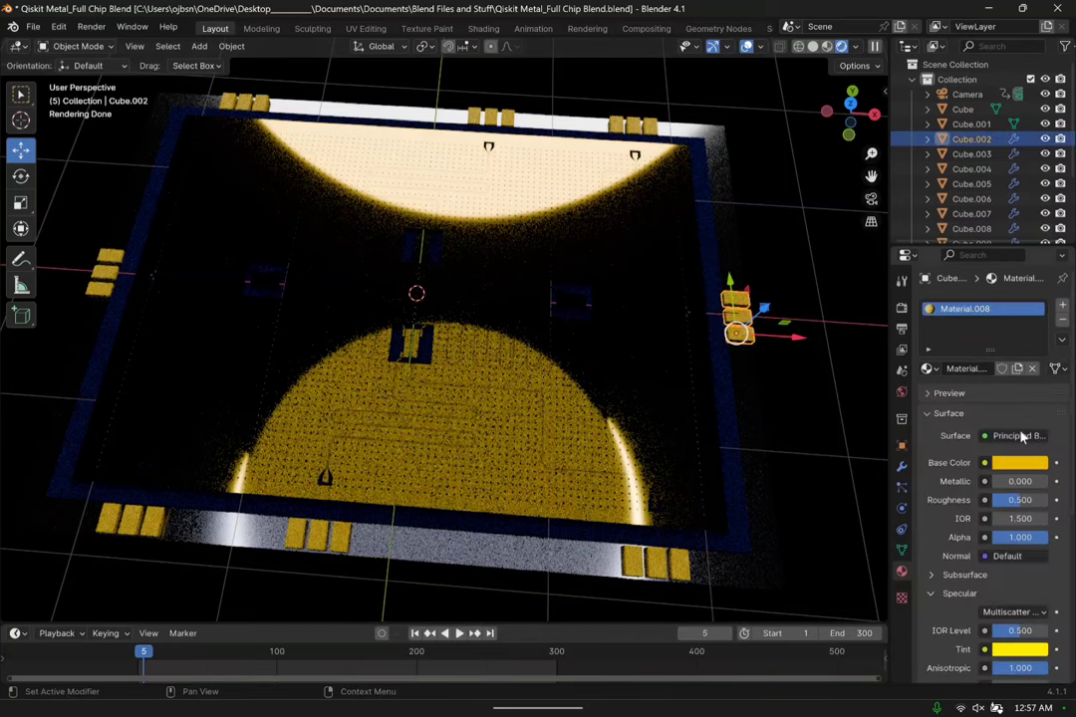
drag(1020, 500, 1047, 485)
click(737, 328)
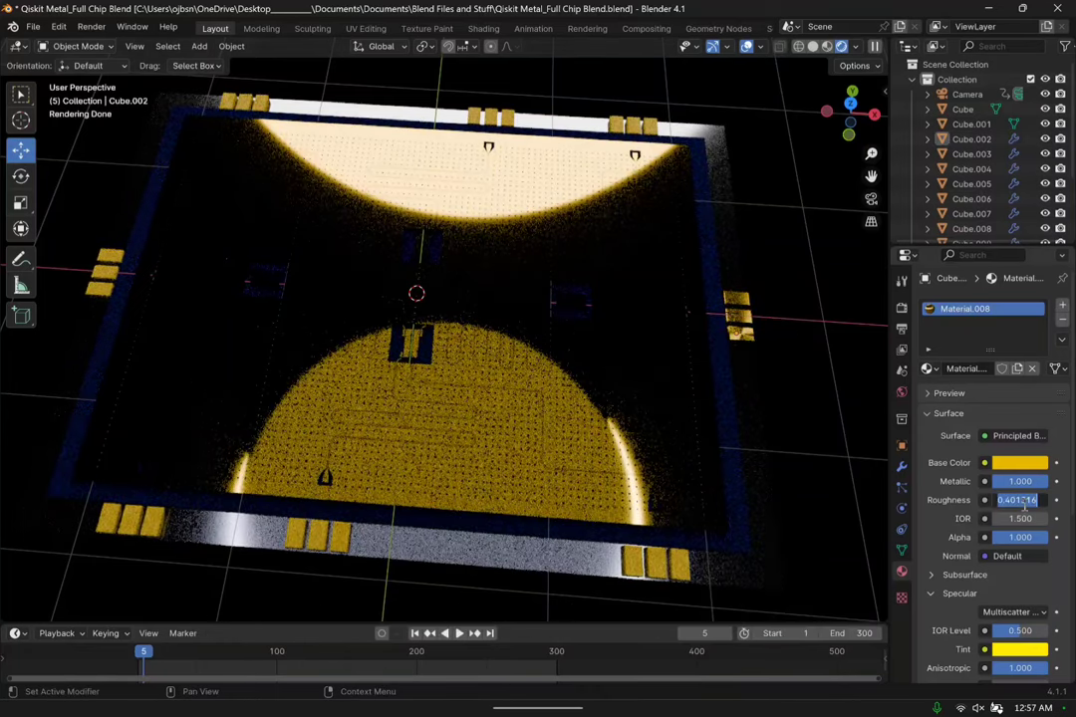
key(Return)
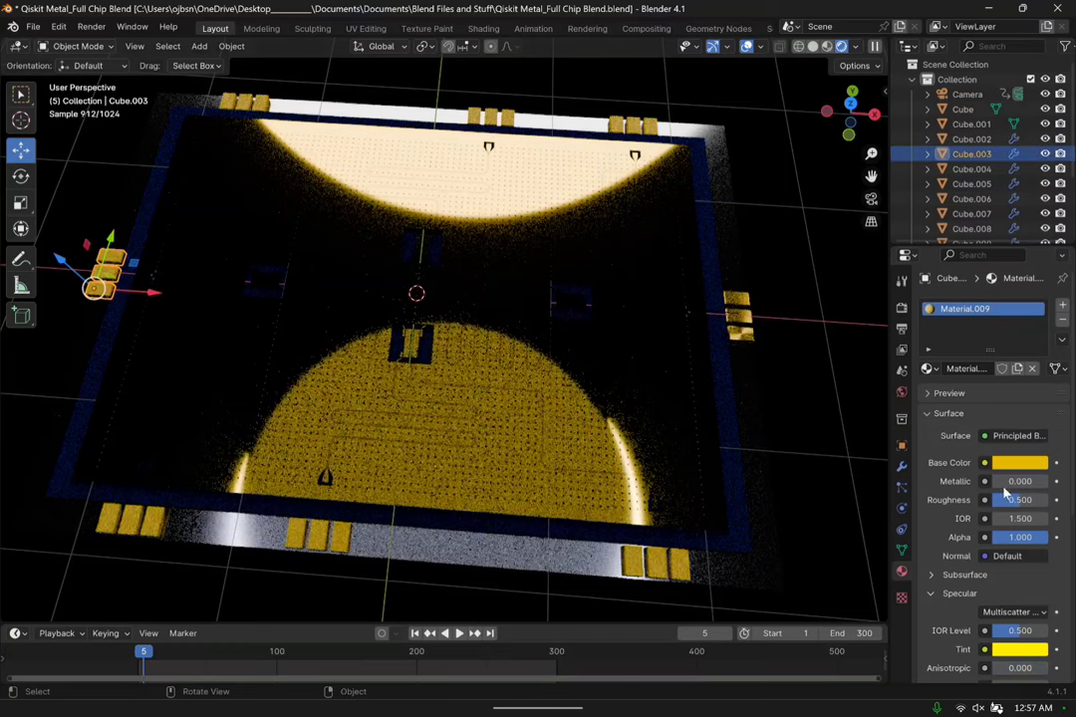
Set Metallic to 1.0 on the bottom and remaining gold pad groups.
click(655, 562)
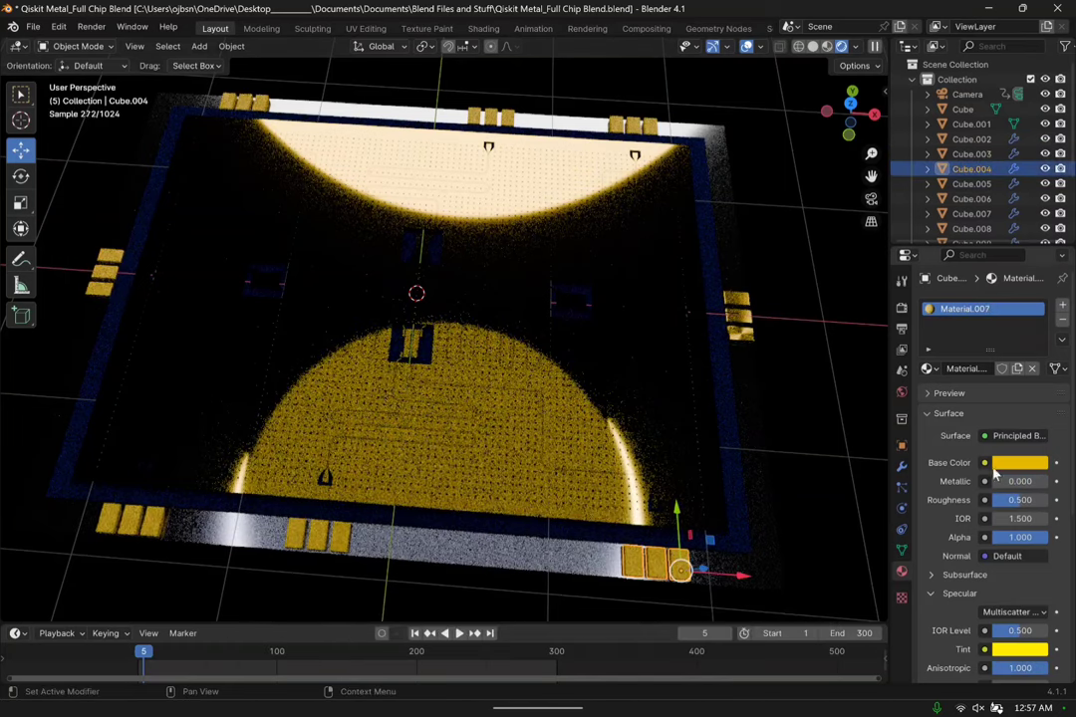
click(318, 538)
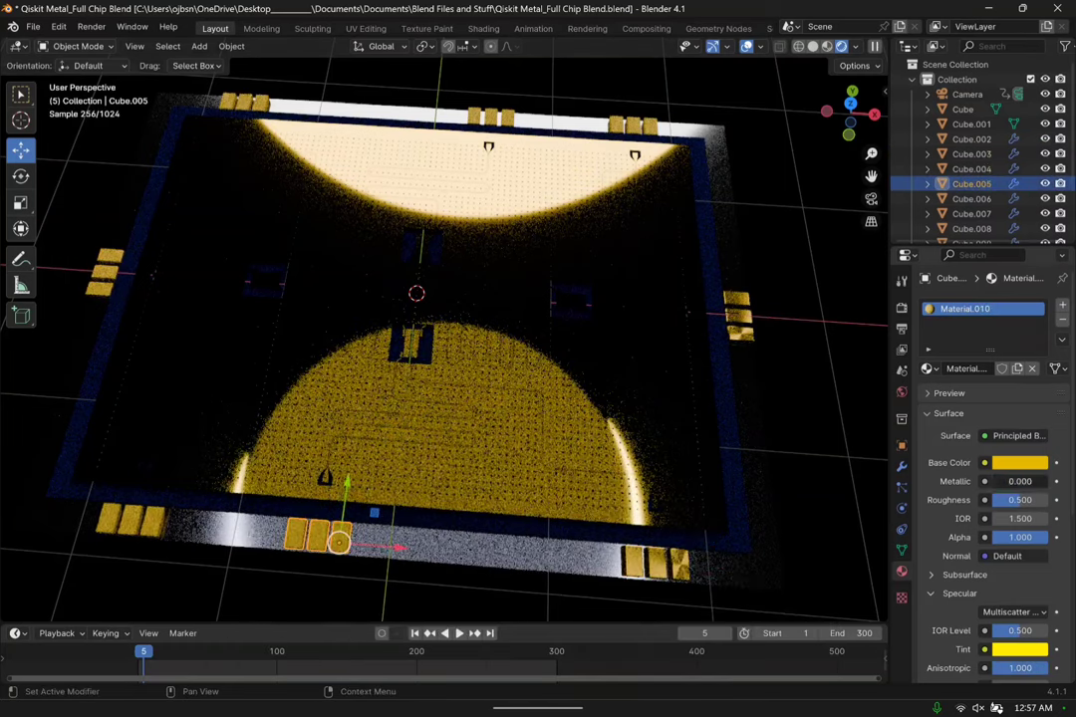
click(129, 520)
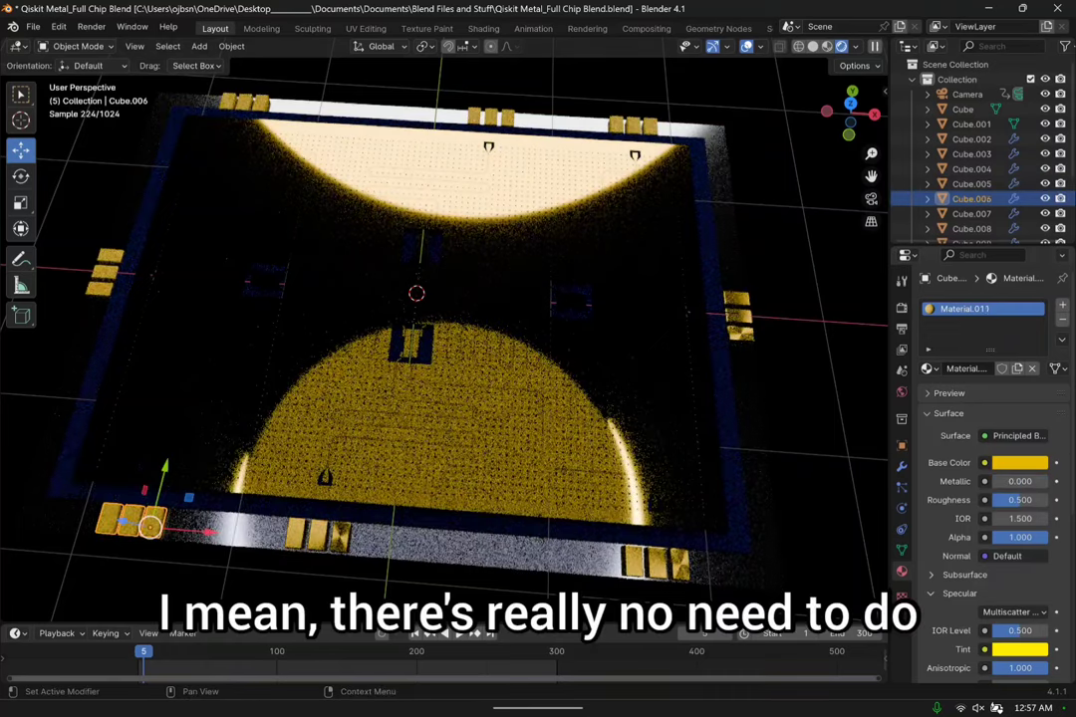
drag(996, 481, 1046, 481)
click(597, 550)
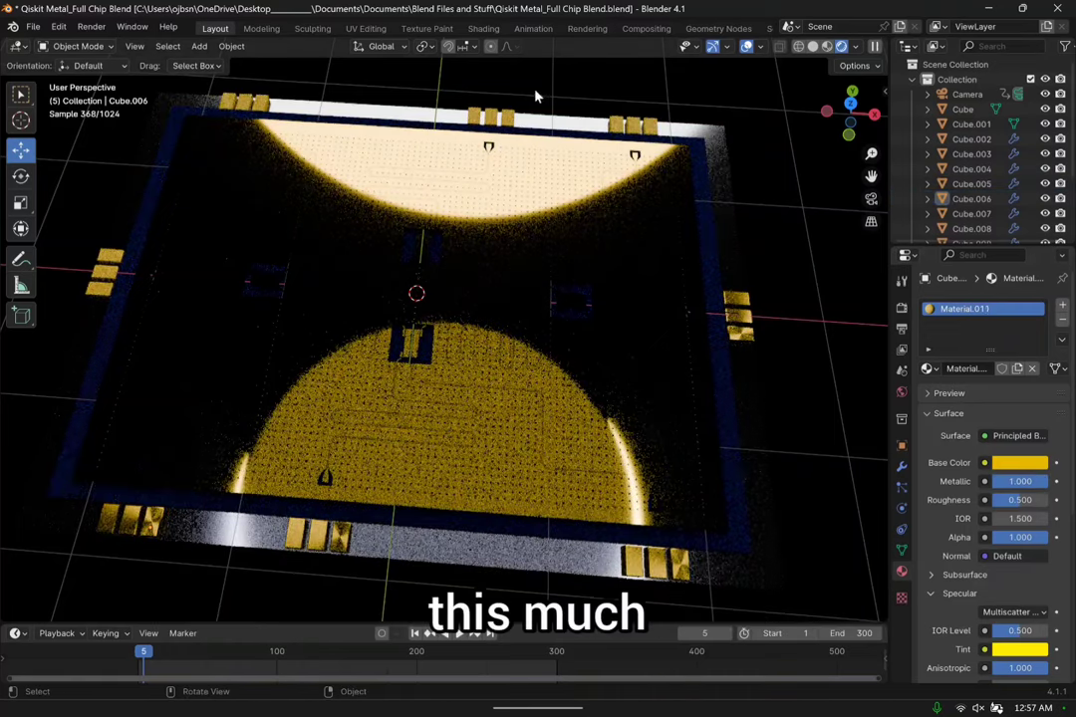
drag(996, 481, 1046, 483)
click(633, 136)
click(239, 112)
click(715, 245)
middle_drag(715, 245, 571, 351)
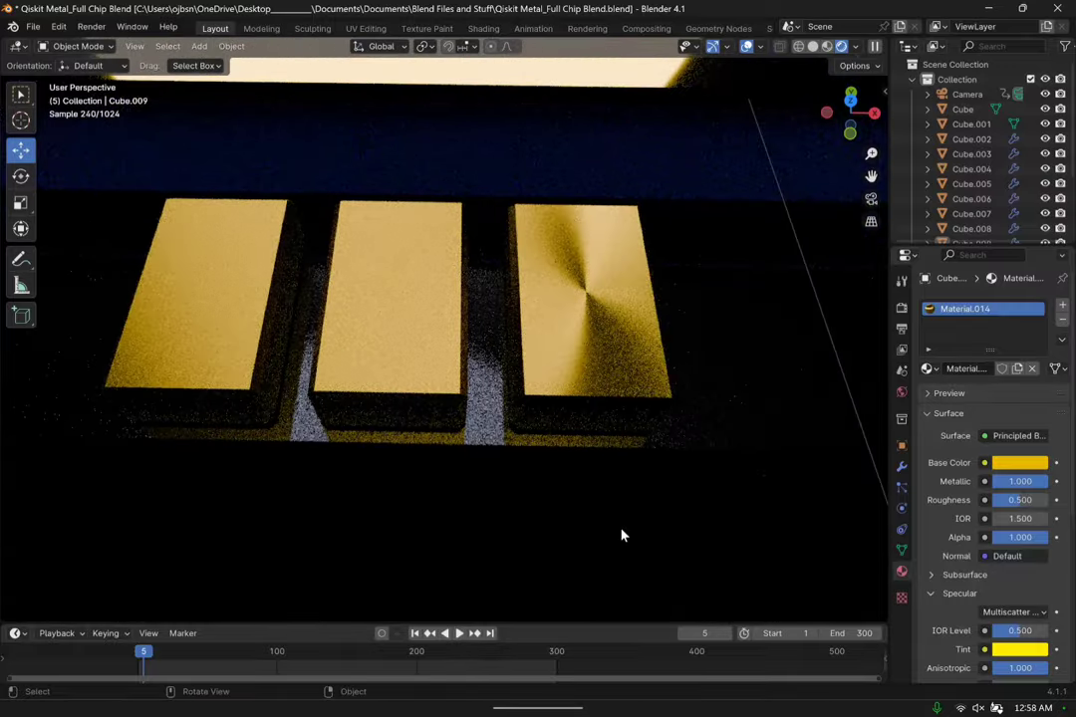
Inspect the metallic pads and save the file as Qiskit Metal_Full Chip Blend.blend.
click(520, 311)
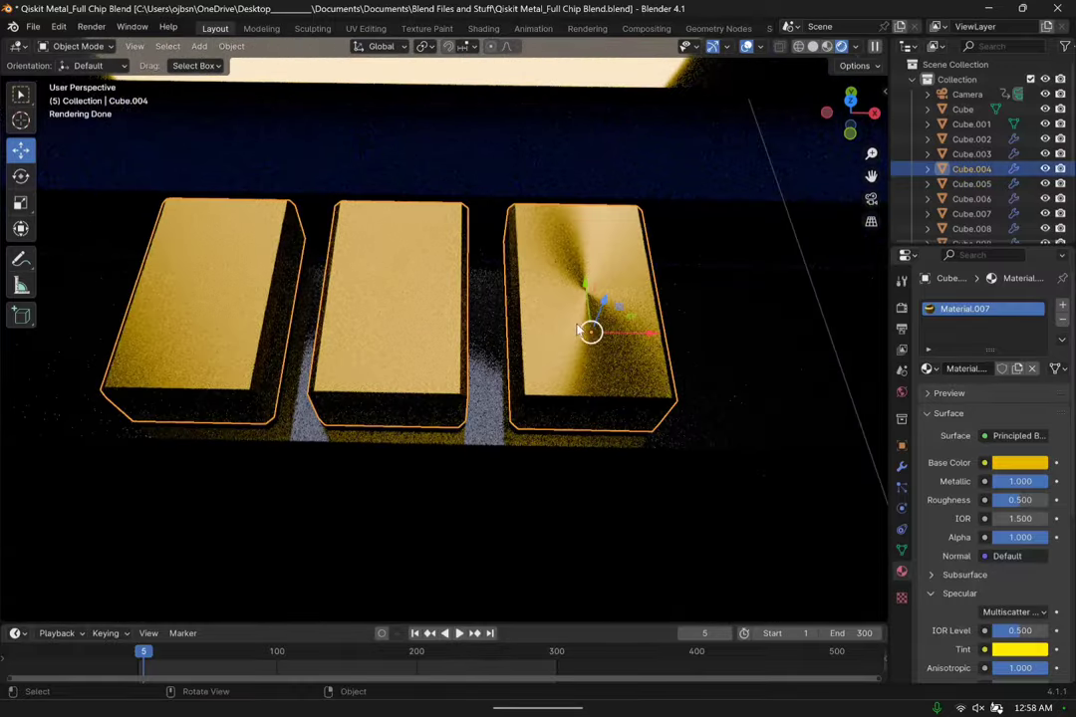
scroll(946, 566, down, 3)
click(608, 581)
scroll(608, 574, down, 10)
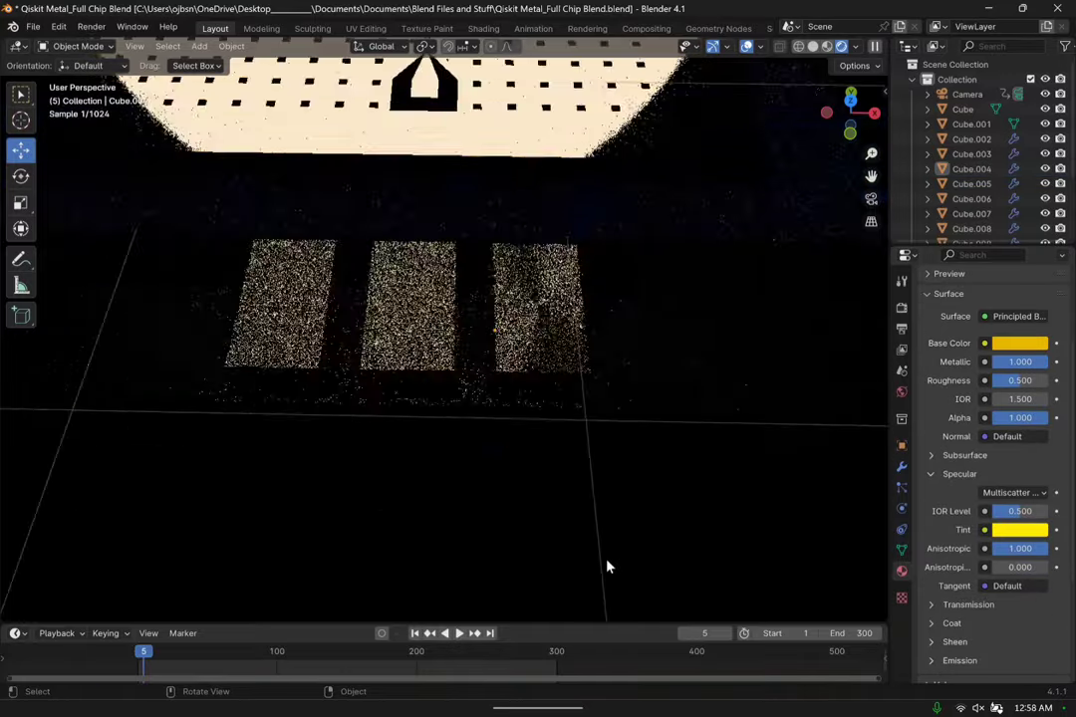
middle_drag(590, 273, 803, 294)
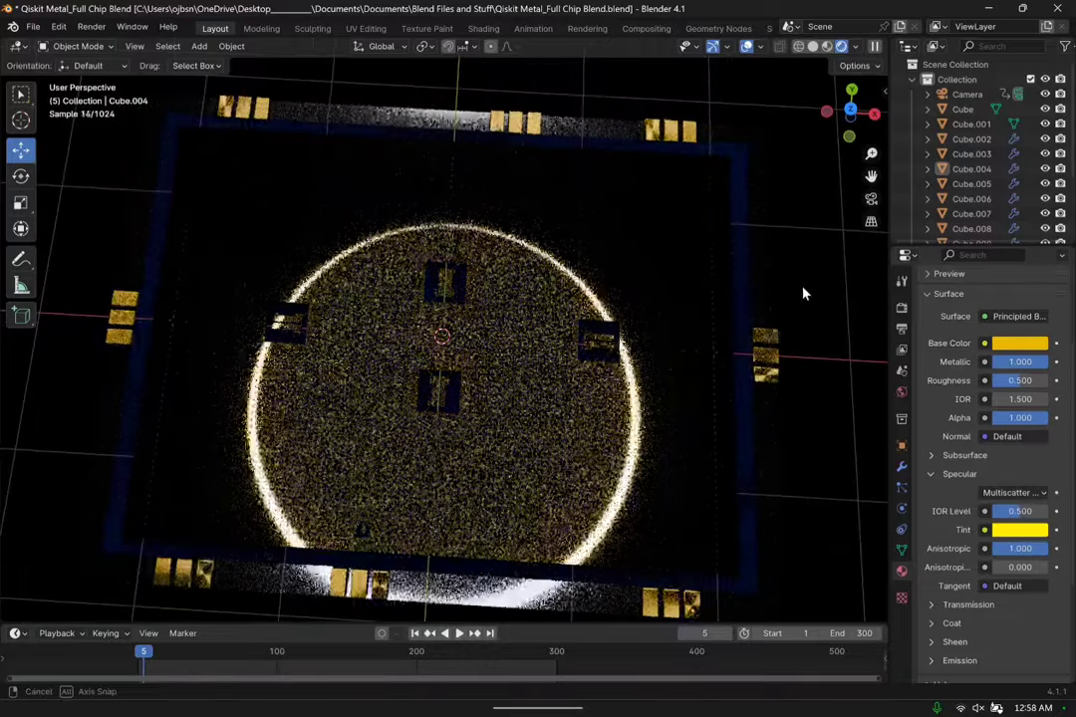
click(33, 26)
click(45, 120)
mouse_move(637, 339)
middle_down()
mouse_move(678, 377)
mouse_move(696, 353)
mouse_move(691, 305)
mouse_move(703, 312)
mouse_move(715, 269)
mouse_move(655, 328)
mouse_move(687, 279)
middle_up()
Switch back to Solid shading and select the NurbsPath bond wire near the right edge.
key(z)
scroll(744, 333, up, 5)
shift+middle_drag(744, 333, 451, 403)
scroll(586, 374, up, 2)
scroll(504, 391, up, 1)
click(503, 392)
click(503, 391)
Shift the wire path 0.021 m along X.
key(g)
key(x)
click(398, 300)
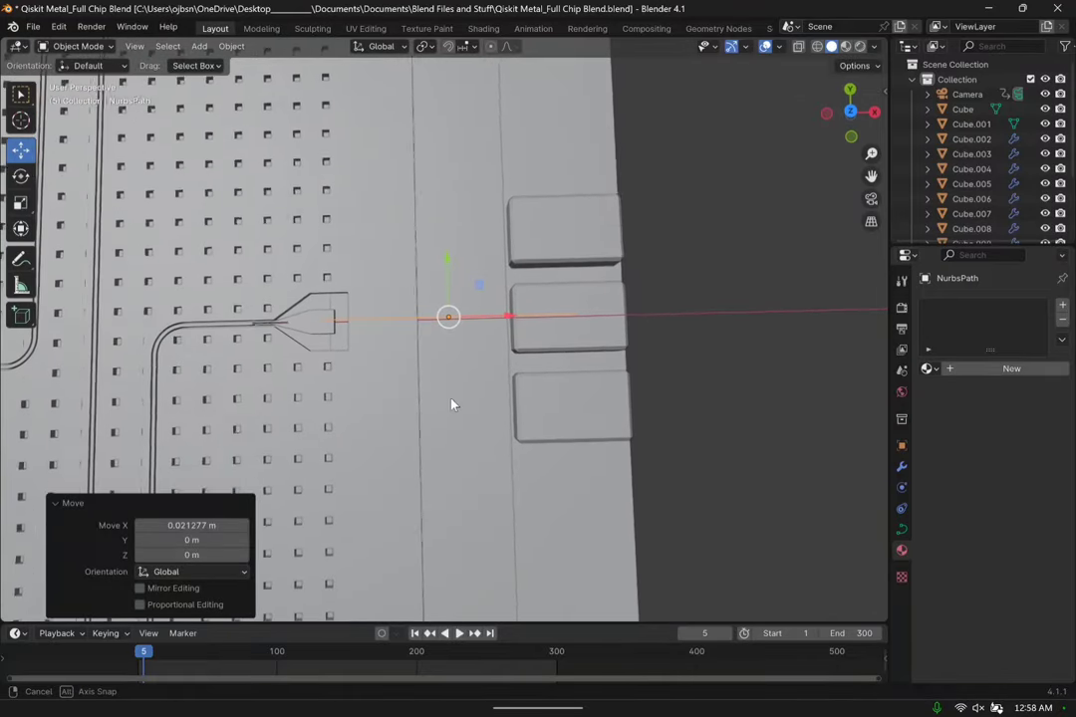
middle_drag(531, 310, 601, 289)
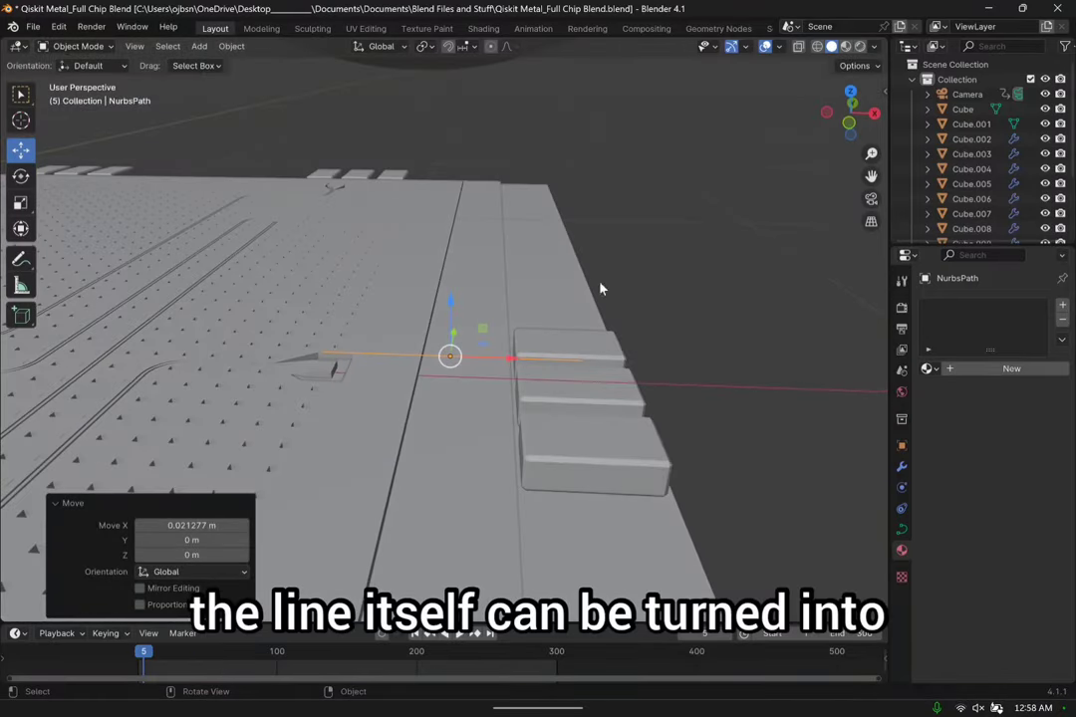
Put the wire in Edit Mode and set its curve Bevel Depth to 0.02 m.
click(77, 46)
click(60, 70)
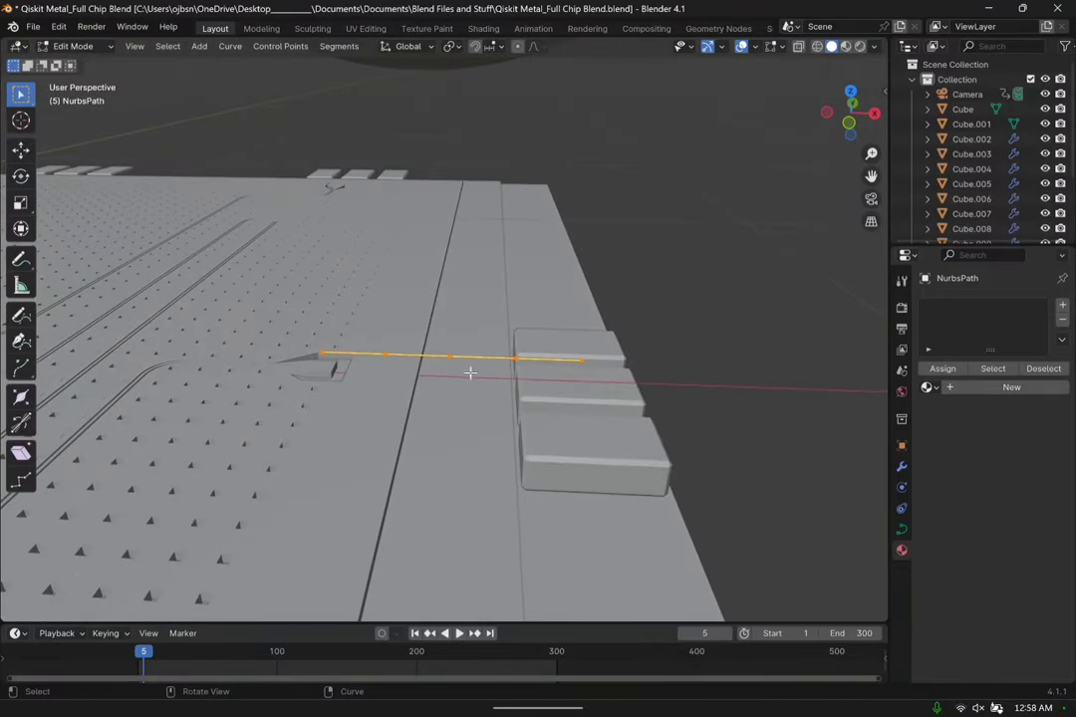
click(902, 531)
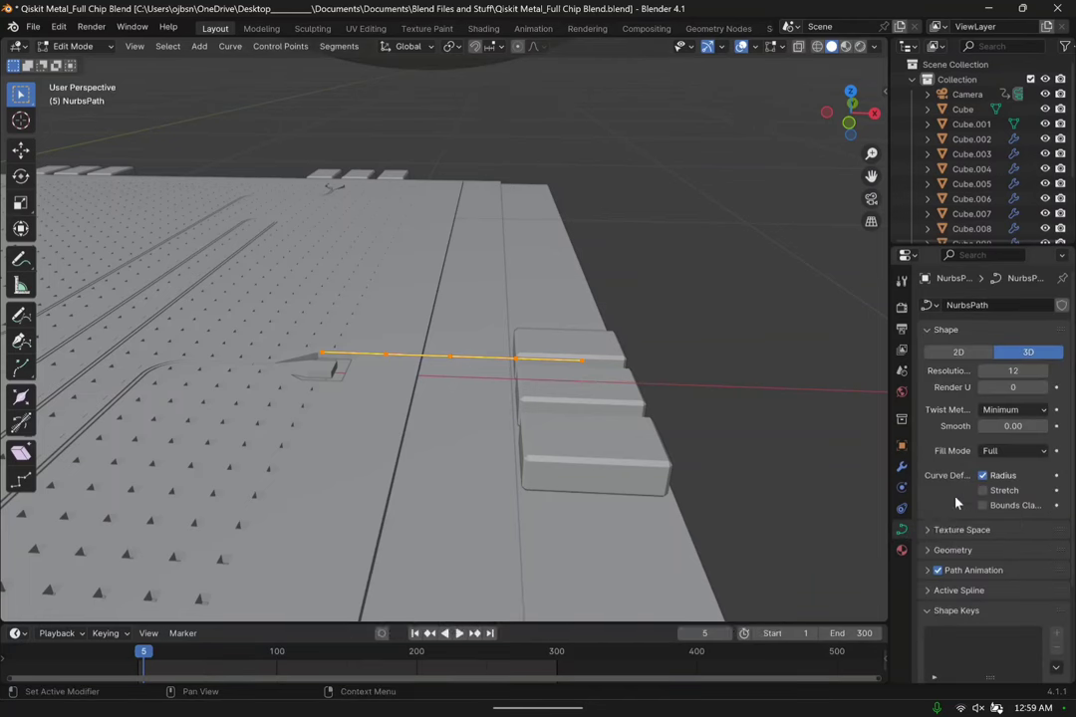
scroll(946, 493, down, 2)
scroll(937, 513, up, 1)
click(929, 520)
scroll(926, 525, down, 2)
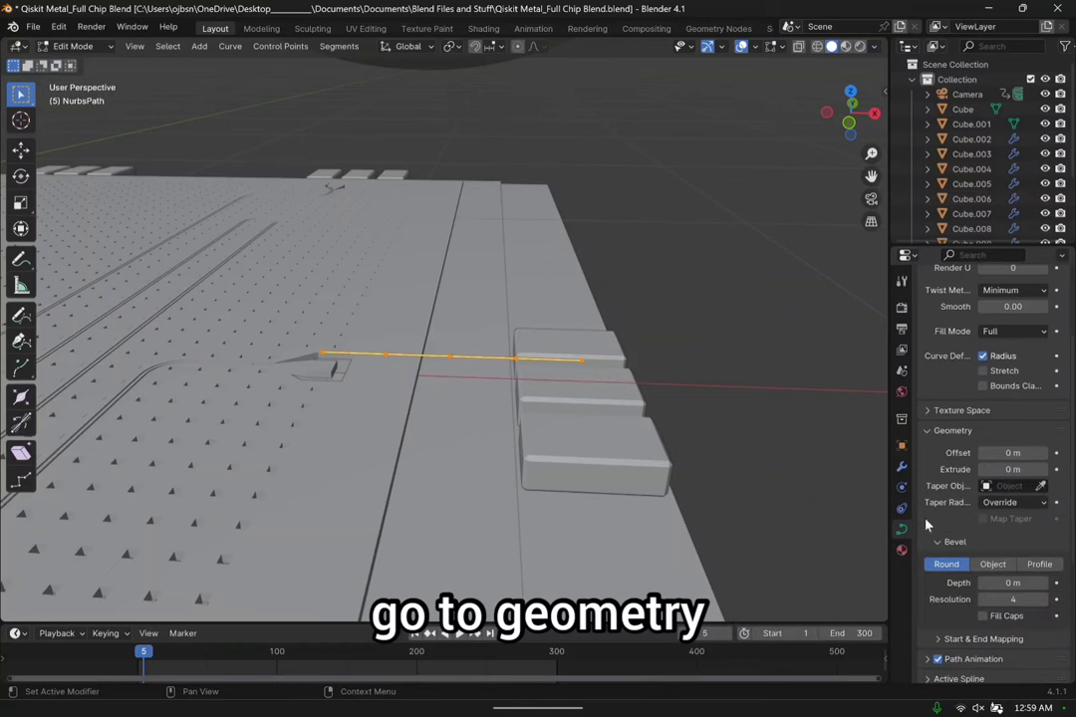
scroll(1006, 548, down, 2)
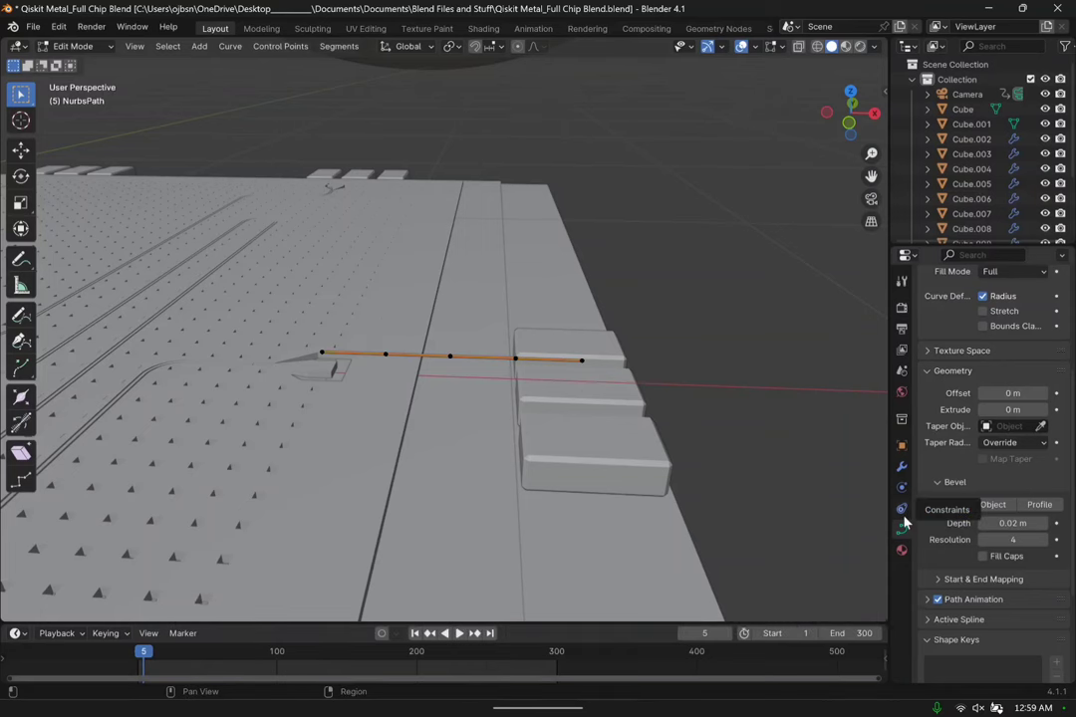
Box-select the wire's middle control points and raise them 0.053015 m in Z.
drag(379, 334, 511, 412)
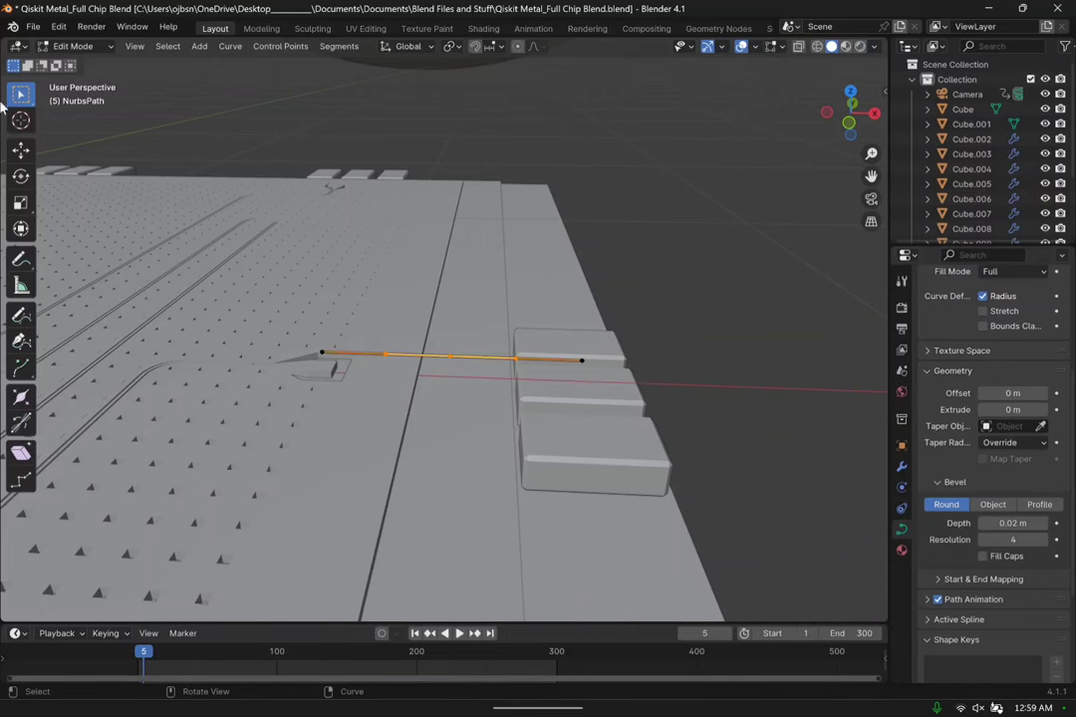
drag(455, 315, 451, 262)
middle_drag(567, 322, 644, 376)
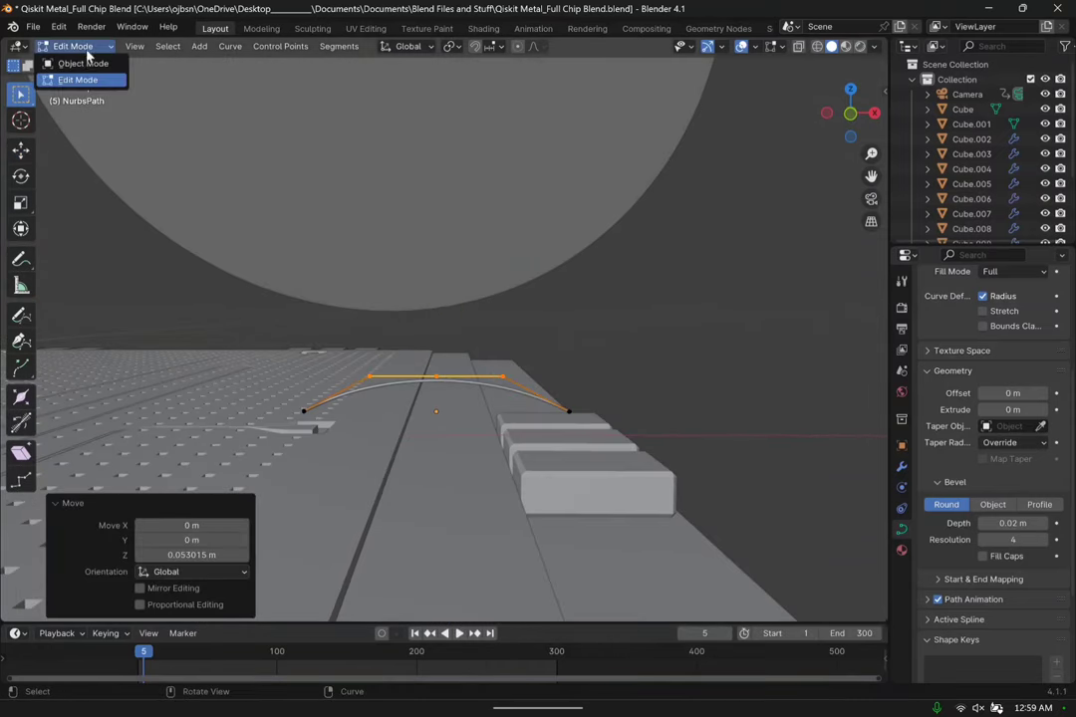
In Object Mode, lower the whole wire to settle its height above the chip.
click(82, 63)
drag(435, 356, 437, 374)
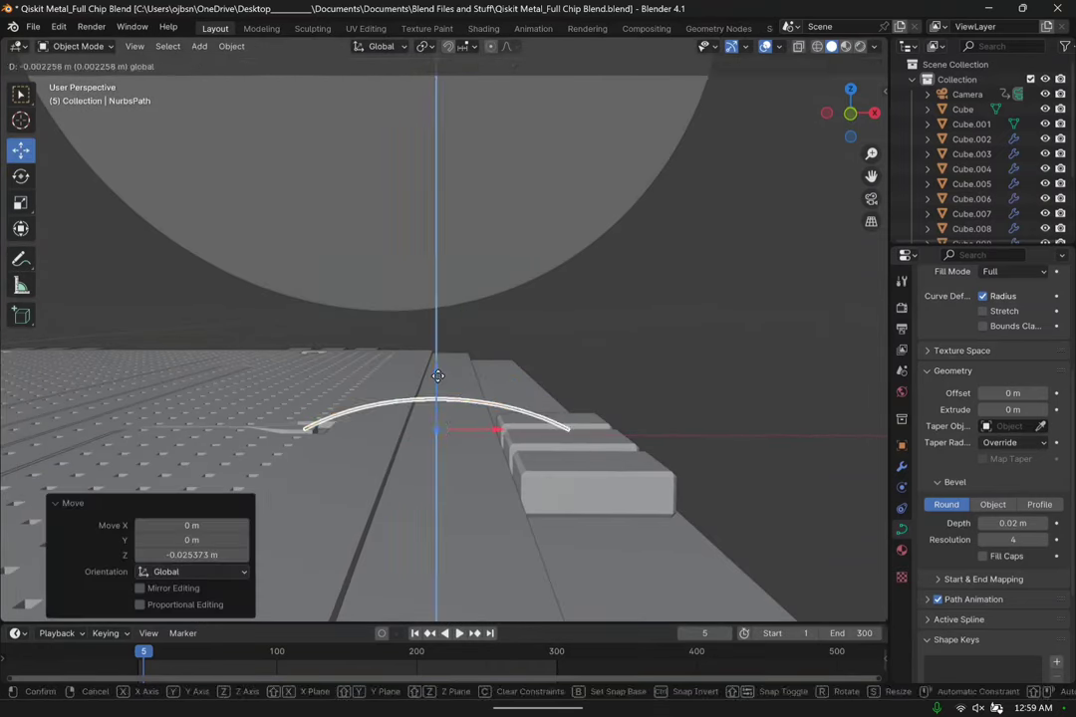
middle_drag(438, 374, 667, 450)
drag(645, 439, 642, 436)
middle_drag(641, 435, 398, 319)
Pull the upper end control points inward along X for steeper ends, then return to Object Mode.
click(80, 80)
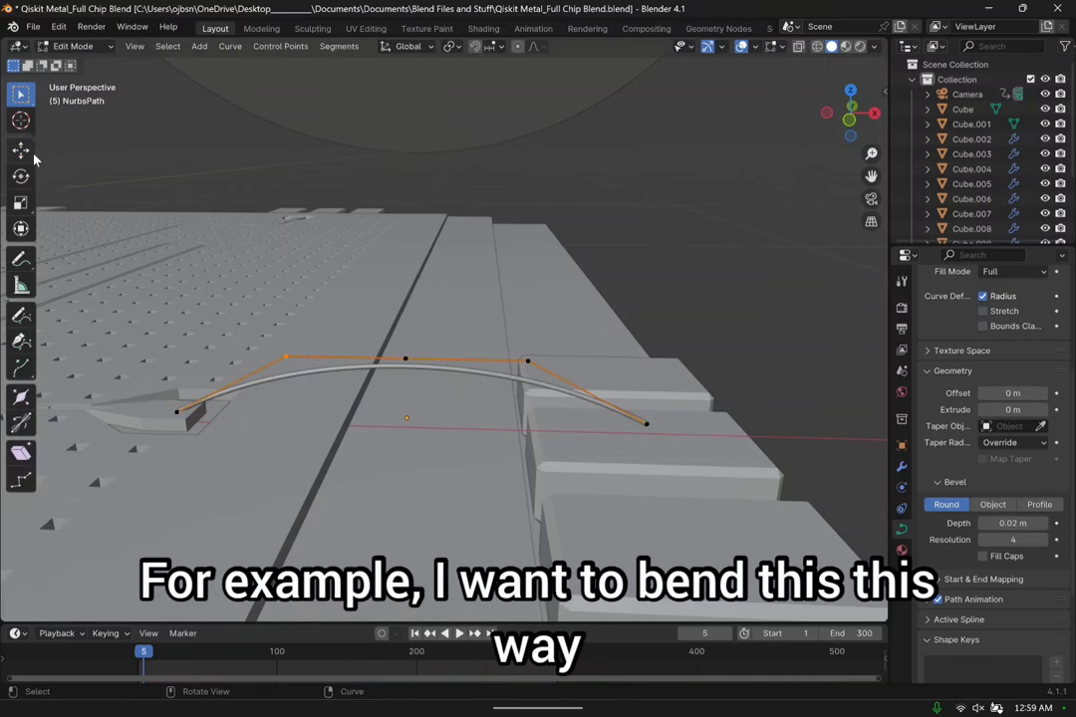
drag(340, 365, 227, 365)
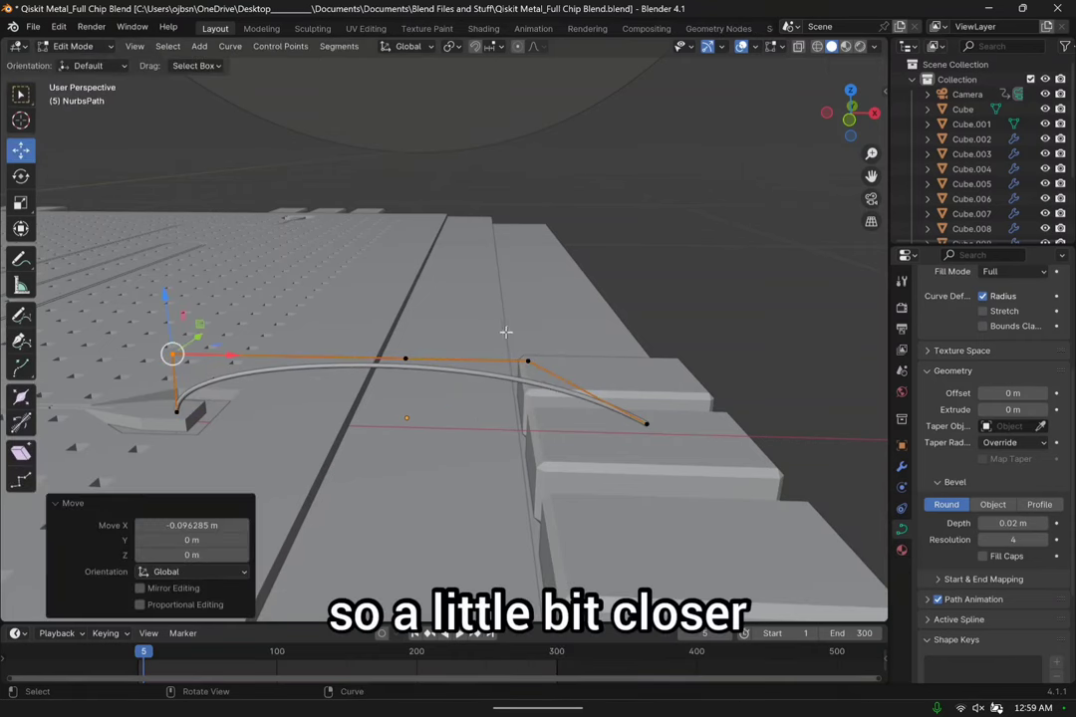
drag(506, 333, 594, 429)
drag(594, 358, 695, 363)
click(791, 338)
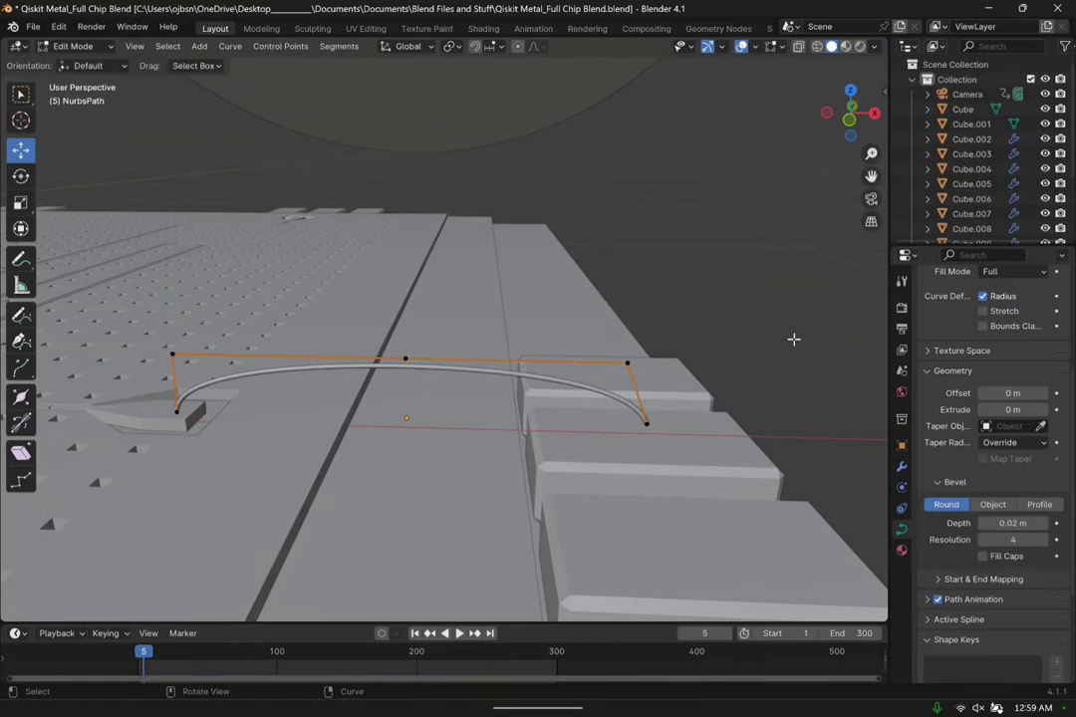
middle_drag(793, 338, 723, 339)
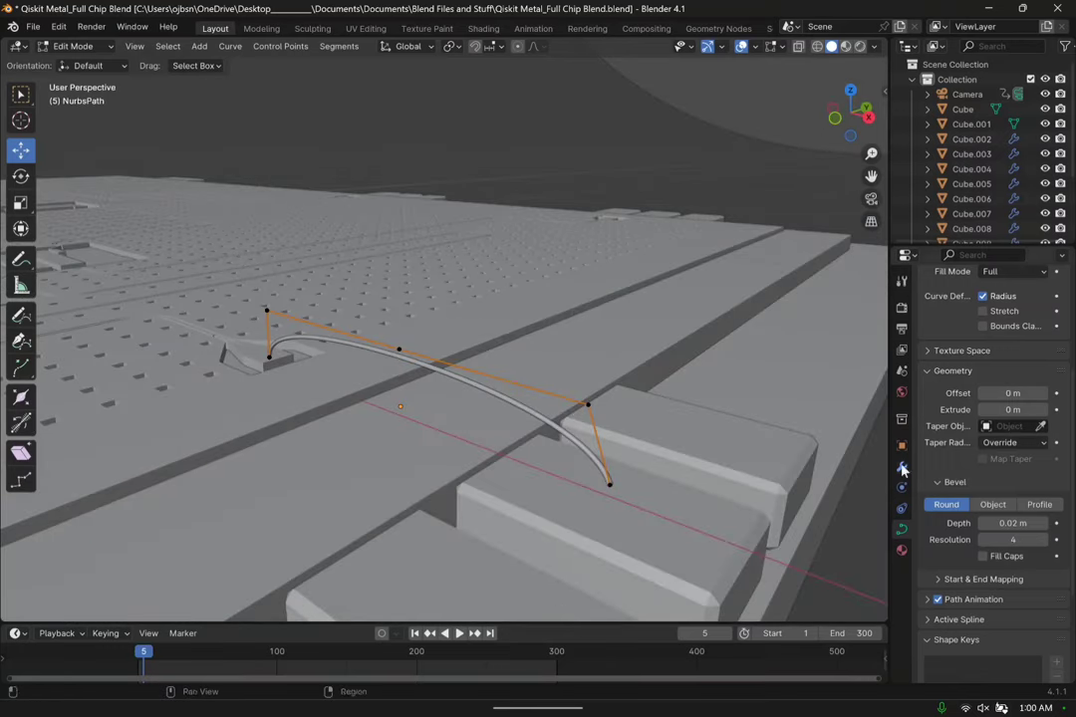
key(Tab)
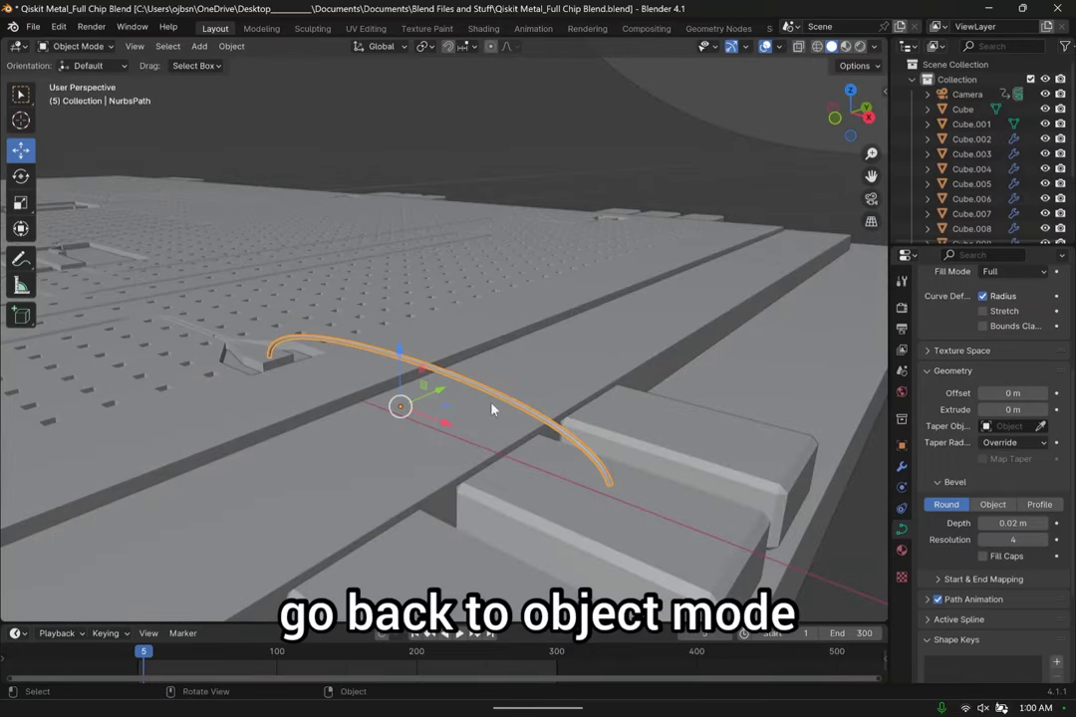
Give the wire a new material with Metallic 1 and Roughness 0.
click(901, 551)
click(965, 366)
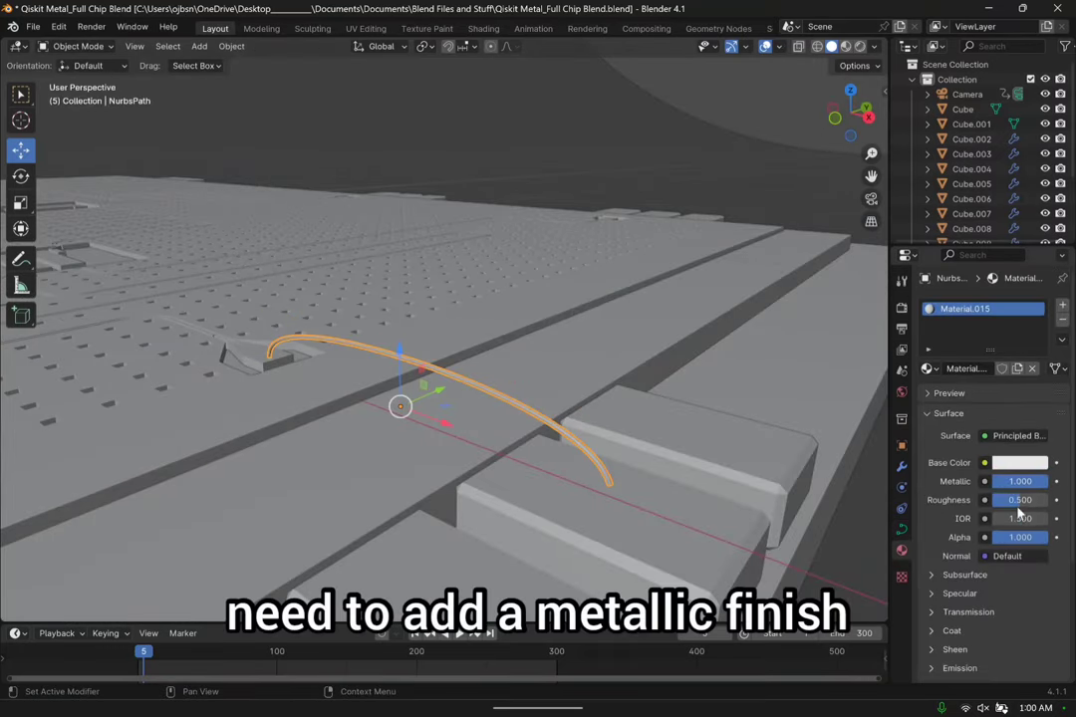
drag(1018, 511, 986, 511)
Adjust the wire's end point so it sits on the pad surface.
middle_drag(727, 182, 419, 279)
click(419, 286)
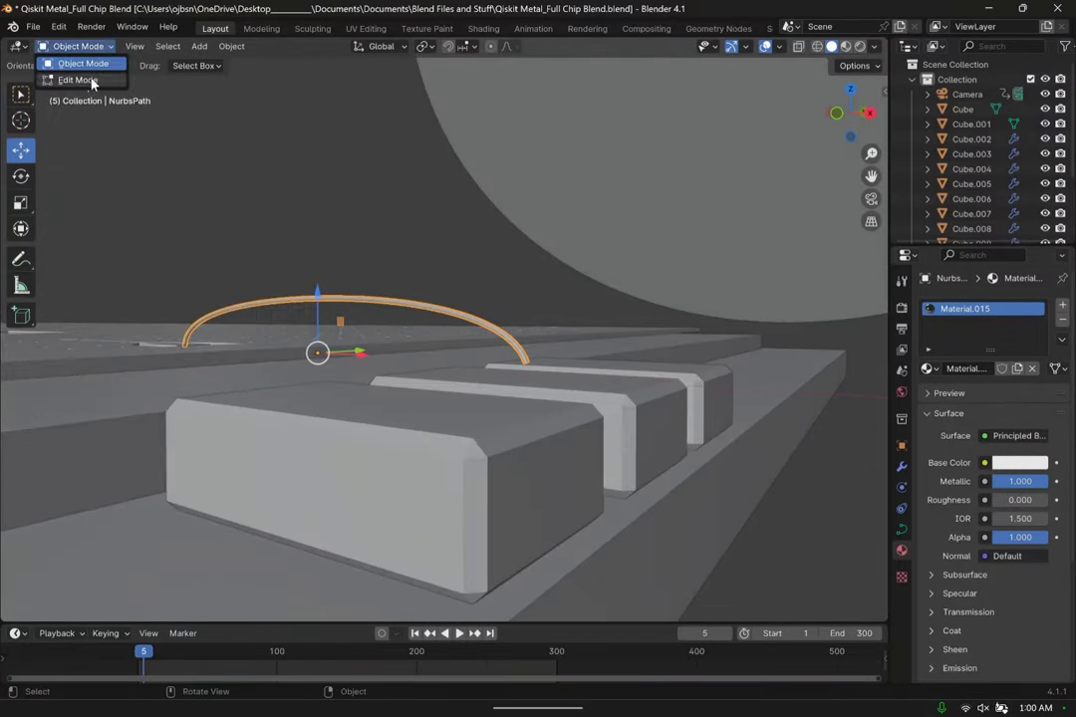
click(80, 80)
drag(542, 381, 588, 323)
middle_drag(589, 324, 502, 388)
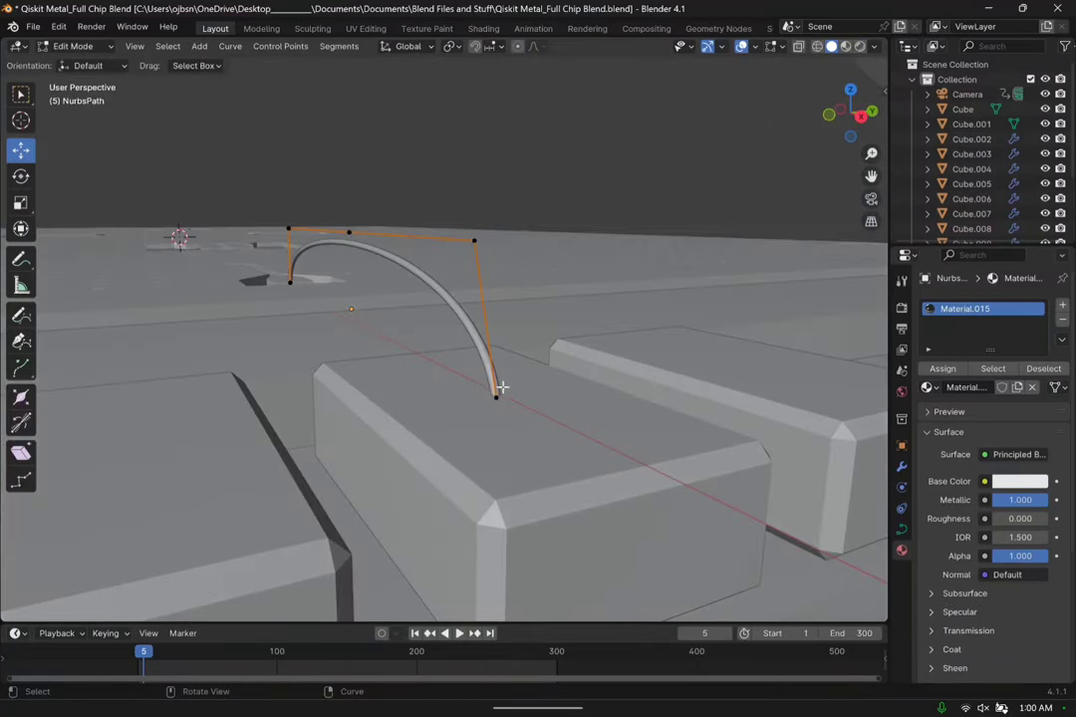
drag(499, 337, 500, 337)
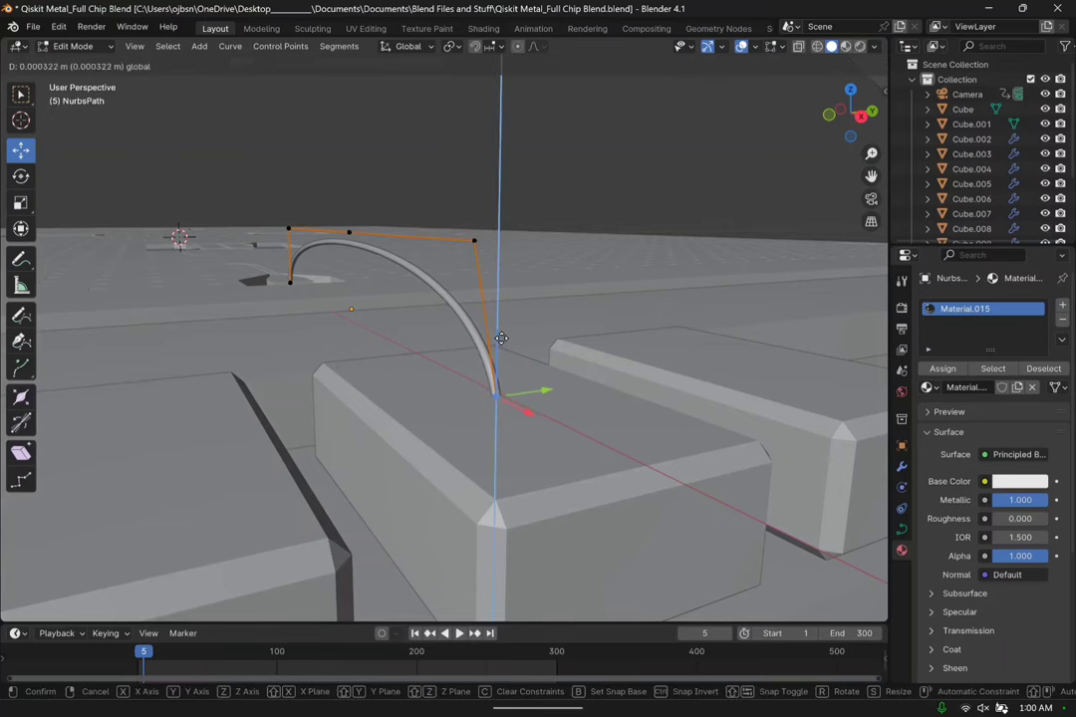
drag(500, 337, 501, 337)
click(72, 46)
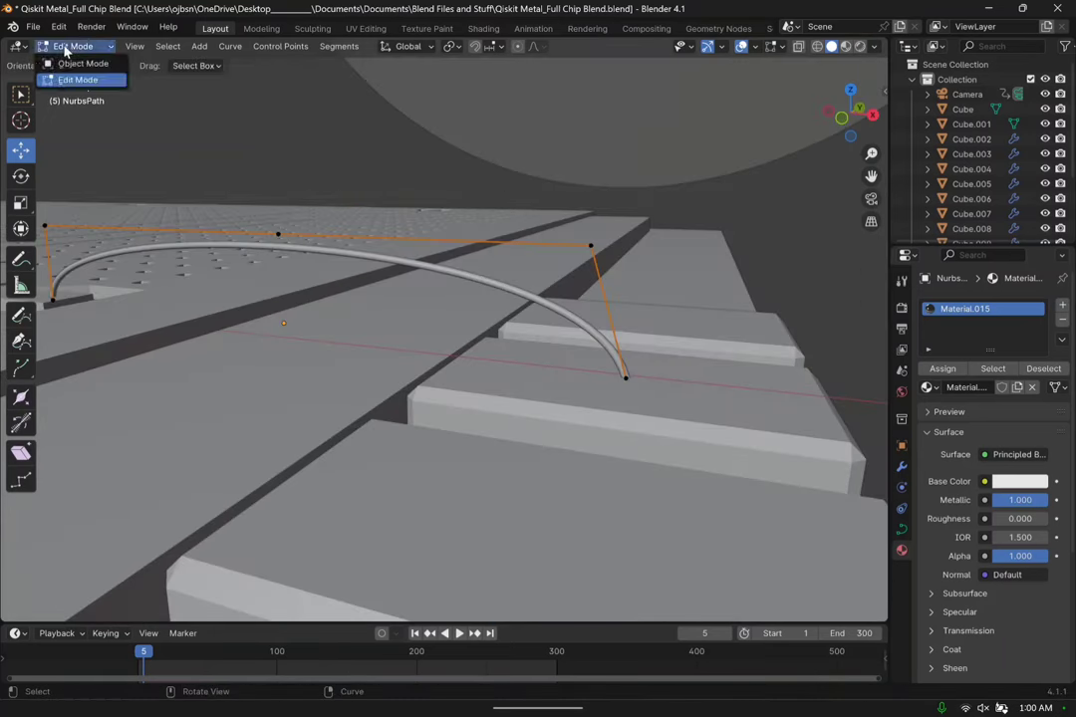
click(87, 65)
Copy and paste the wire, sliding the duplicate along Y to the next pad.
middle_drag(288, 193, 440, 245)
click(436, 239)
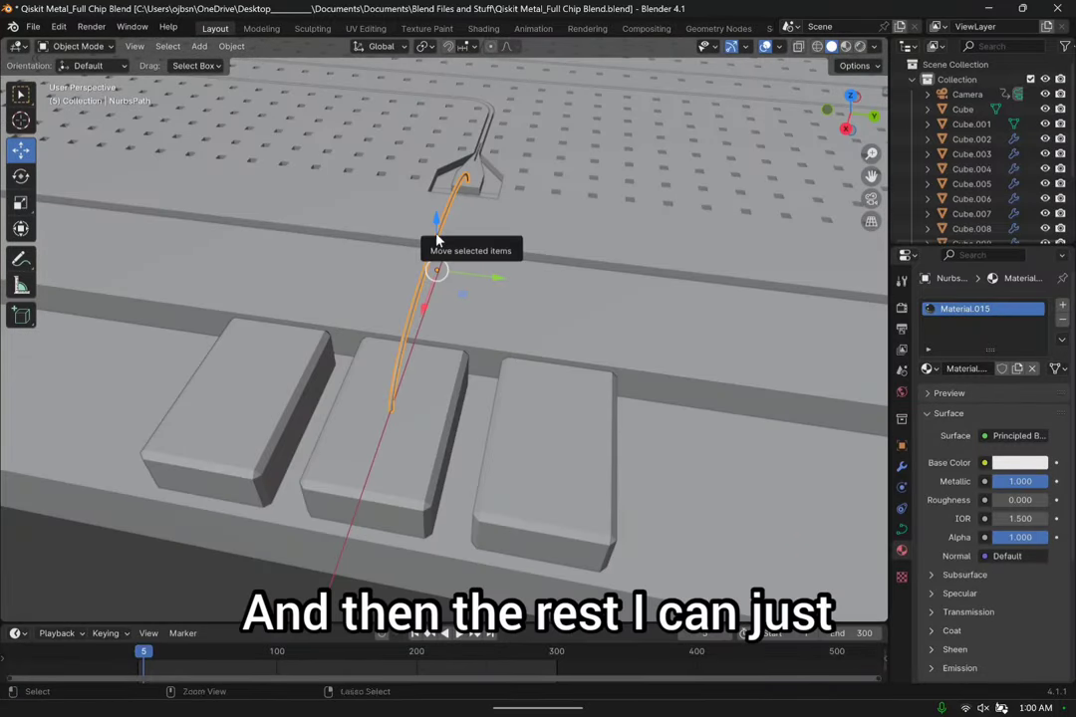
key(ctrl+c)
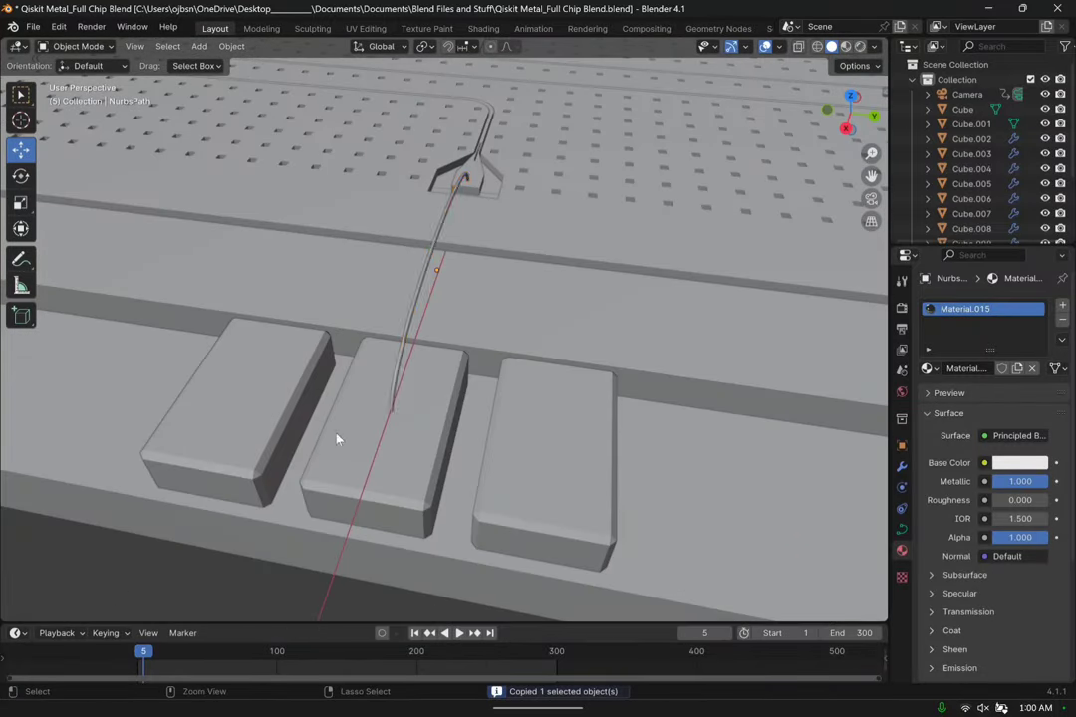
key(ctrl+v)
drag(496, 279, 626, 299)
middle_drag(529, 257, 430, 362)
Shorten the copy by moving its right-side control points inward along X.
click(75, 46)
click(72, 77)
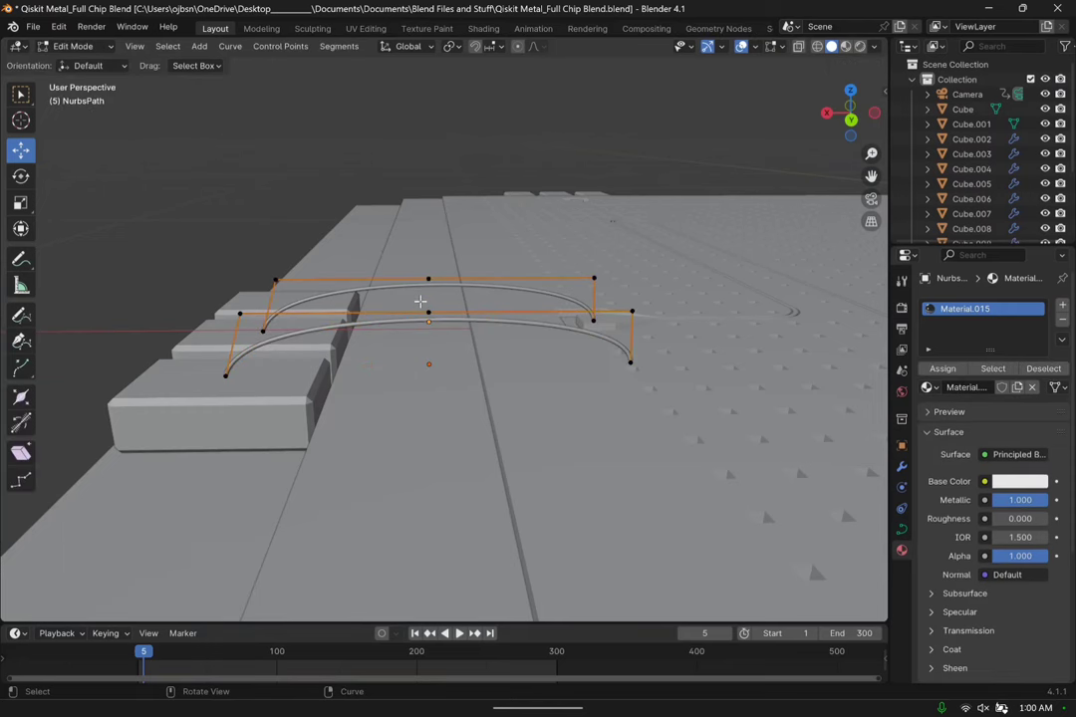
drag(670, 404, 670, 404)
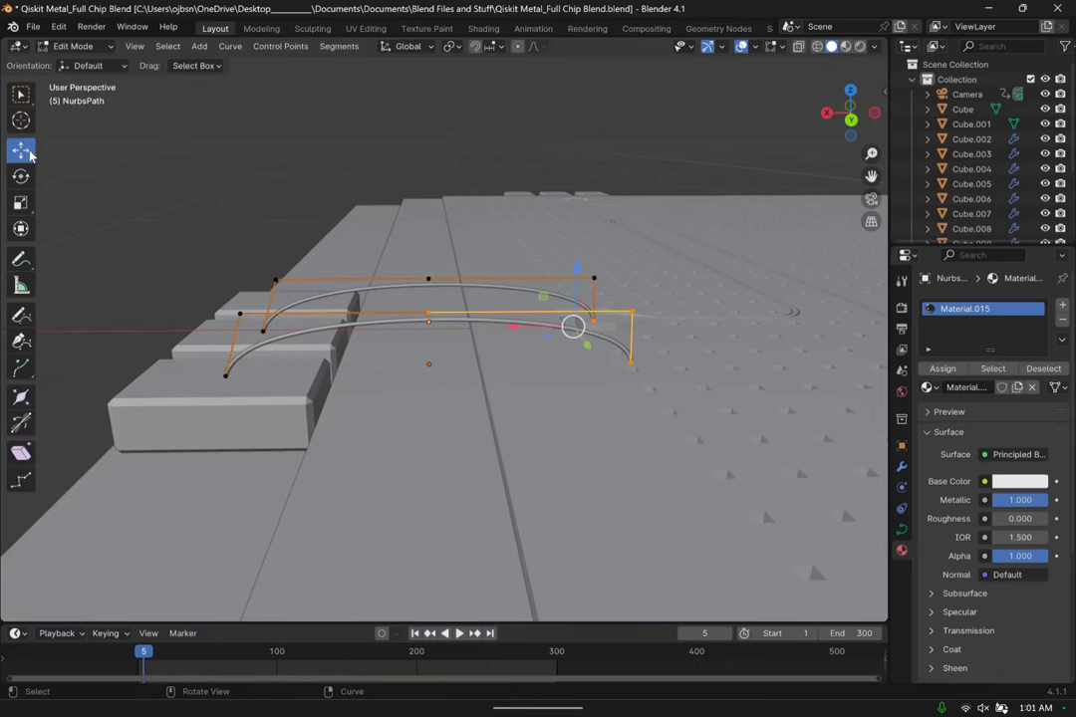
key(s)
key(x)
key(Escape)
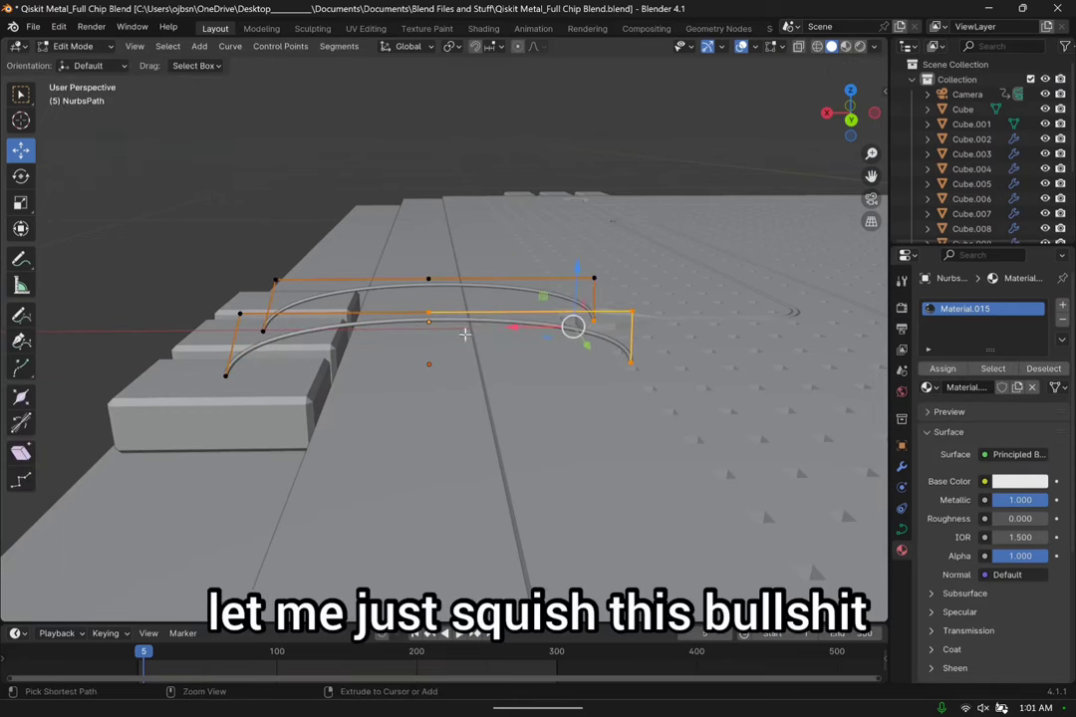
middle_drag(588, 316, 433, 321)
key(g)
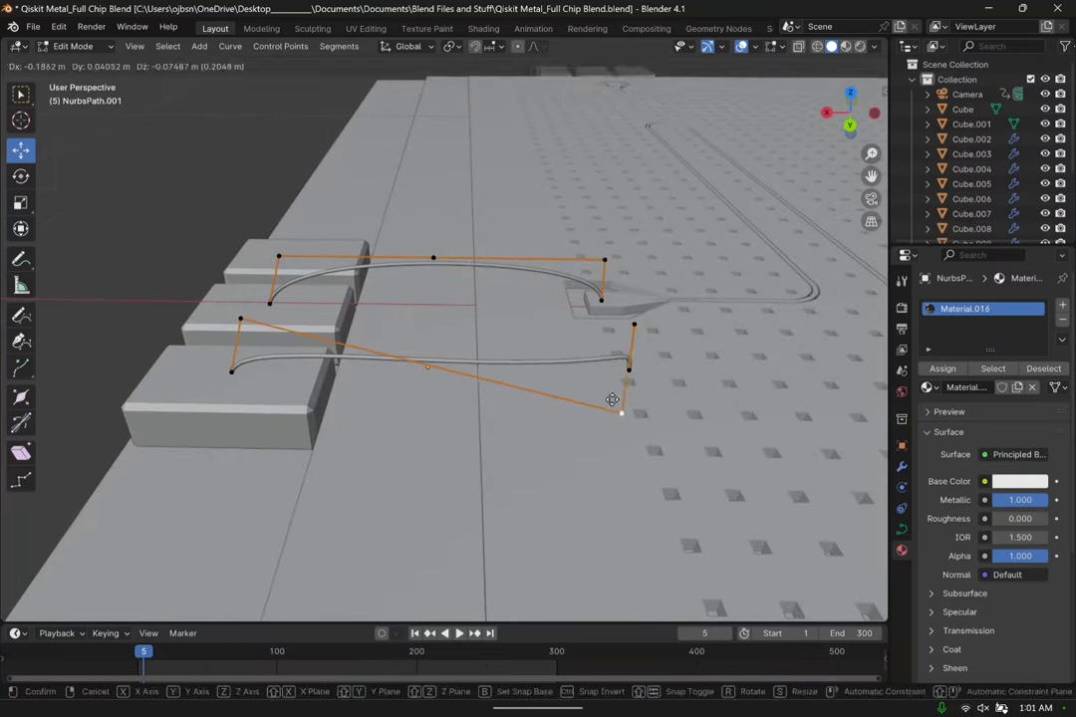
key(Escape)
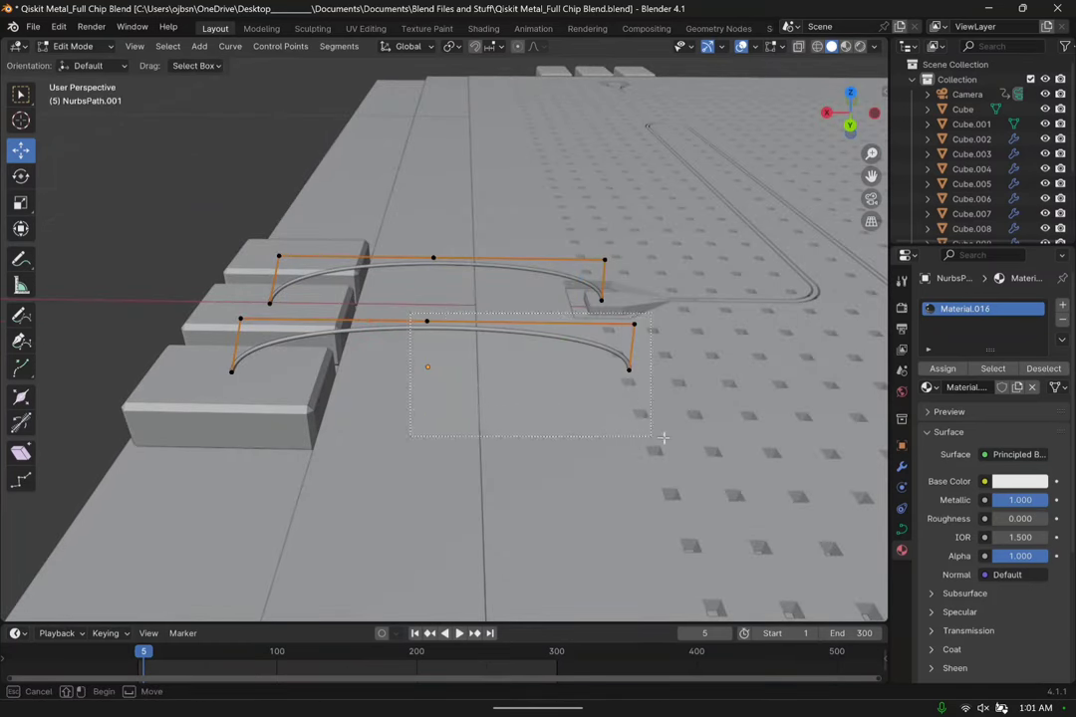
drag(507, 340, 425, 342)
click(231, 139)
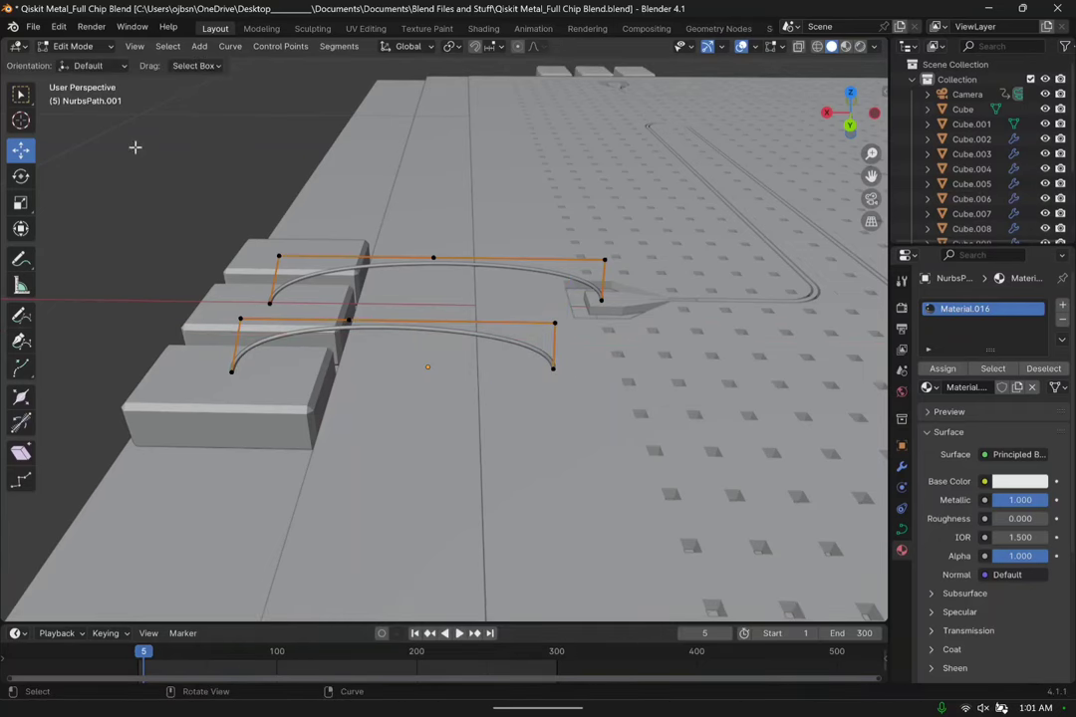
click(71, 45)
click(69, 65)
middle_drag(518, 299, 478, 282)
Paste a third wire and move it onto the left pad.
key(ctrl+c)
key(ctrl+v)
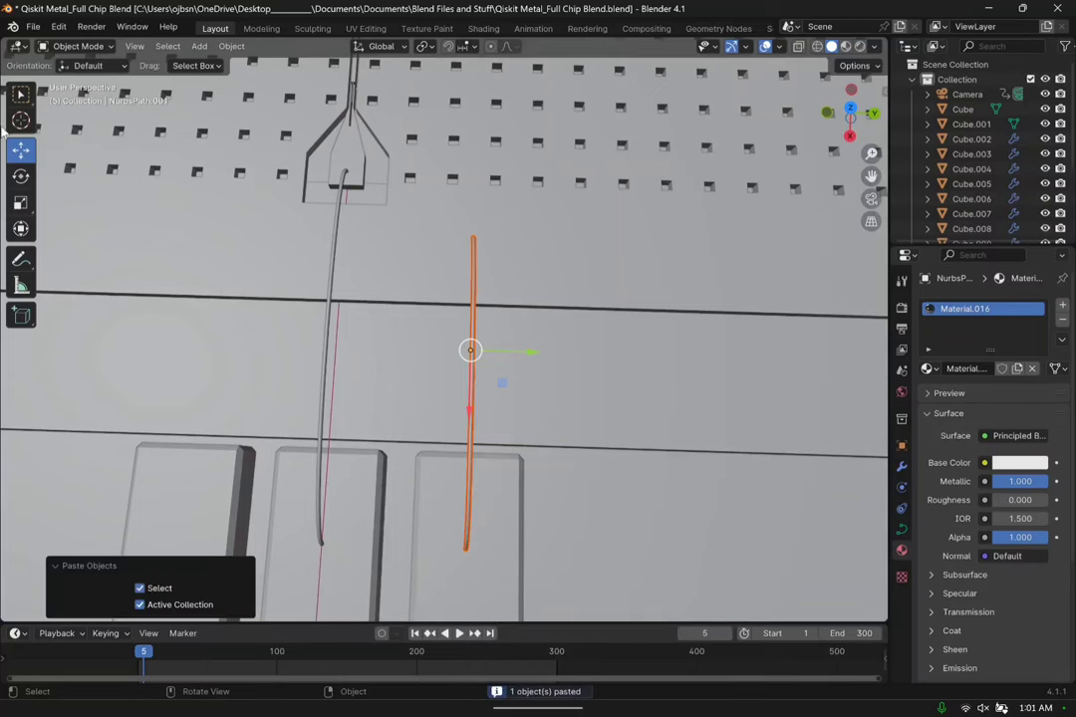
drag(531, 352, 239, 348)
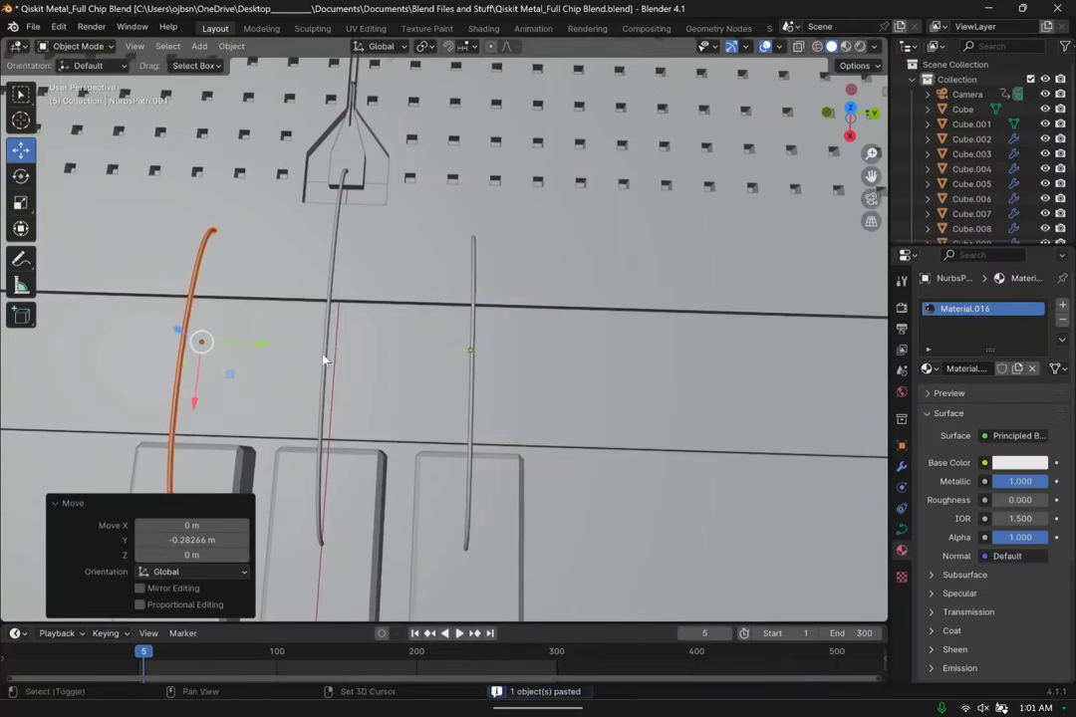
shift+middle_drag(239, 349, 502, 363)
drag(480, 351, 475, 350)
middle_drag(475, 351, 626, 282)
Paste copies of the selected wires and move them toward another pad group.
shift+click(710, 337)
scroll(303, 227, down, 10)
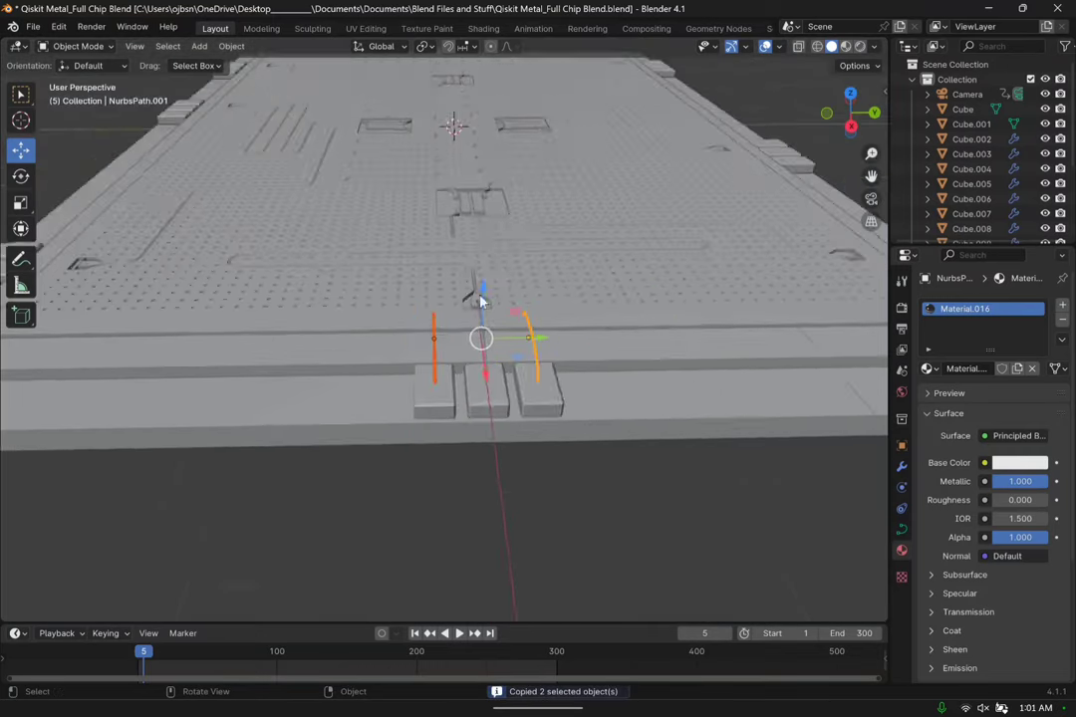
key(ctrl+v)
middle_drag(102, 215, 3, 282)
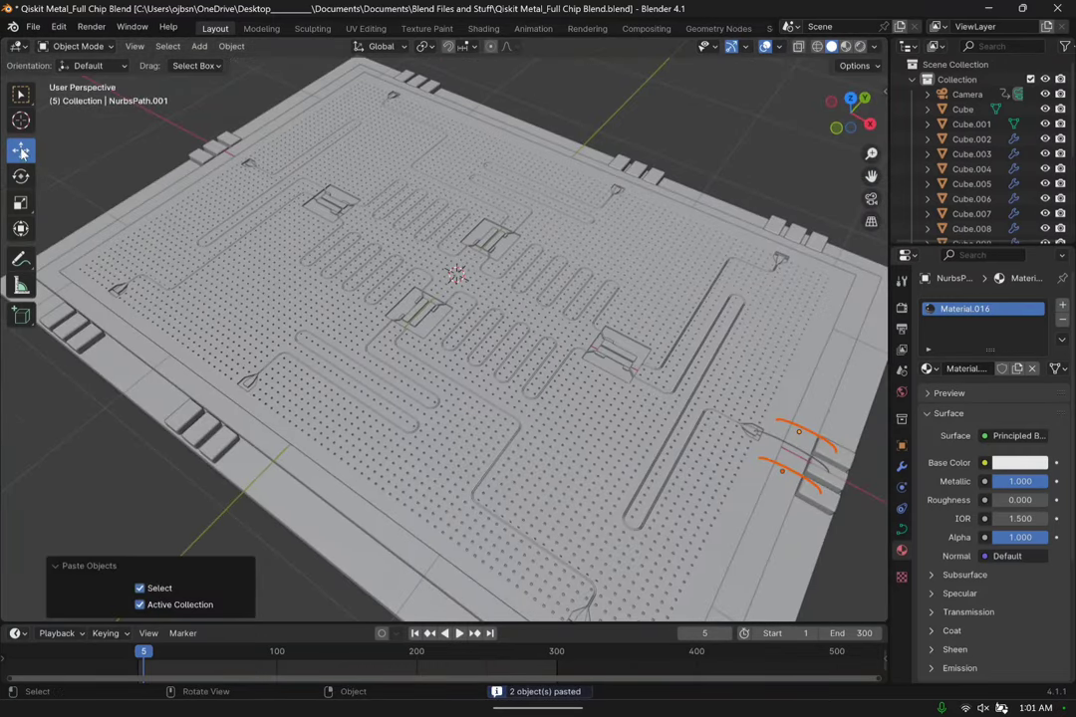
drag(876, 490, 274, 255)
drag(228, 222, 249, 214)
middle_drag(249, 214, 689, 289)
middle_drag(546, 340, 841, 438)
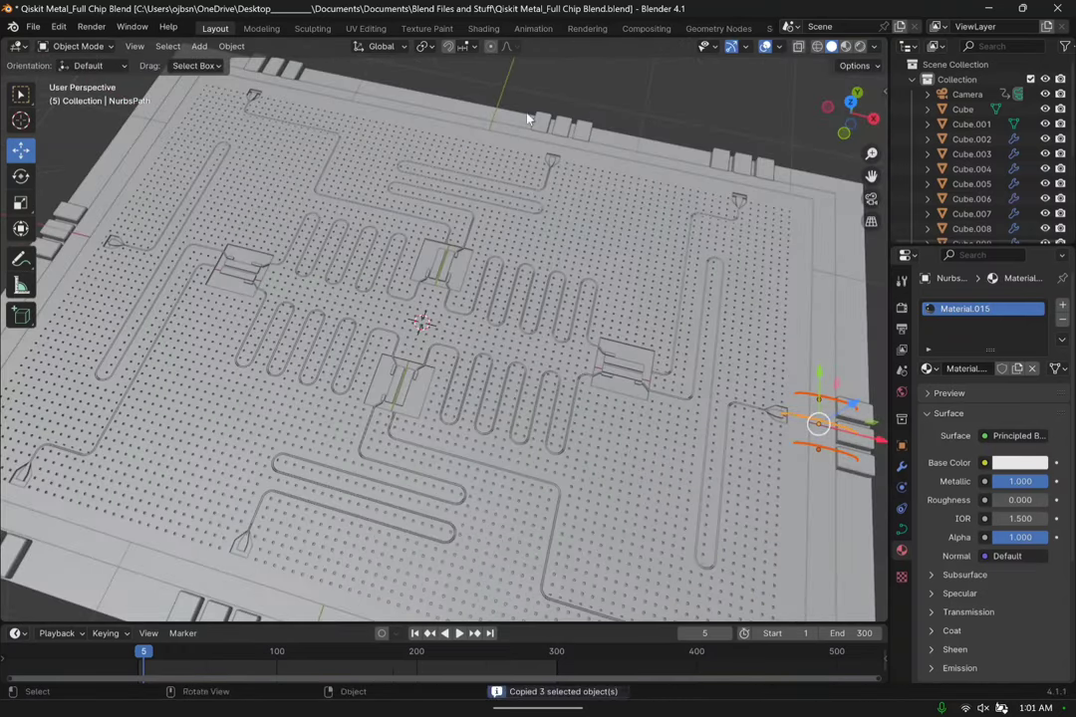
Paste the three wires again, move them left across the chip, and rotate them 180°.
key(ctrl+v)
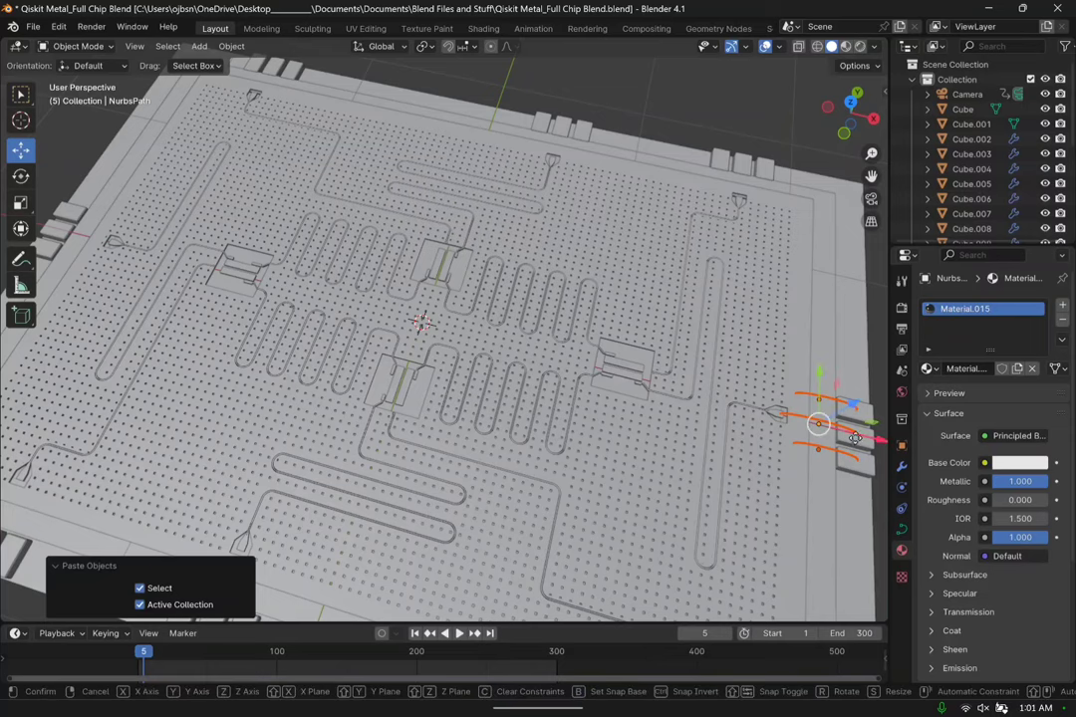
drag(865, 434, 258, 247)
middle_drag(258, 247, 398, 331)
drag(399, 331, 229, 364)
middle_drag(229, 364, 15, 130)
click(20, 177)
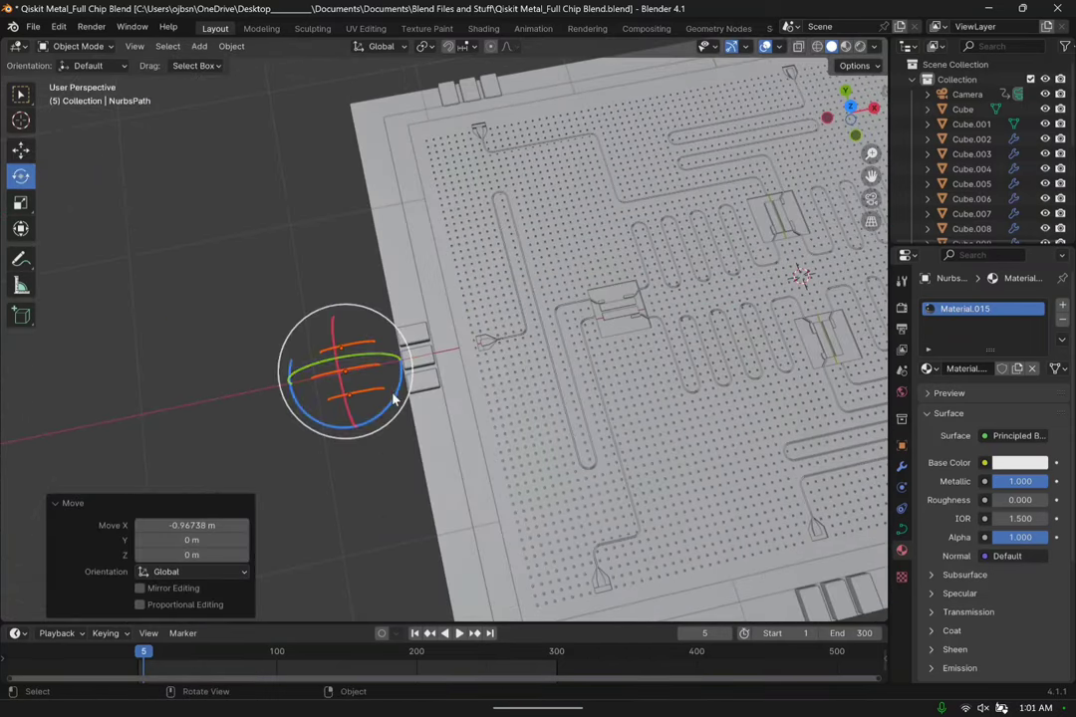
drag(311, 326, 408, 299)
text(180)
key(Return)
middle_drag(409, 299, 431, 443)
Move the rotated three-wire set 0.628 m along X onto its pads.
click(20, 150)
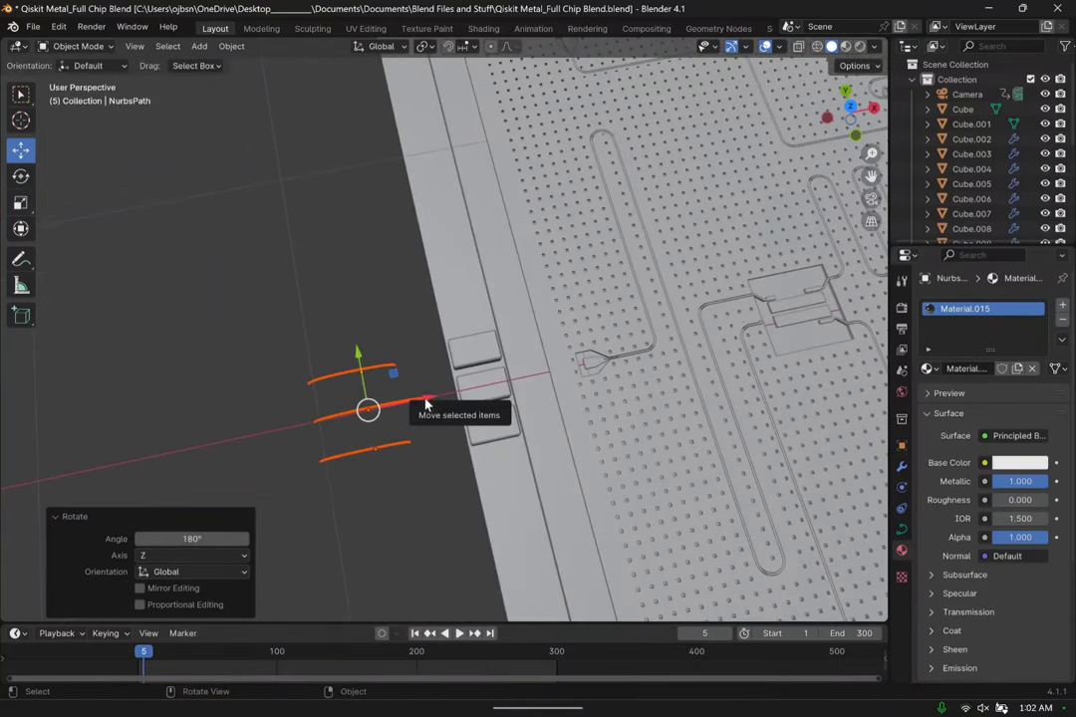
drag(426, 403, 601, 377)
middle_drag(601, 378, 496, 445)
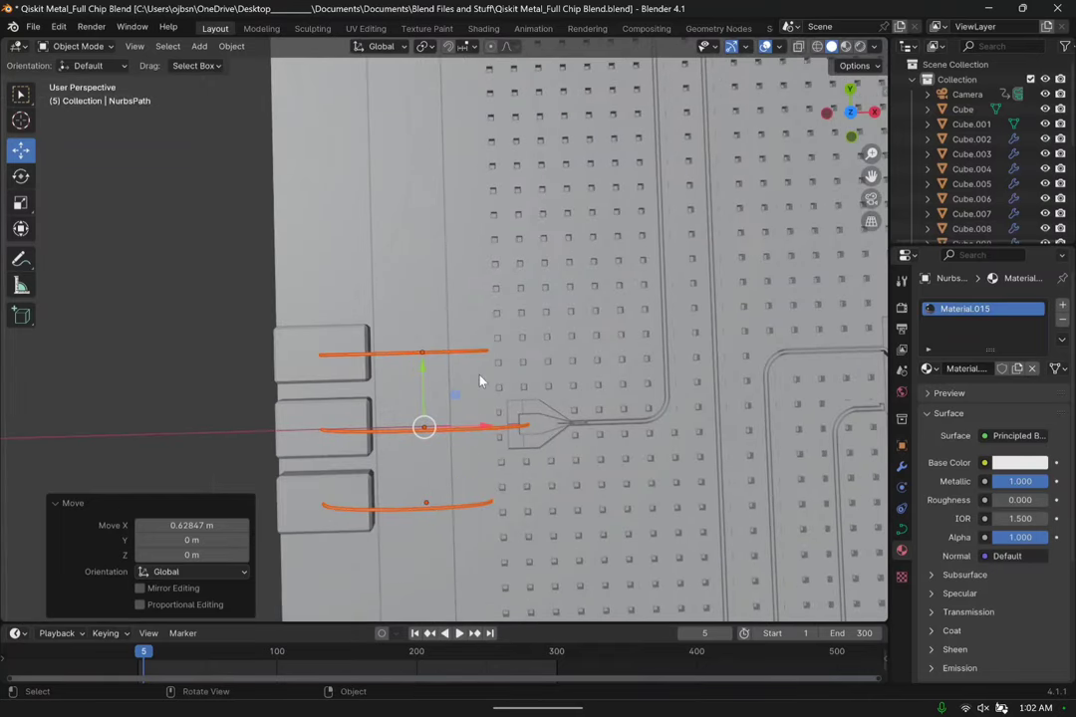
middle_drag(480, 380, 487, 356)
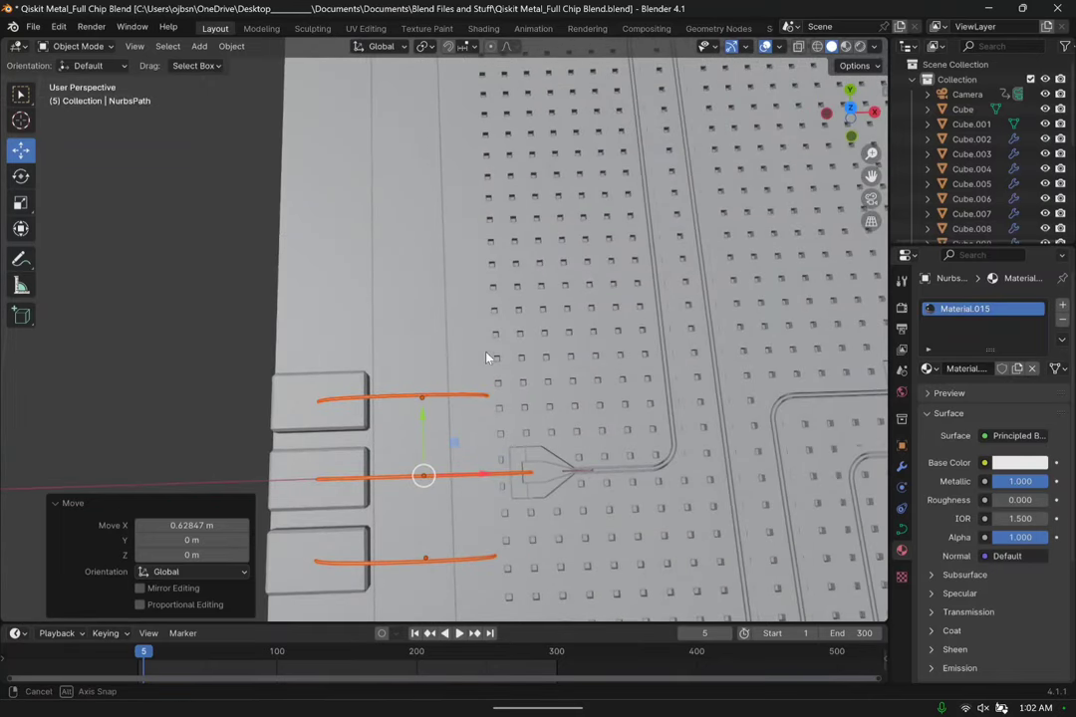
click(485, 479)
scroll(264, 343, down, 3)
middle_drag(264, 344, 644, 394)
Paste another three-wire set, rotate it -90° on Z, and place it on the bottom pads.
key(ctrl+v)
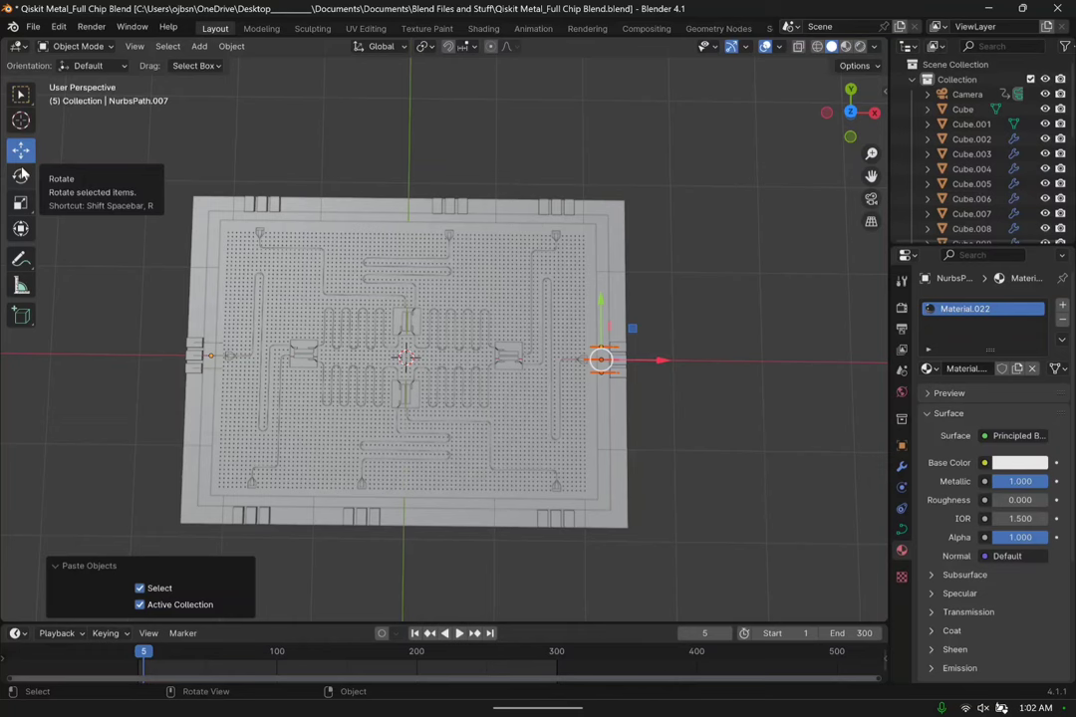
drag(660, 366, 397, 341)
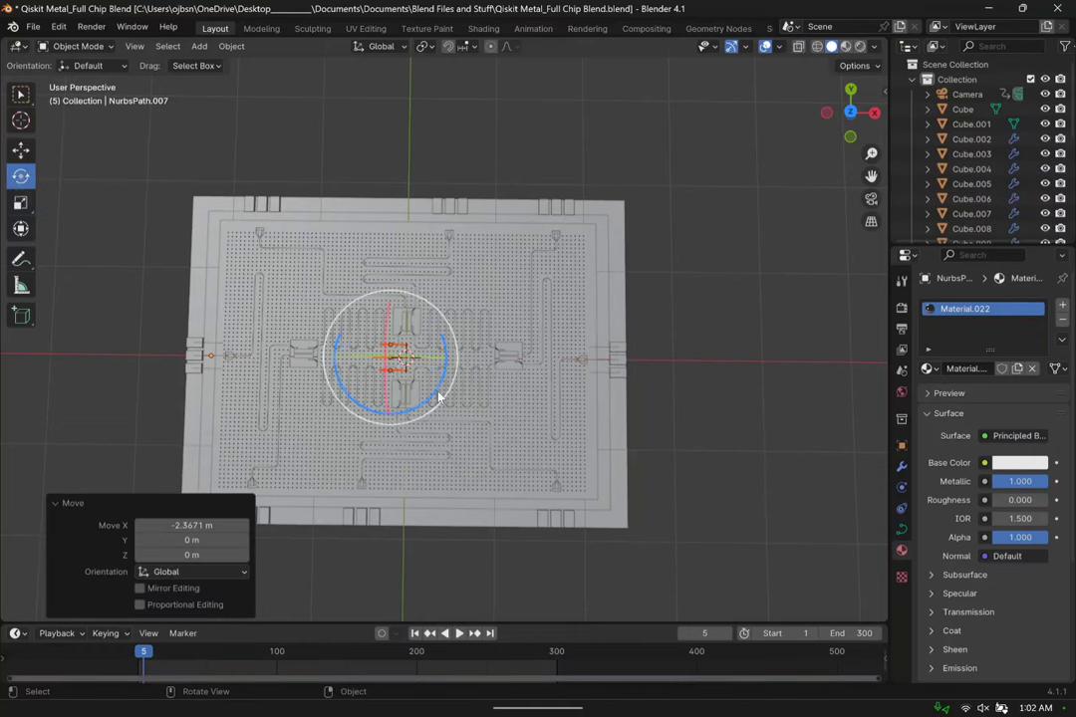
drag(438, 396, 427, 404)
middle_drag(427, 403, 439, 379)
scroll(438, 378, up, 3)
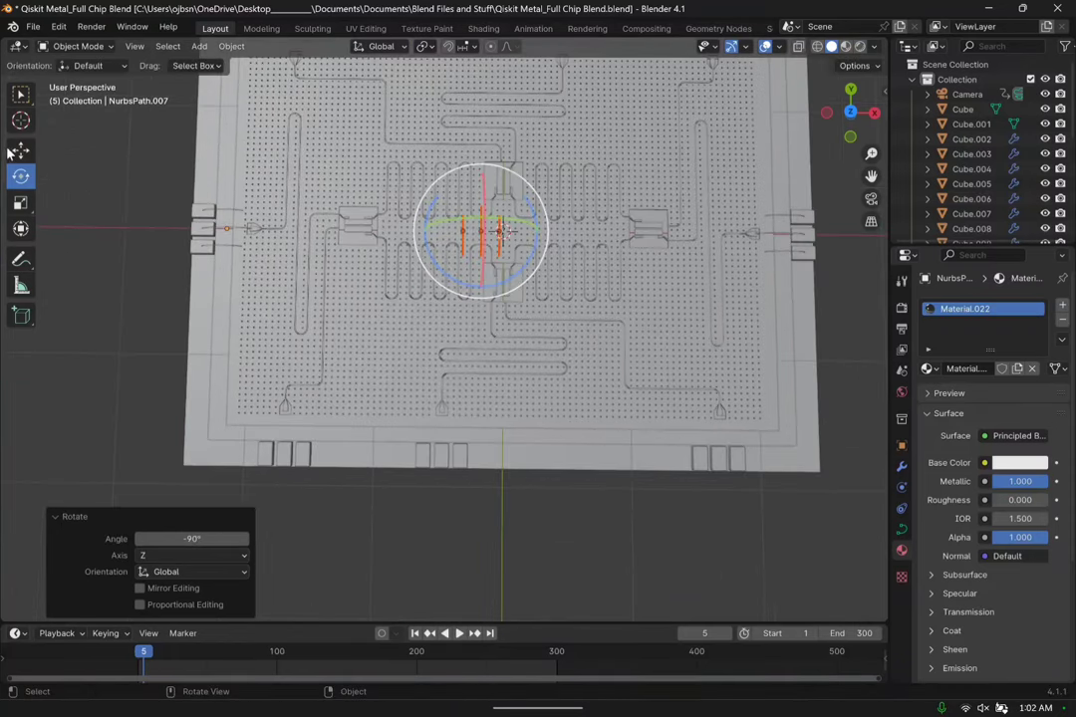
drag(489, 217, 484, 218)
drag(476, 389, 476, 388)
scroll(409, 379, up, 3)
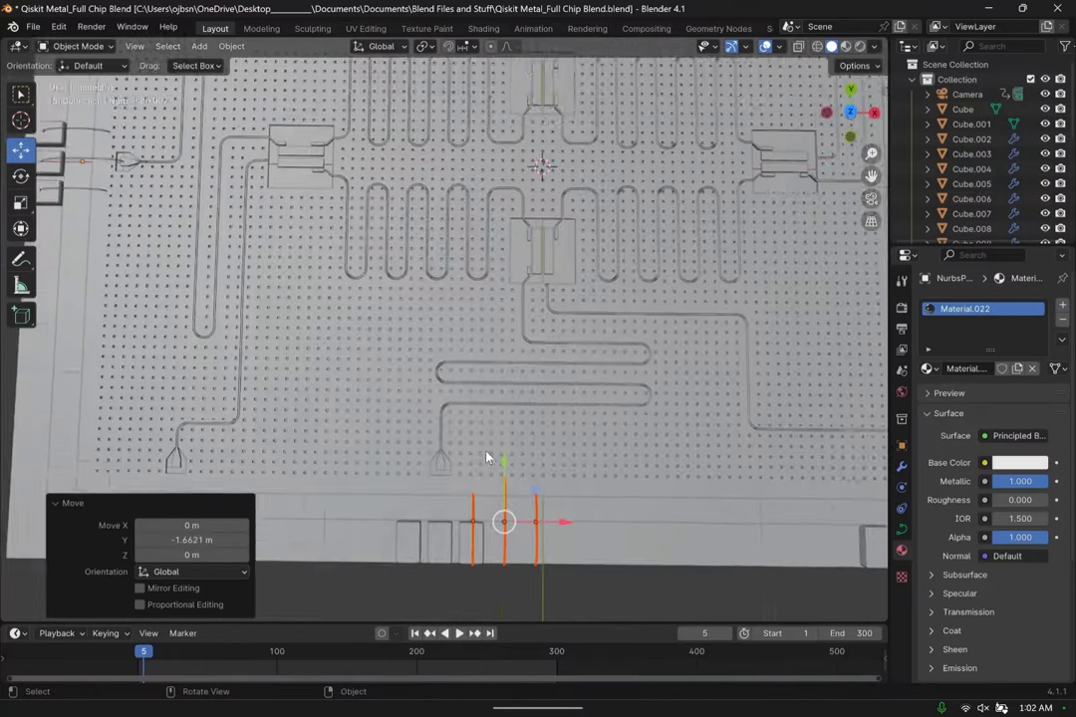
Deselect everything and preview the board in Rendered shading.
click(701, 547)
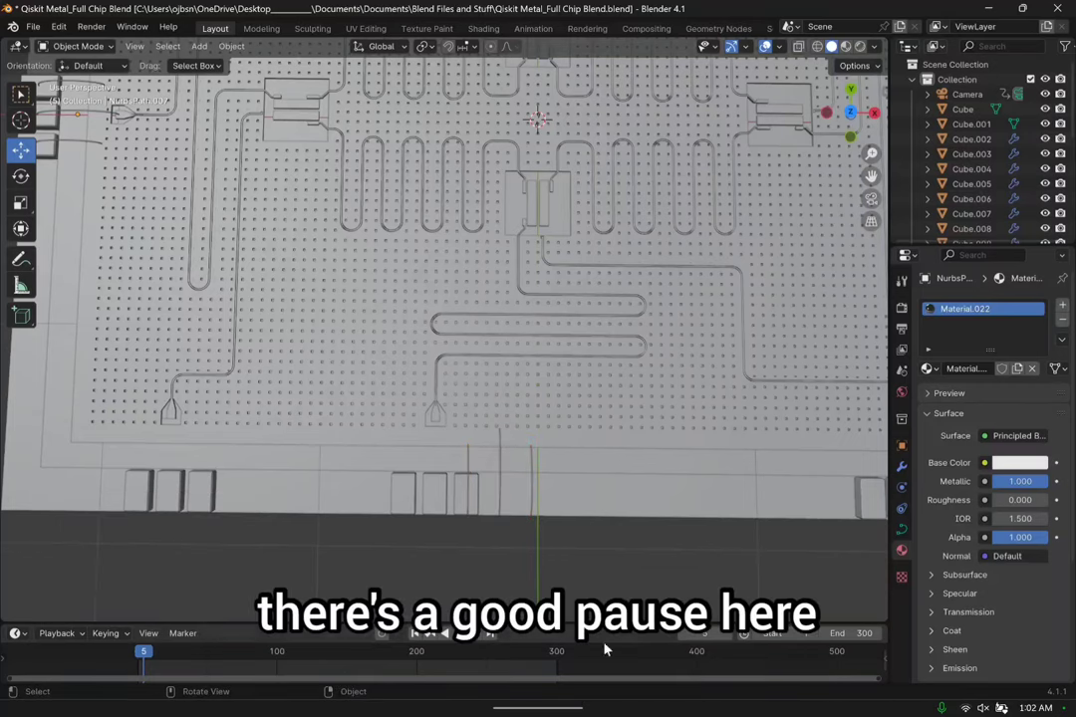
click(504, 487)
click(579, 588)
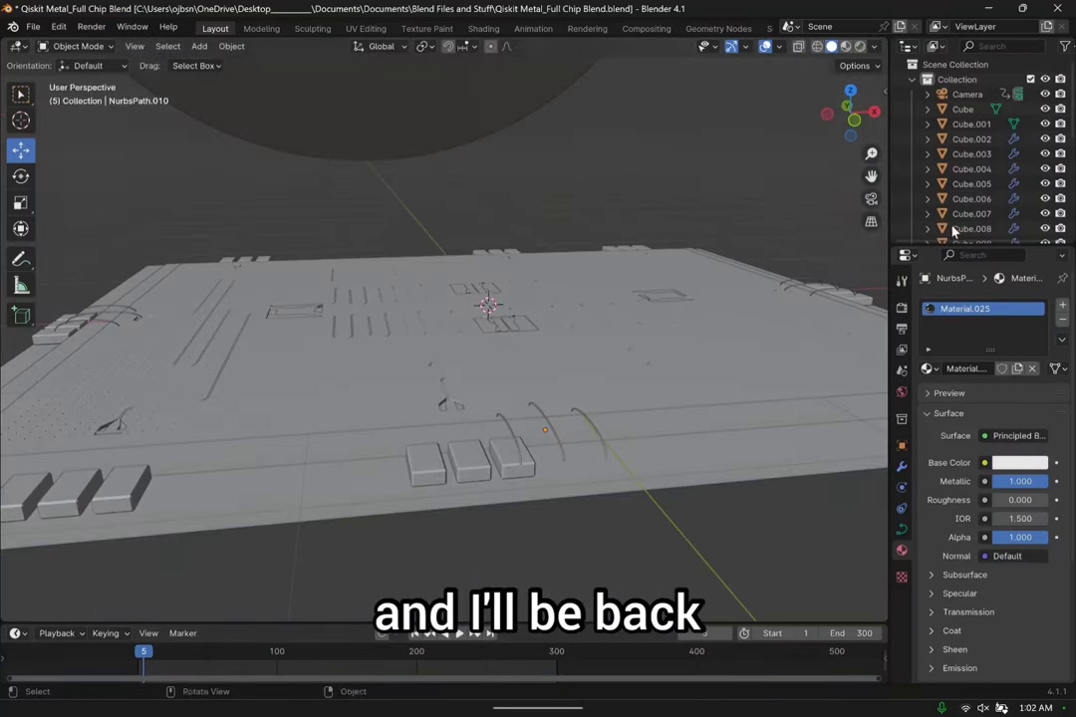
click(859, 46)
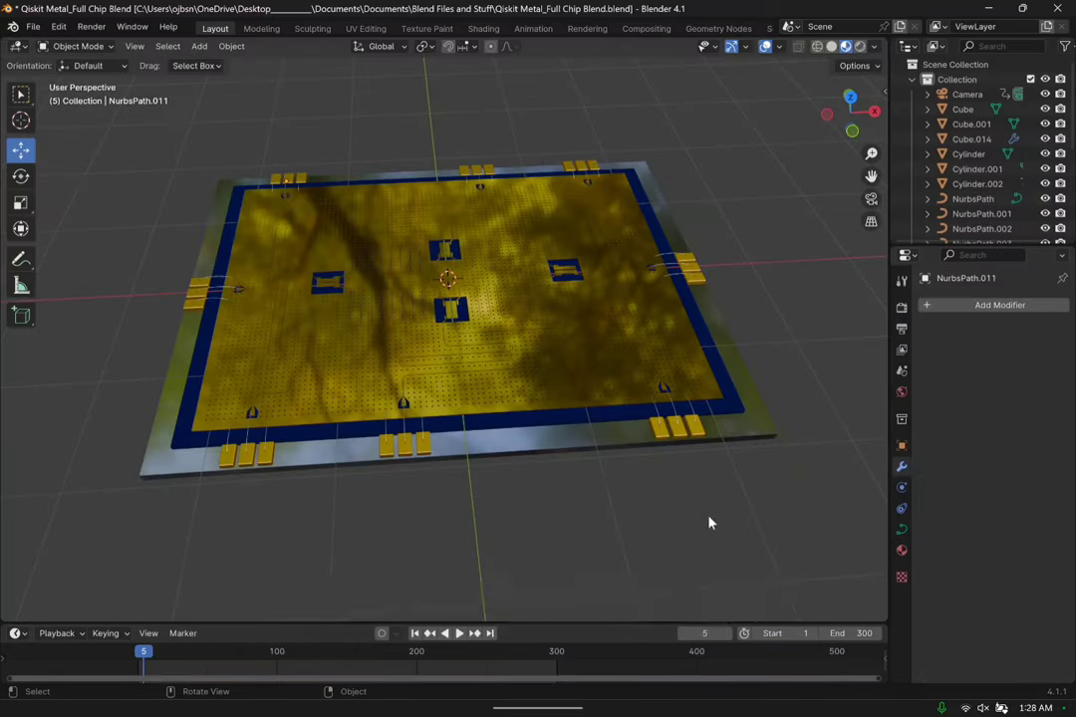
Orbit in close on the bottom pad group and its wires.
middle_drag(708, 521, 777, 429)
scroll(372, 523, up, 3)
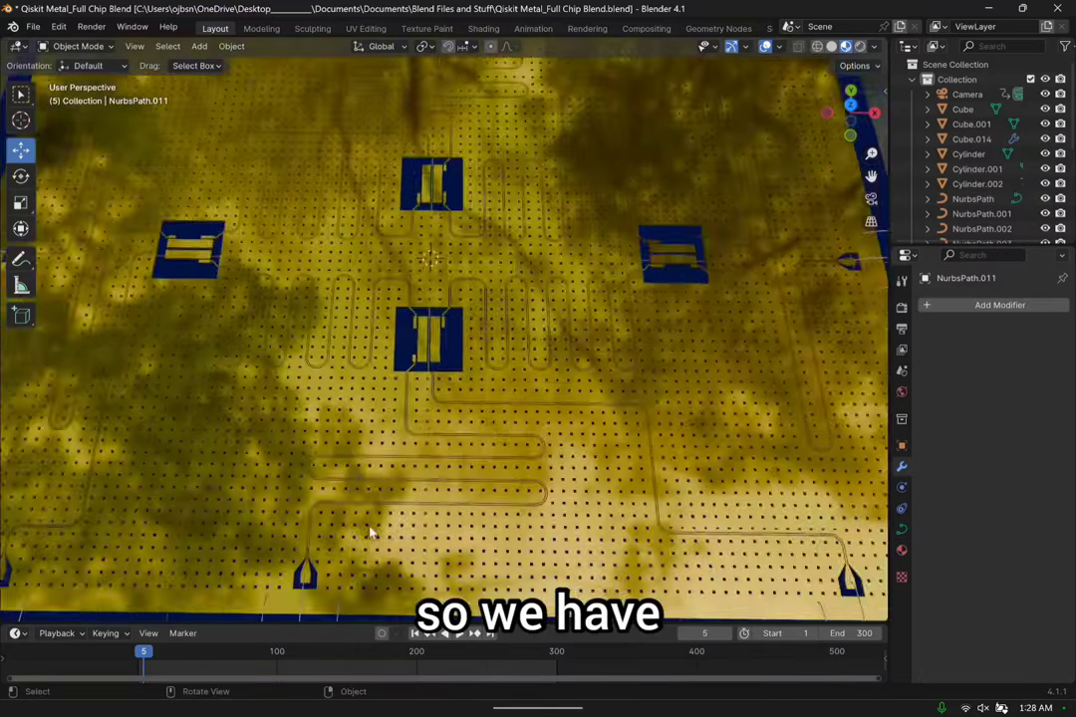
middle_drag(373, 523, 307, 480)
scroll(436, 465, down, 3)
click(438, 464)
click(440, 463)
scroll(492, 380, up, 3)
middle_drag(493, 379, 468, 397)
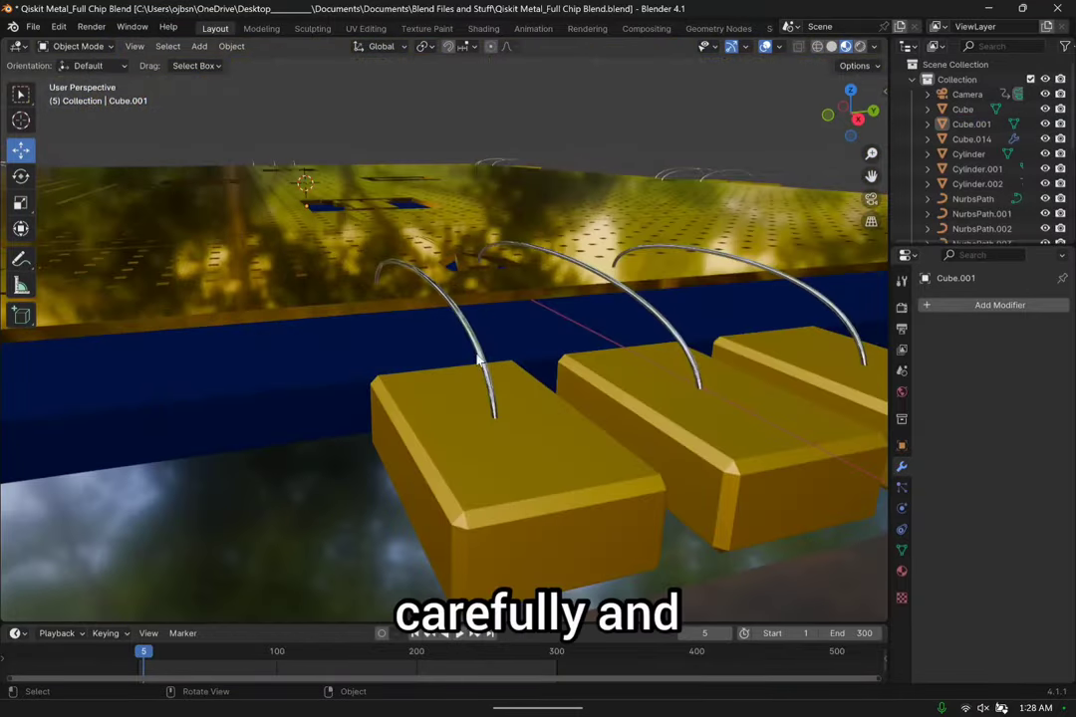
Select the left, middle and right bottom bond wires in turn.
click(501, 244)
click(632, 286)
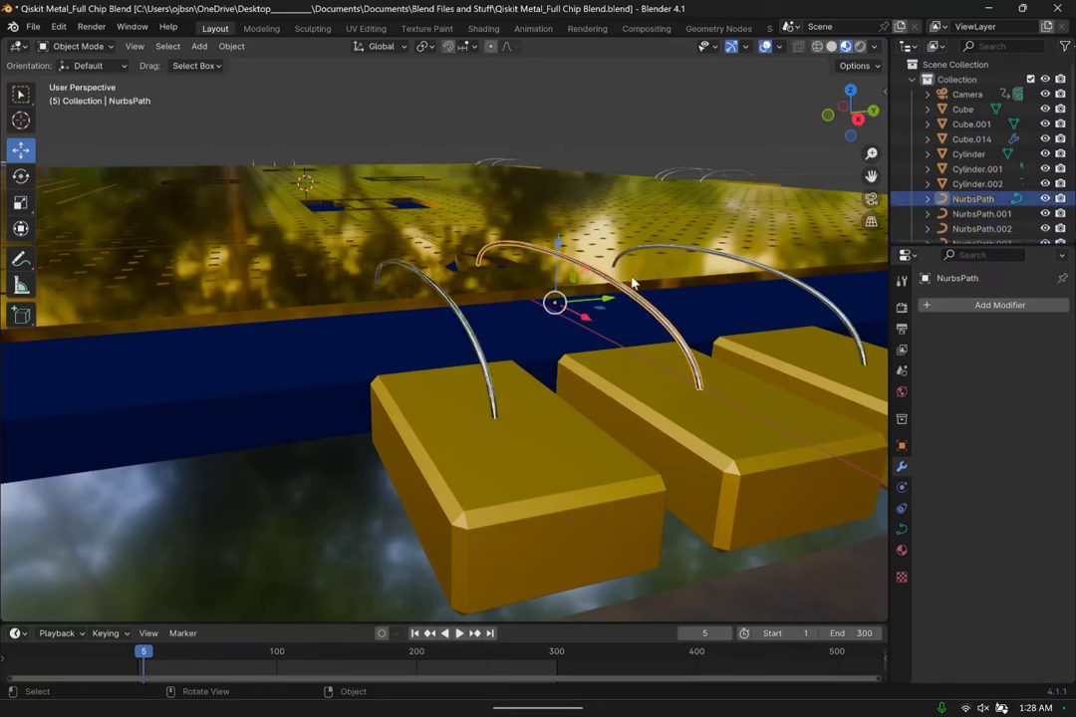
click(700, 257)
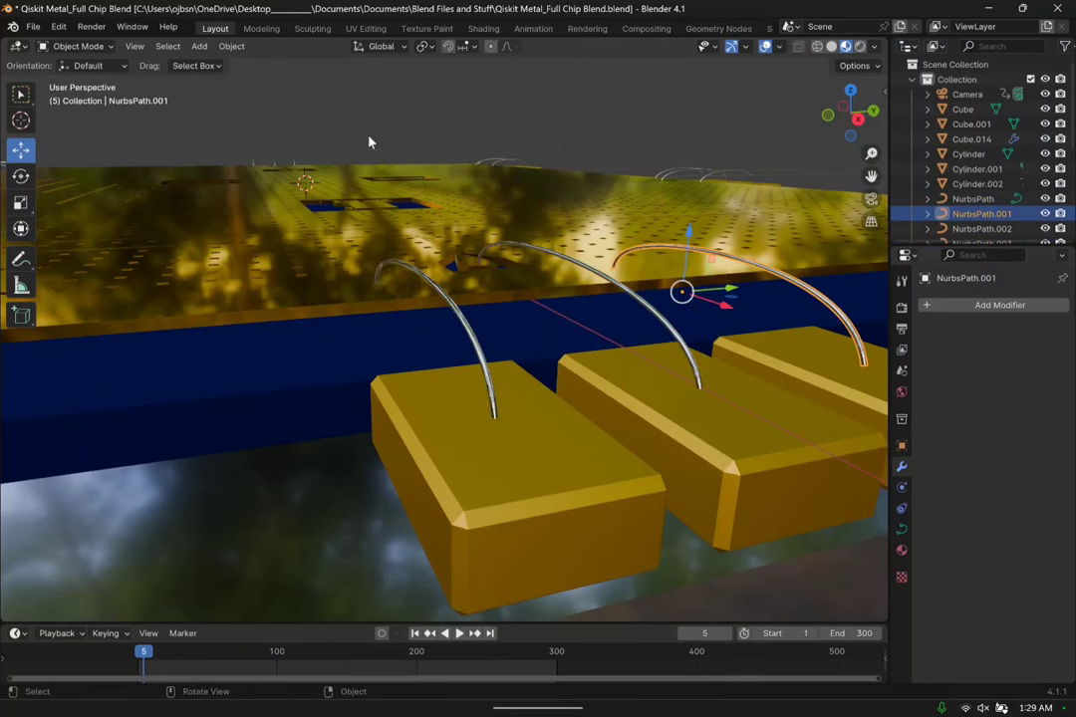
click(208, 48)
mouse_move(221, 68)
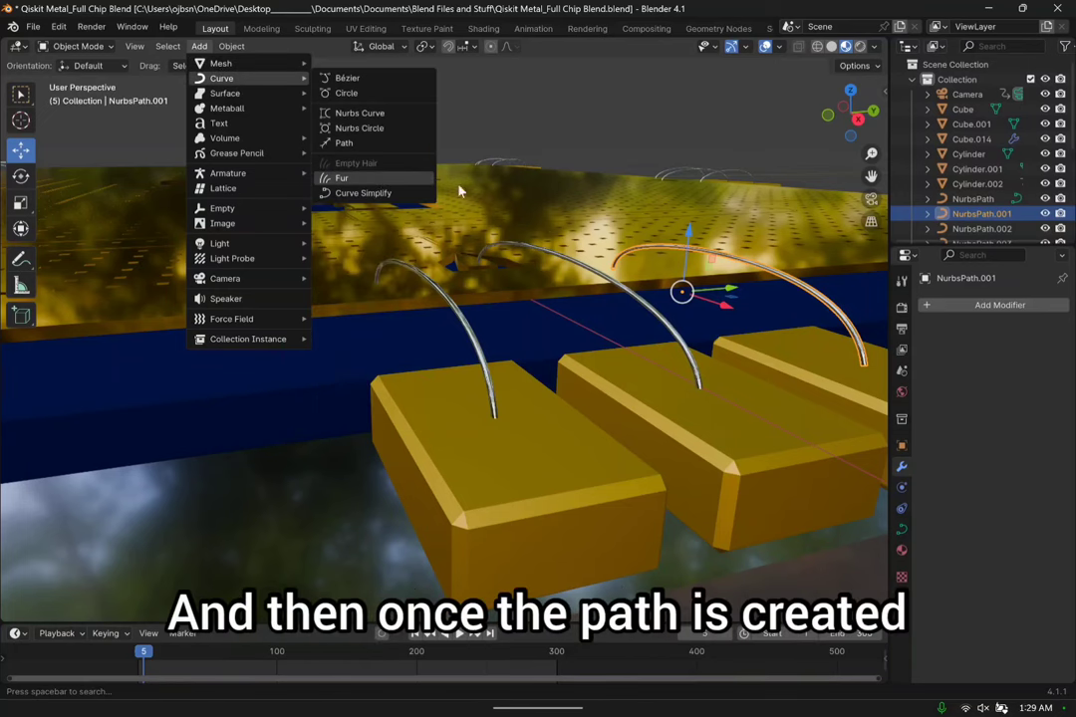
click(687, 143)
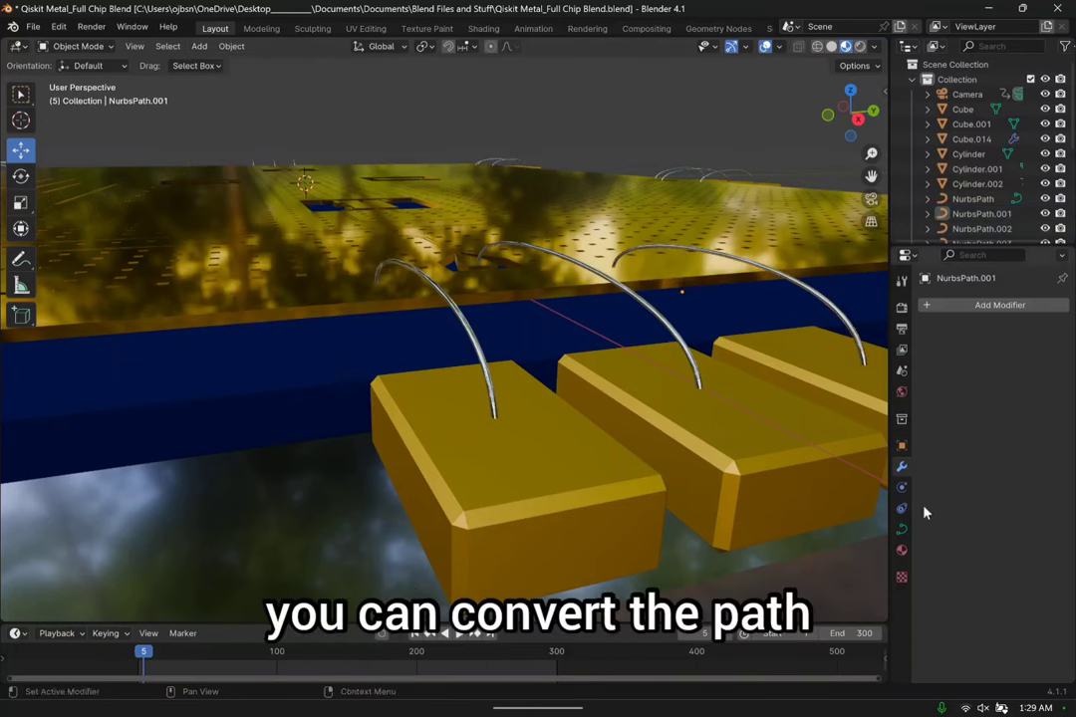
Show the wire's Object Data Geometry > Bevel settings with Depth 0.02 m.
click(901, 530)
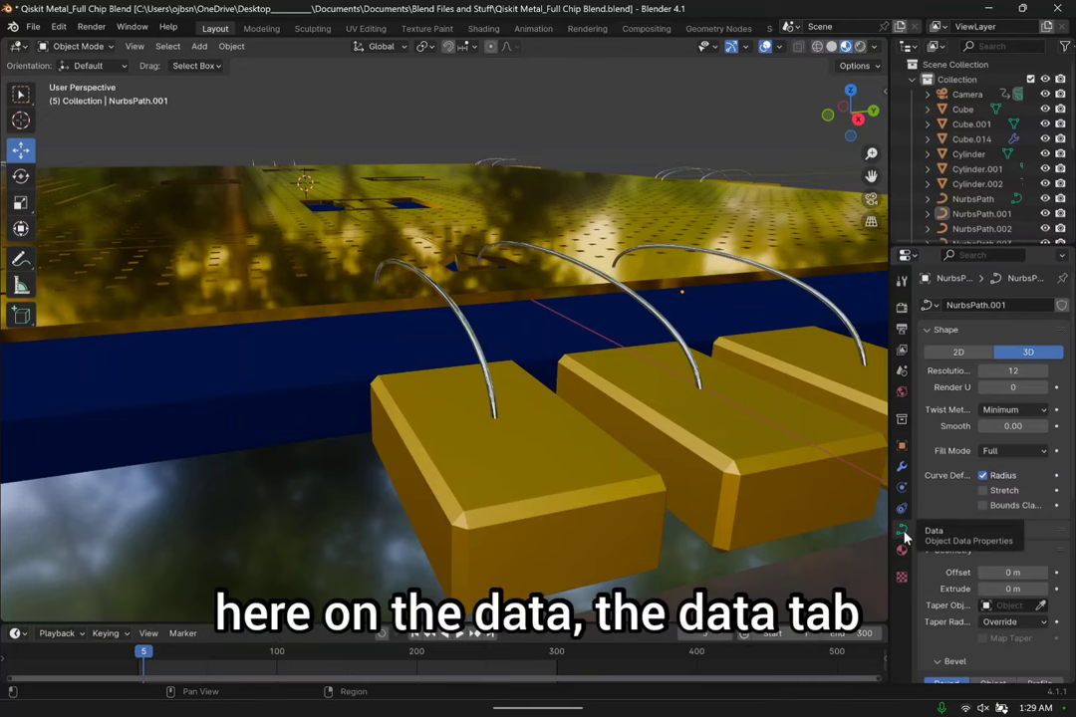
scroll(947, 478, down, 2)
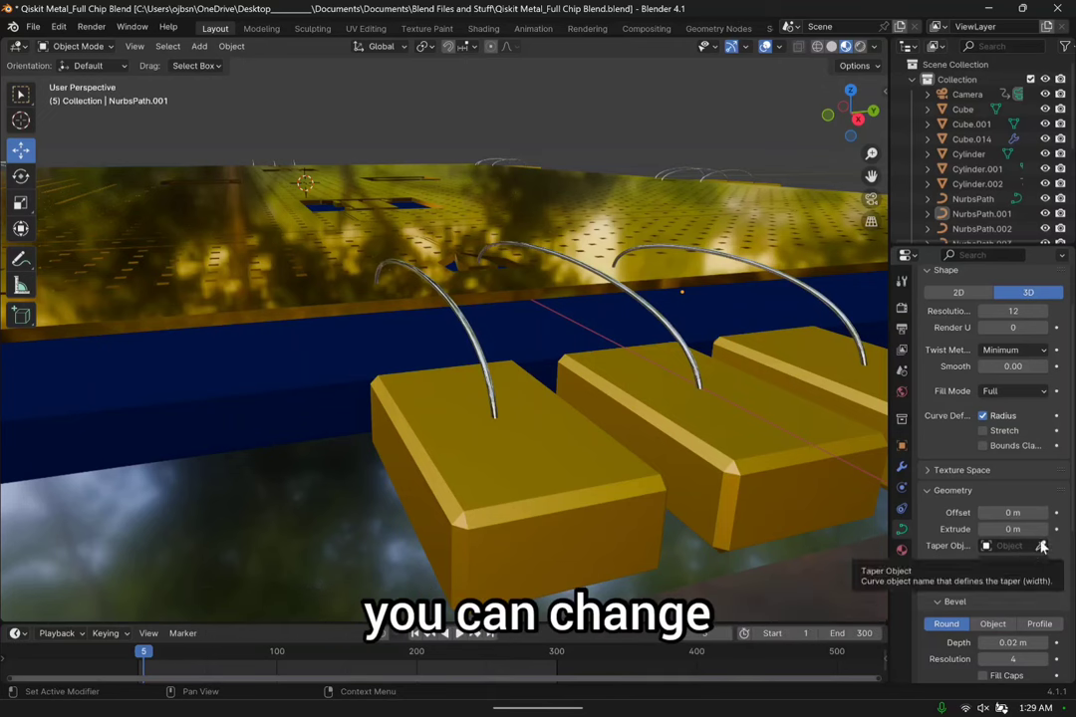
scroll(958, 594, down, 1)
scroll(959, 594, down, 2)
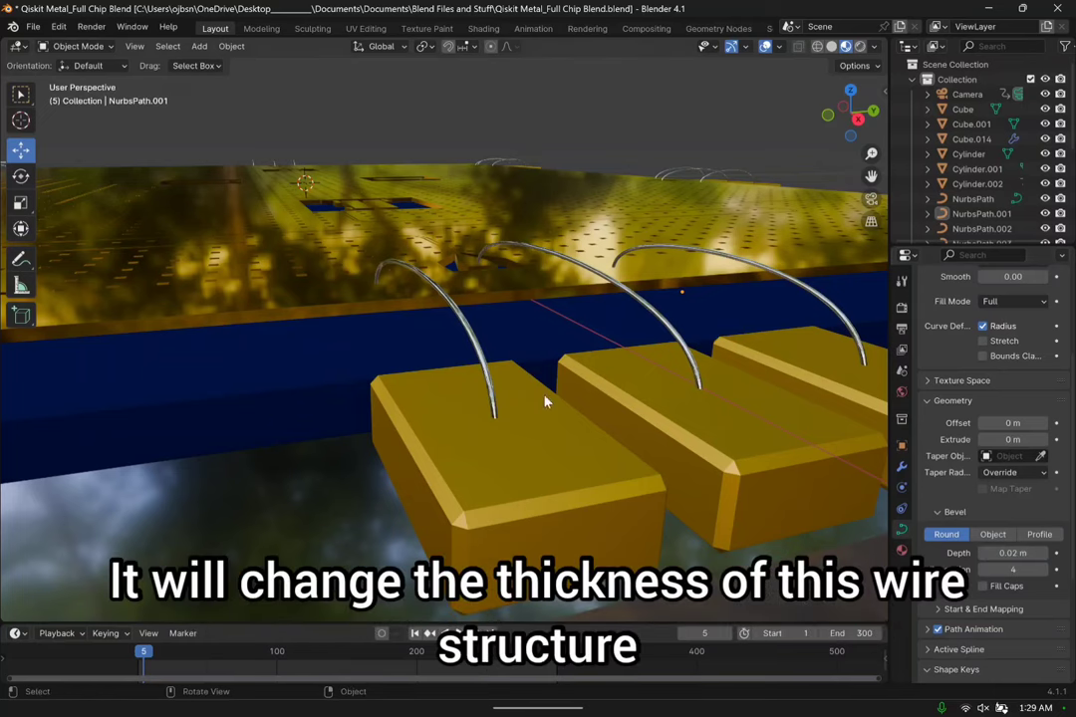
scroll(545, 401, down, 5)
middle_drag(523, 214, 649, 312)
Check the camera view in Rendered shading, then save the chip file.
key(KP_0)
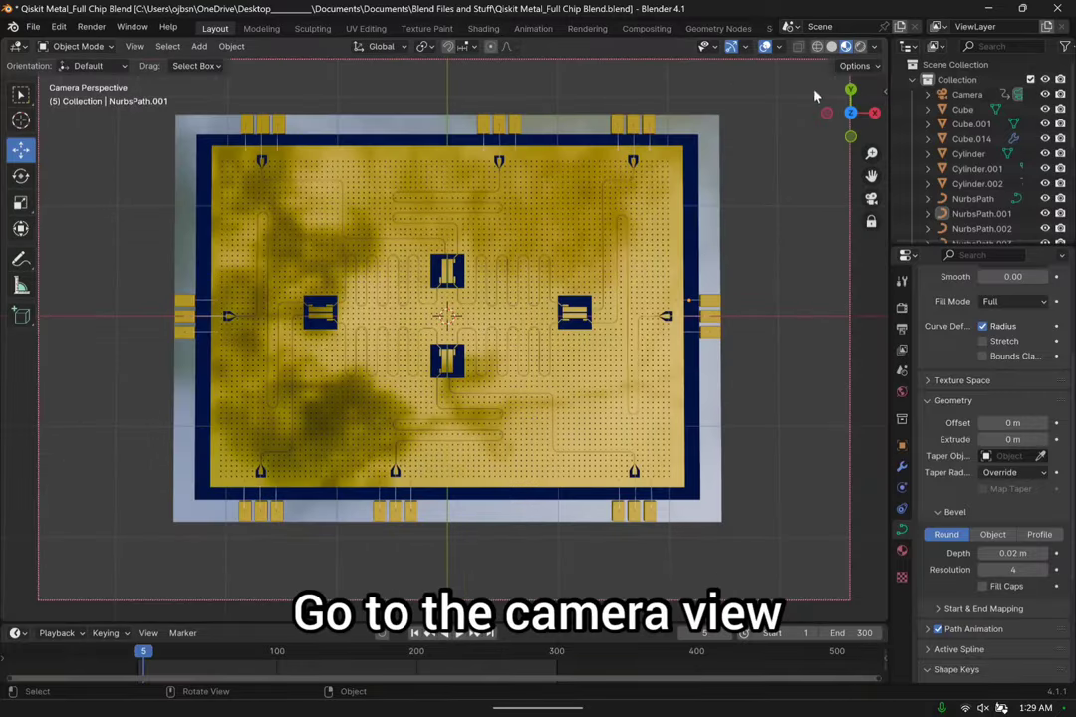
click(860, 46)
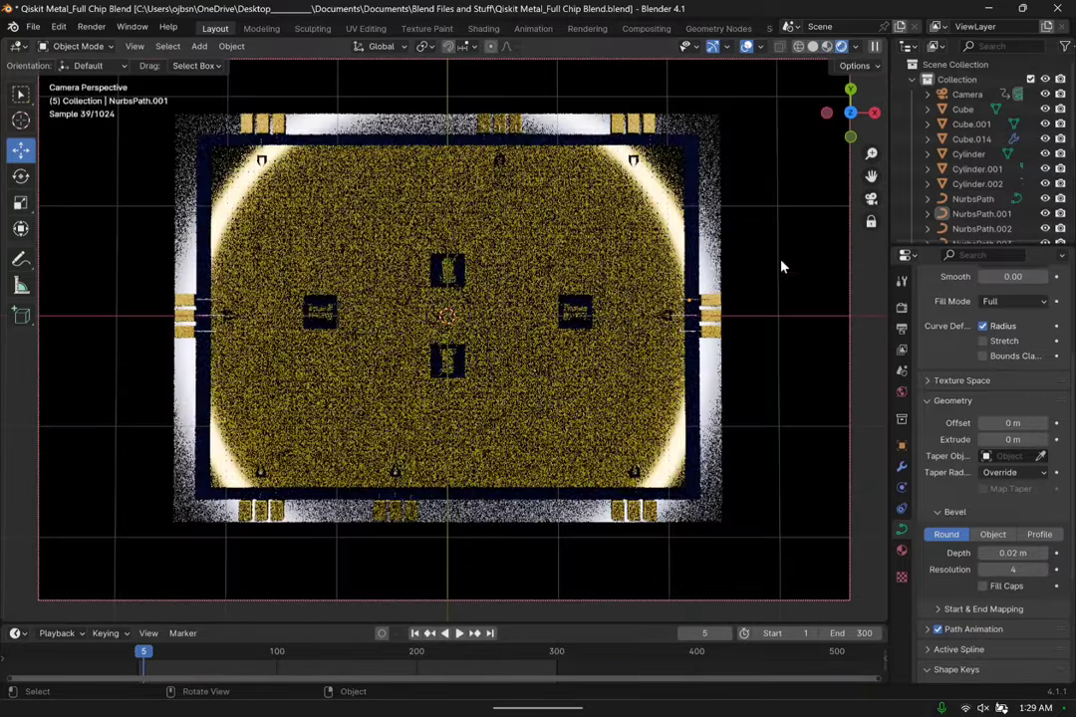
drag(143, 653, 140, 686)
click(552, 579)
click(33, 26)
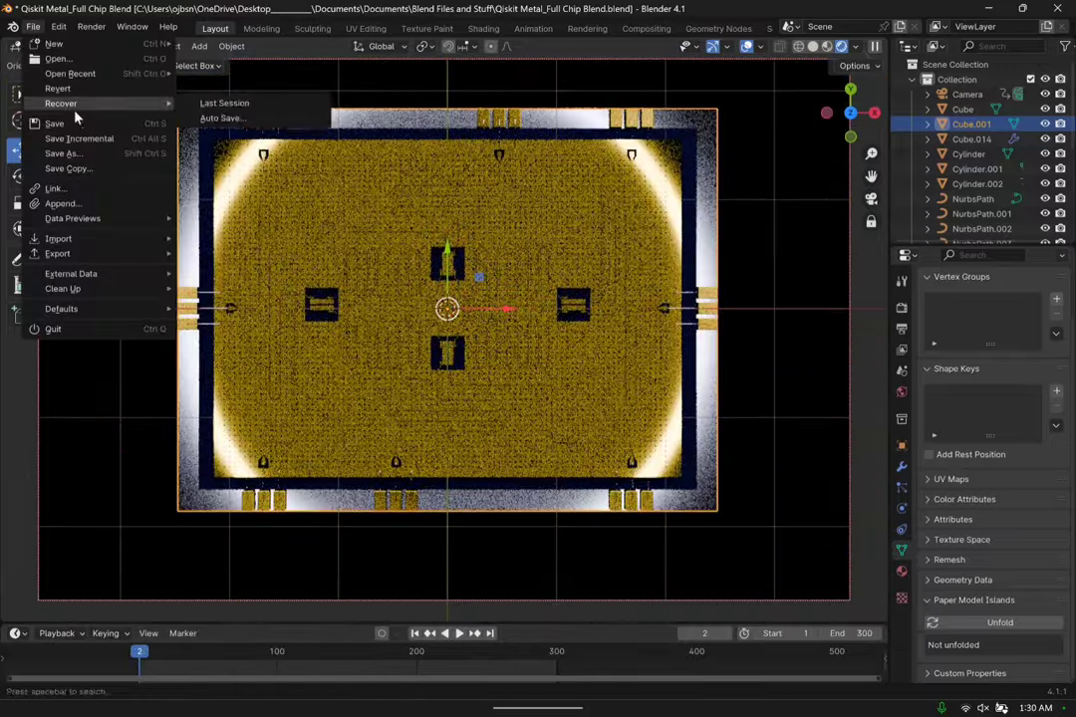
click(80, 122)
Review the render and output settings, then start Render Animation.
click(901, 306)
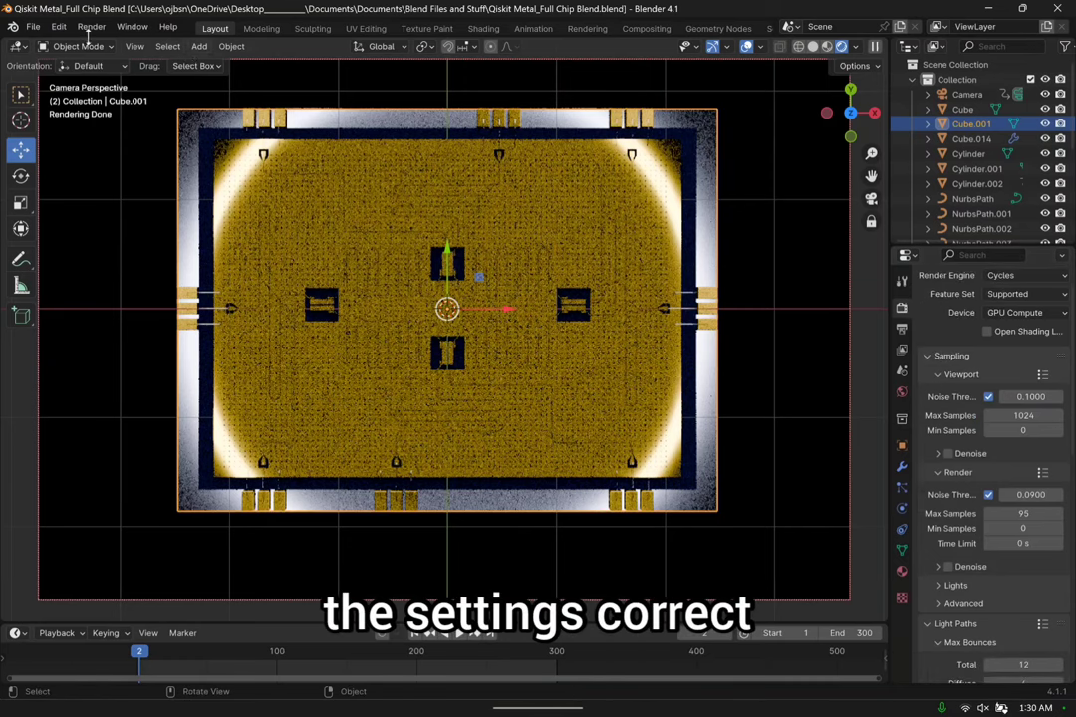
click(91, 27)
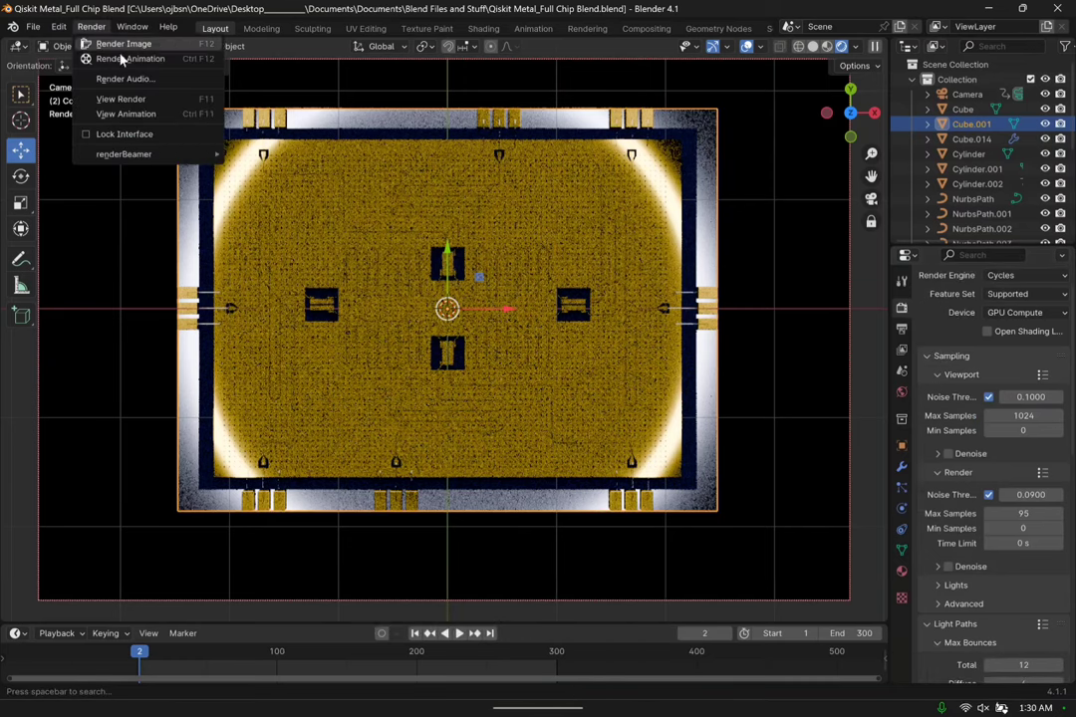
click(827, 47)
click(902, 328)
scroll(956, 448, down, 5)
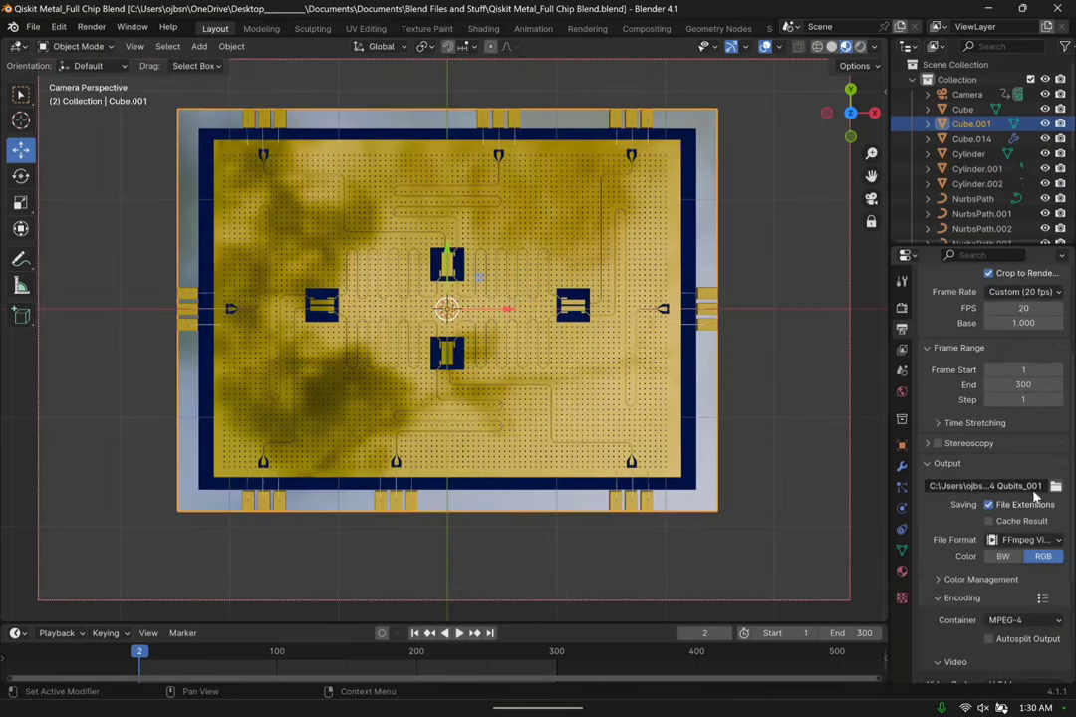
click(91, 27)
click(127, 60)
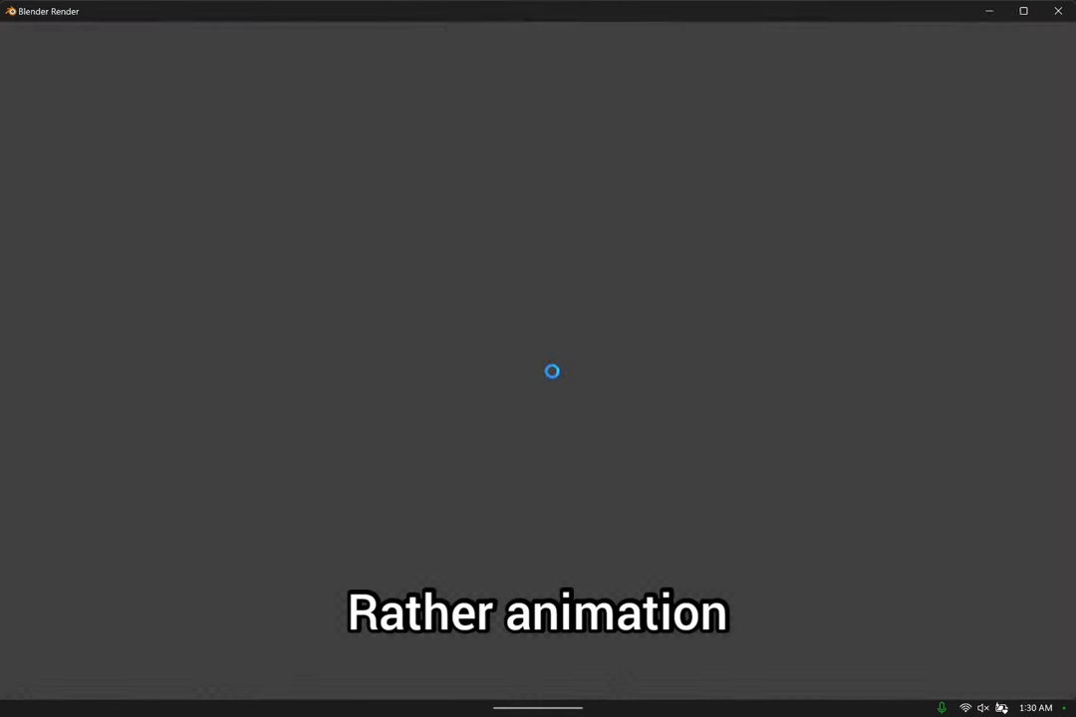
scroll(520, 401, down, 1)
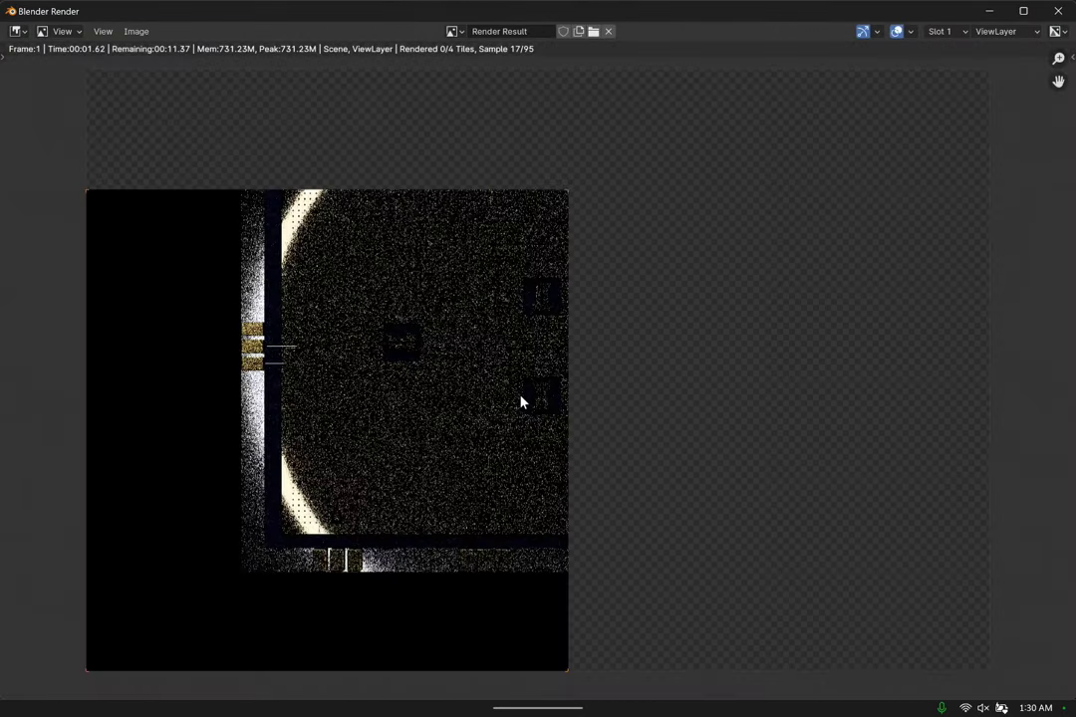